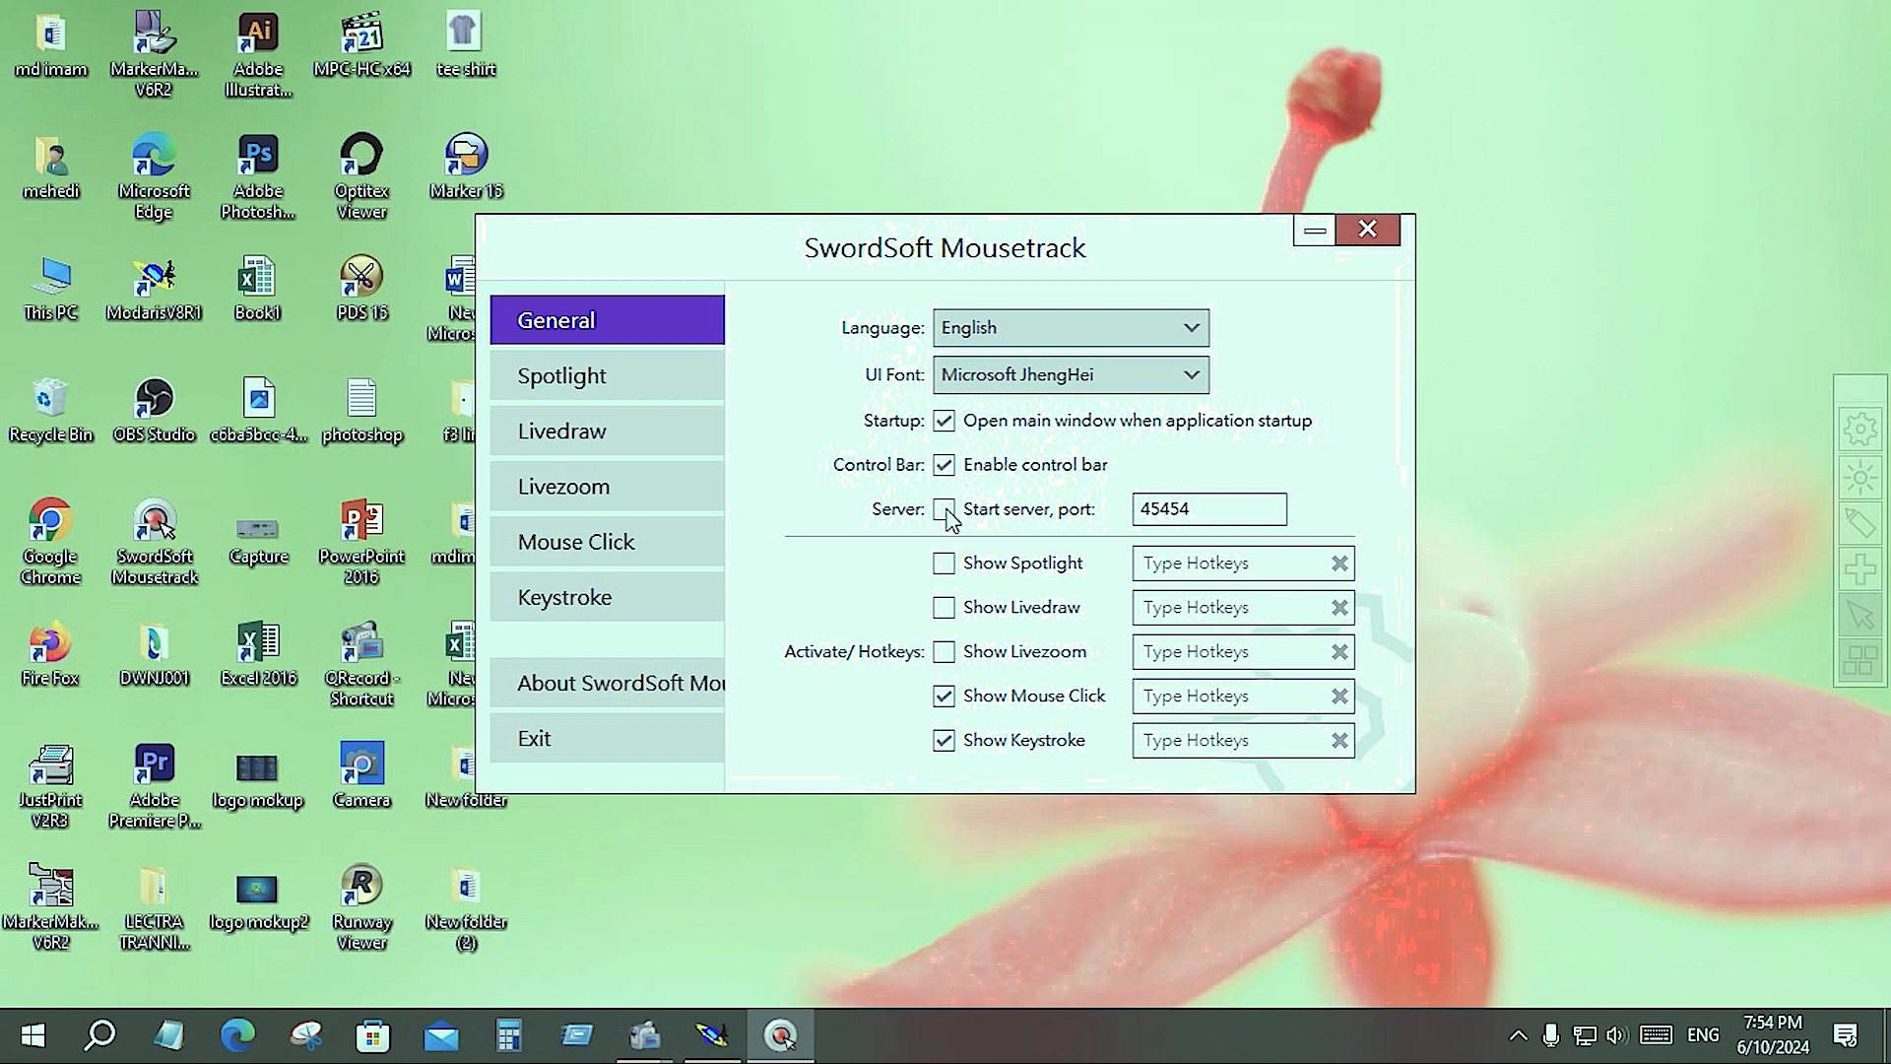
Step: Switch the control bar off and back on in the SwordSoft Mousetrack settings, and close the settings window
left_click(943, 465)
left_click(944, 465)
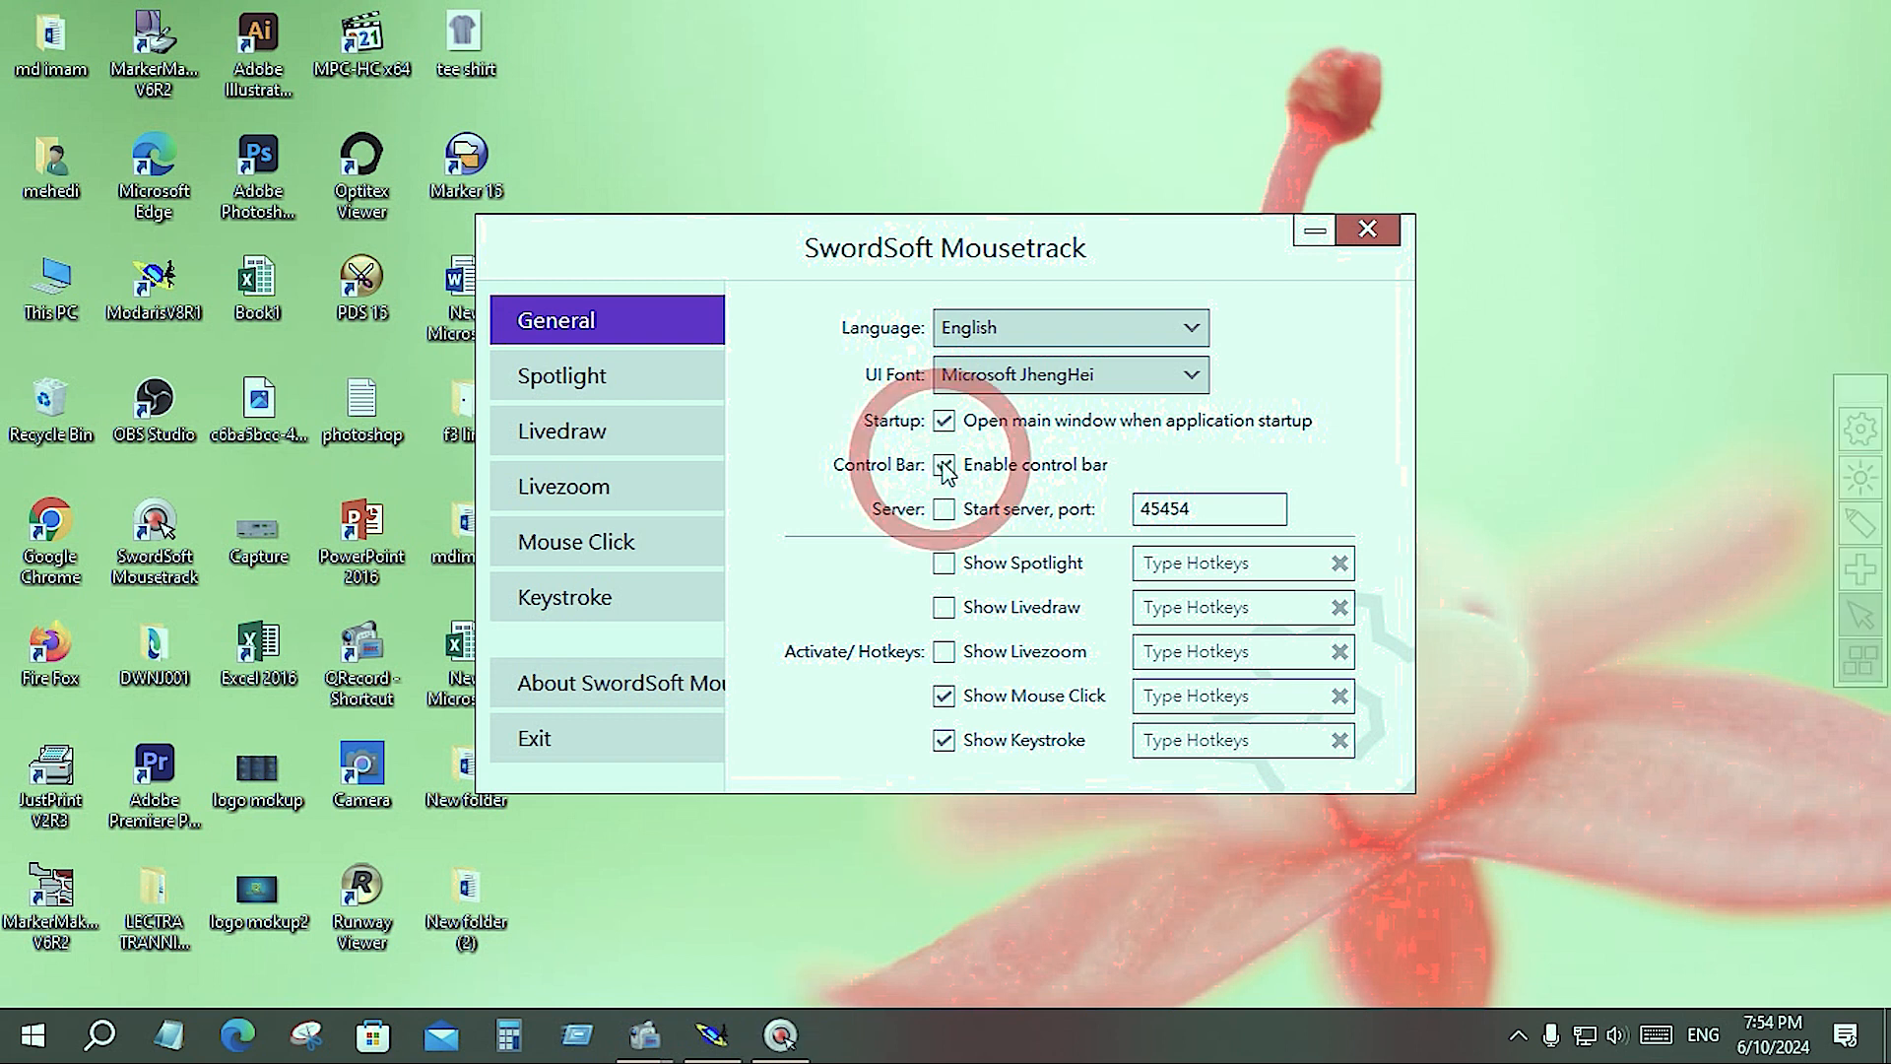
left_click(1365, 233)
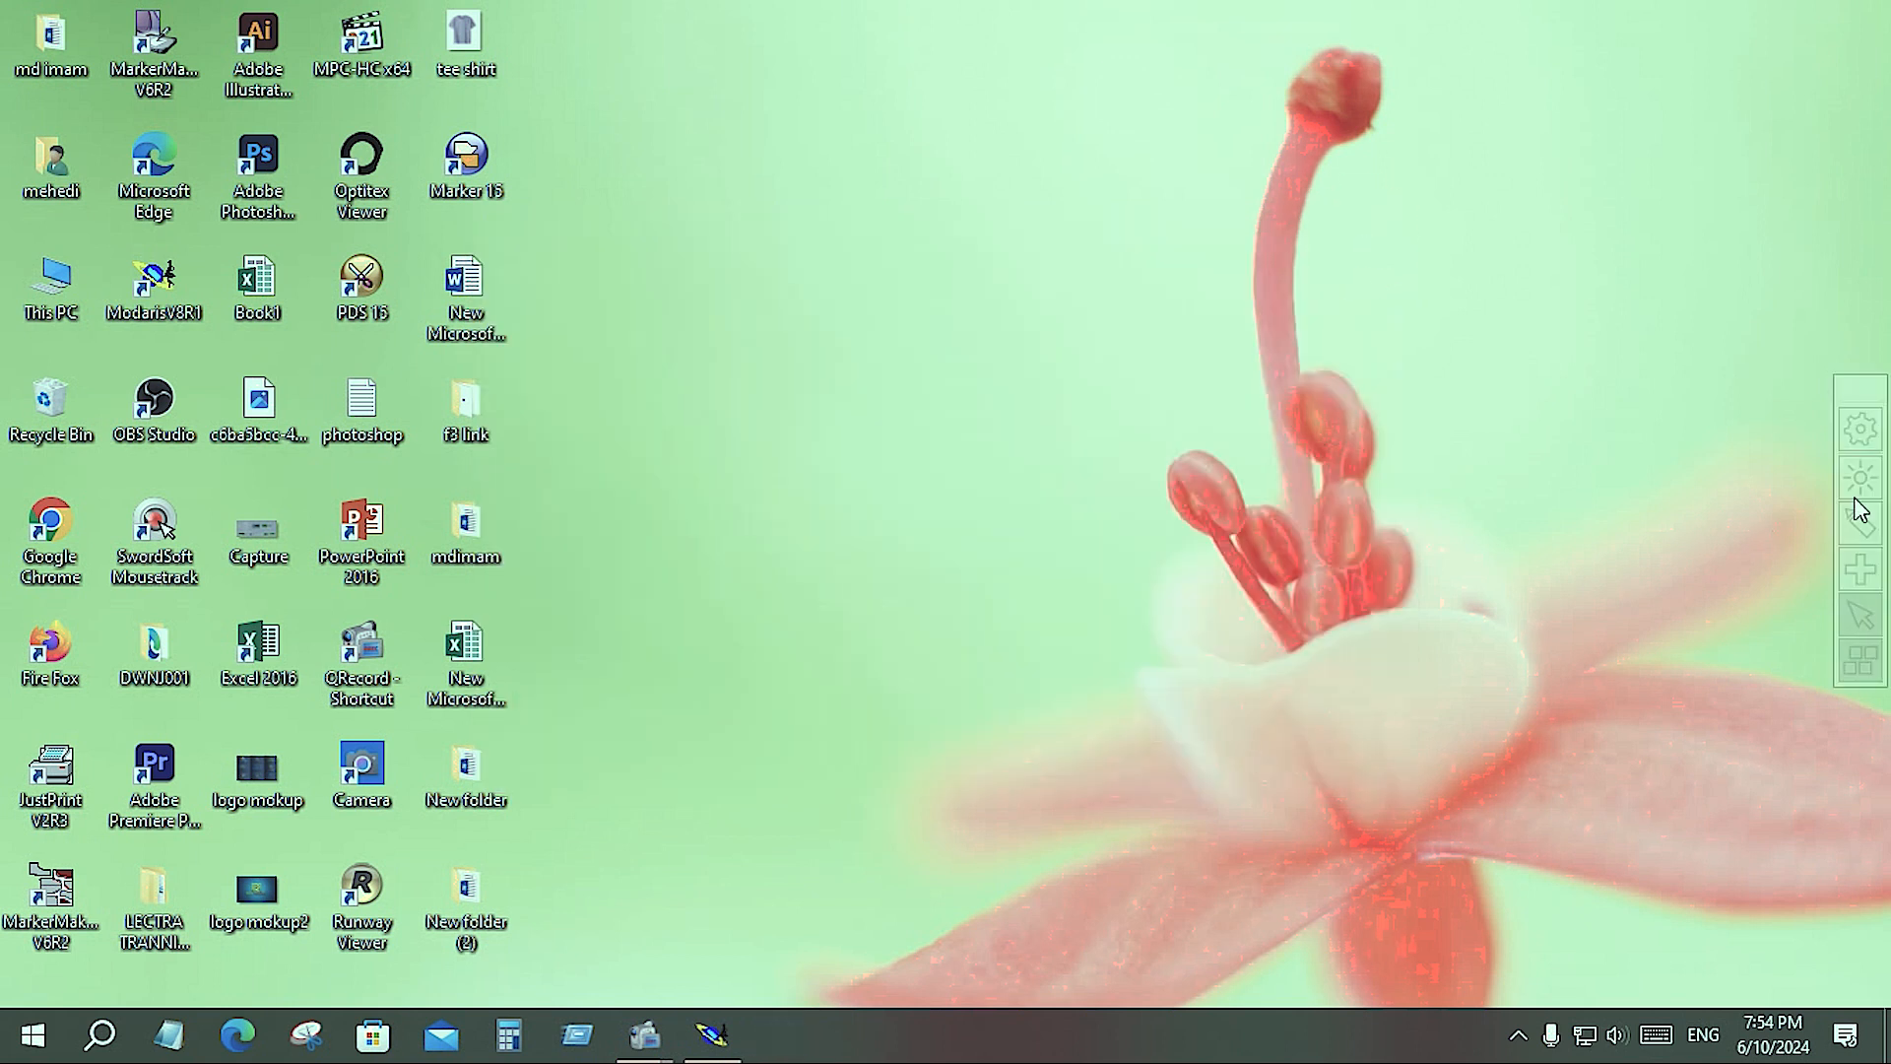
Step: Move the control bar away from the screen edge, then show the Livedraw toolbar and reposition it near the middle of the desktop
left_click_drag(1861, 389, 667, 700)
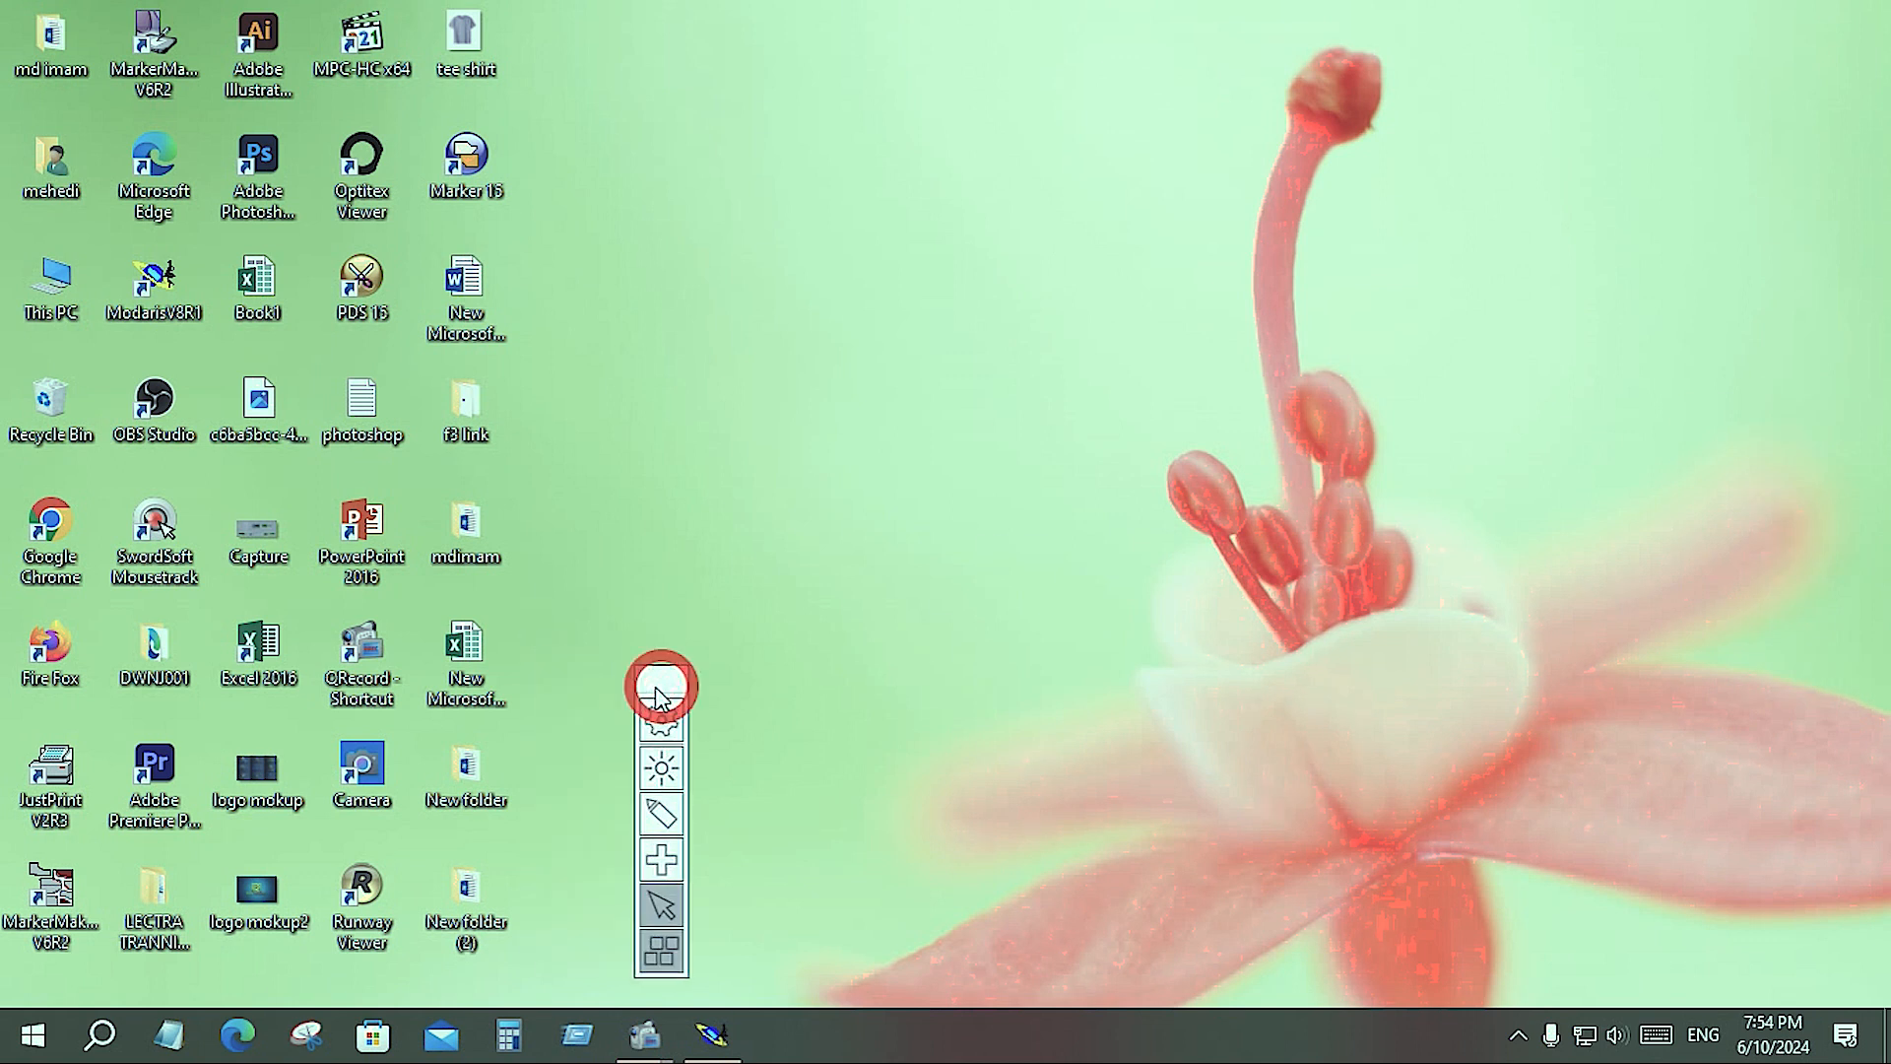
left_click(660, 813)
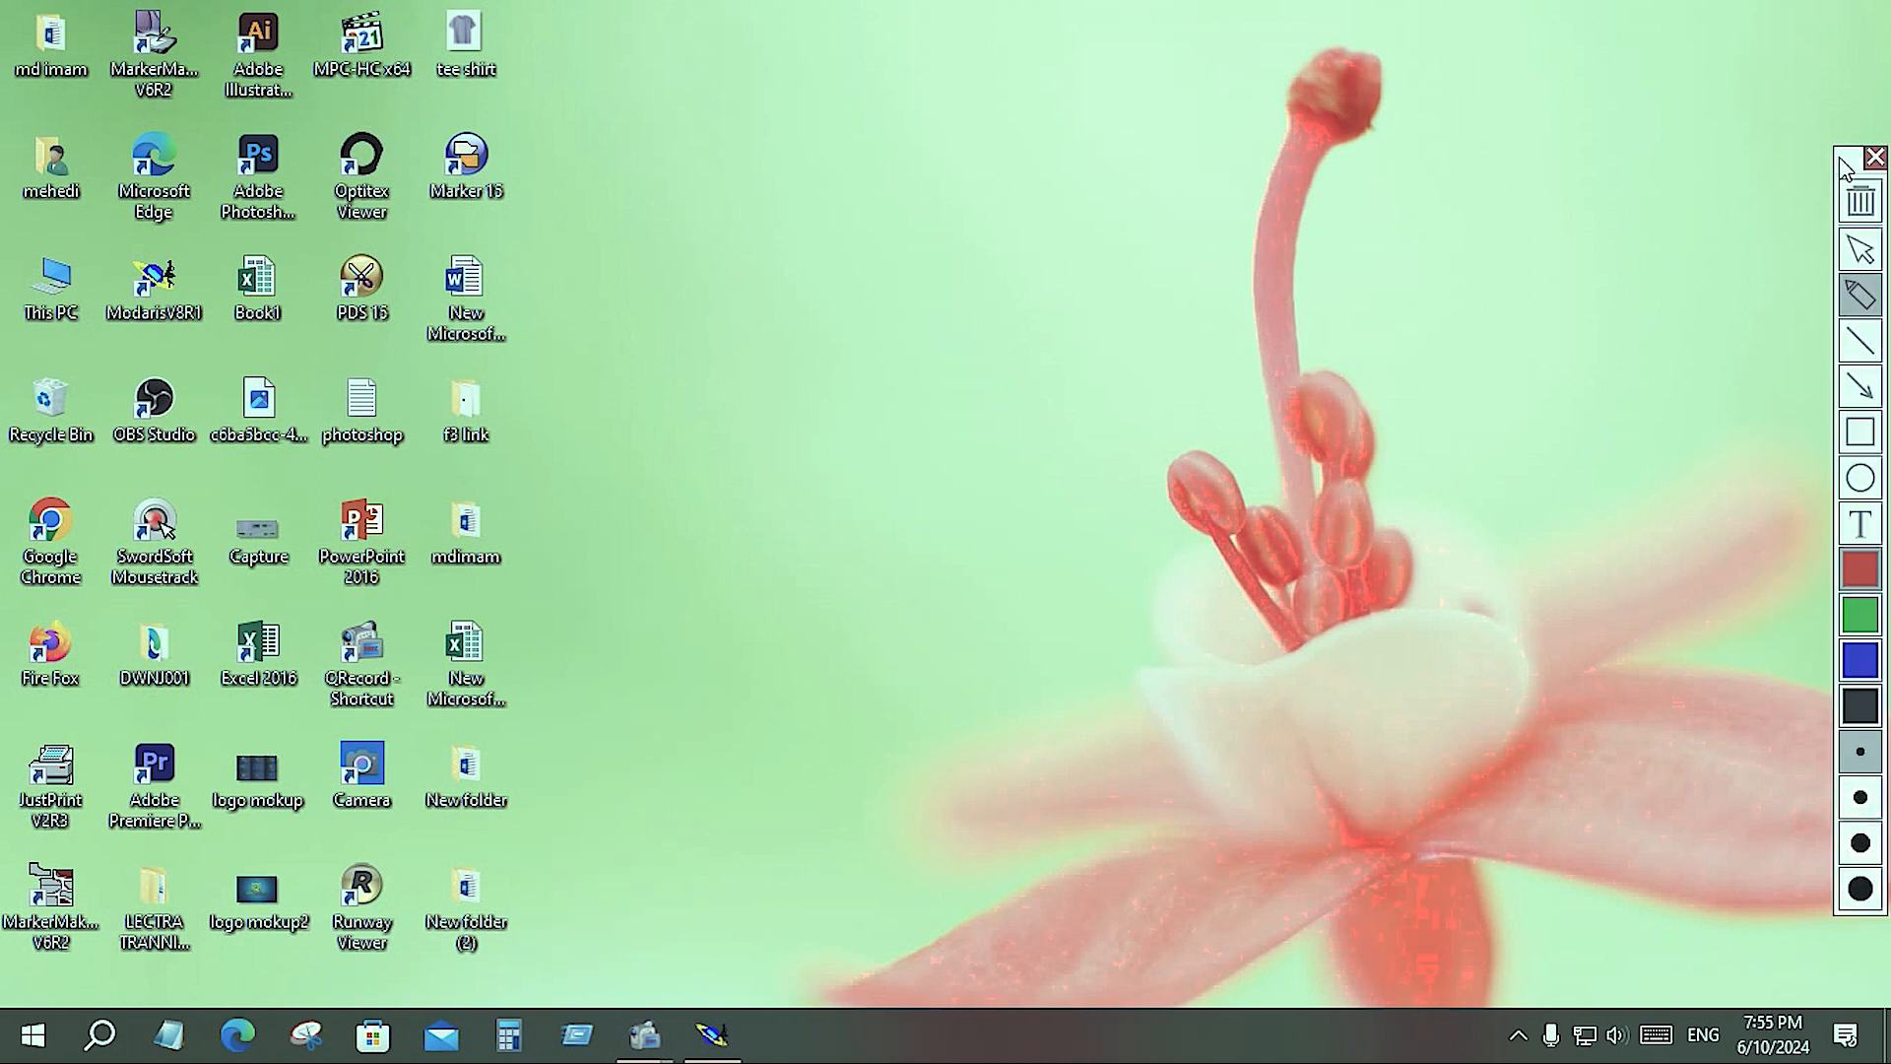
mouse_move(1840, 162)
left_mouse_down()
mouse_move(1046, 313)
mouse_move(852, 258)
left_mouse_up()
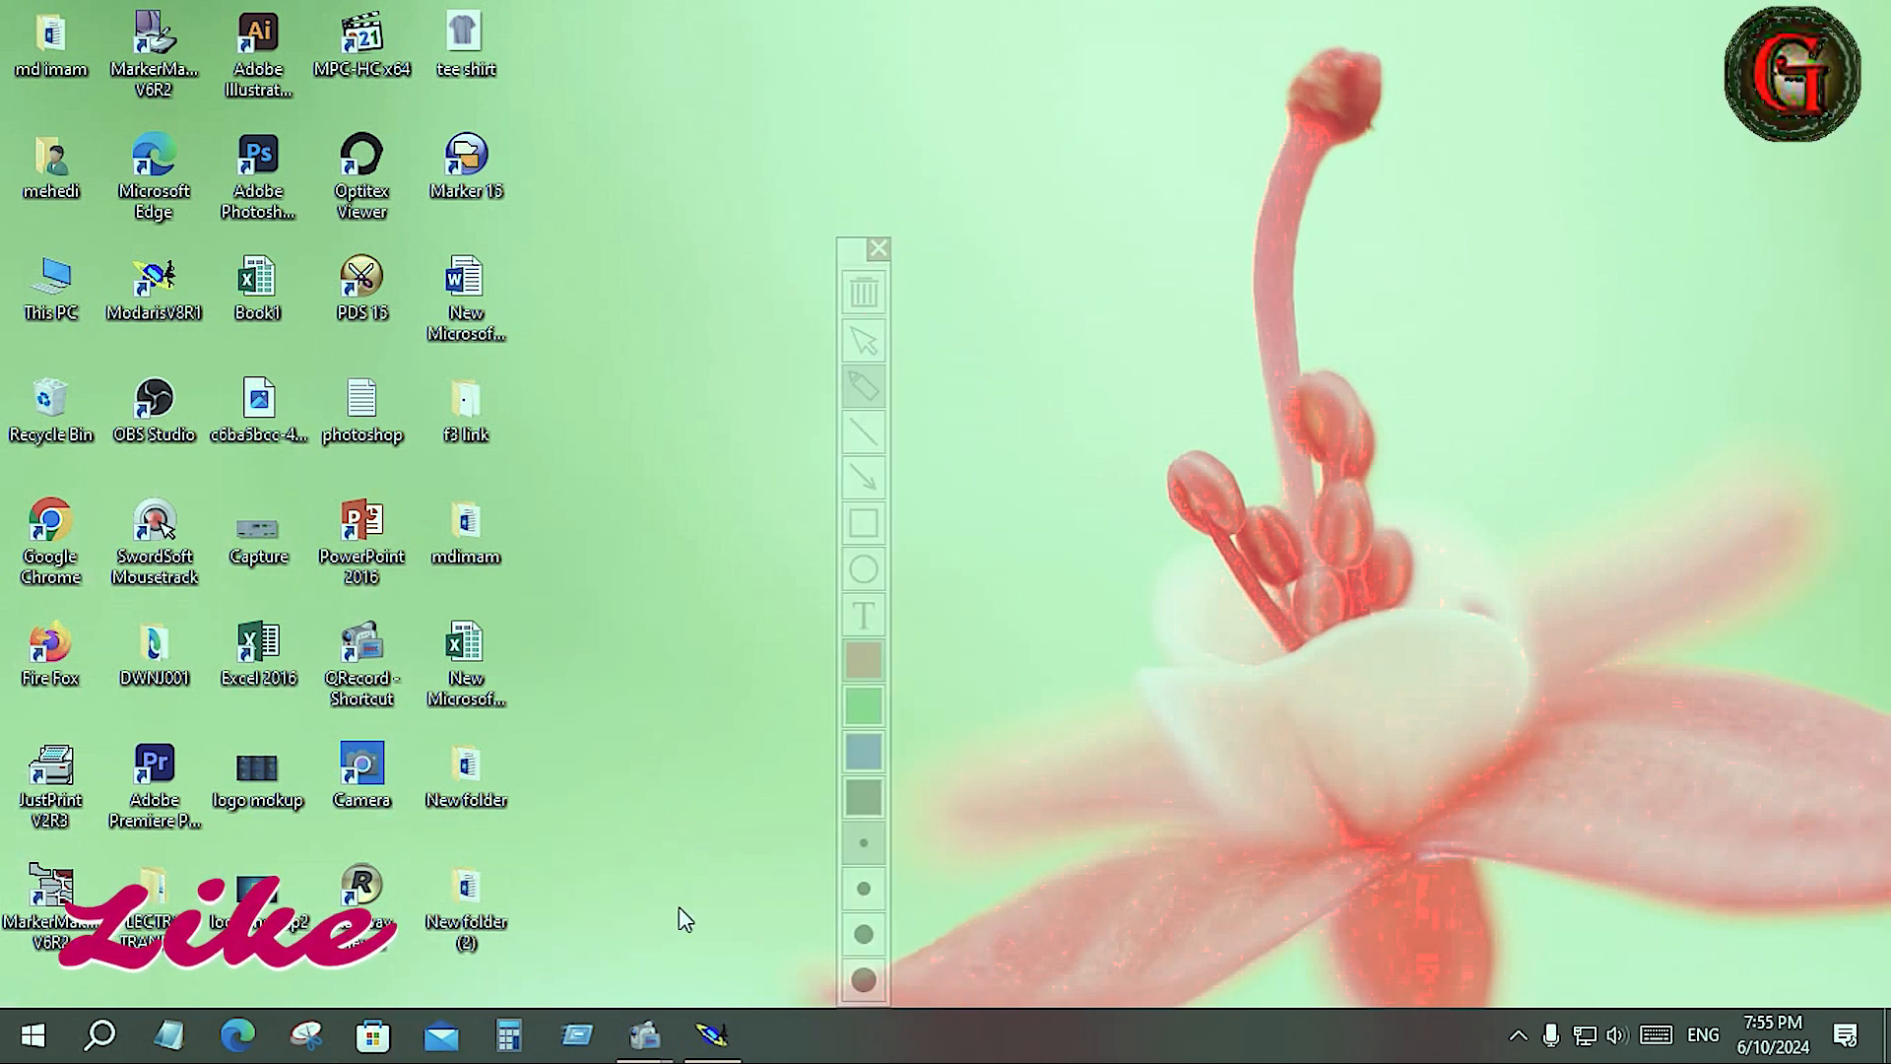
Step: Switch to the LJ135 model in ModarisV8R1 and show the F3 Modification commands, marking them with a freehand Livedraw annotation
left_click(708, 1037)
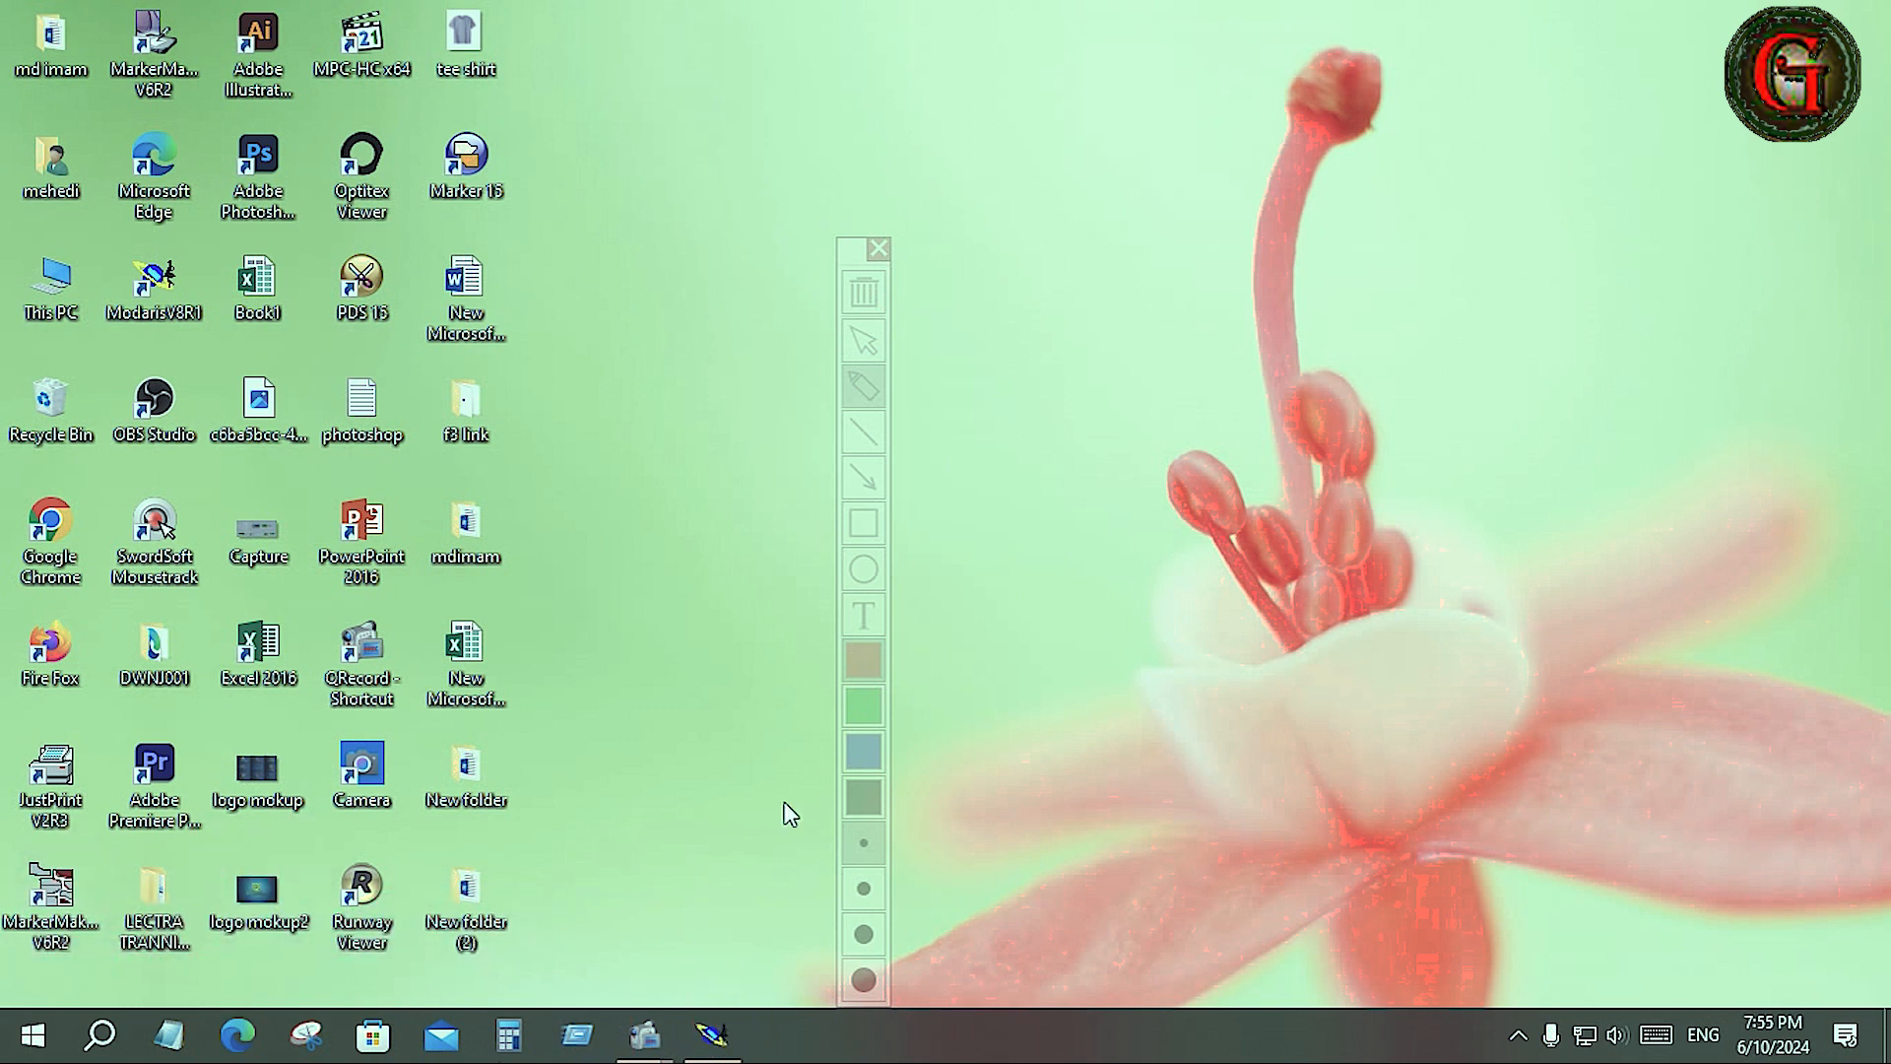
left_click(719, 1042)
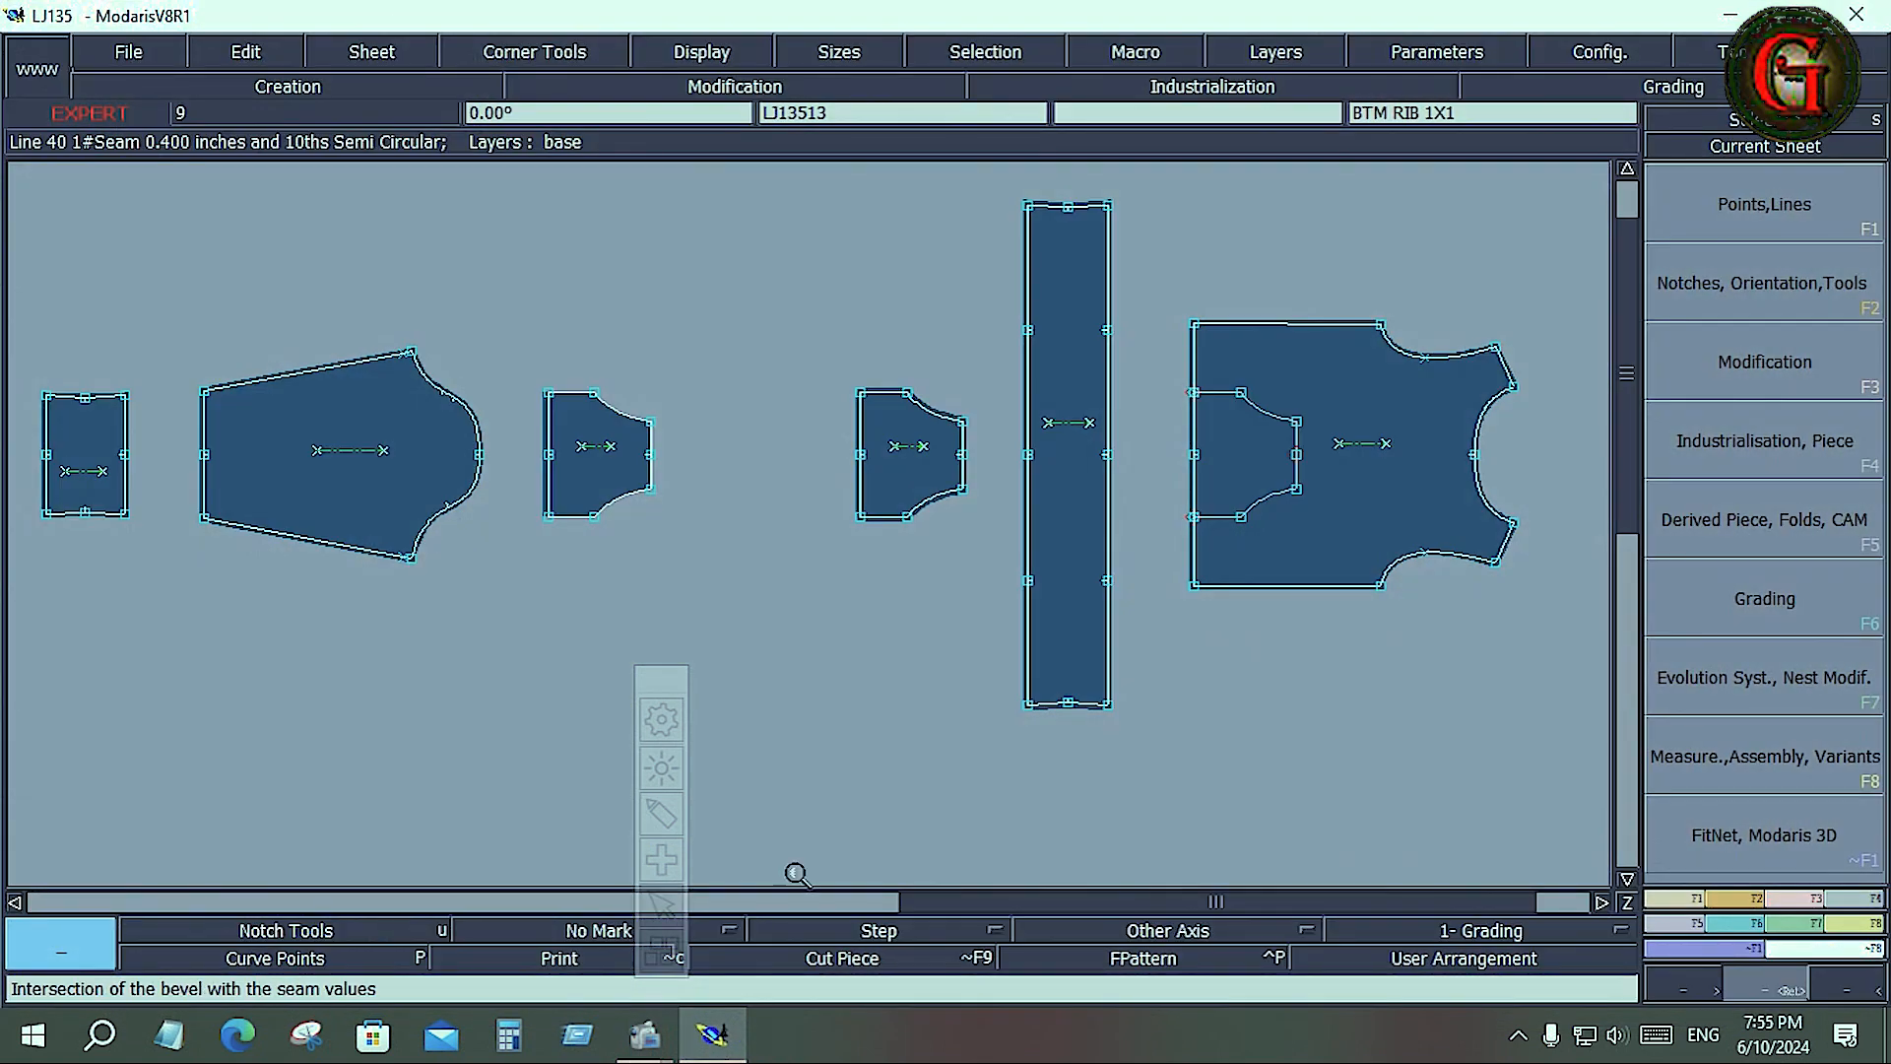
left_click(670, 810)
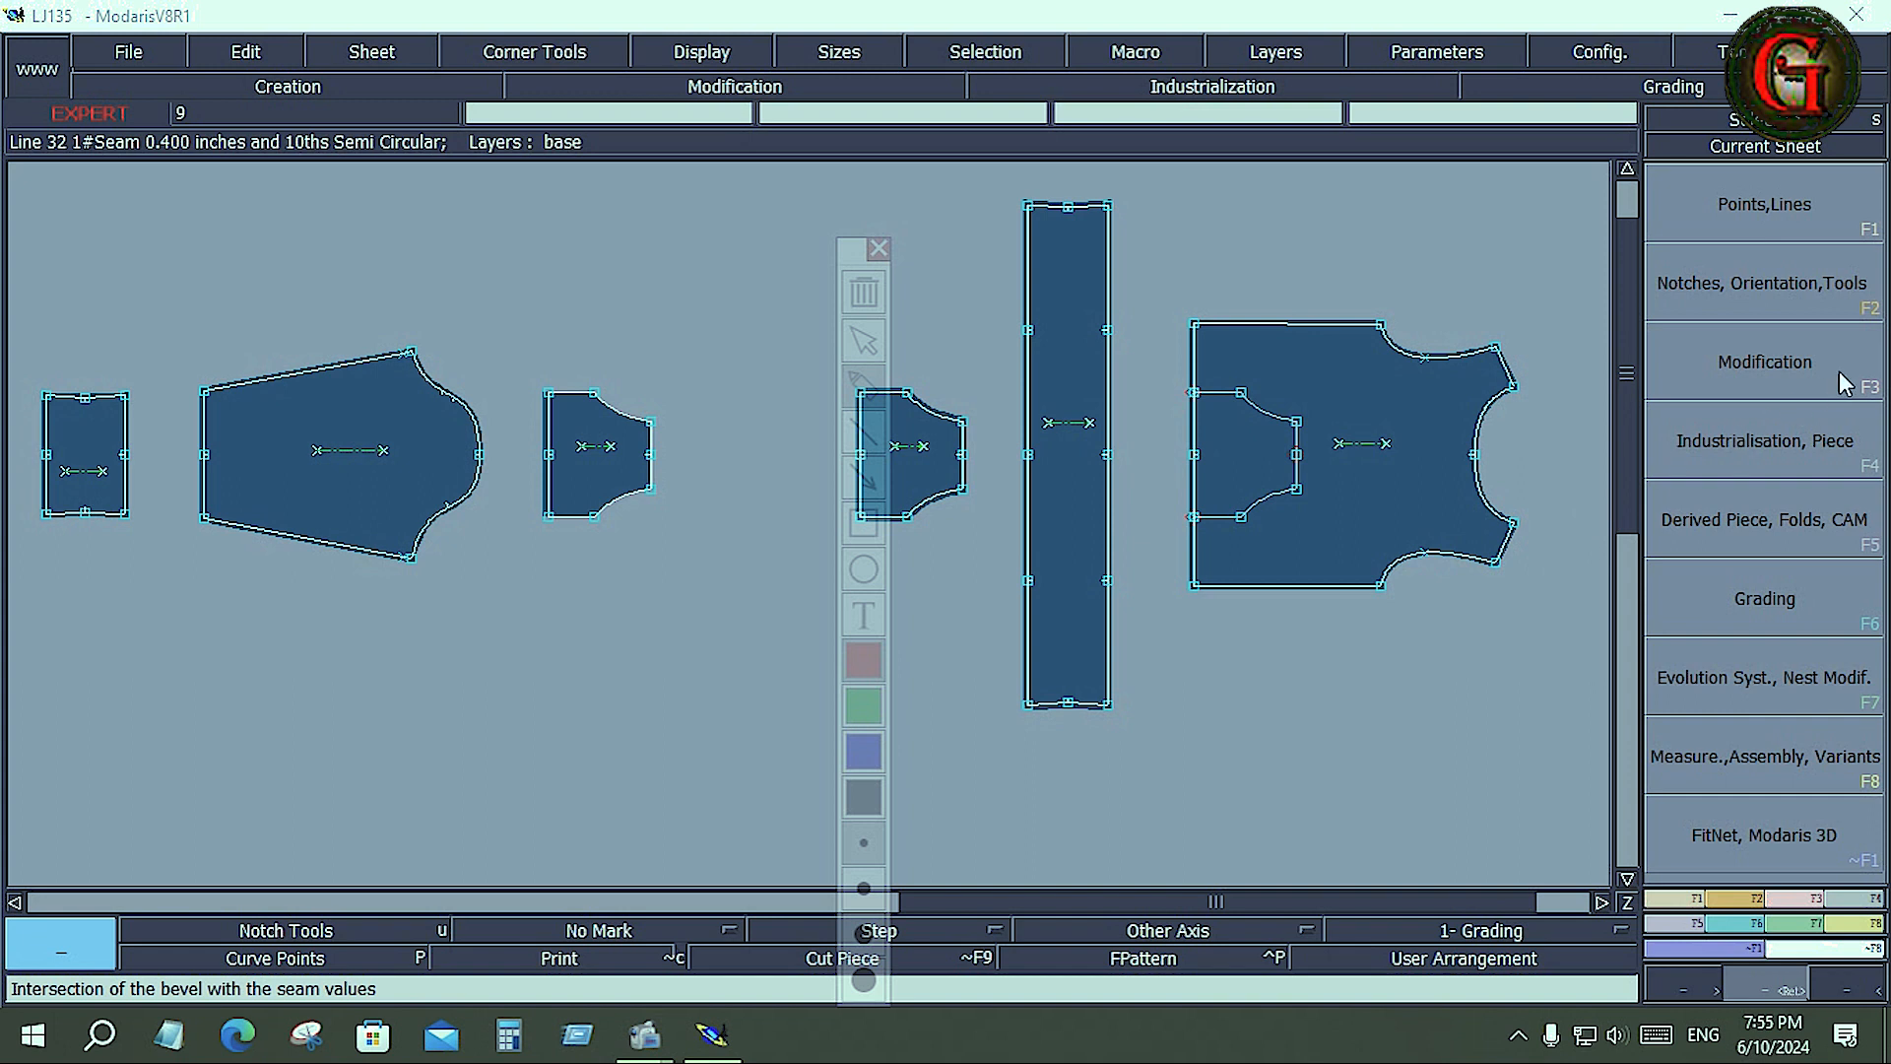
mouse_move(1841, 370)
left_mouse_down()
mouse_move(1876, 366)
mouse_move(1872, 433)
mouse_move(1839, 421)
mouse_move(1845, 382)
left_mouse_up()
left_click(1745, 398)
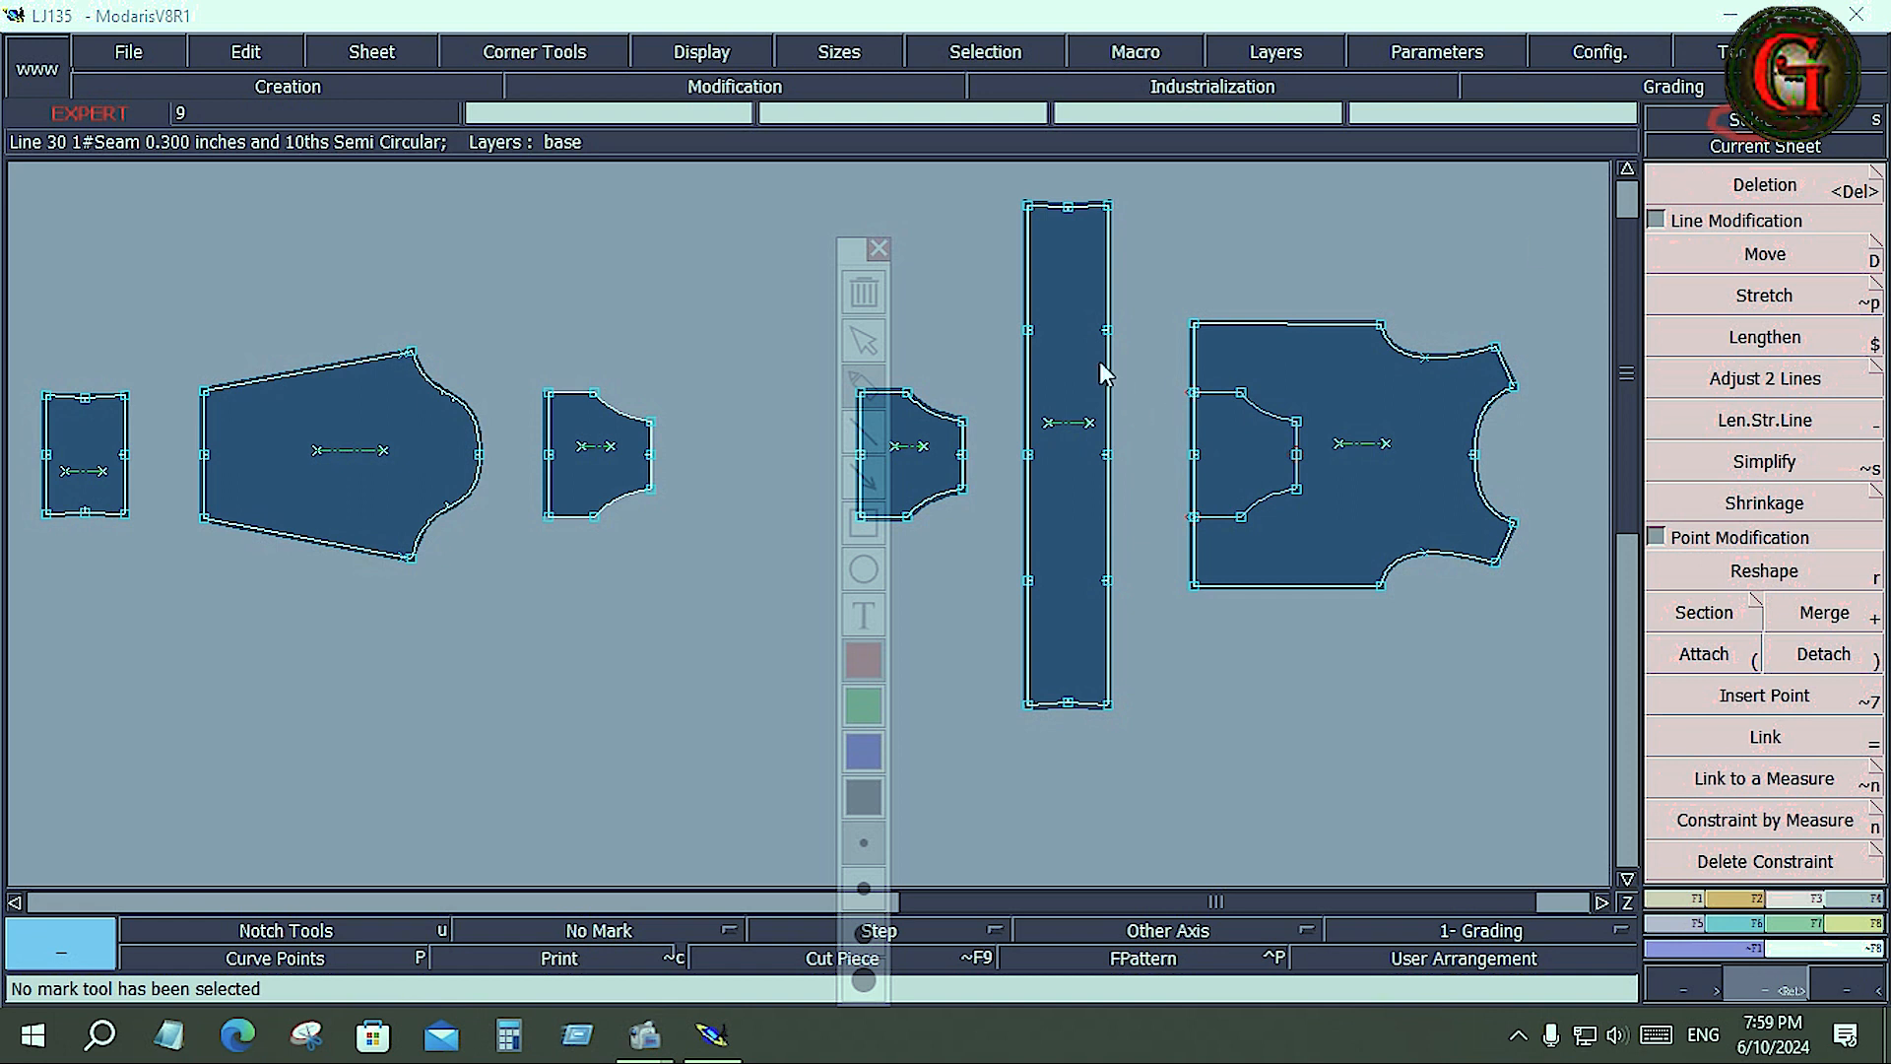
Step: Activate the Current Sheet command and mark it with a freehand Livedraw annotation
left_click(1690, 169)
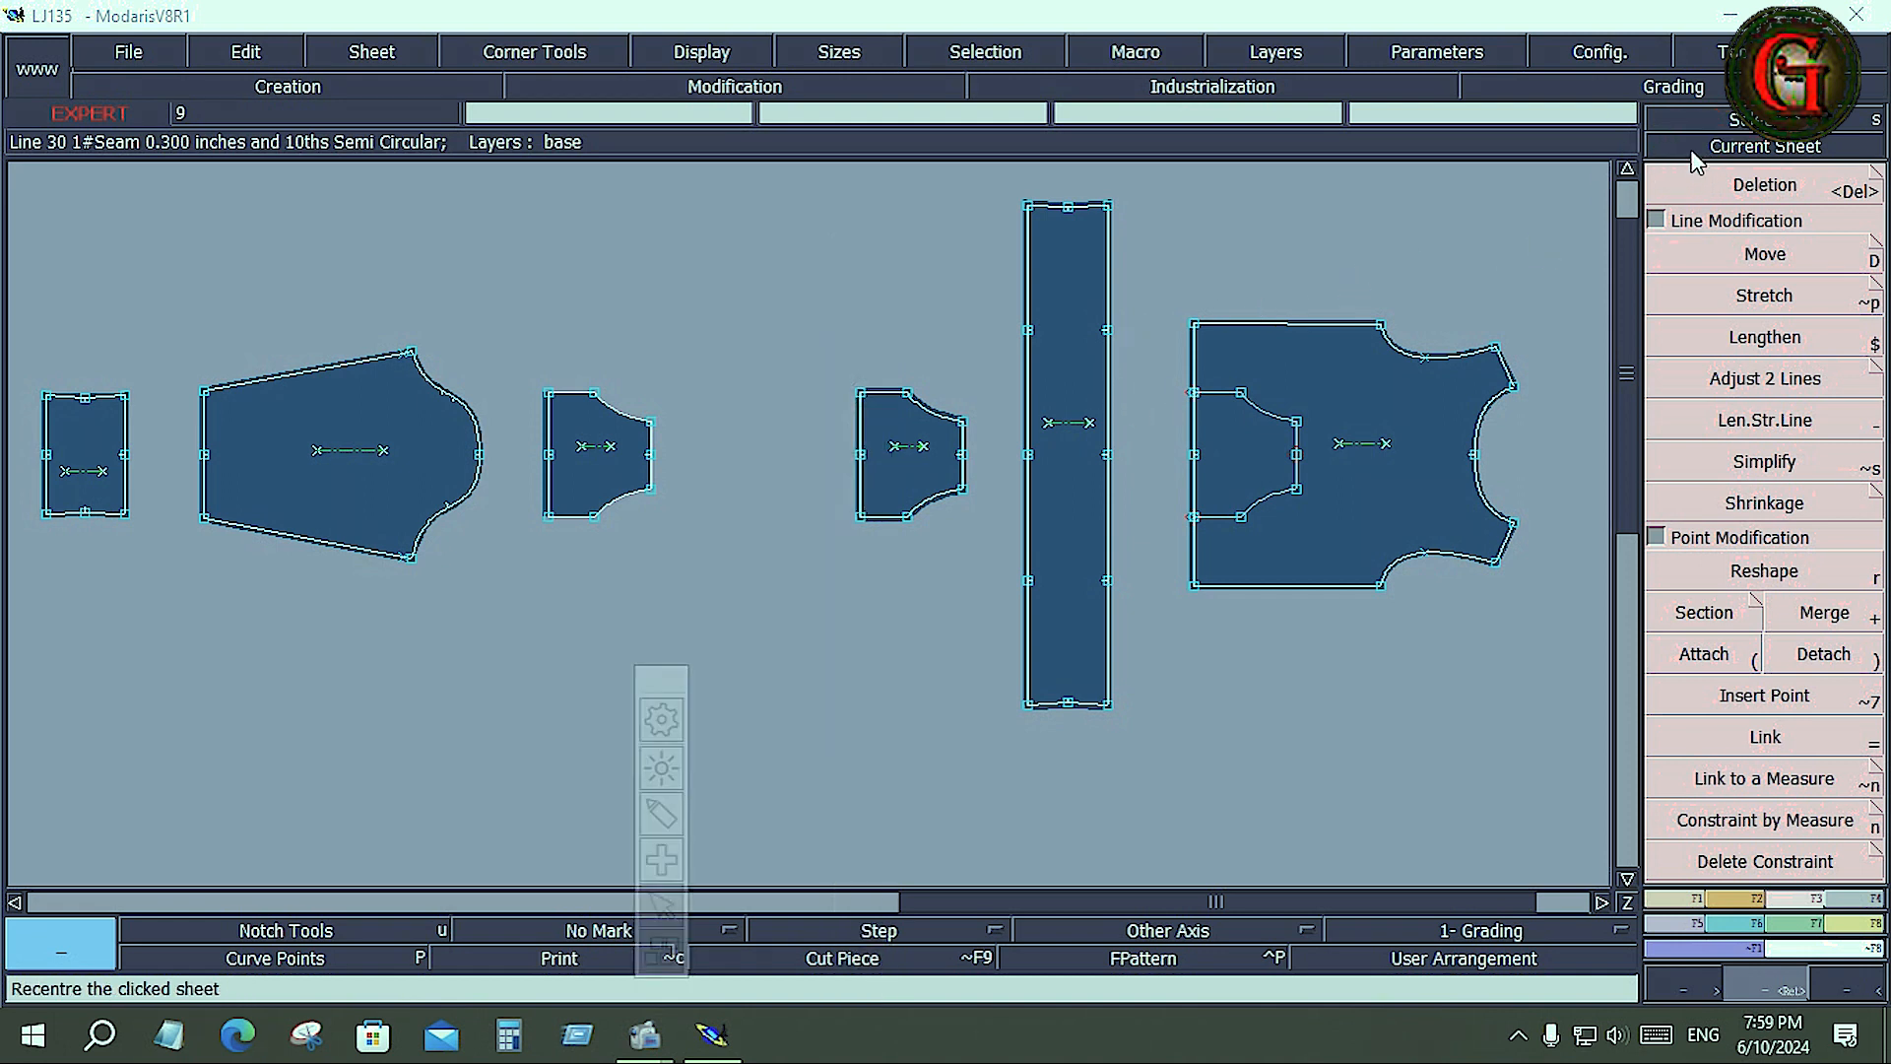
left_click(1766, 145)
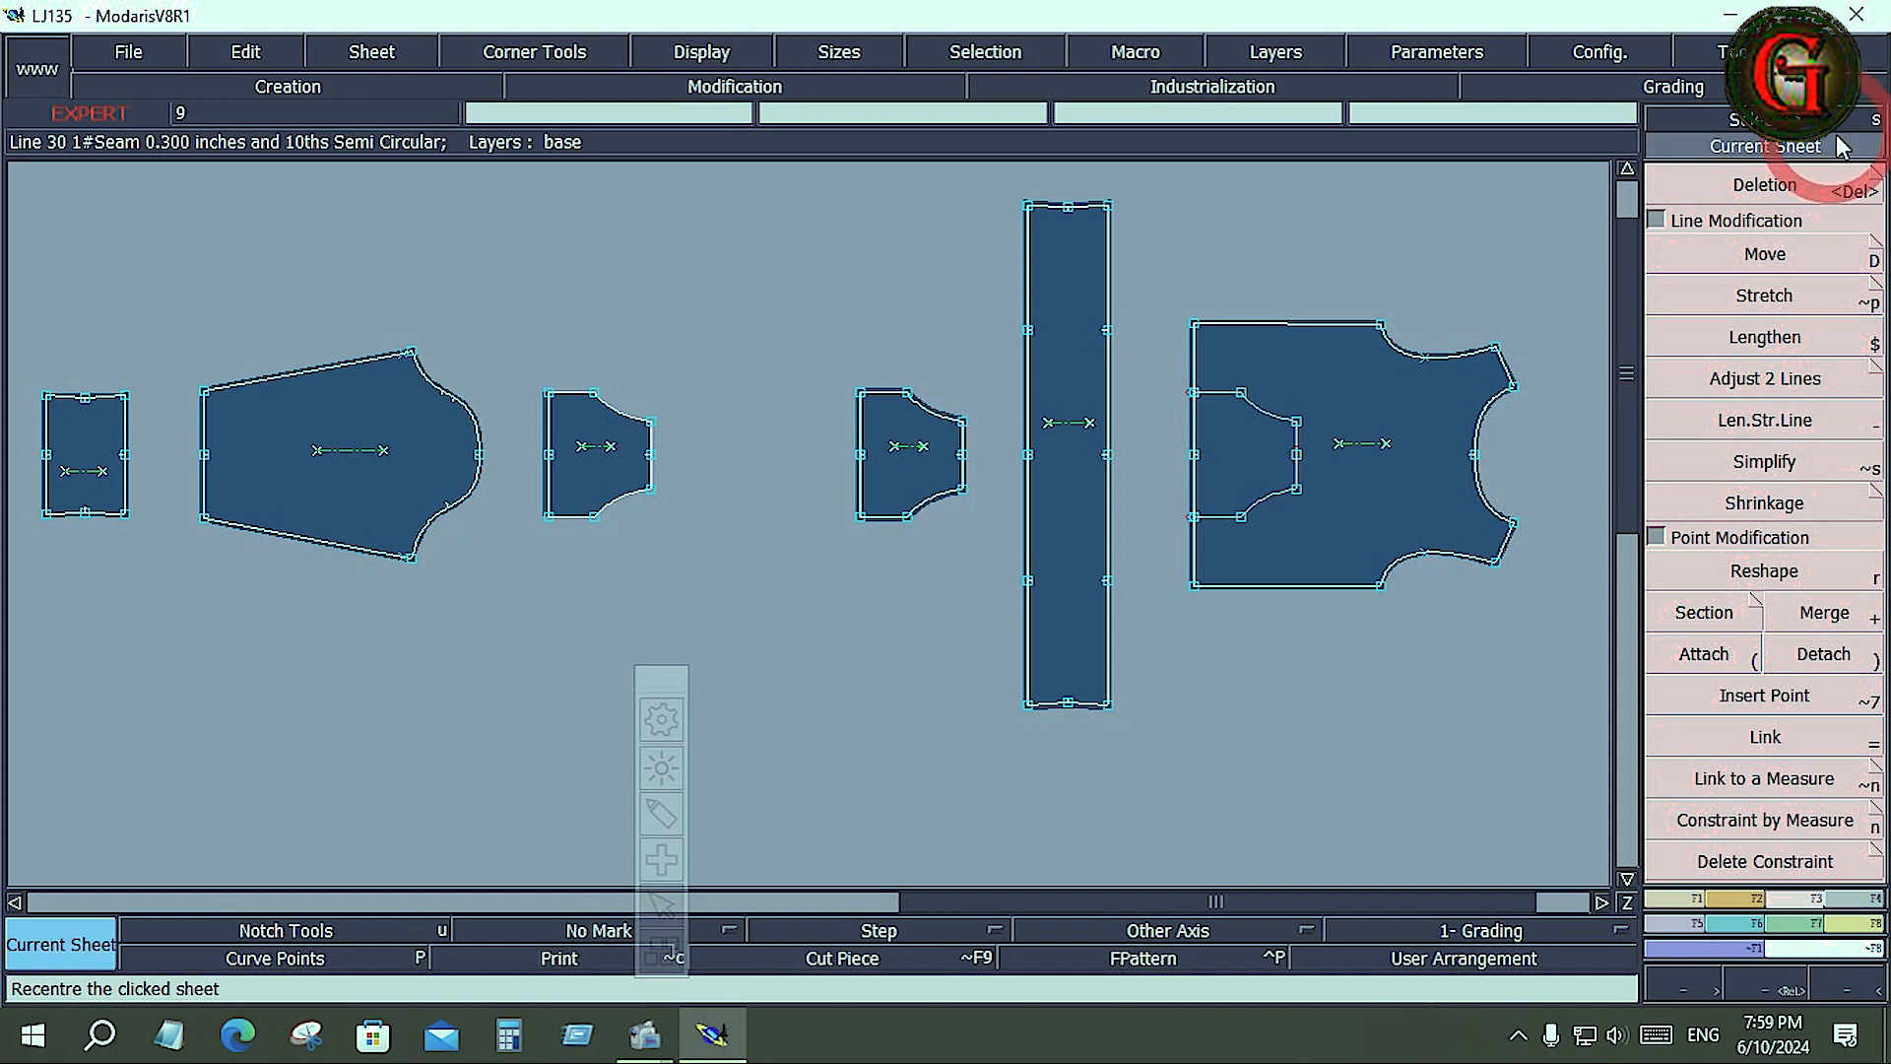
left_click(661, 812)
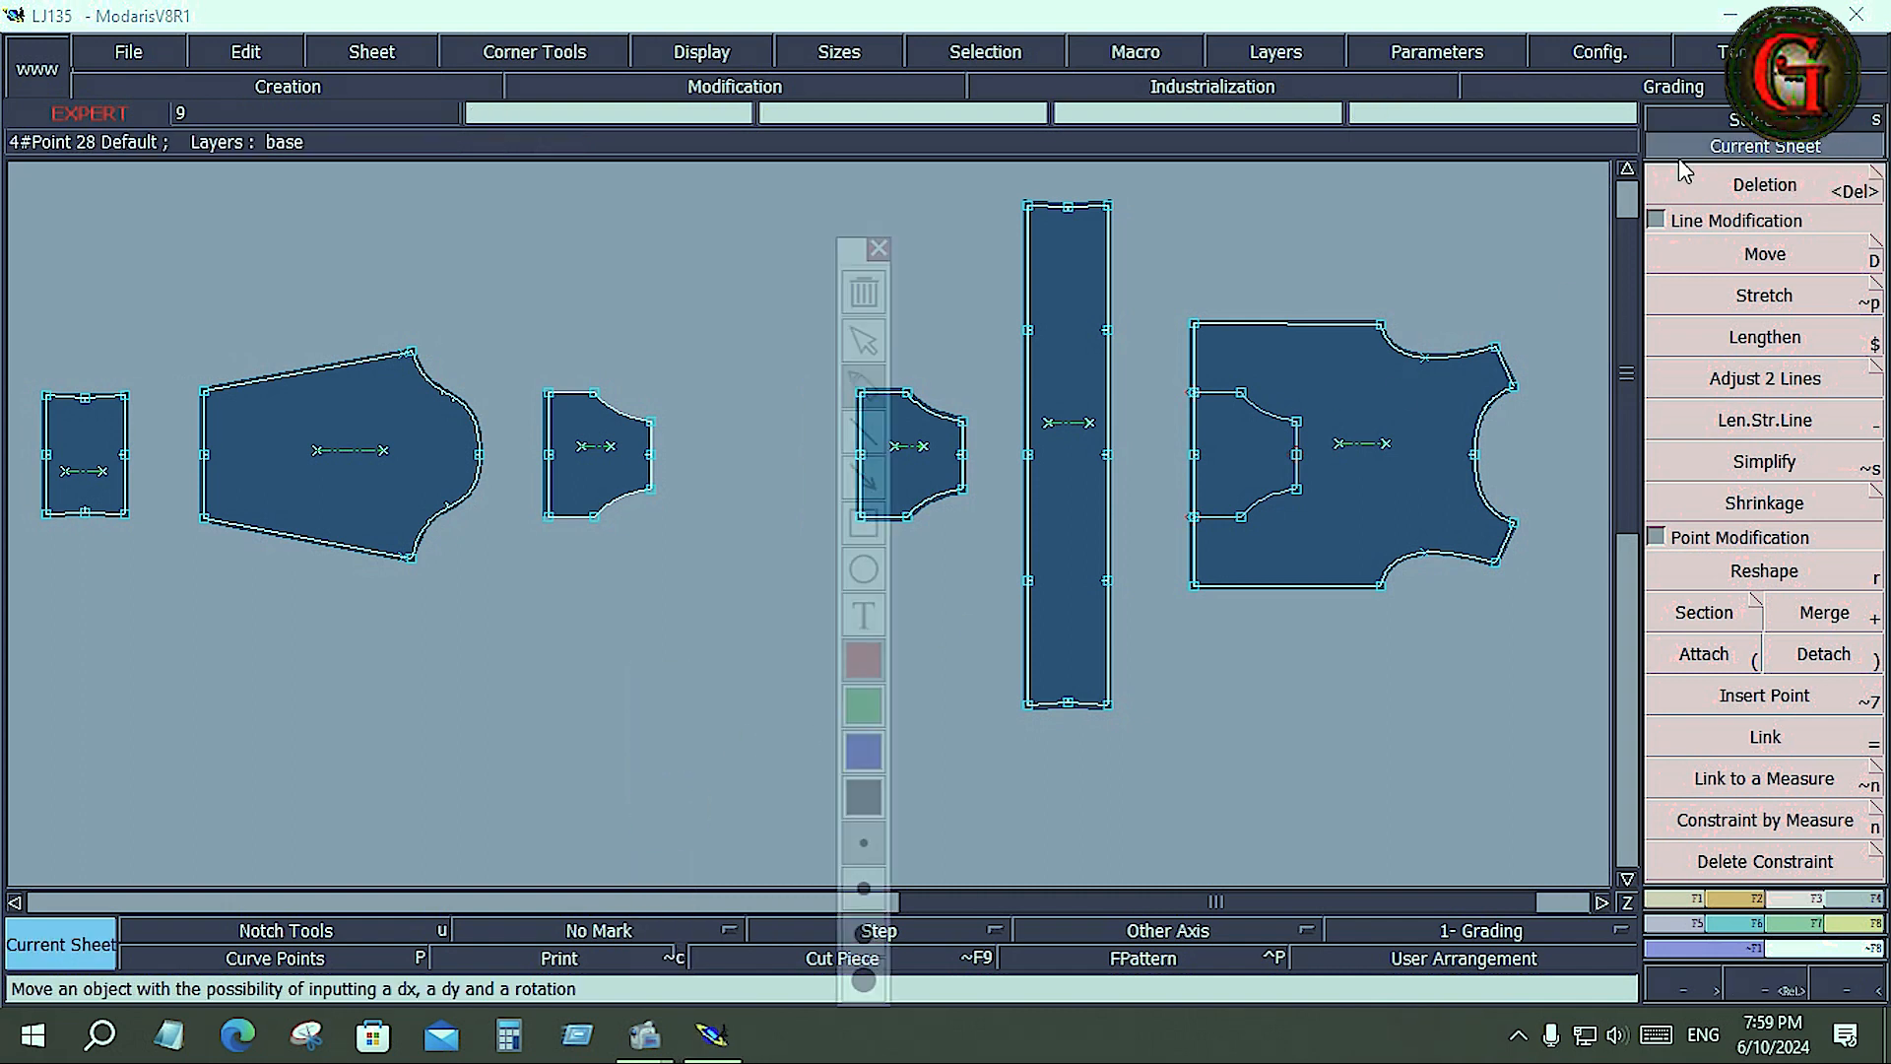
left_click_drag(1712, 151, 1830, 138)
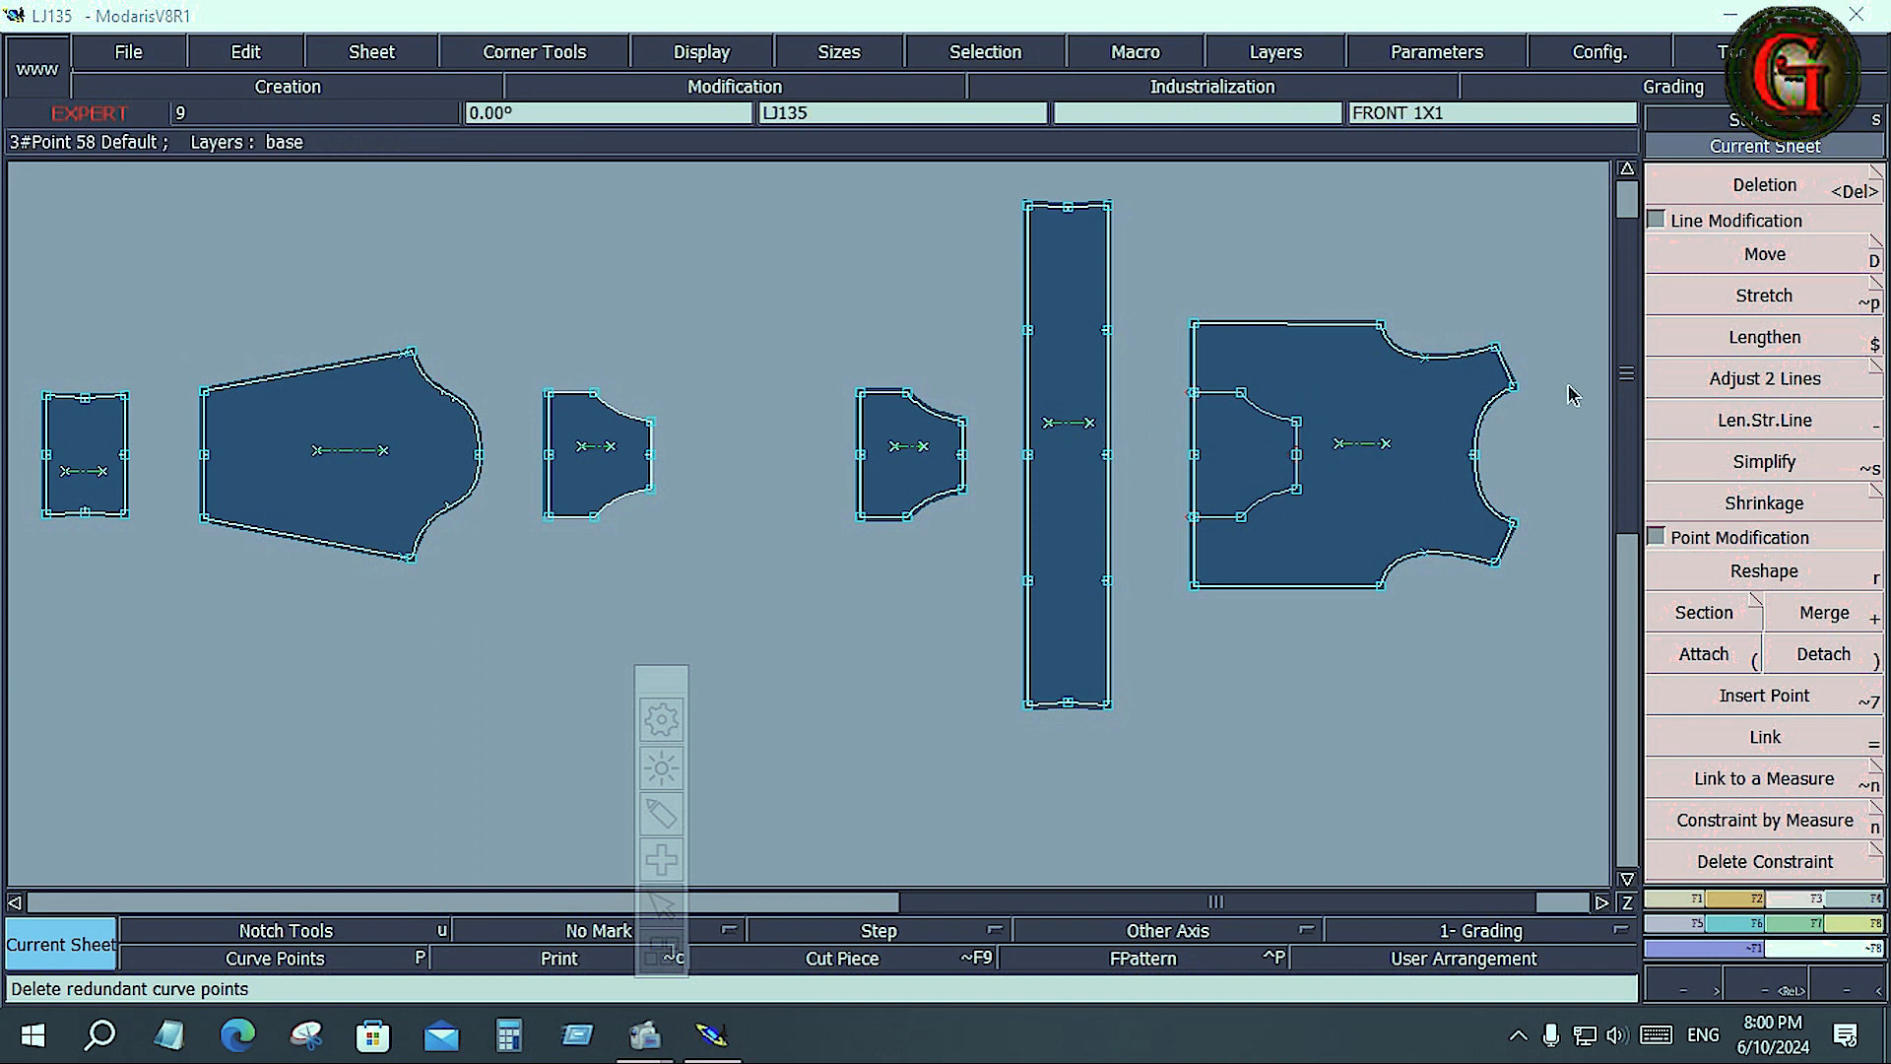
left_click(1744, 384)
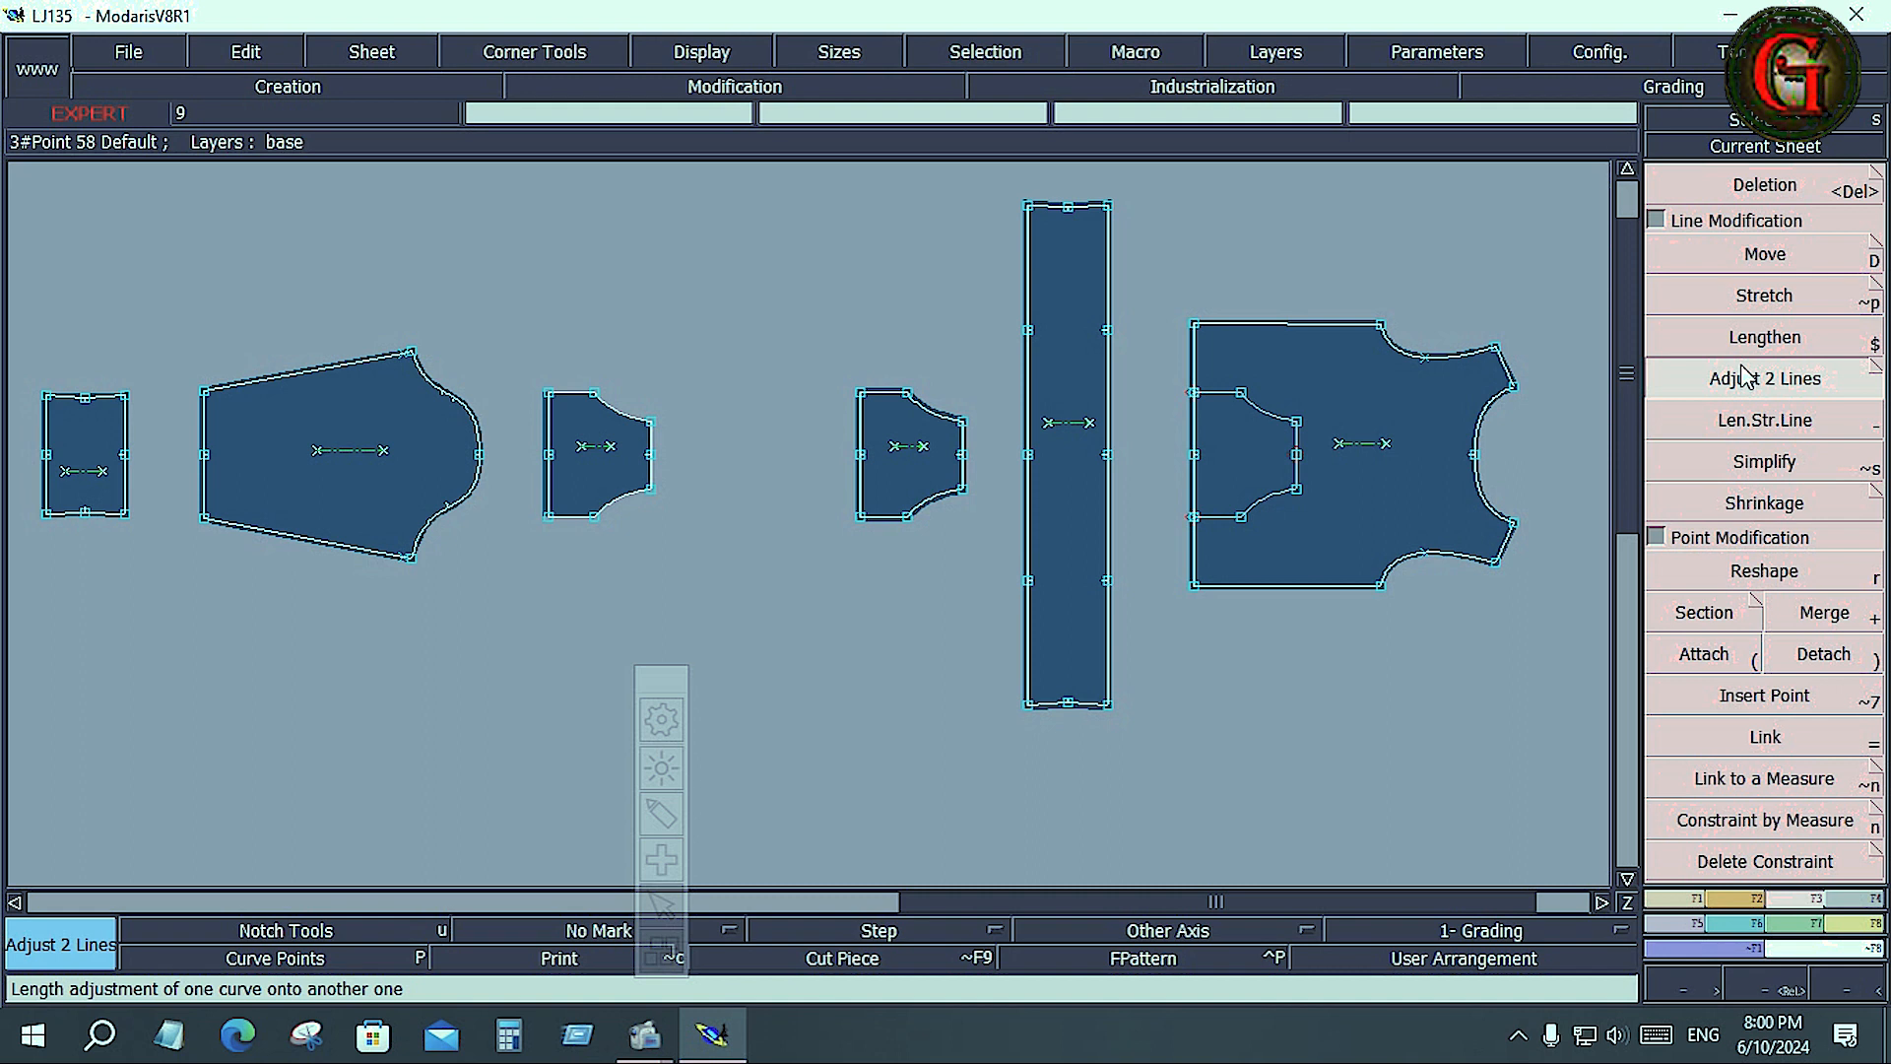
left_click(1744, 337)
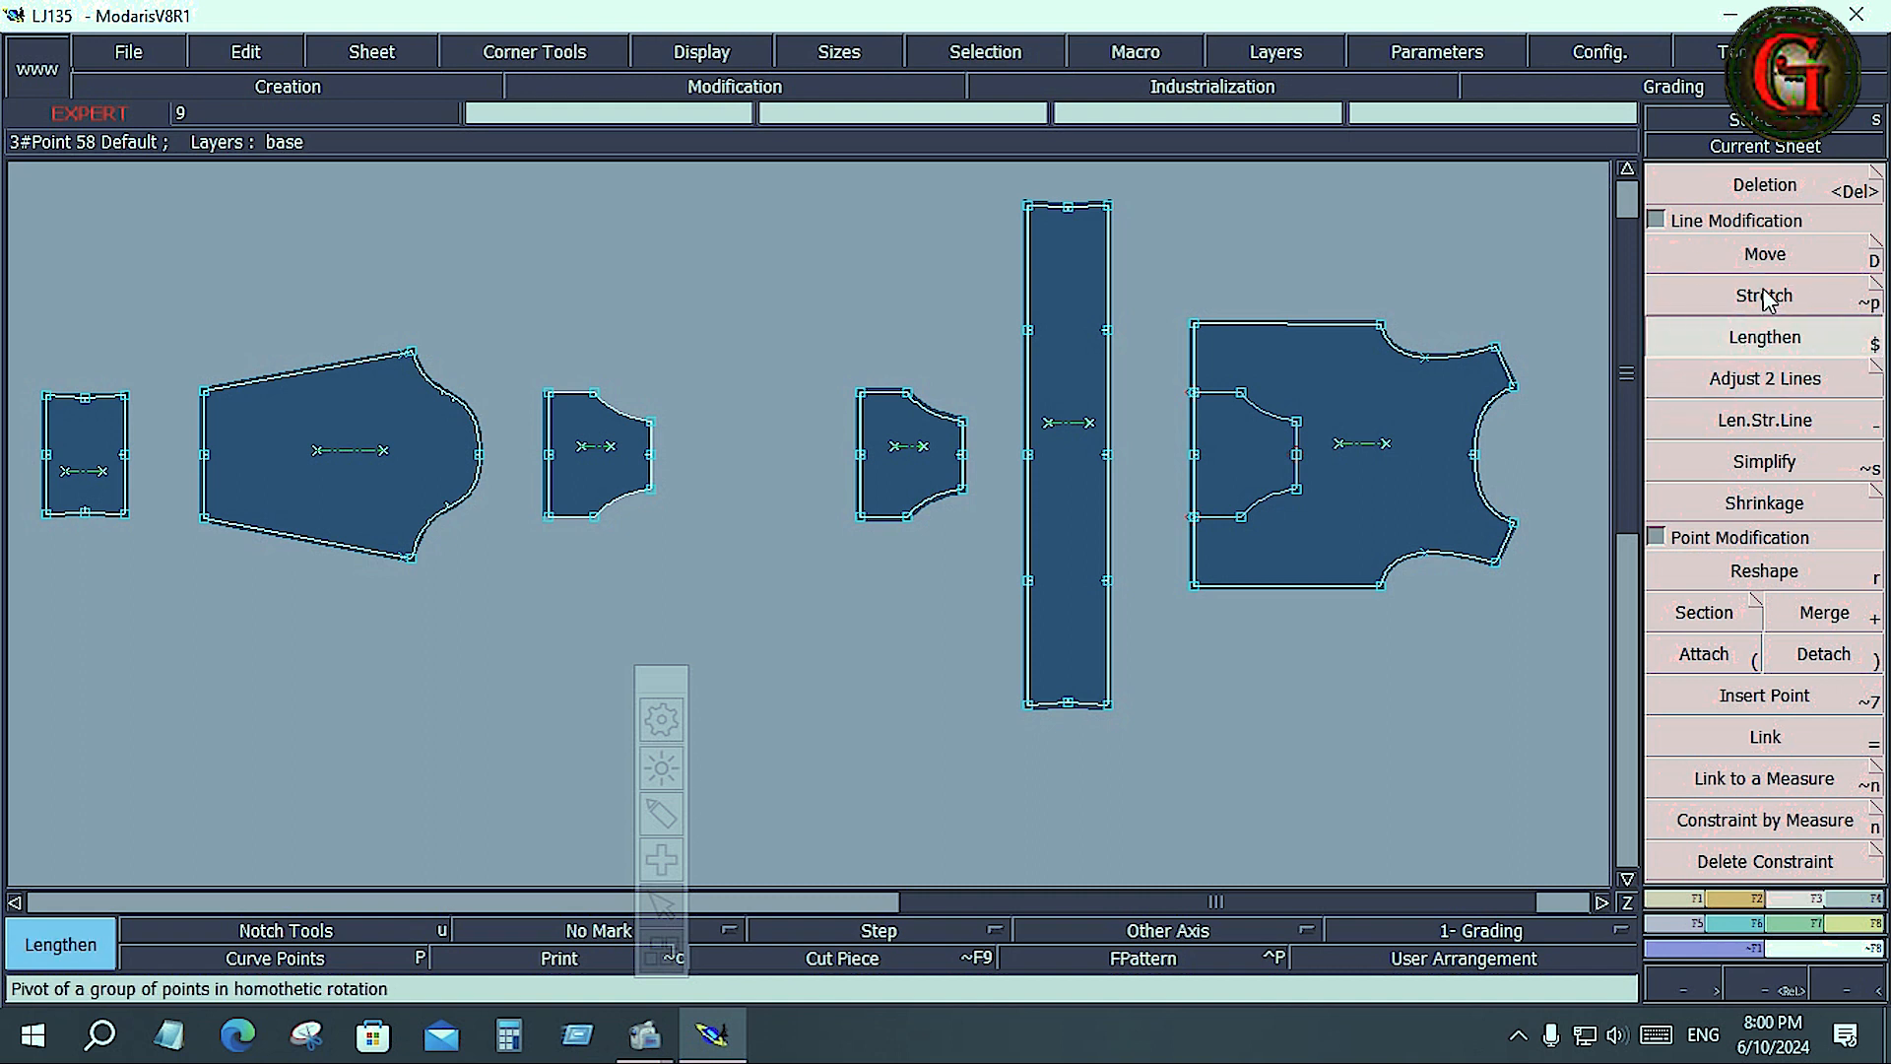
left_click(1763, 296)
left_click(1758, 379)
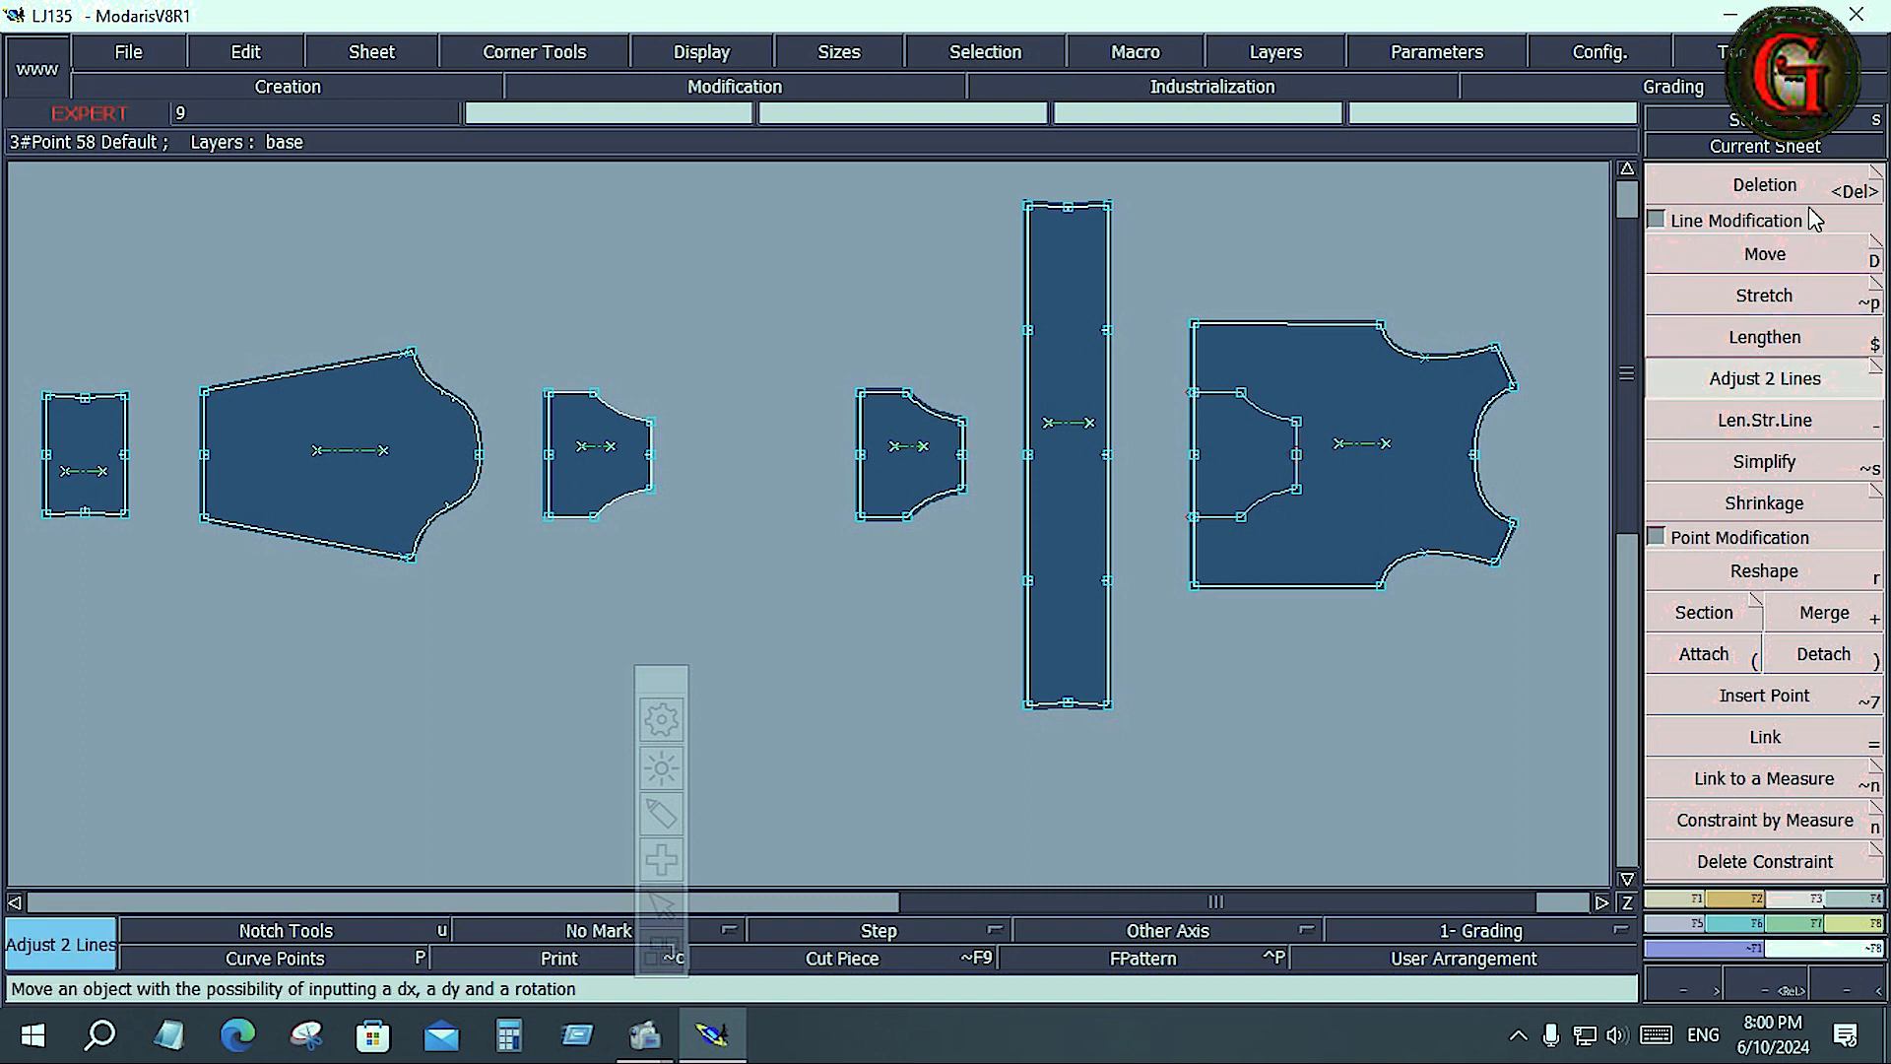
Step: Make the SLV 1X2 sleeve piece the current sheet
left_click(1777, 150)
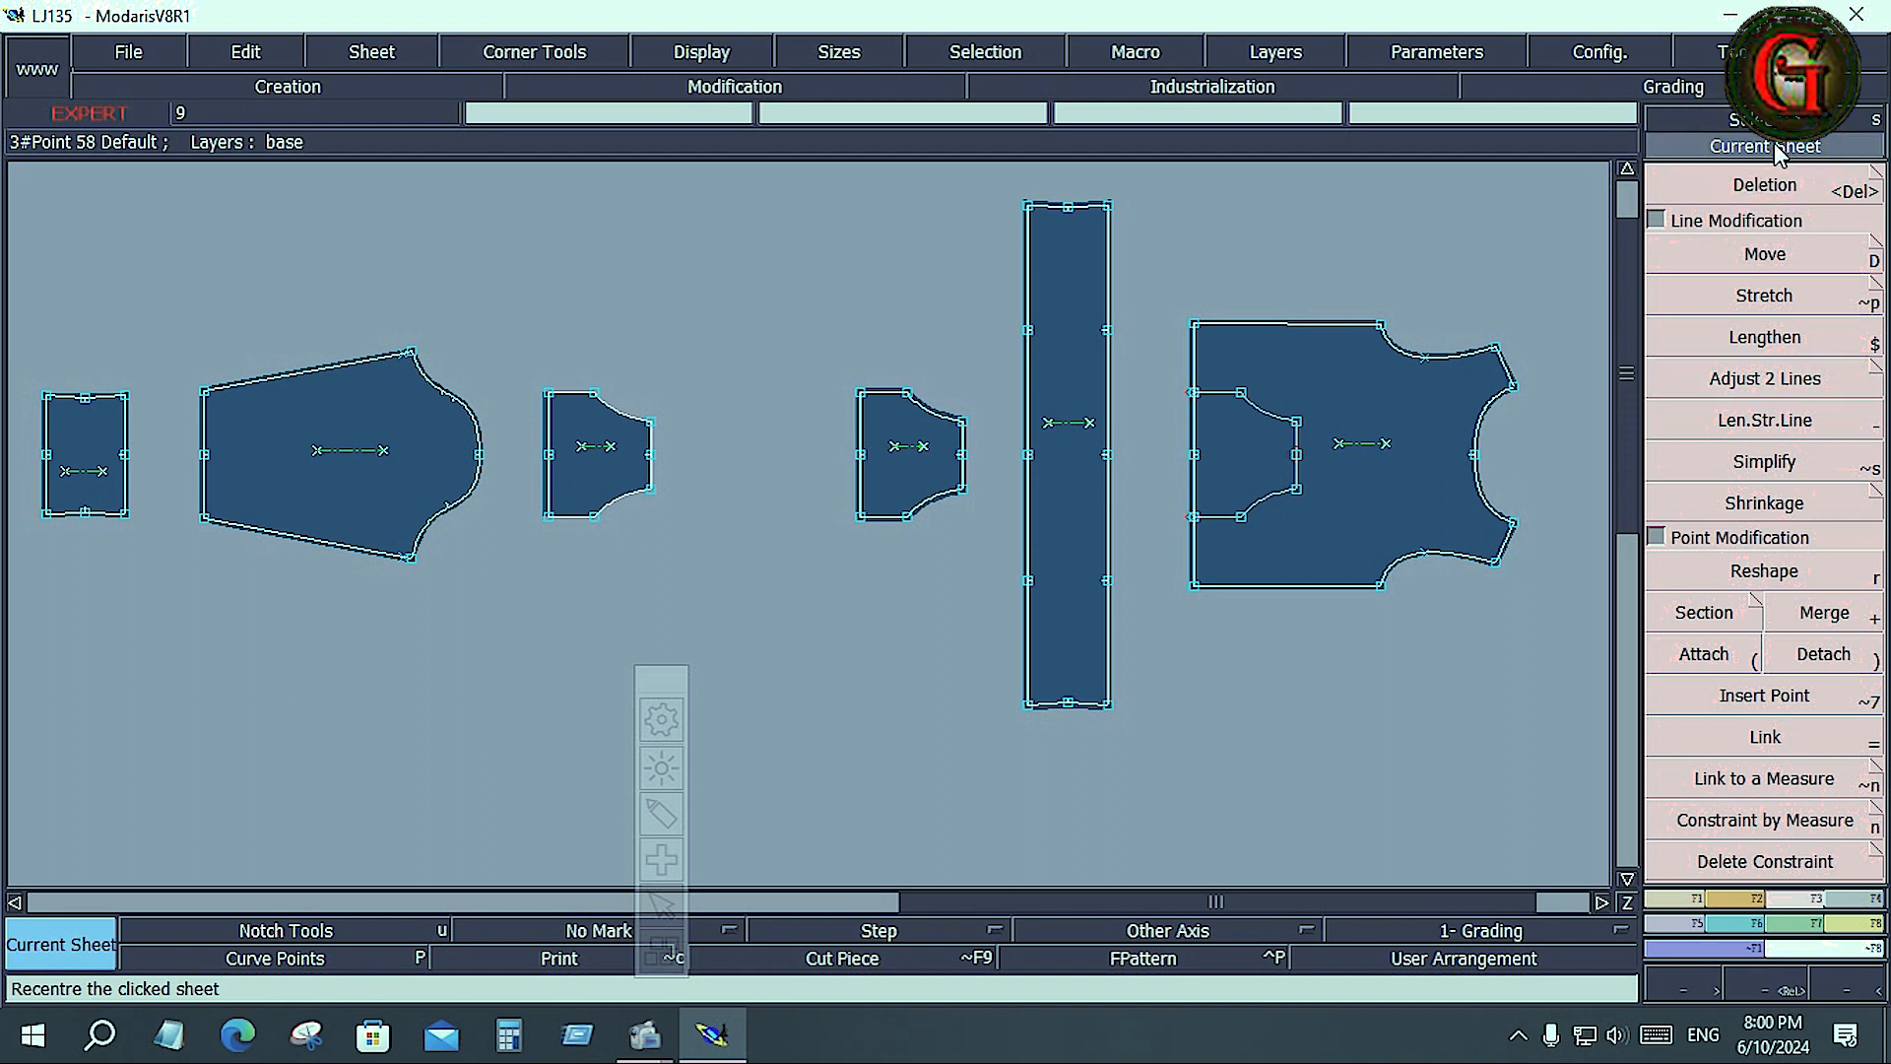
left_click(376, 456)
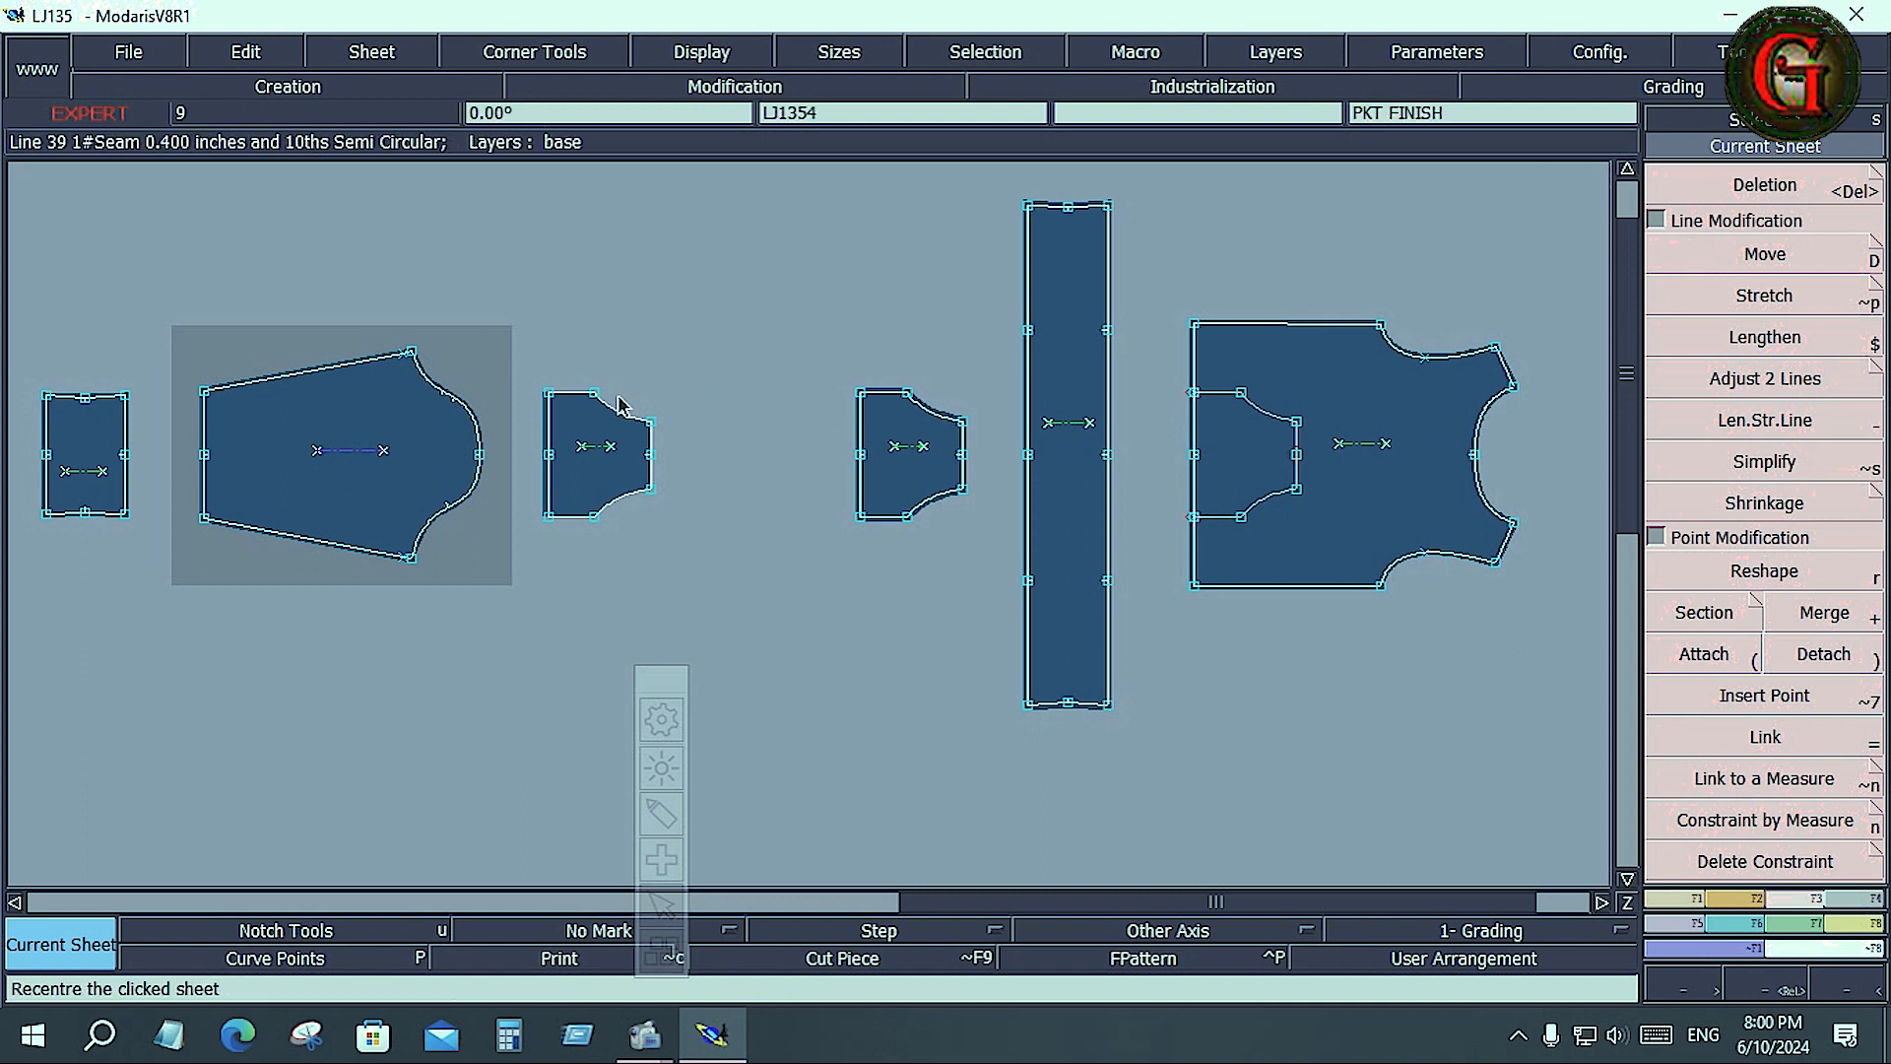
left_click(328, 421)
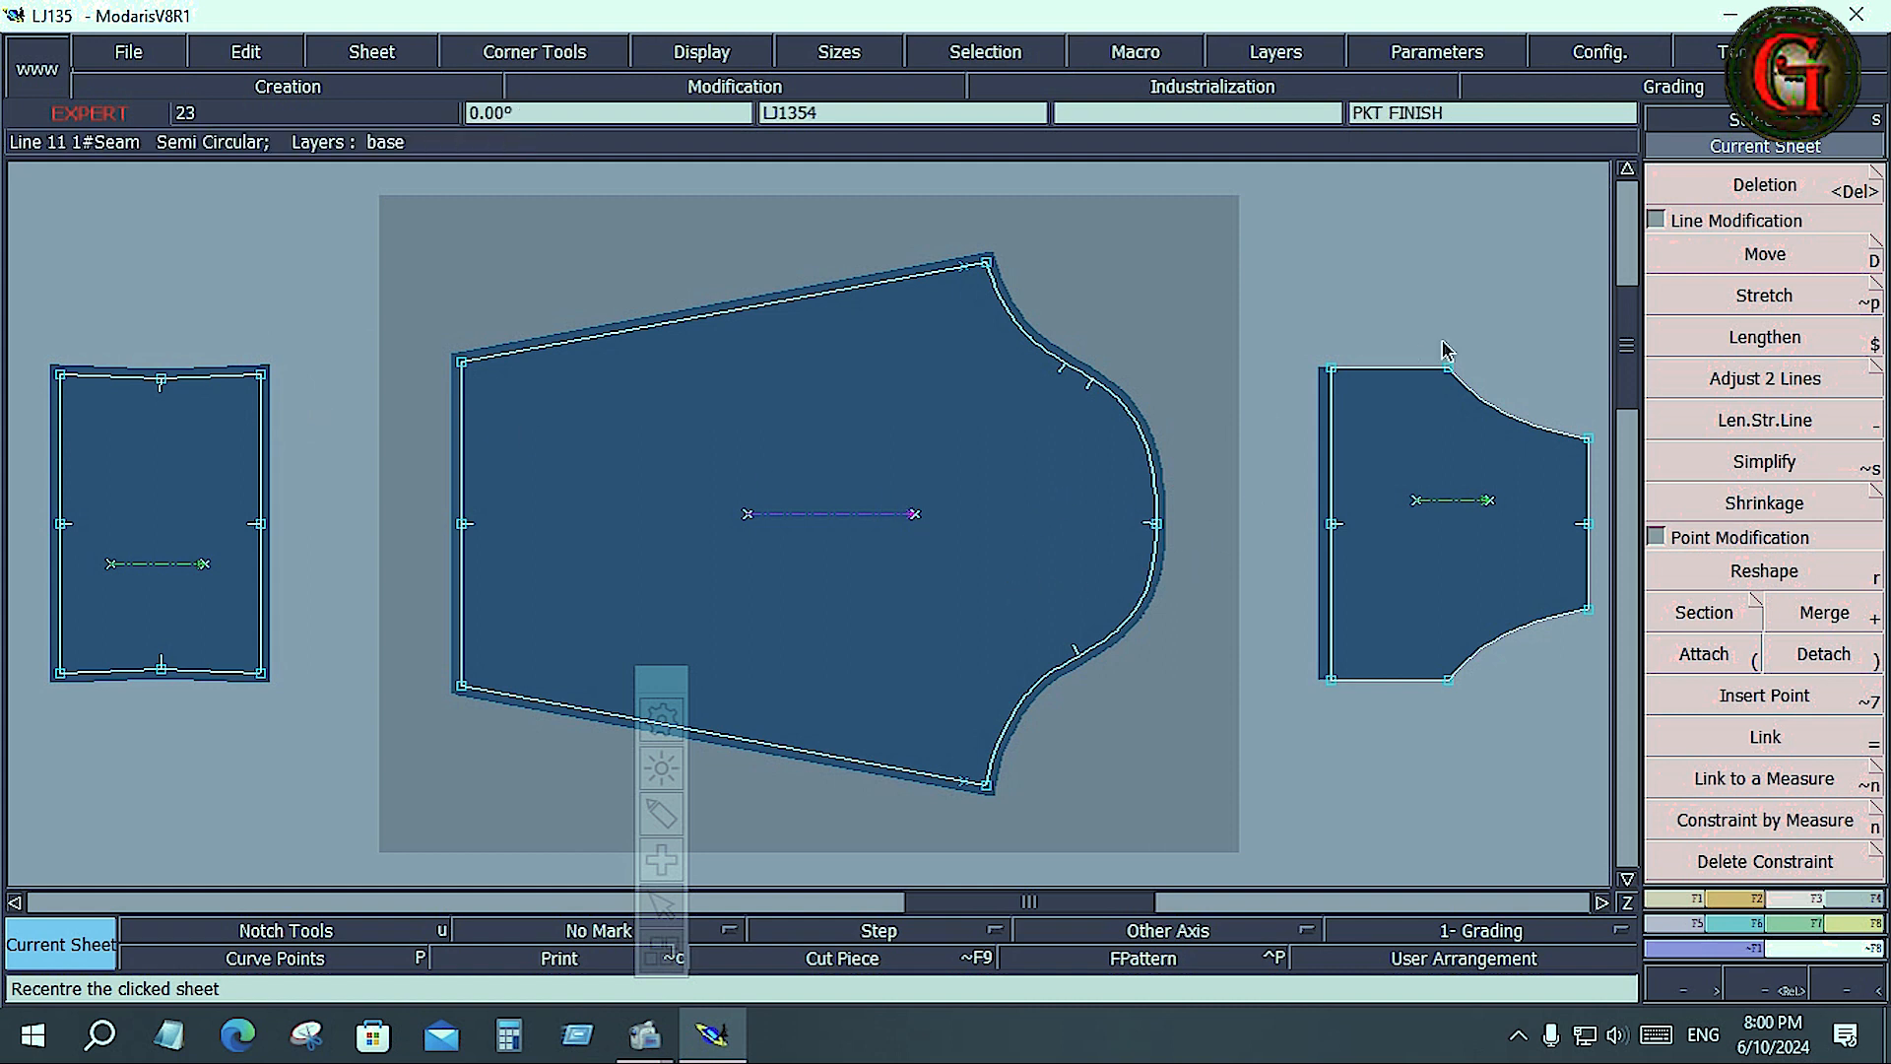
Step: Activate the Selection command and mark the active-command indicator with a freehand Livedraw annotation
left_click(1753, 145)
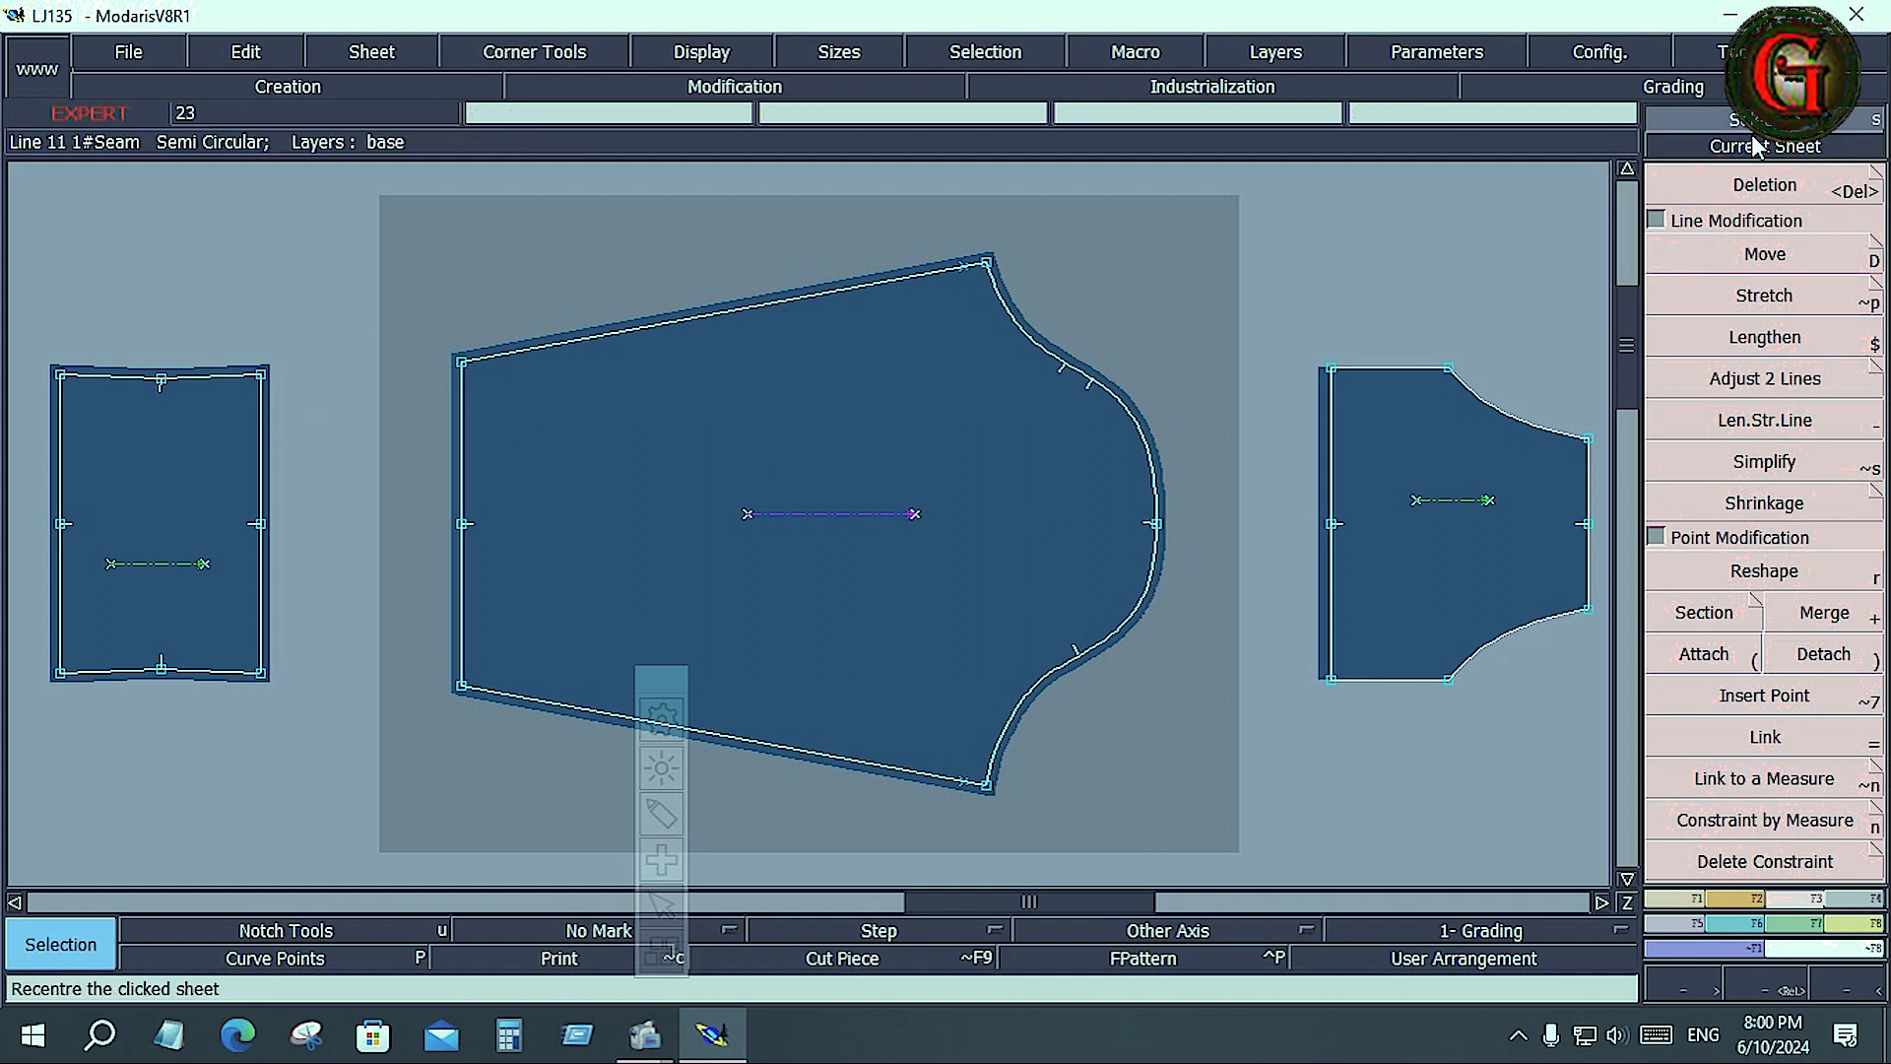
left_click(1759, 185)
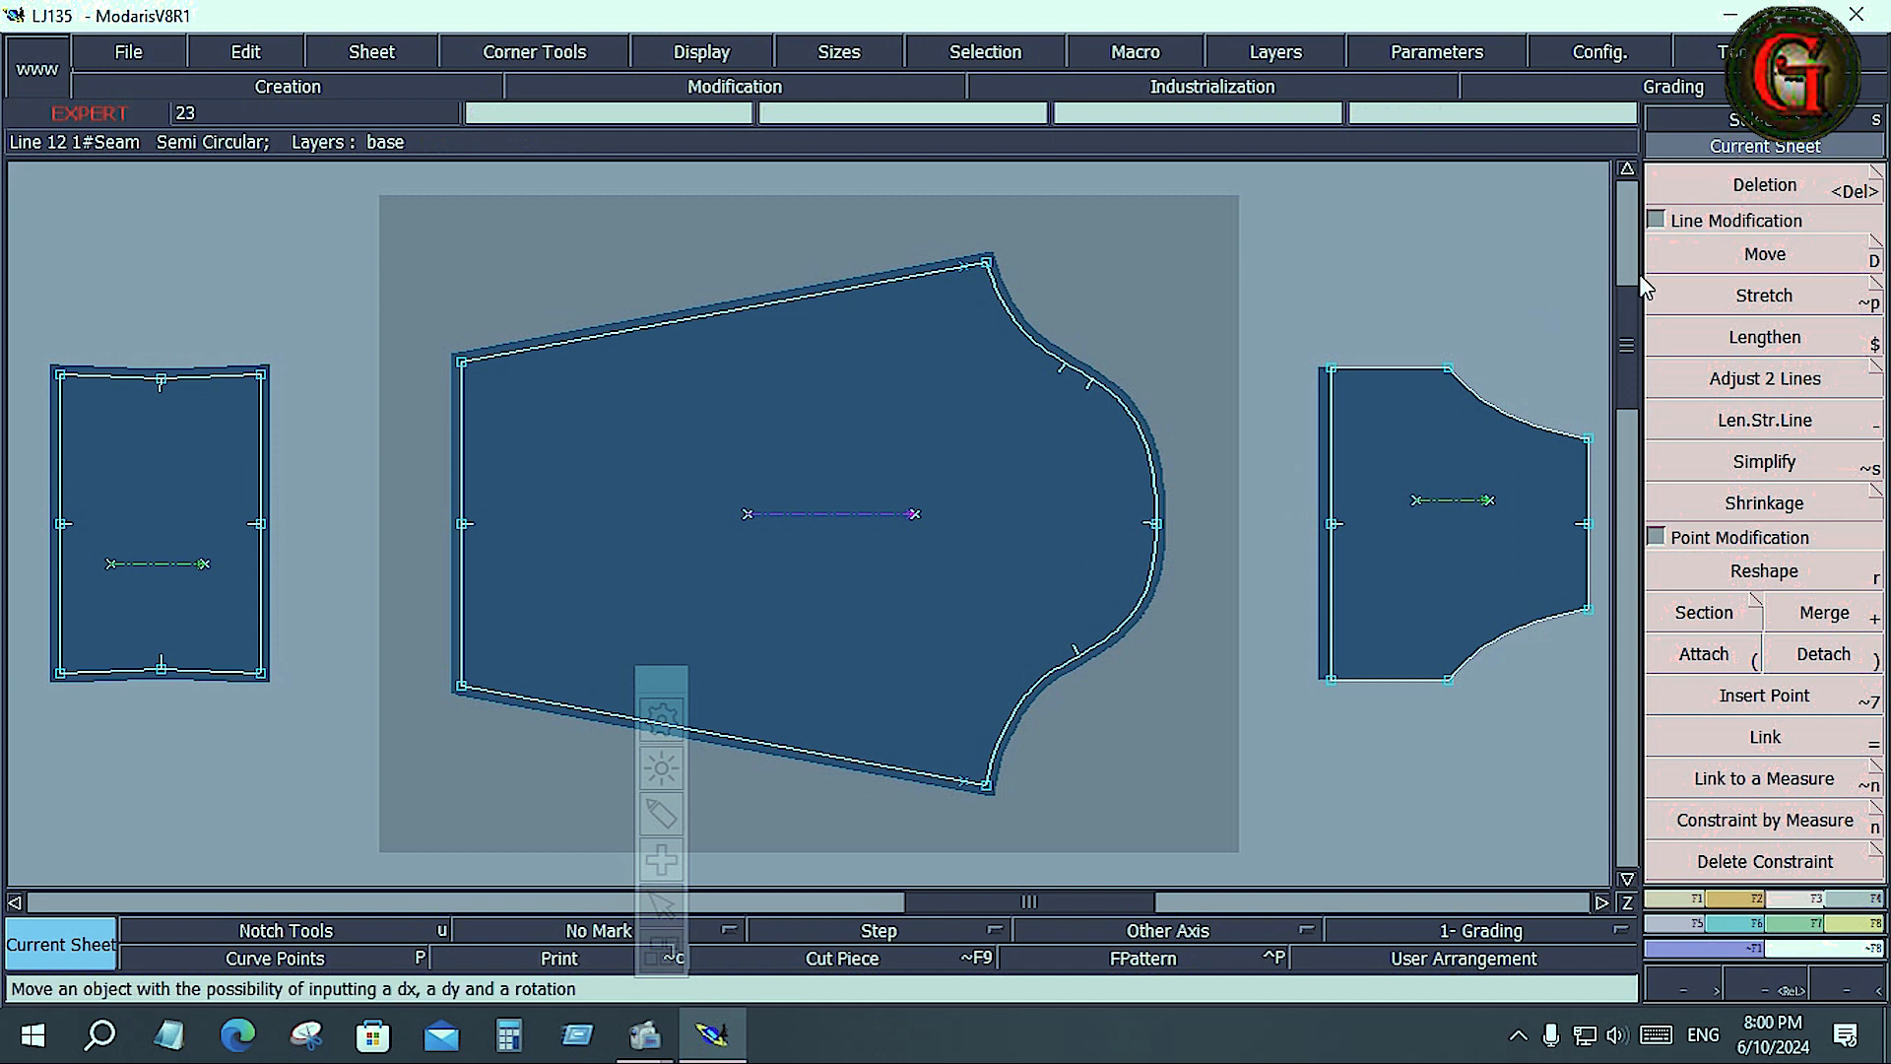
left_click(1788, 156)
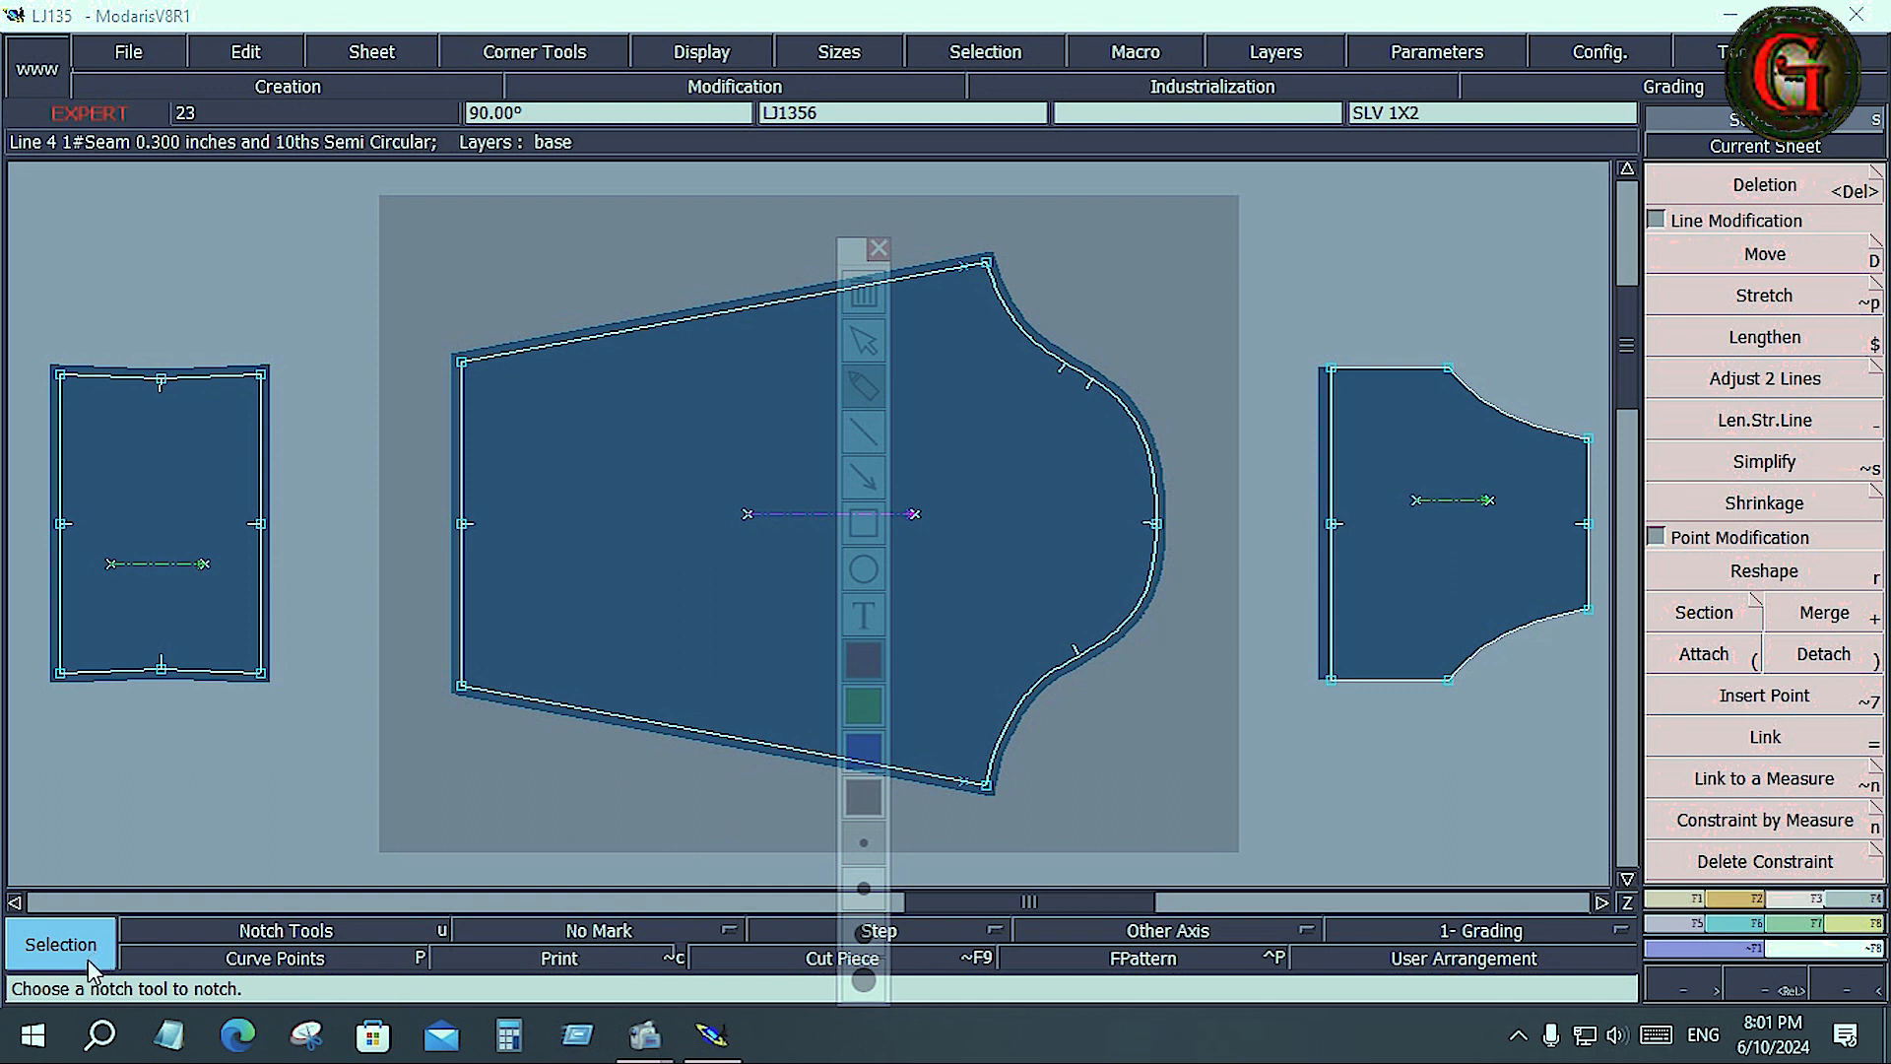
mouse_move(88, 961)
left_mouse_down()
mouse_move(63, 968)
mouse_move(9, 920)
left_mouse_up()
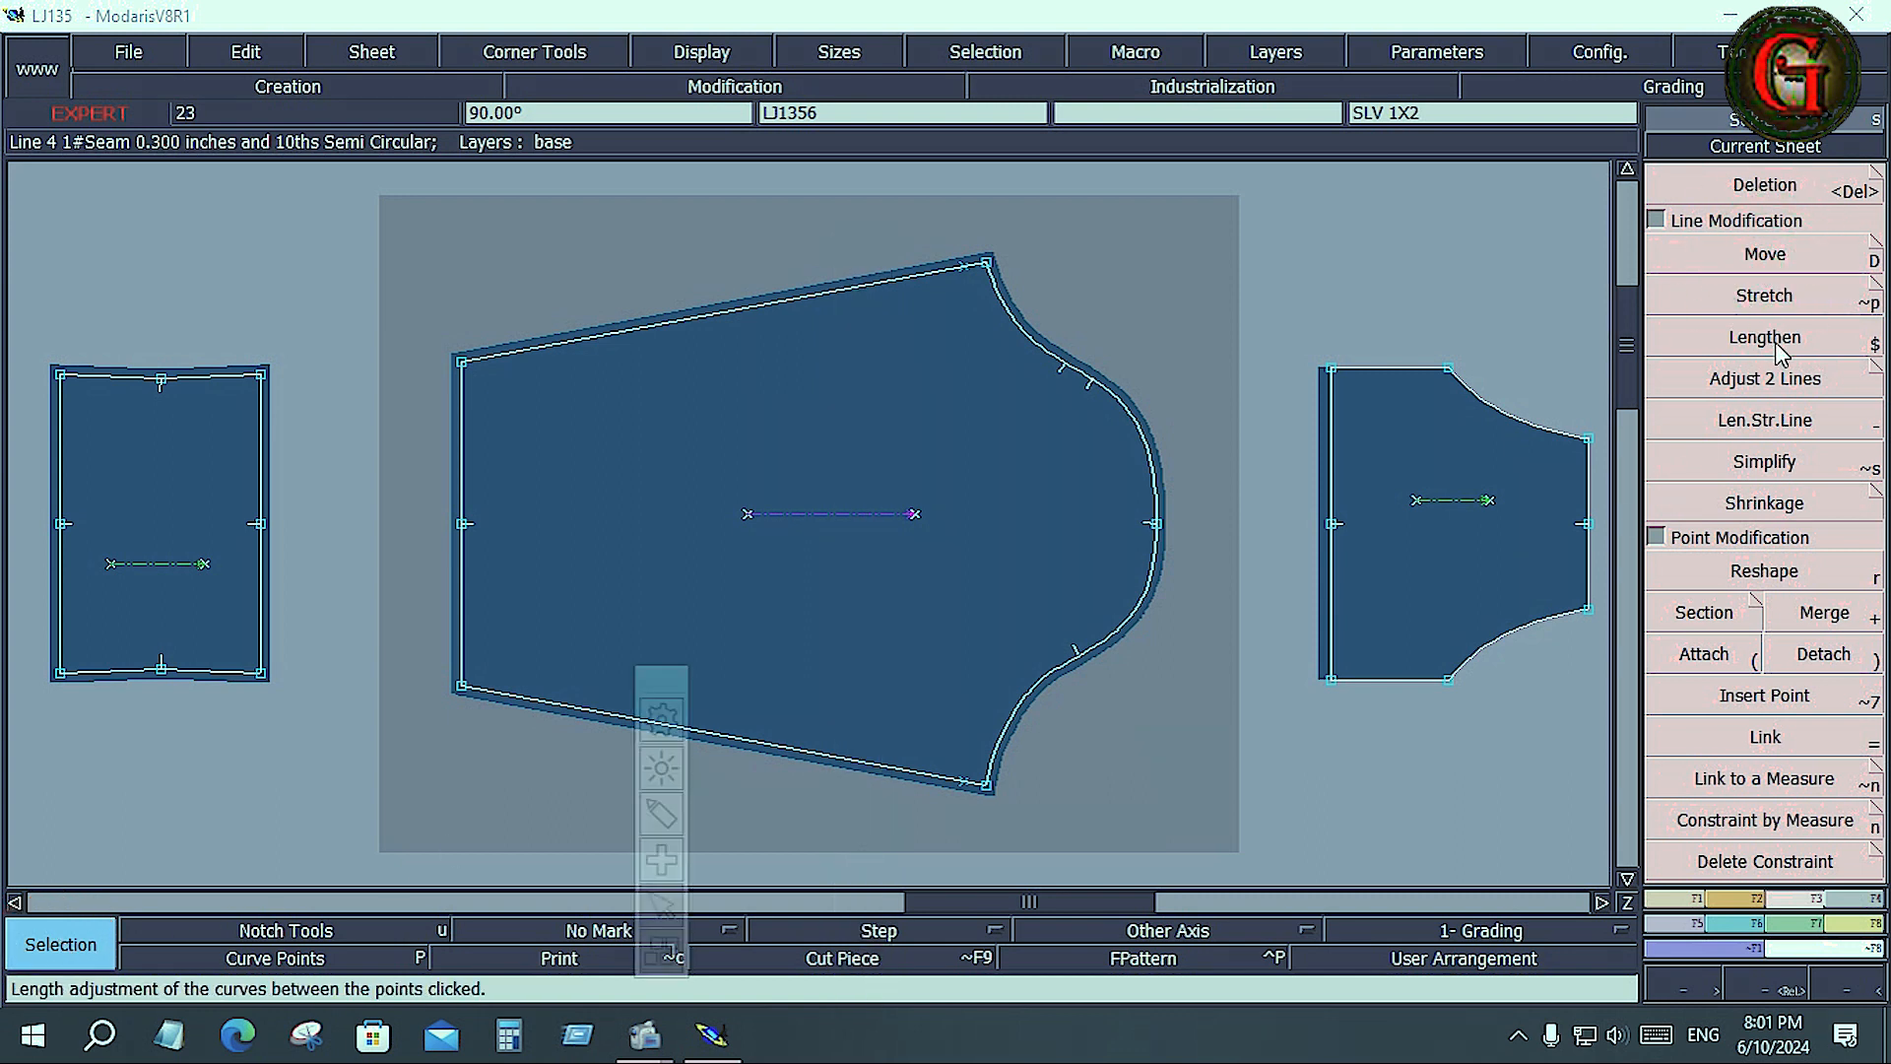
left_click(1750, 294)
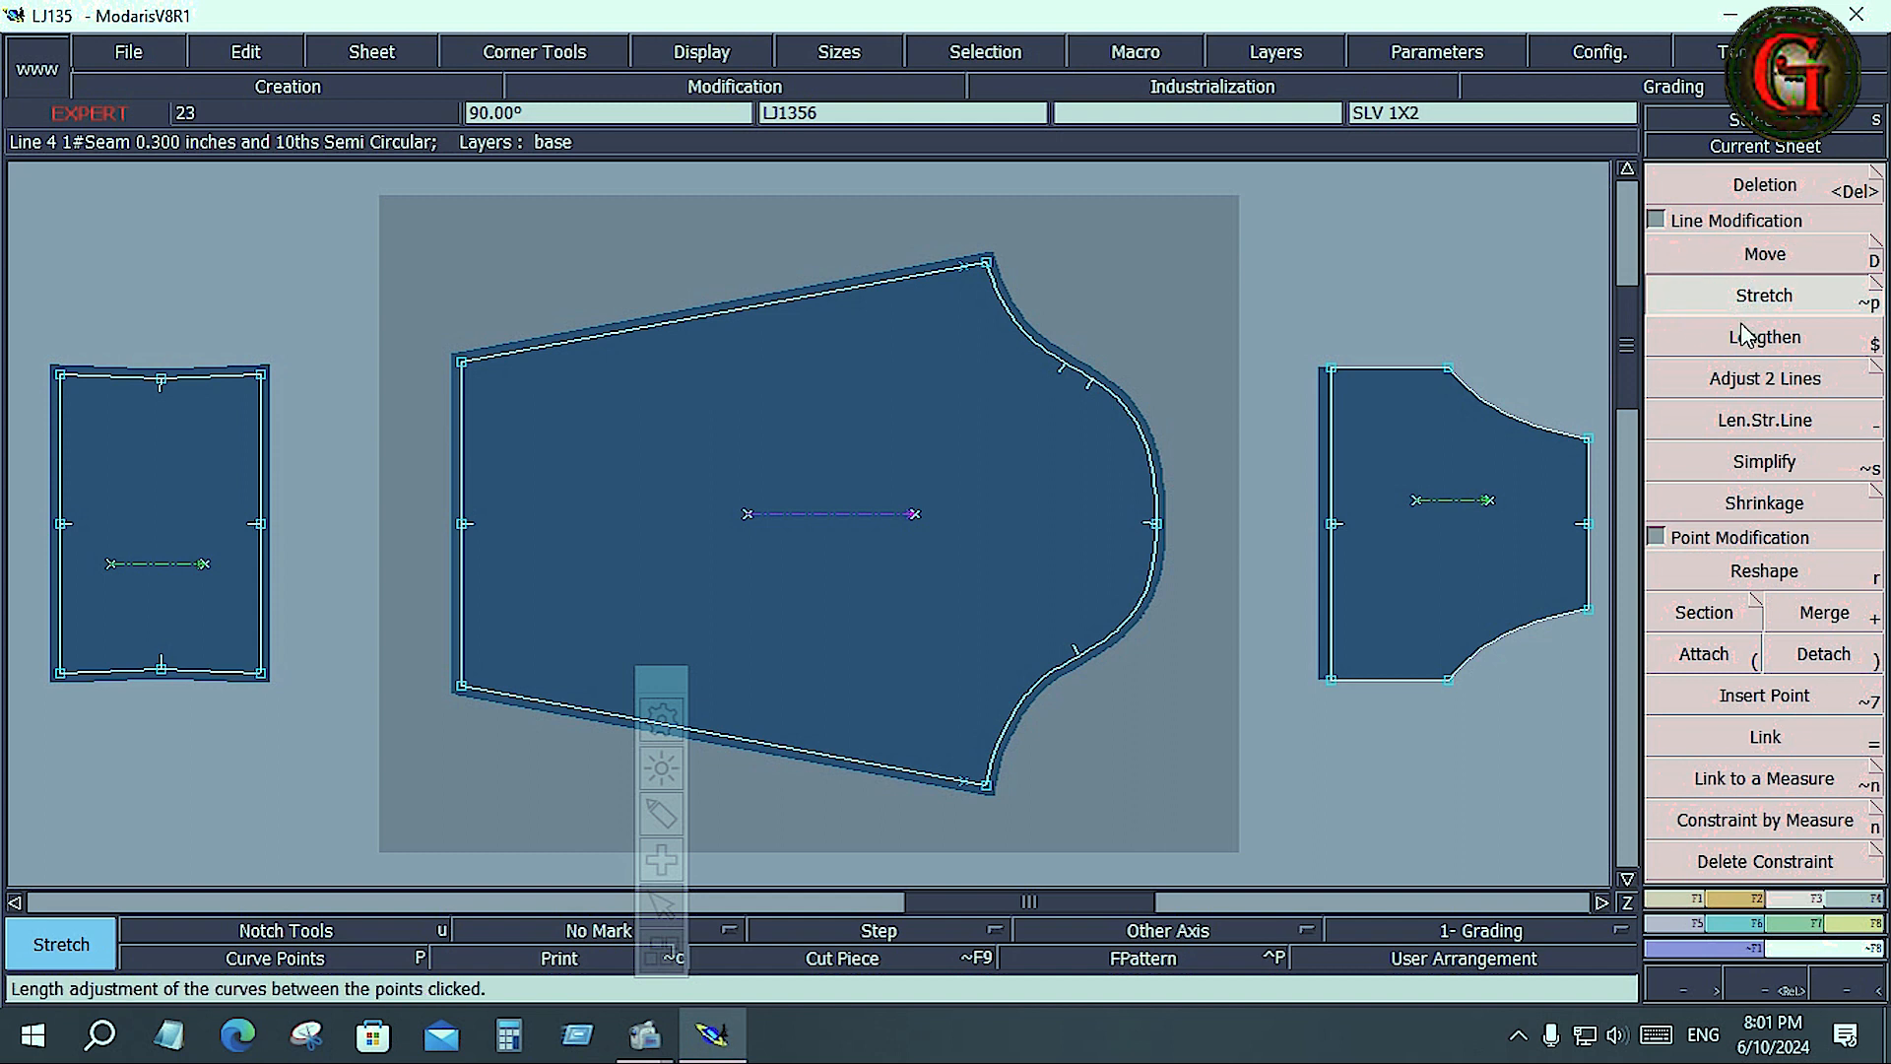
left_click(68, 937)
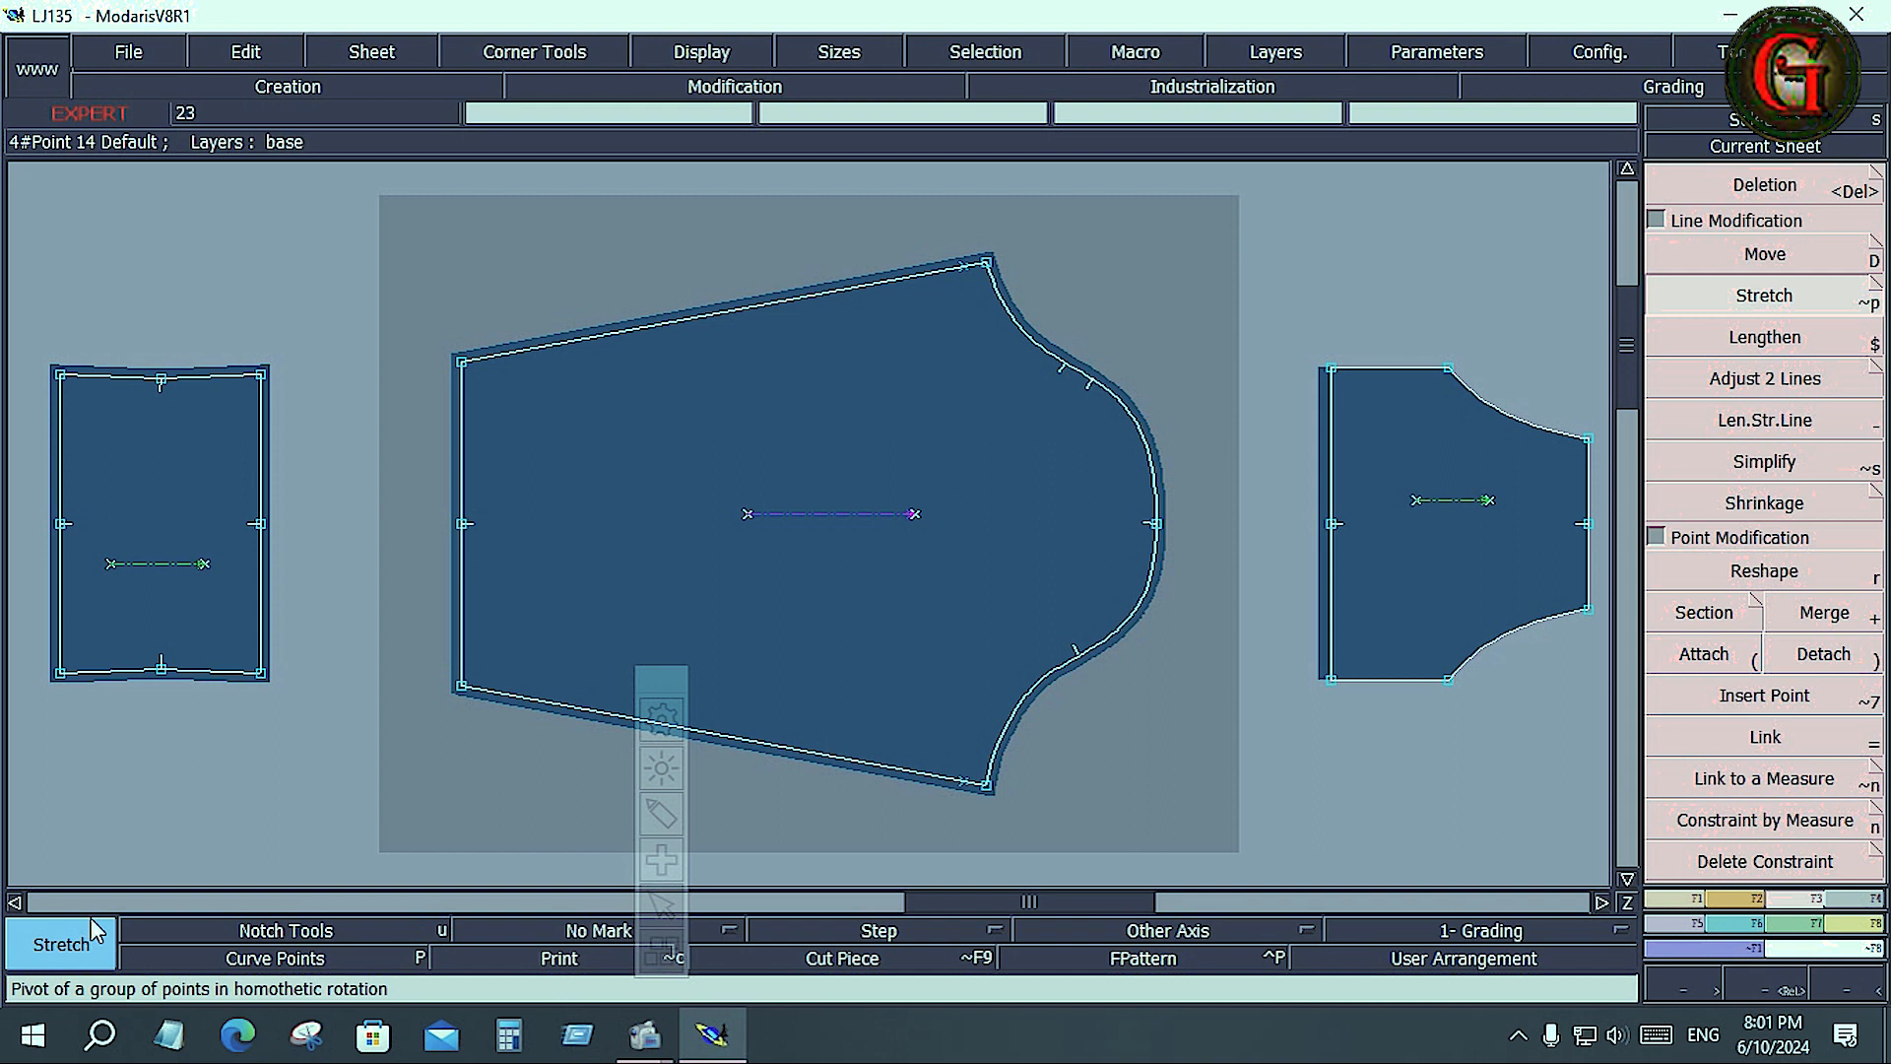
left_click(1759, 423)
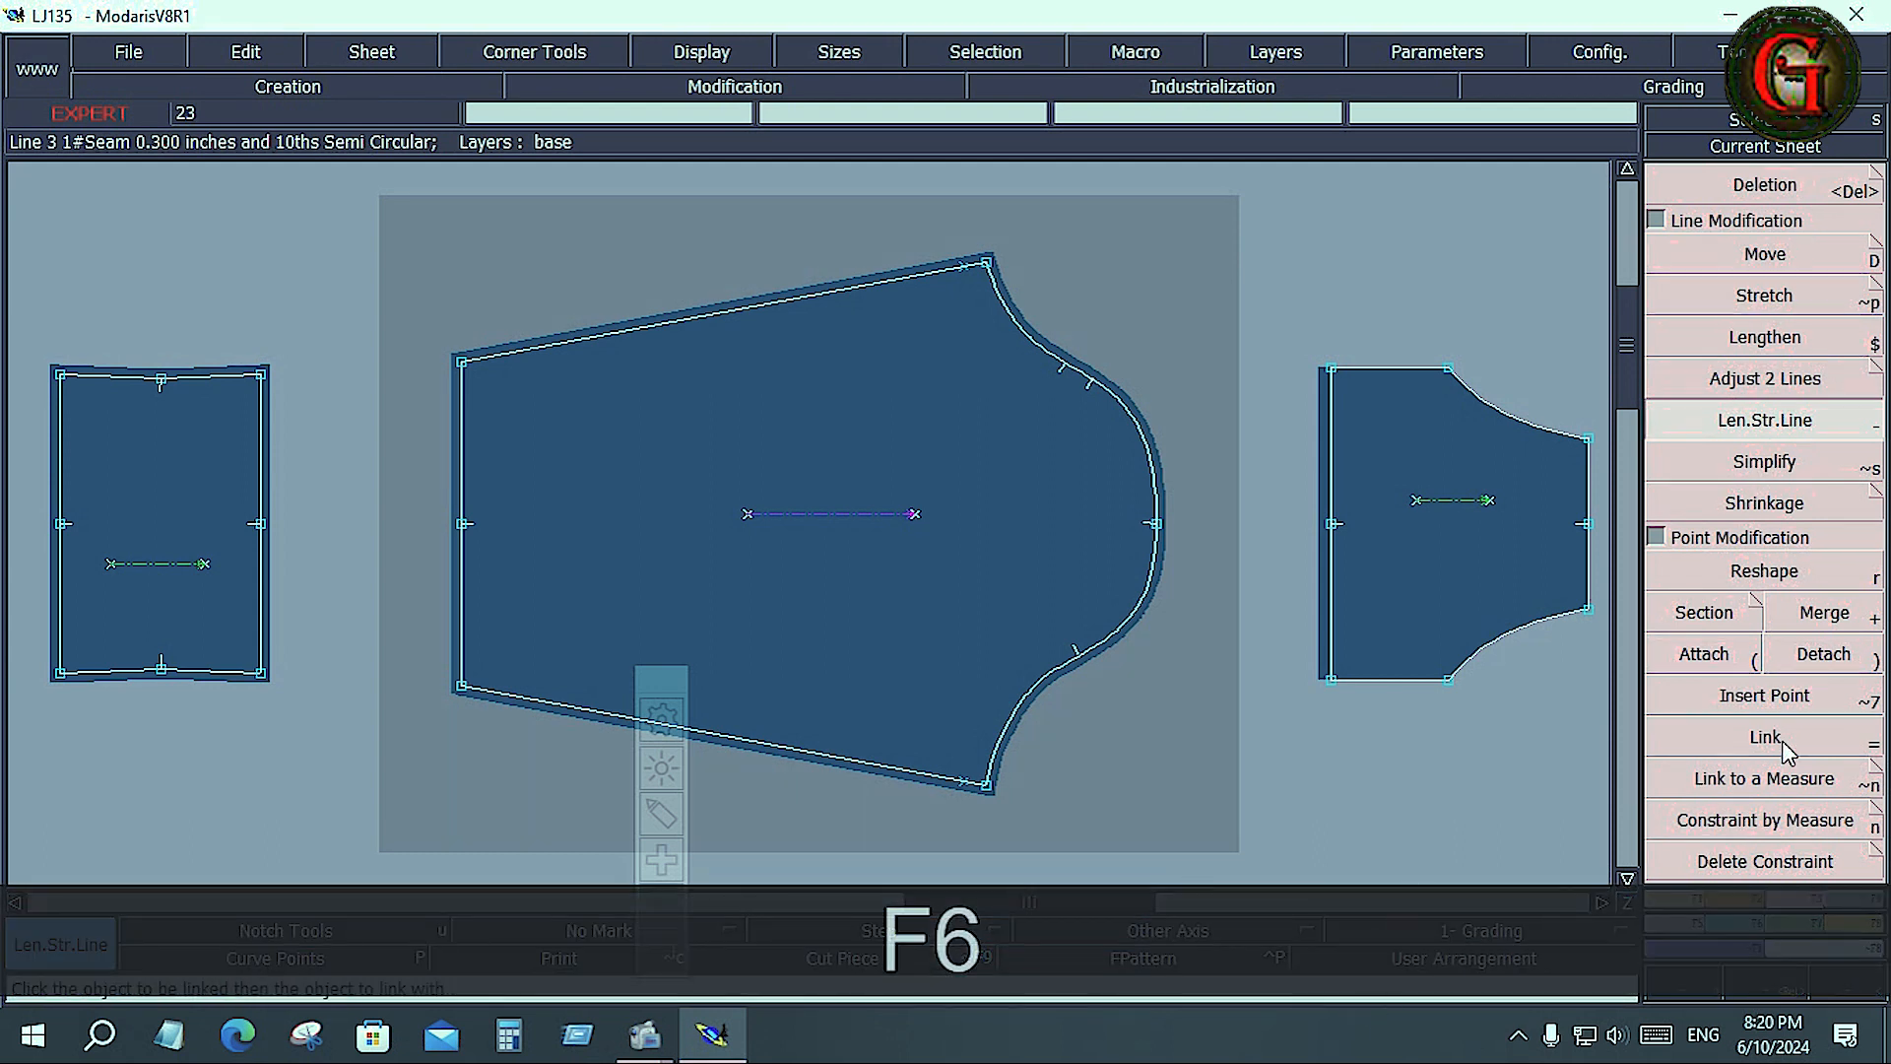
Step: Arrange all sheets on the desk and centre on the base pattern sheet with the hood, sleeve and body outlines
left_click(1778, 188)
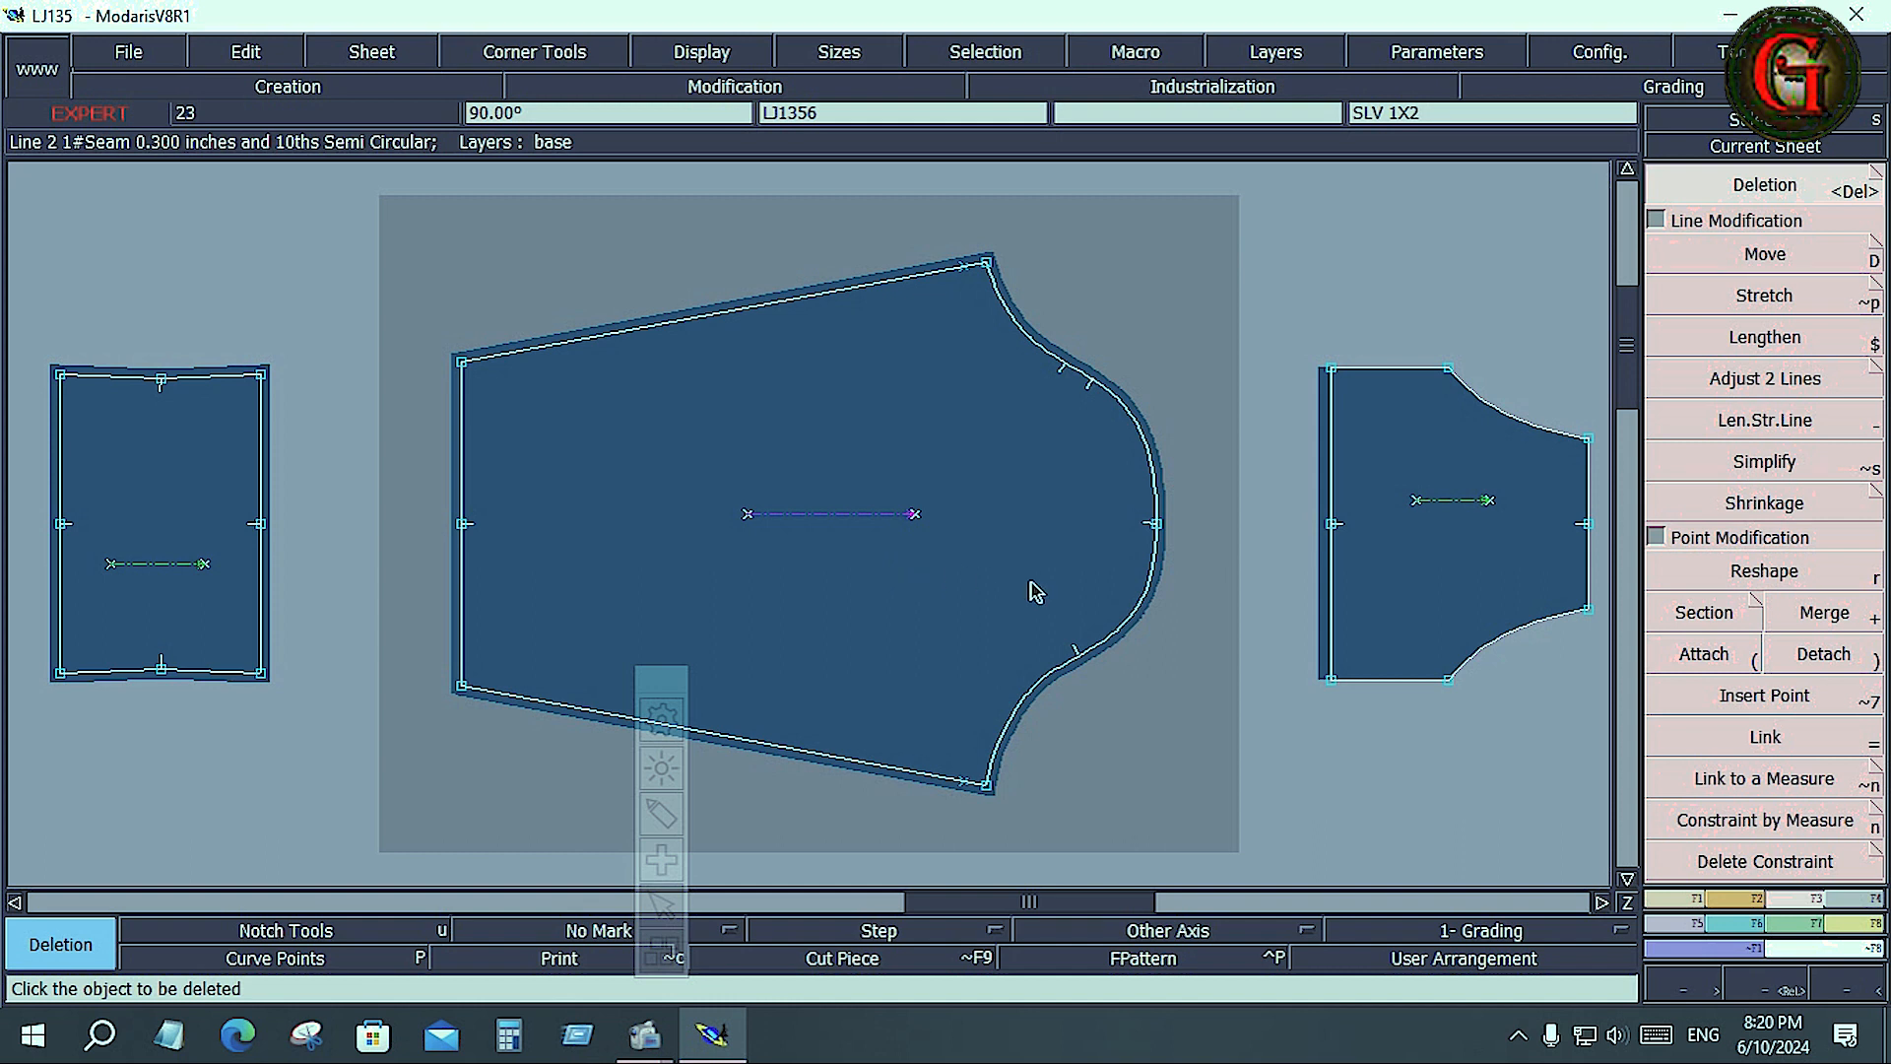
key("j")
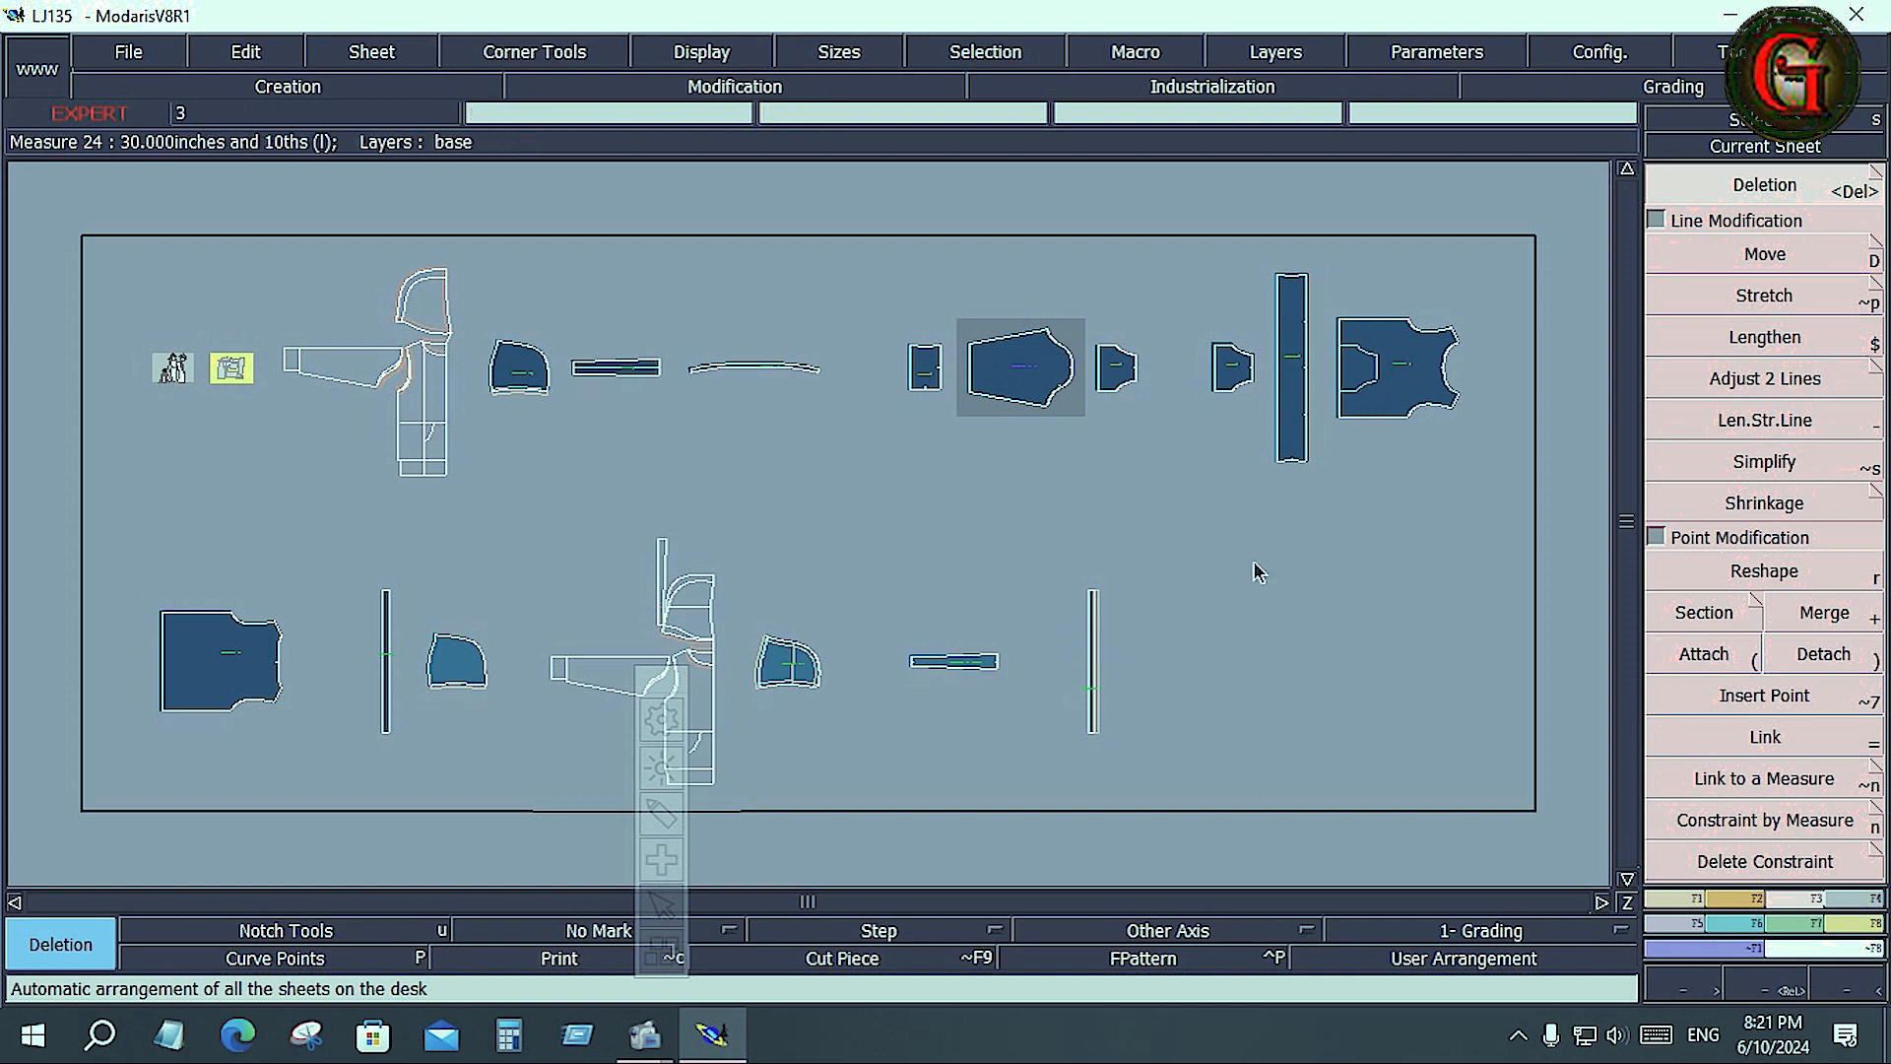
left_click(1764, 195)
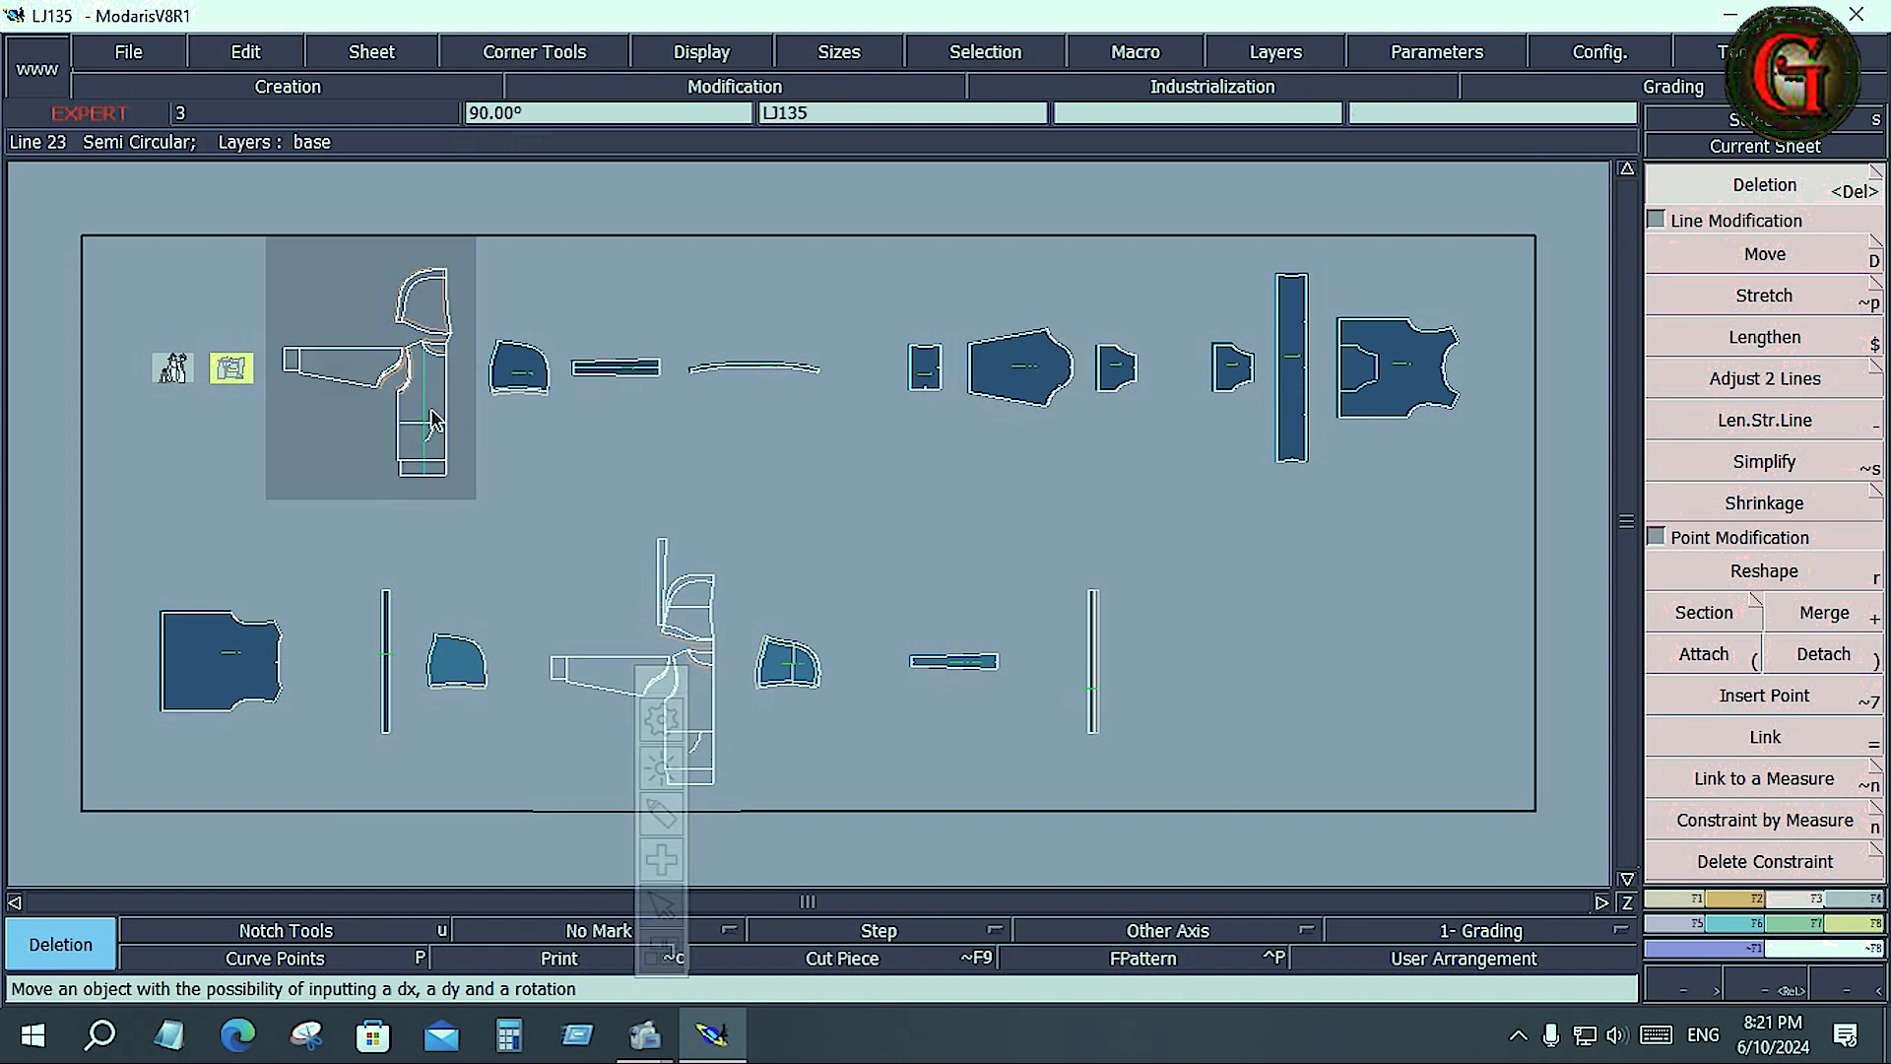
key("Scroll_Lock+Home")
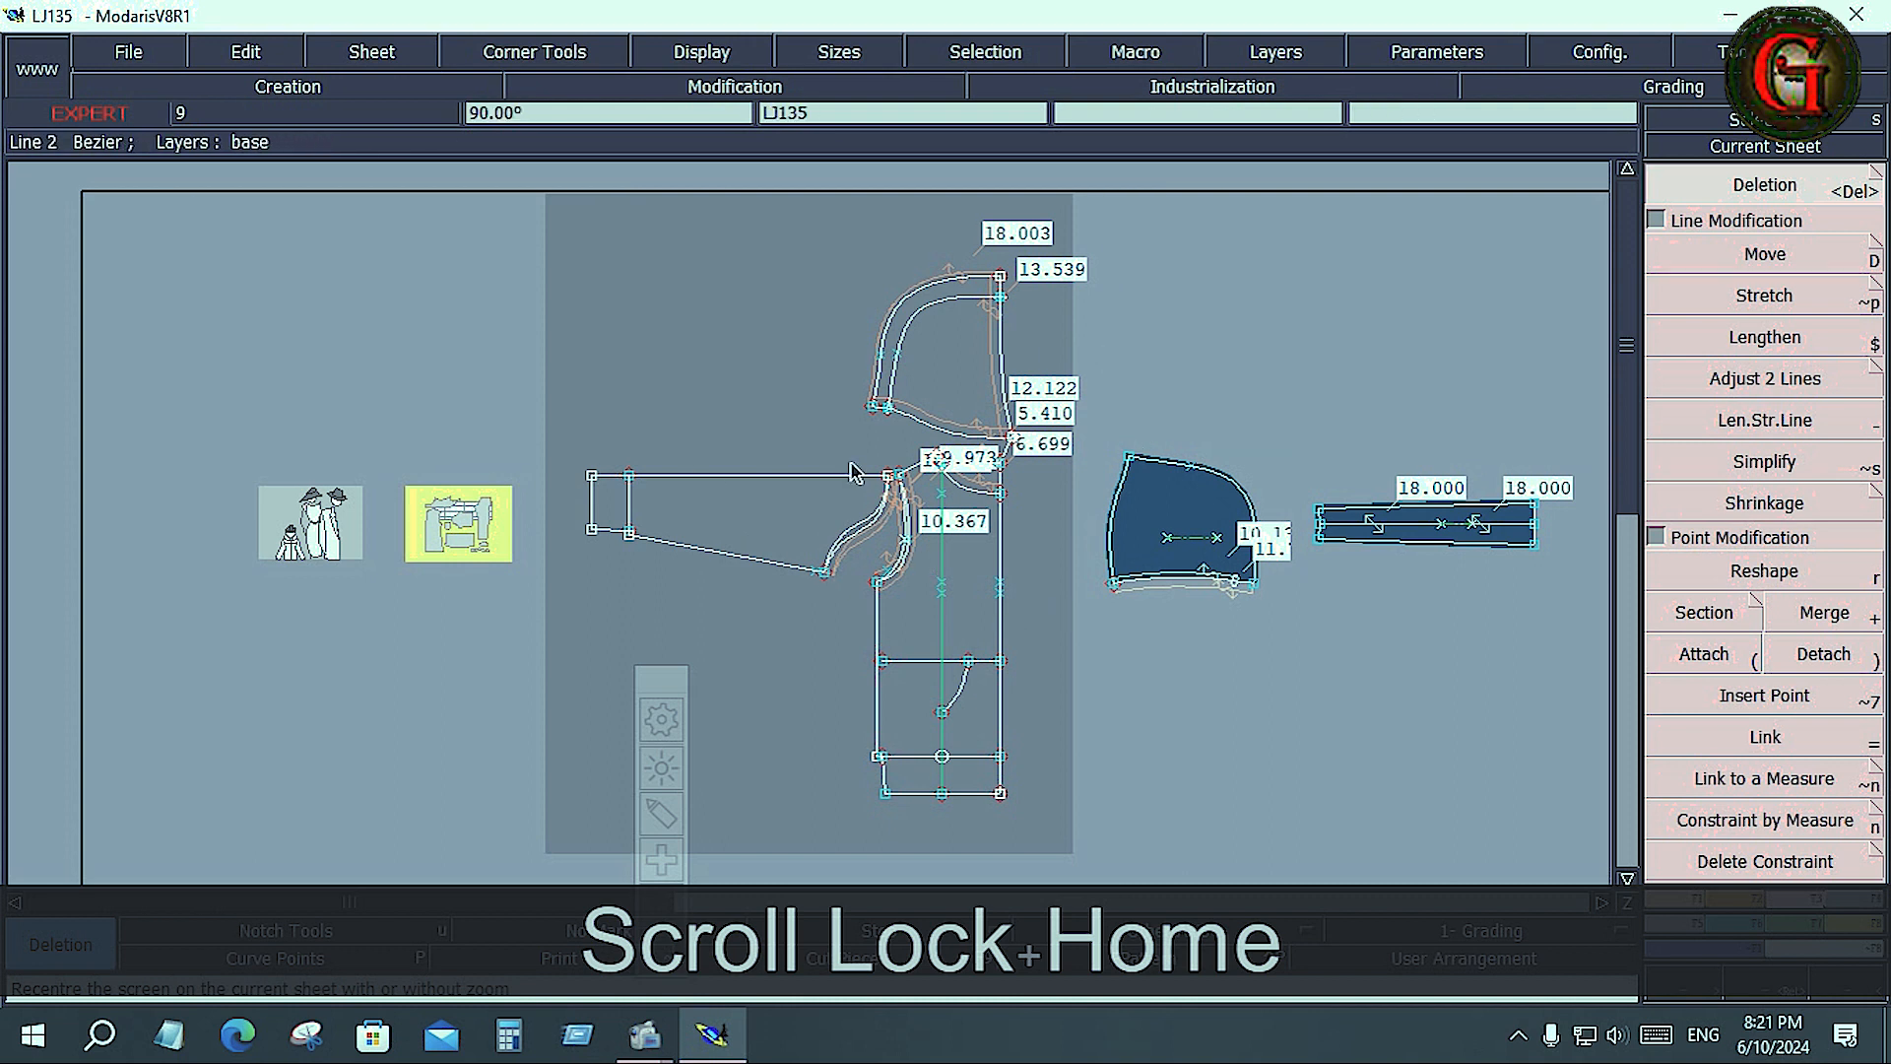
Step: Delete the 10.367 armhole measure, the adjacent sleeve cap measure and the 13.539 hood measure from the base pattern sheet
key("Return")
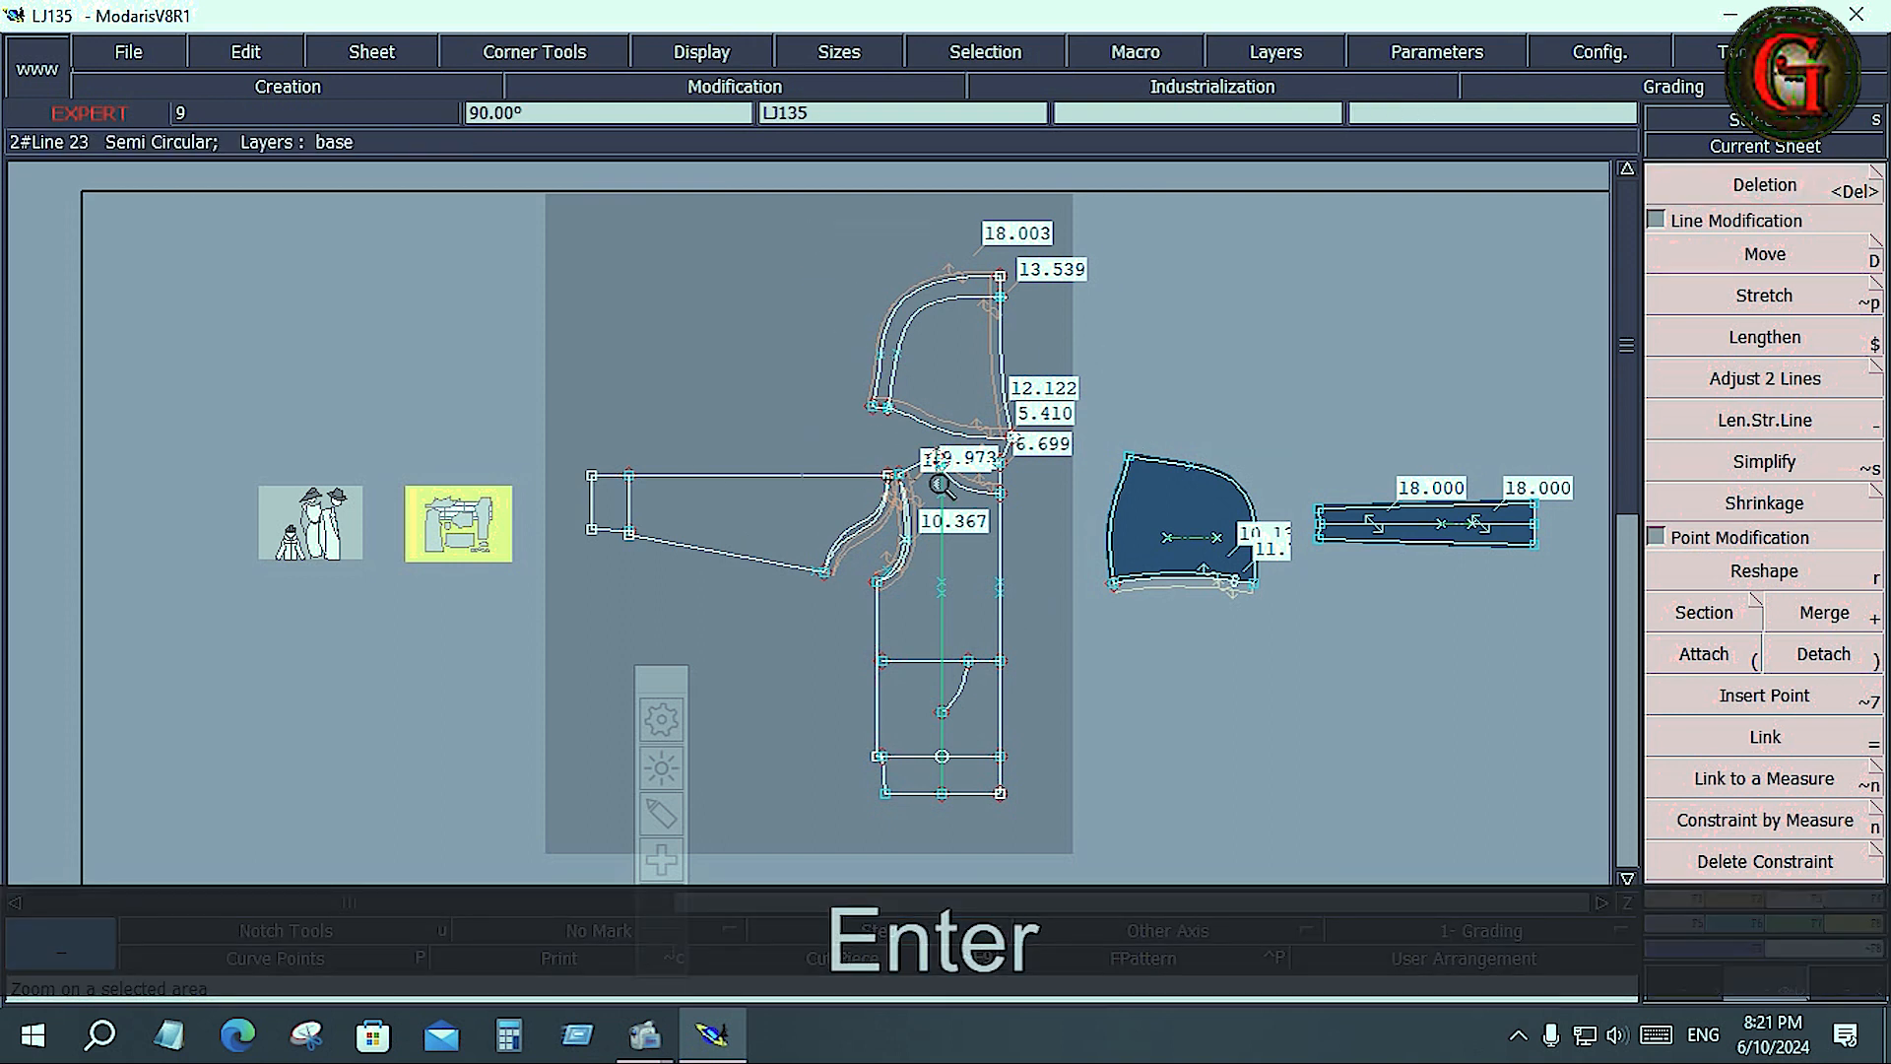
left_click_drag(941, 485, 1055, 634)
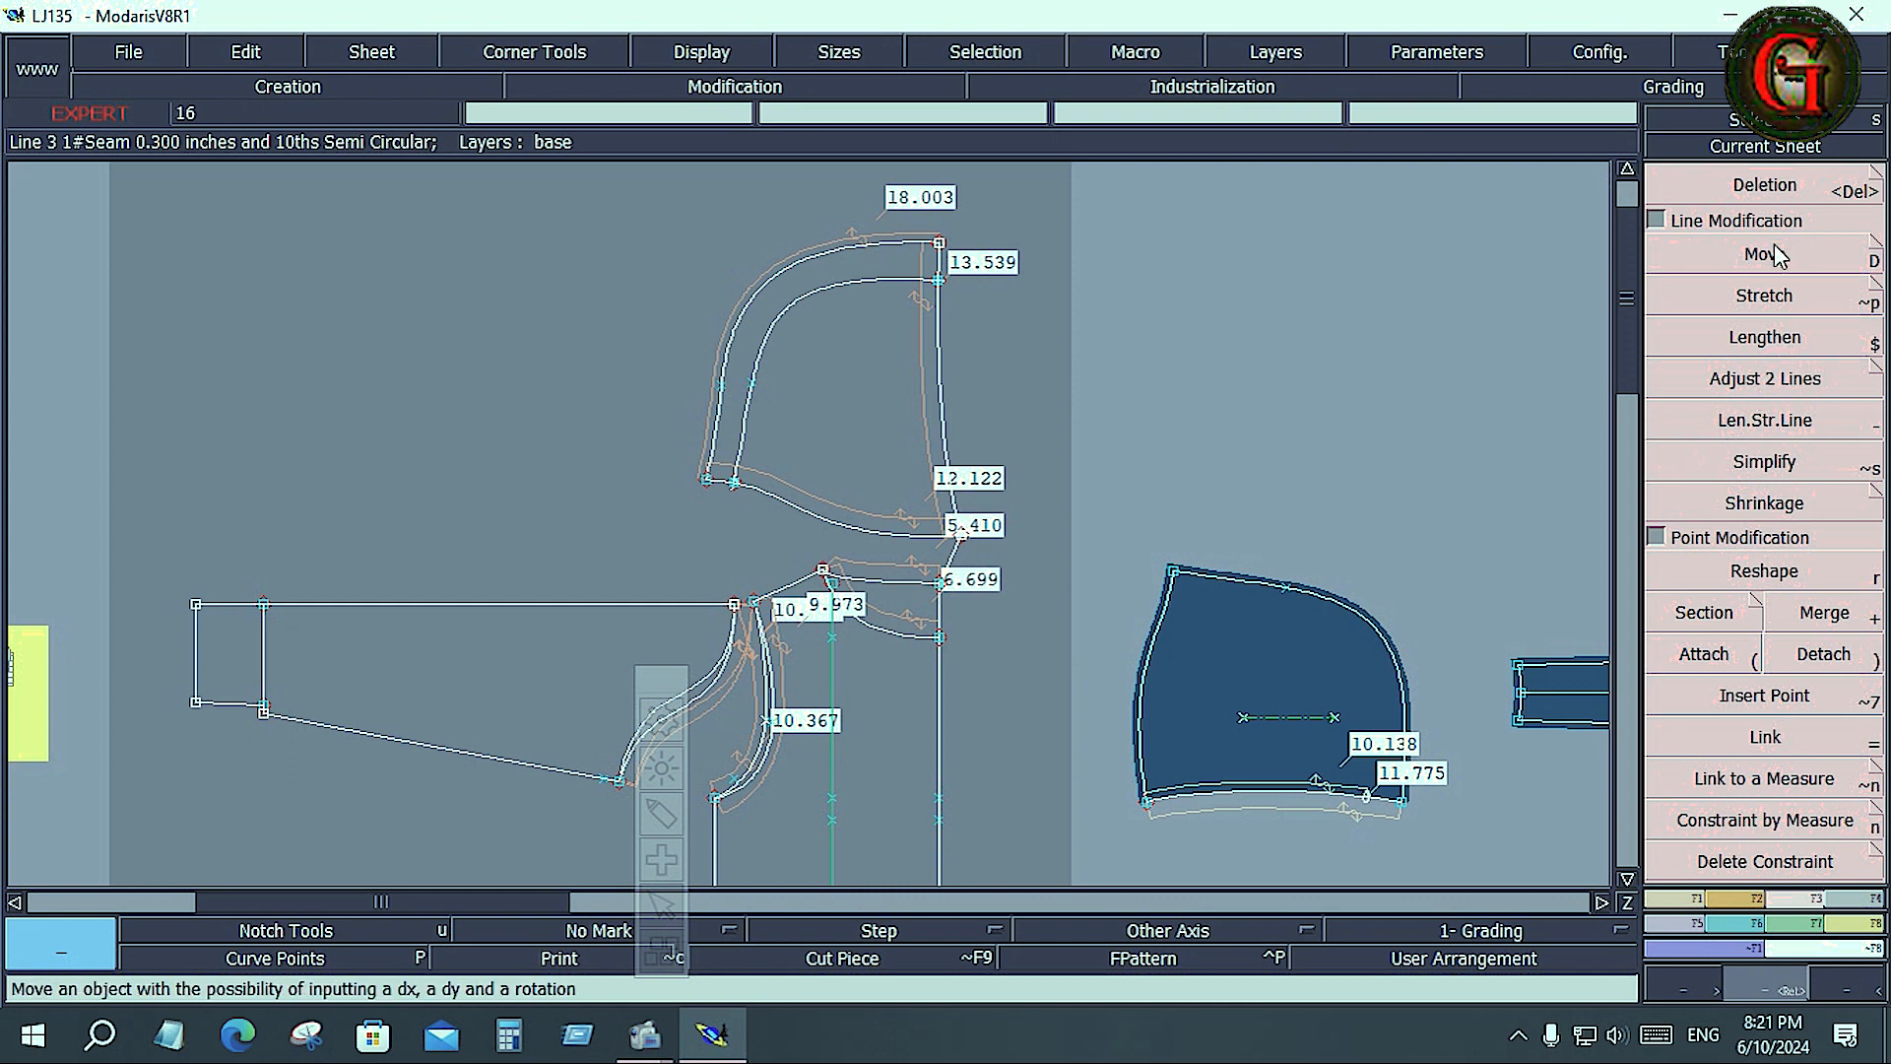
left_click(1762, 187)
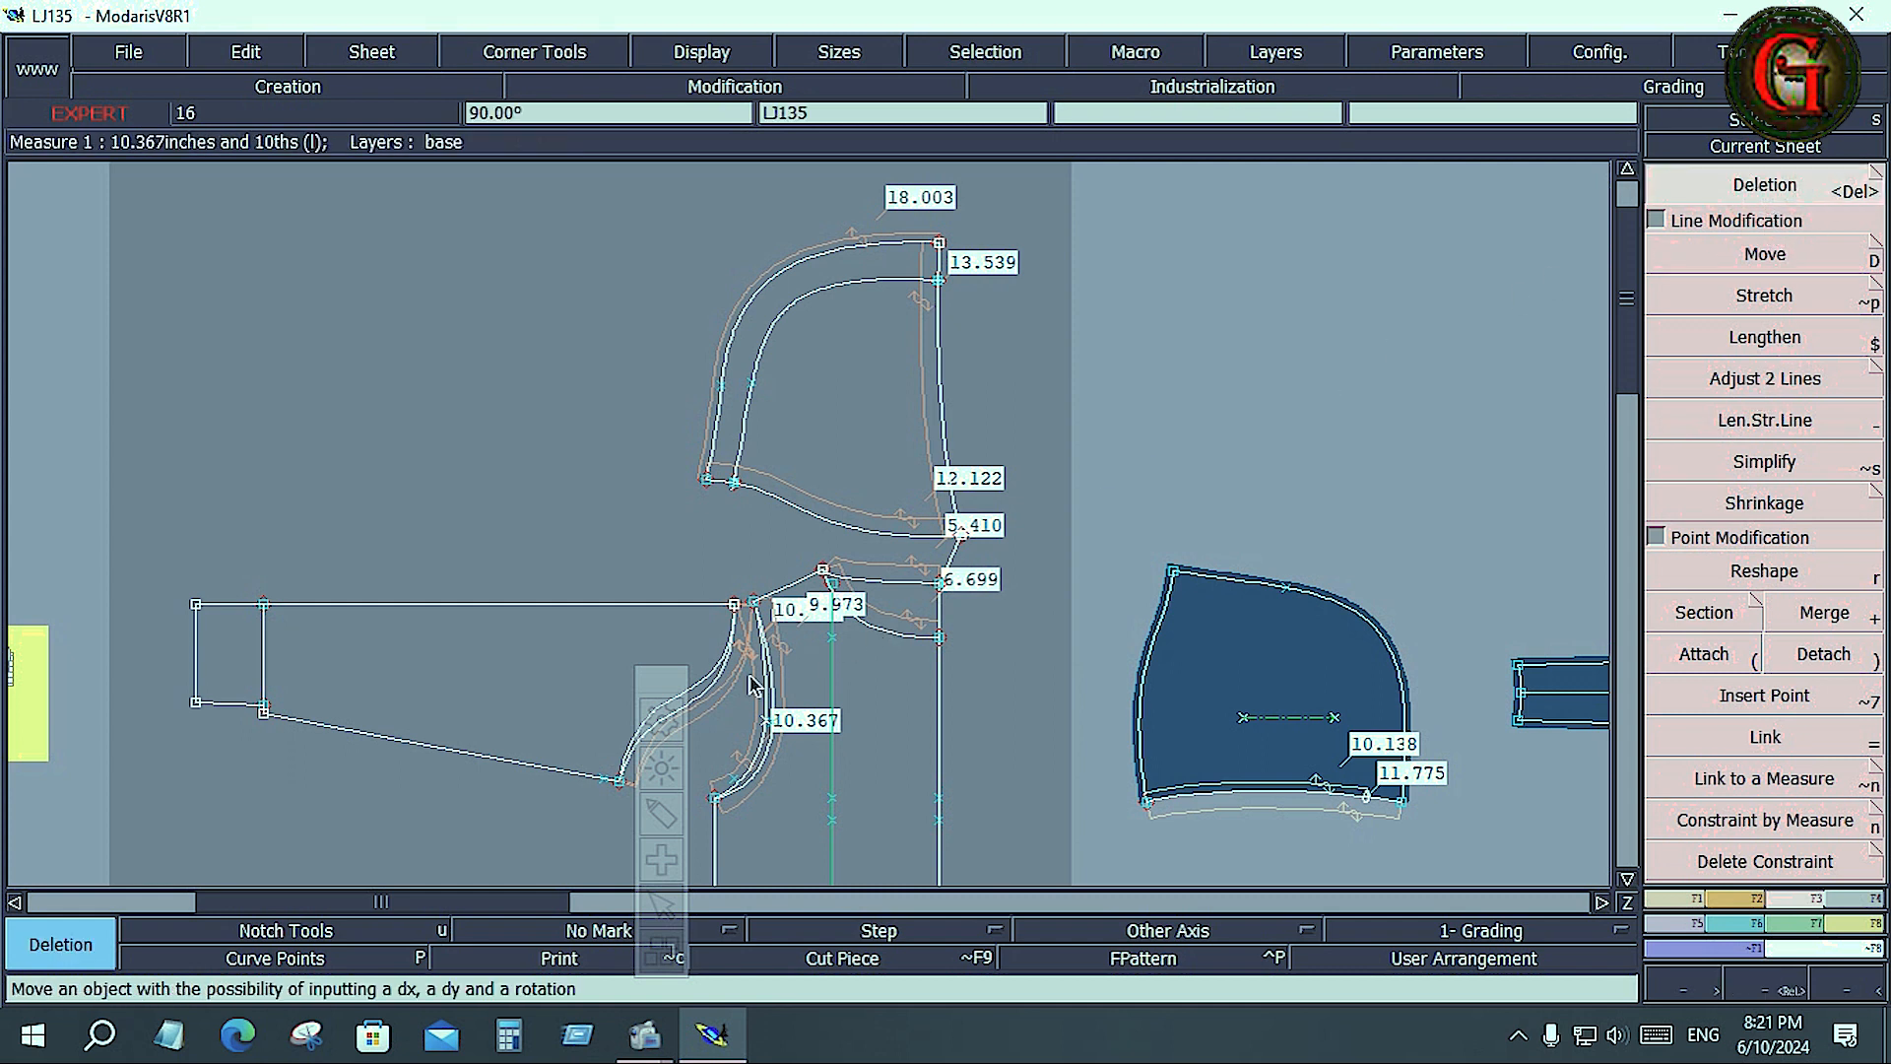
left_click(722, 695)
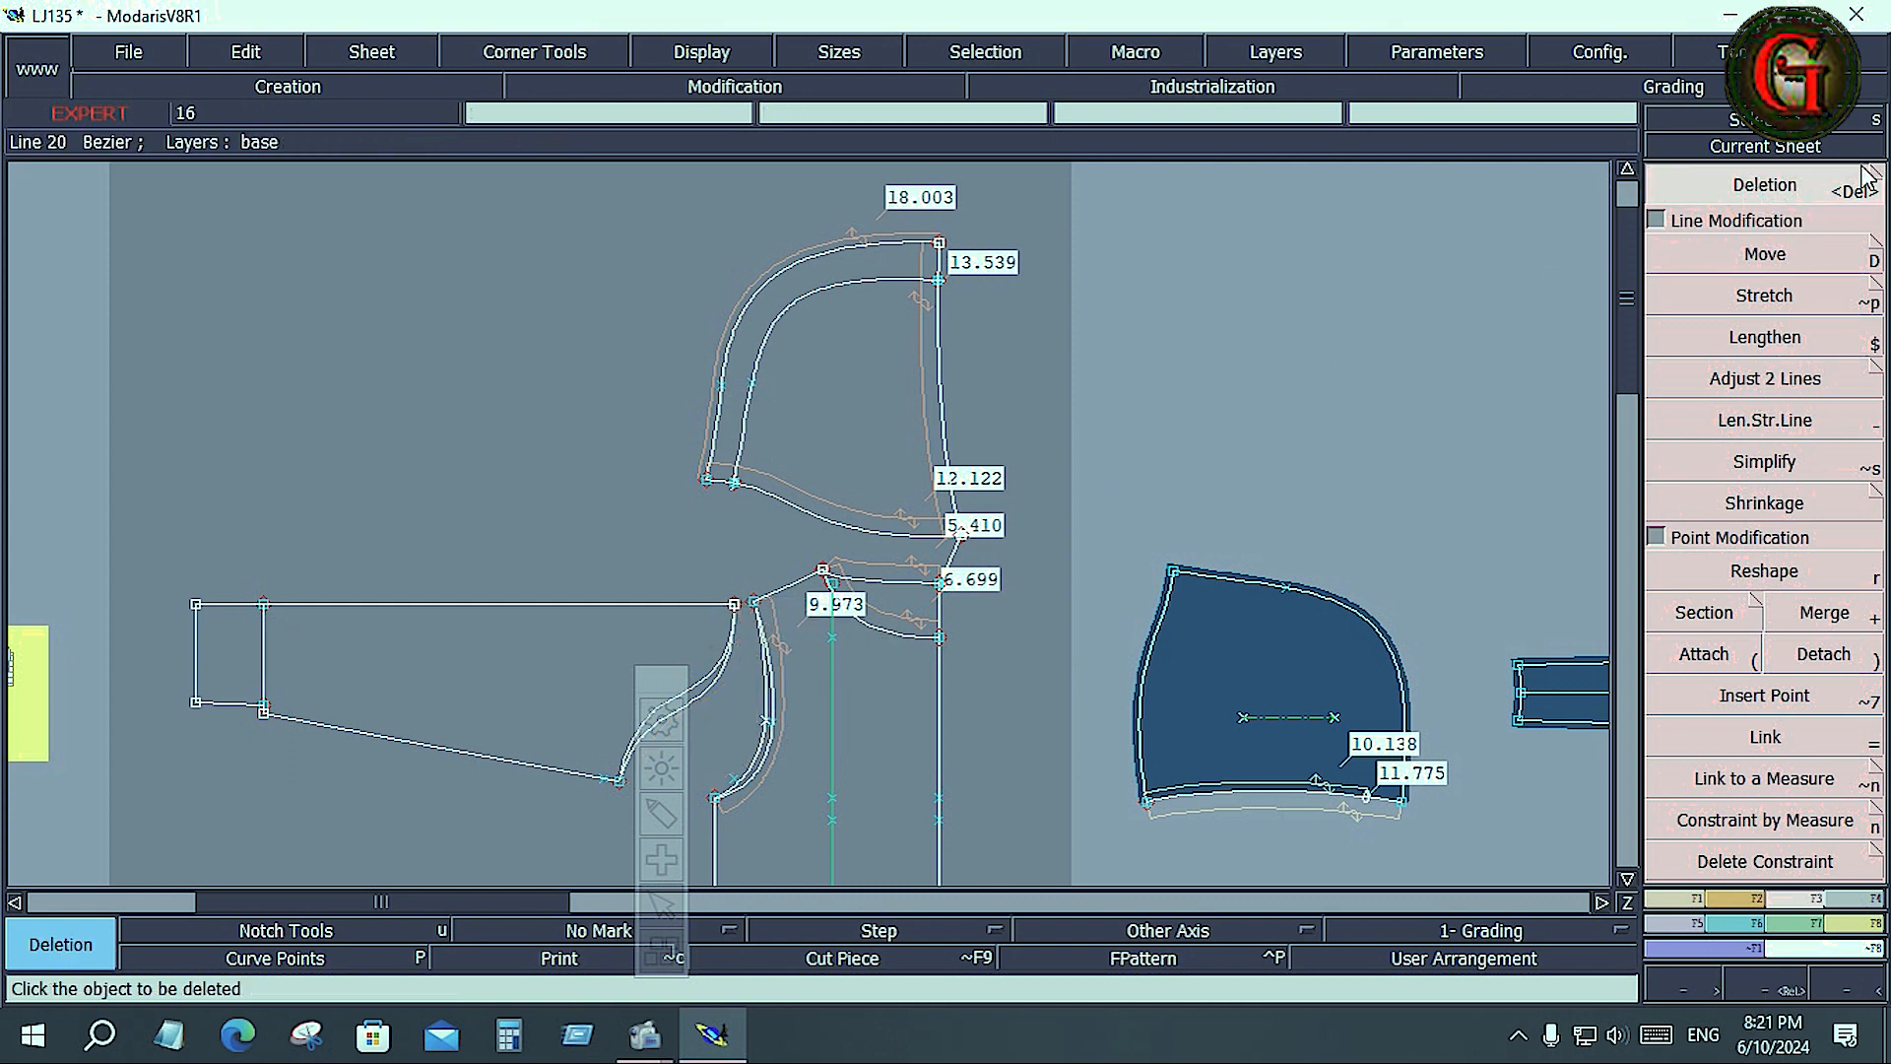
left_click(924, 386)
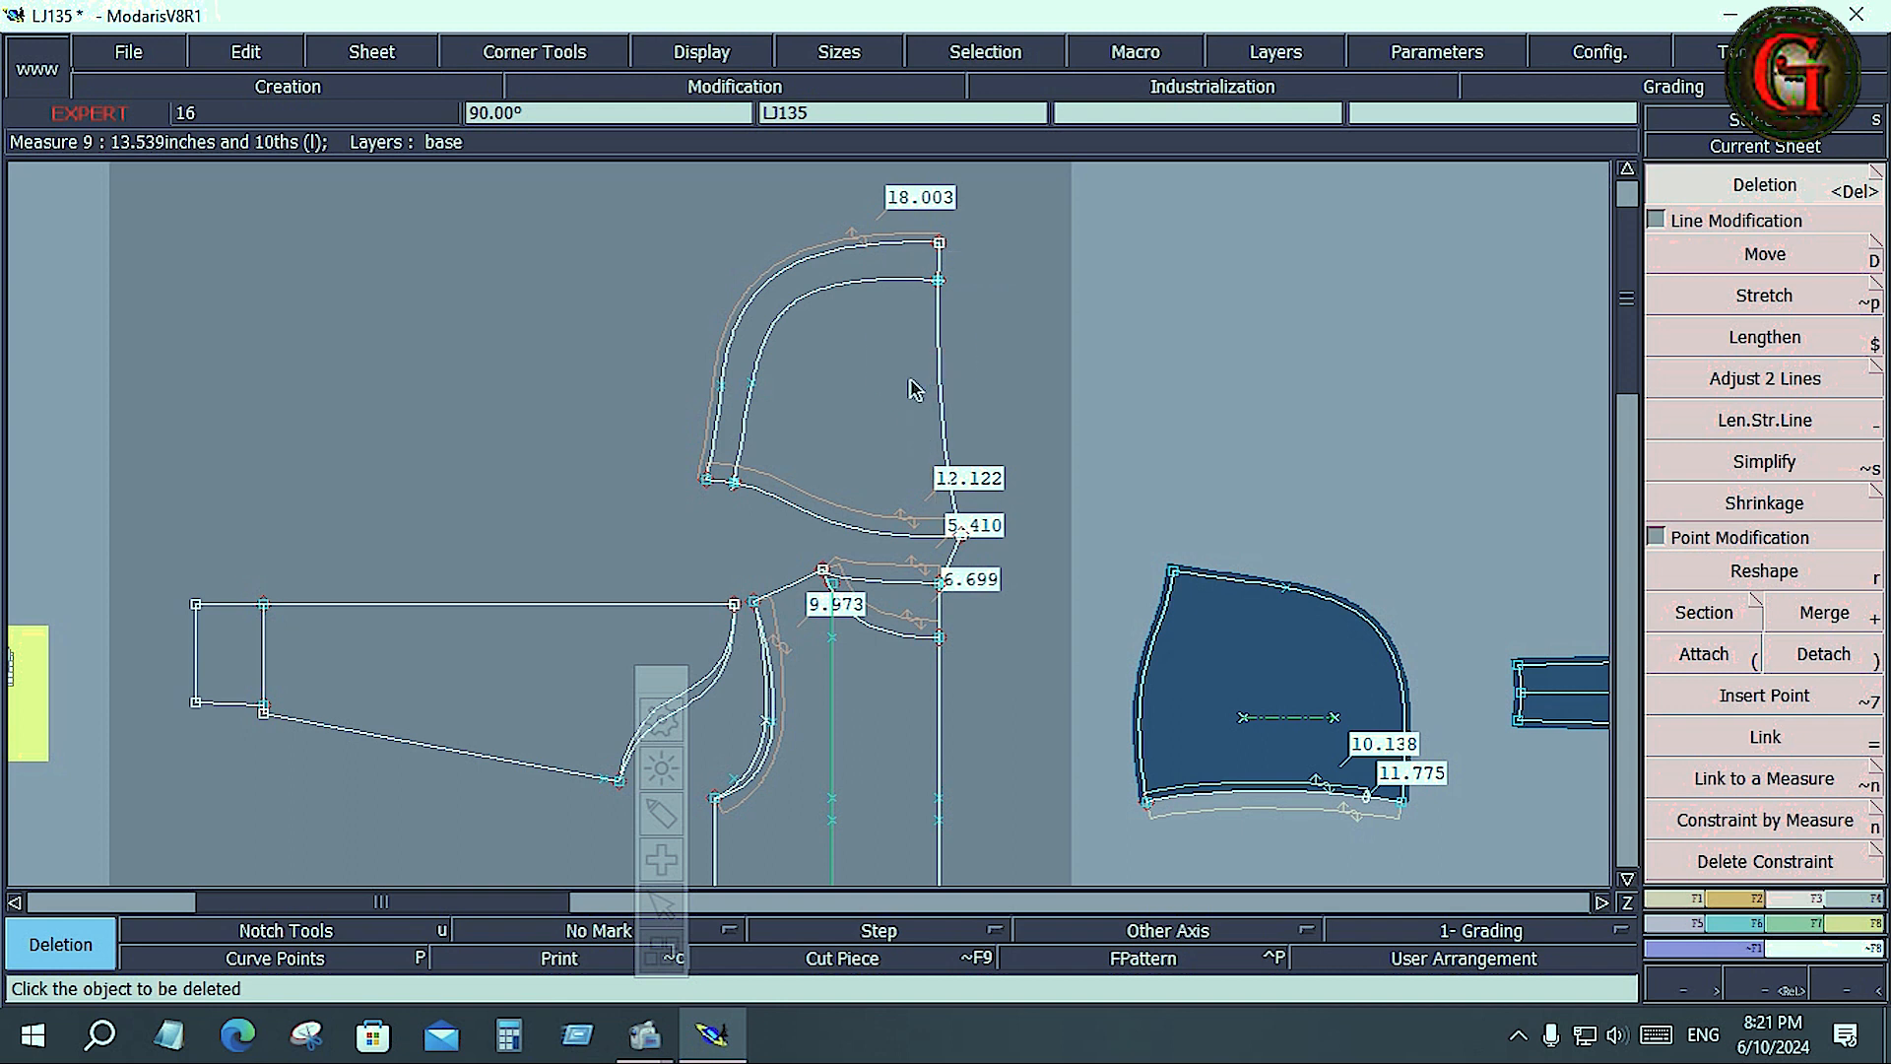
Step: Delete the 12.122 neckline measure and the 18.003 outer-edge measure from the hood
left_click(831, 500)
left_click(815, 255)
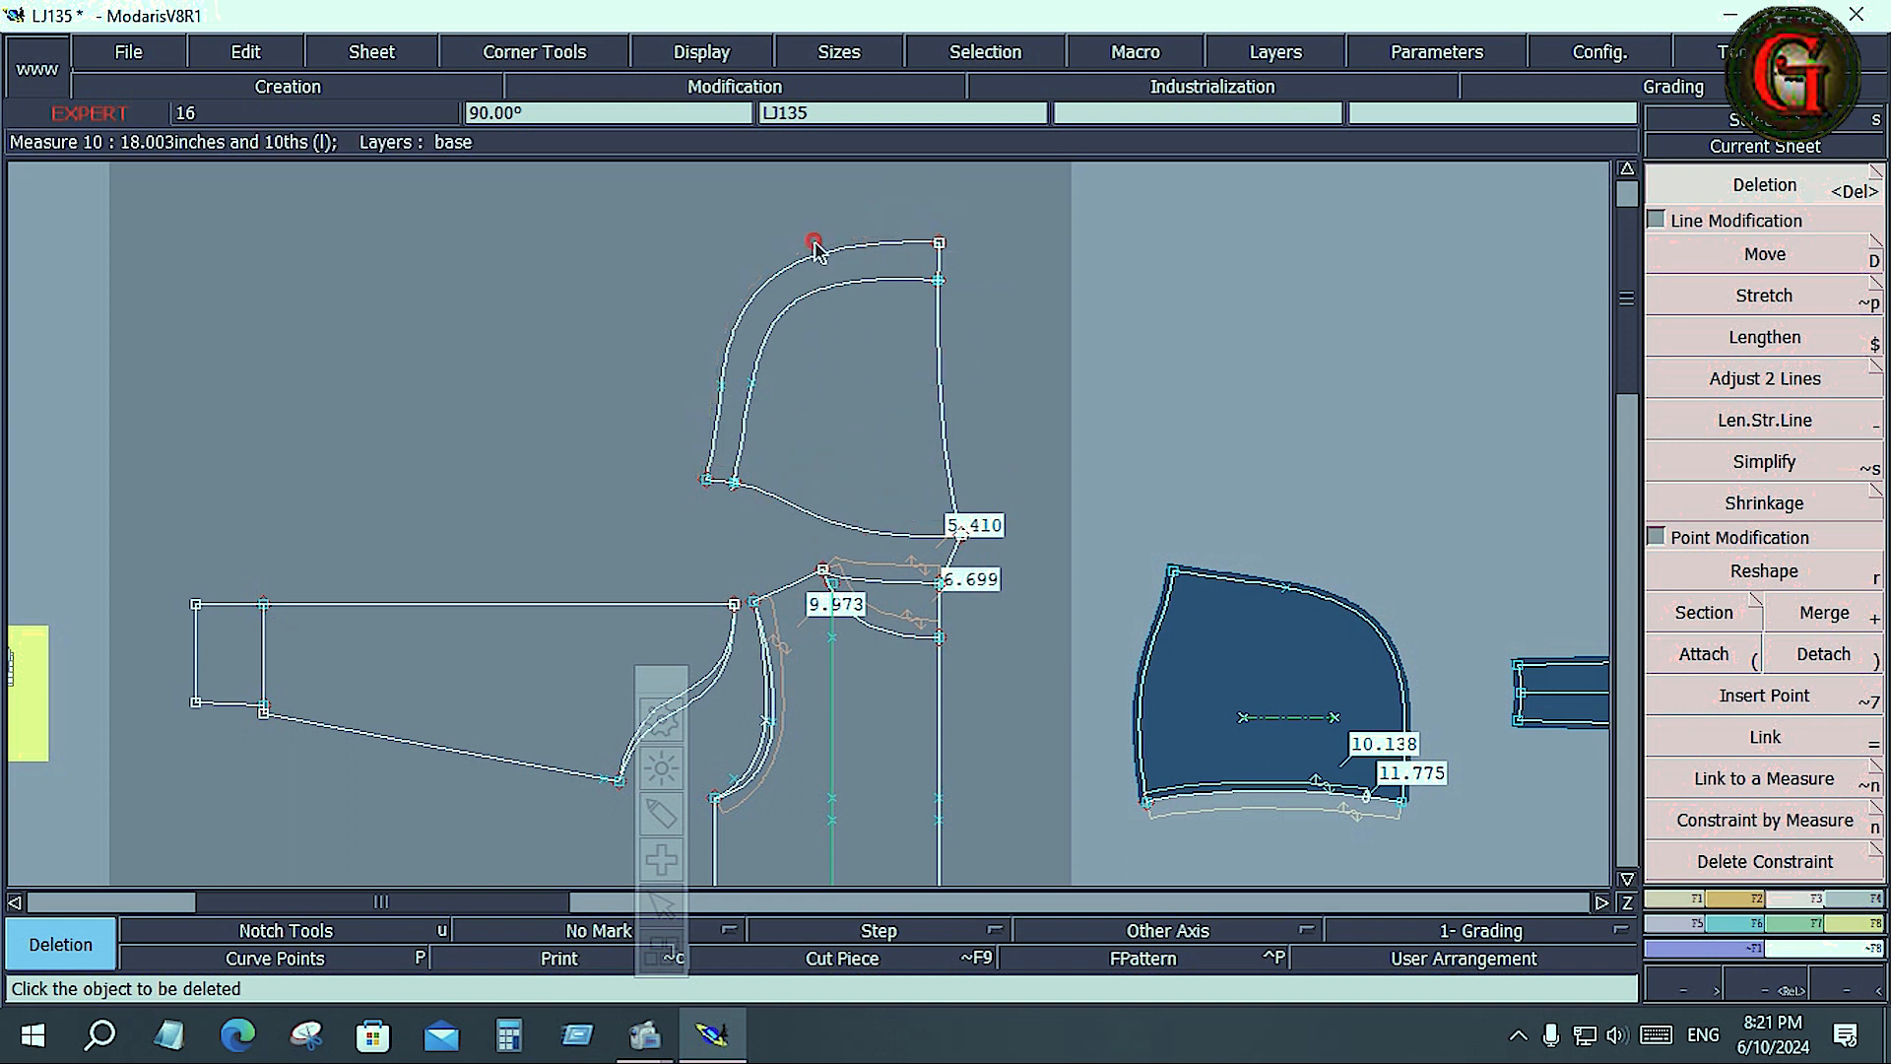
Step: Delete the group of construction points inside the body, plus the complete sleeve outline, from the base pattern sheet
scroll(845, 583, "up", 1)
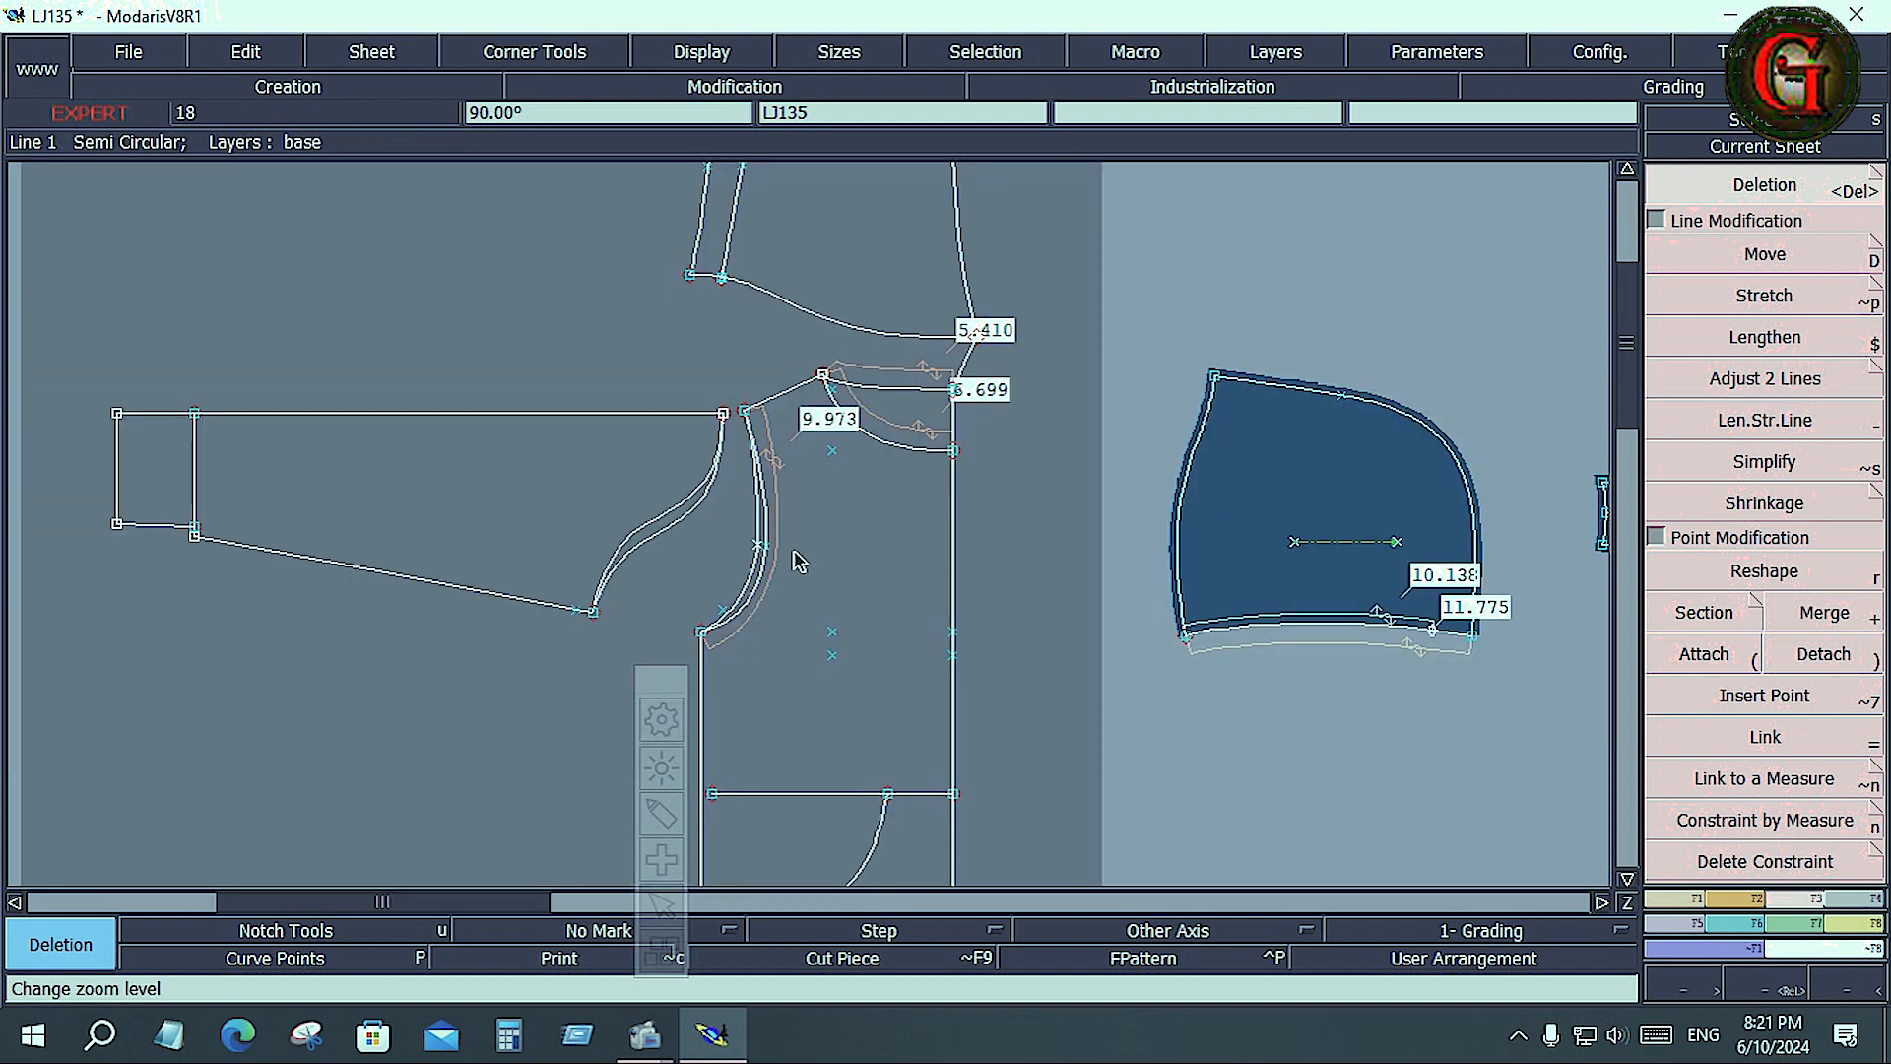
left_click_drag(795, 552, 986, 697)
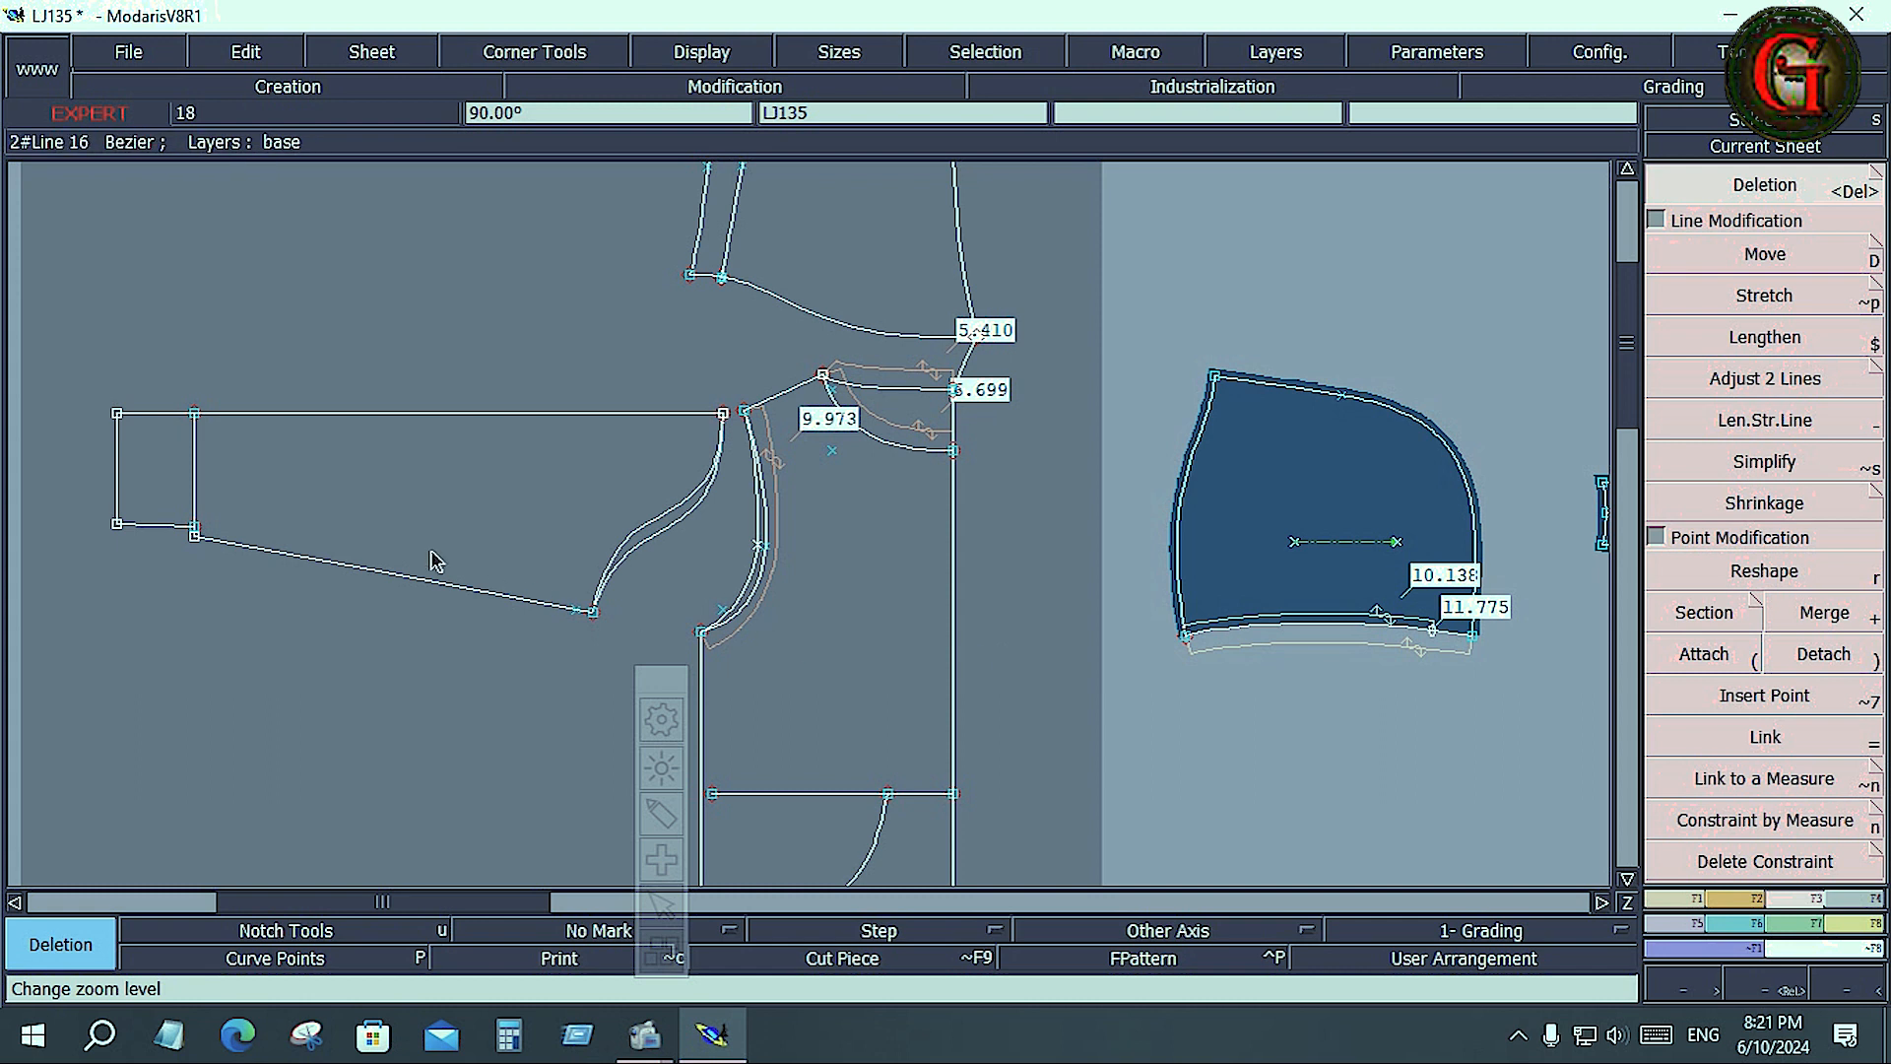
left_click_drag(70, 351, 749, 631)
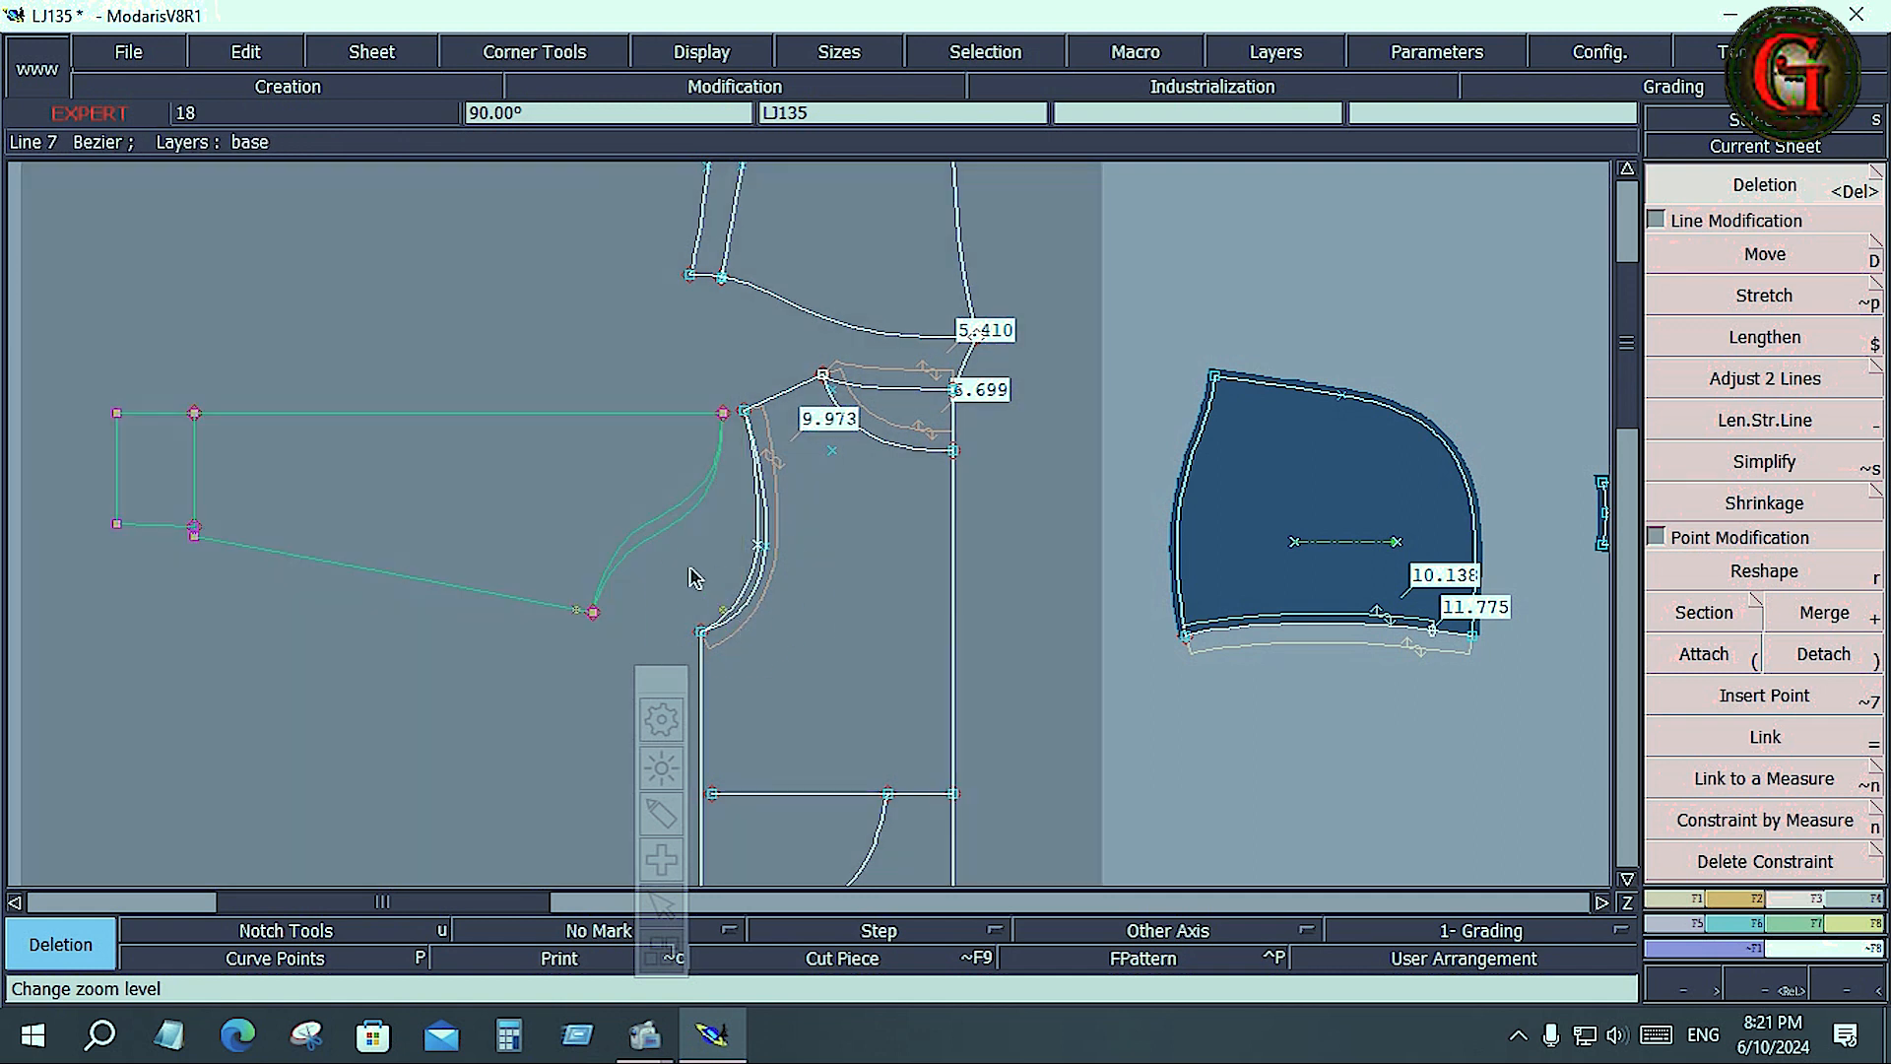
key("Delete")
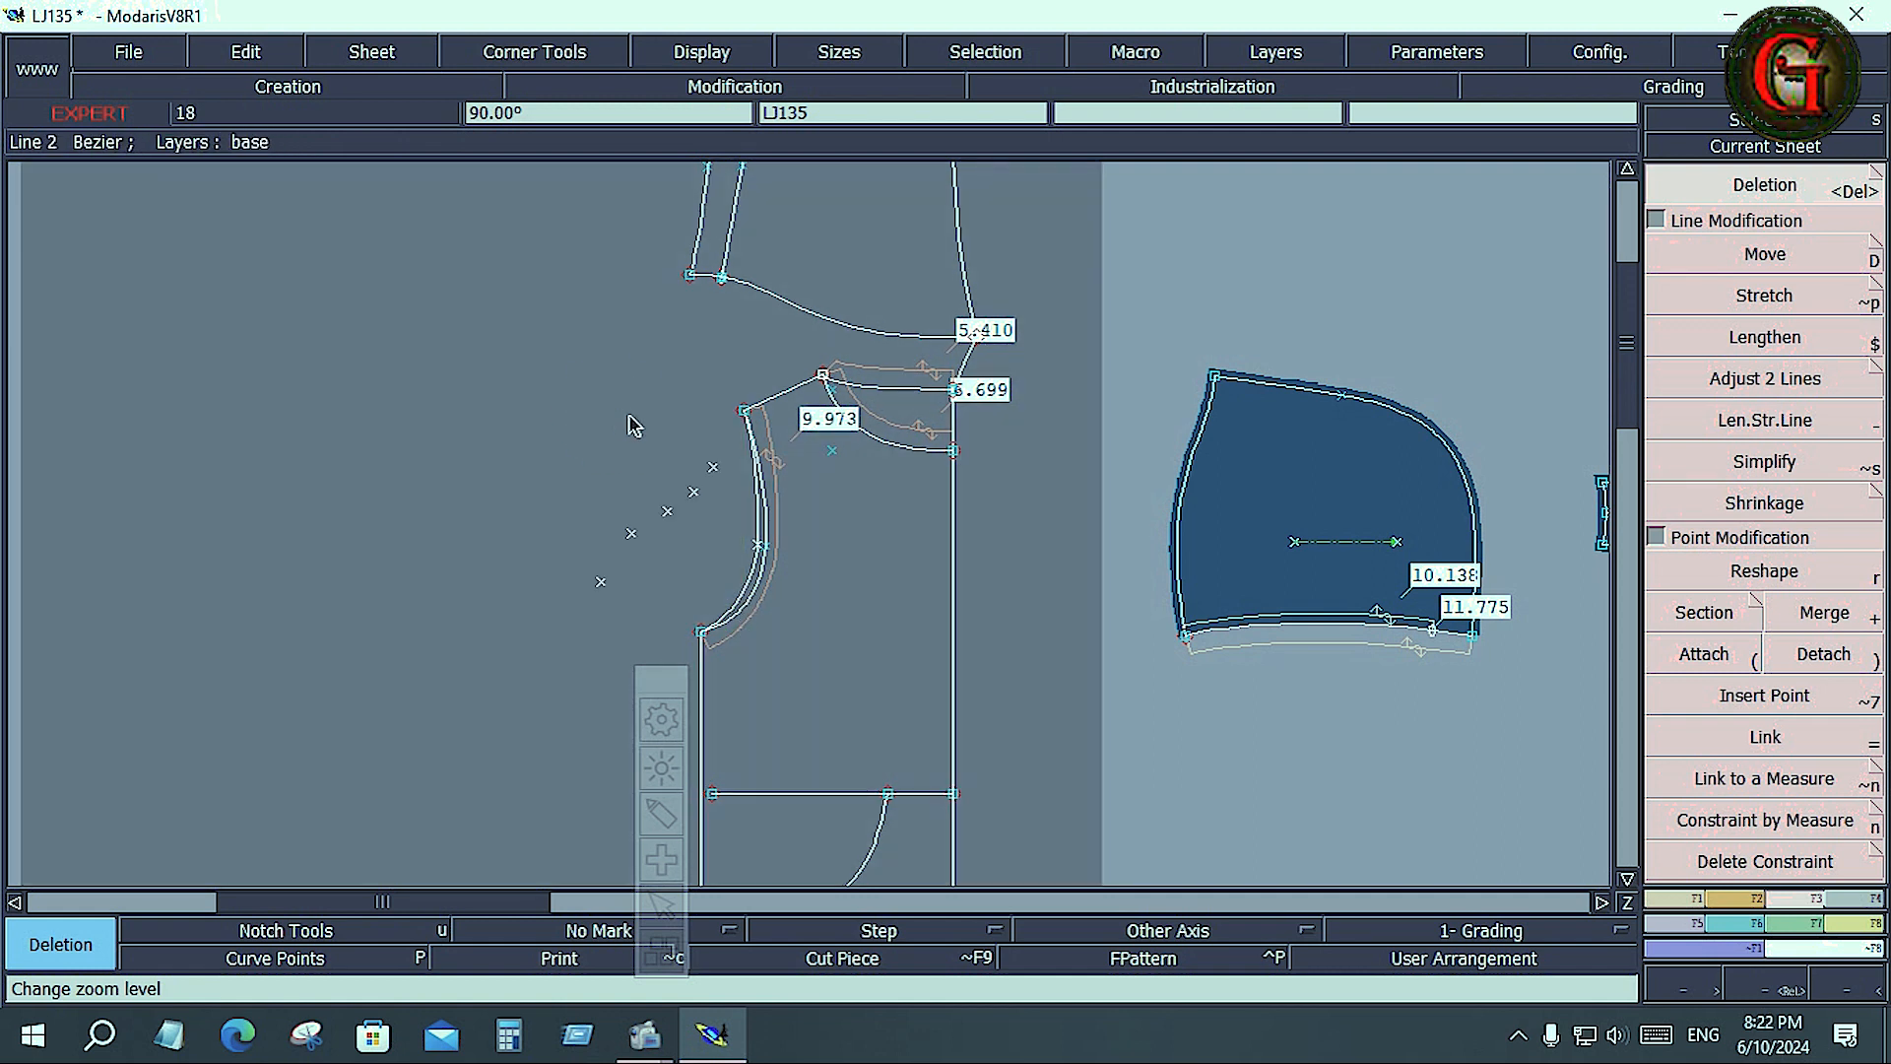
Step: Undo the deletions of the sleeve, body construction objects and hood, armhole and sleeve cap measures on the base pattern sheet
key("ctrl+z")
key("ctrl+z")
key("ctrl+z")
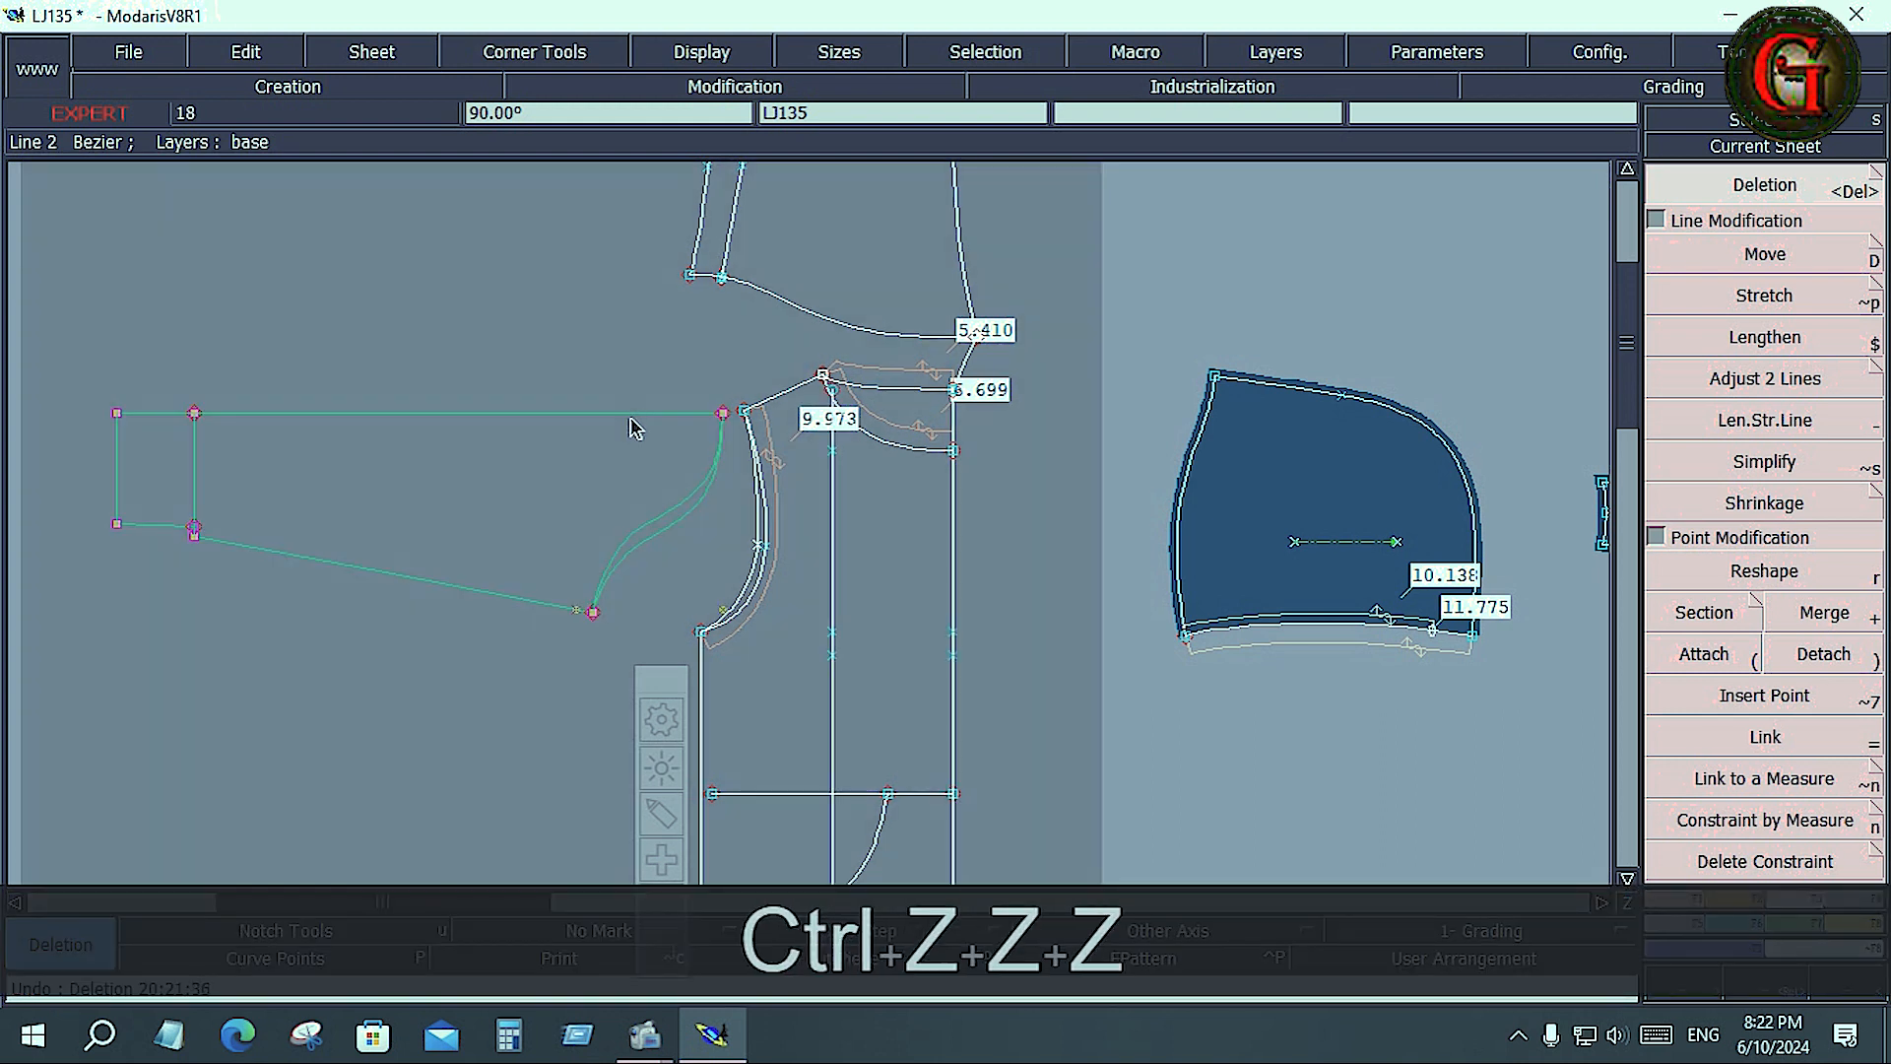
key("ctrl+z")
key("ctrl+z")
key("ctrl+z")
key("ctrl+z")
key("ctrl+z")
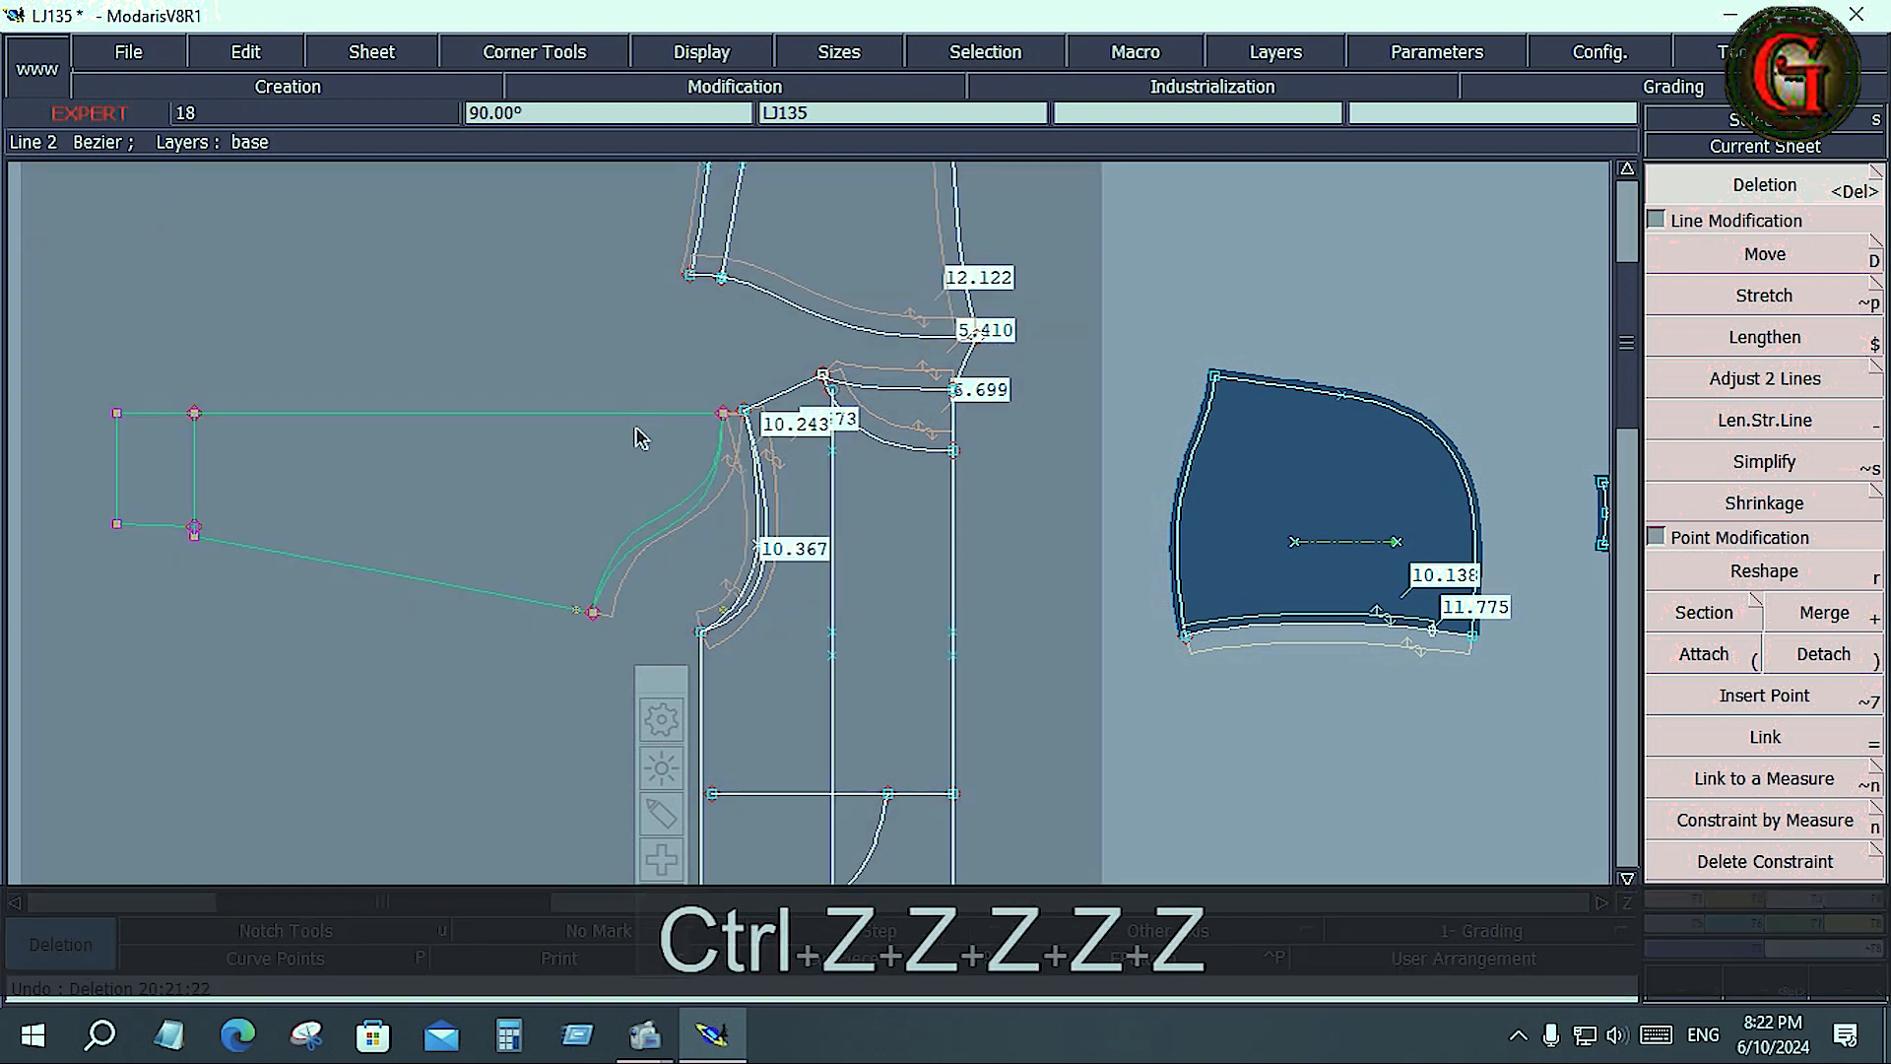
Step: Arrange all sheets on the desk, recentre on the base pattern sheet and deselect the sleeve
key("j")
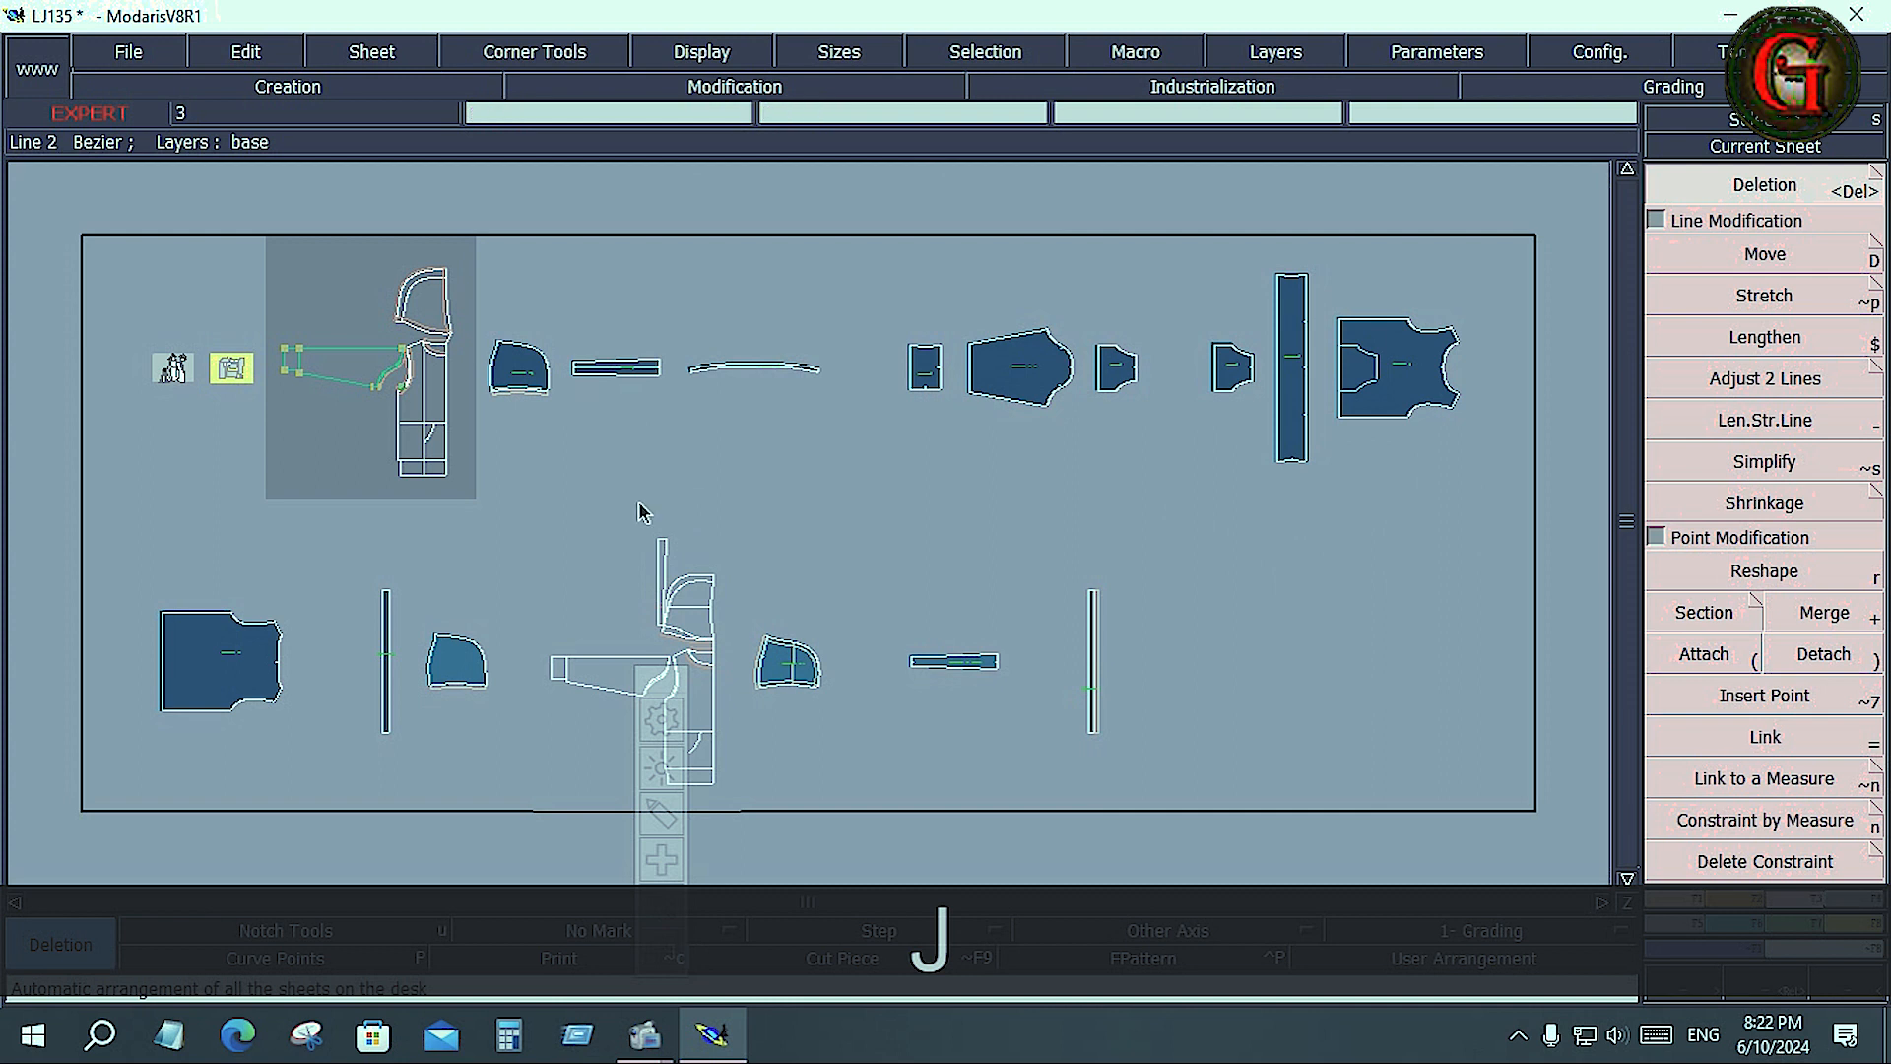
key("Home")
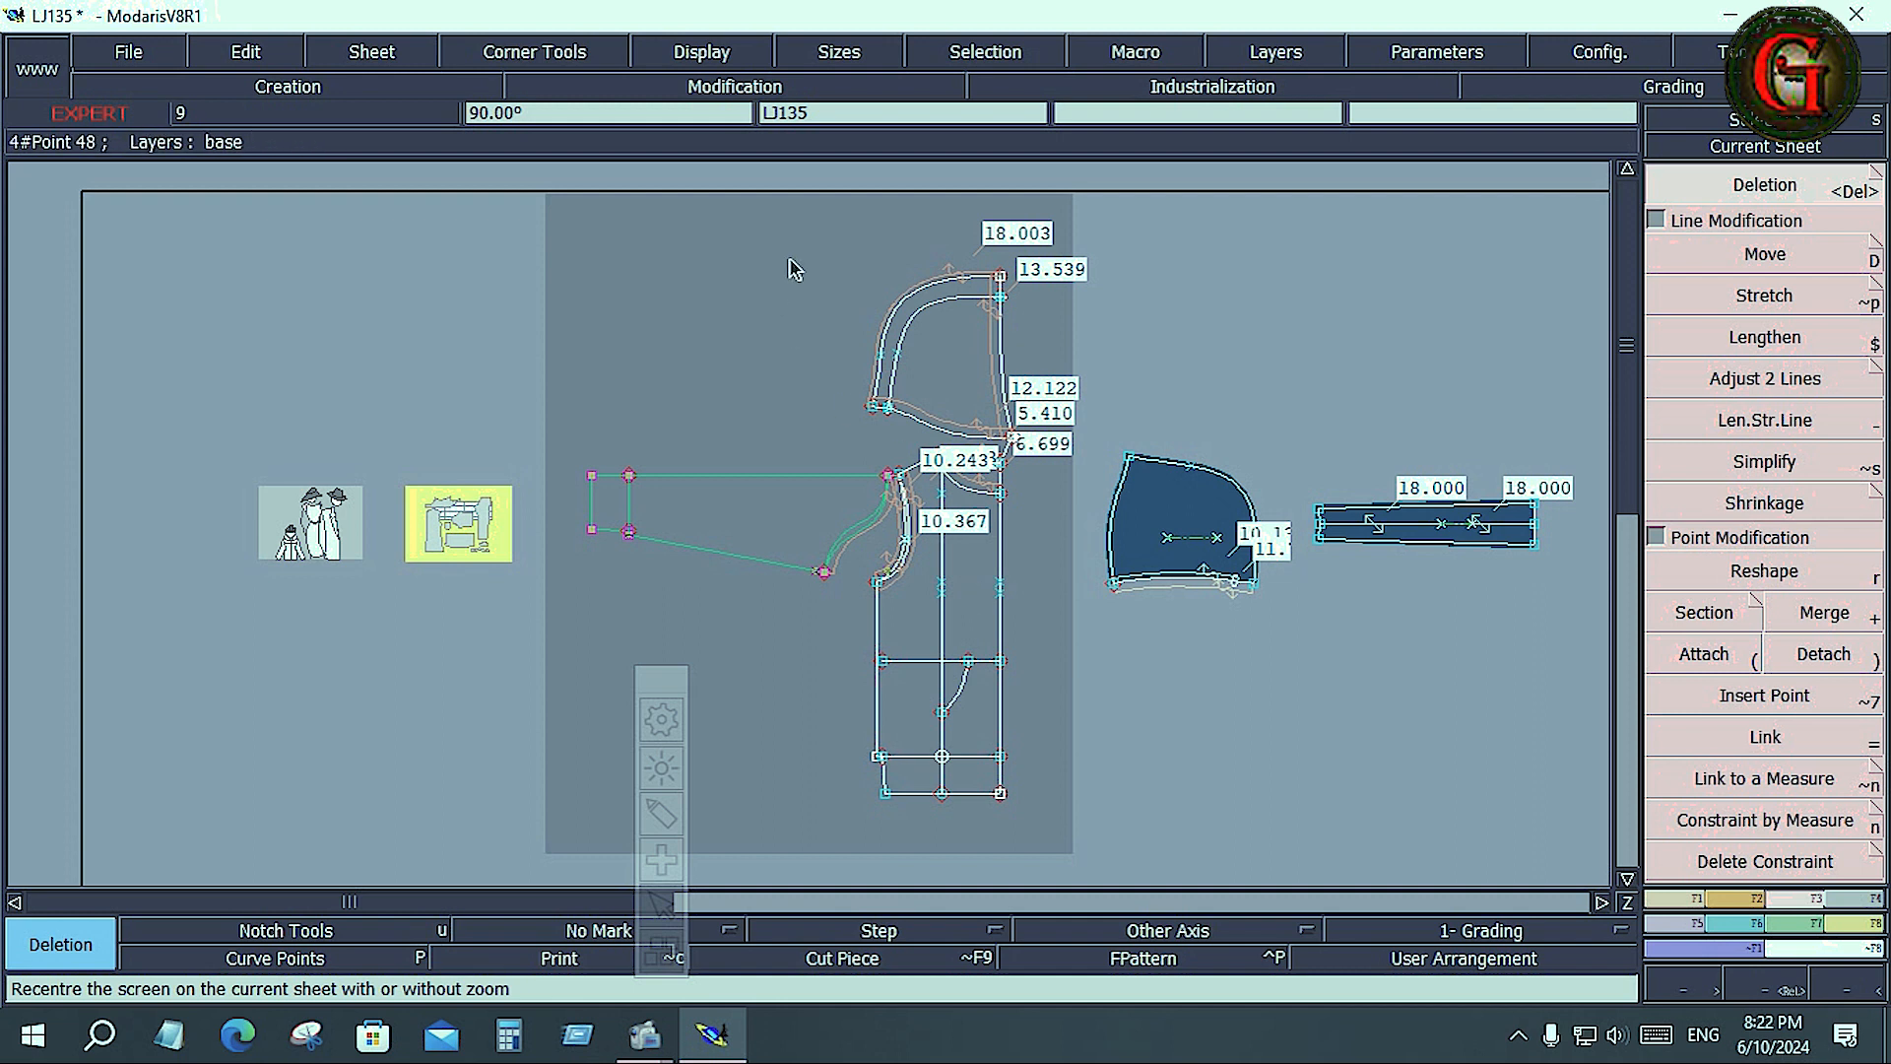
left_click(737, 249)
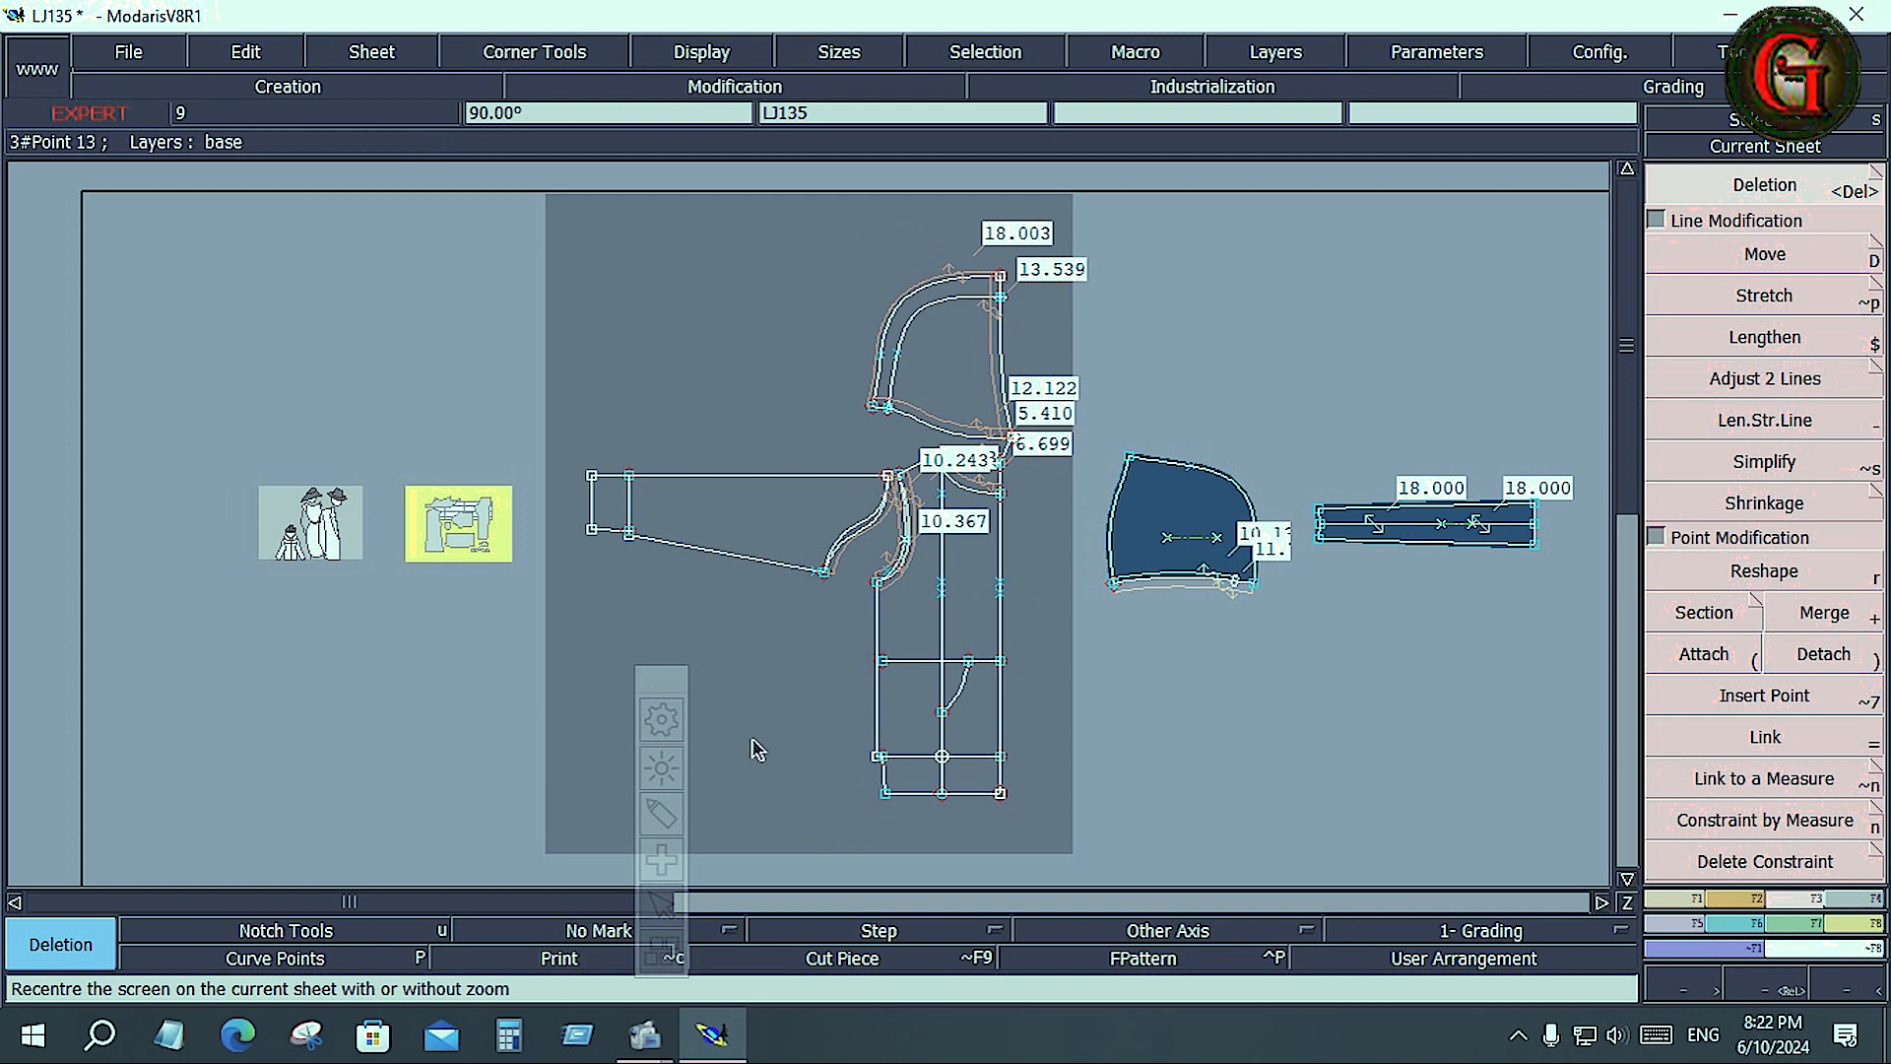
Step: Create a slanted symmetry axis from the sleeve's upper edge to a free point beside the hood
left_click(1751, 252)
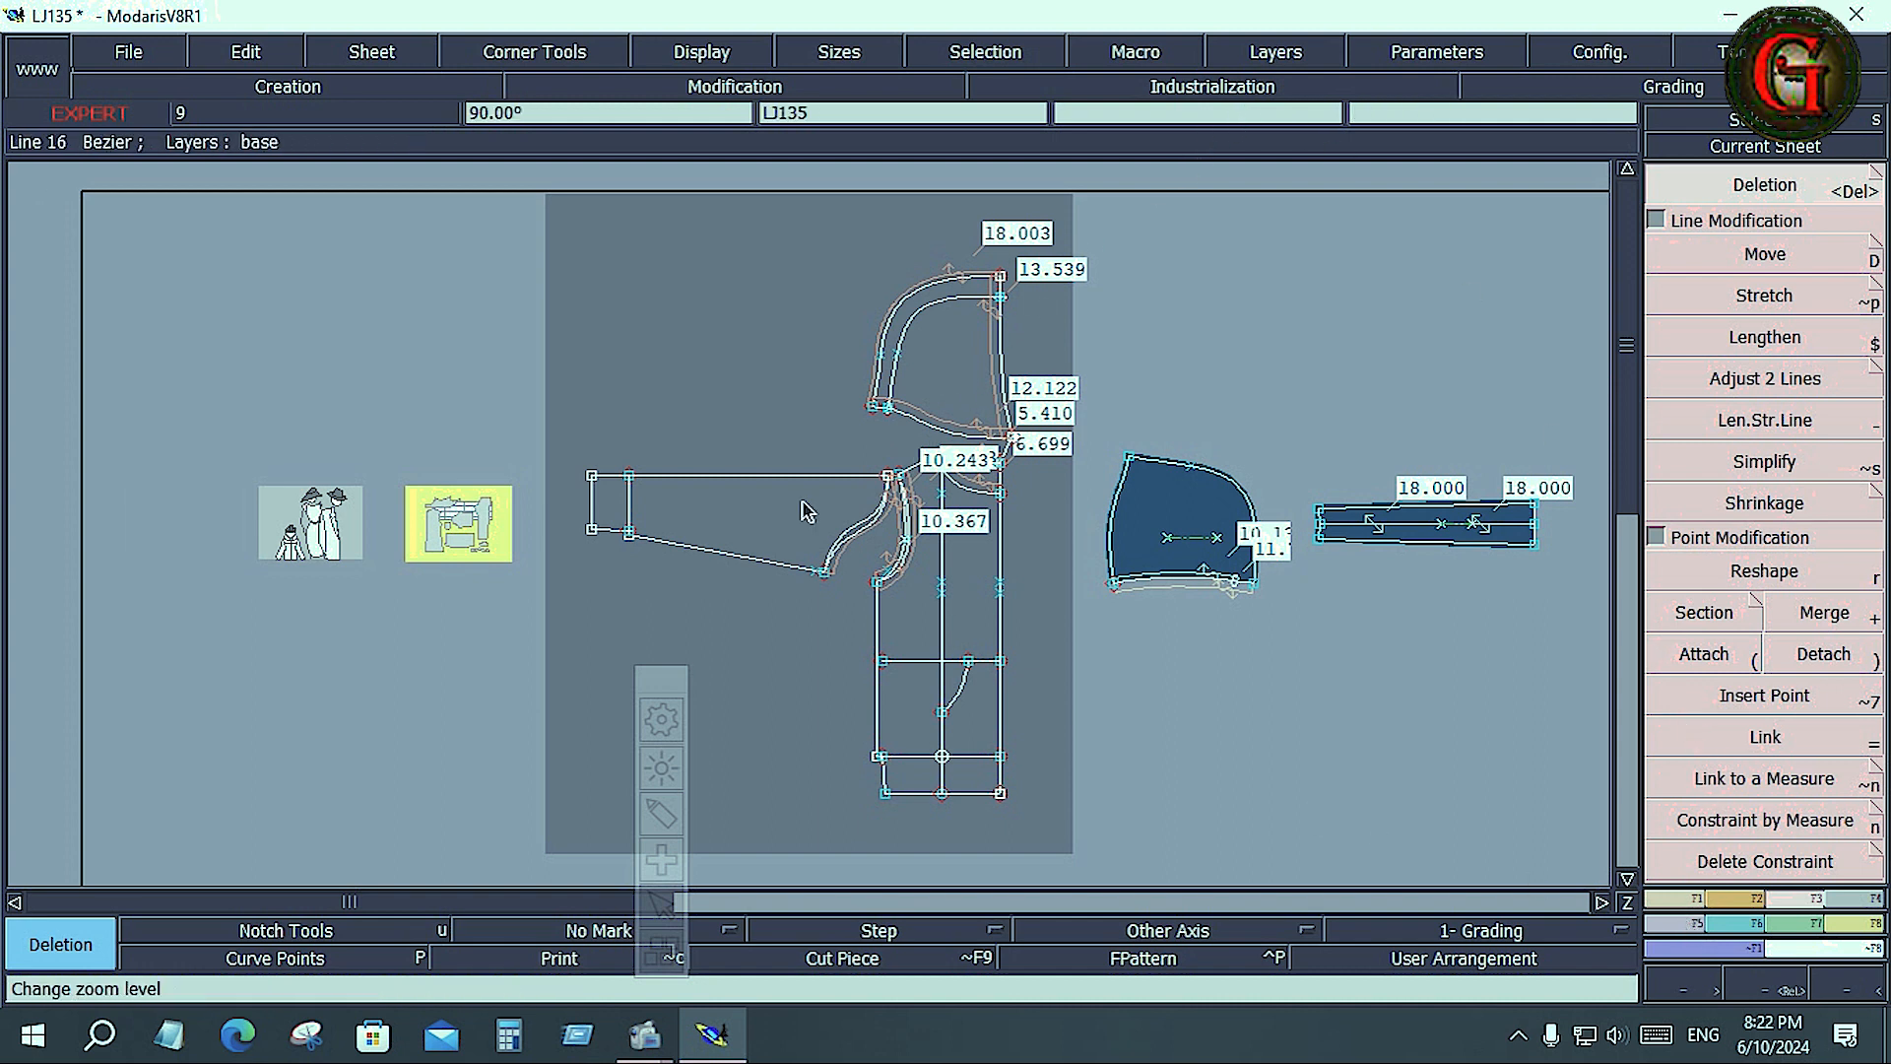
left_click(1693, 900)
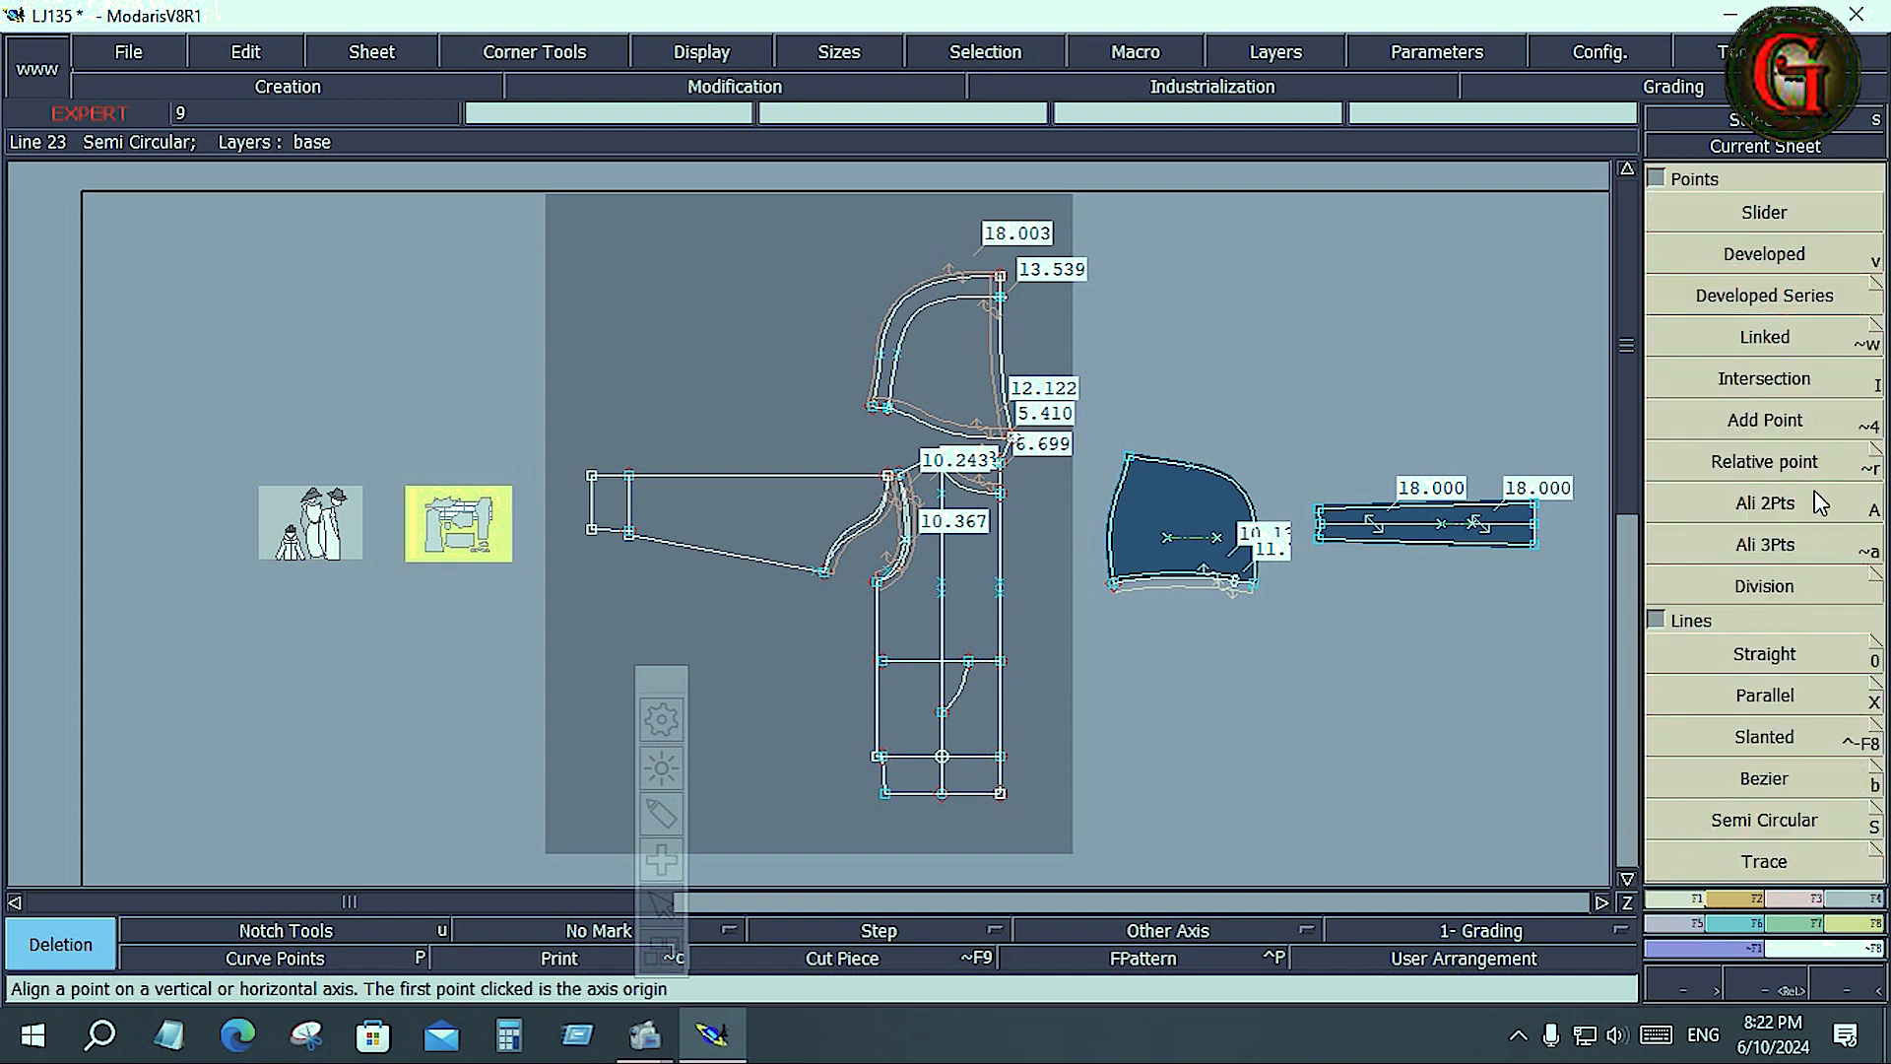
left_click(1659, 180)
left_click(1764, 579)
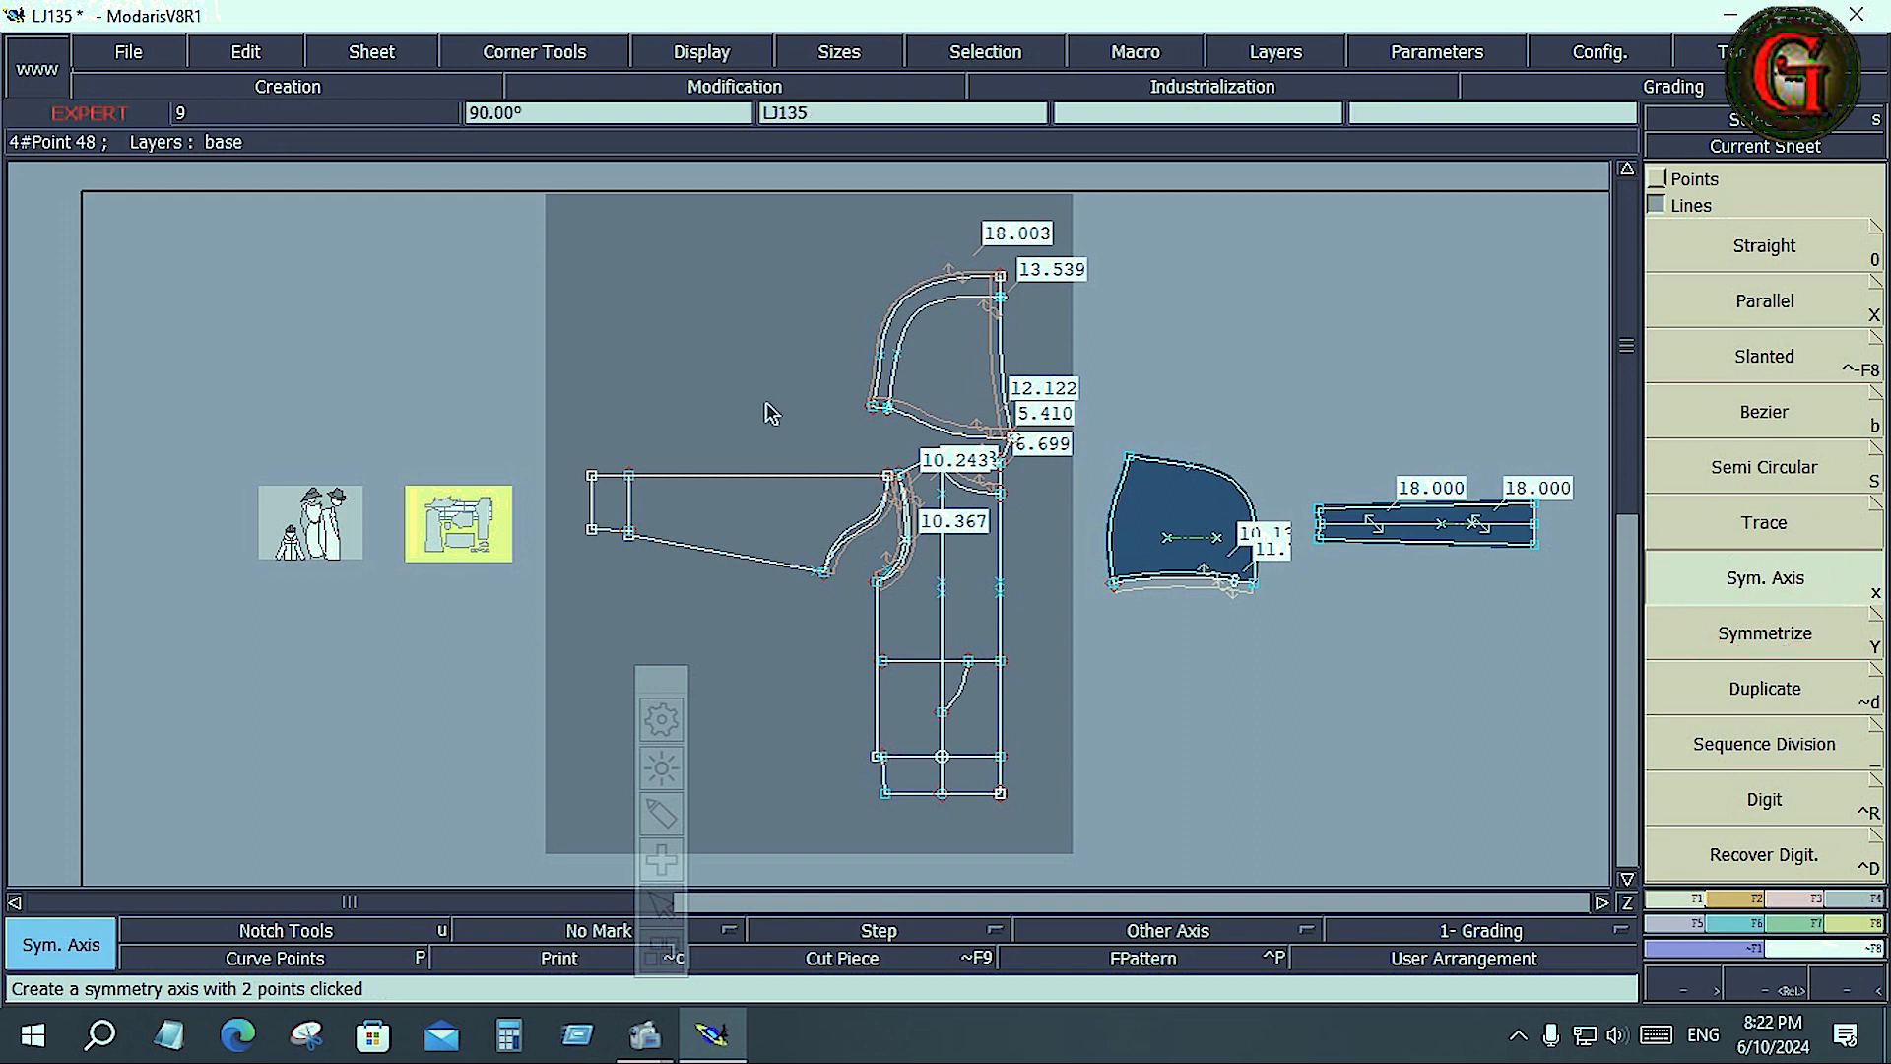
left_click(694, 476)
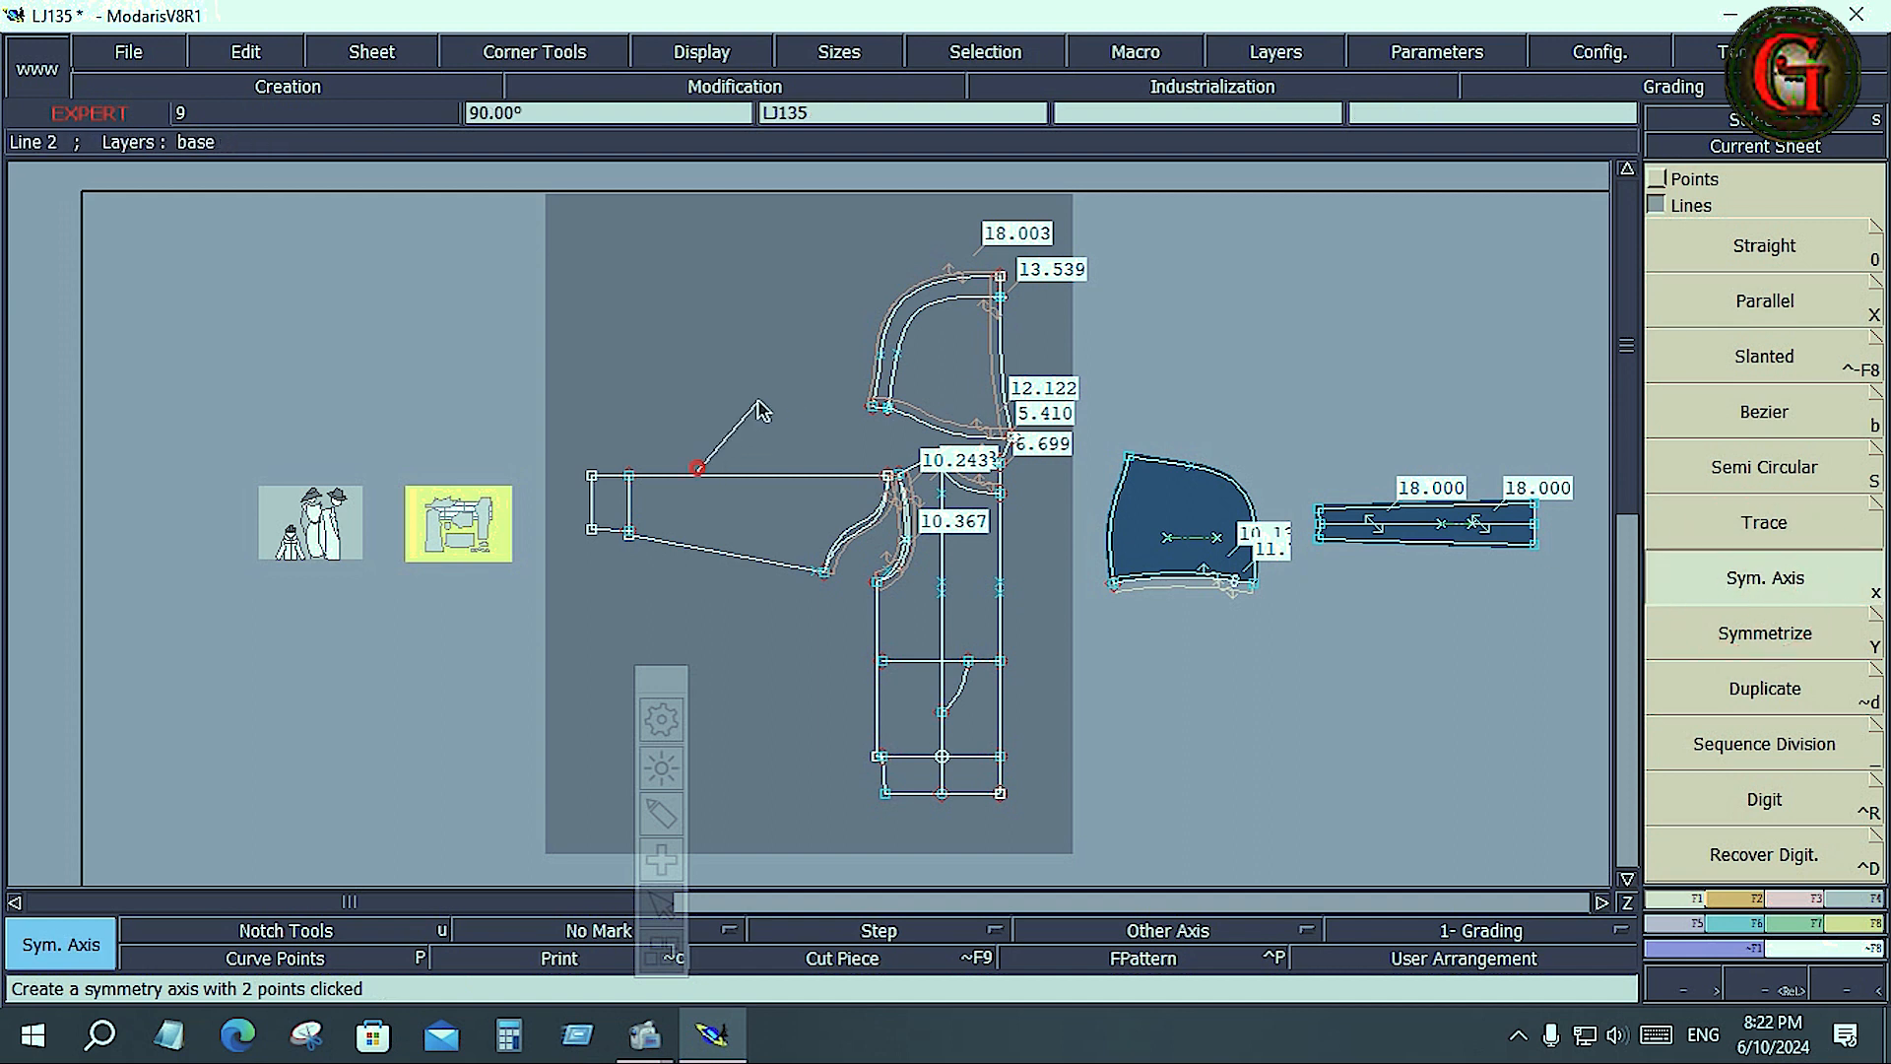
left_click(807, 309)
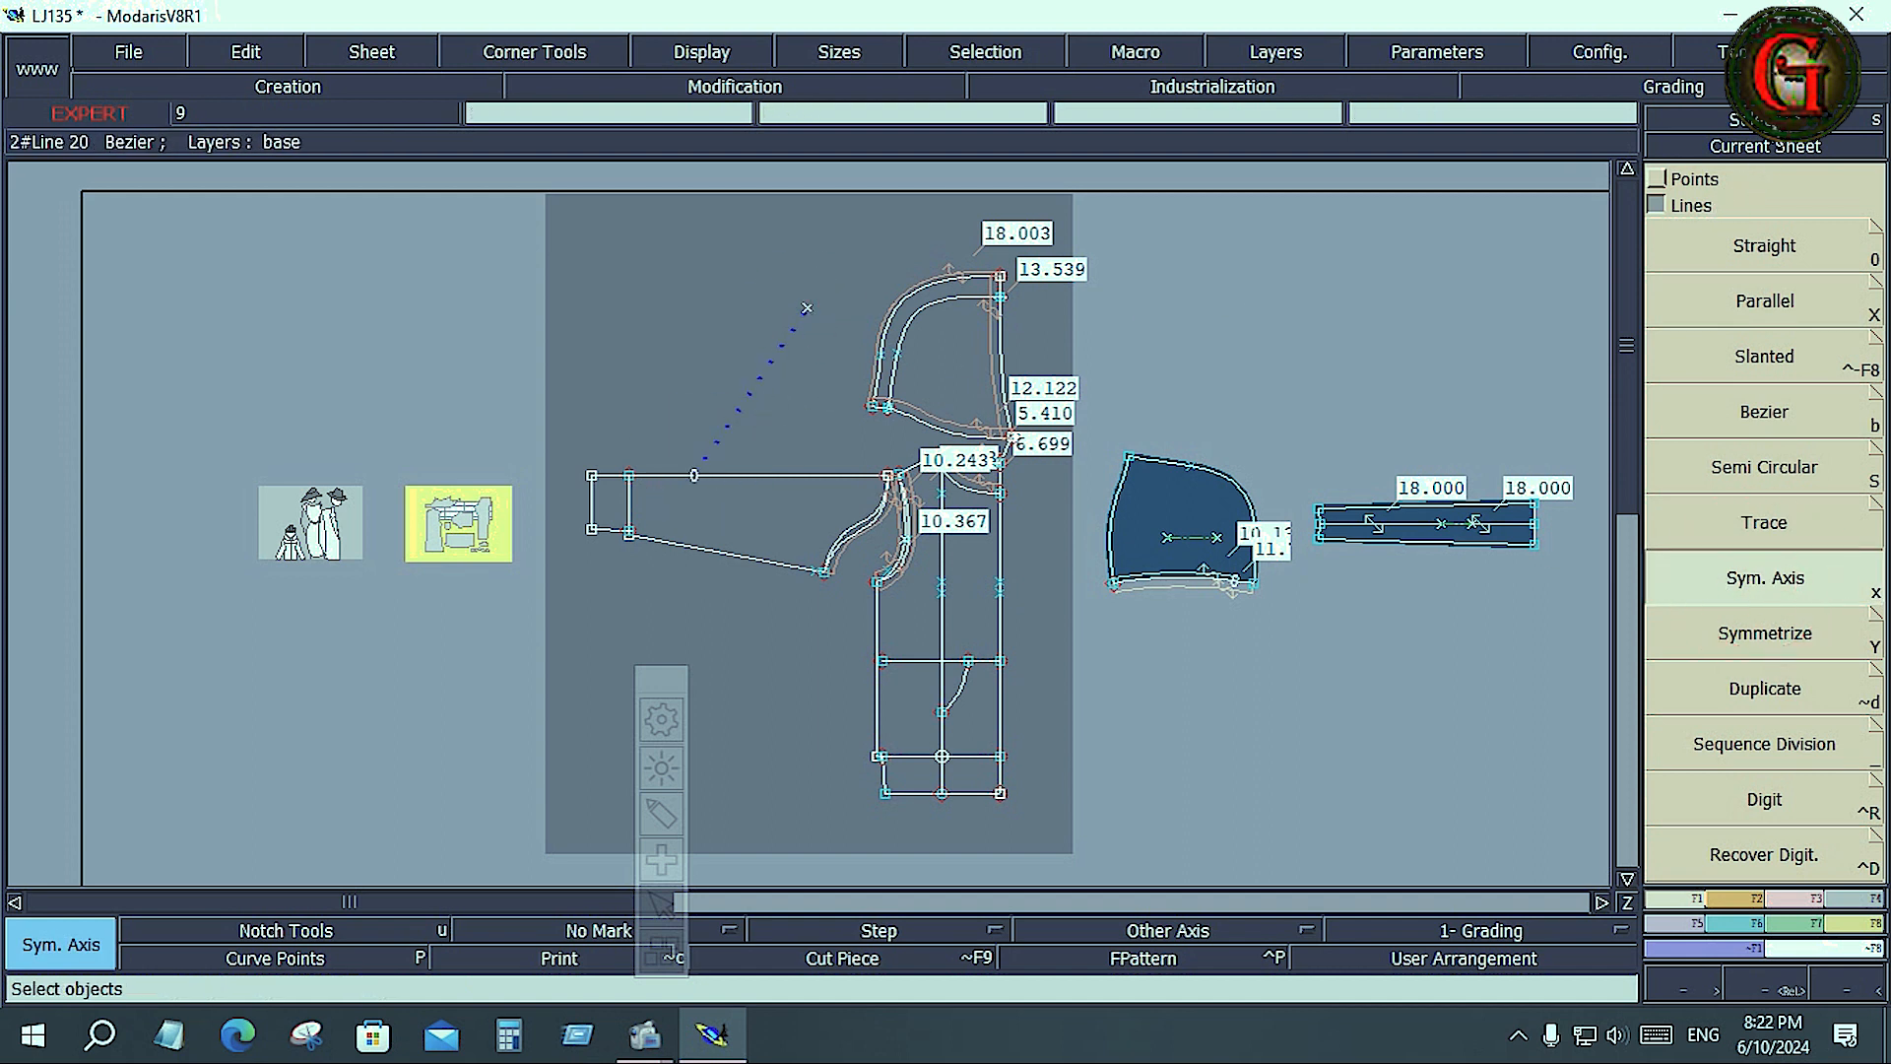
Step: Remove the slanted symmetry axis above the sleeve with the Erase layer command
left_click(749, 402)
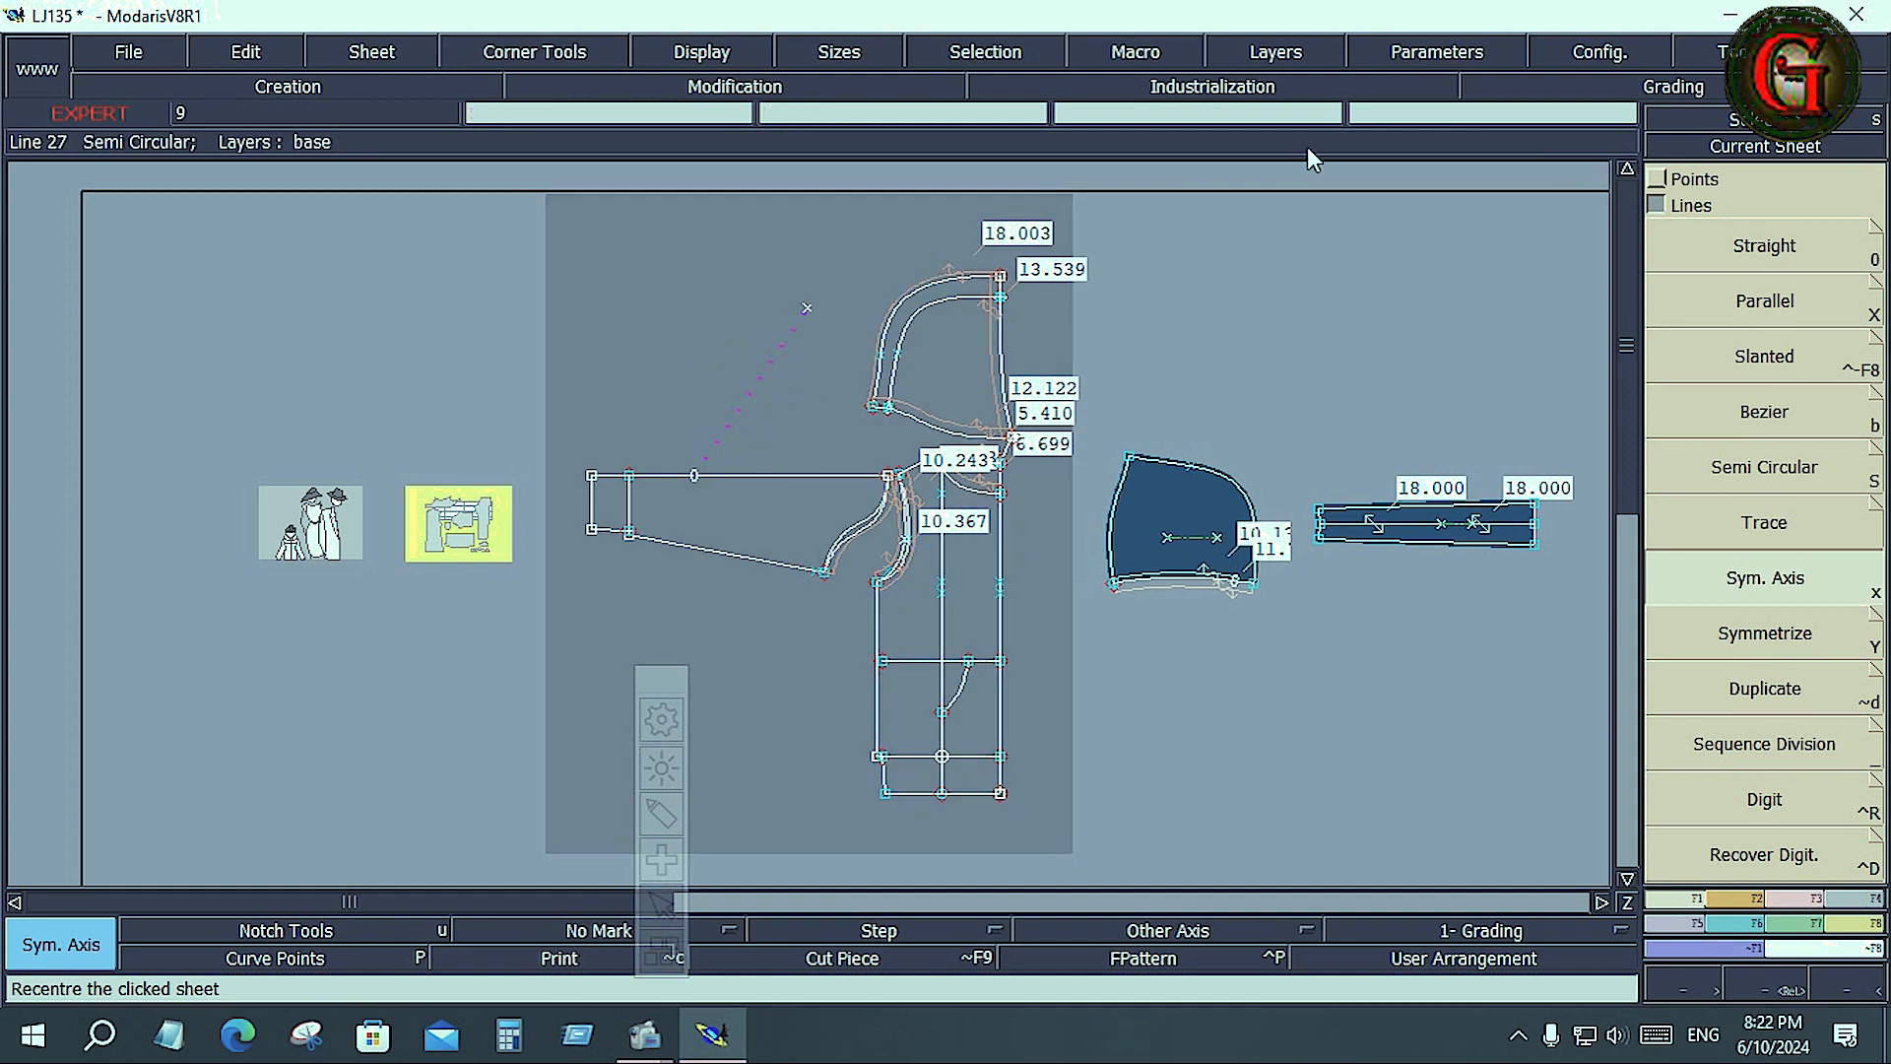
left_click(1286, 57)
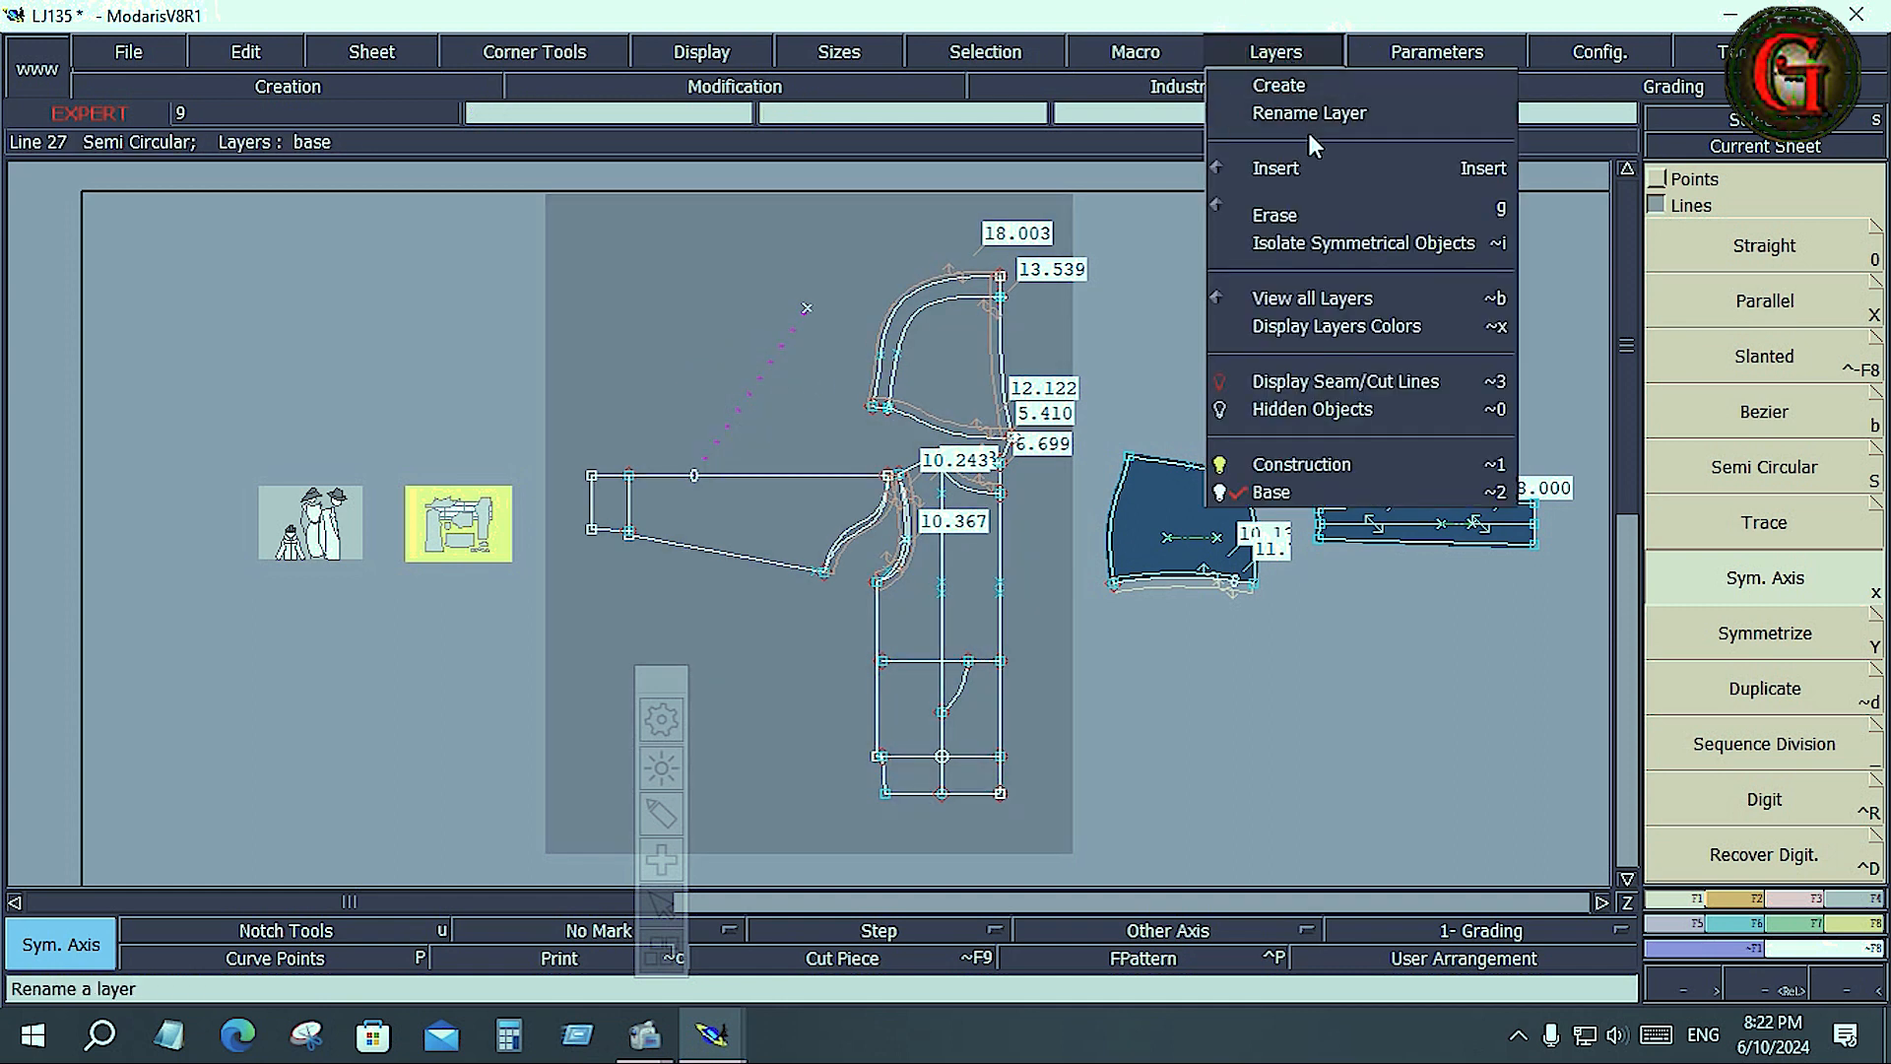
left_click(1289, 215)
left_click(748, 395)
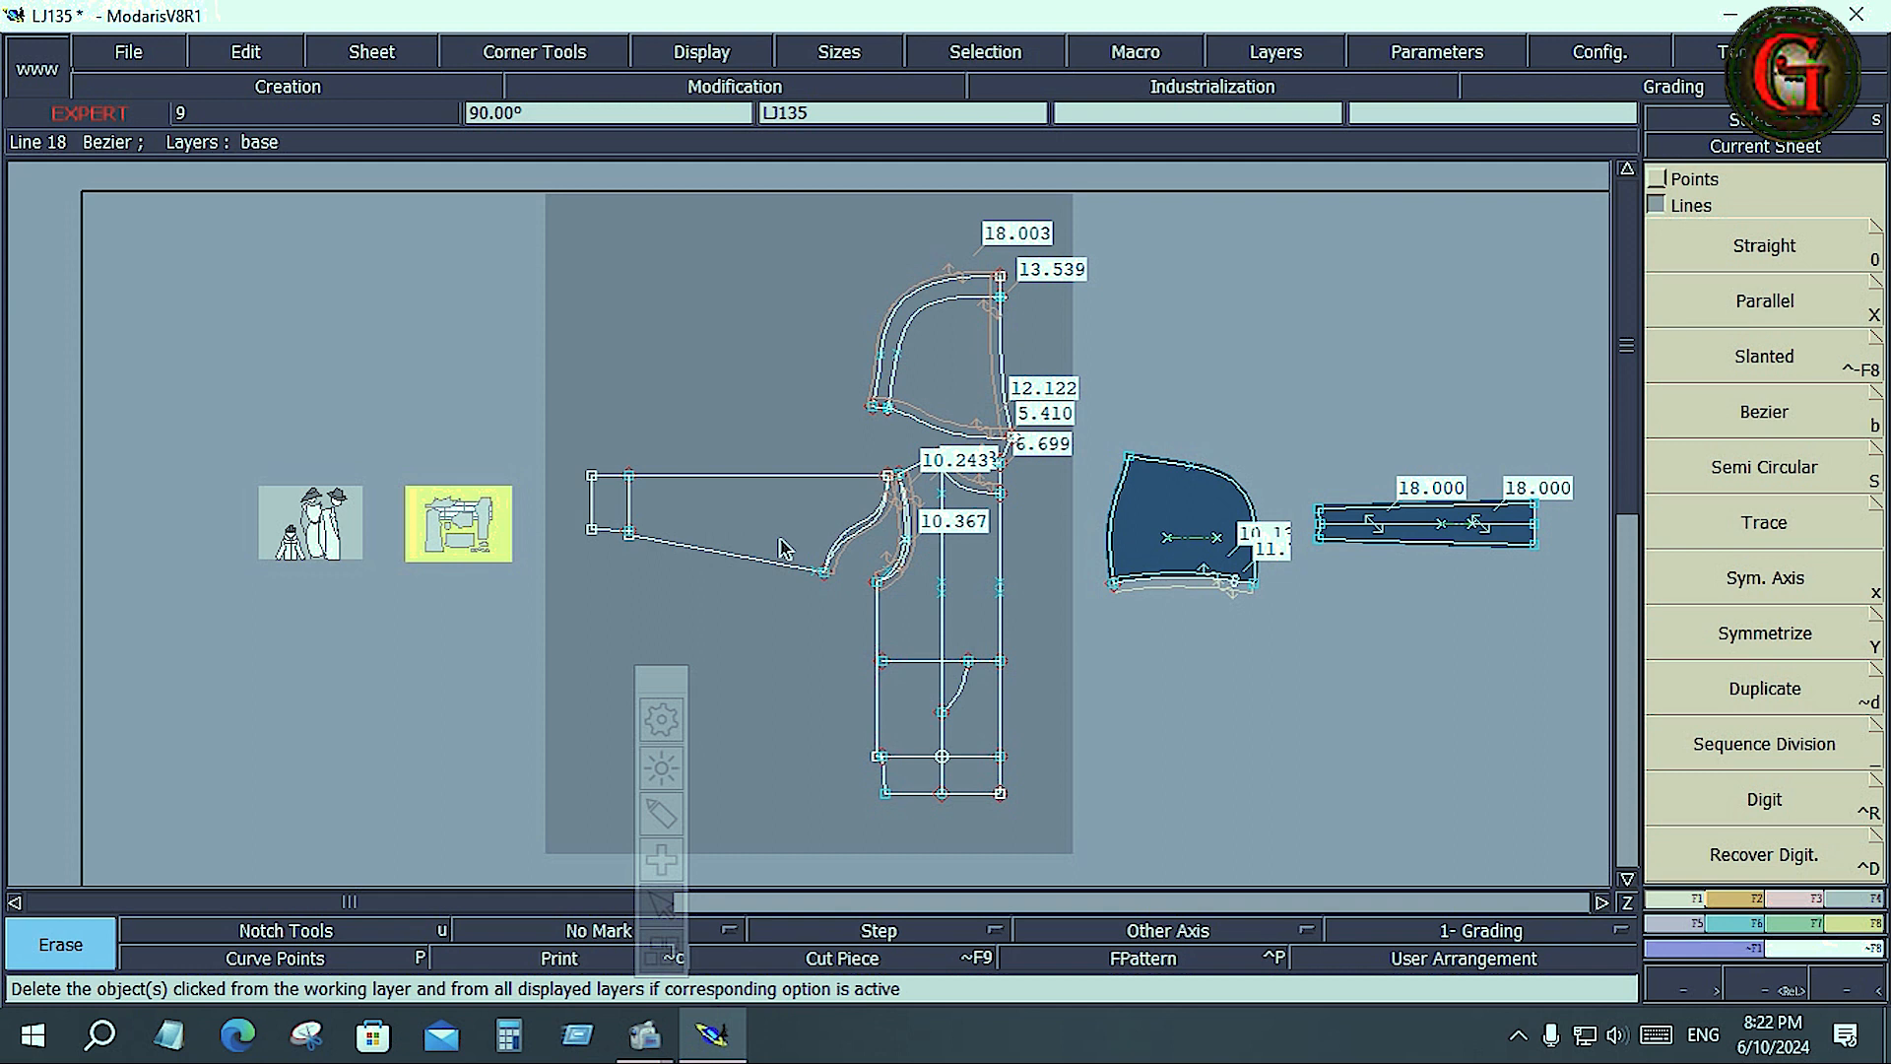
Step: Erase the point midway along the hood's inner curve from the base layer
left_click(975, 404)
key("Return")
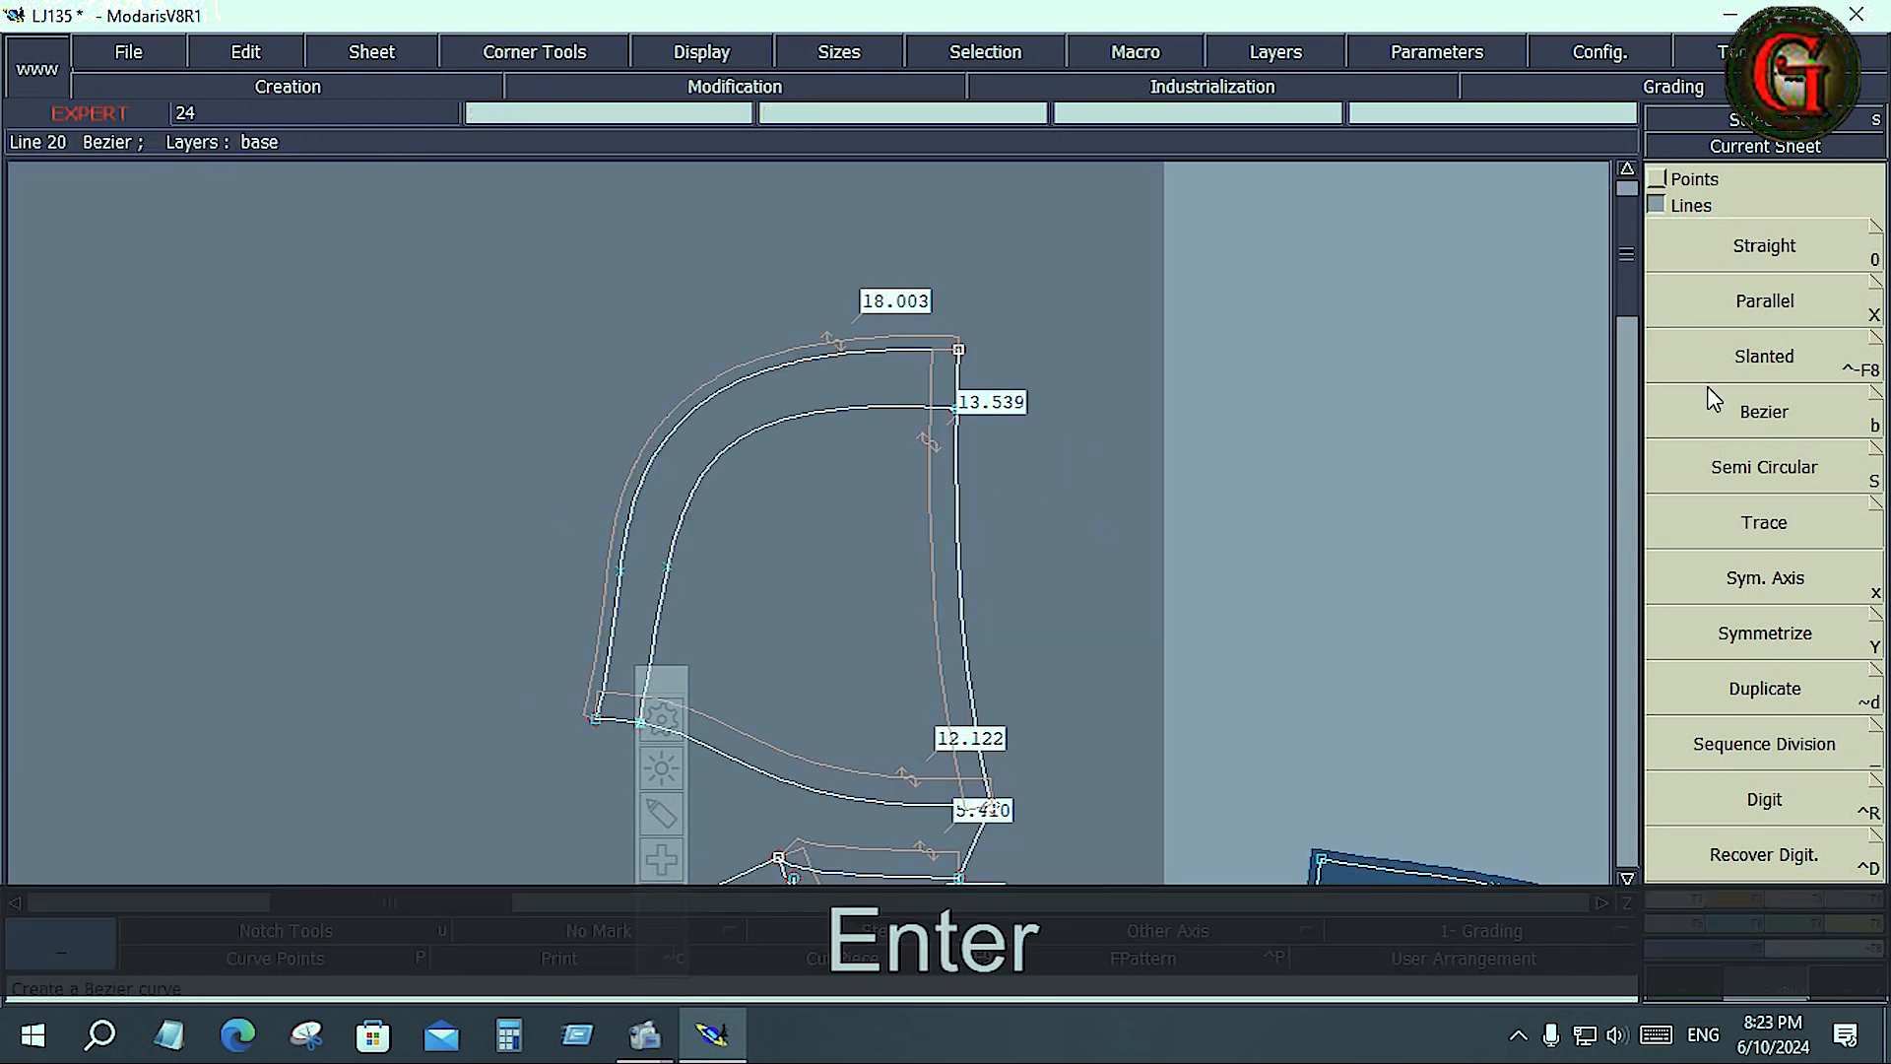
left_click(1318, 53)
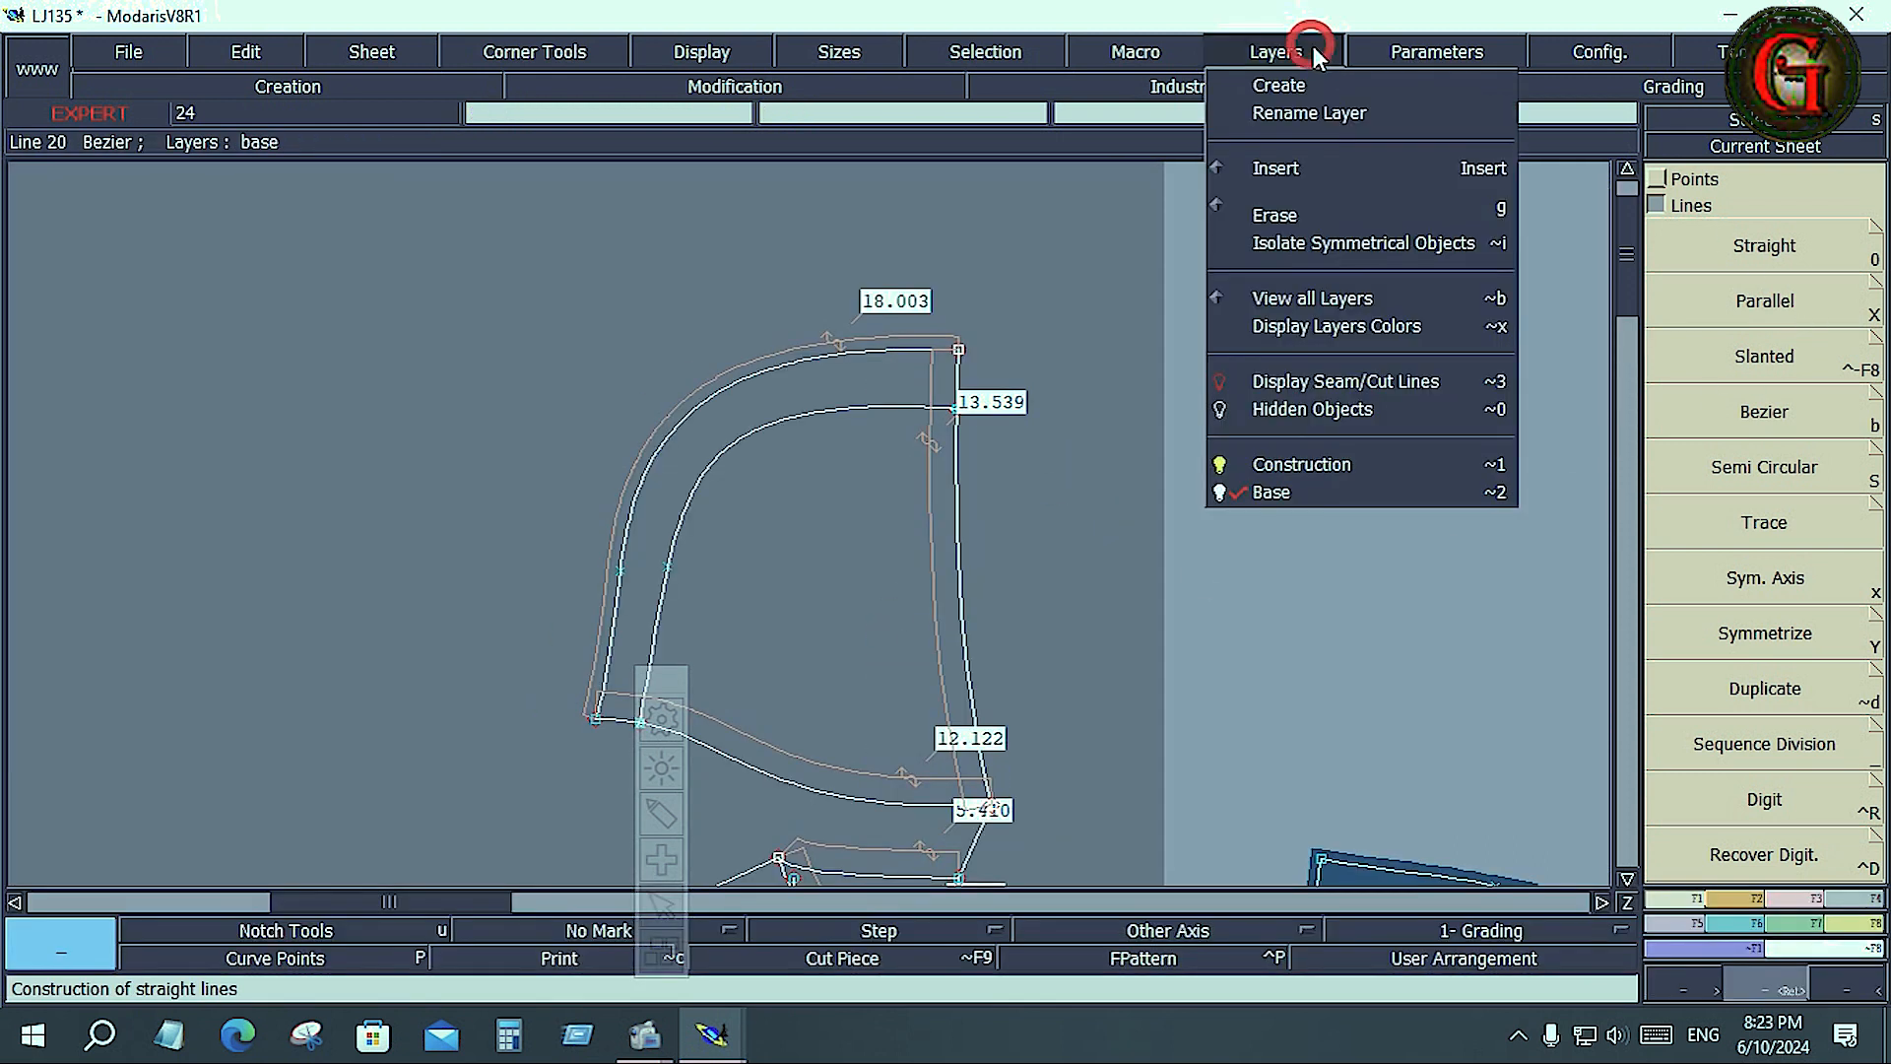
left_click(1289, 210)
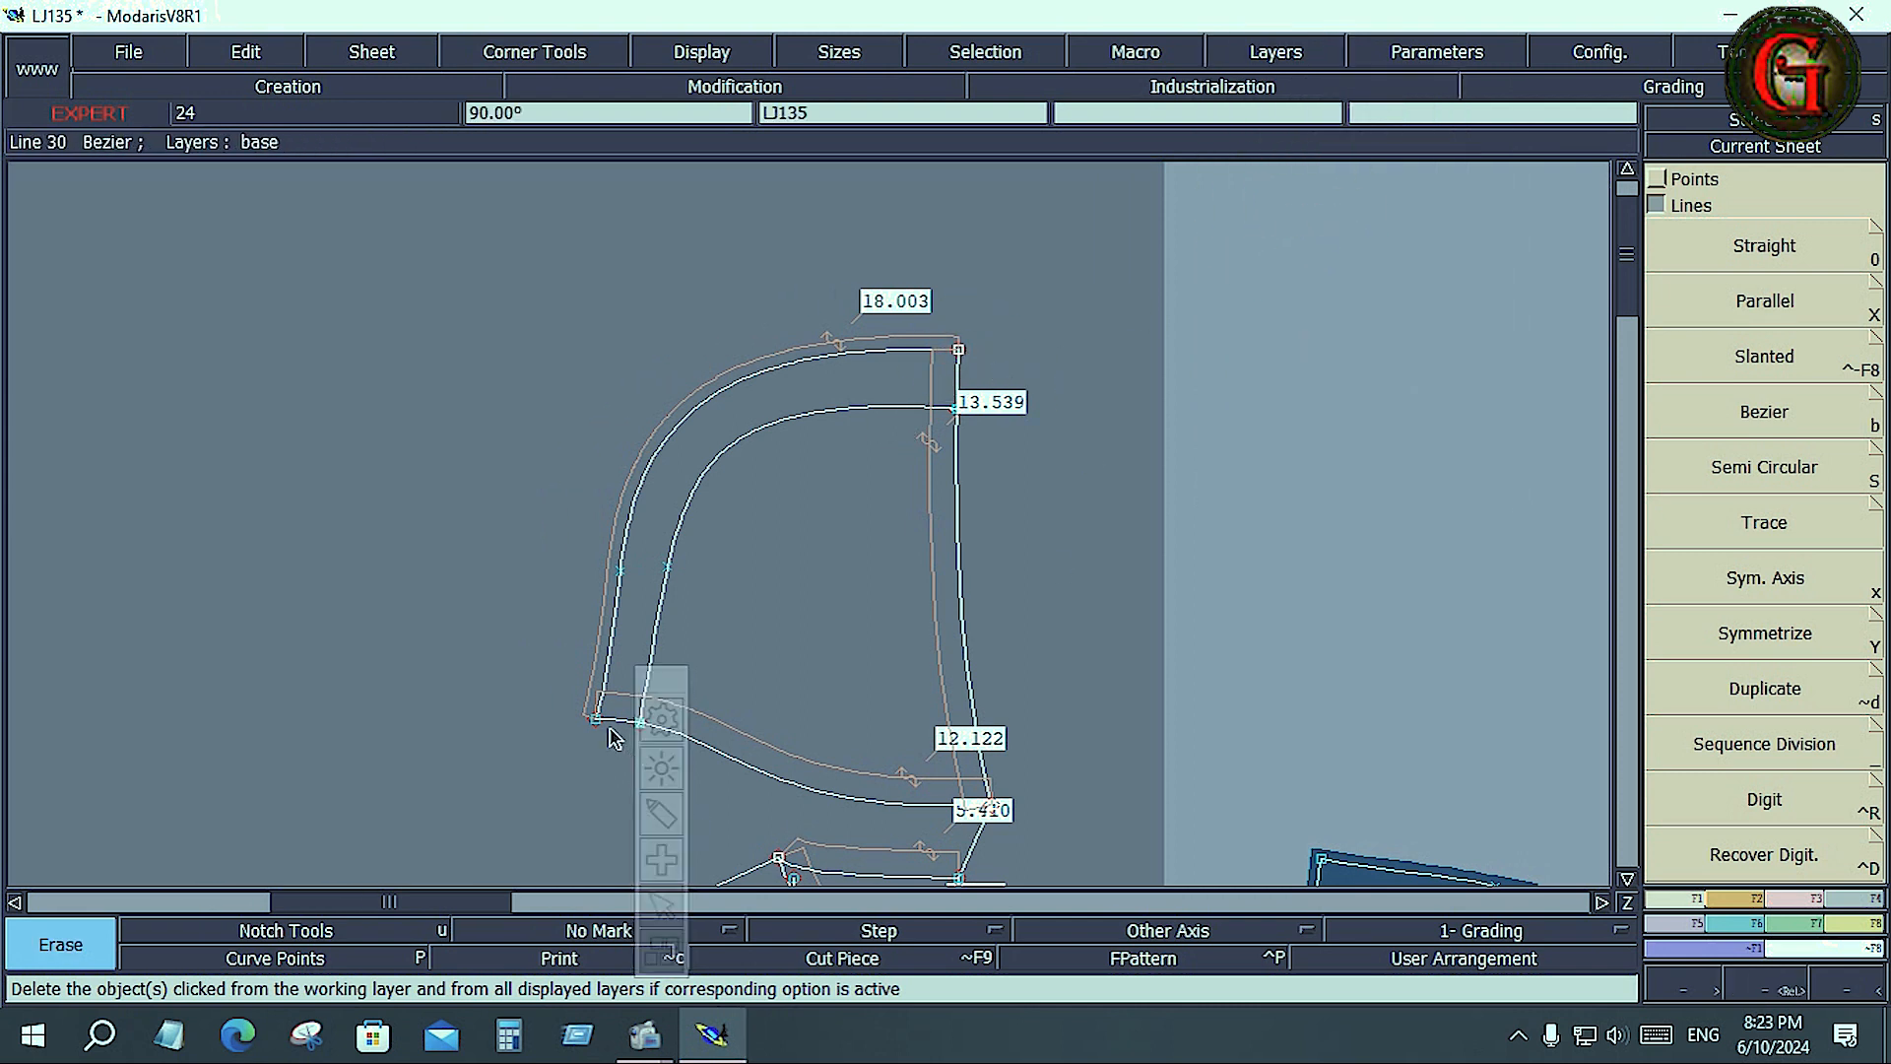
left_click(661, 717)
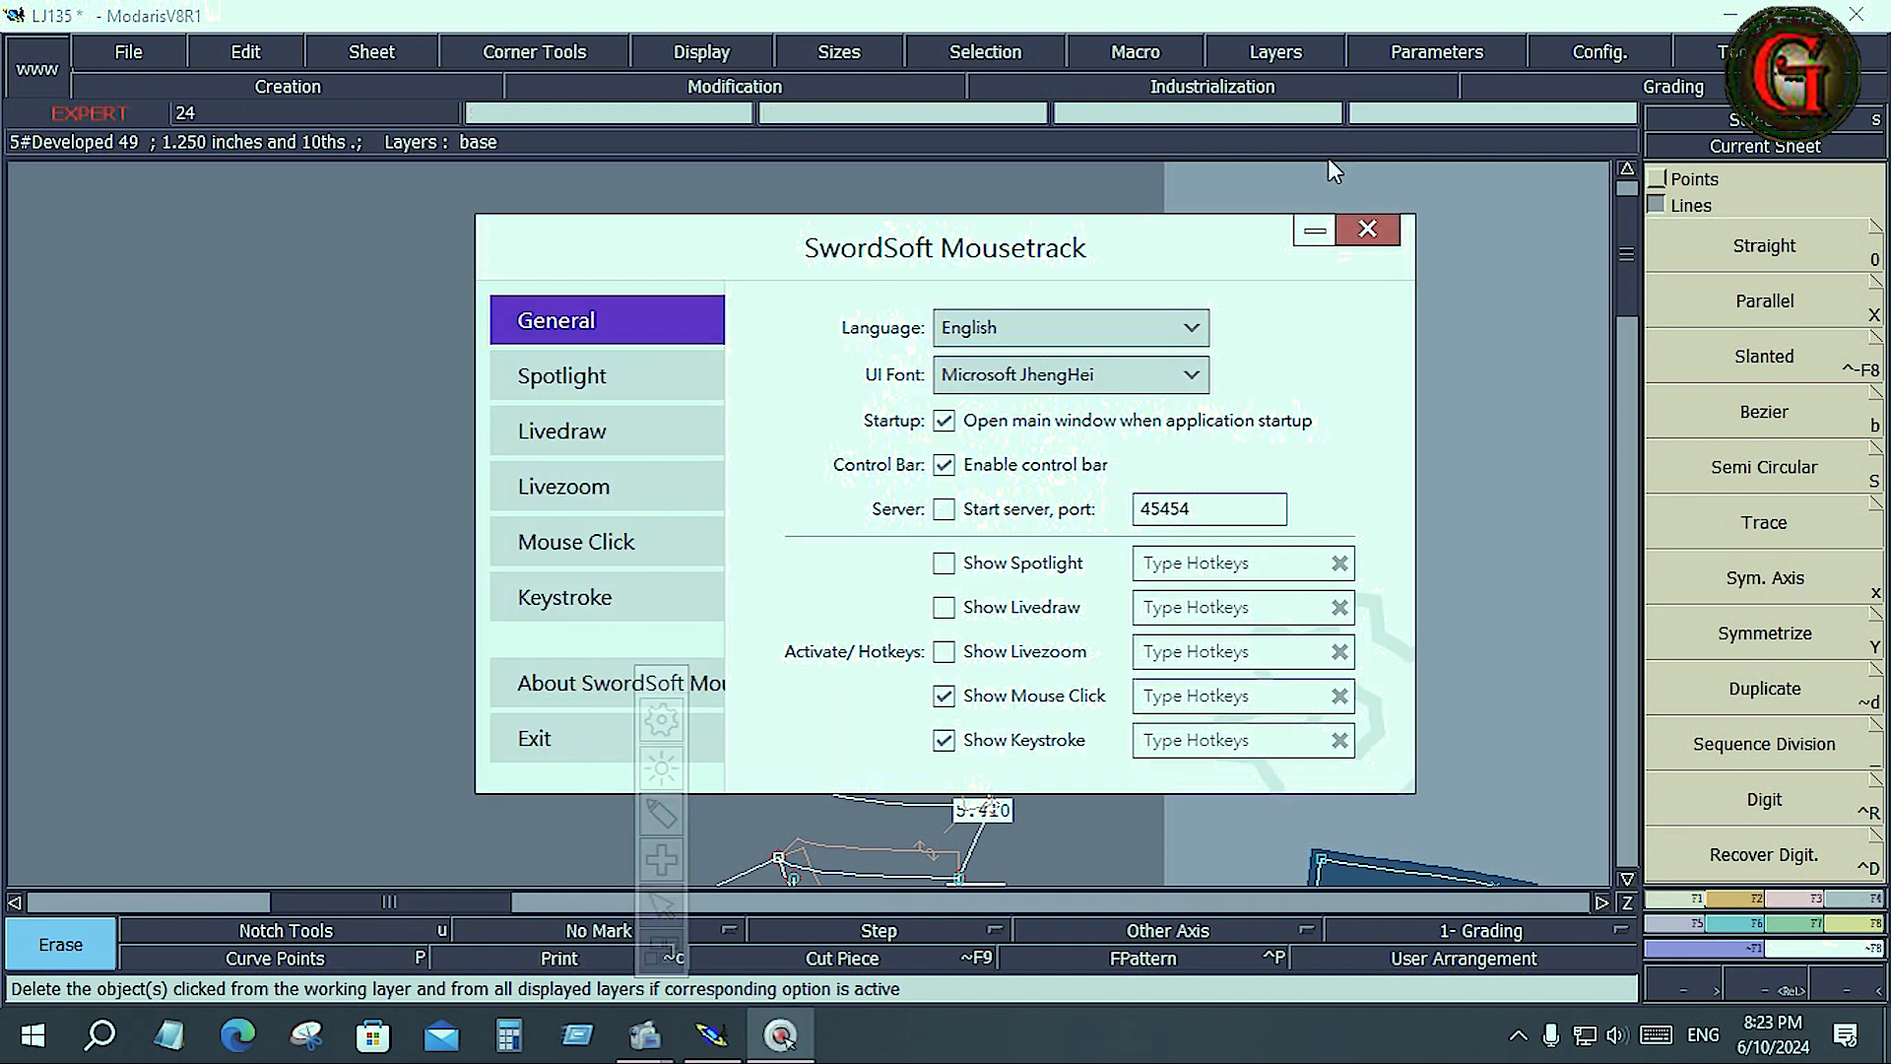
left_click(1315, 231)
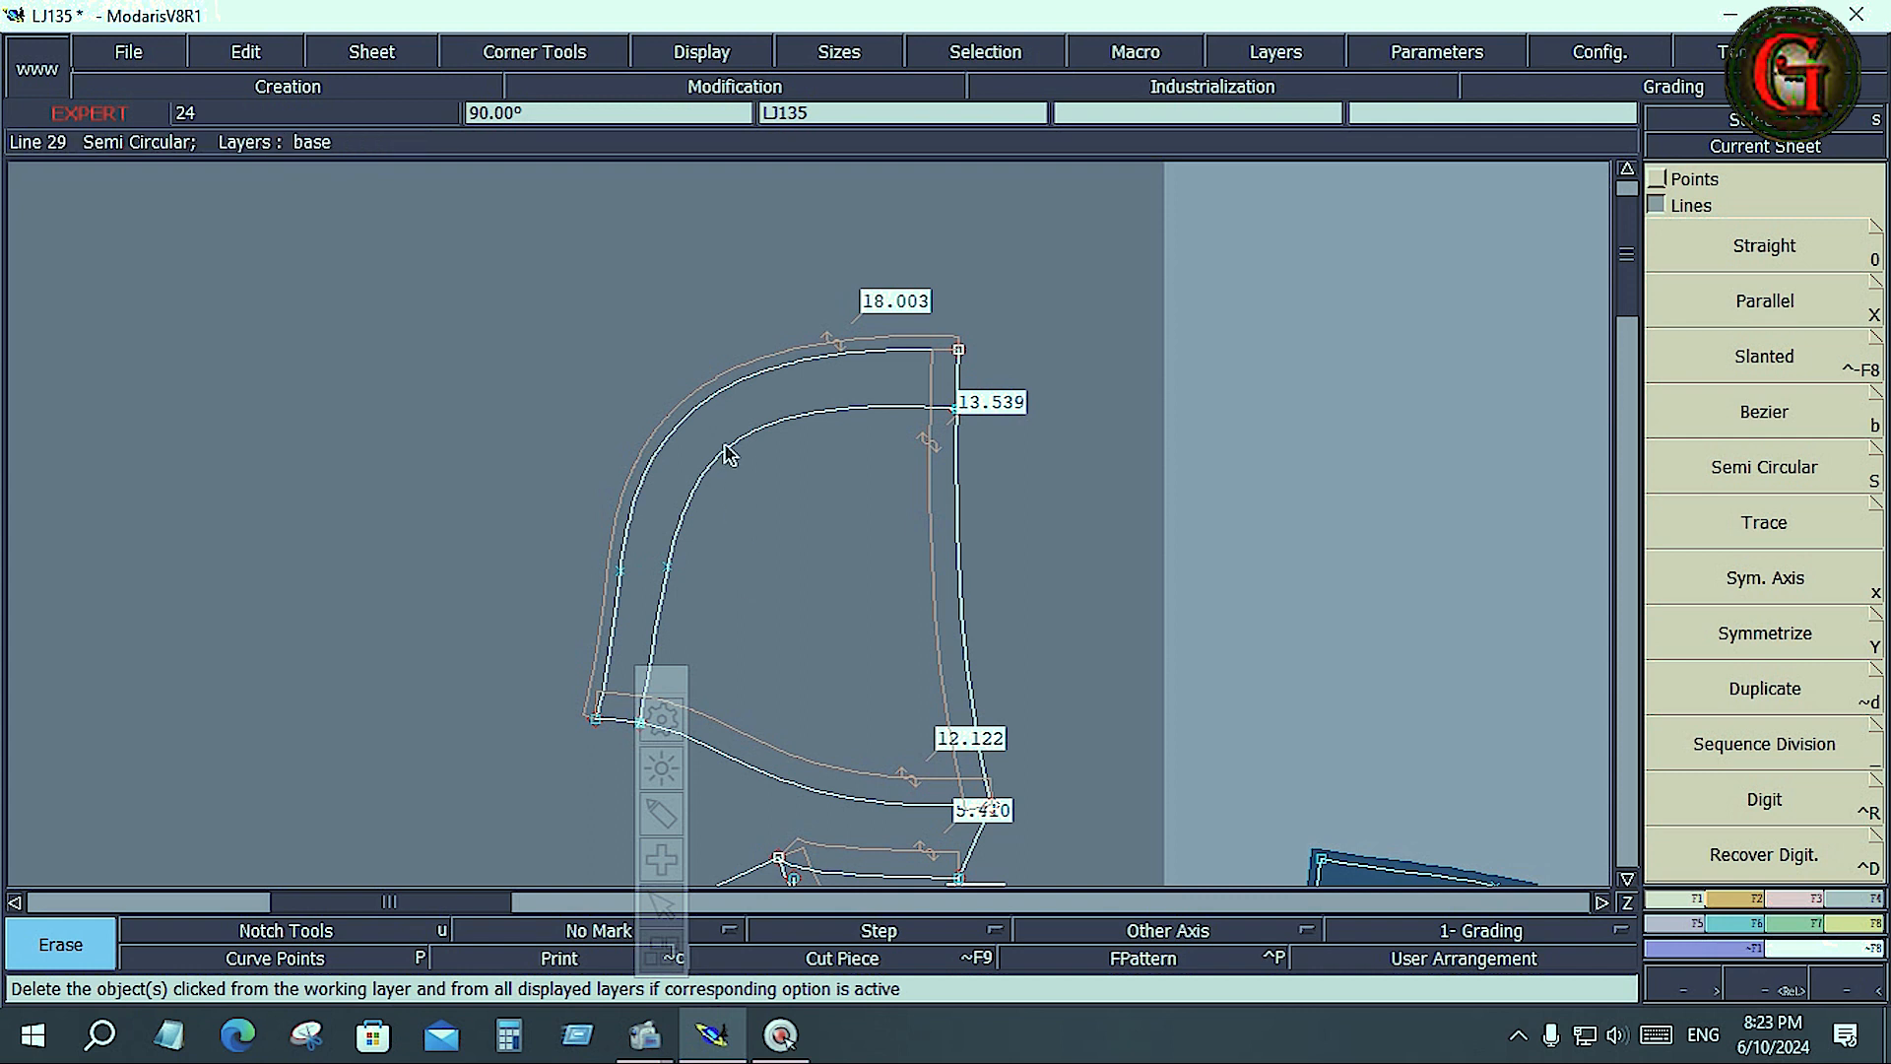
left_click(671, 564)
Step: Delete the long, nearly vertical hood line carrying the 13.539 measure with the Deletion command
left_click(1663, 175)
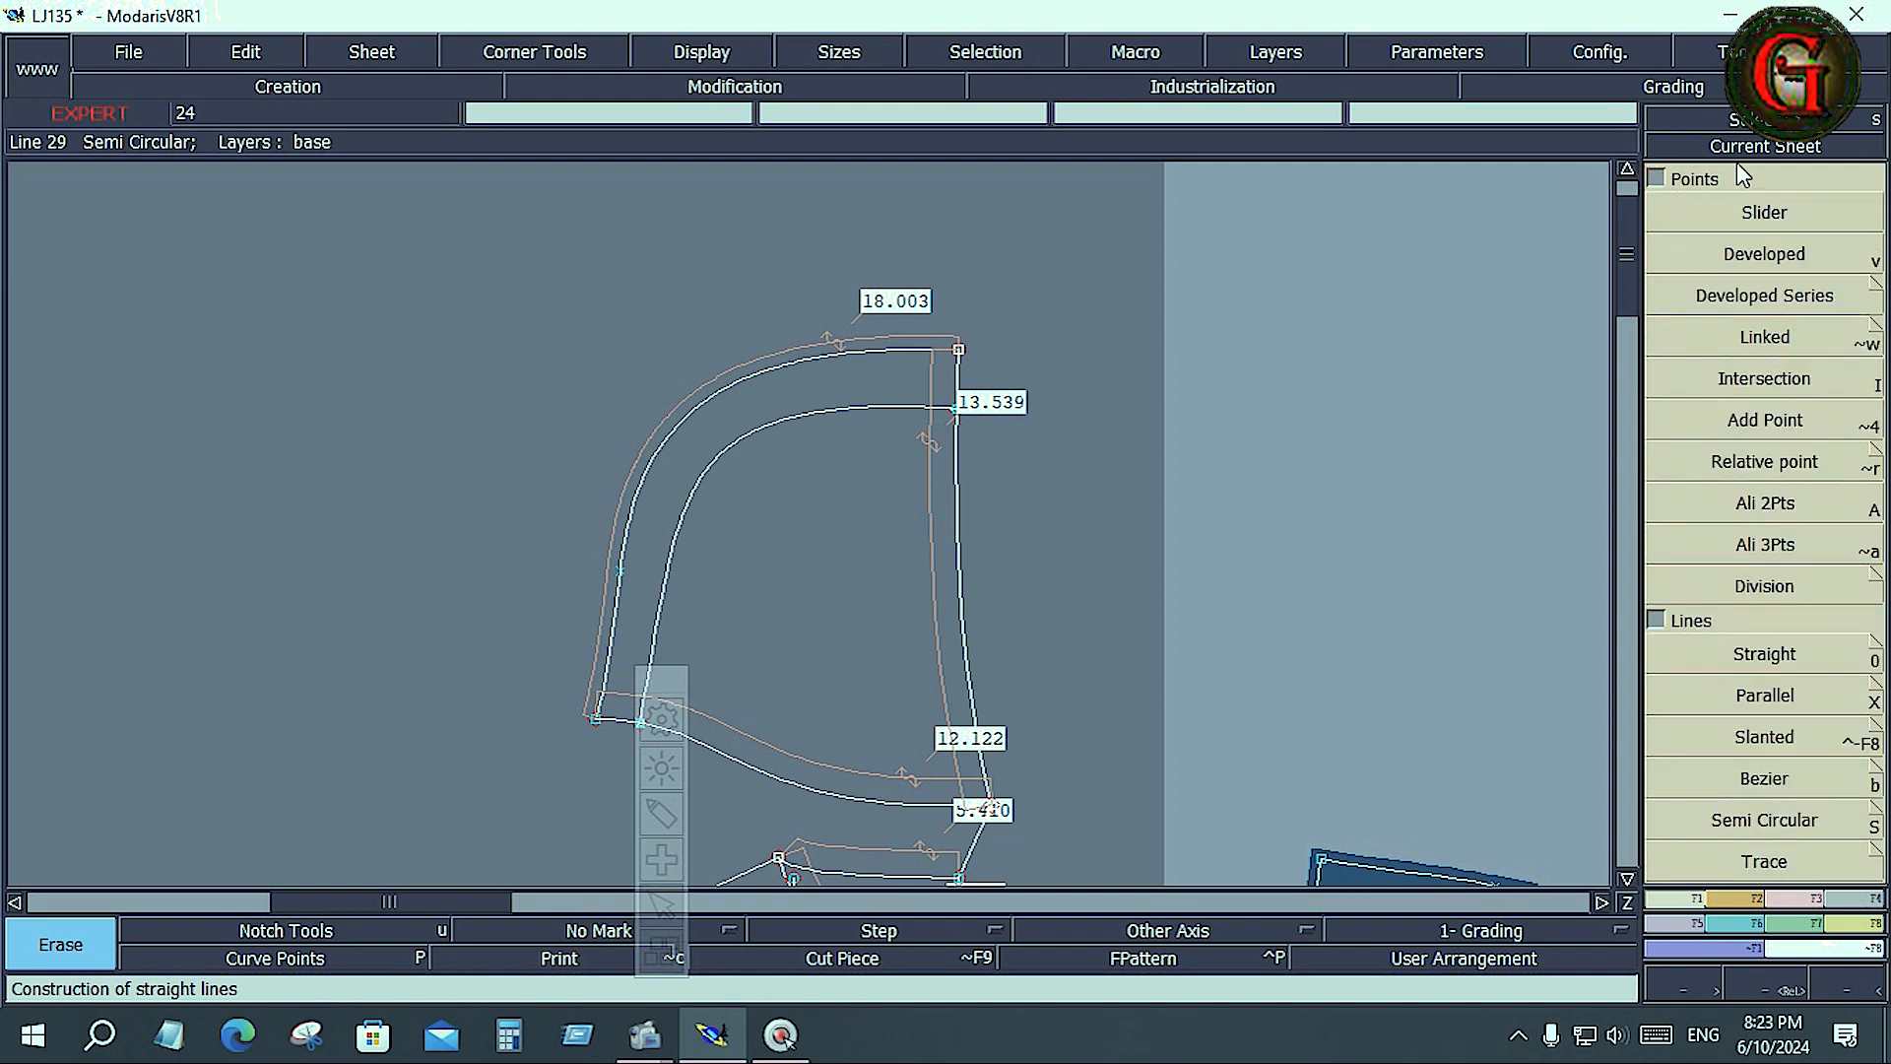
left_click(1785, 899)
left_click(1794, 185)
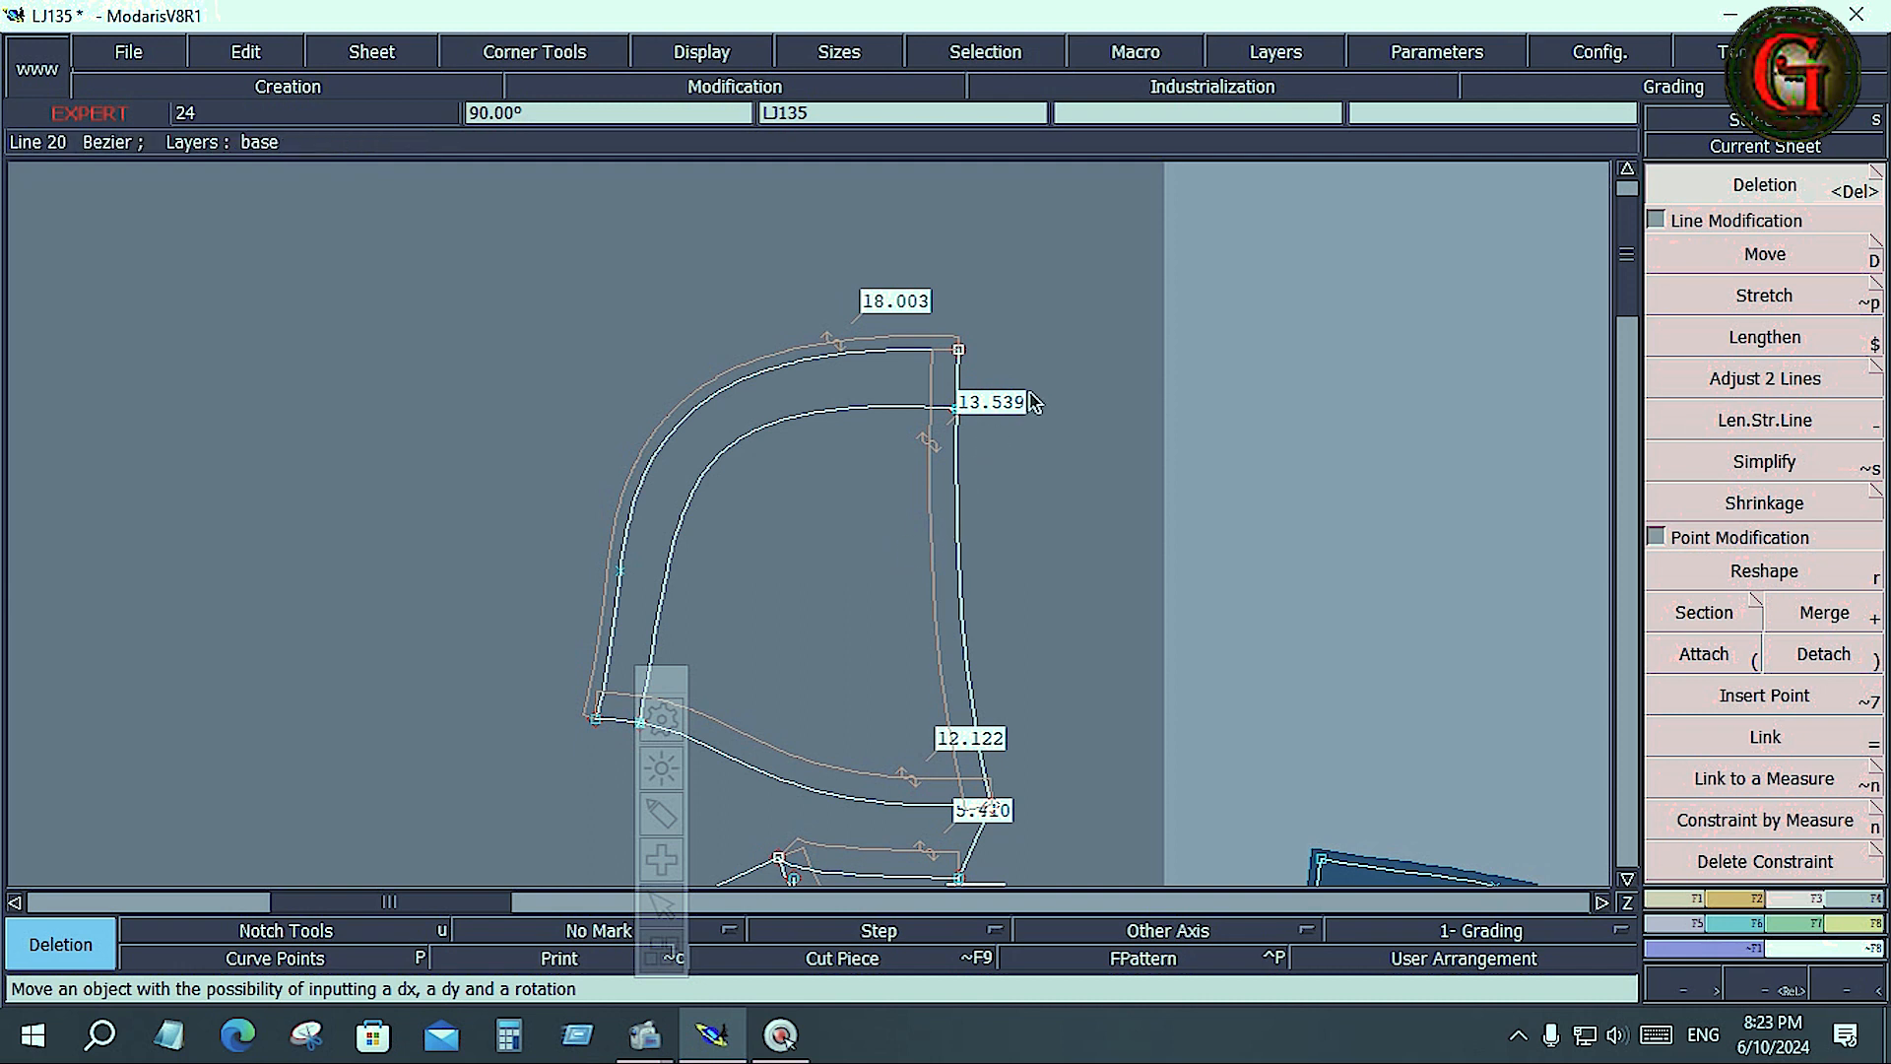
left_click(957, 523)
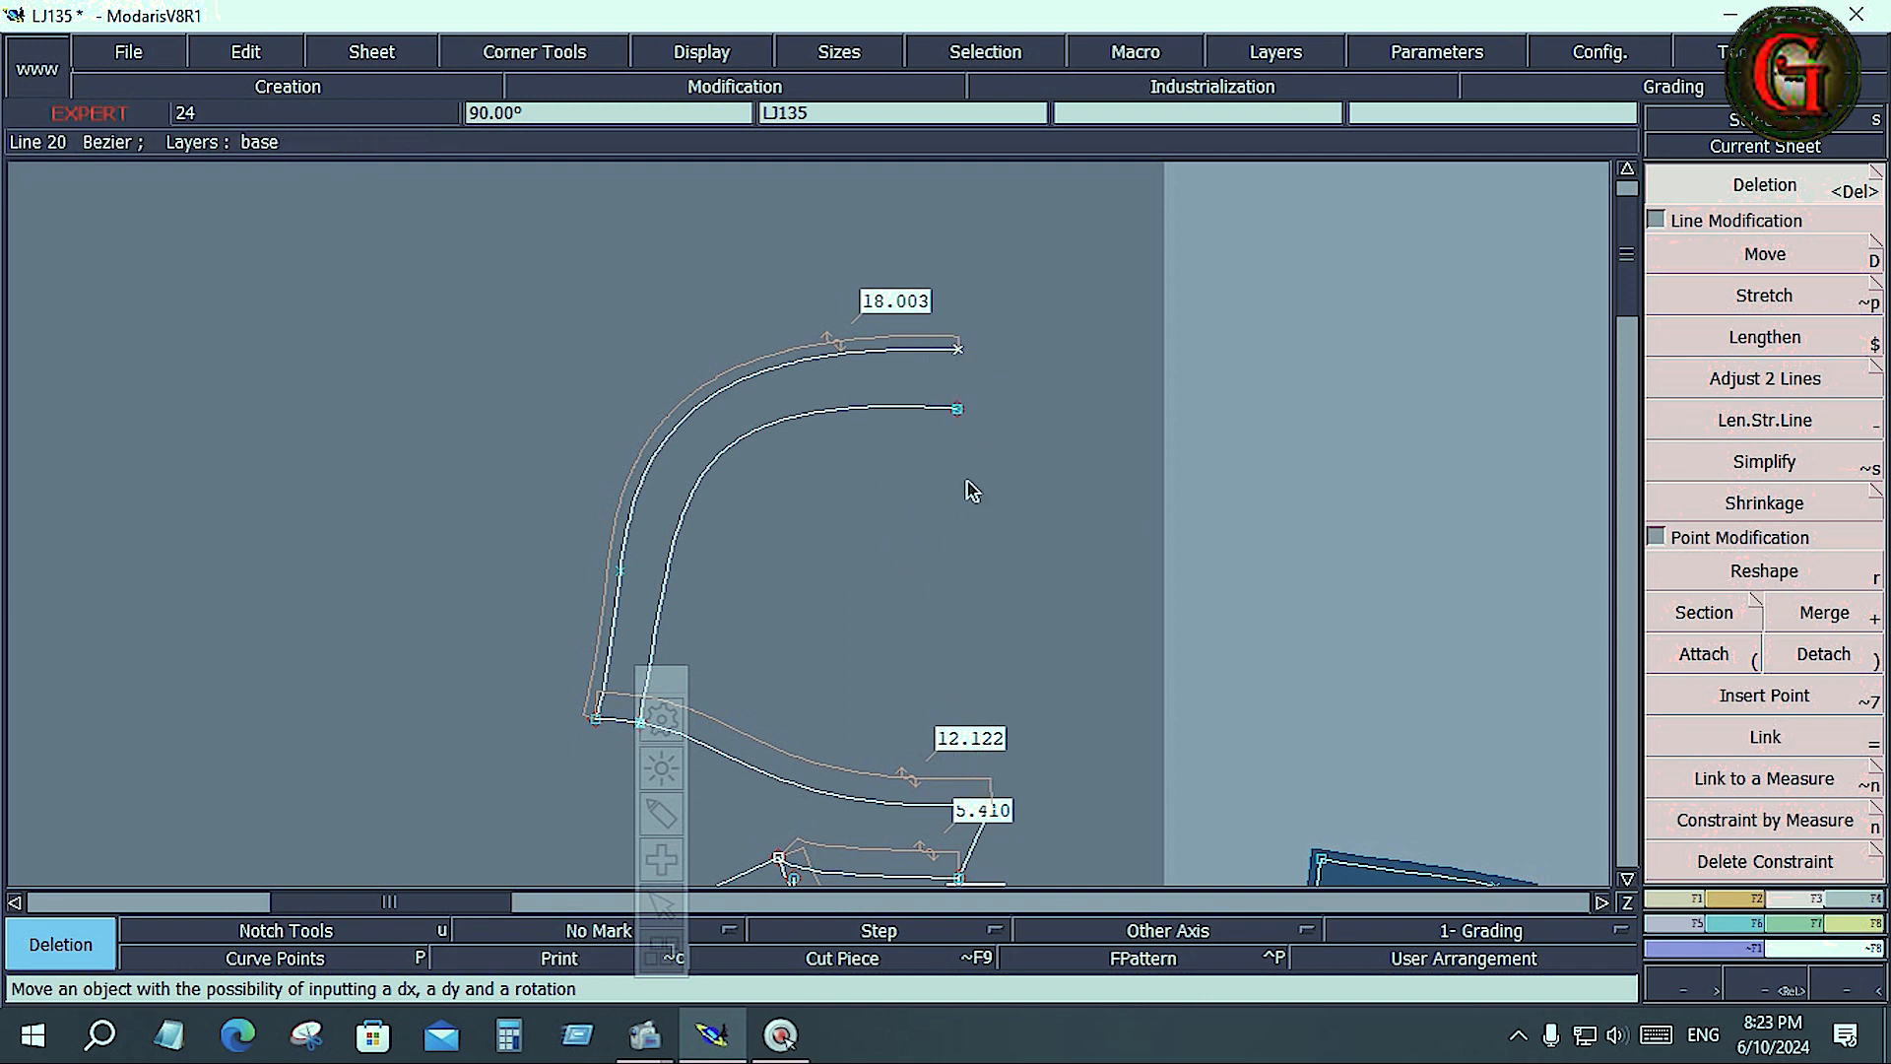
Step: Erase the points at the upper end of the hood's inner curve
left_click(1271, 51)
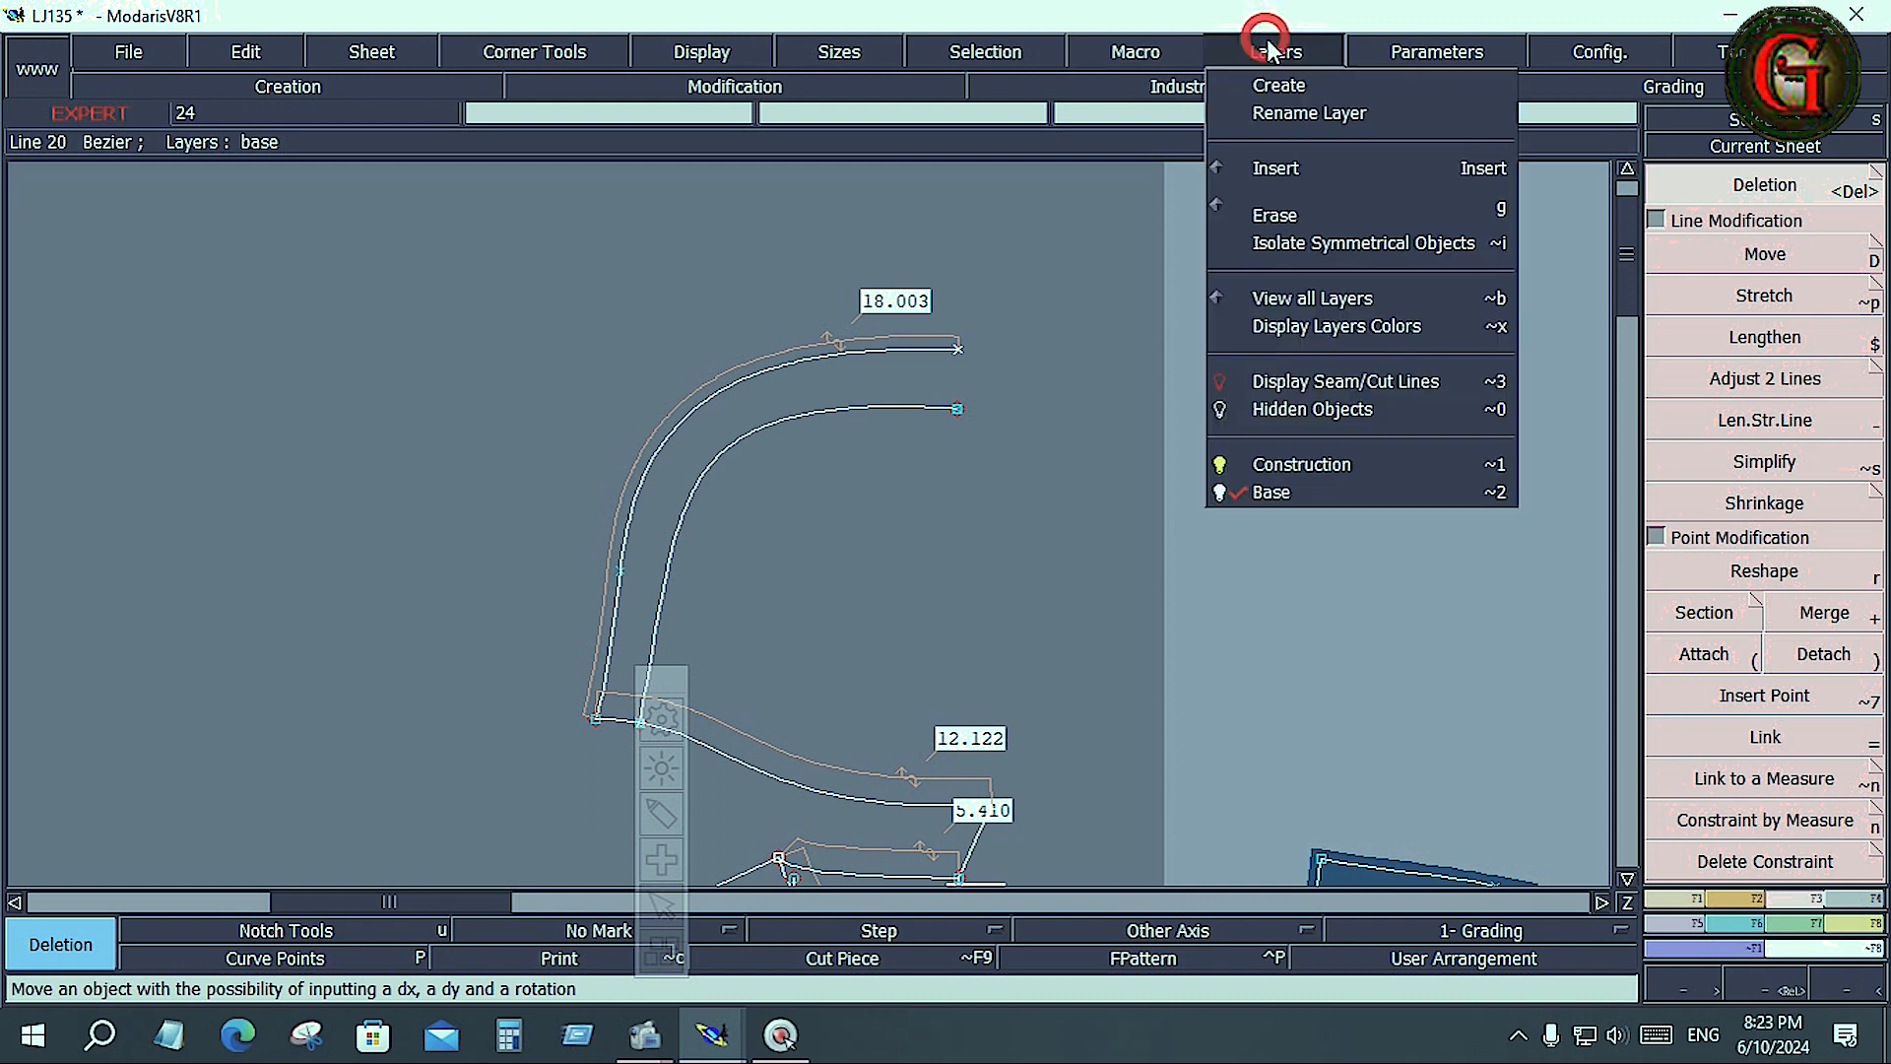
left_click(1279, 207)
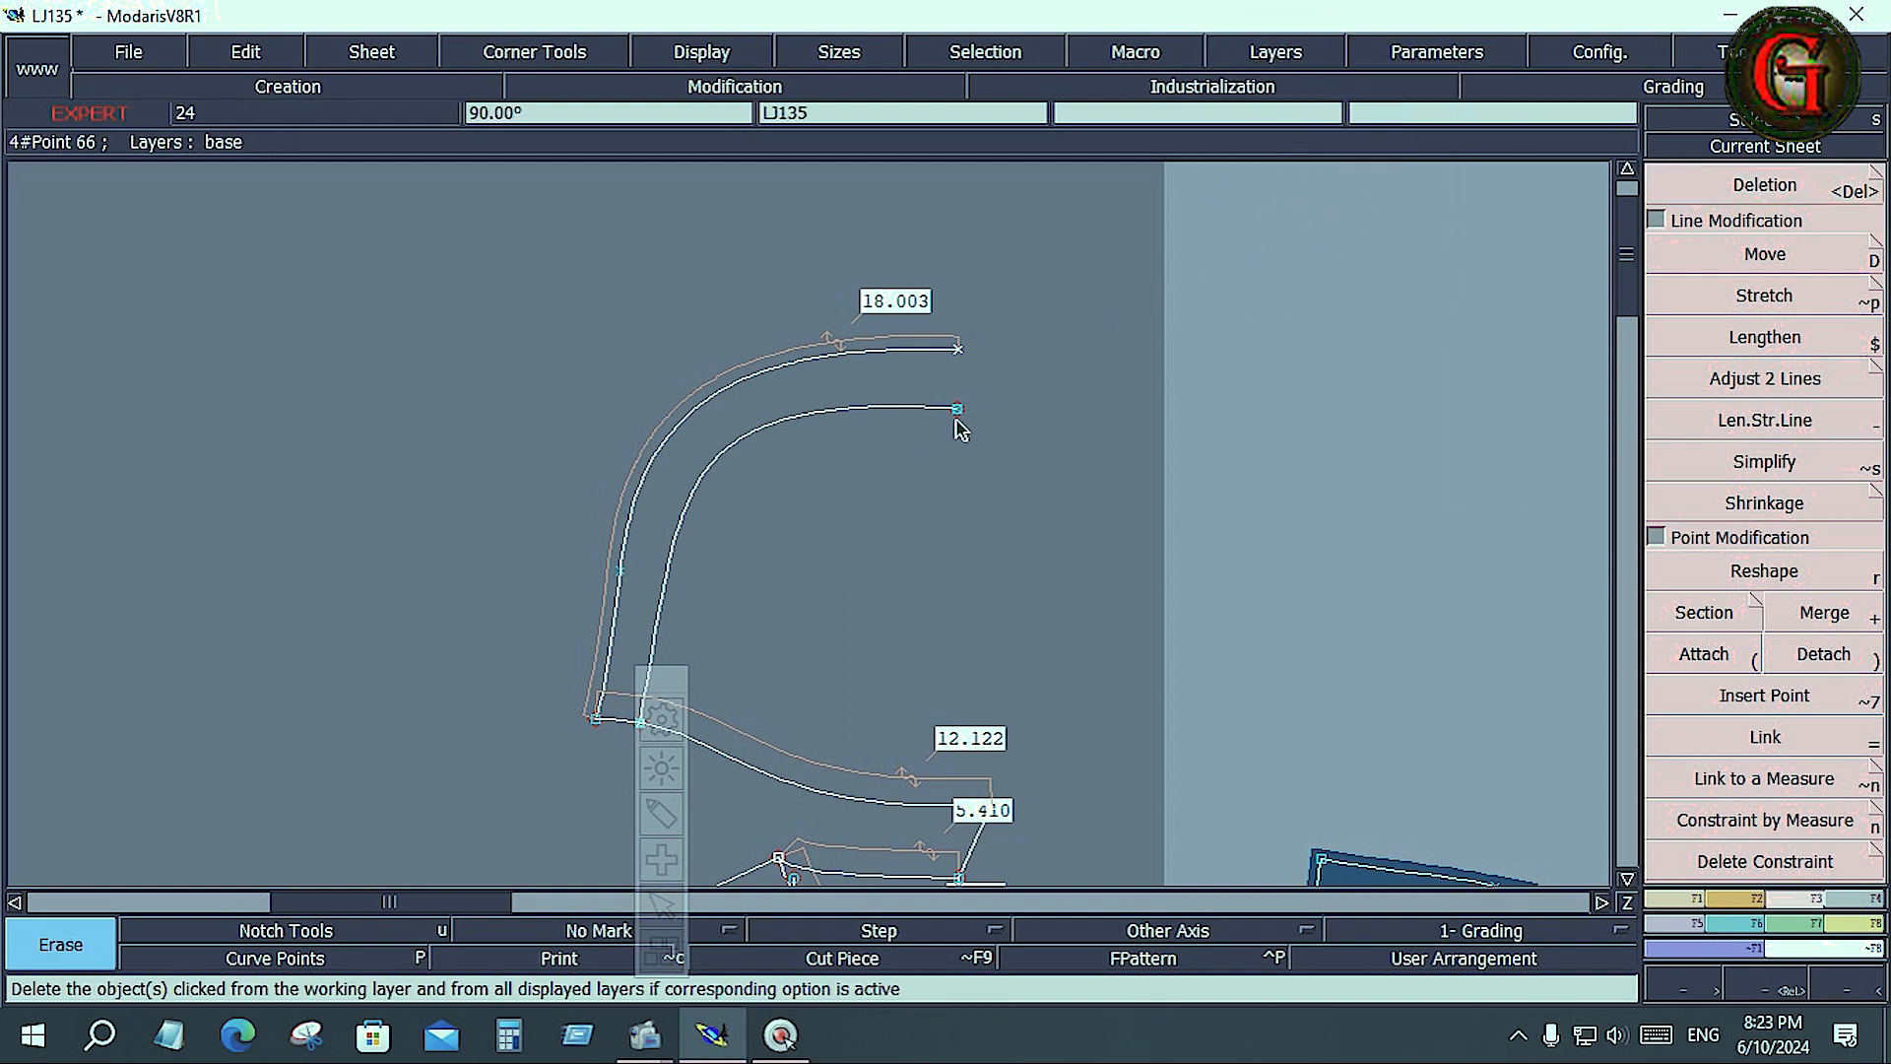
left_click(957, 414)
left_click(958, 419)
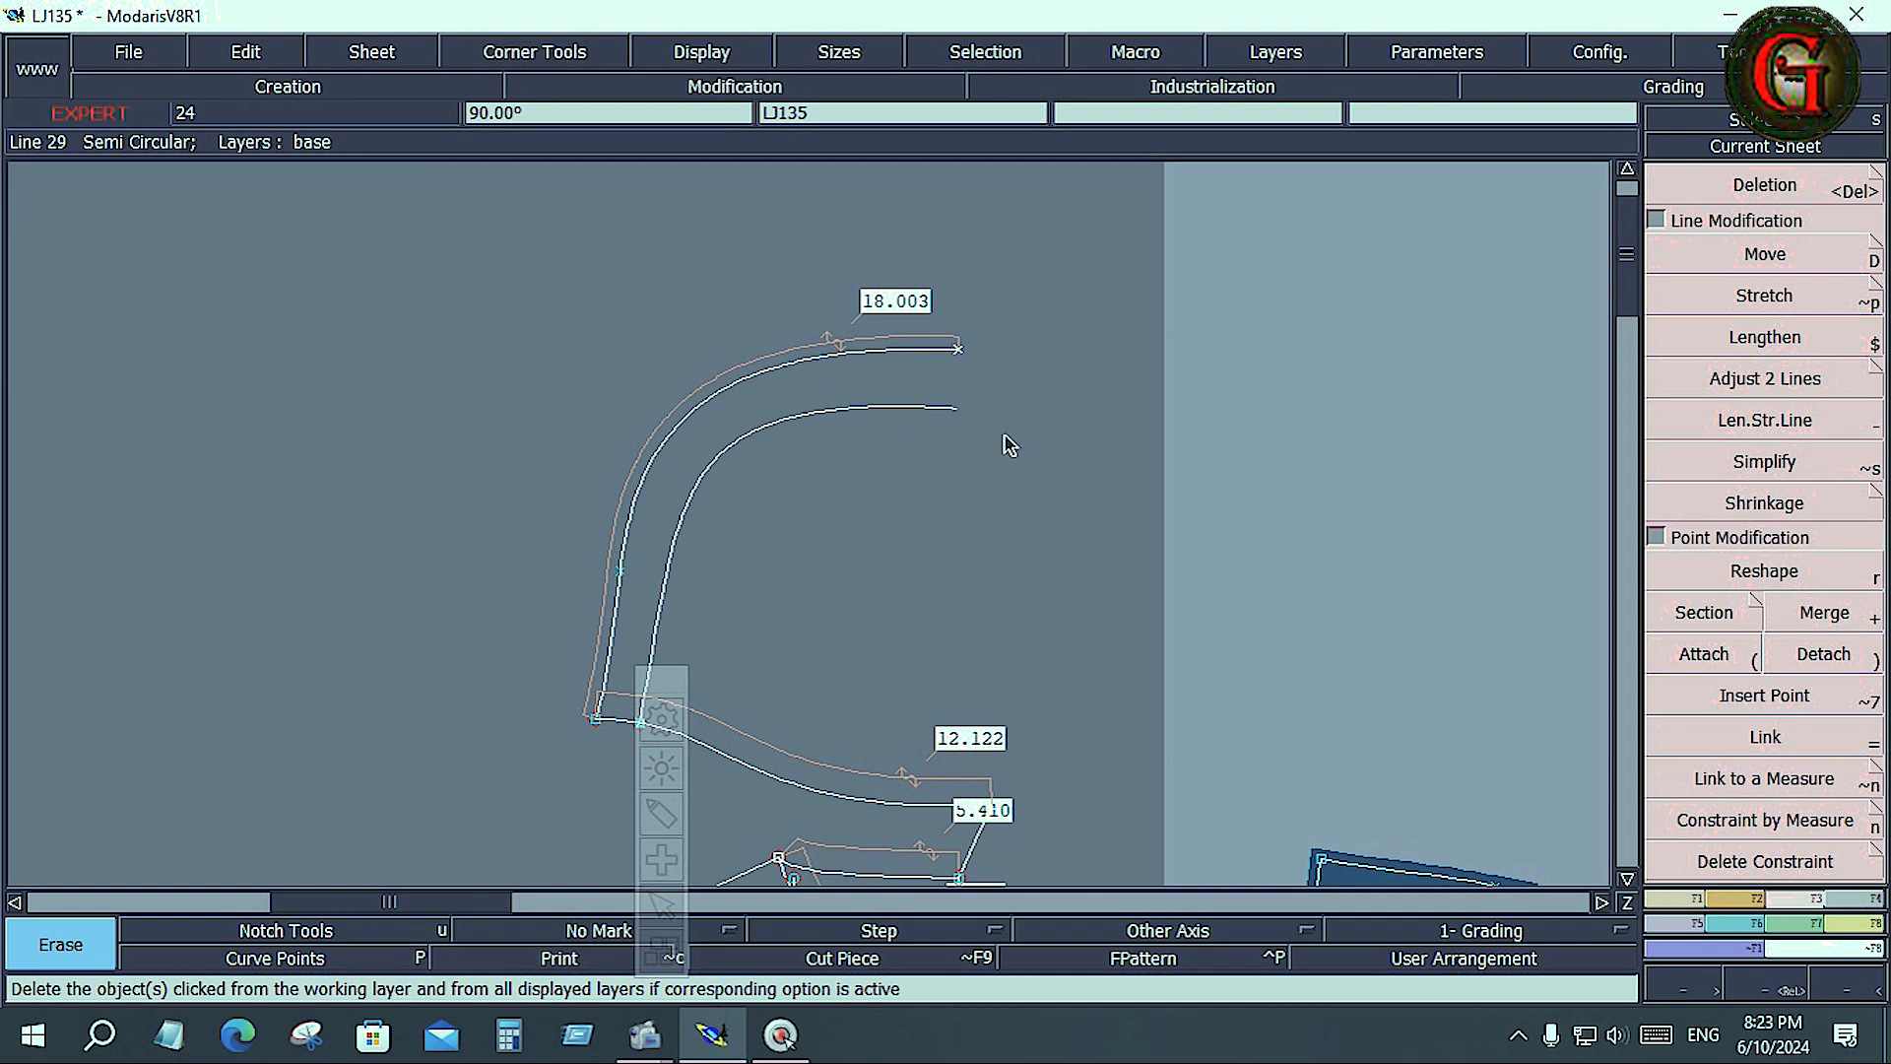
Step: Undo the point erasures and the line deletion on the hood
key("ctrl+z")
key("ctrl+z")
key("ctrl+z")
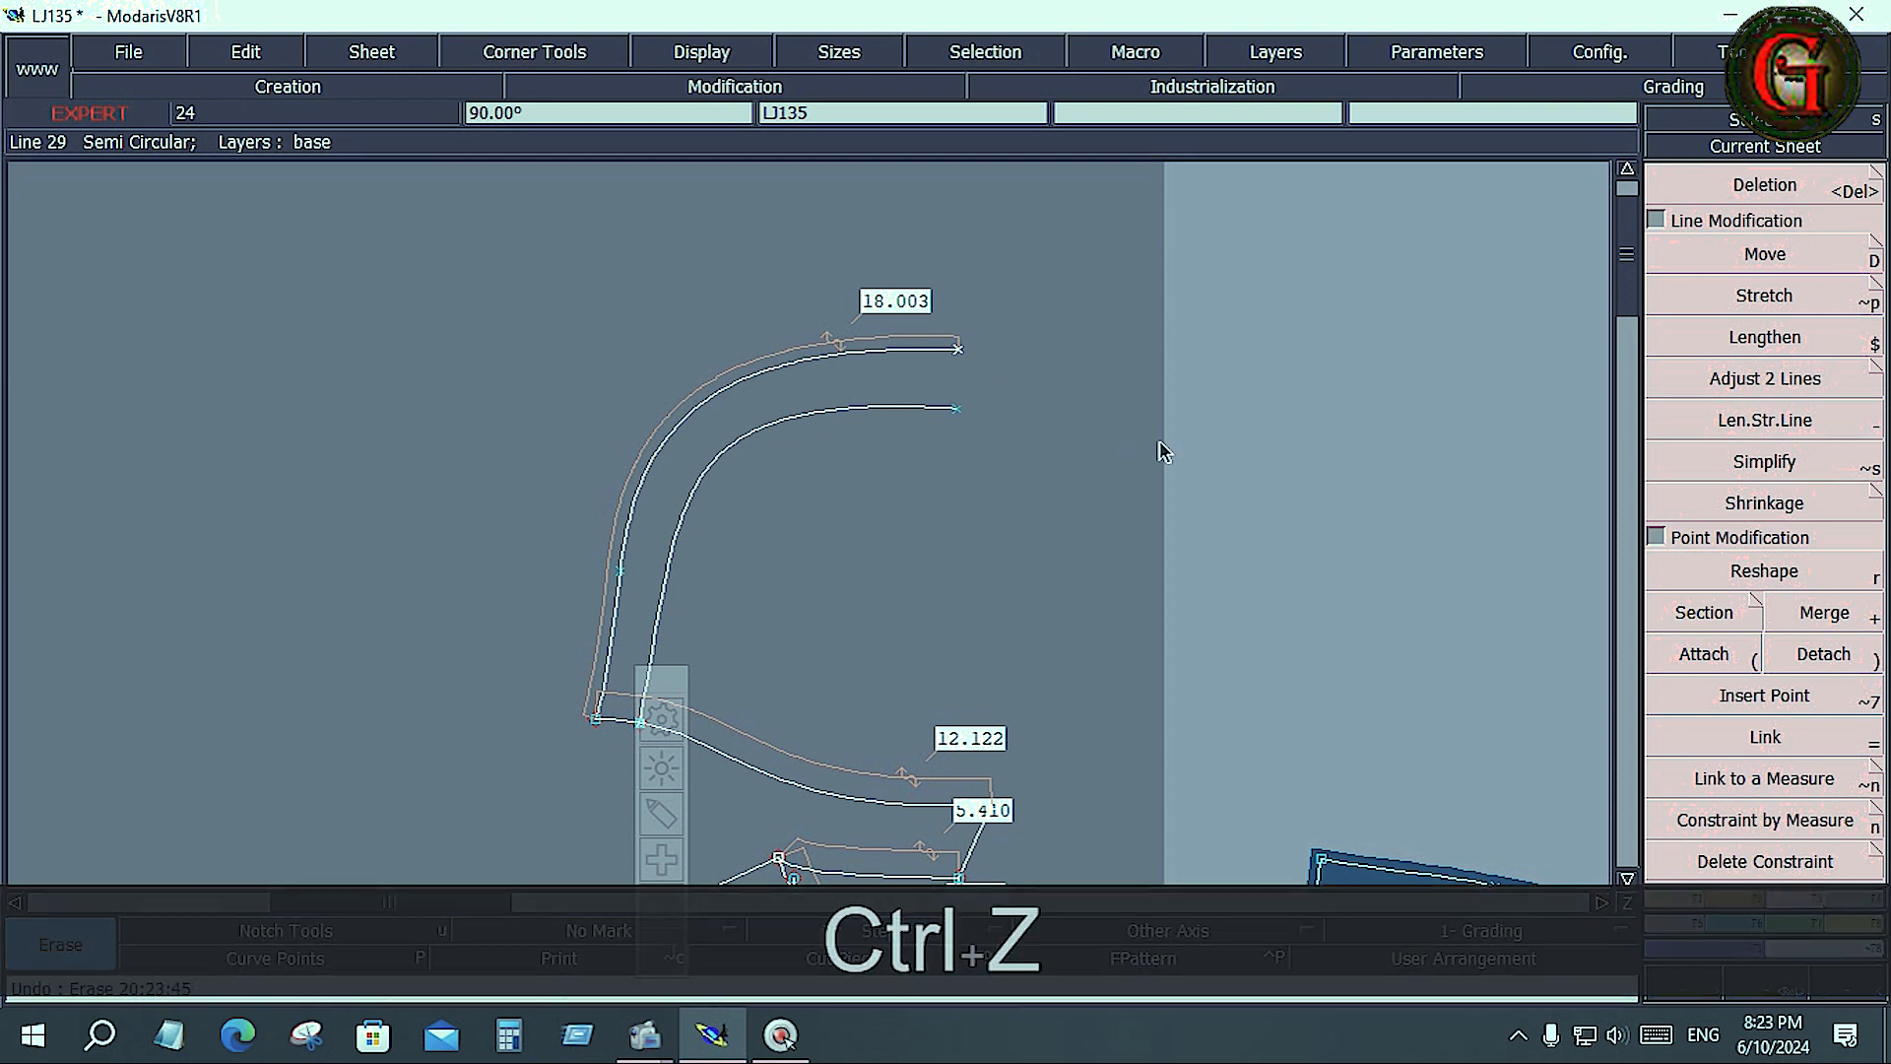
key("ctrl+z")
key("ctrl+z")
key("ctrl+z")
key("ctrl+z")
key("ctrl+z")
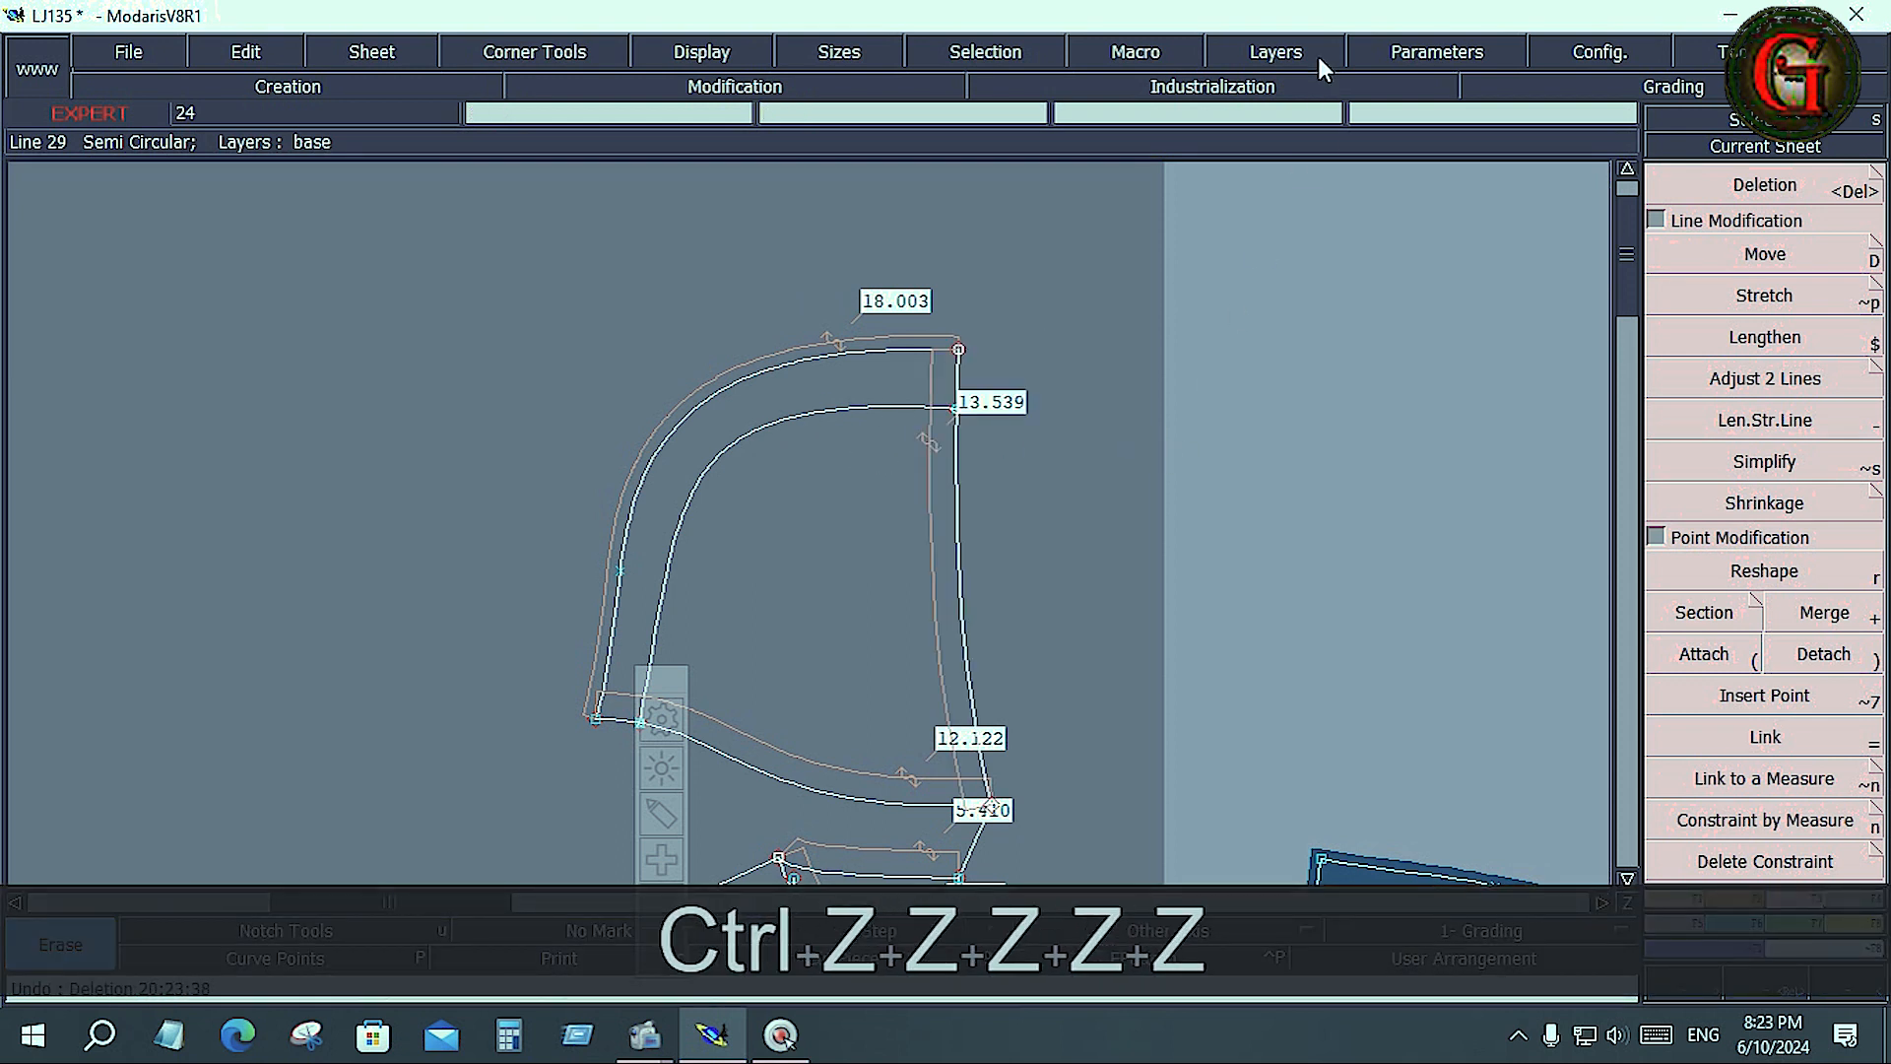
key("ctrl+z")
key("ctrl+z")
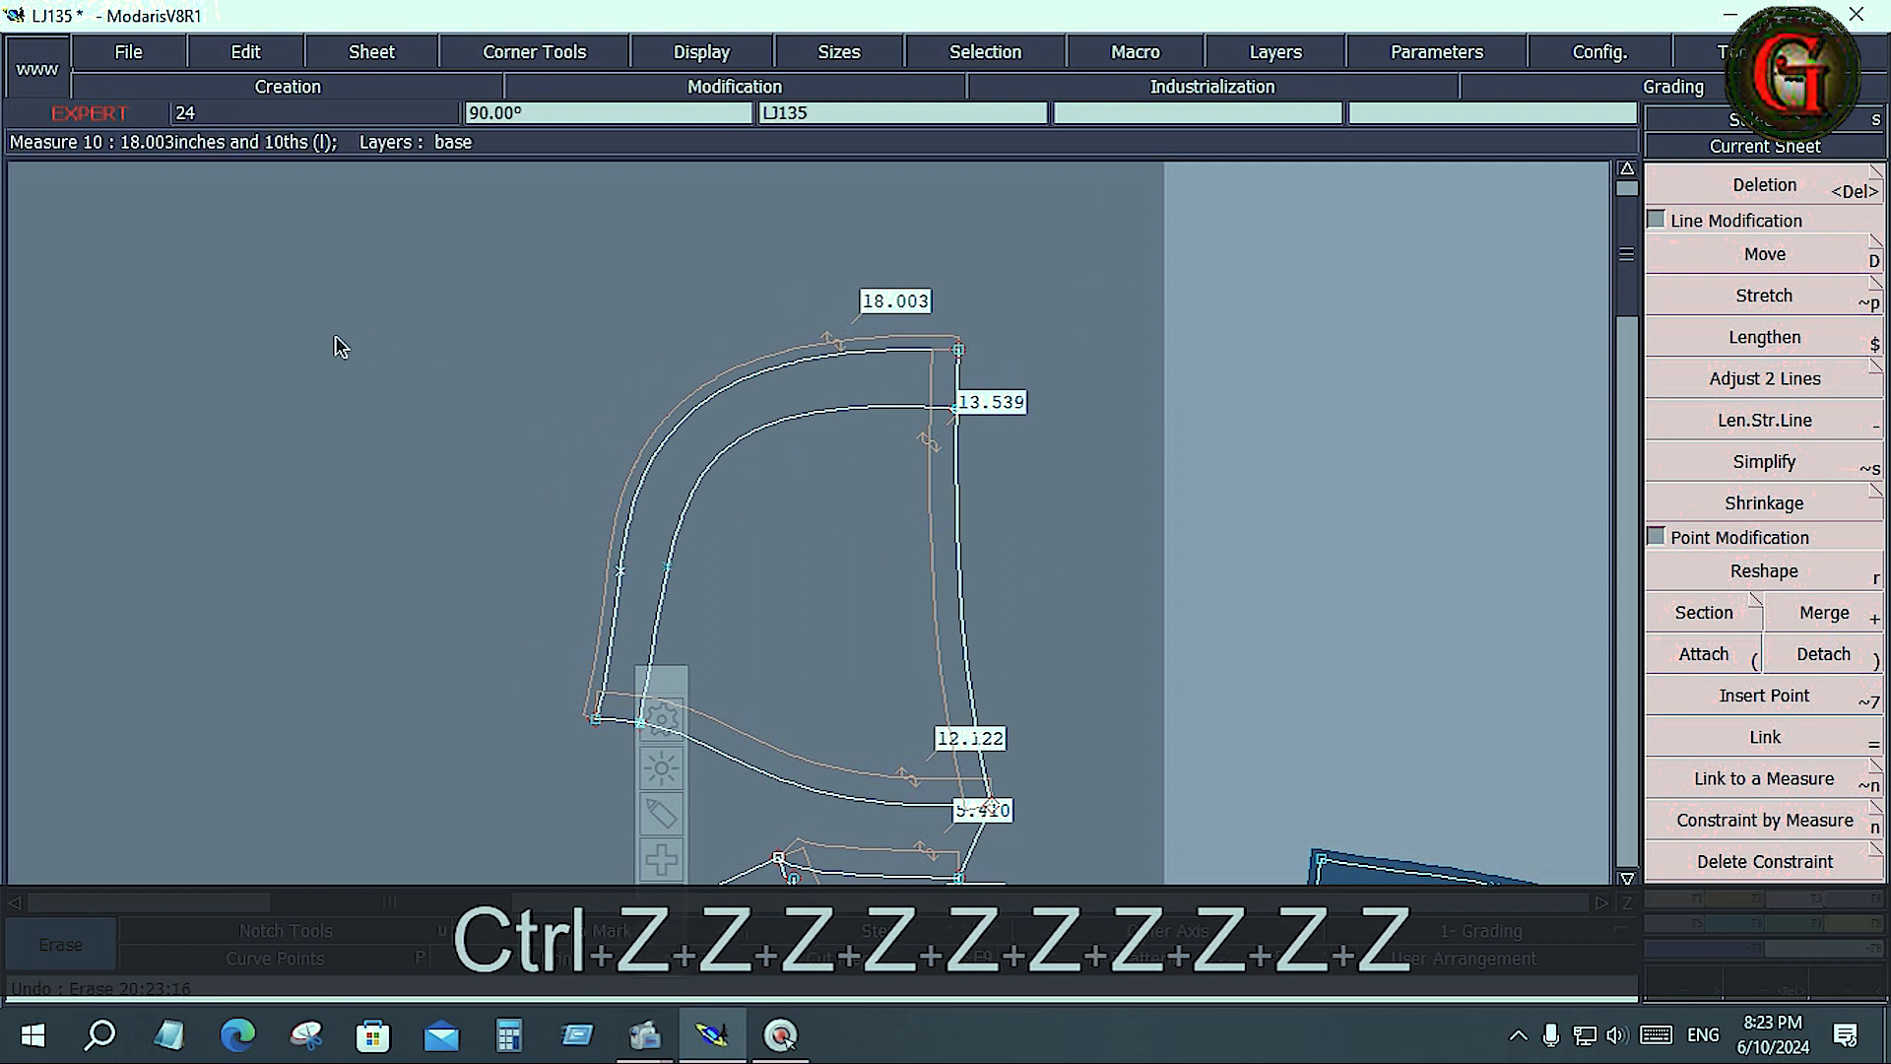
Step: Draw a nearly horizontal two-point Bezier line in the empty area beside the hood's outer curve
left_click(1675, 901)
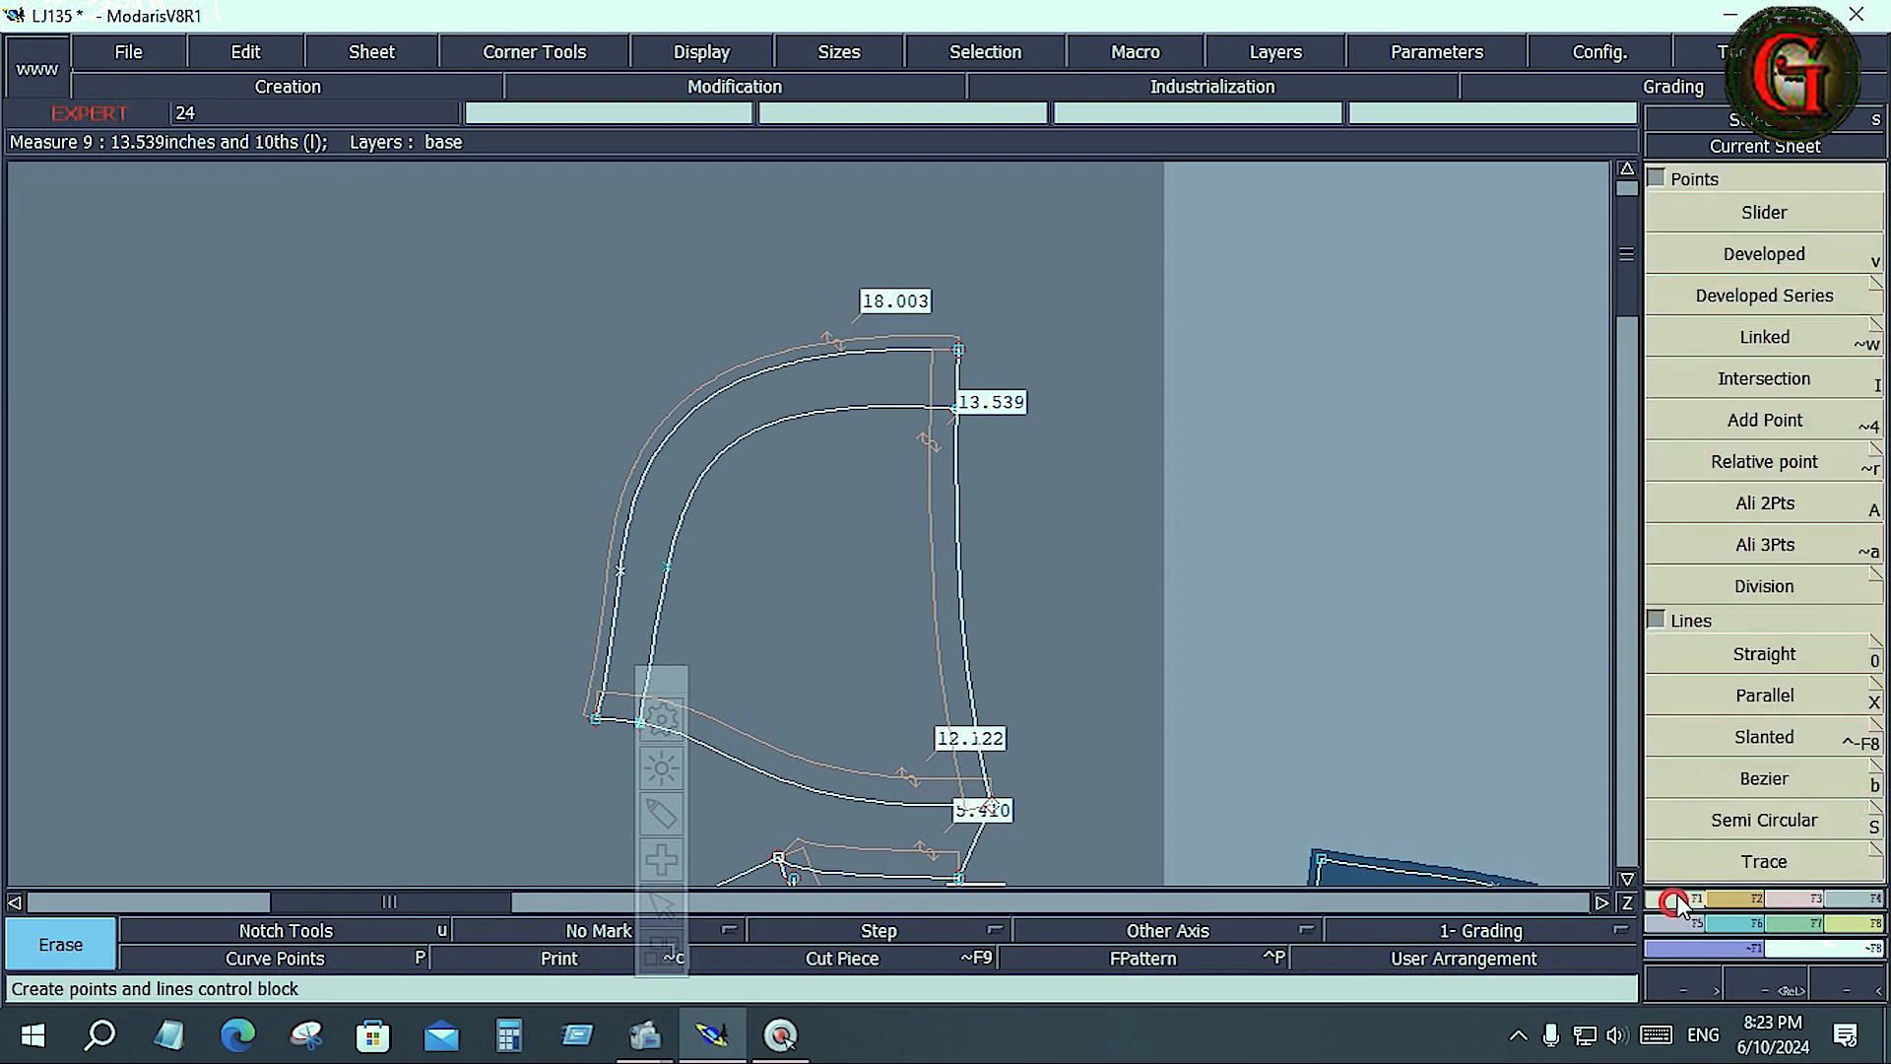
left_click(1751, 773)
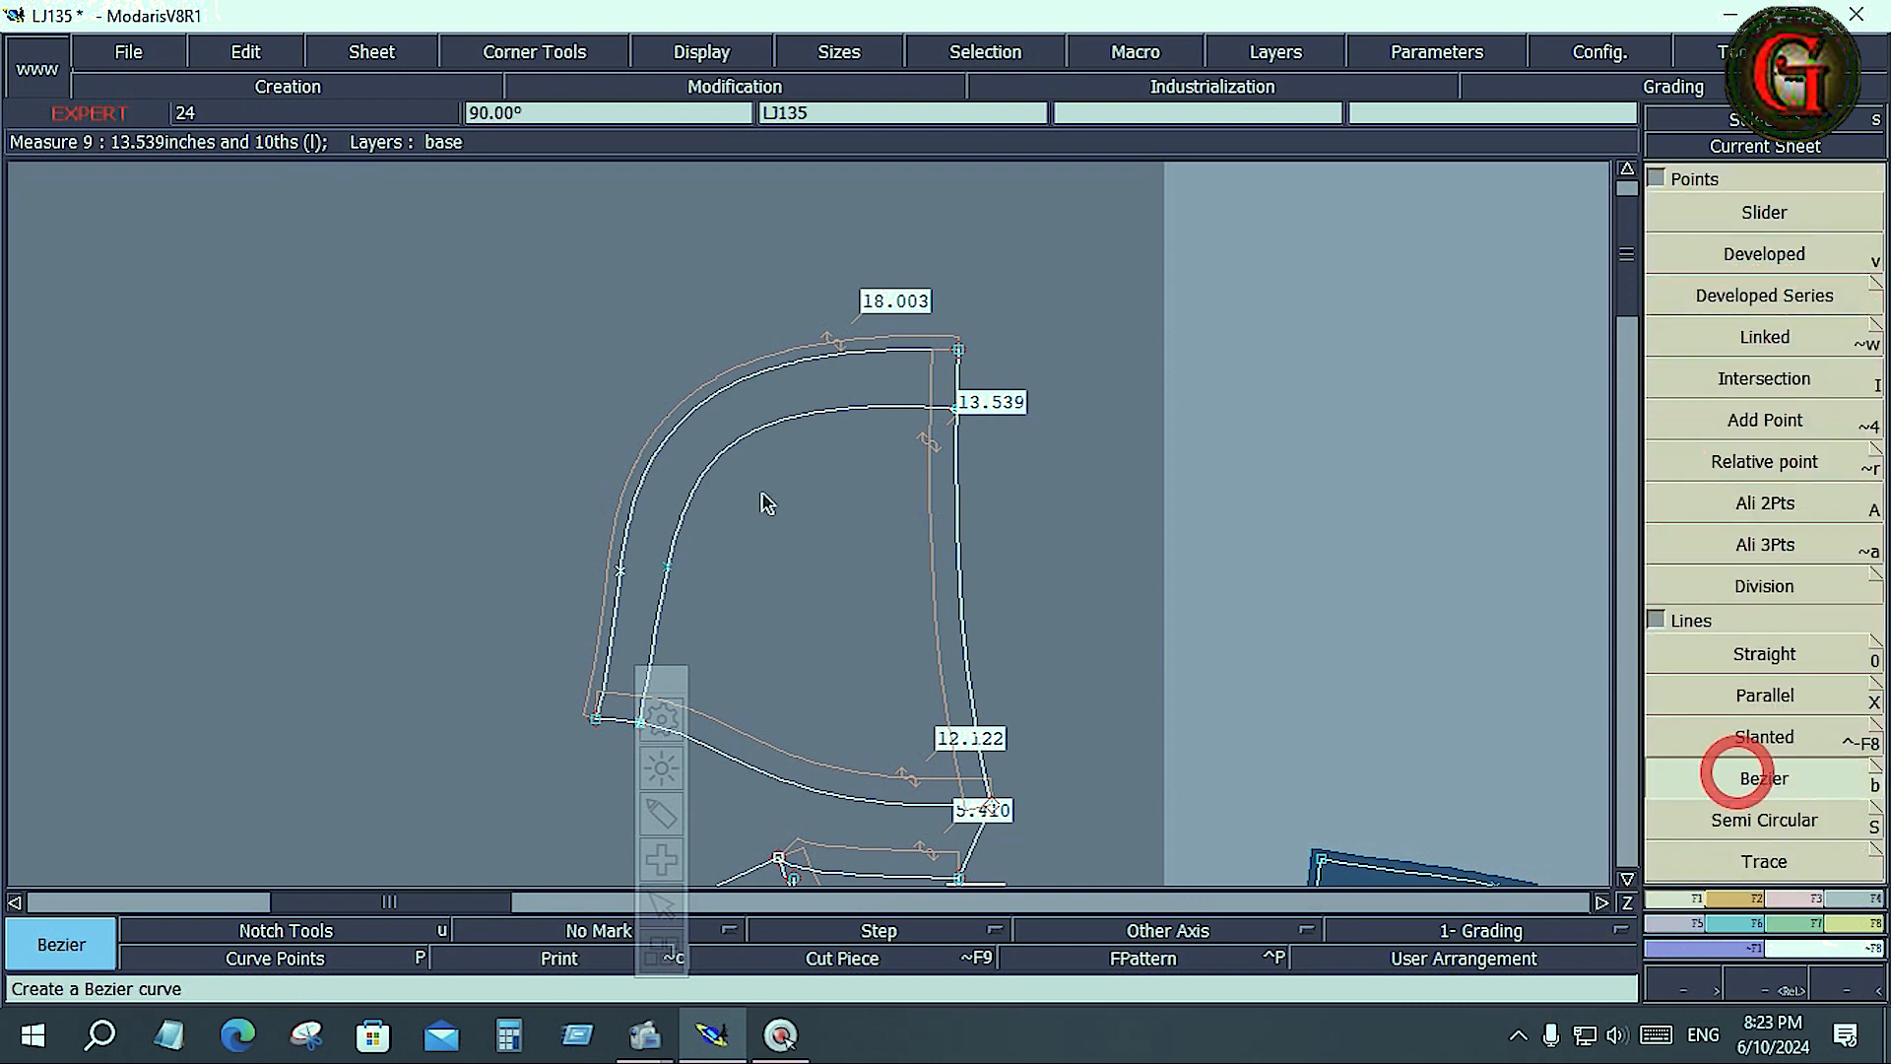
left_click(297, 297)
left_click(559, 304)
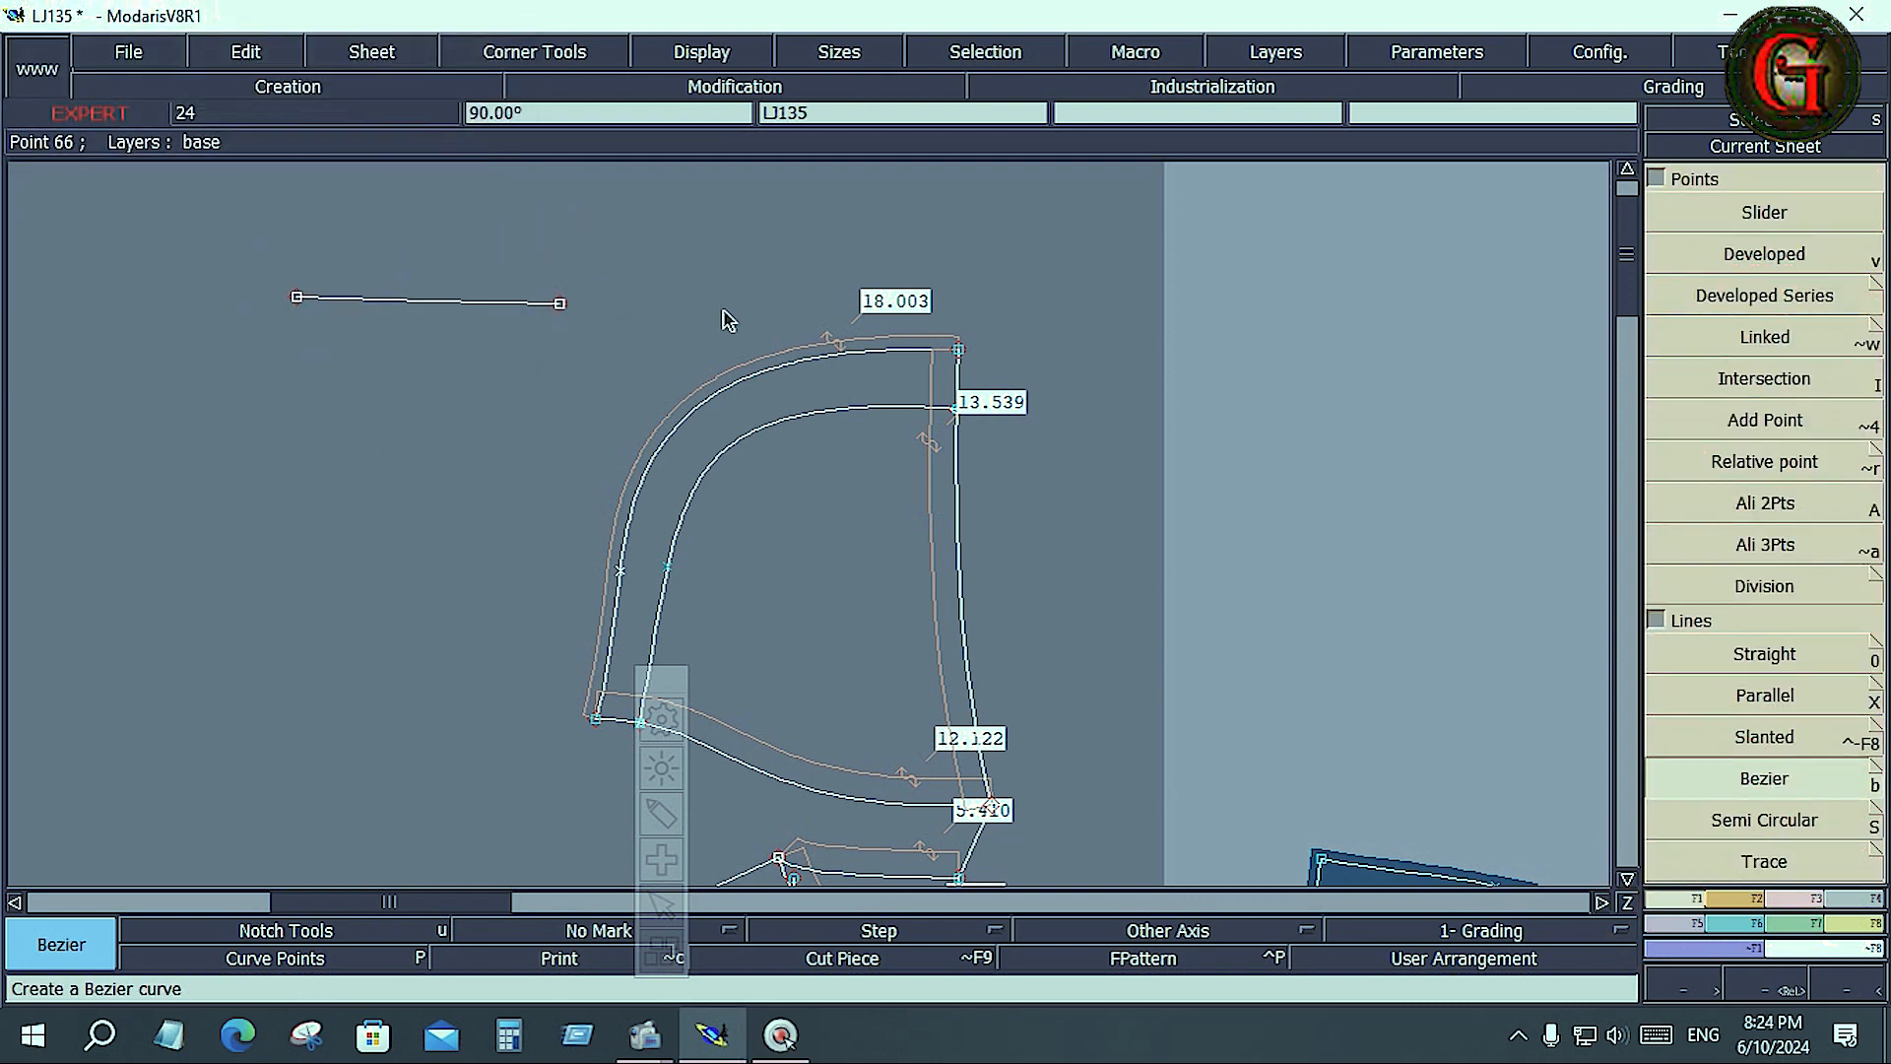
Step: Remove the Bezier line and its two end points beside the hood with the layer Erase command
left_click(1276, 51)
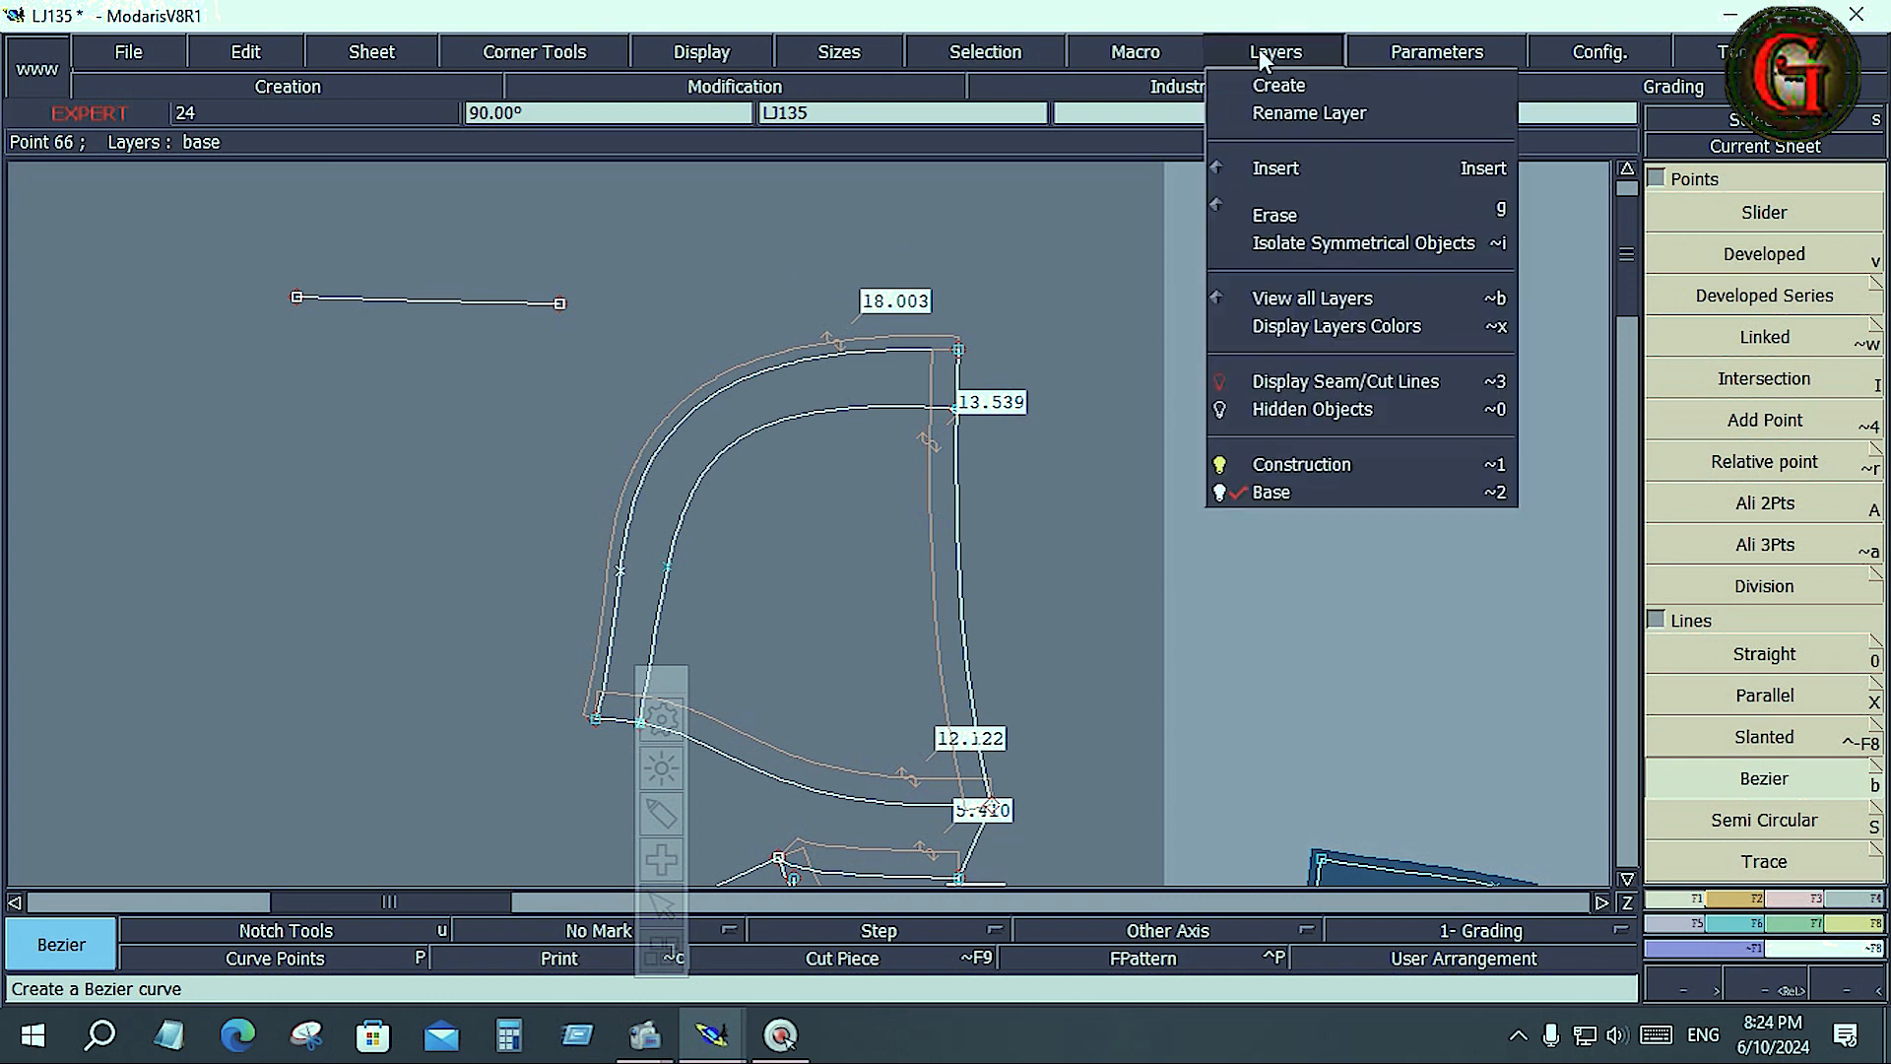
left_click(1263, 209)
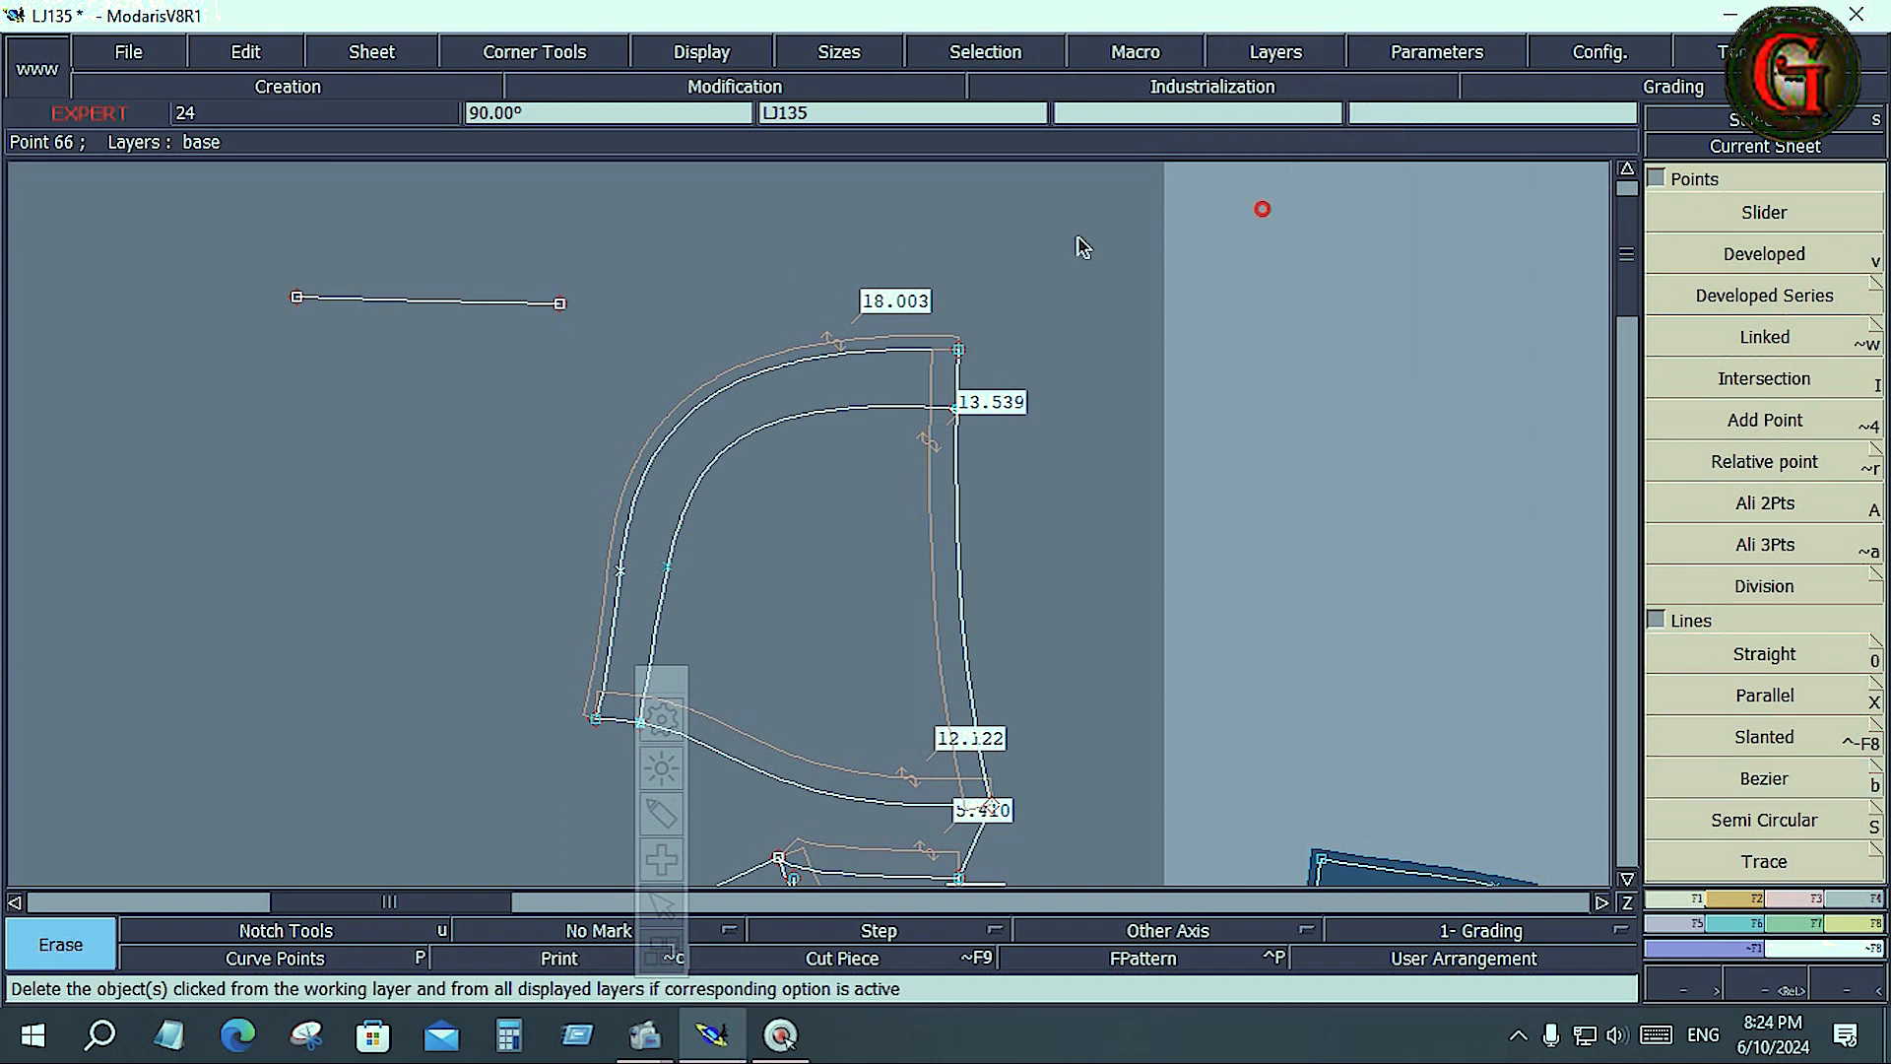
left_click(346, 301)
left_click_drag(232, 234, 670, 380)
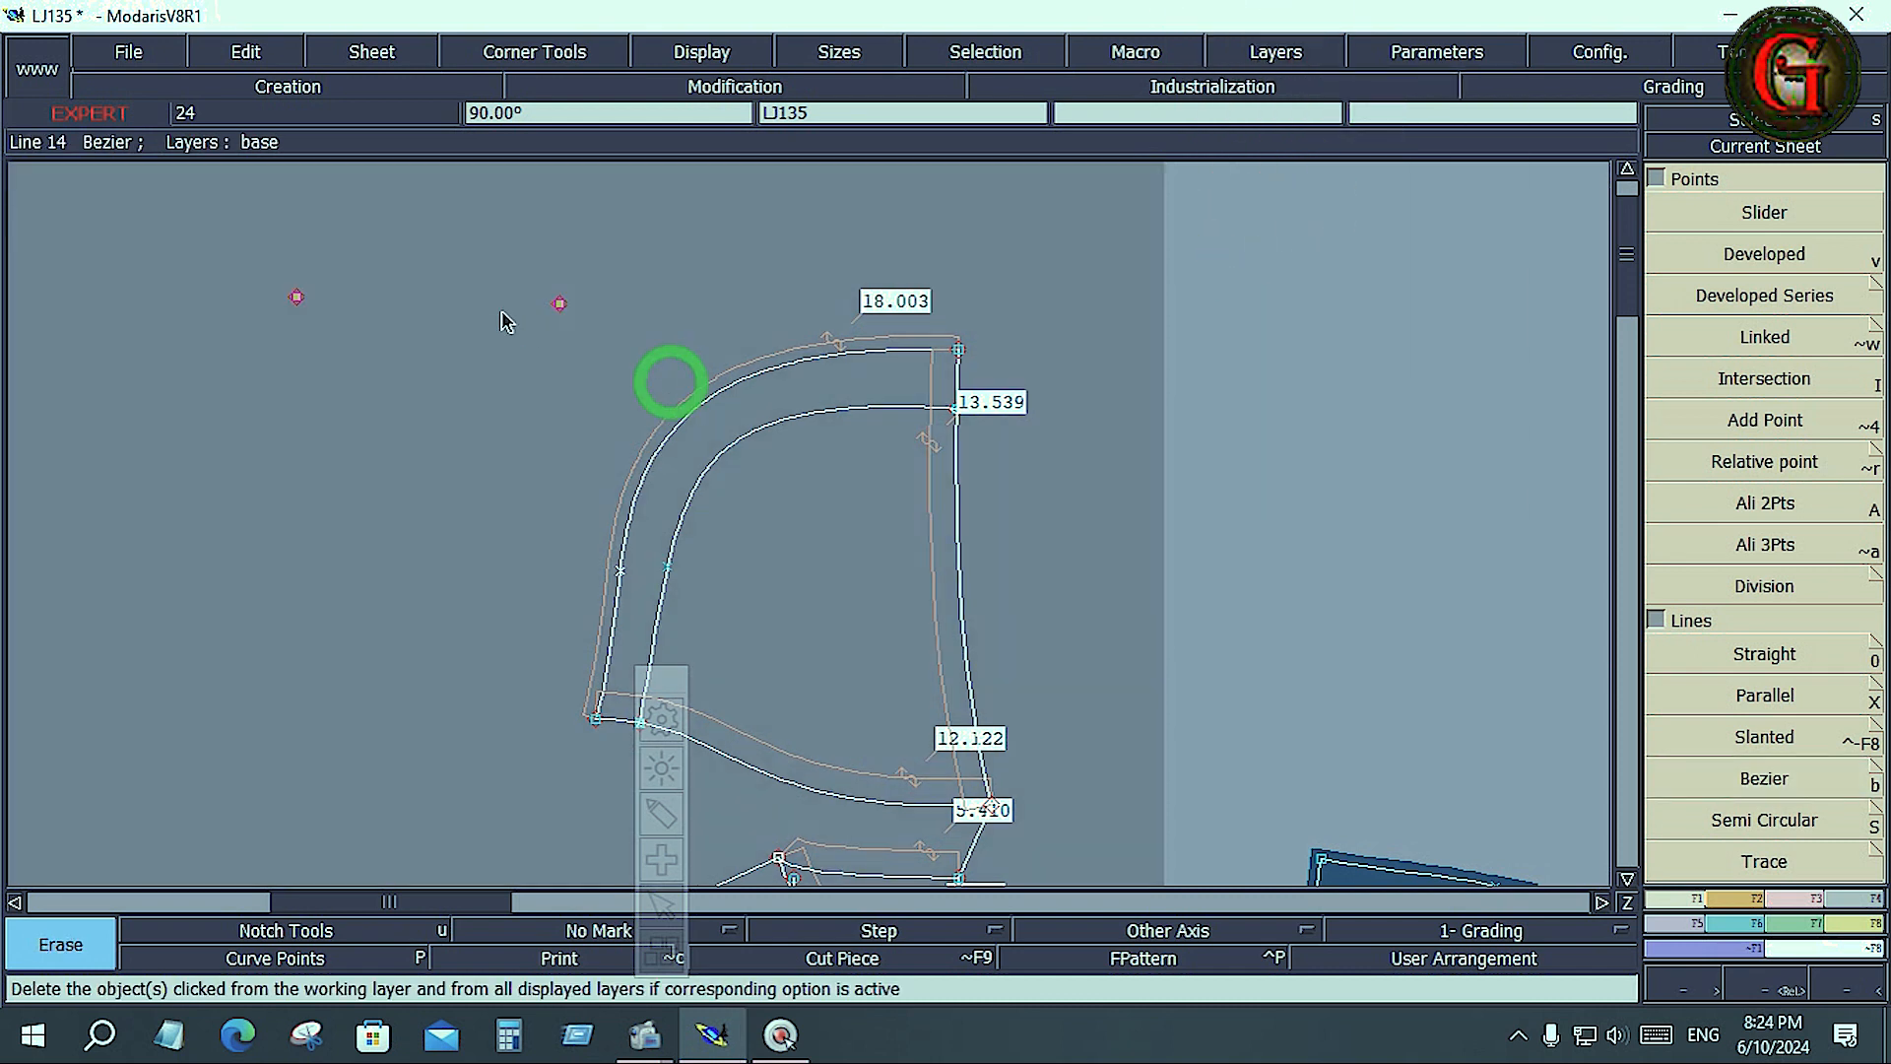
left_click(561, 304)
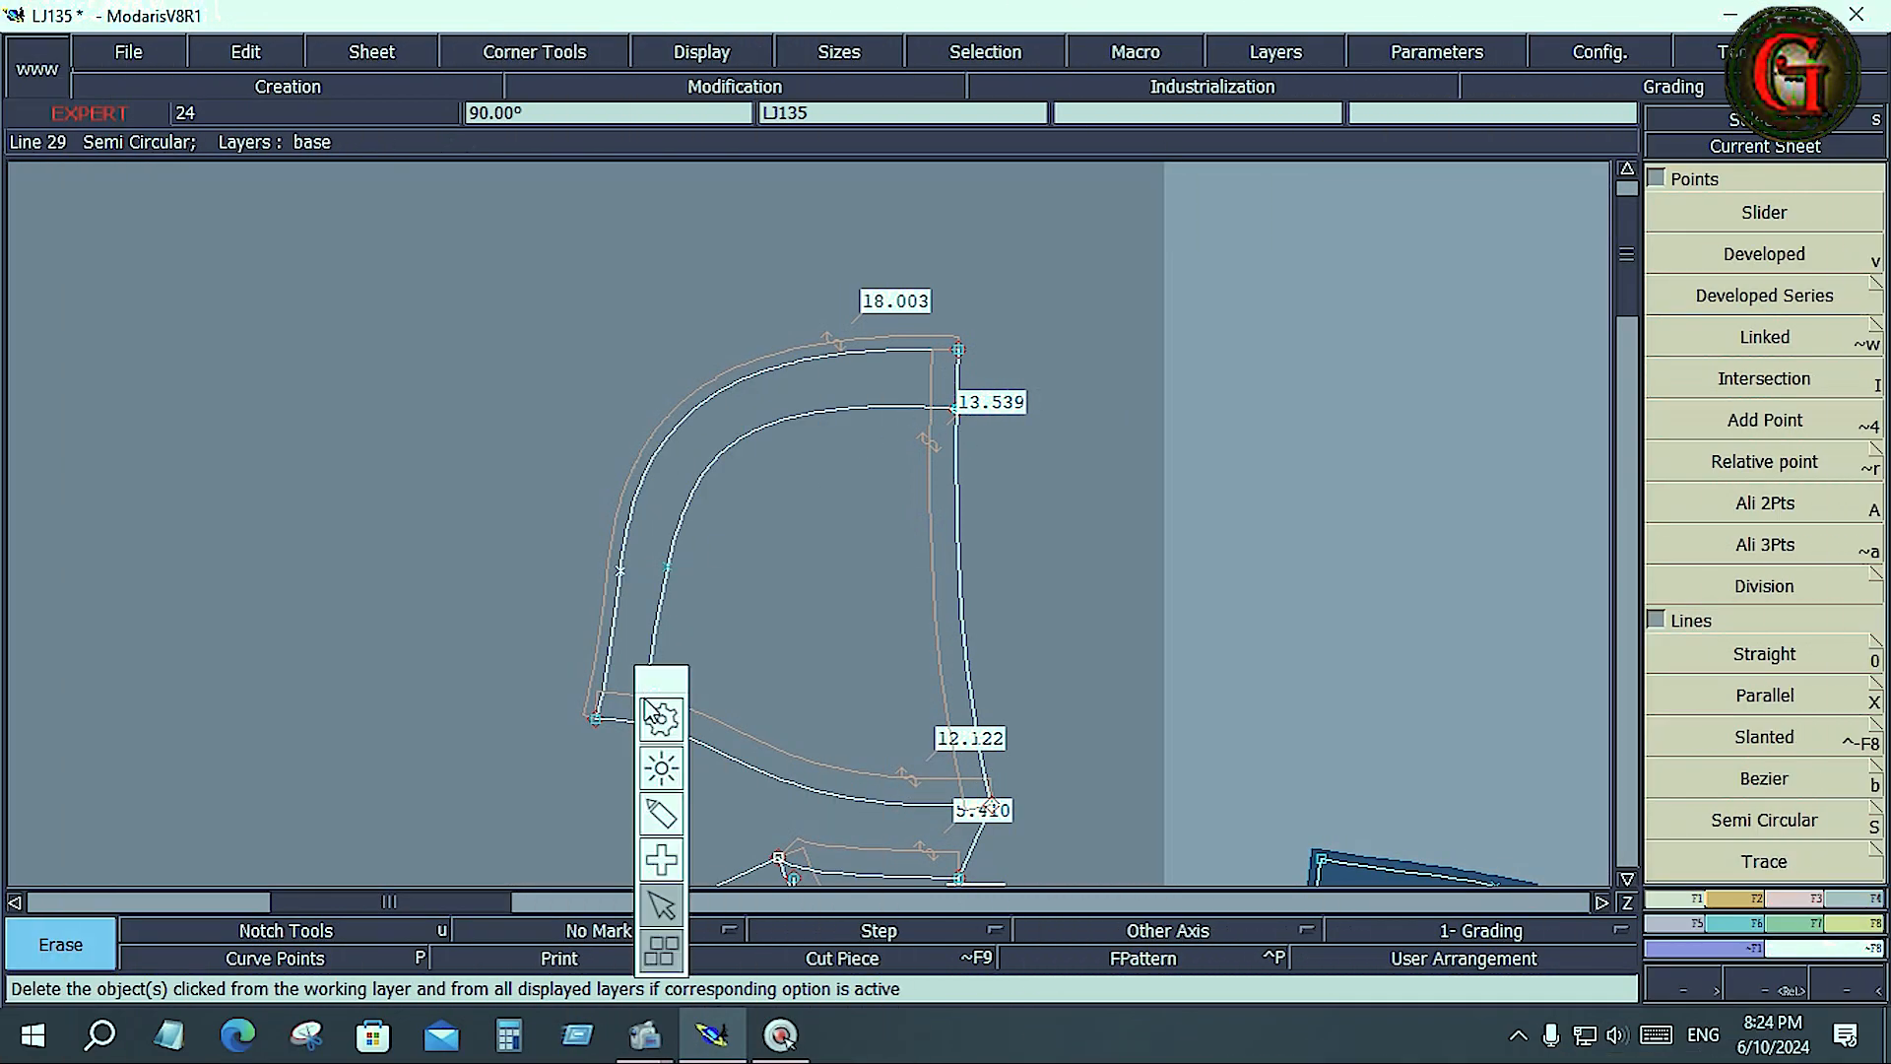
left_click(1257, 589)
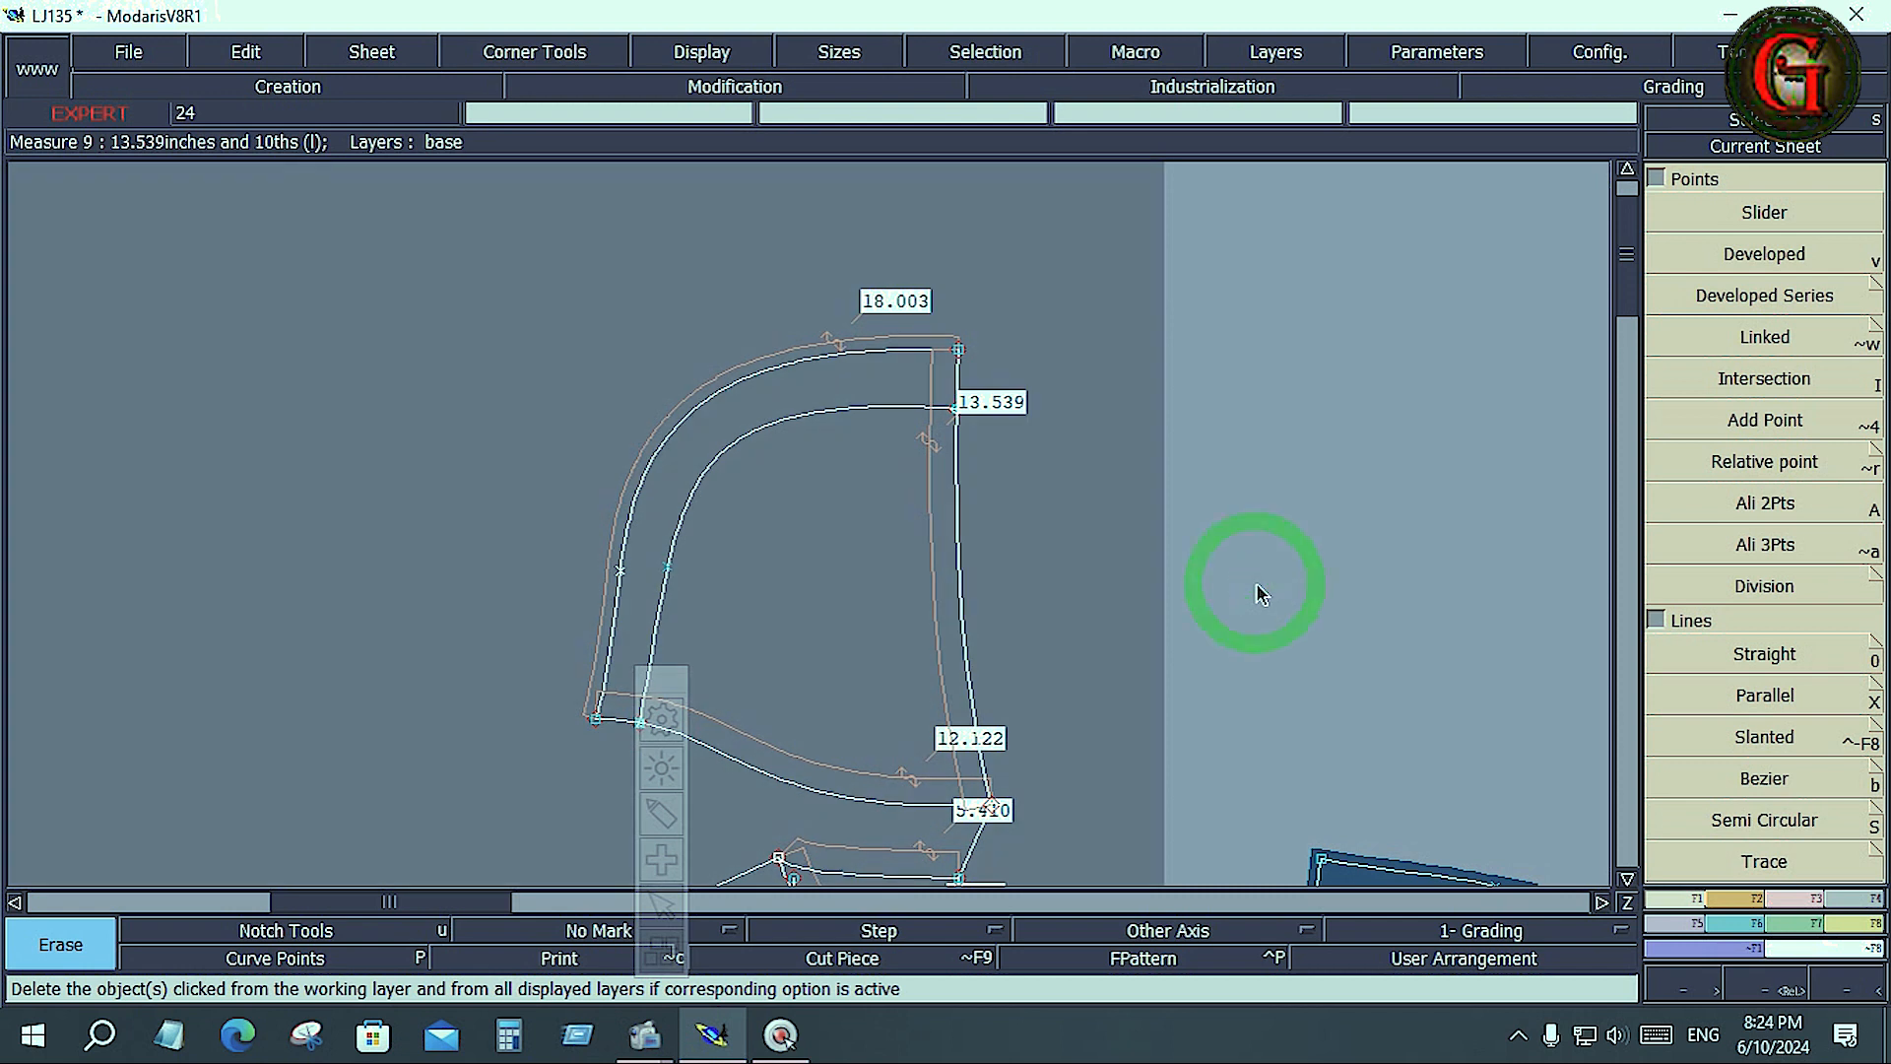
Step: Select the whole SLV 1X2 sleeve piece and remove it with the Deletion command, accepting the piece suppression
key("j")
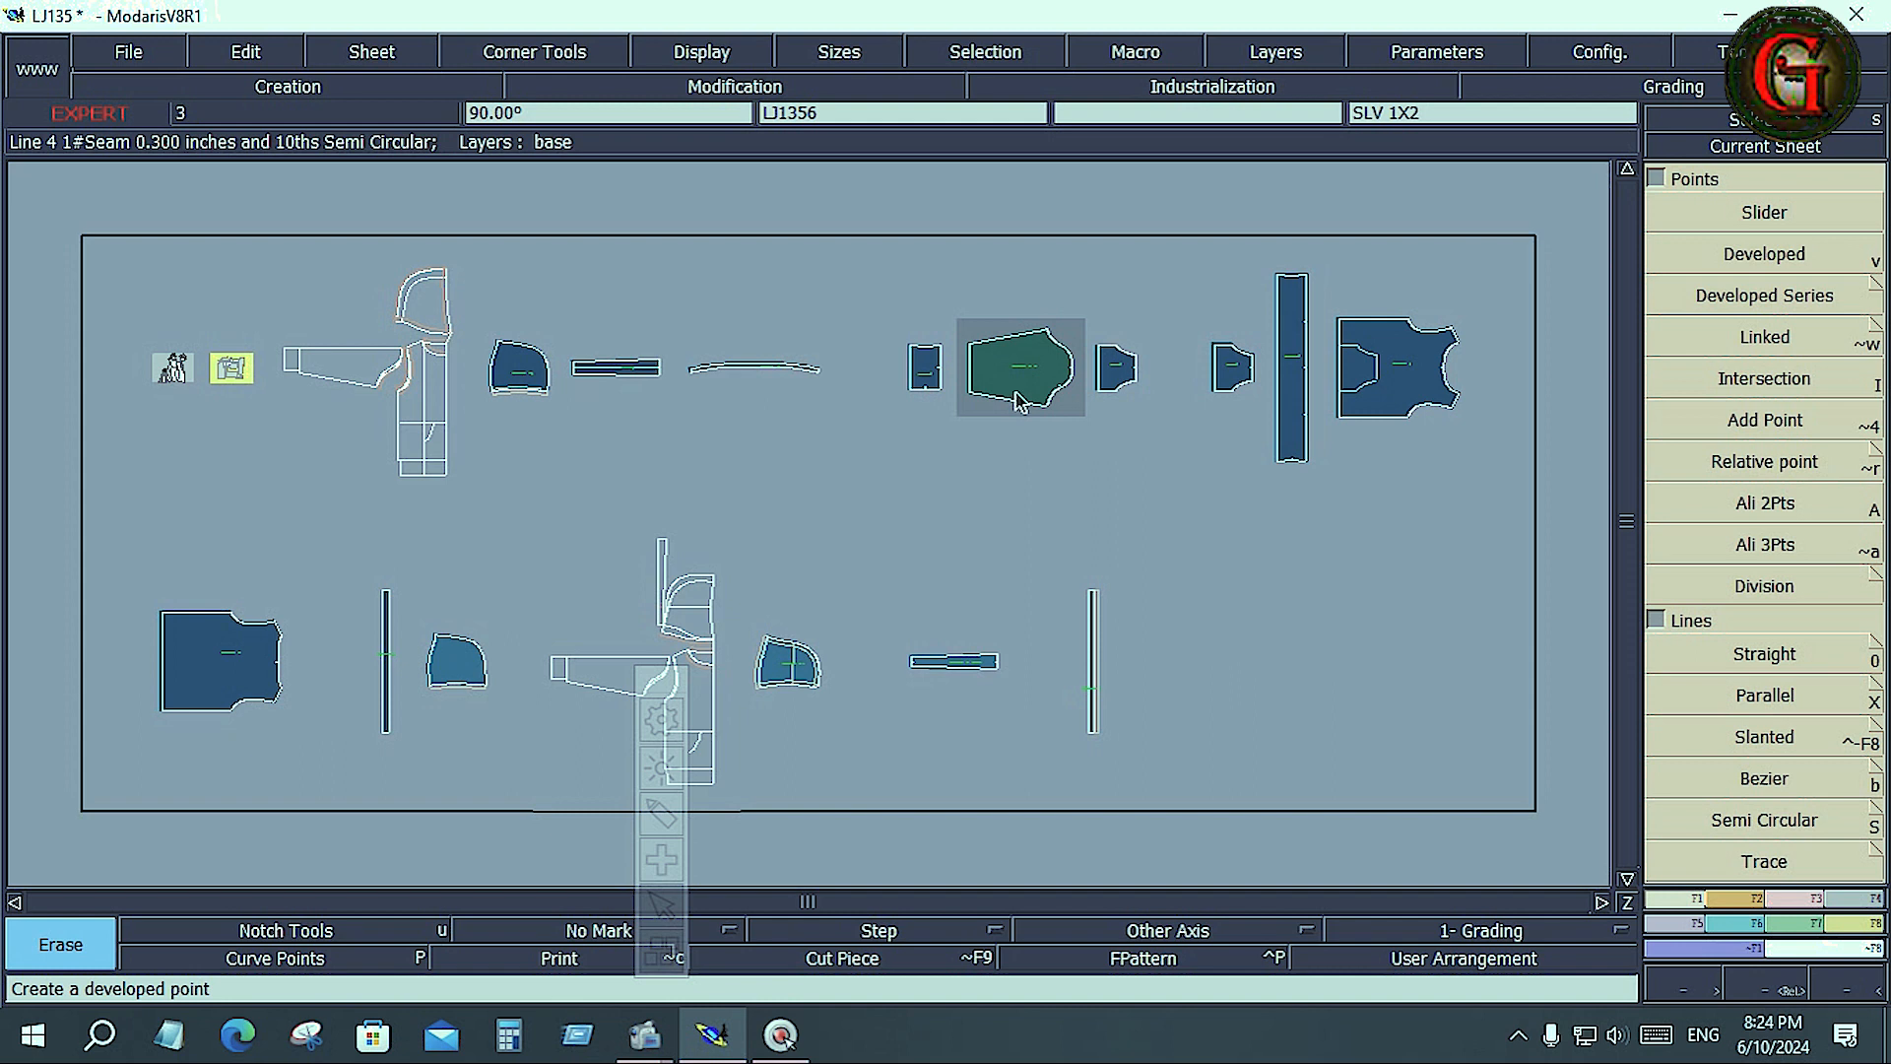
key("Home")
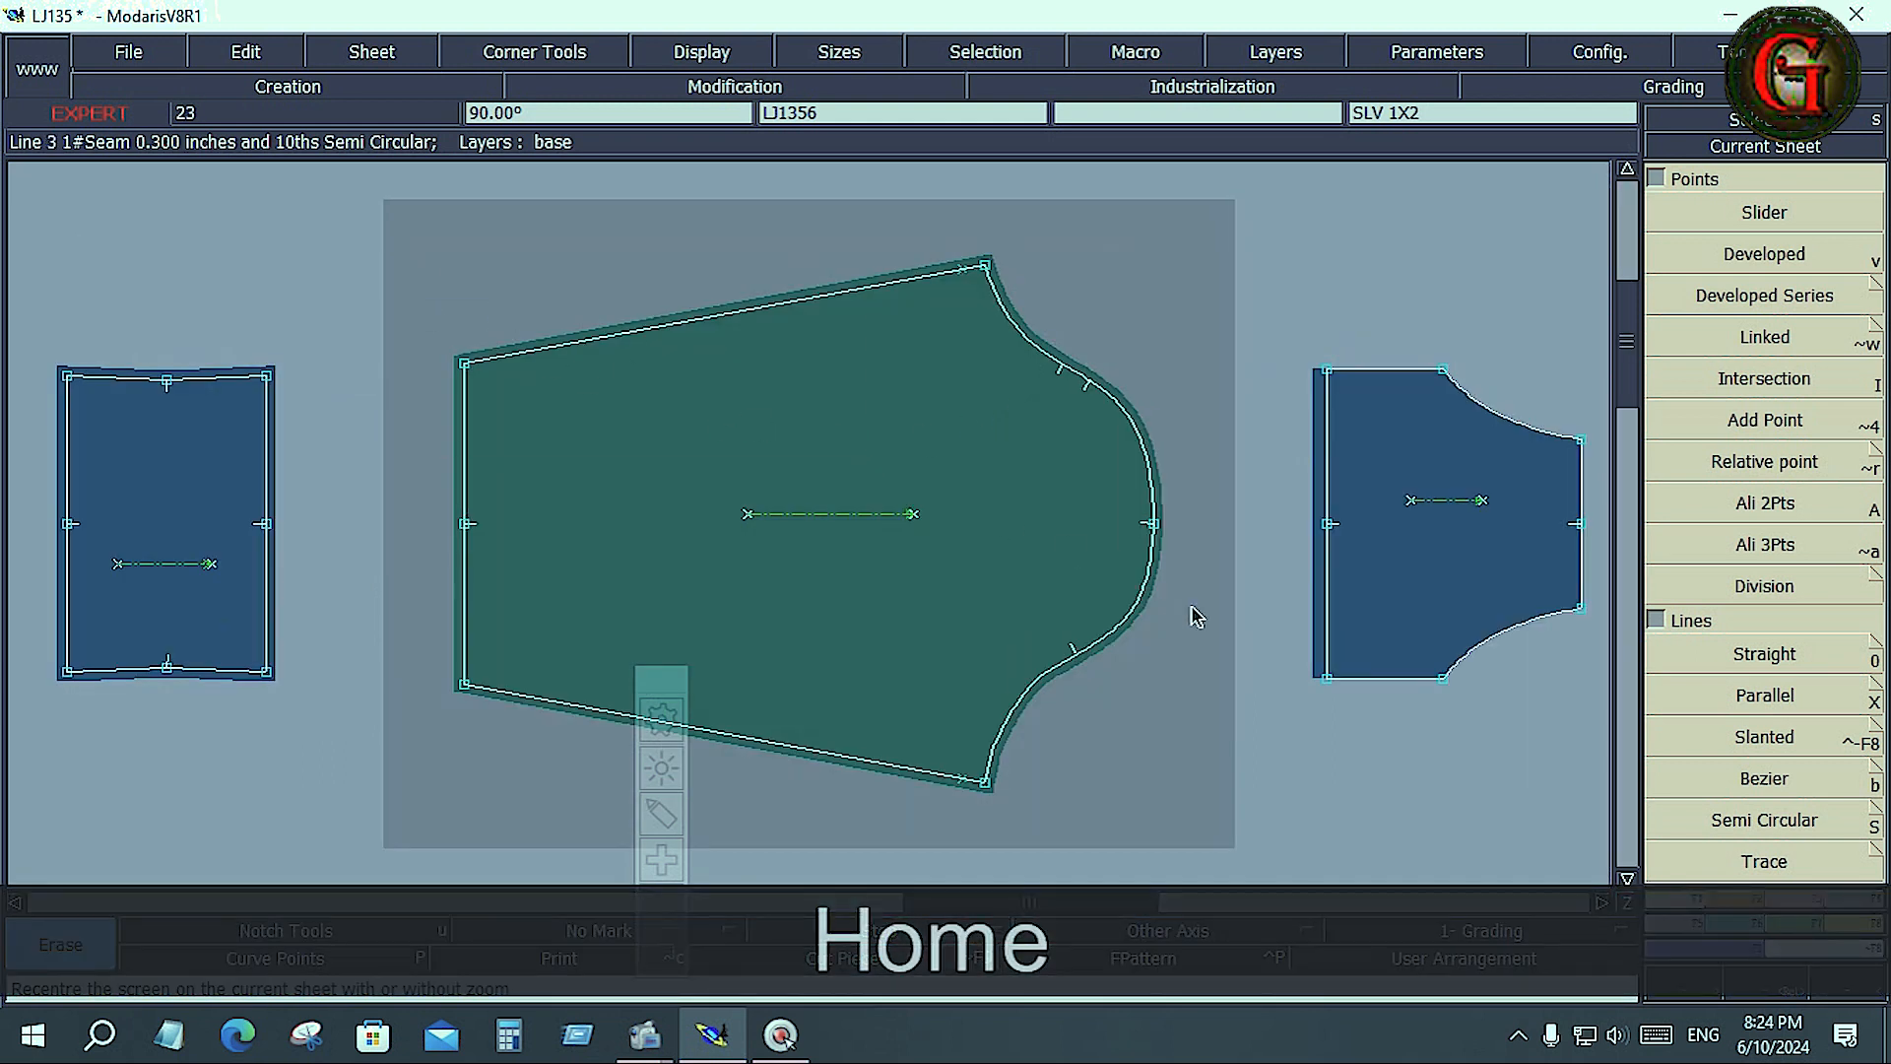
left_click_drag(410, 245, 1251, 778)
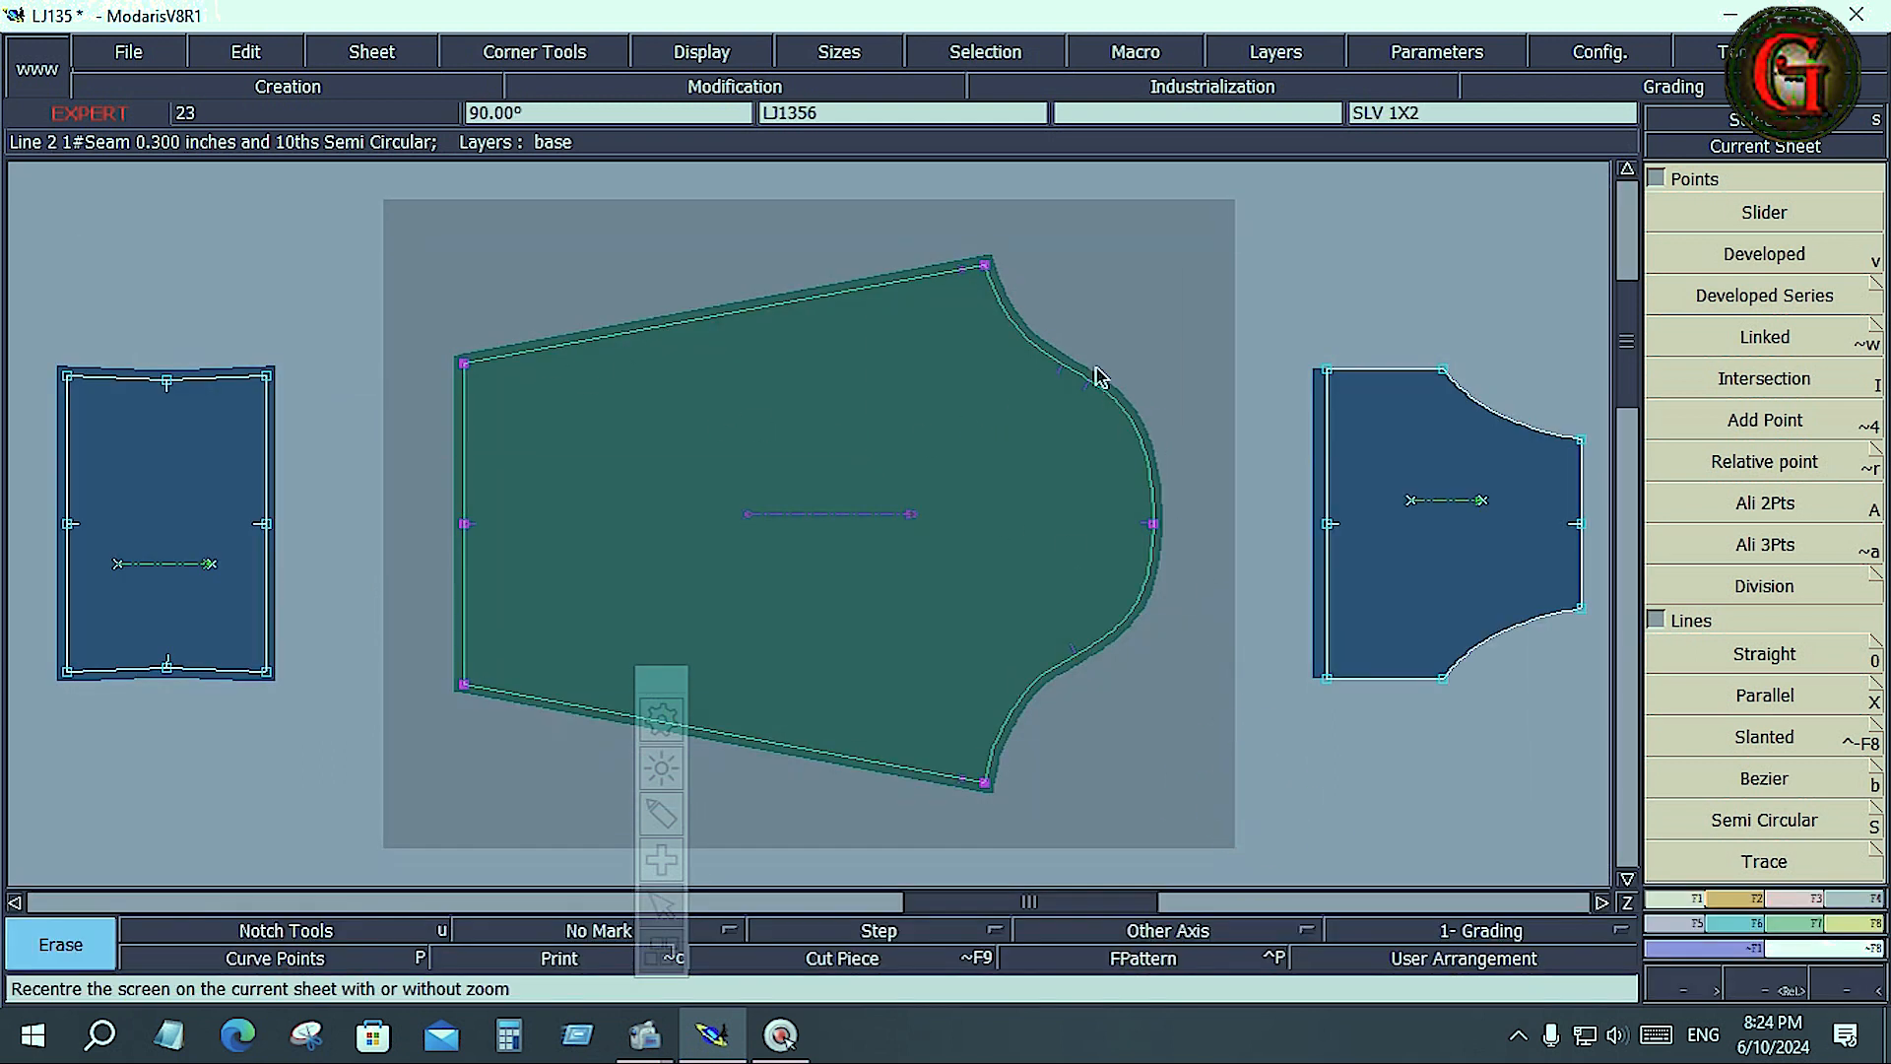
key("Delete")
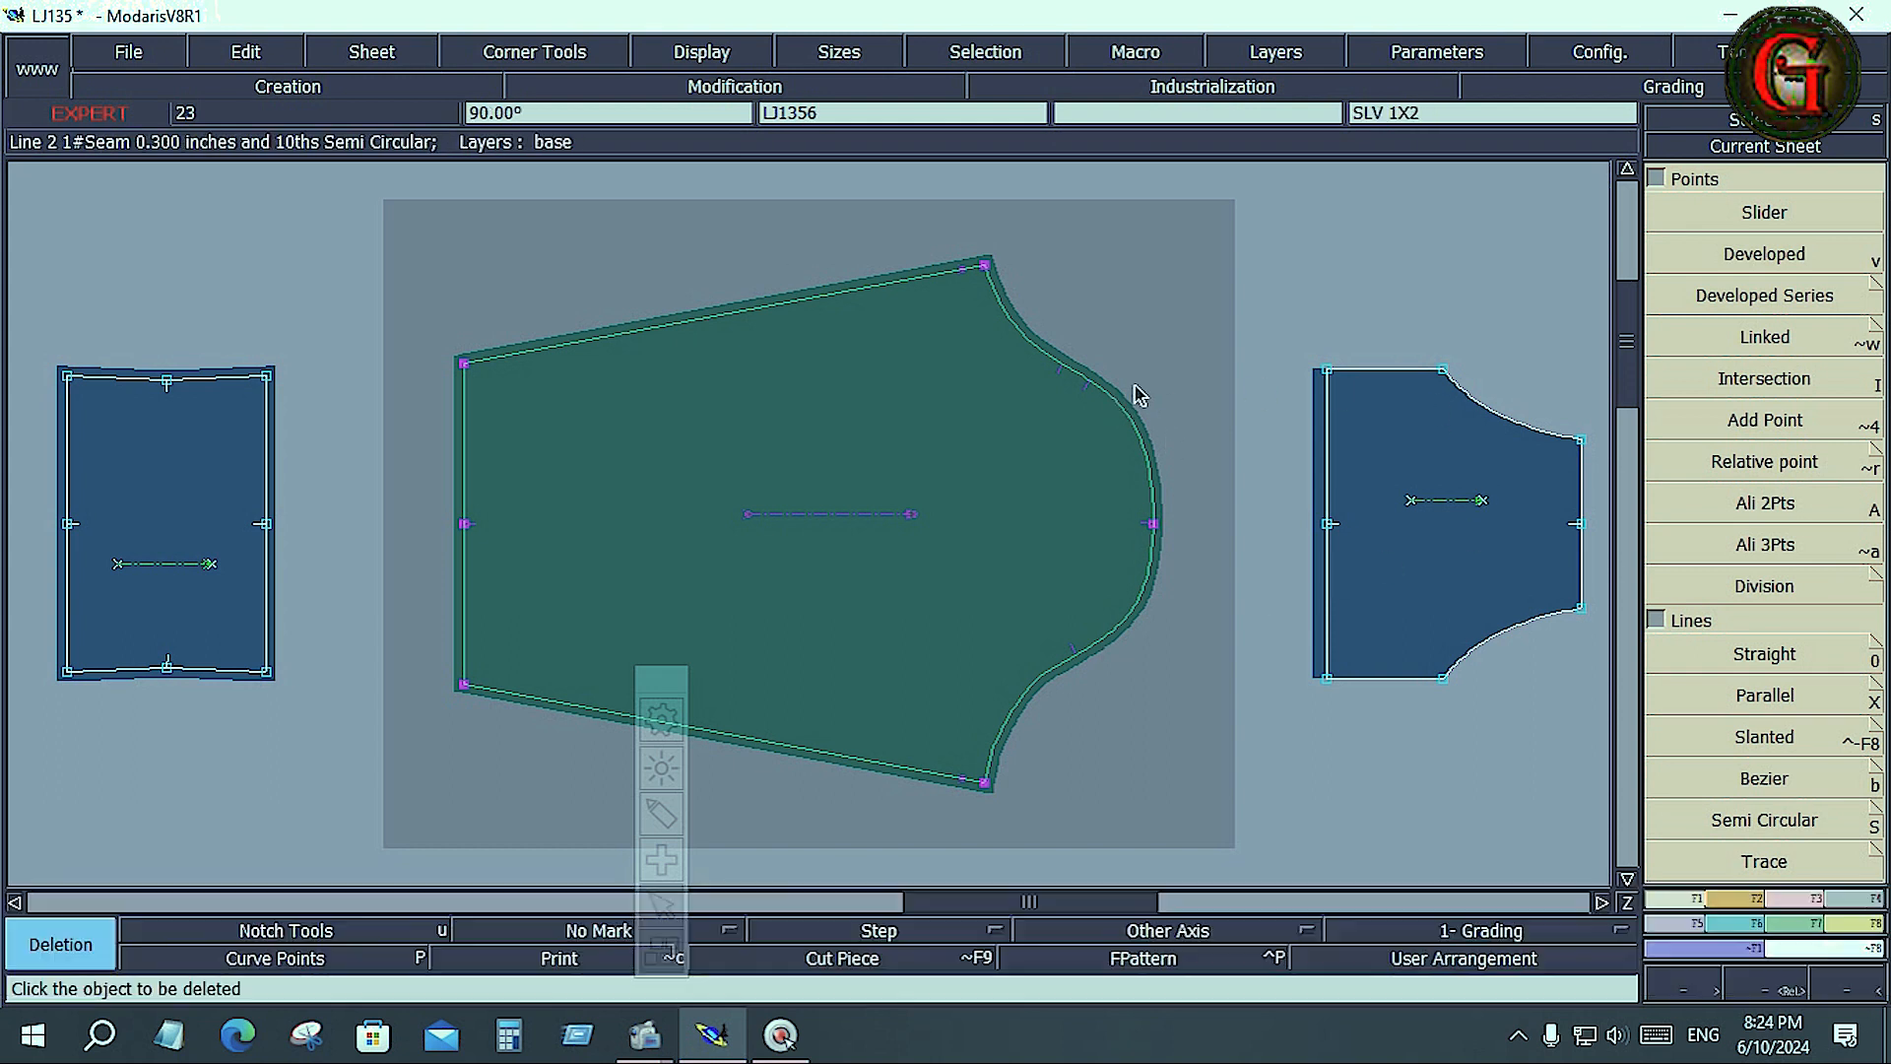
left_click(1122, 413)
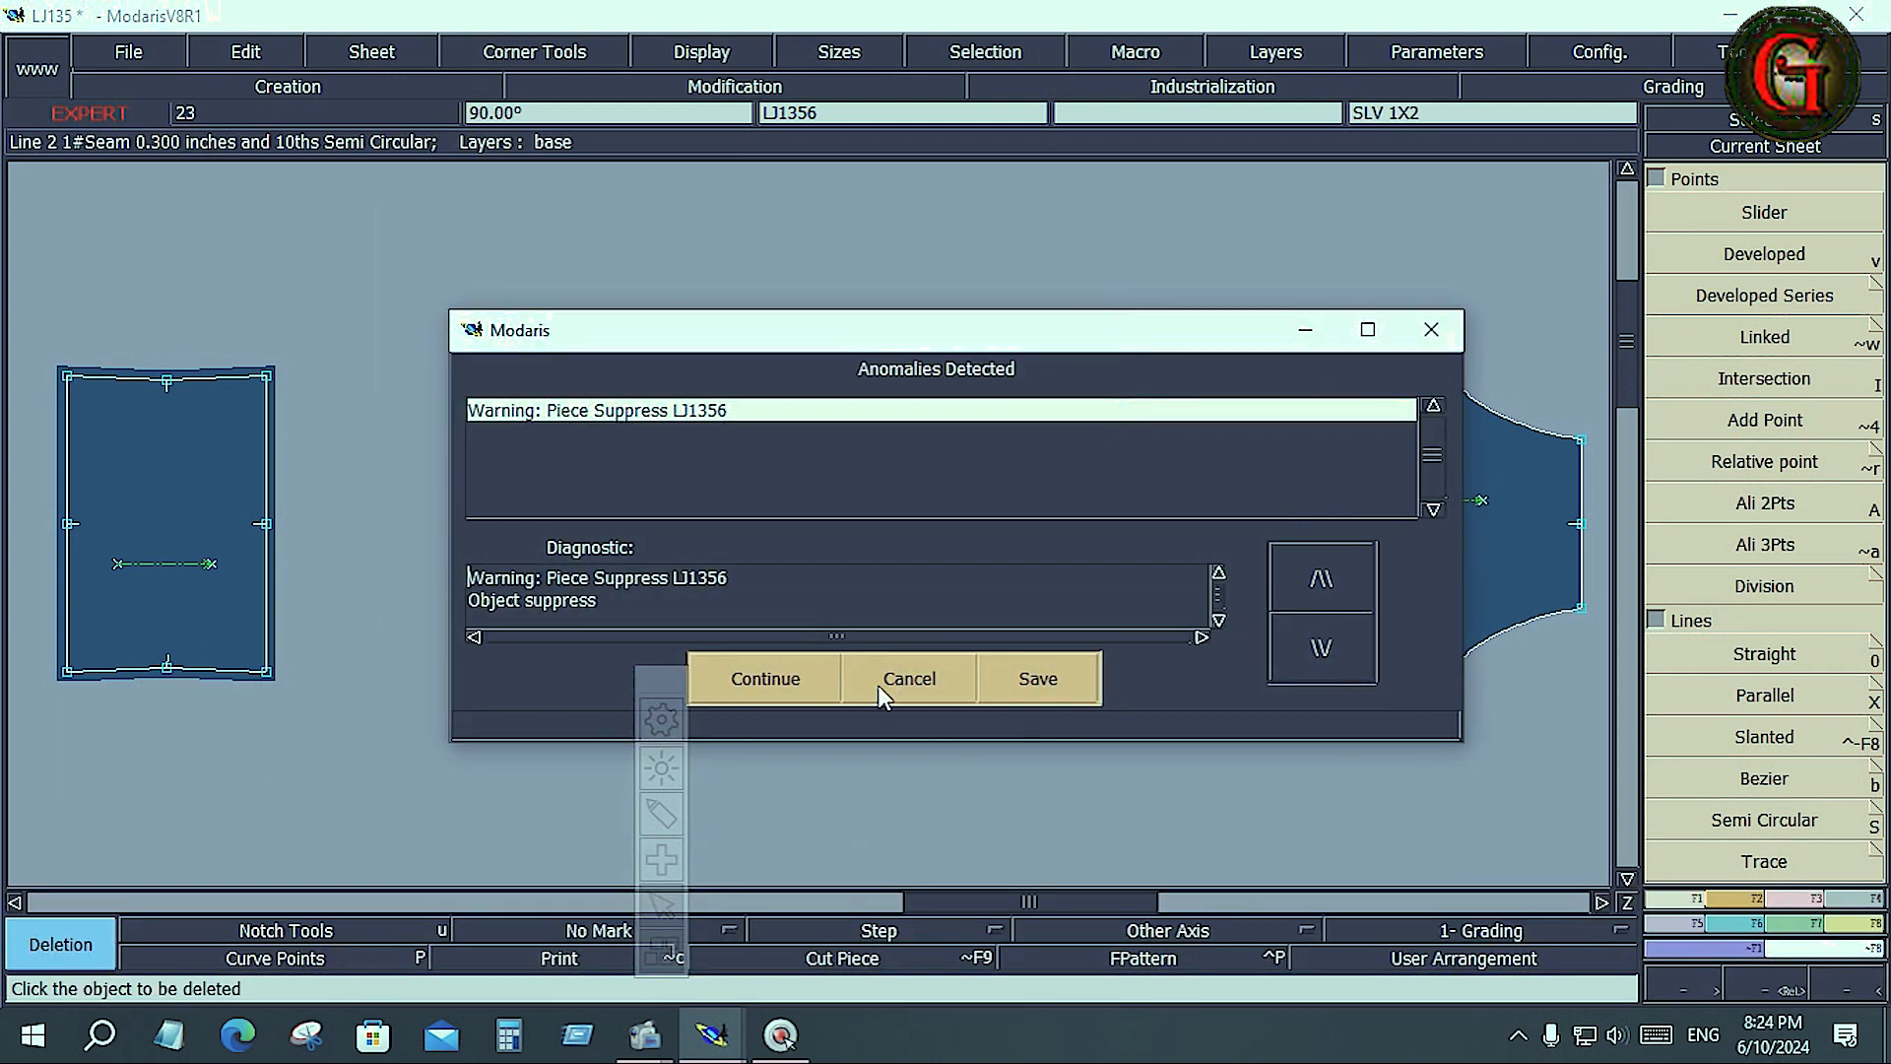
left_click(806, 680)
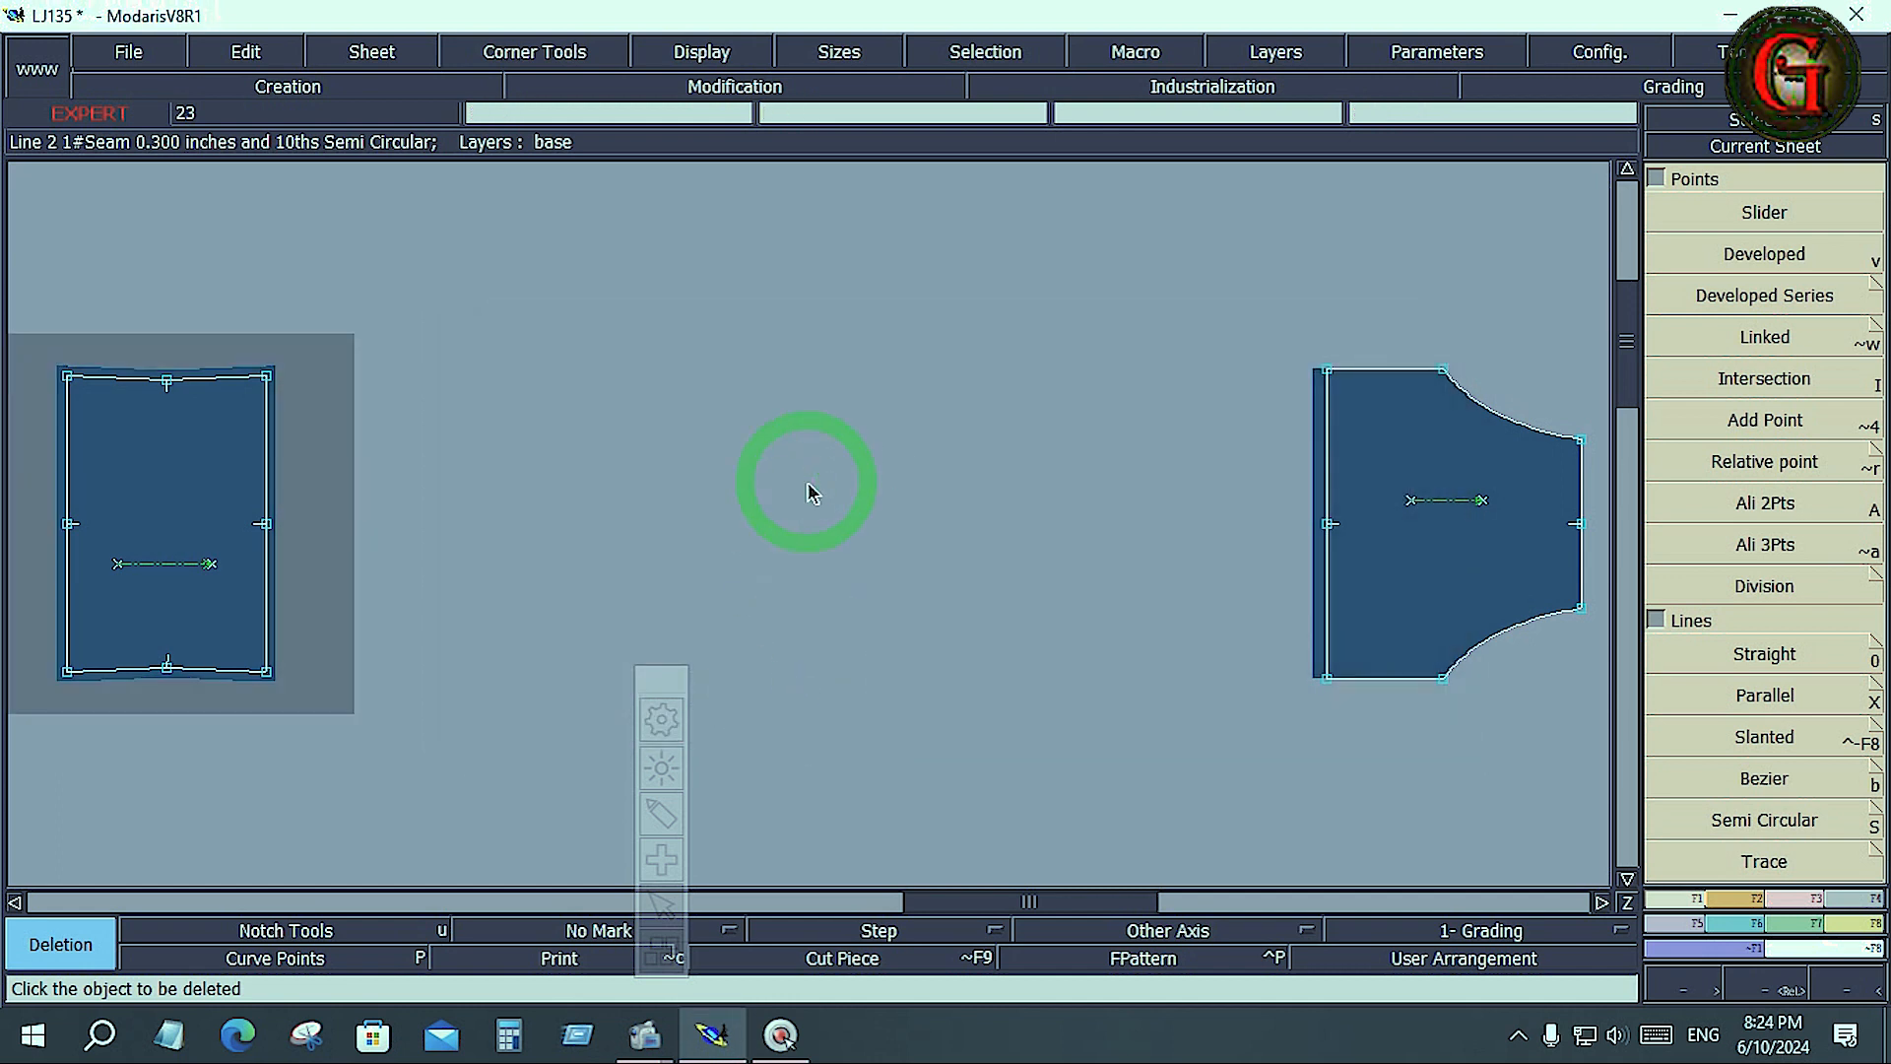
Step: Arrange all the sheets and inspect the empty LJ13522 sheet up close
key("j")
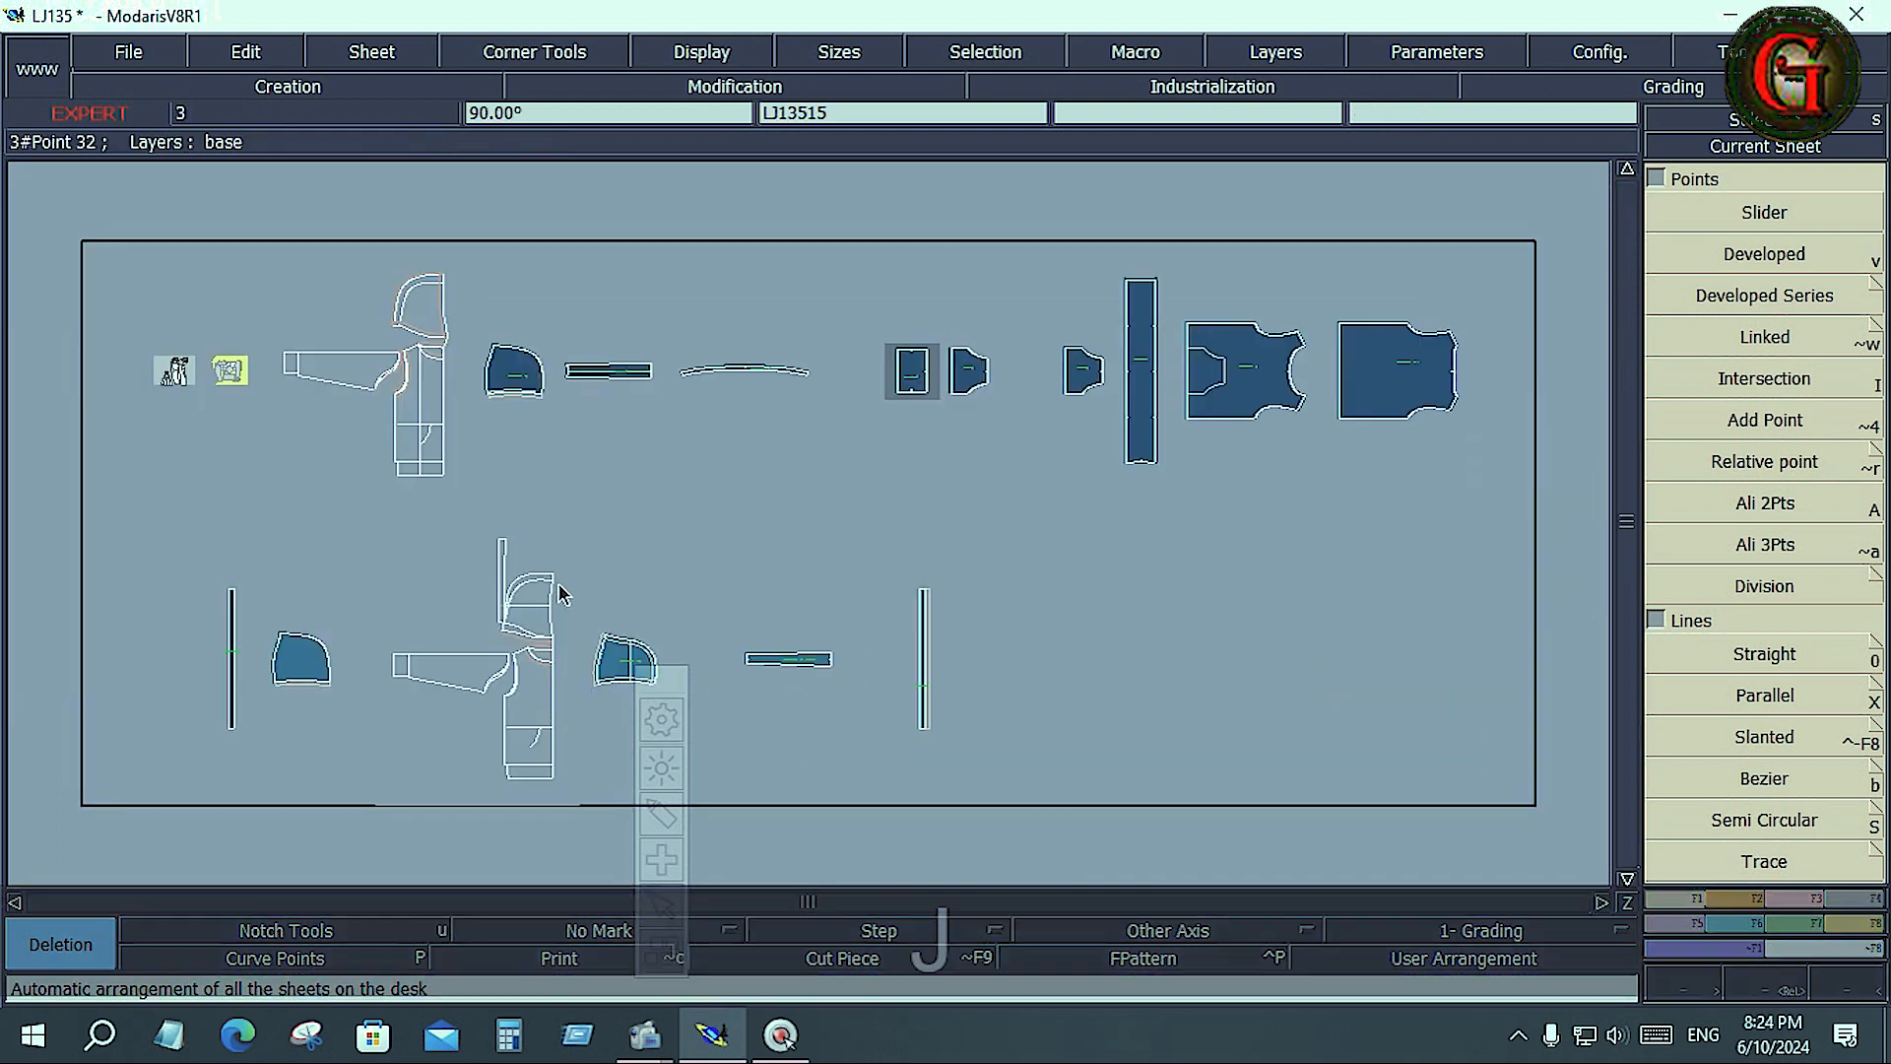
key("Home")
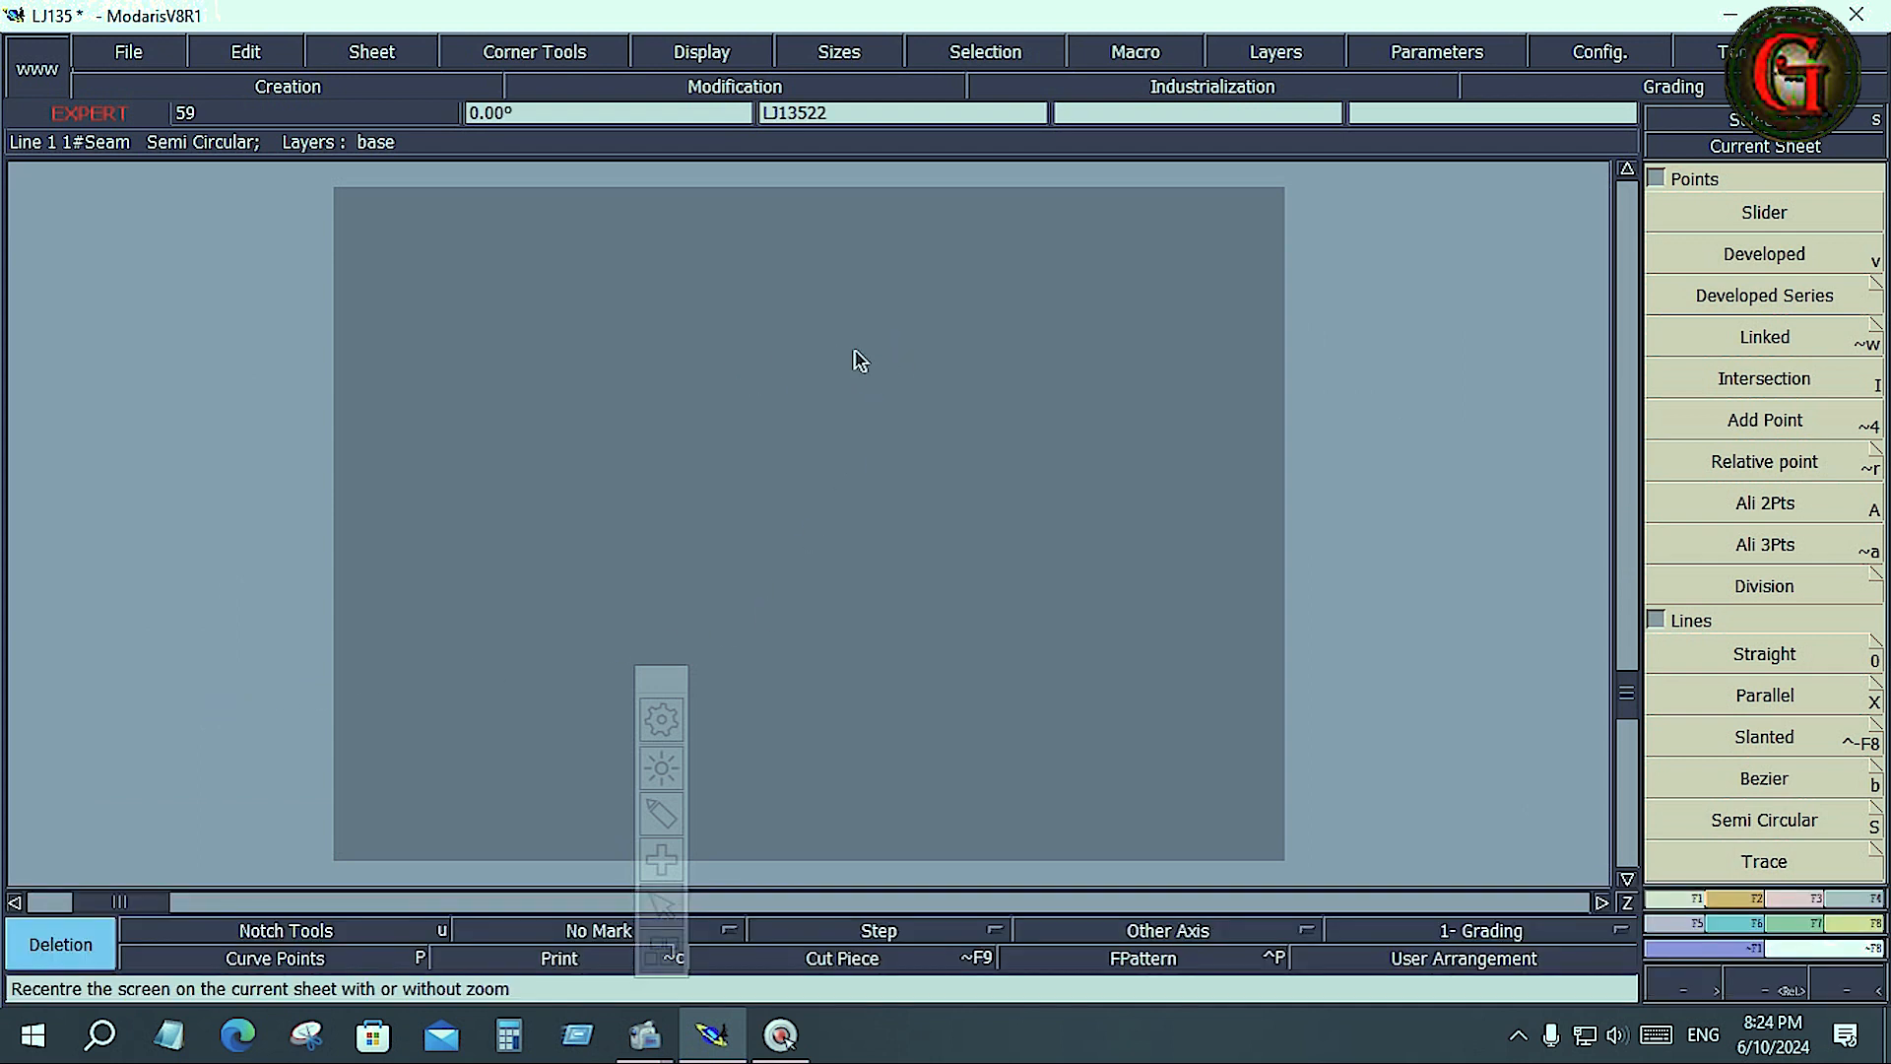
key("j")
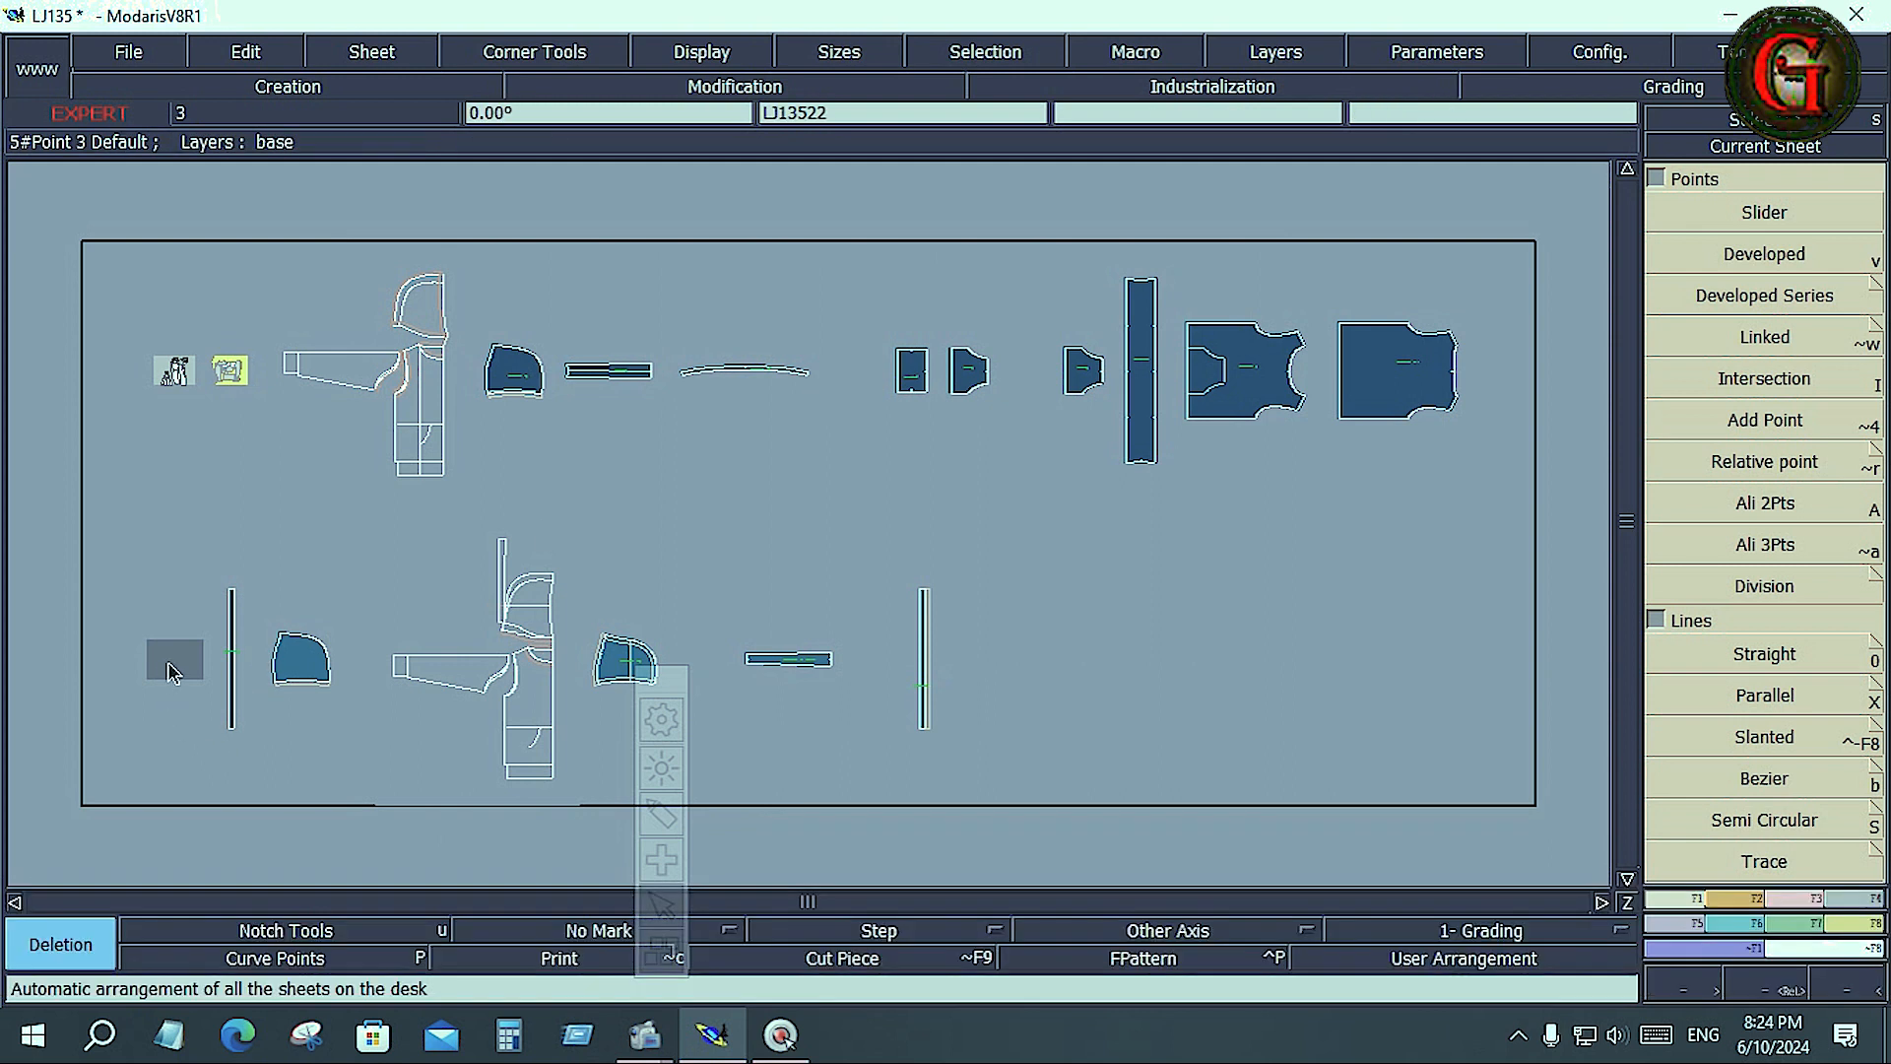
Step: Undo the sleeve deletion, the erasures and the Bezier line, and recentre the restored SLV 1X2 sleeve sheet
key("ctrl+z")
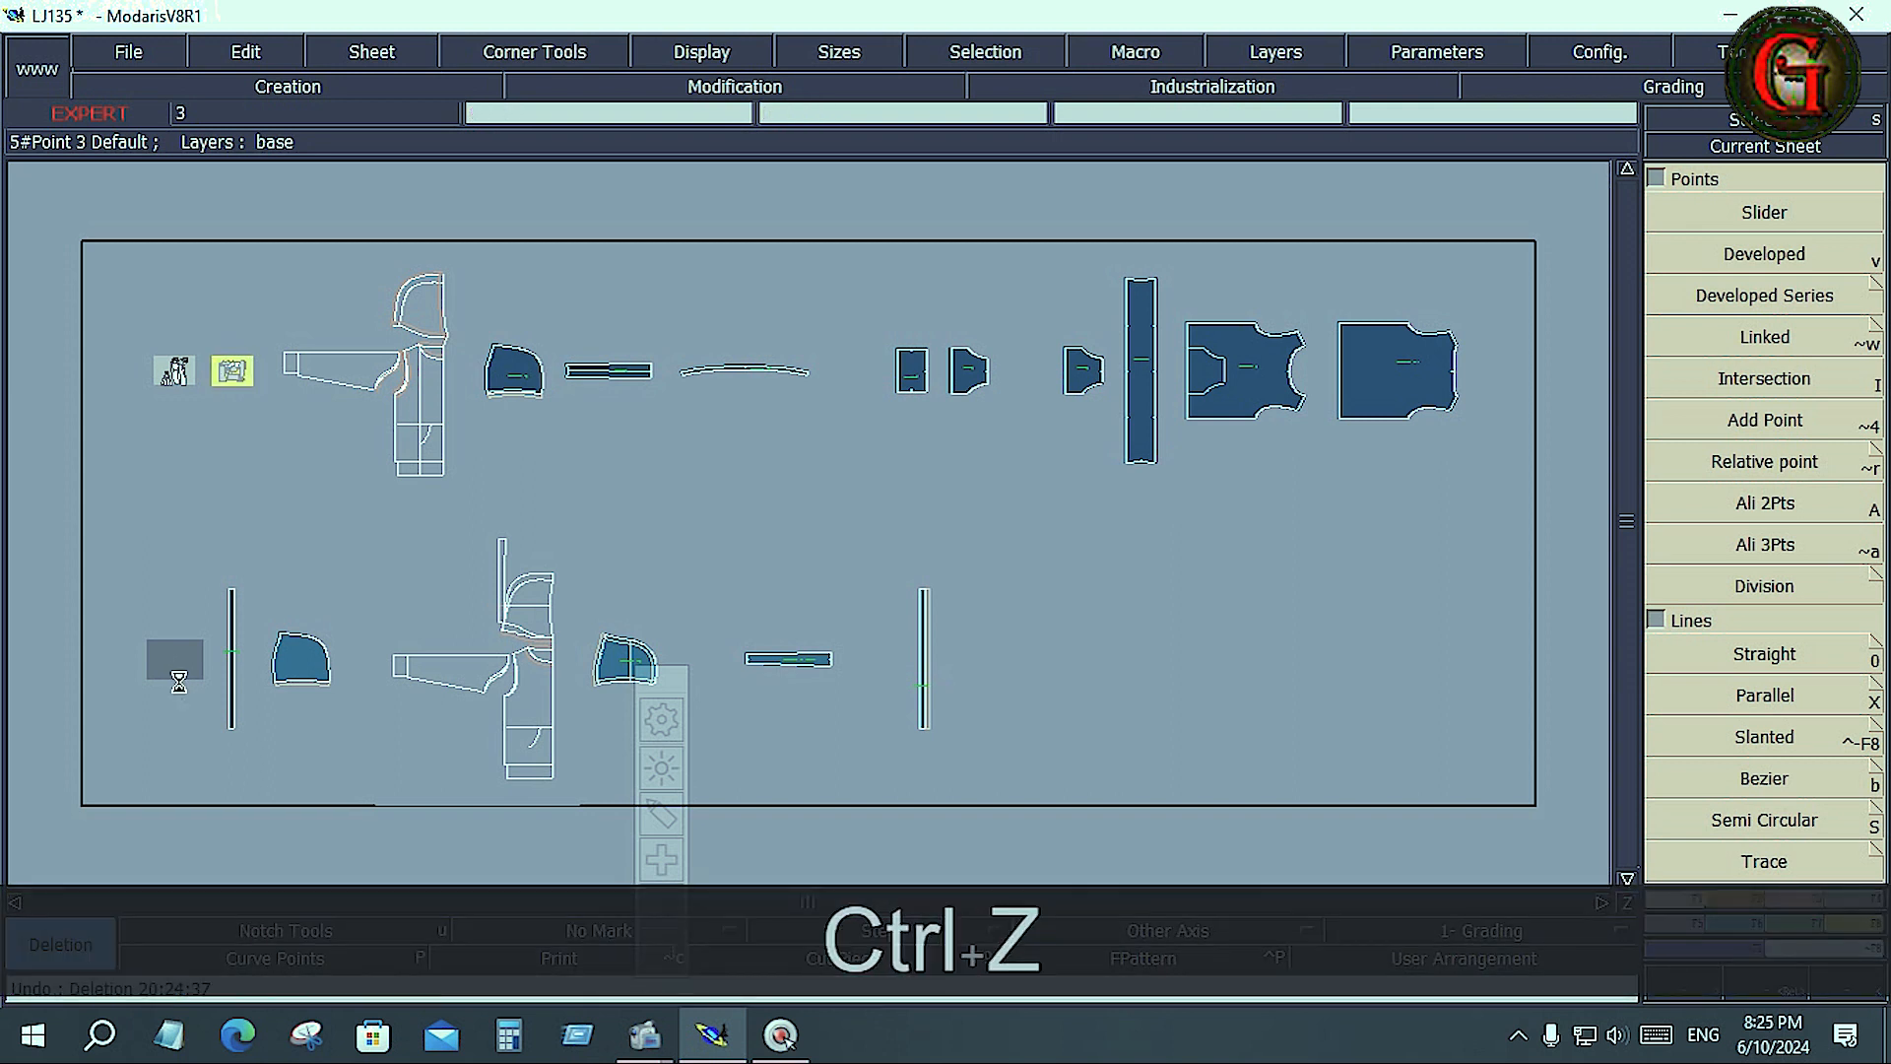
key("ctrl+z")
key("ctrl+z")
key("ctrl+z")
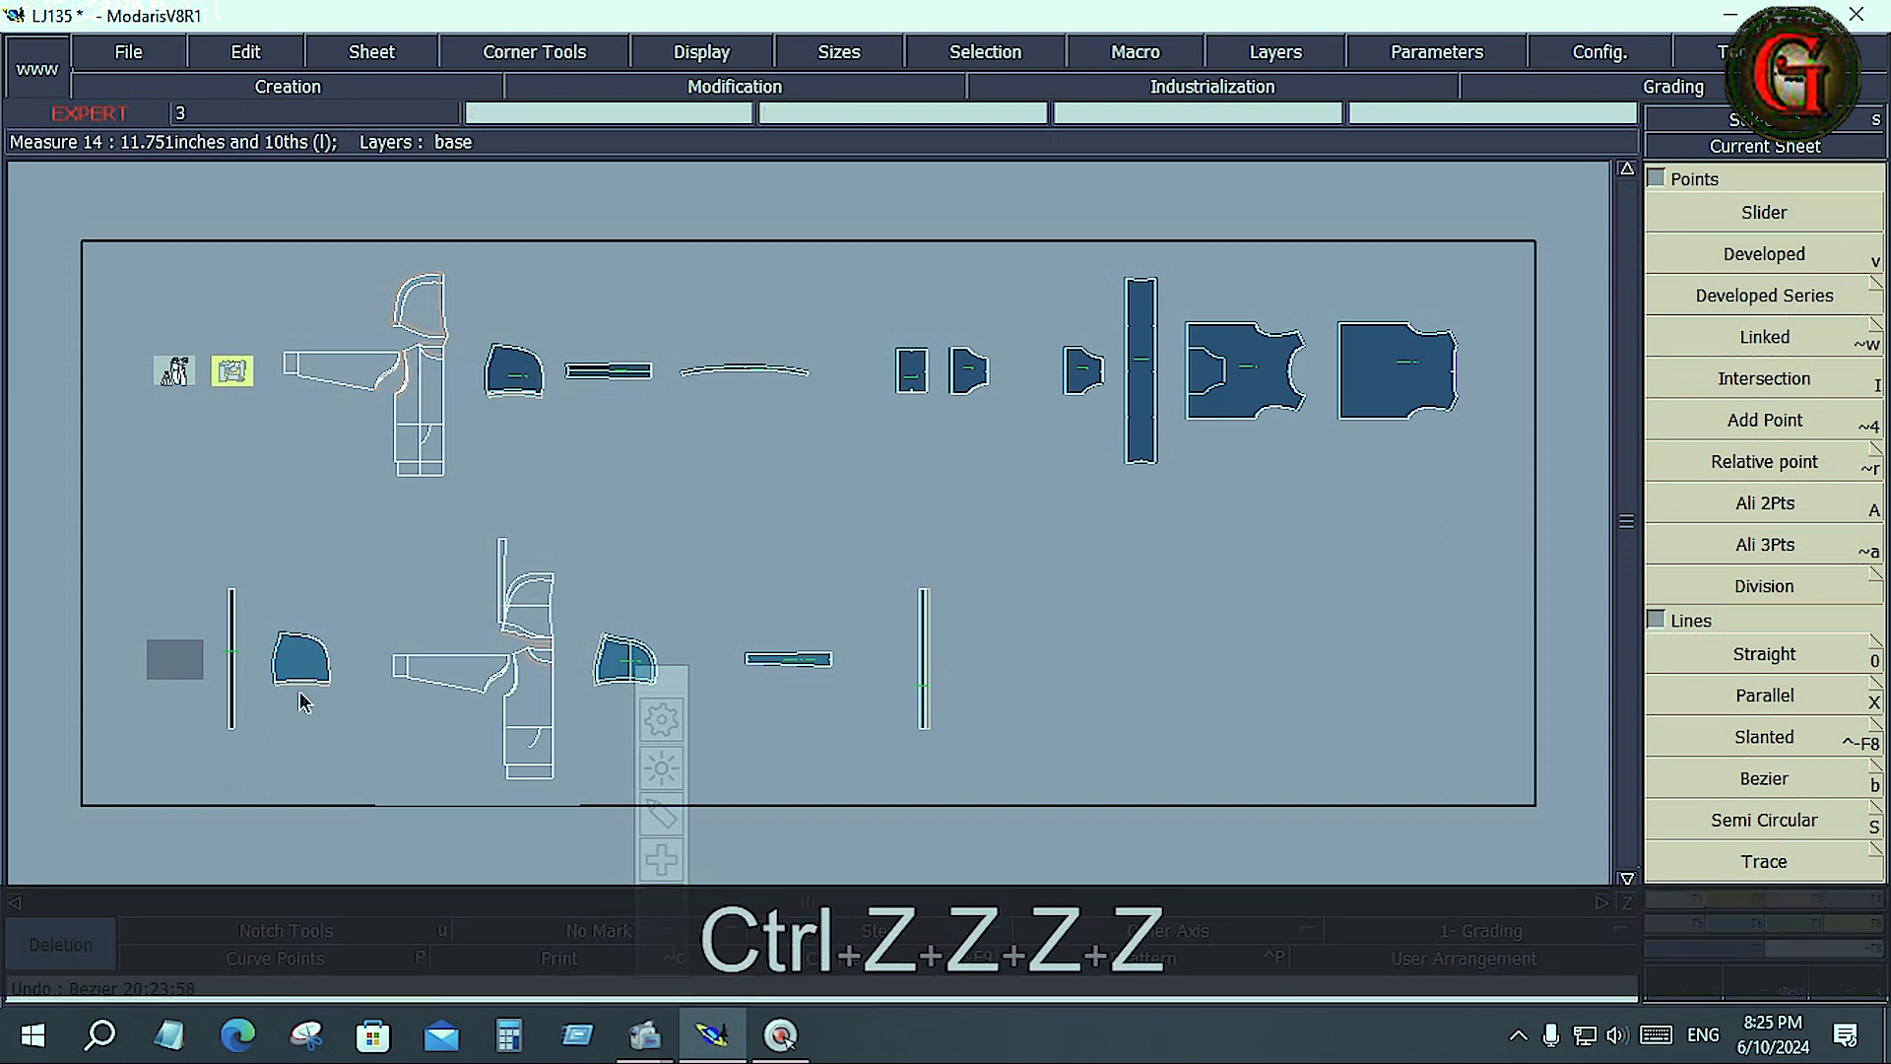
key("ctrl+z")
key("ctrl+z")
key("ctrl+z")
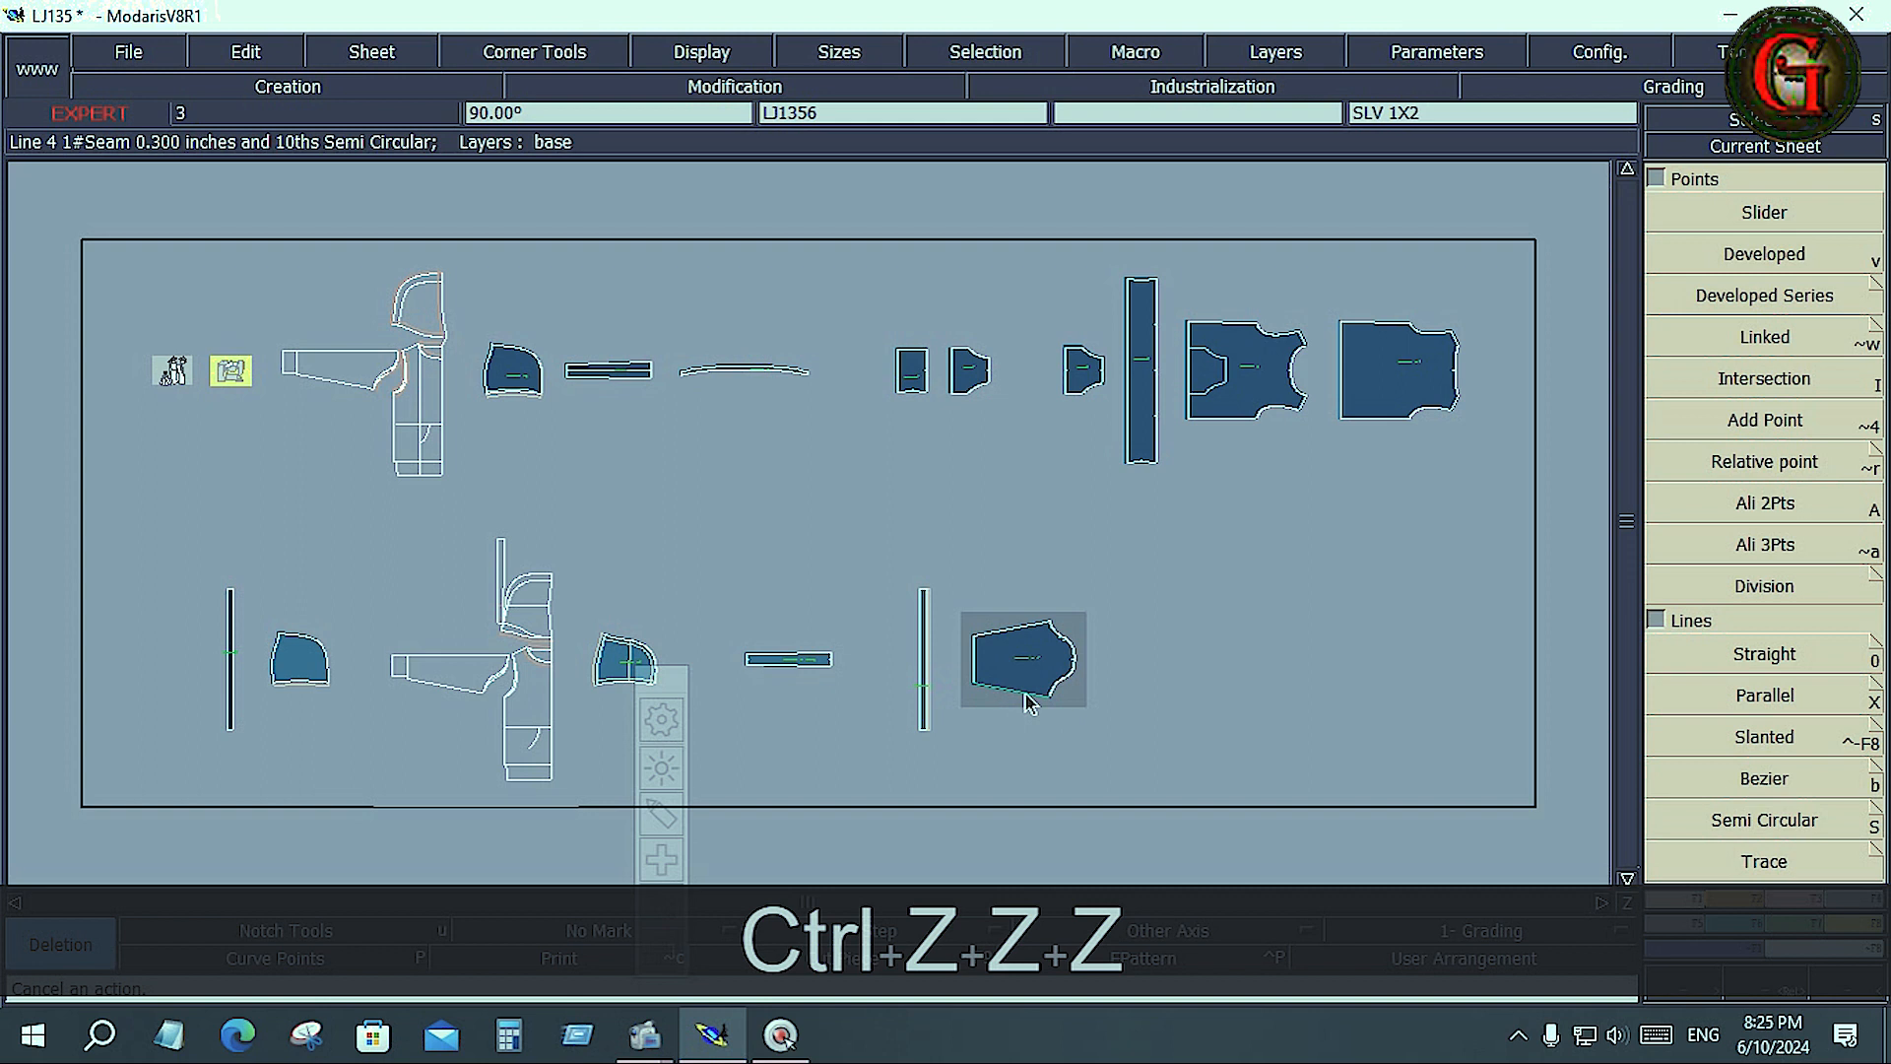
middle_click(1024, 702)
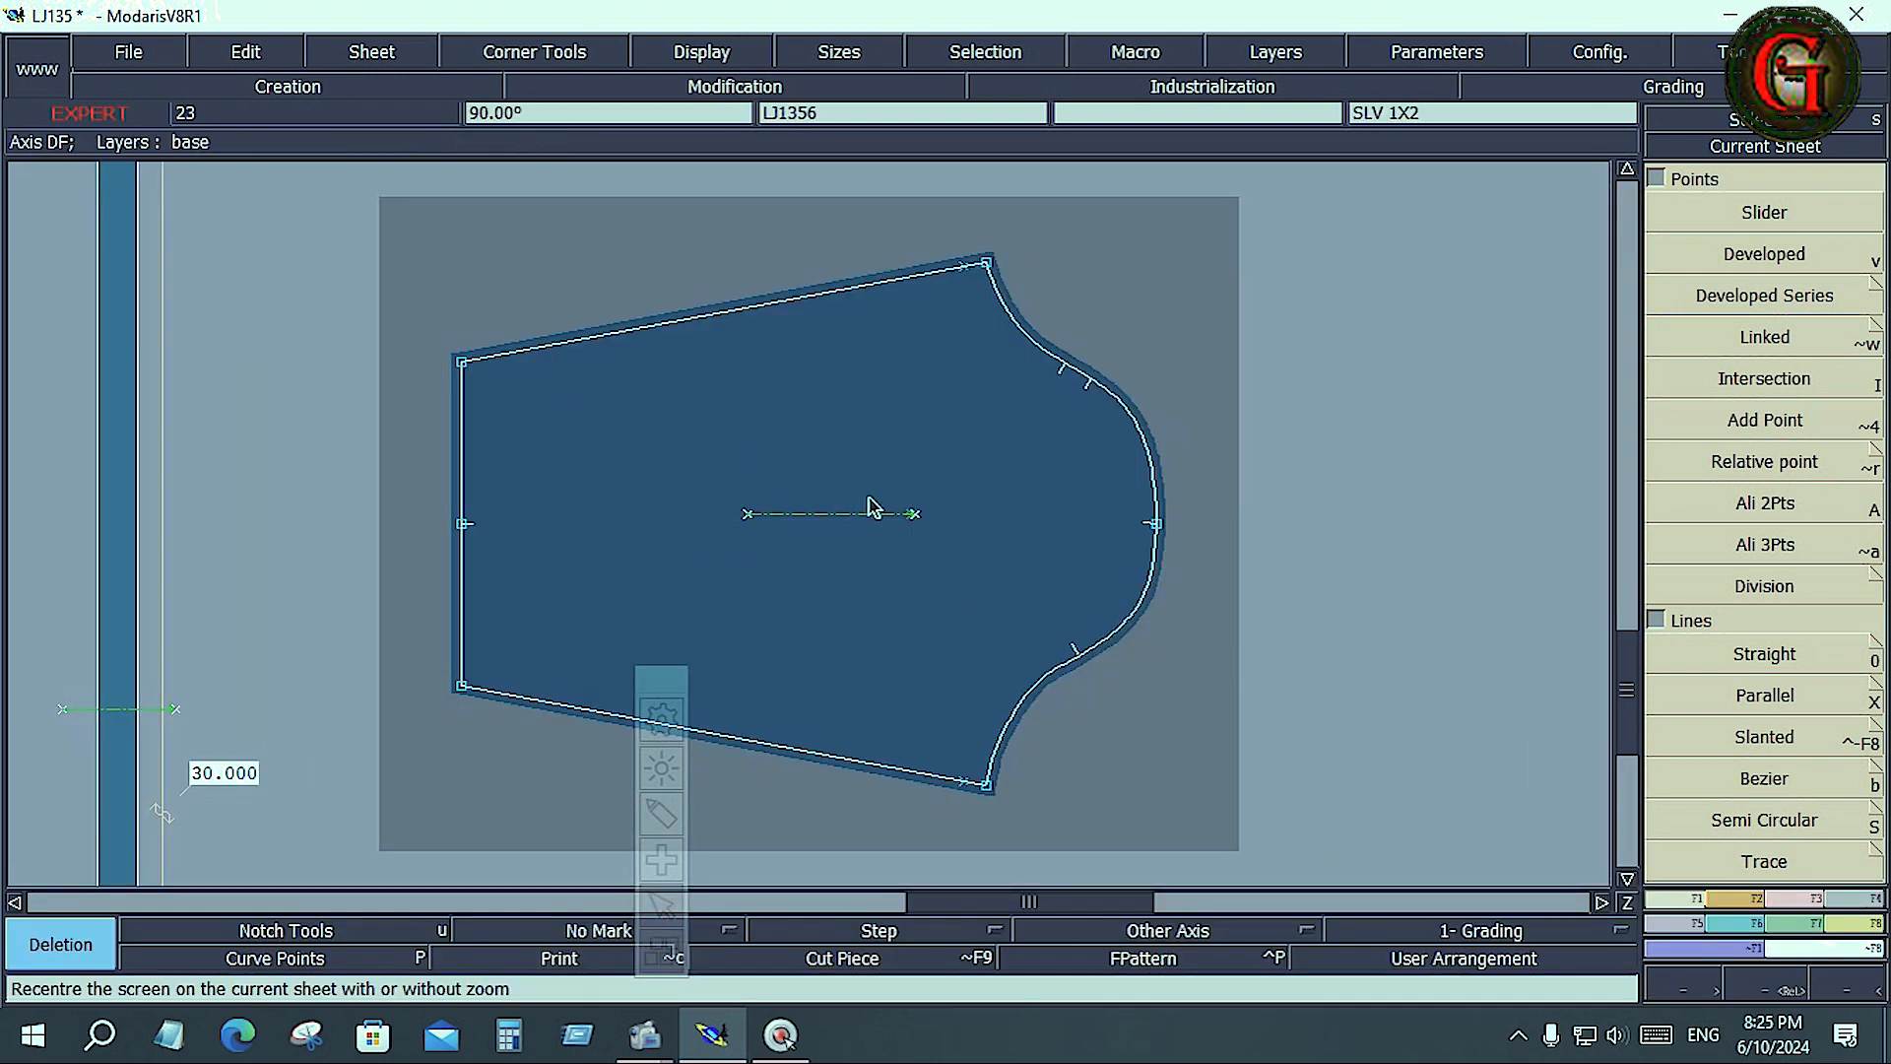
Step: Delete the entire SLV 1X2 sleeve sheet with the sheet Delete command and undo that deletion
left_click(386, 56)
left_click(375, 143)
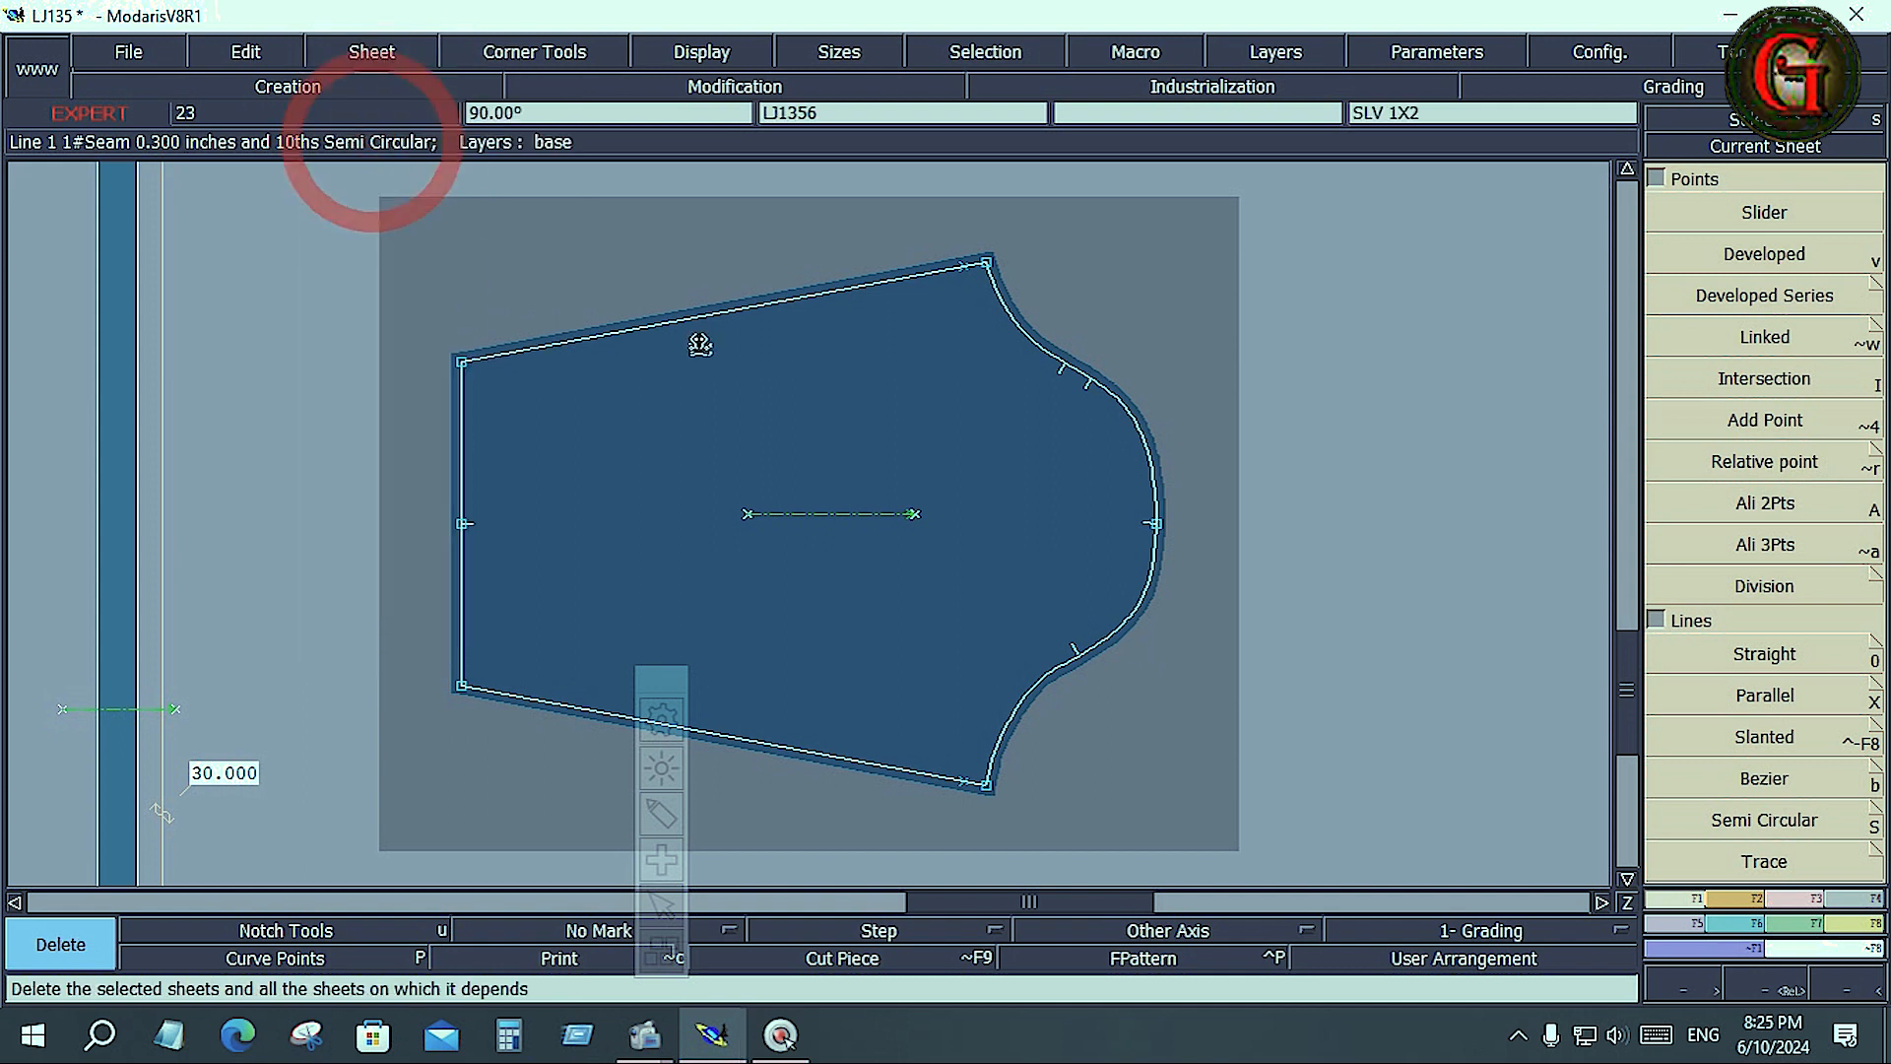
left_click(817, 426)
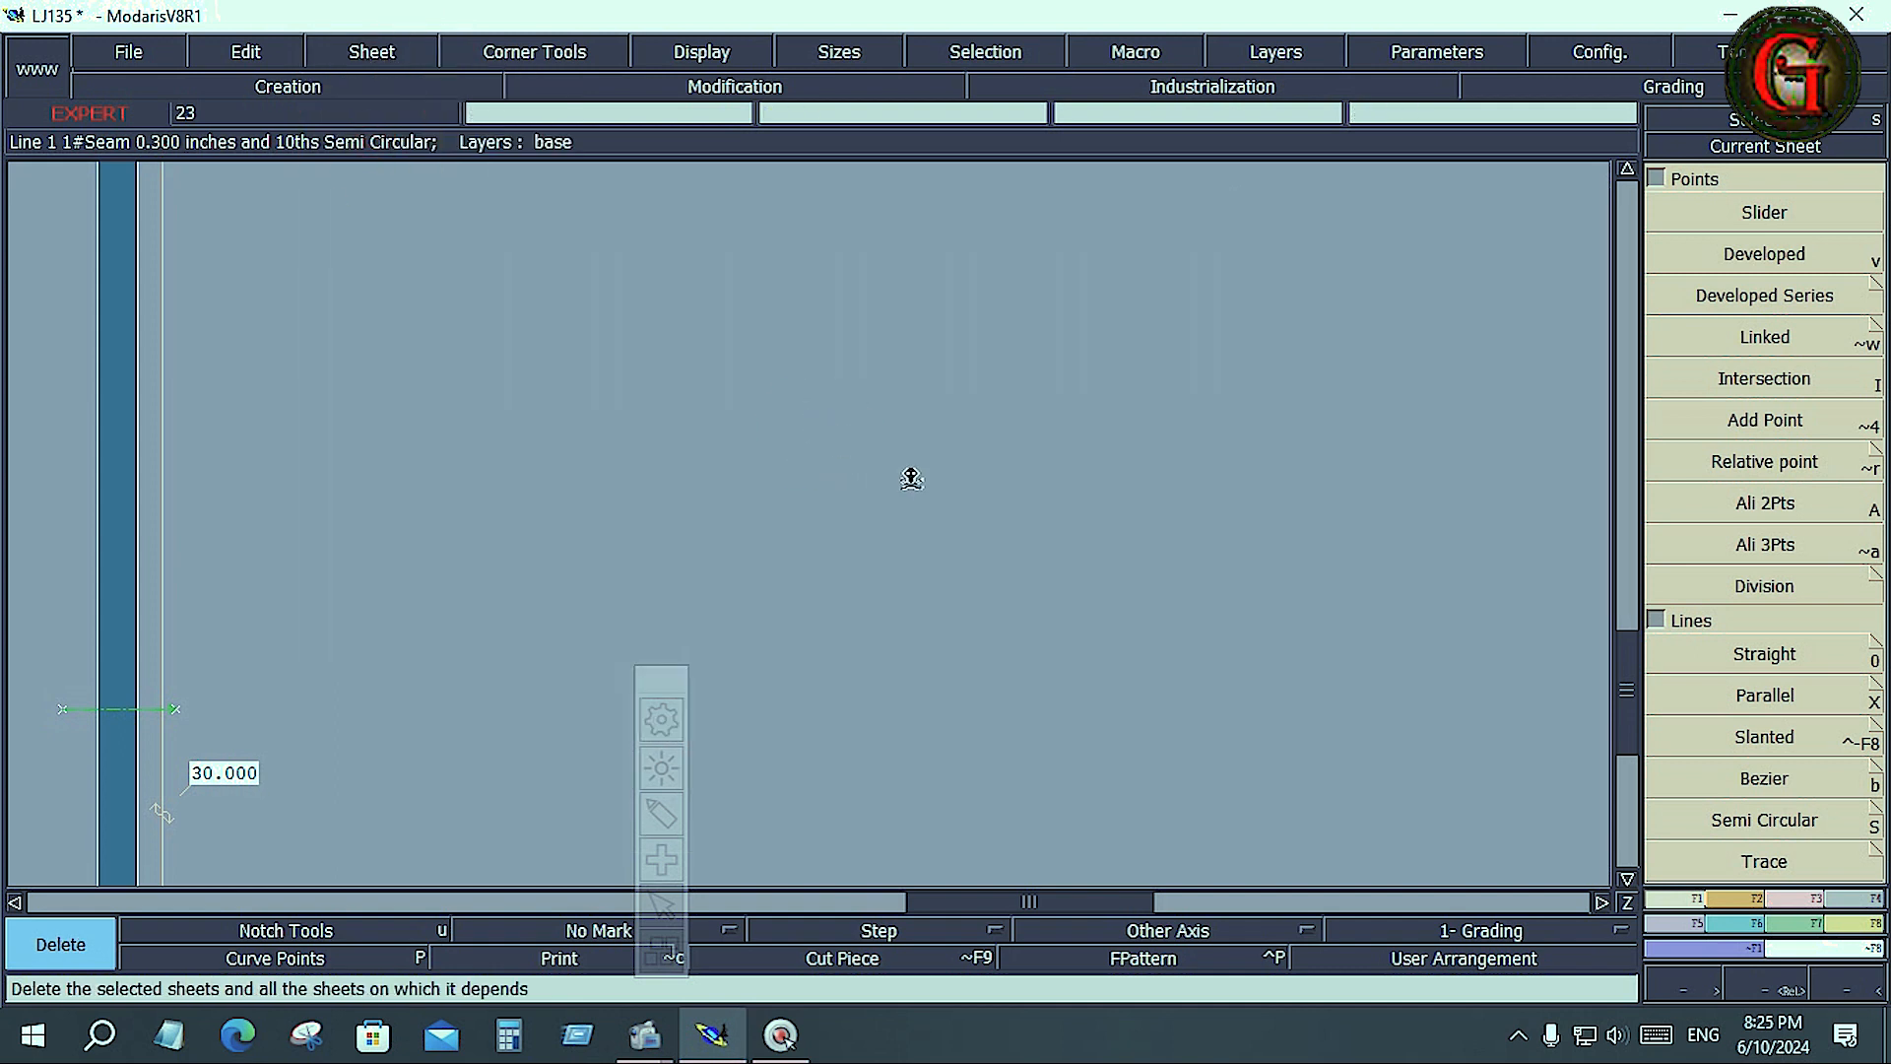
key("ctrl+z")
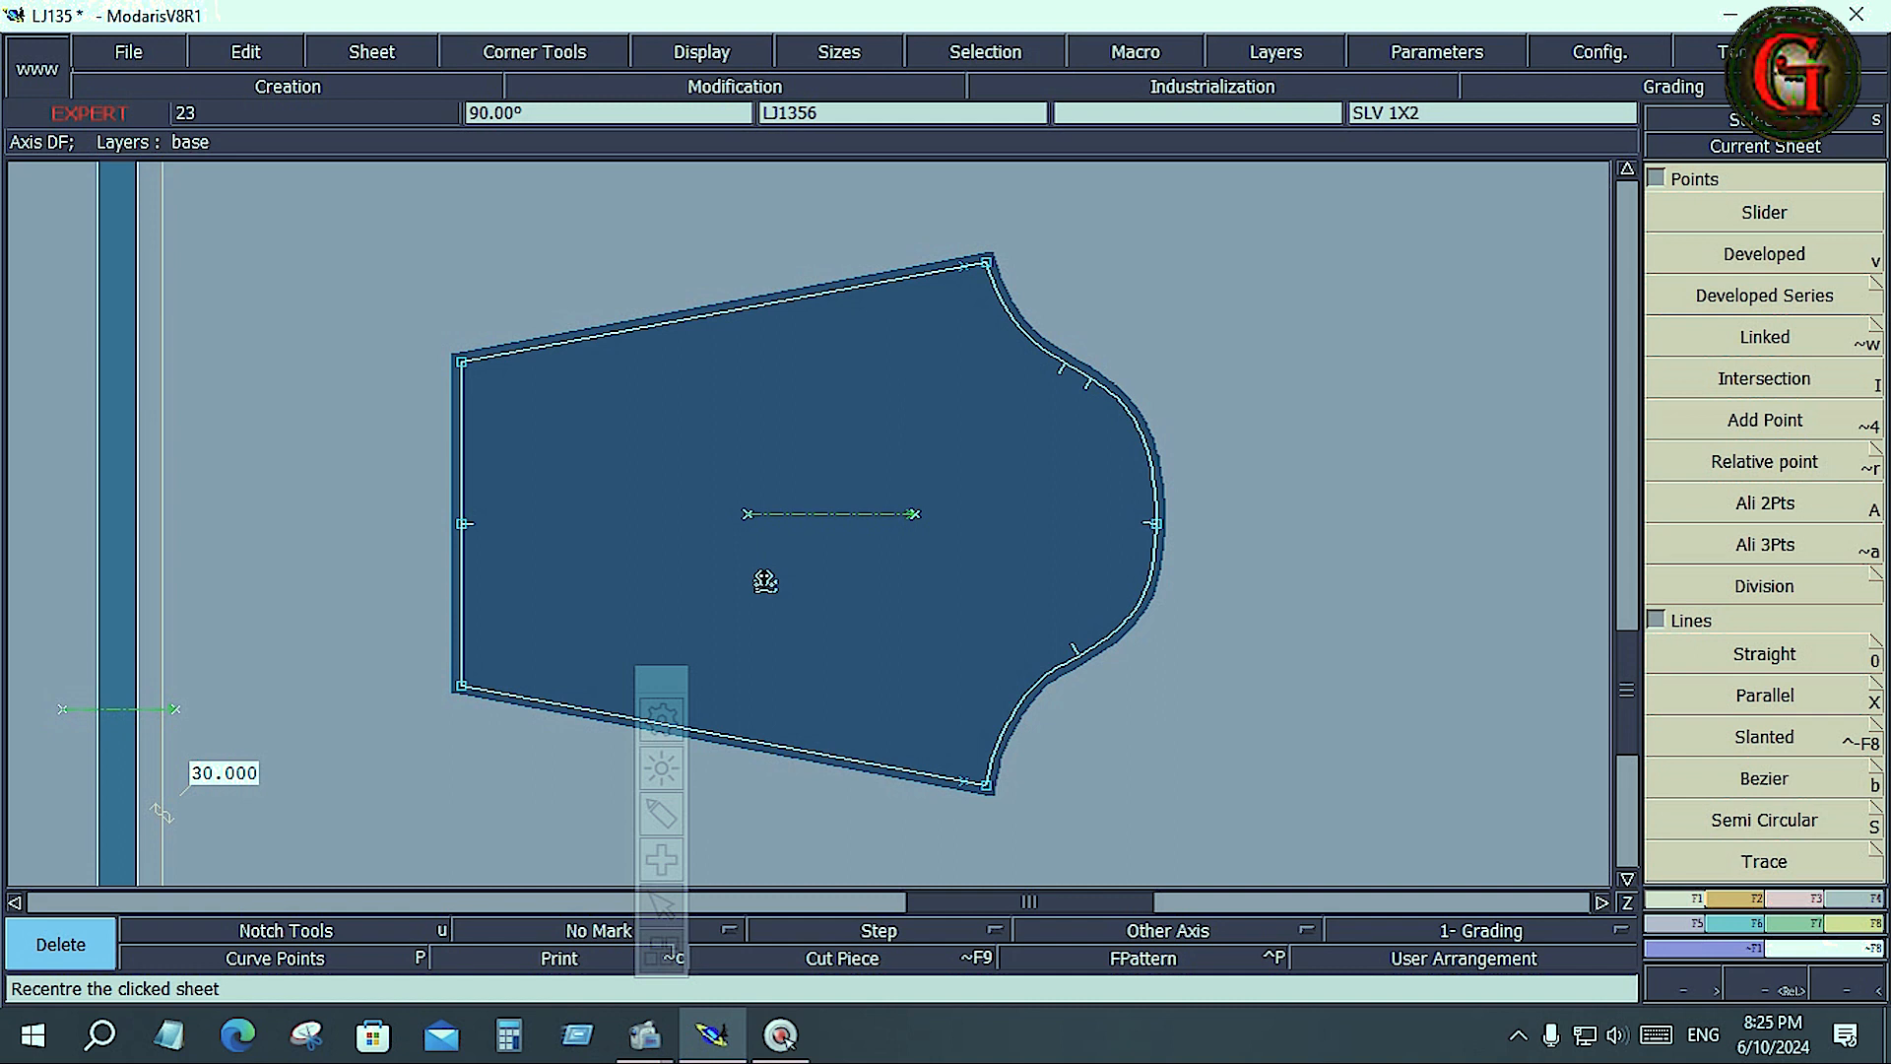
left_click(388, 49)
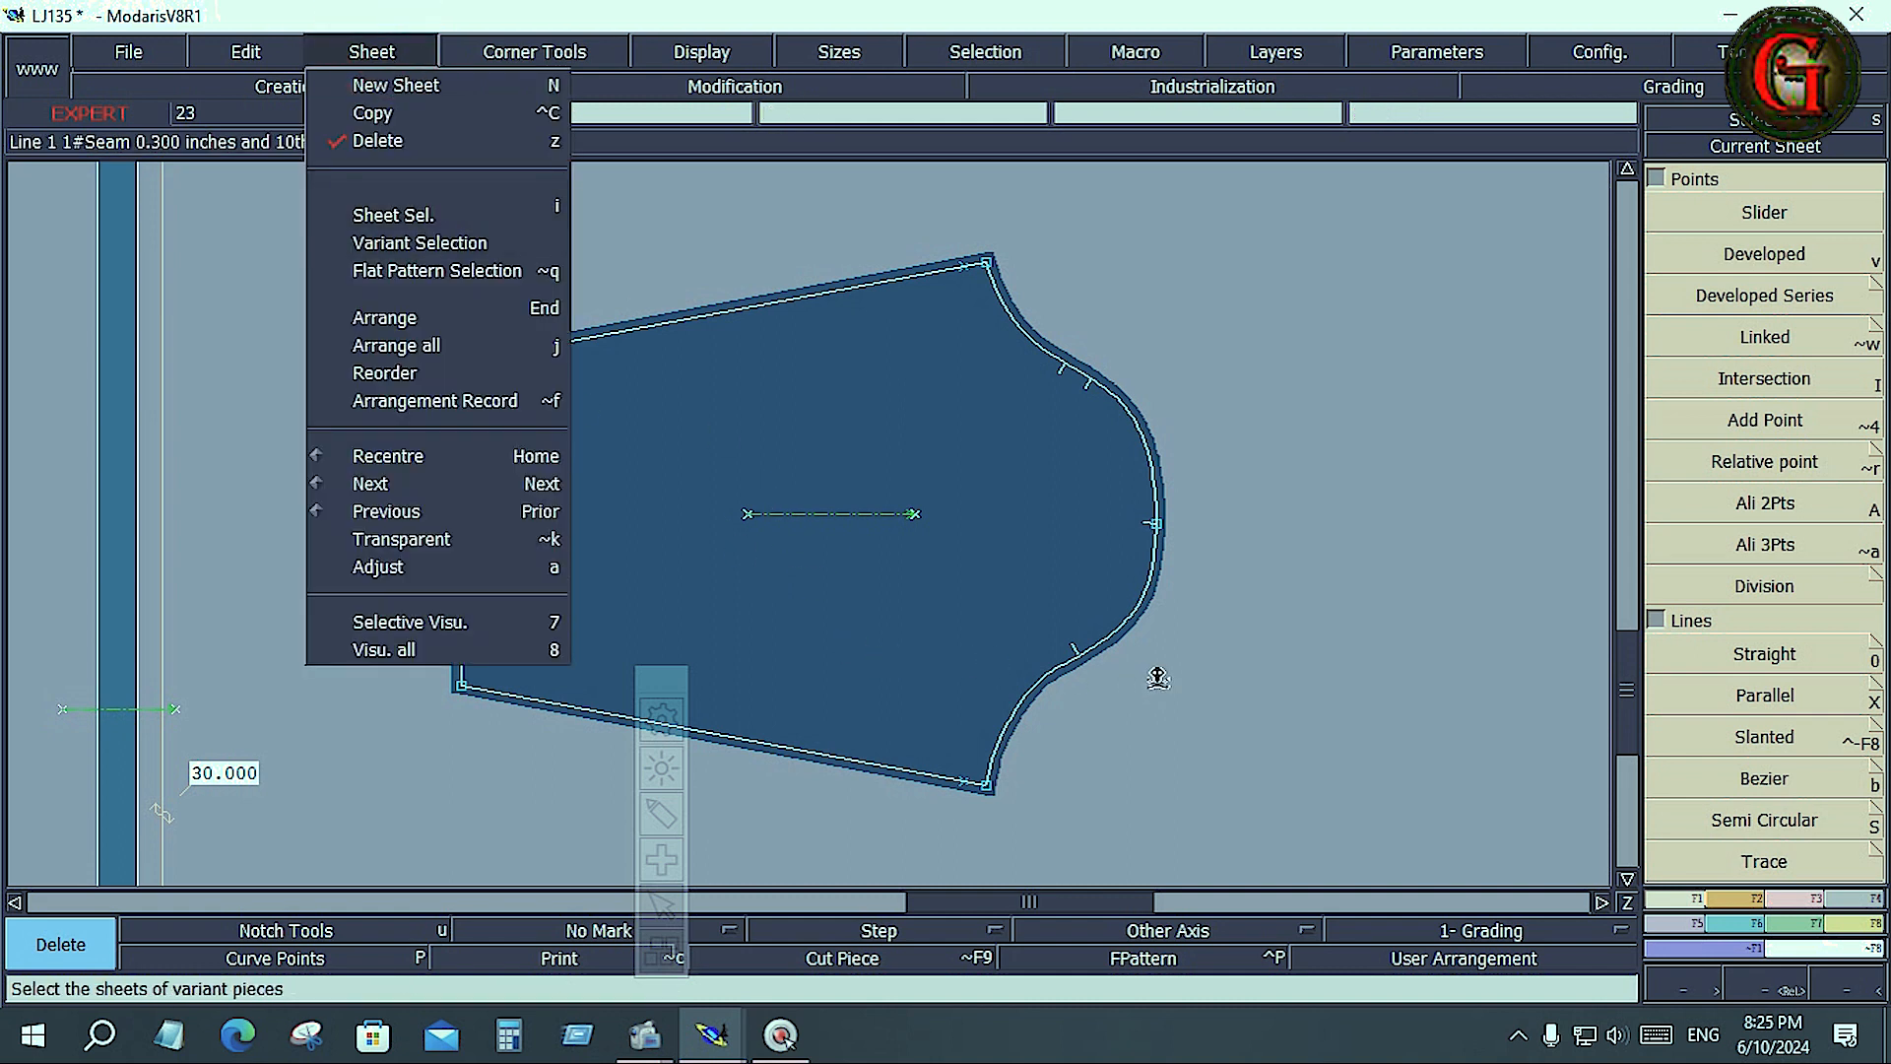
left_click(1157, 678)
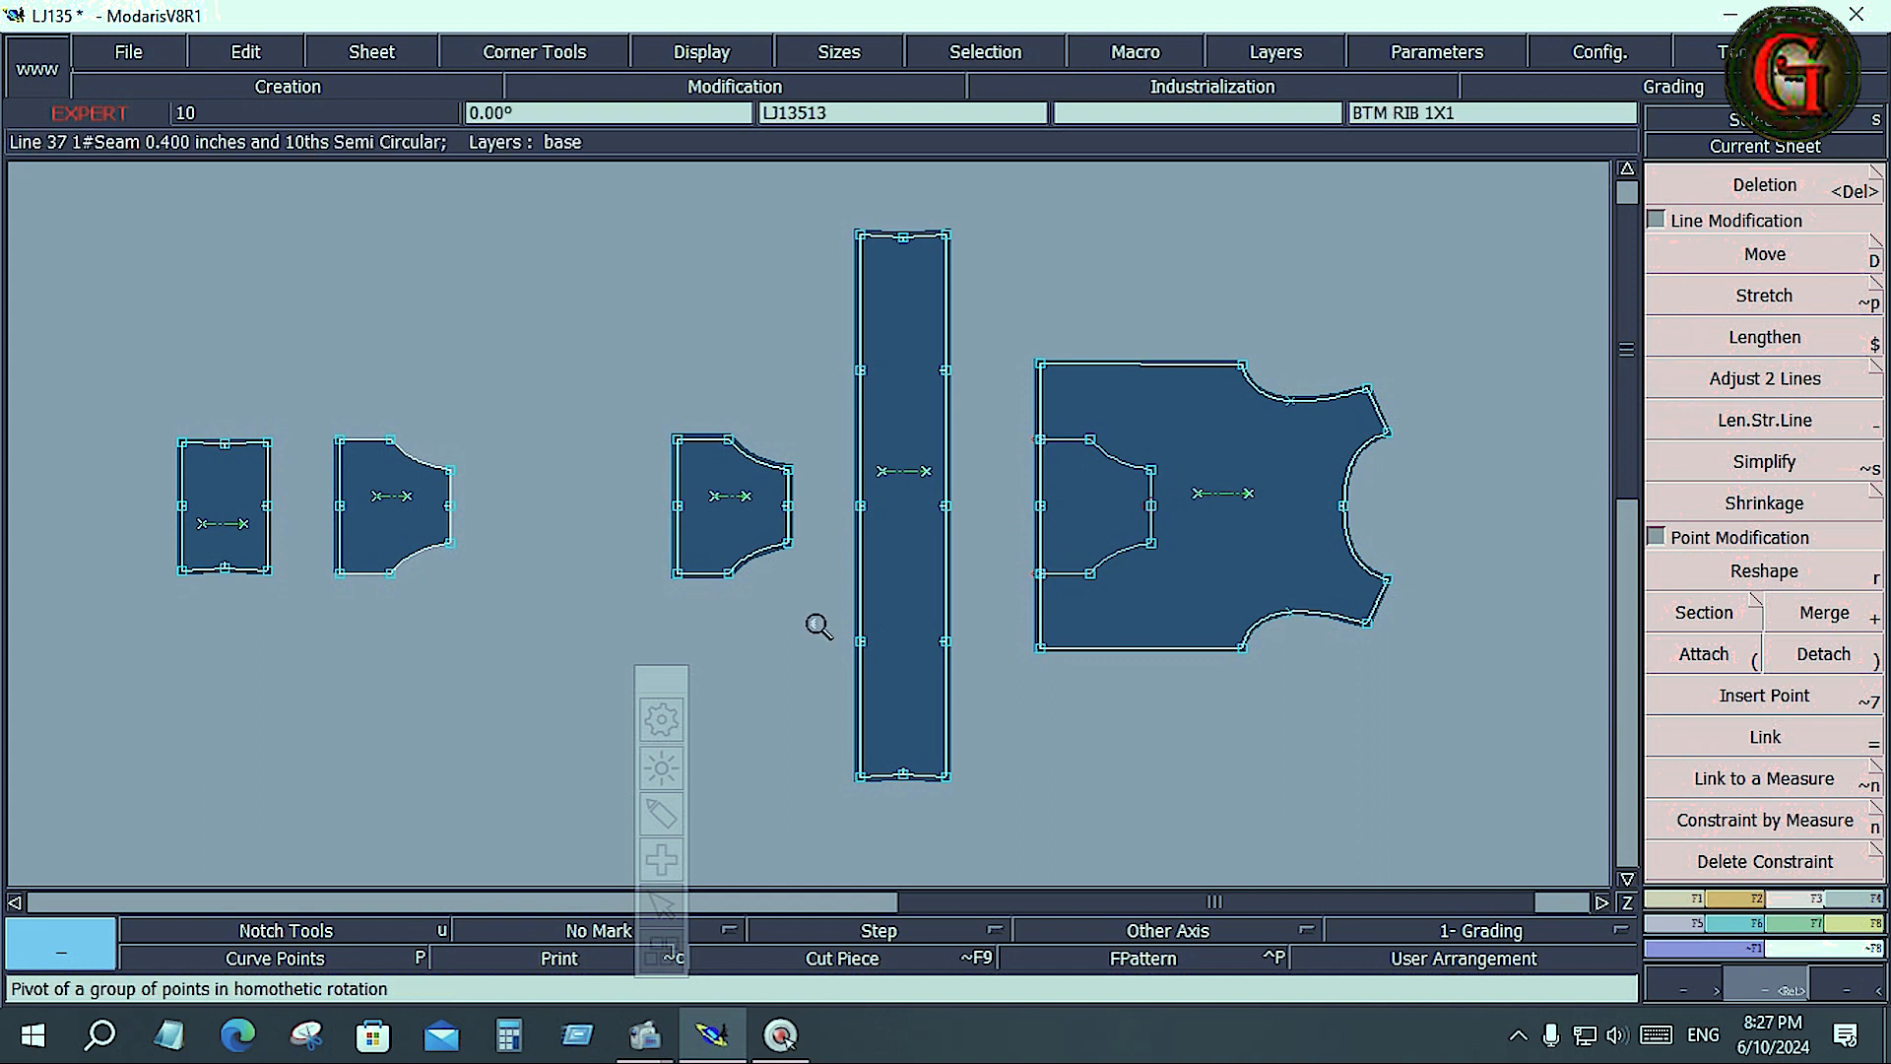
left_click(662, 811)
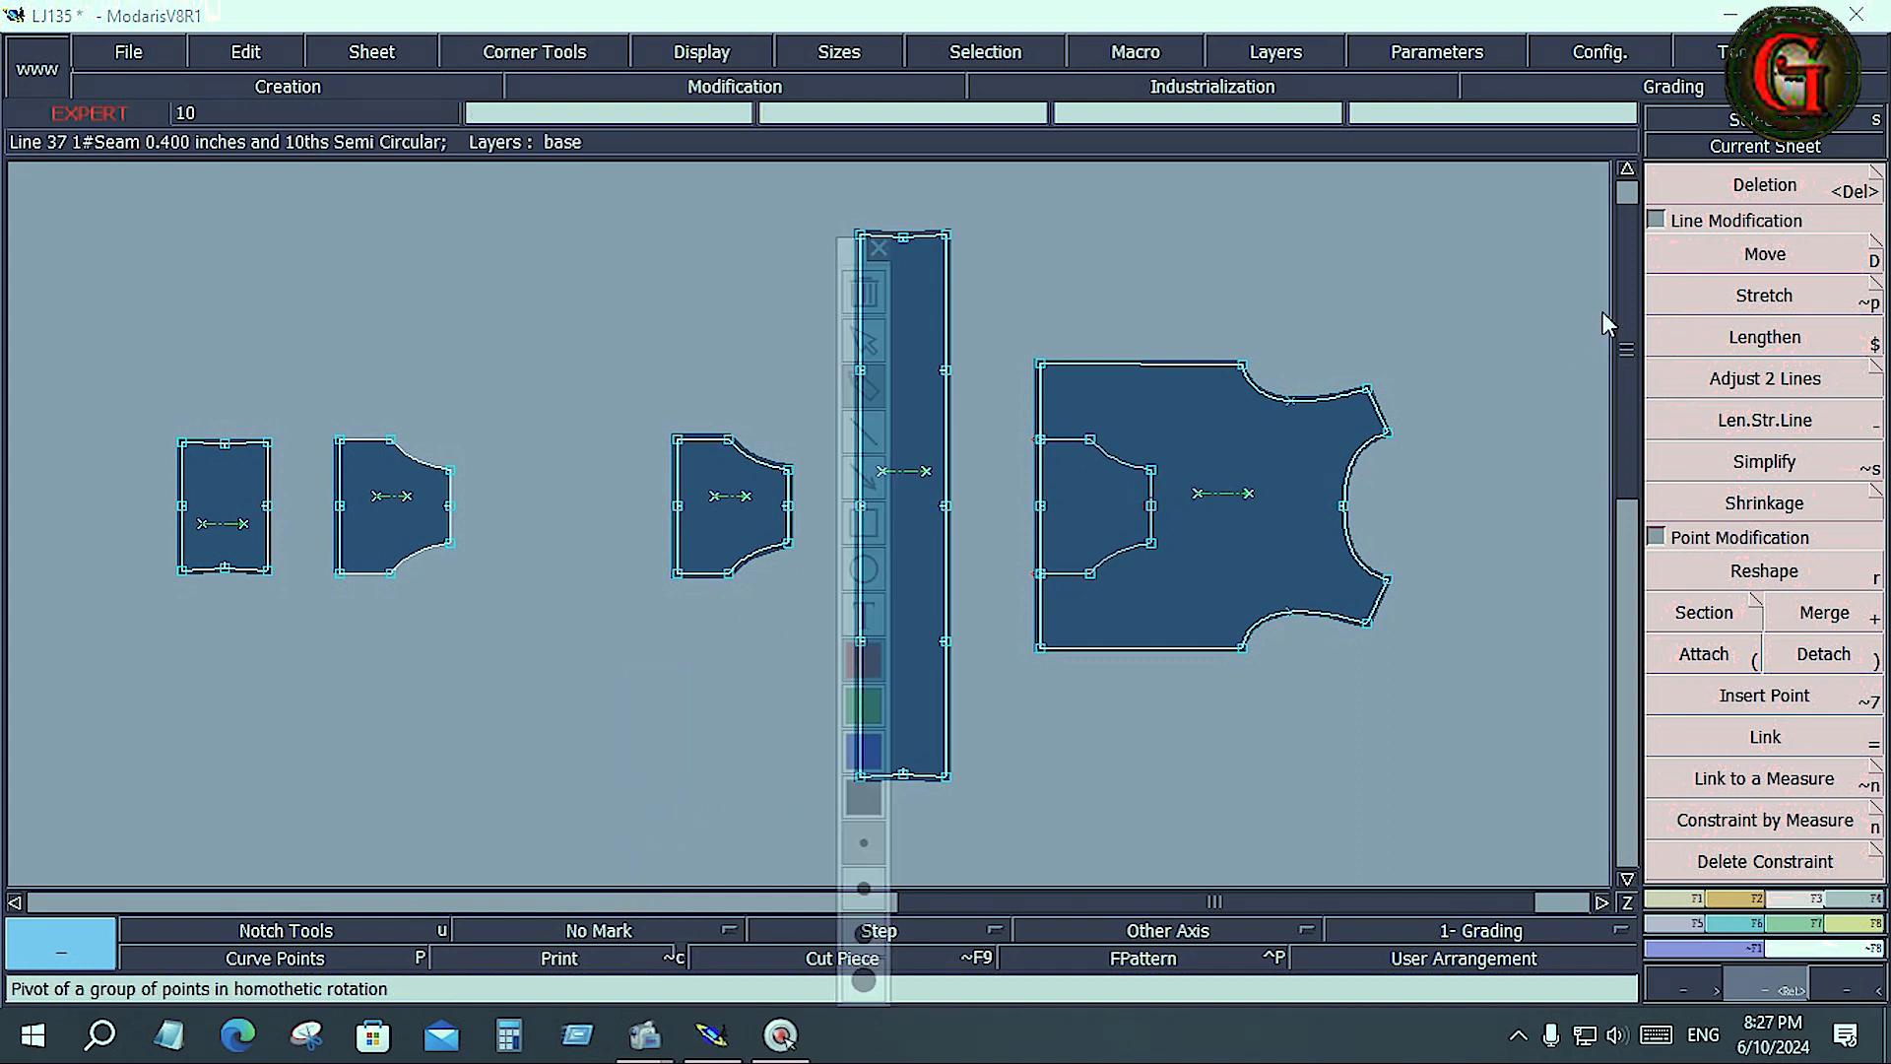
mouse_move(1701, 201)
left_mouse_down()
mouse_move(1830, 252)
mouse_move(1865, 423)
mouse_move(1856, 495)
mouse_move(1730, 520)
mouse_move(1657, 322)
mouse_move(1688, 209)
left_mouse_up()
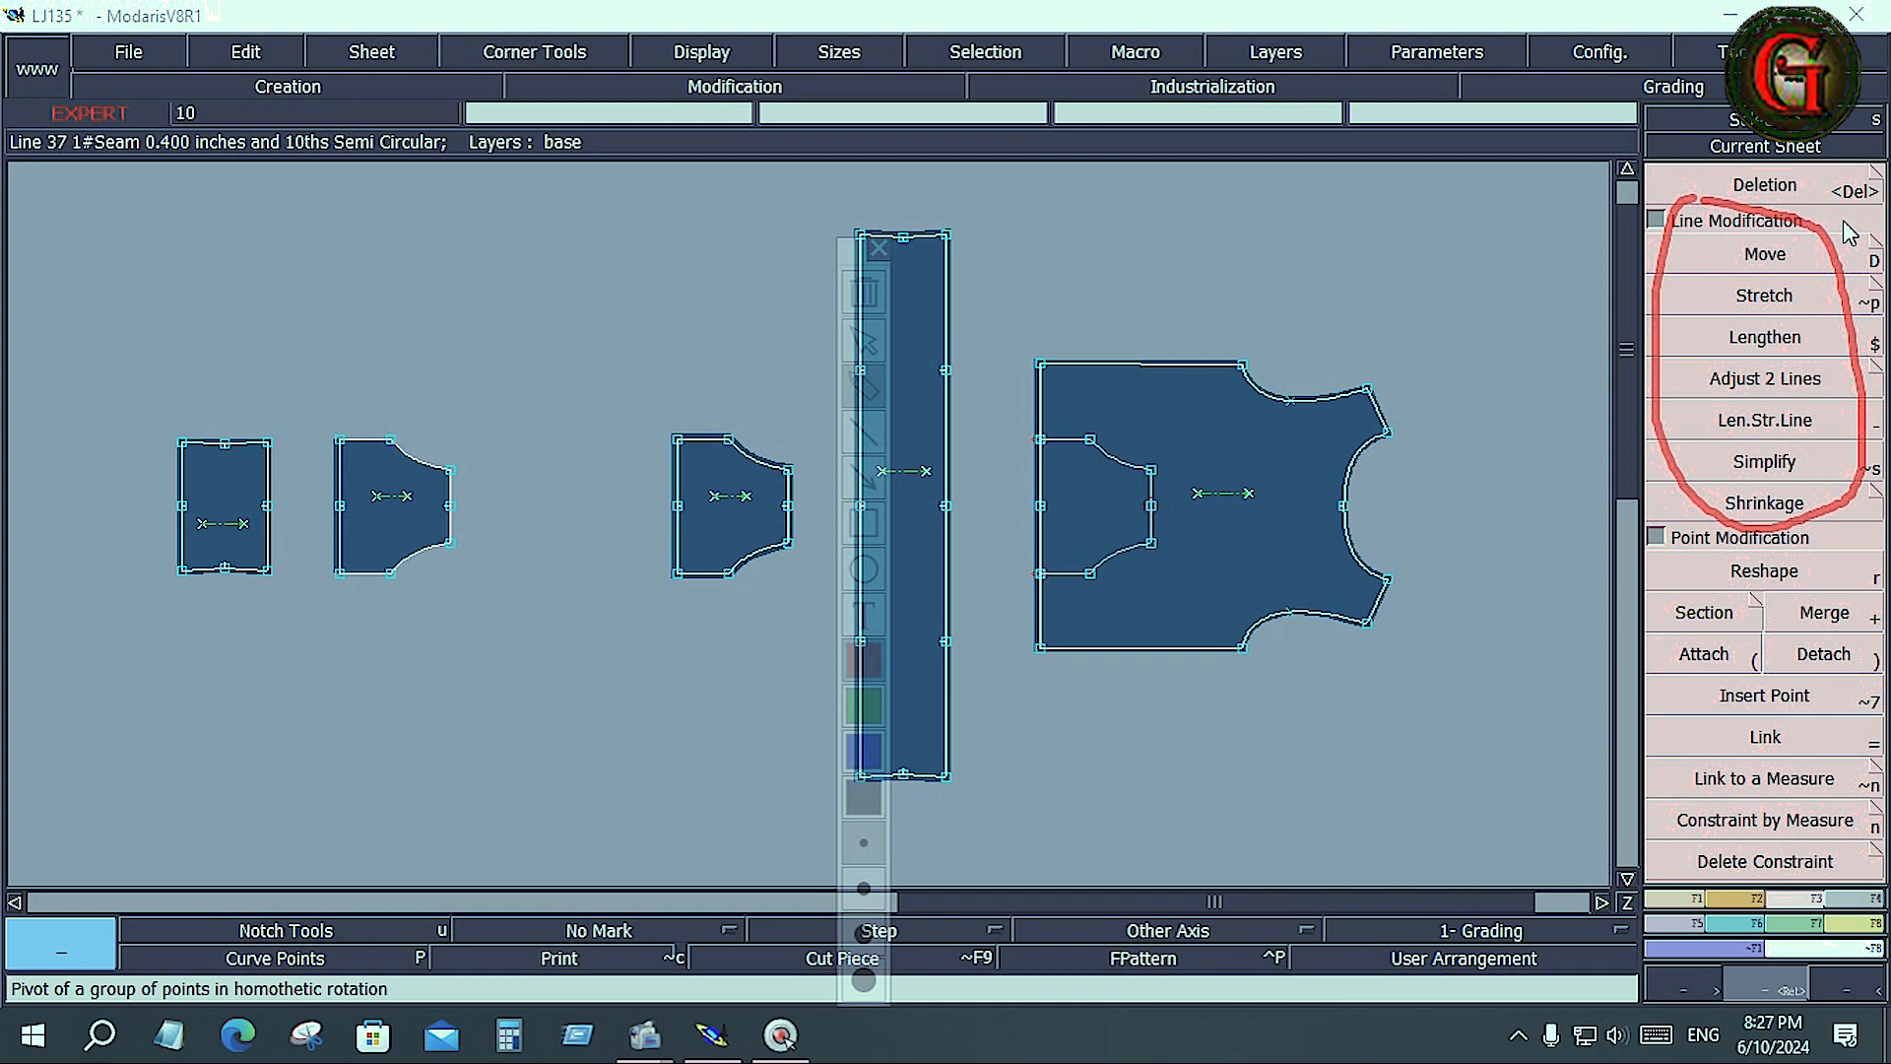
key("Escape")
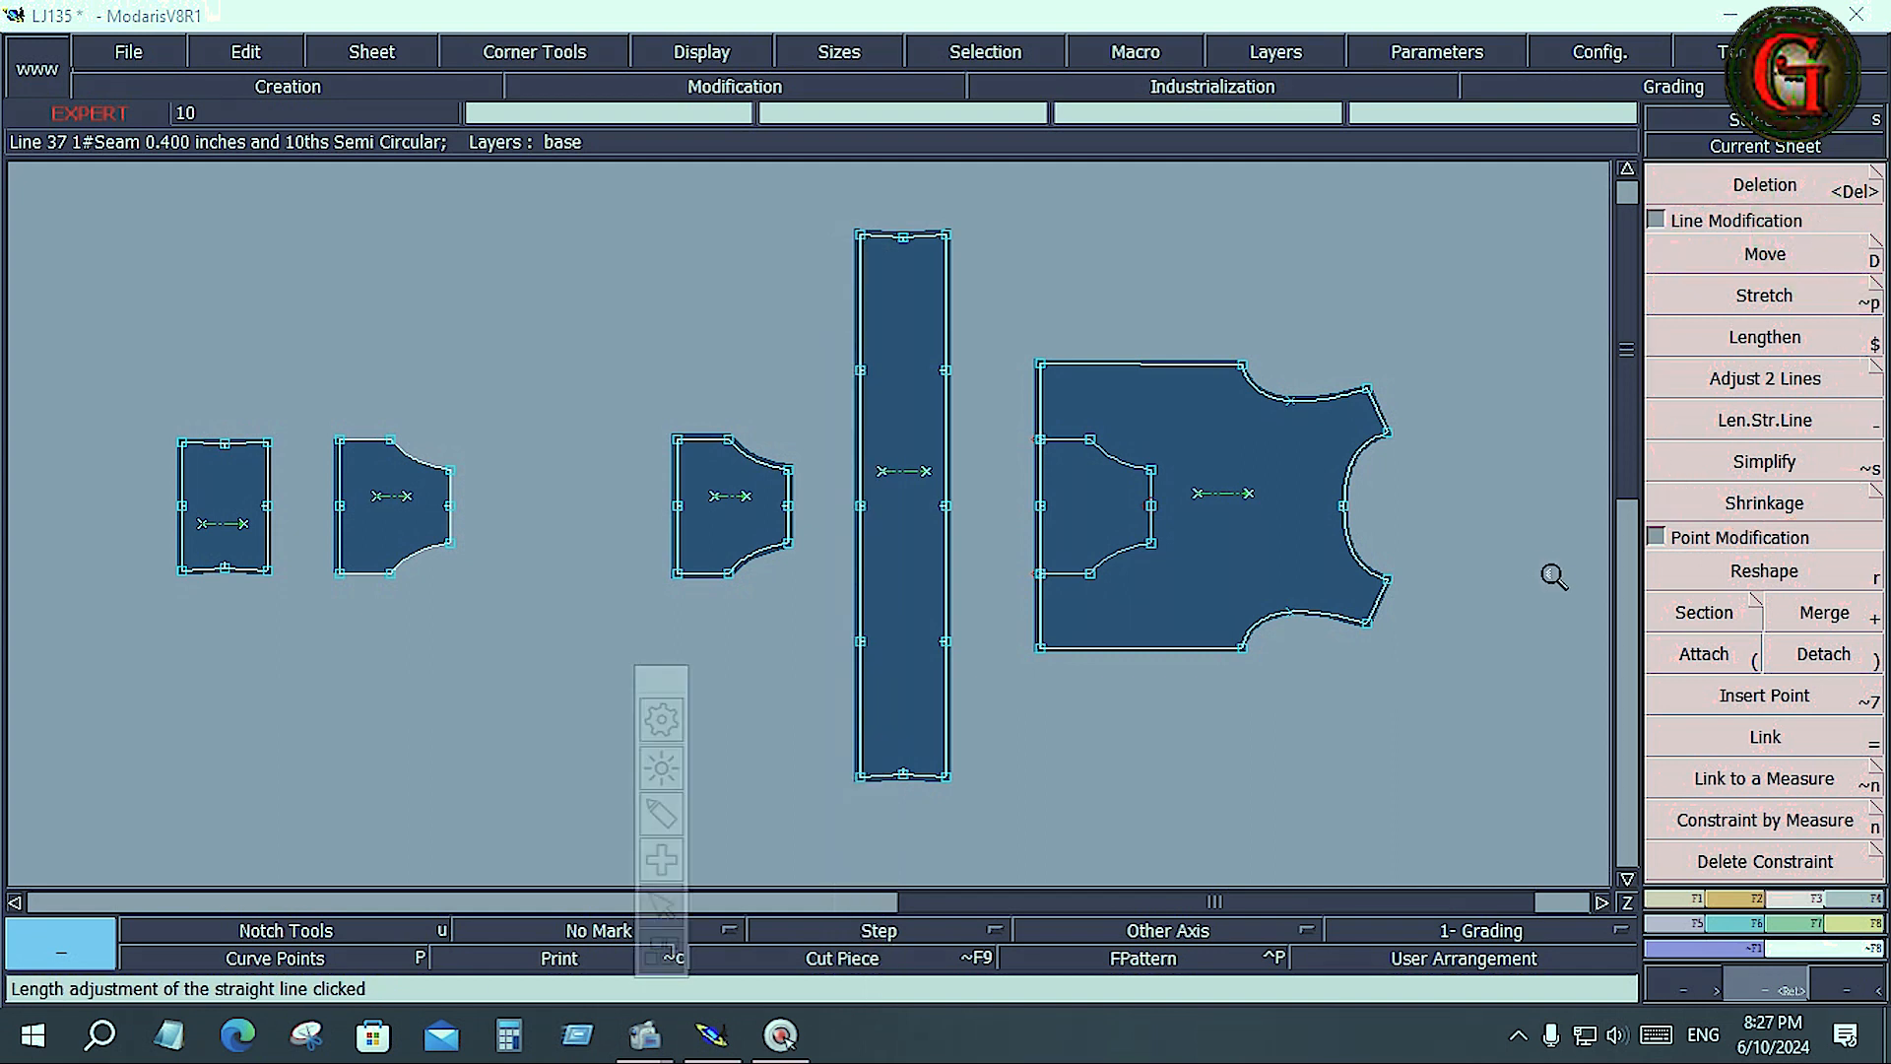
Step: Start the Move command and review its Move/Stretch options for size, grading and movement type
left_click(1764, 262)
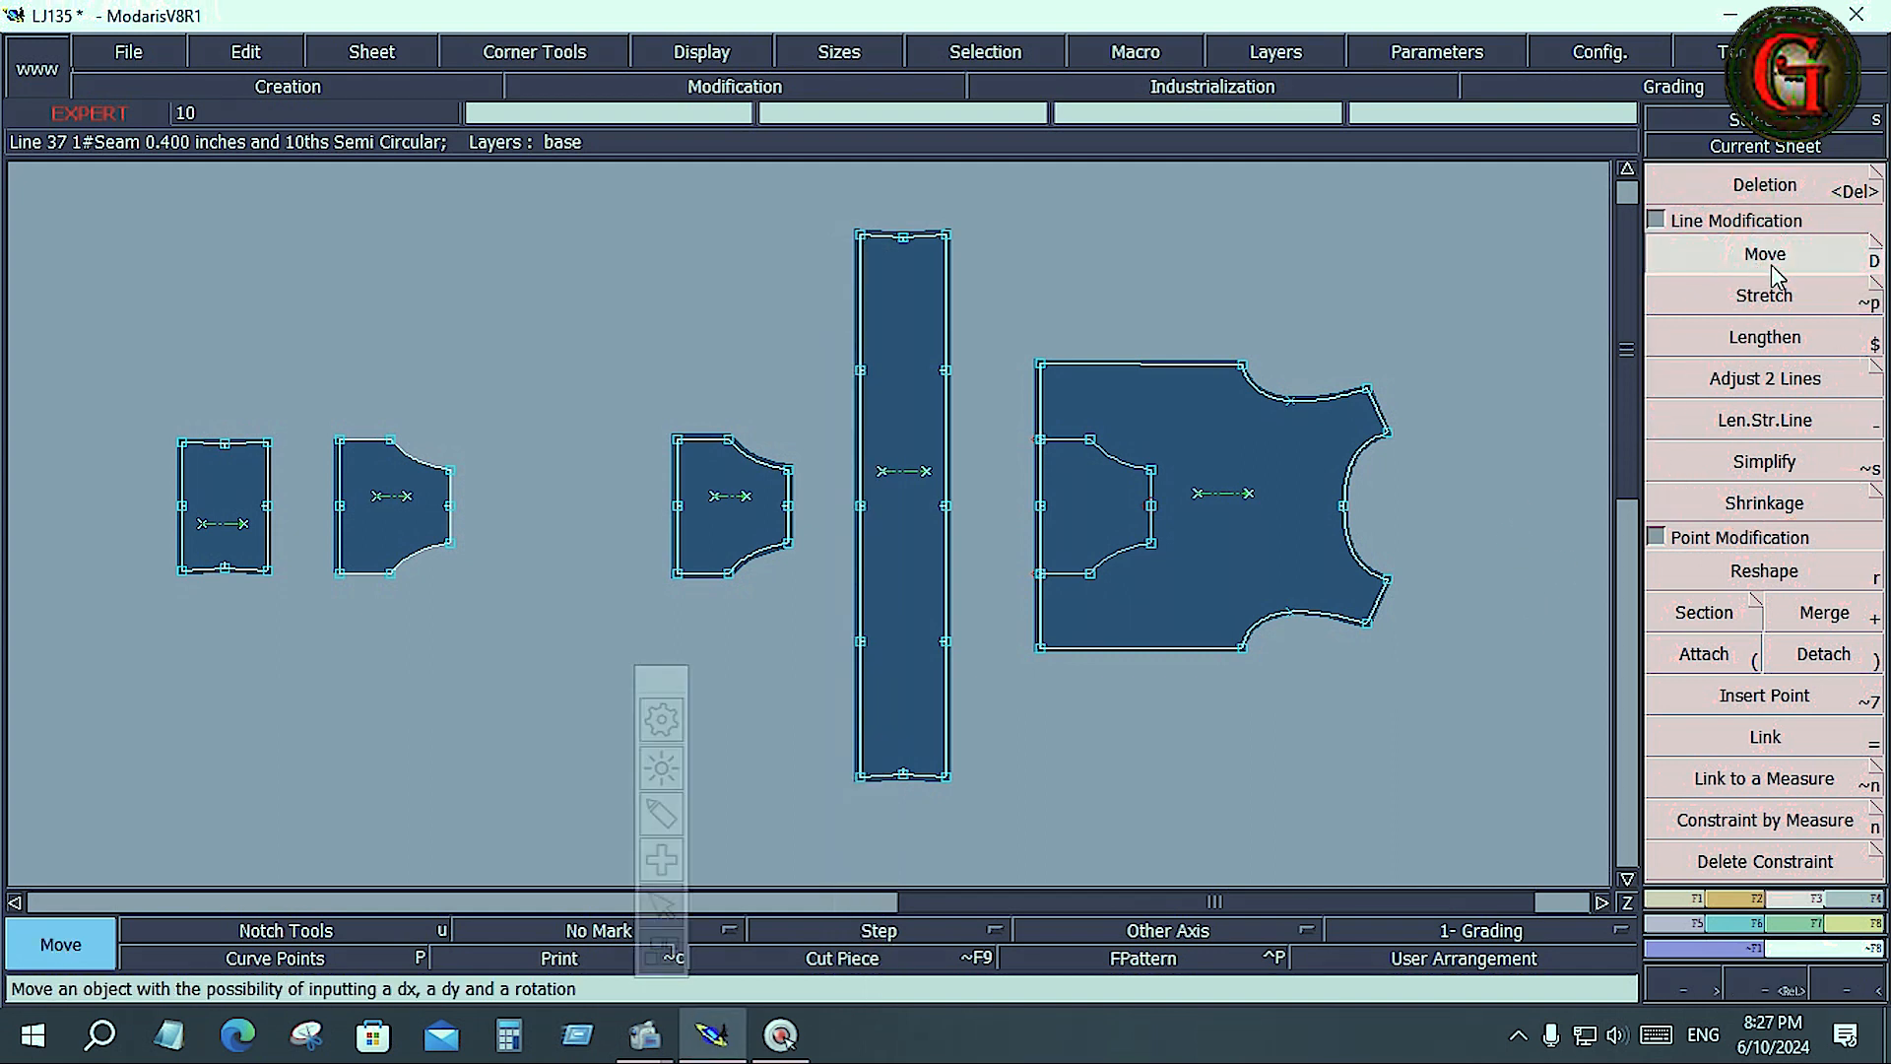
left_click(1875, 246)
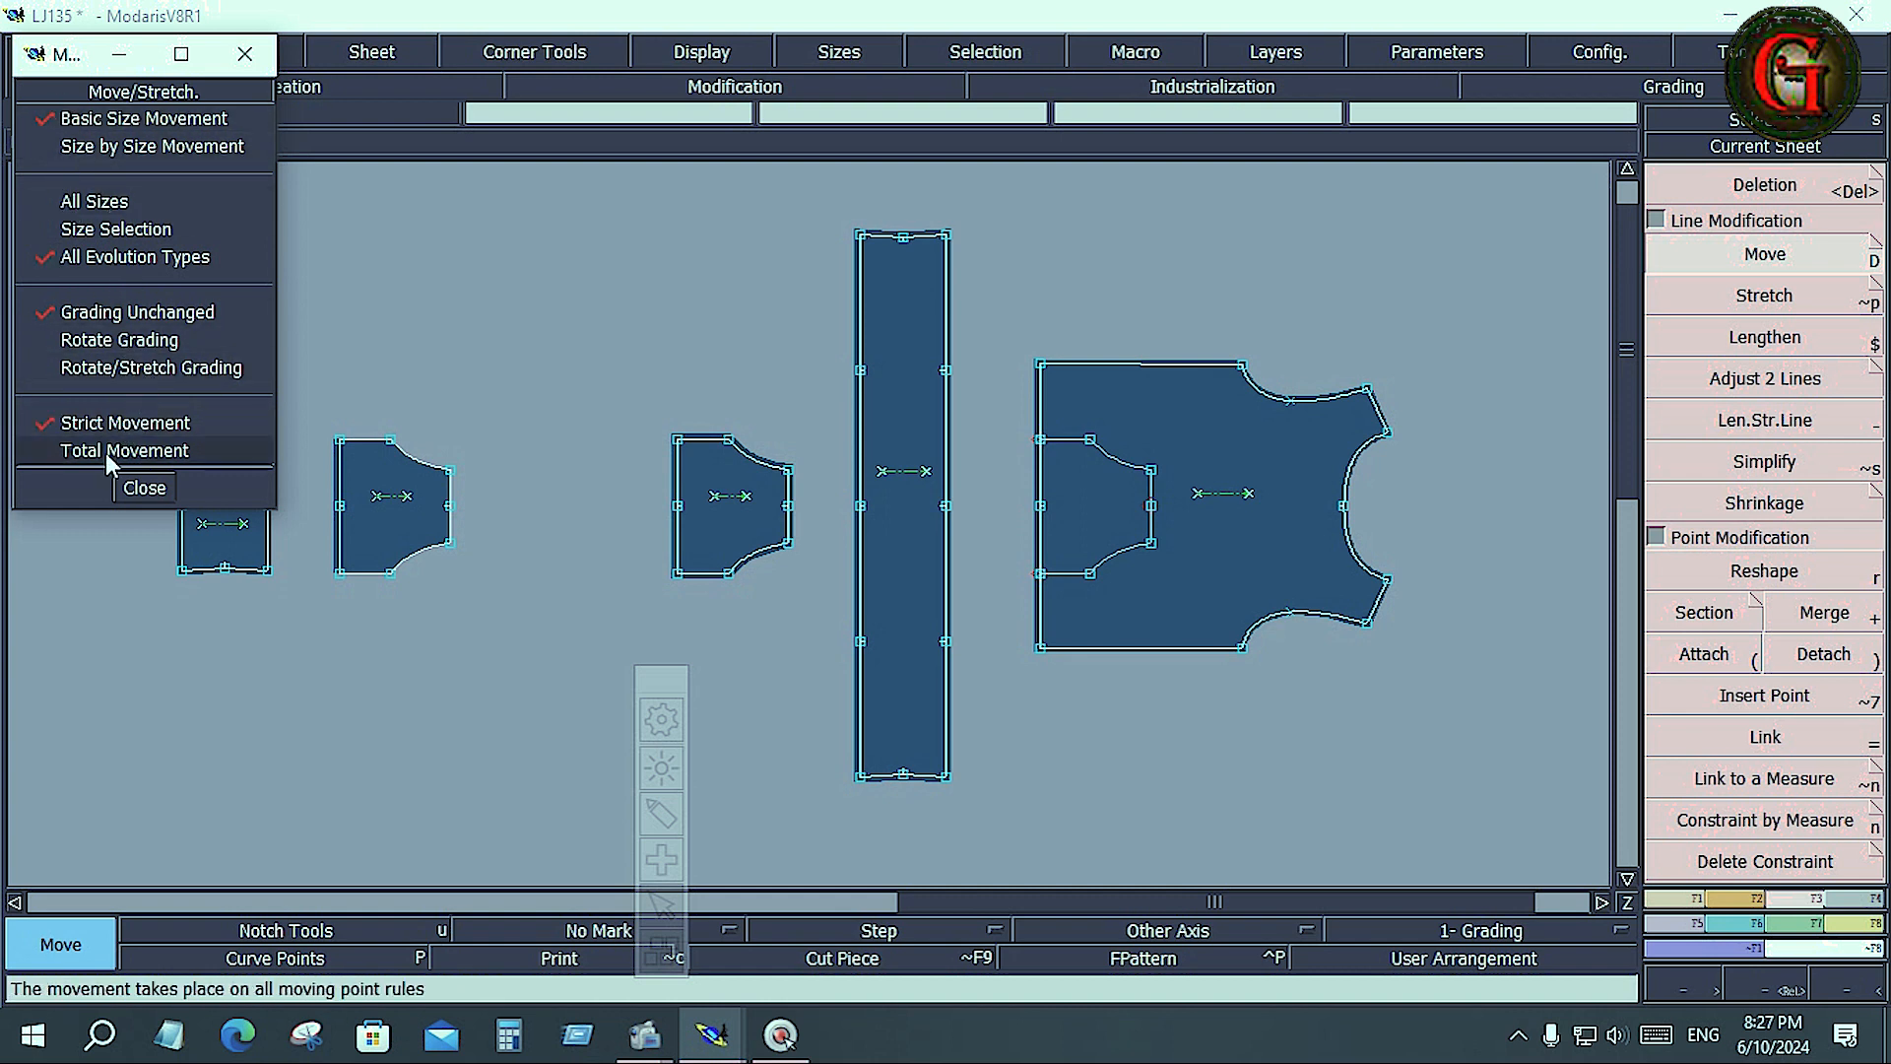
left_click(148, 489)
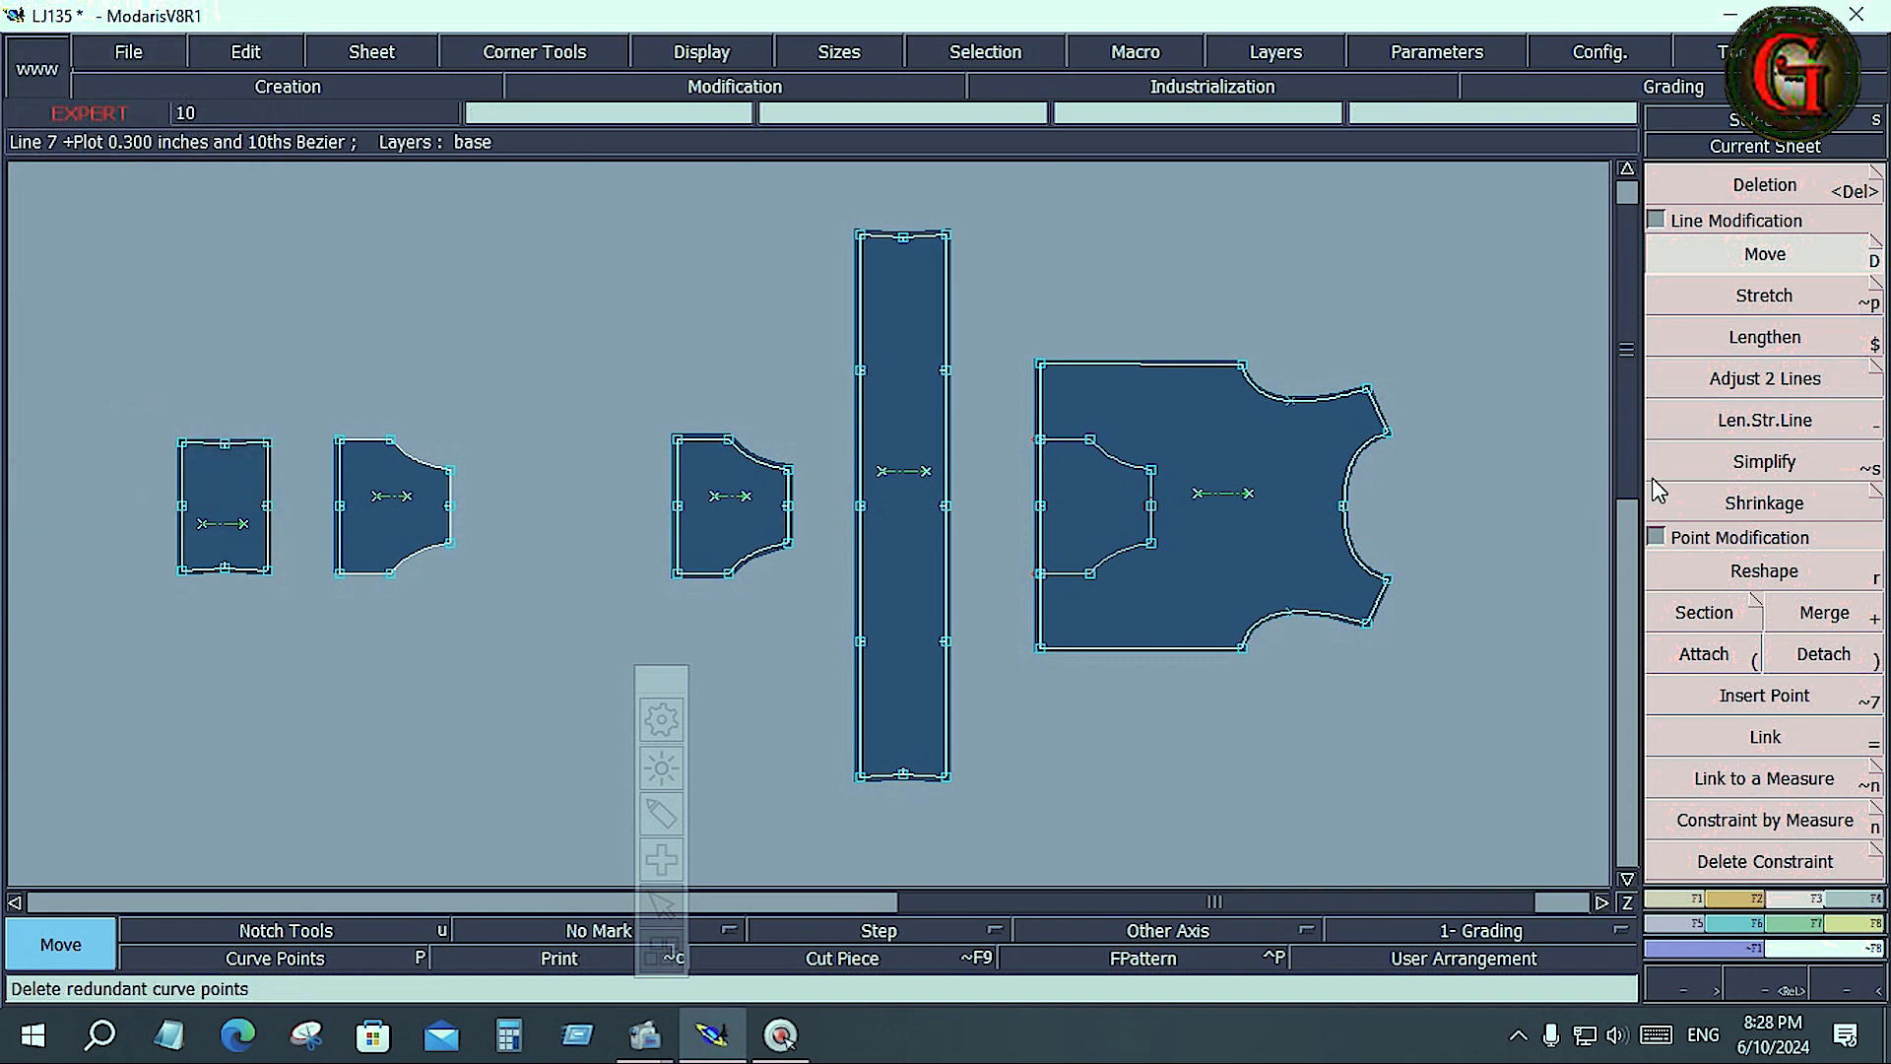
Step: Switch the Move/Stretch option to Size by Size Movement and restore Basic Size Movement
left_click(1875, 250)
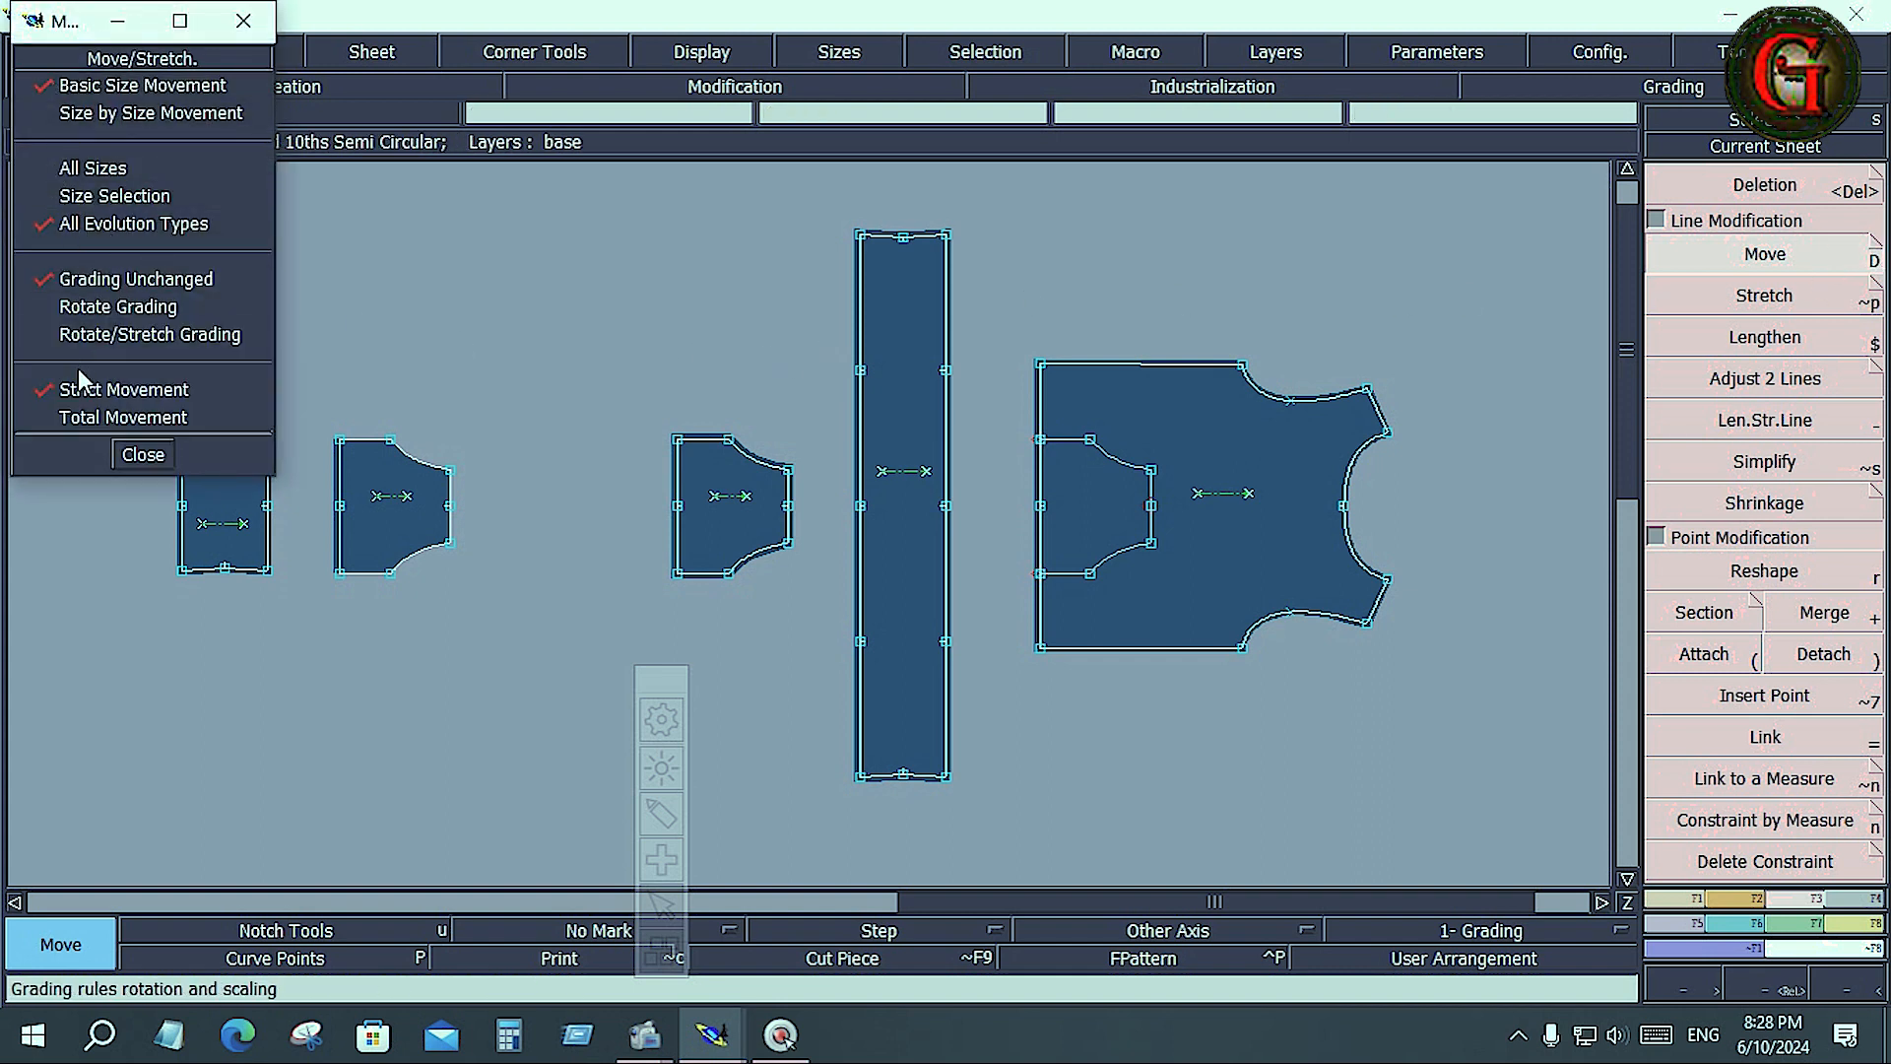
left_click(50, 118)
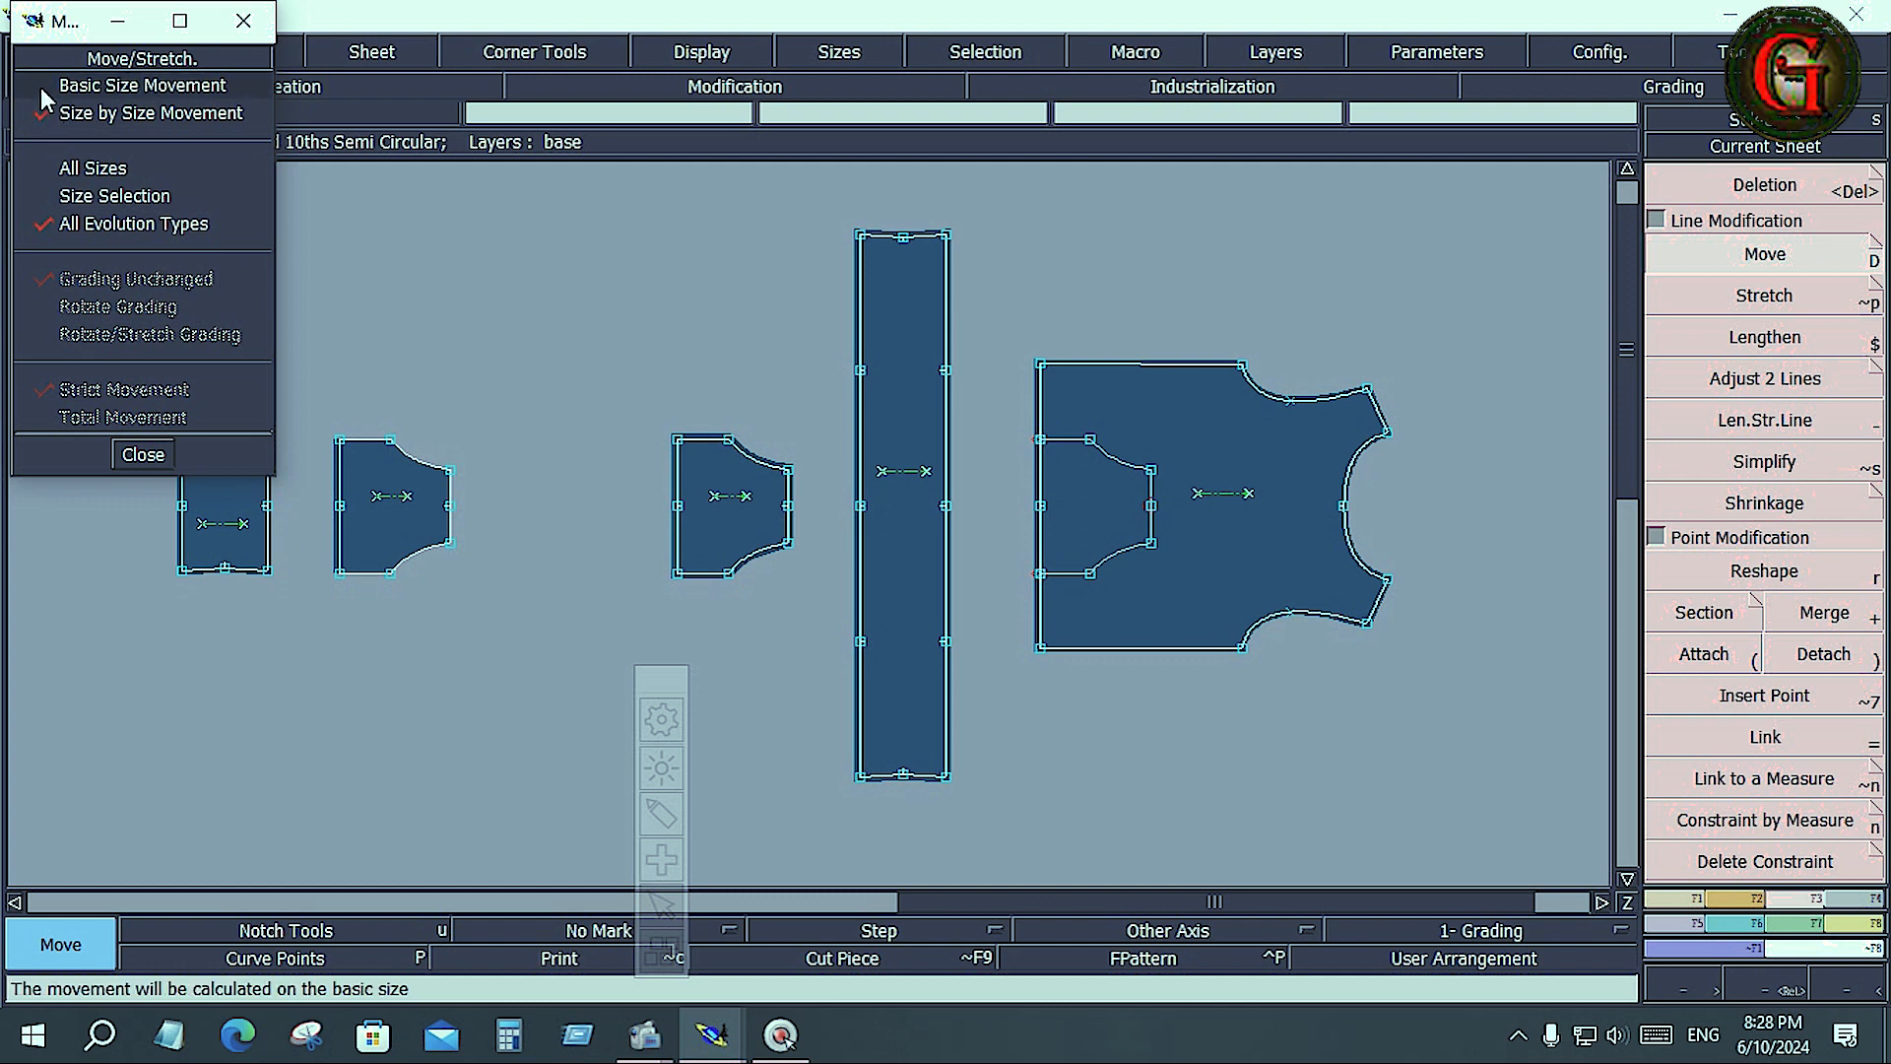
left_click(41, 86)
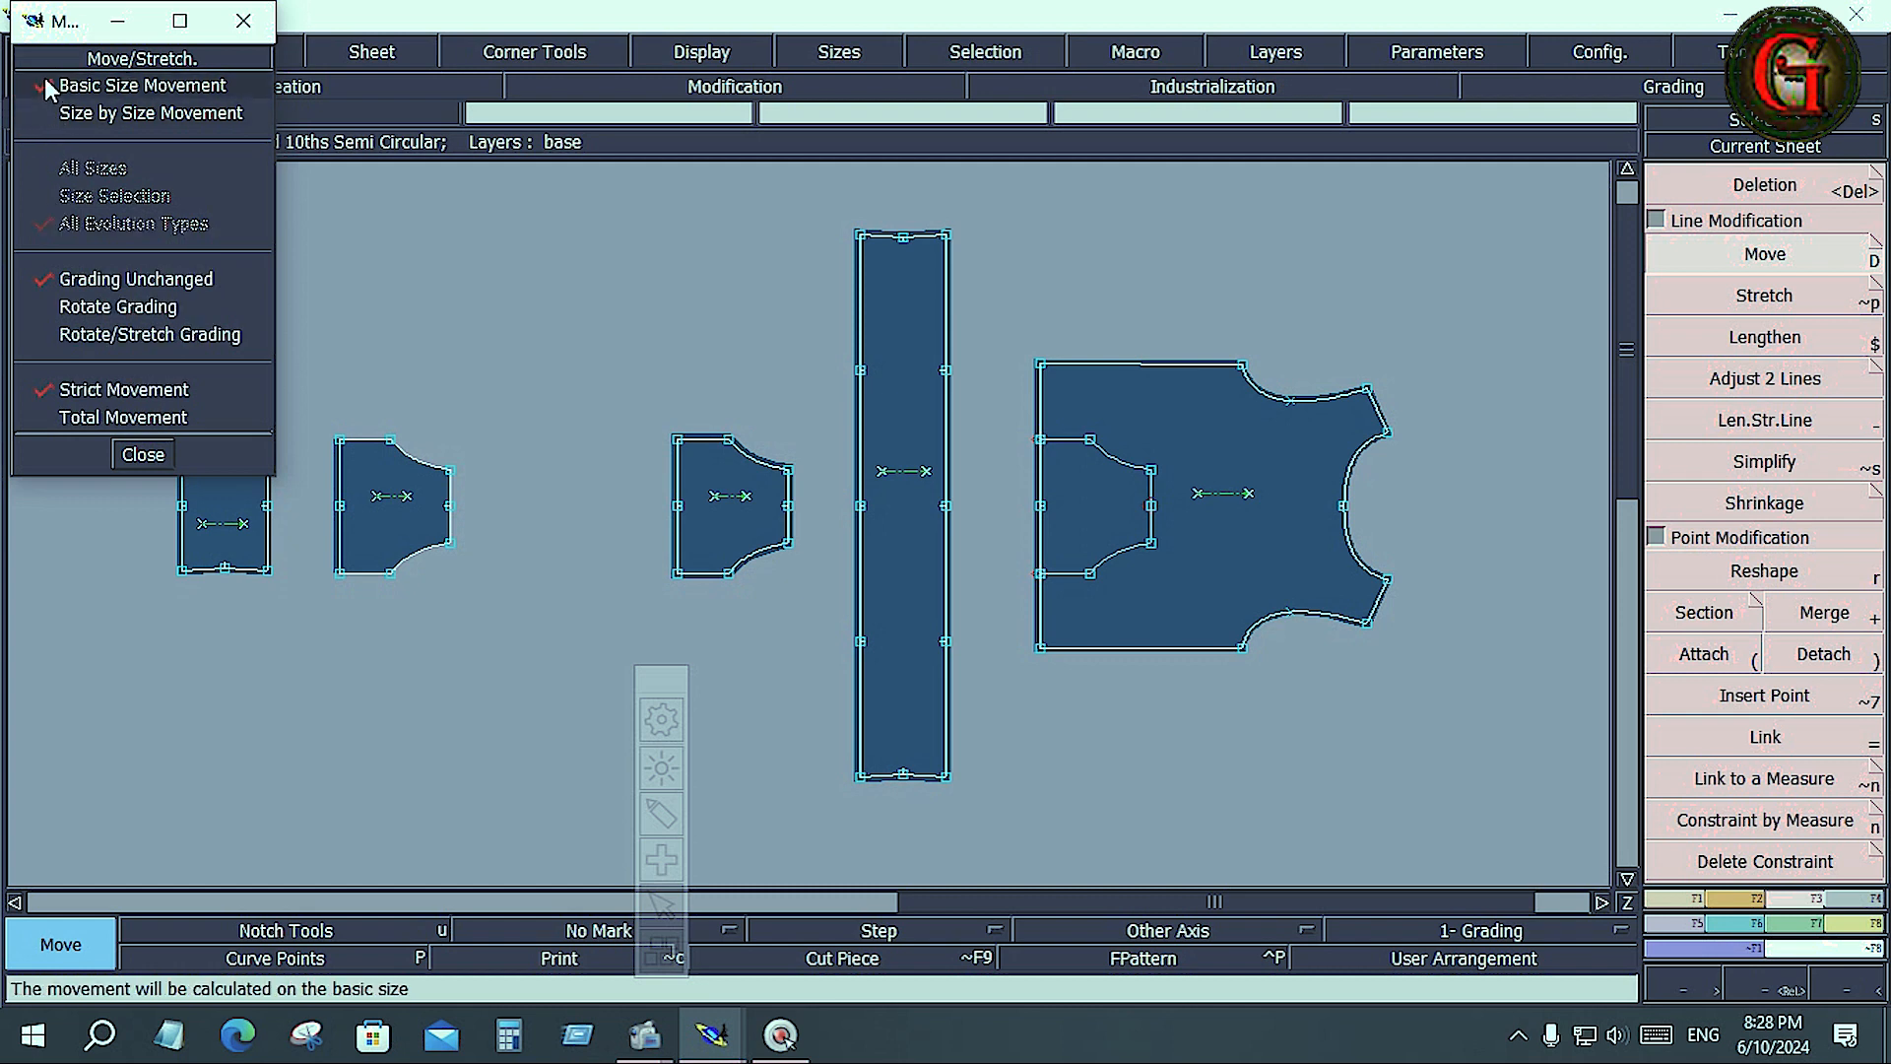
left_click(143, 454)
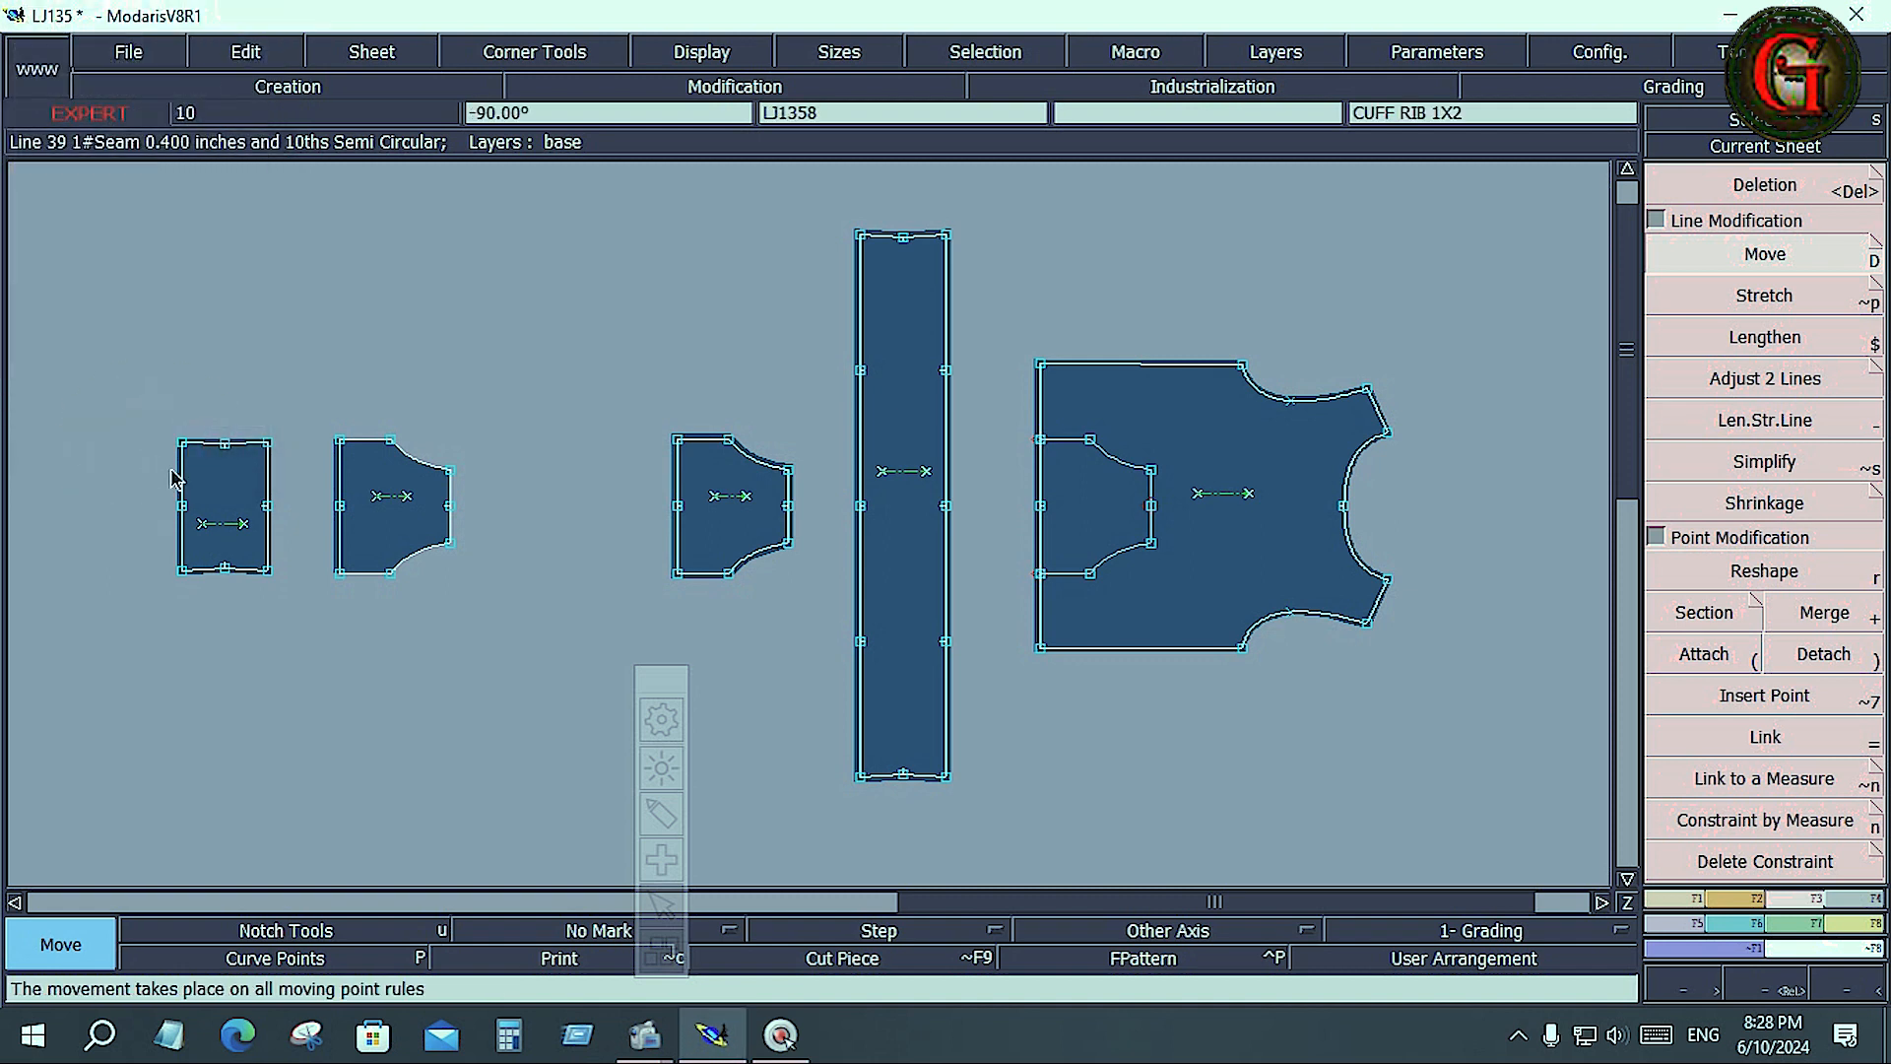
Step: Move the BTM RIB 1X1 piece with the Move command to the far side of the CUFF RIB 1X2 piece
left_click(1766, 258)
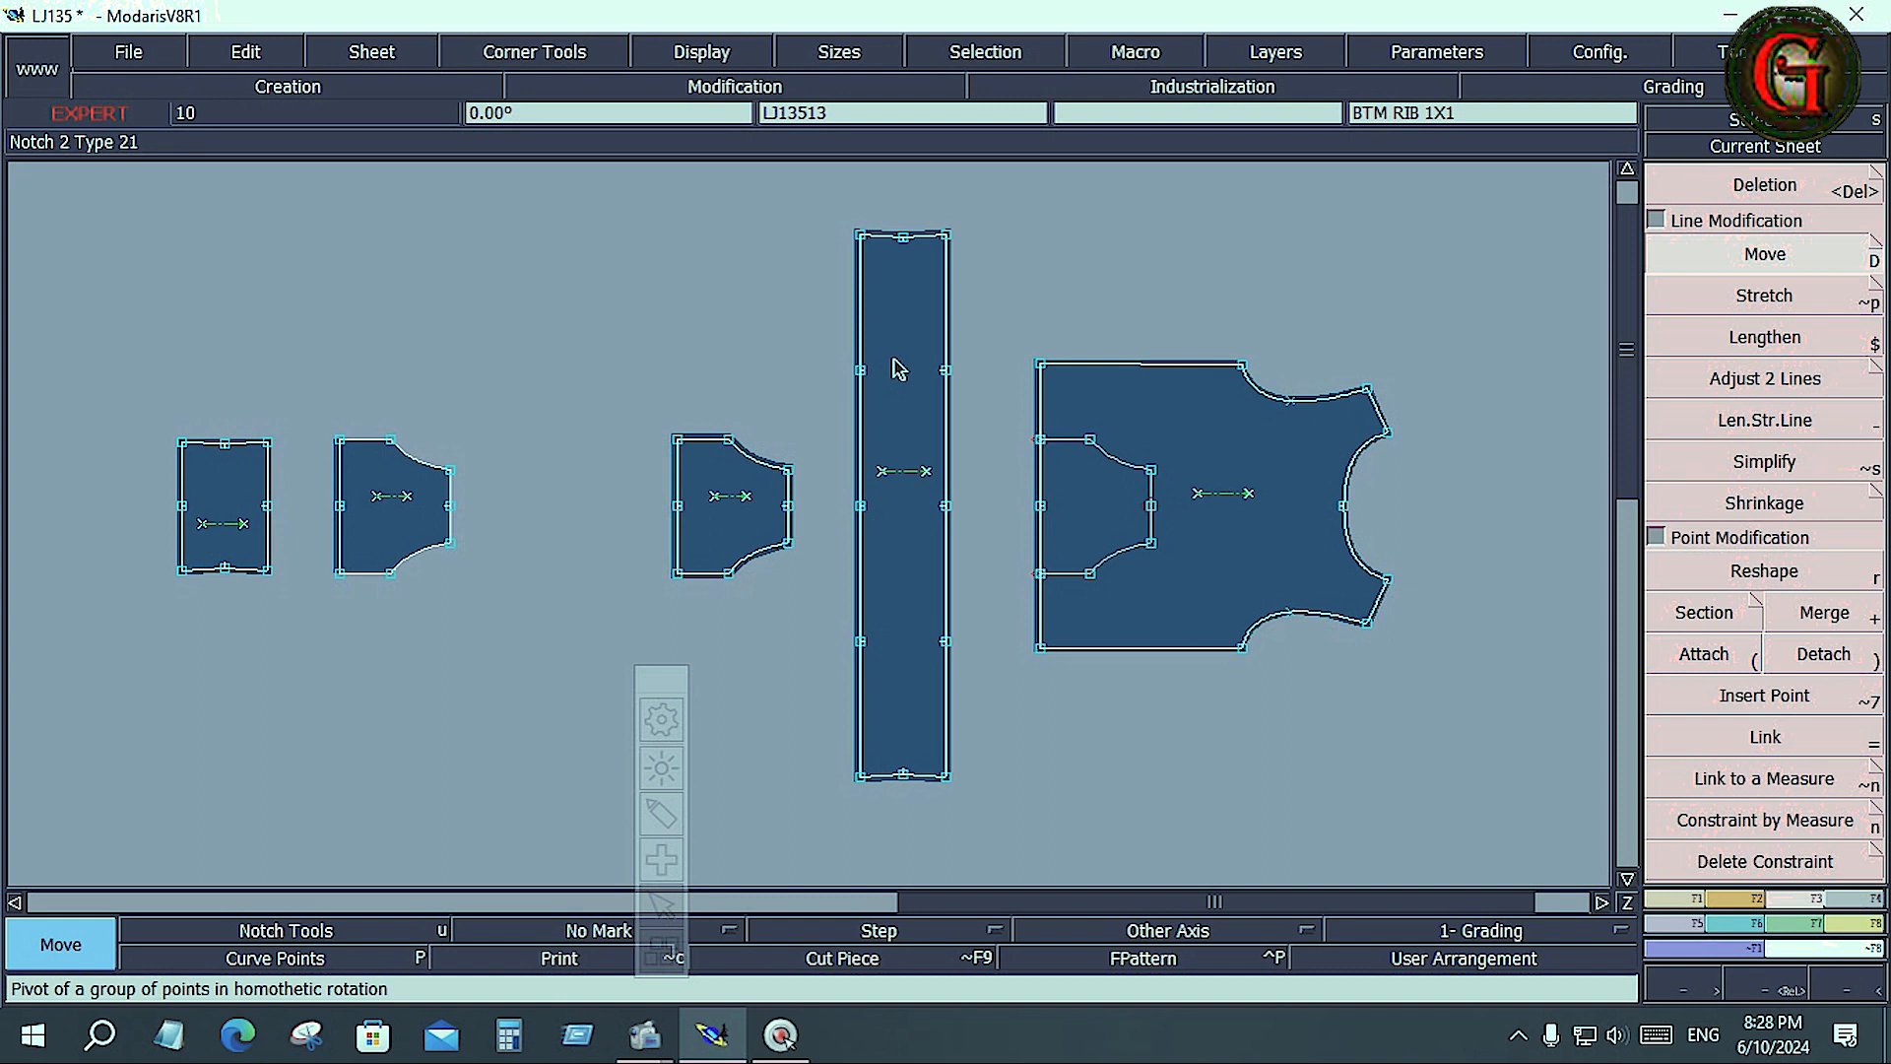
left_click(907, 331)
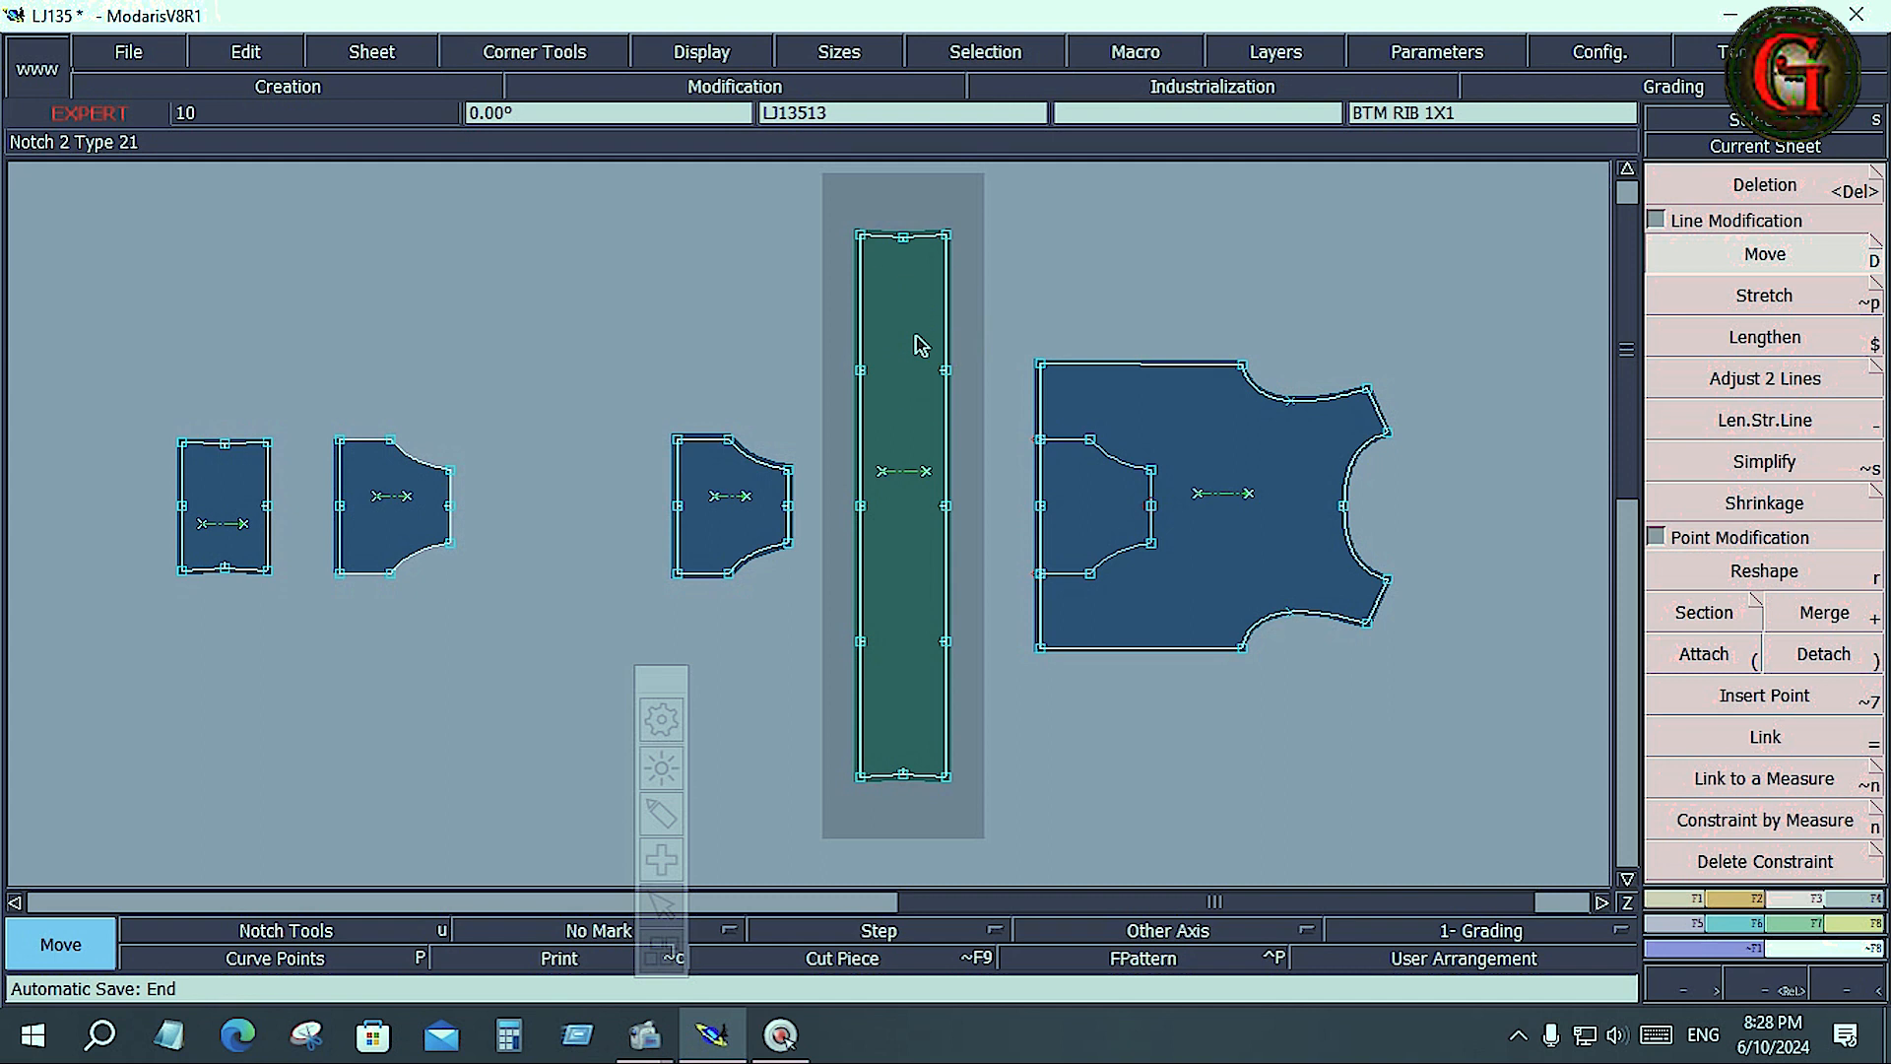
left_click(1786, 240)
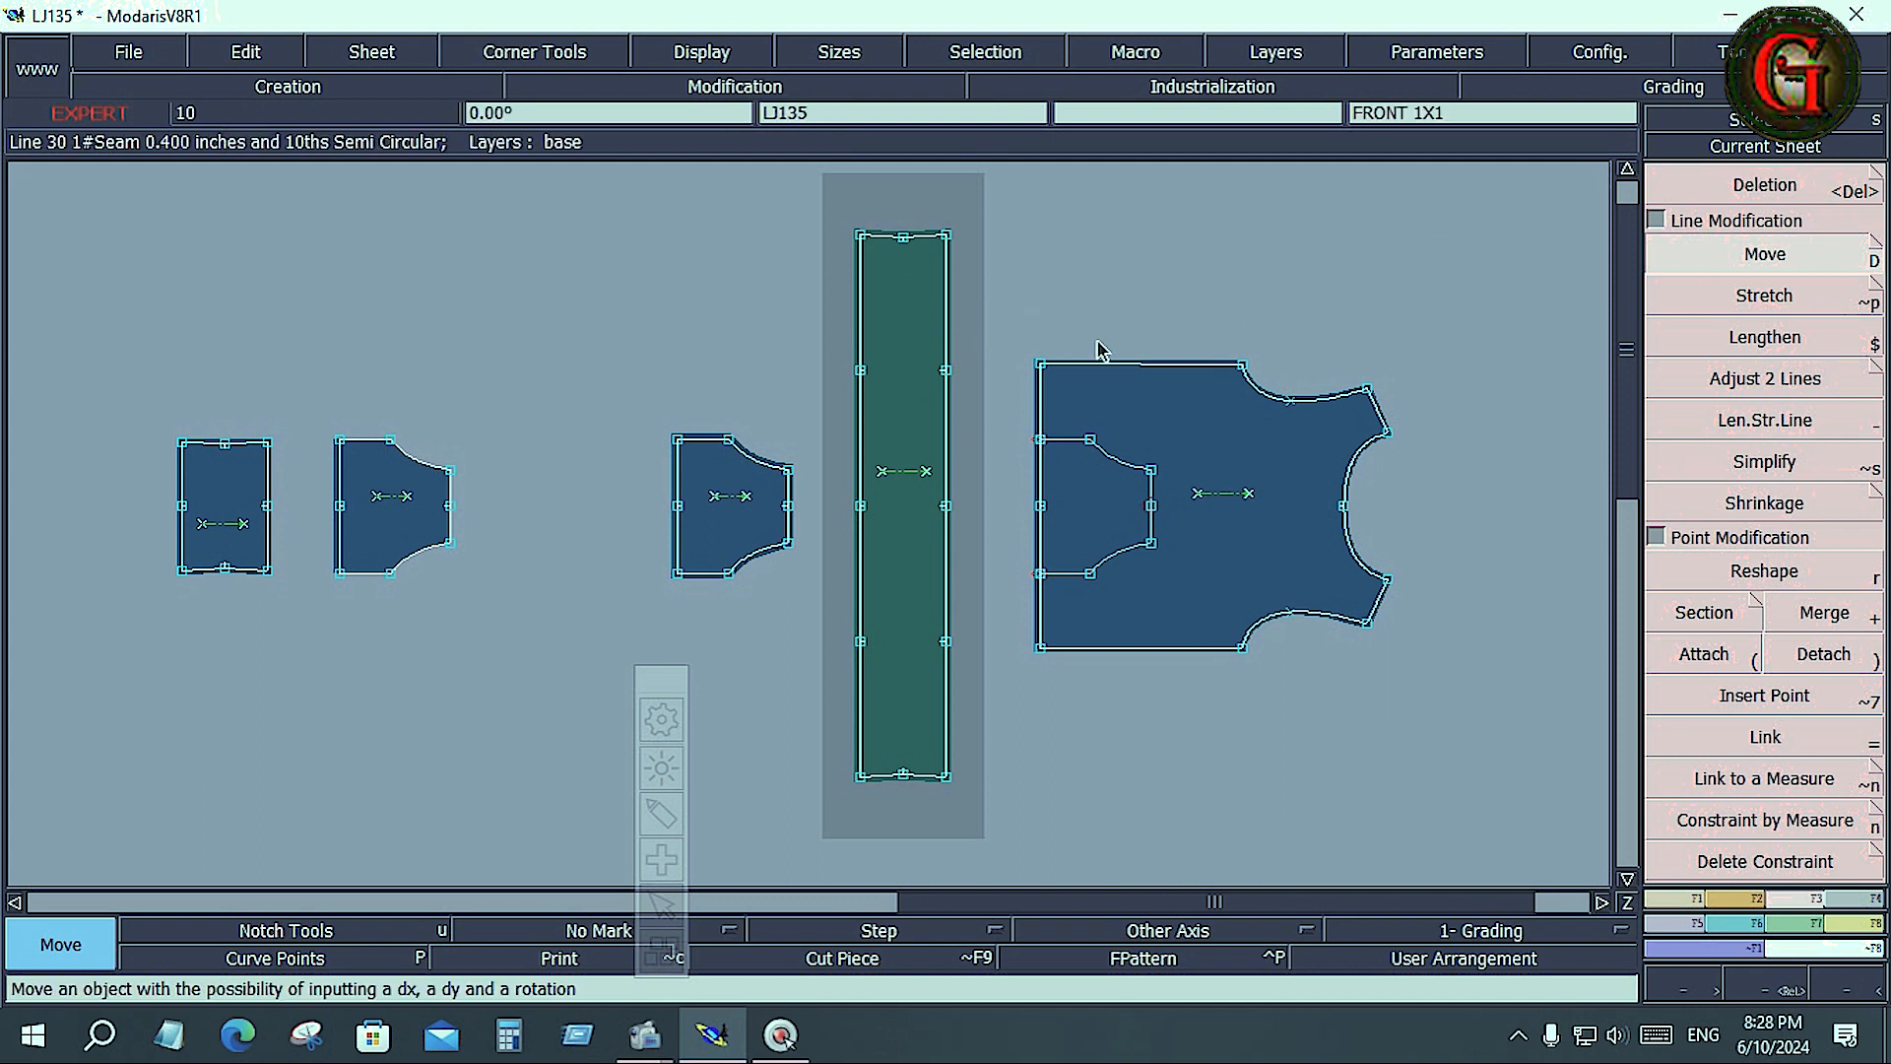
left_click(900, 321)
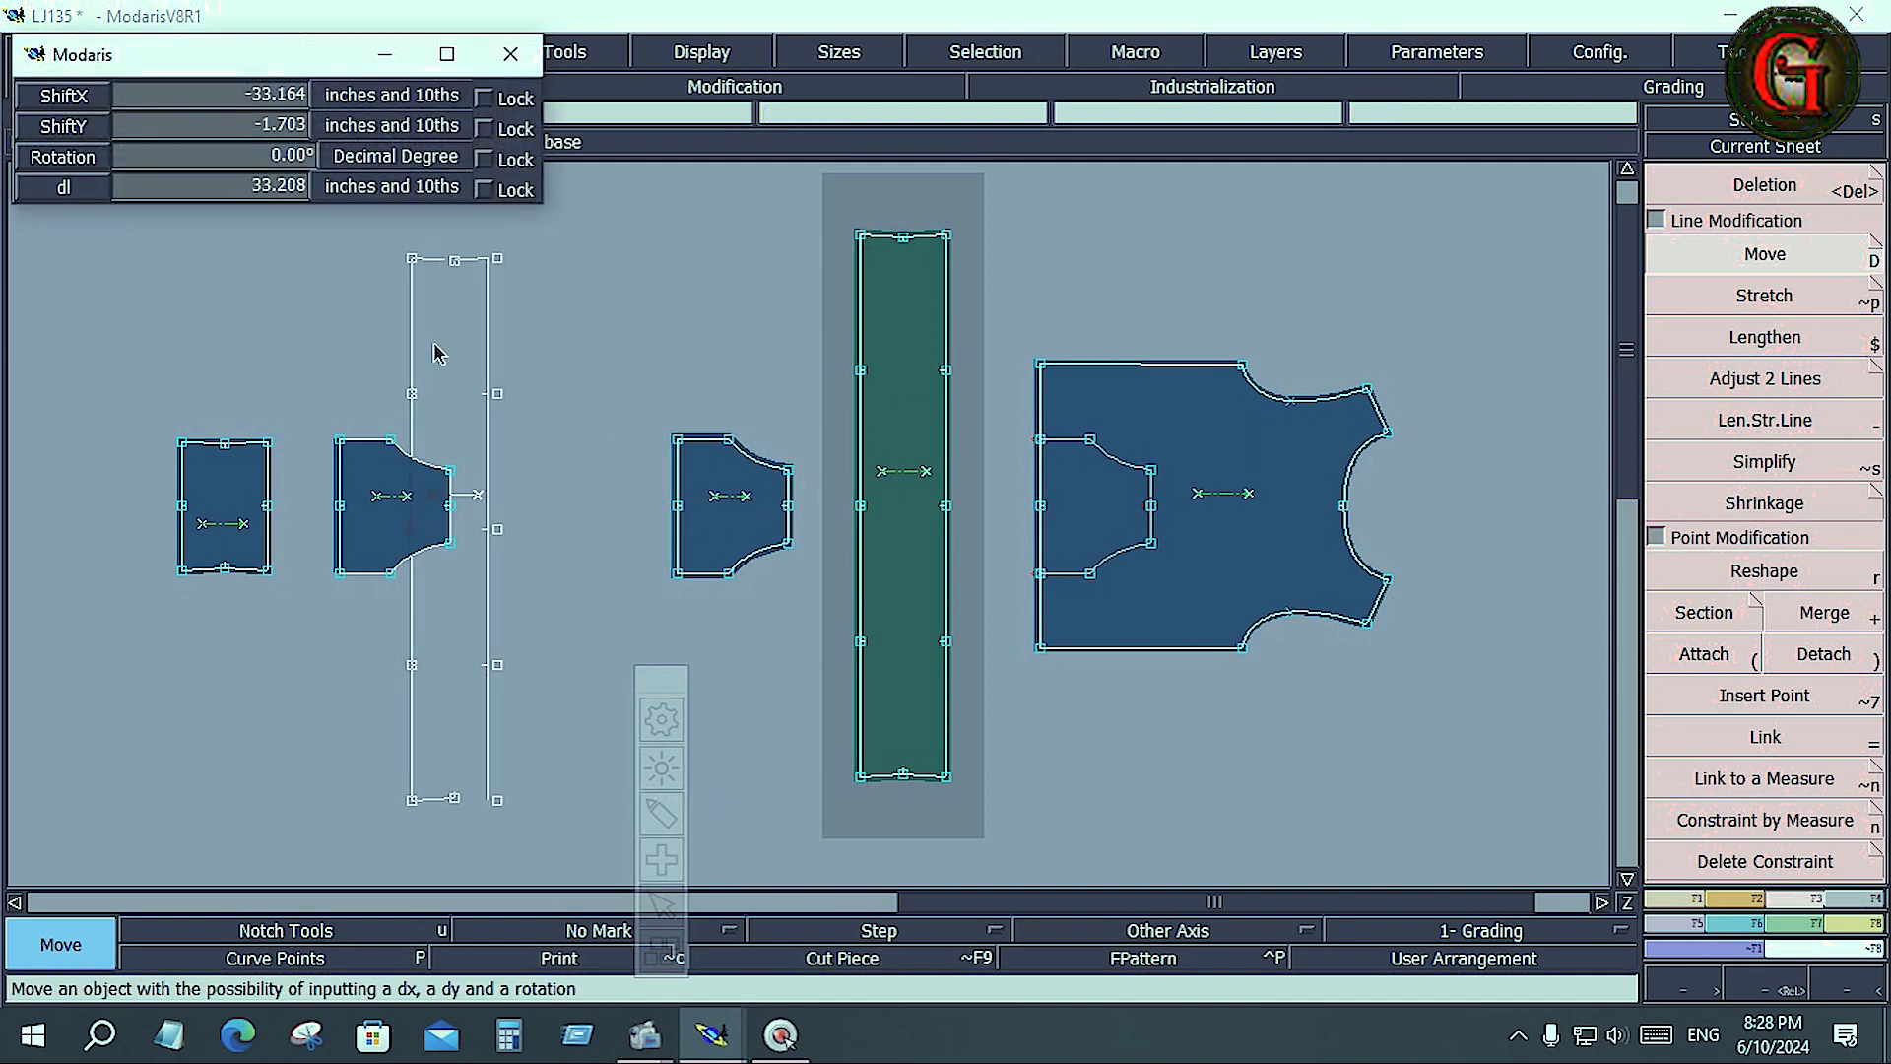
left_click(95, 336)
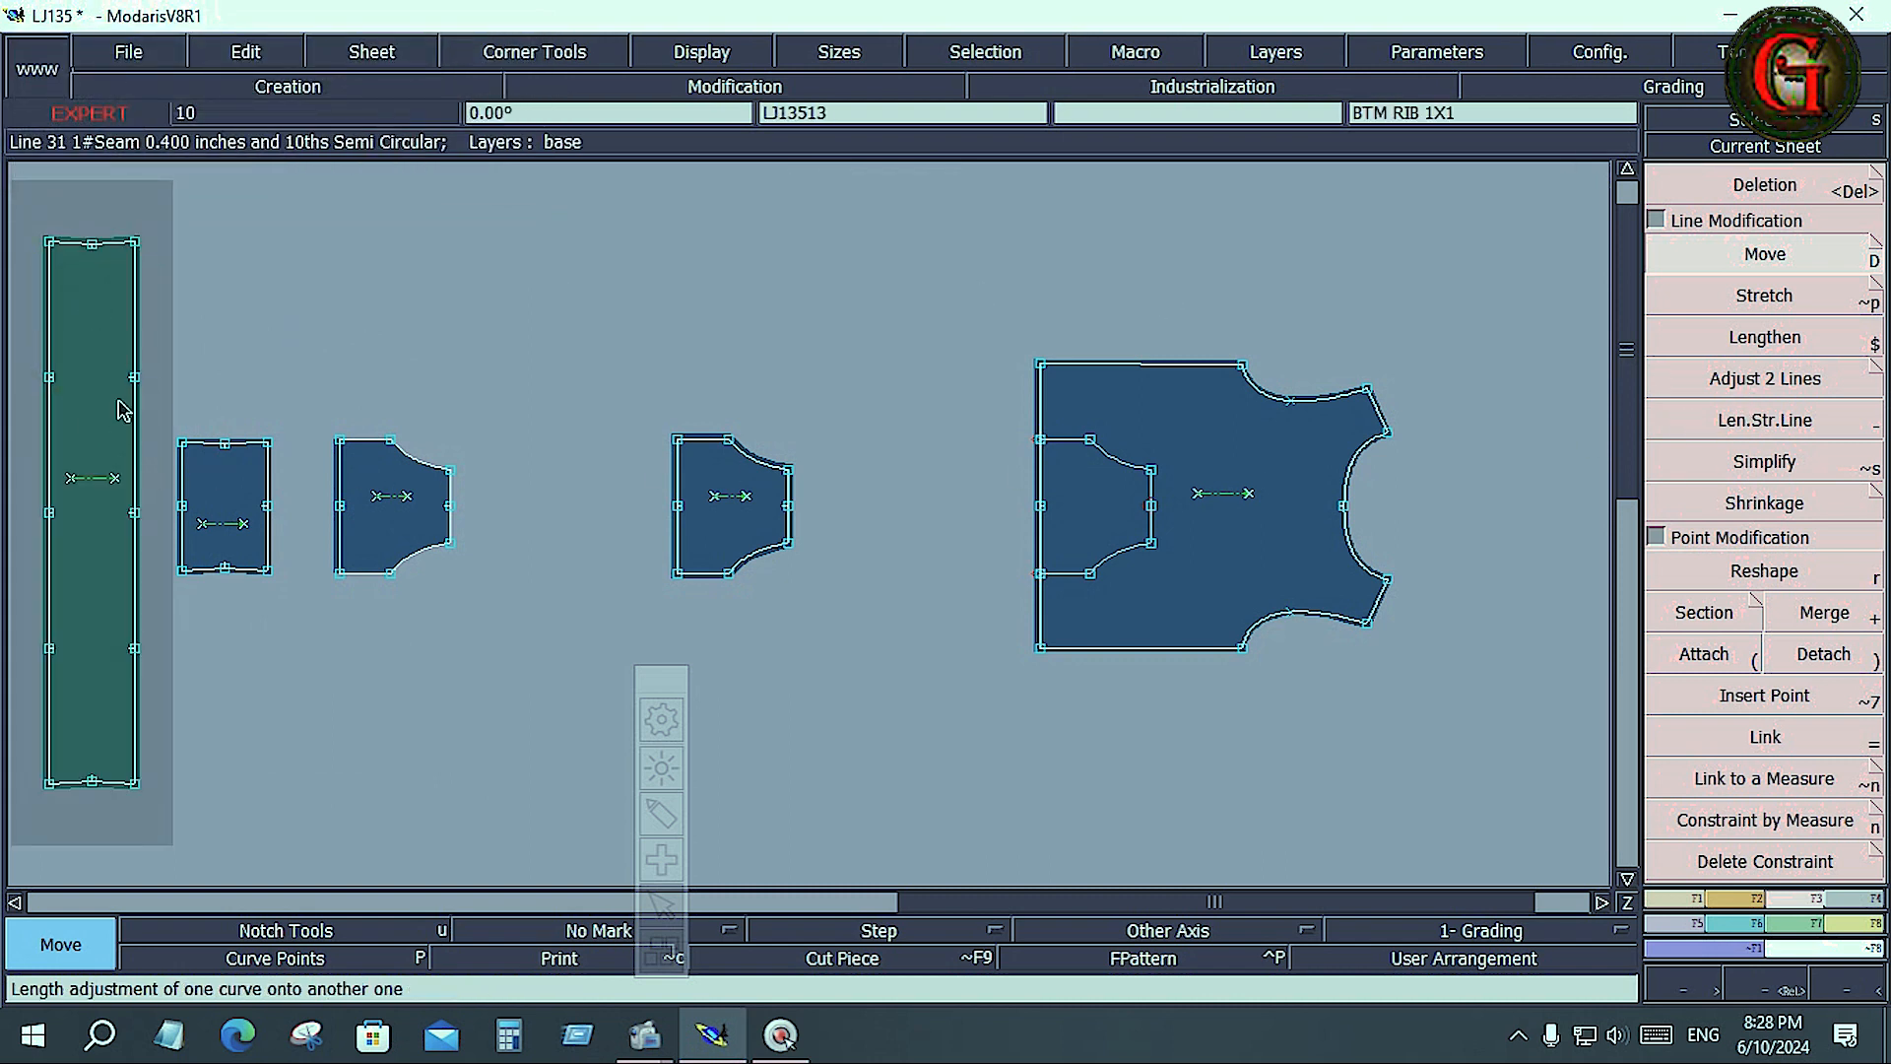
Step: Relocate the small pocket piece and the FRONT 1X1 piece, and automatically rearrange all sheets on the desk
left_click(709, 533)
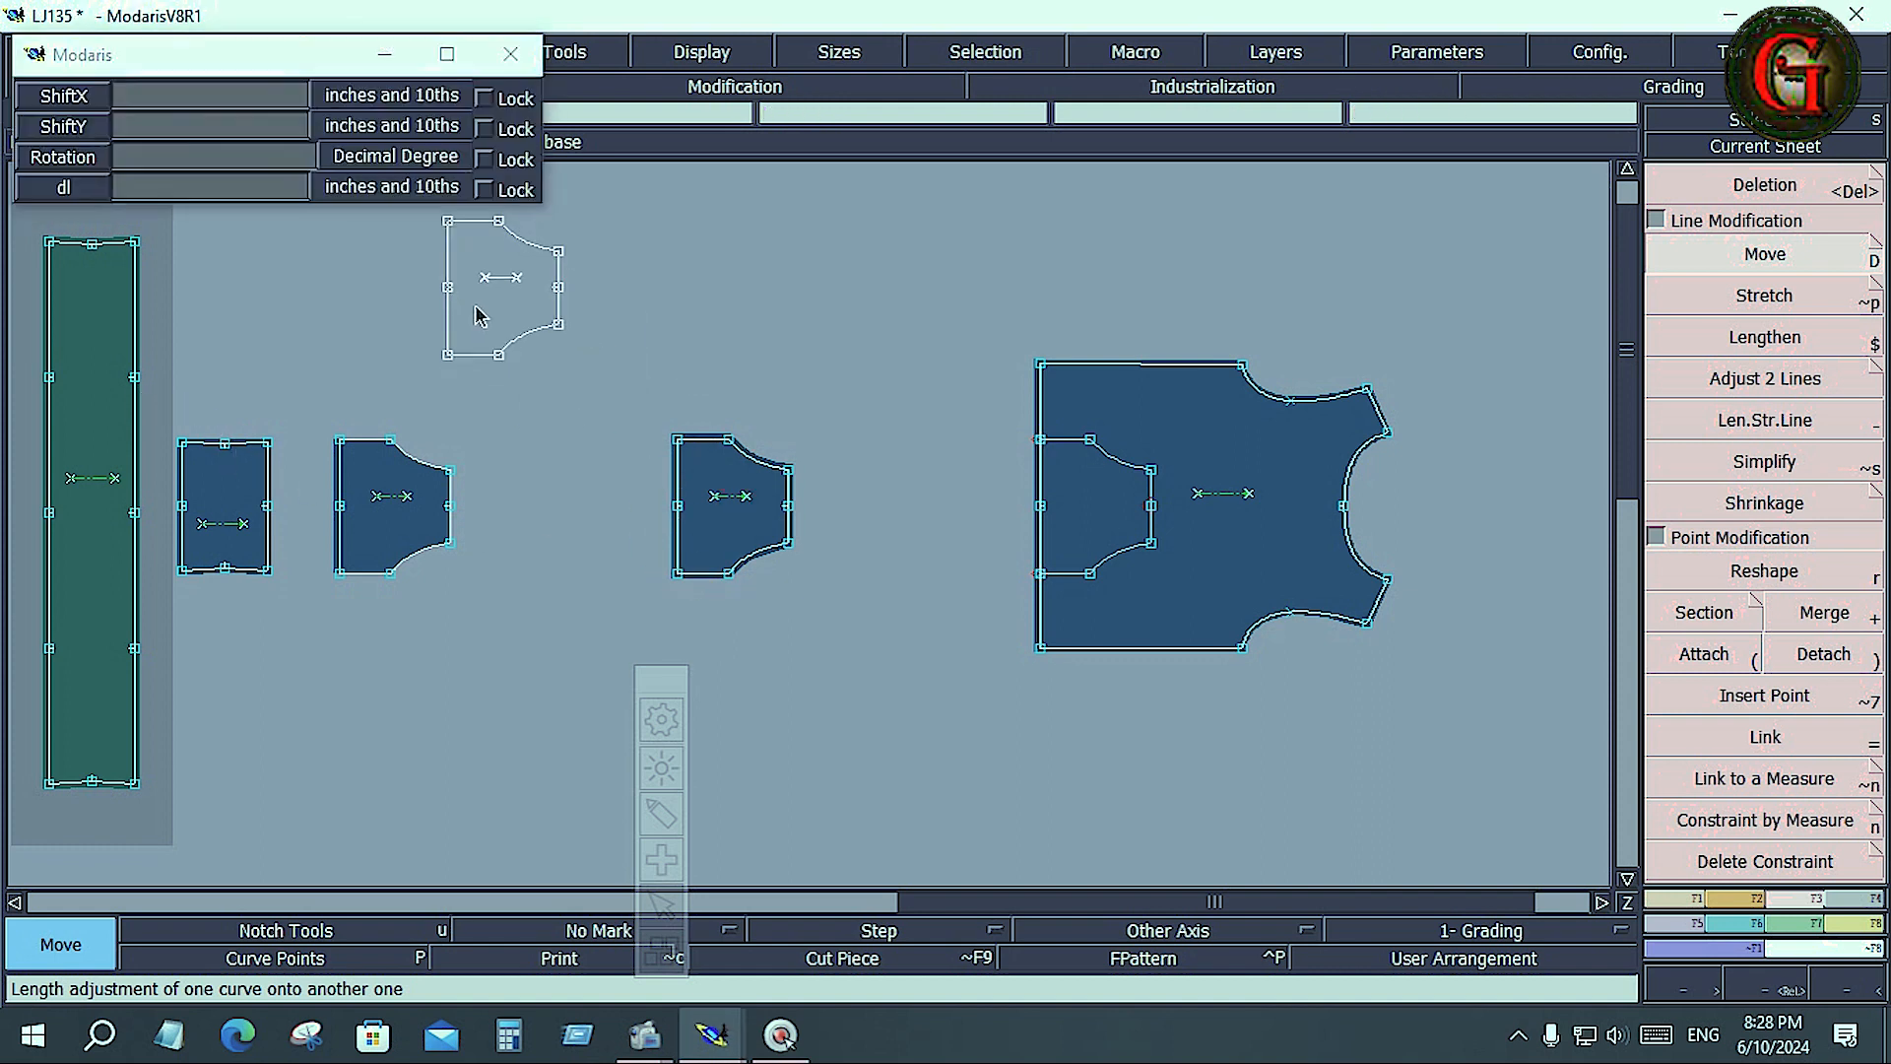
left_click(482, 317)
left_click(1123, 391)
left_click(1324, 263)
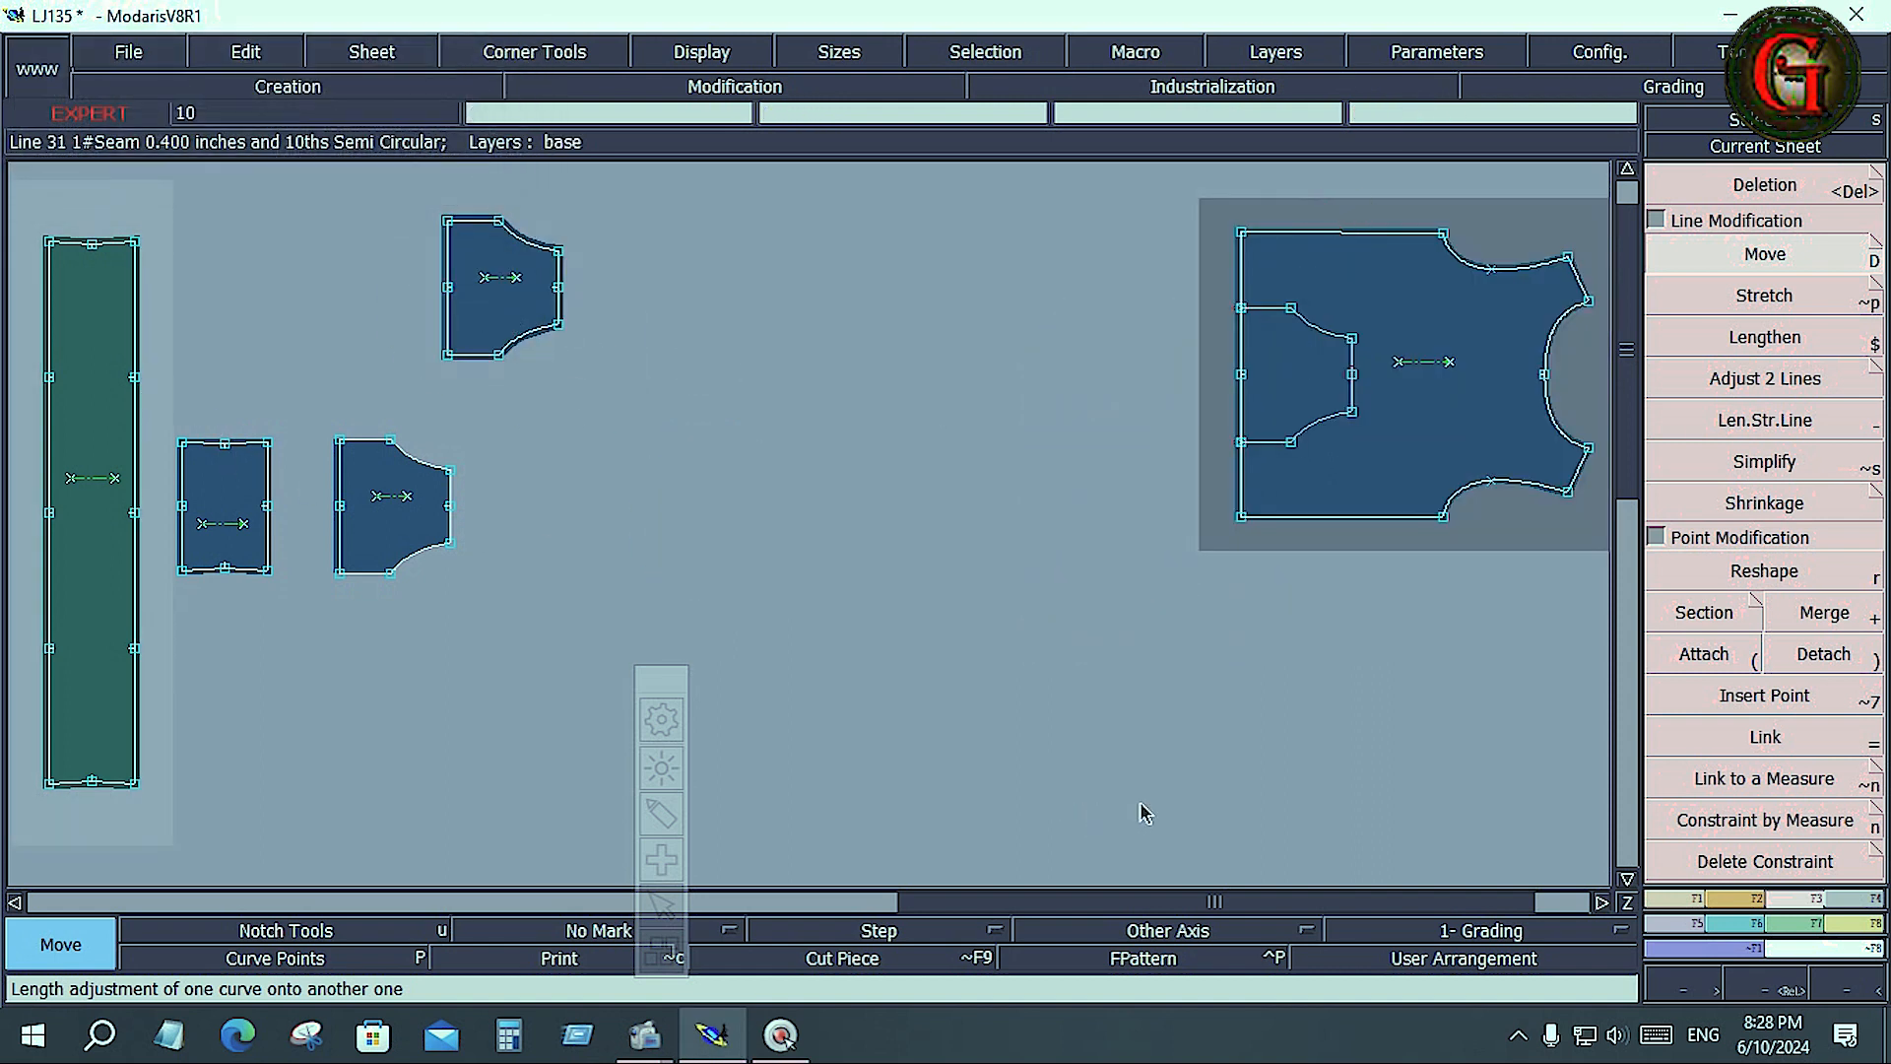
key("j")
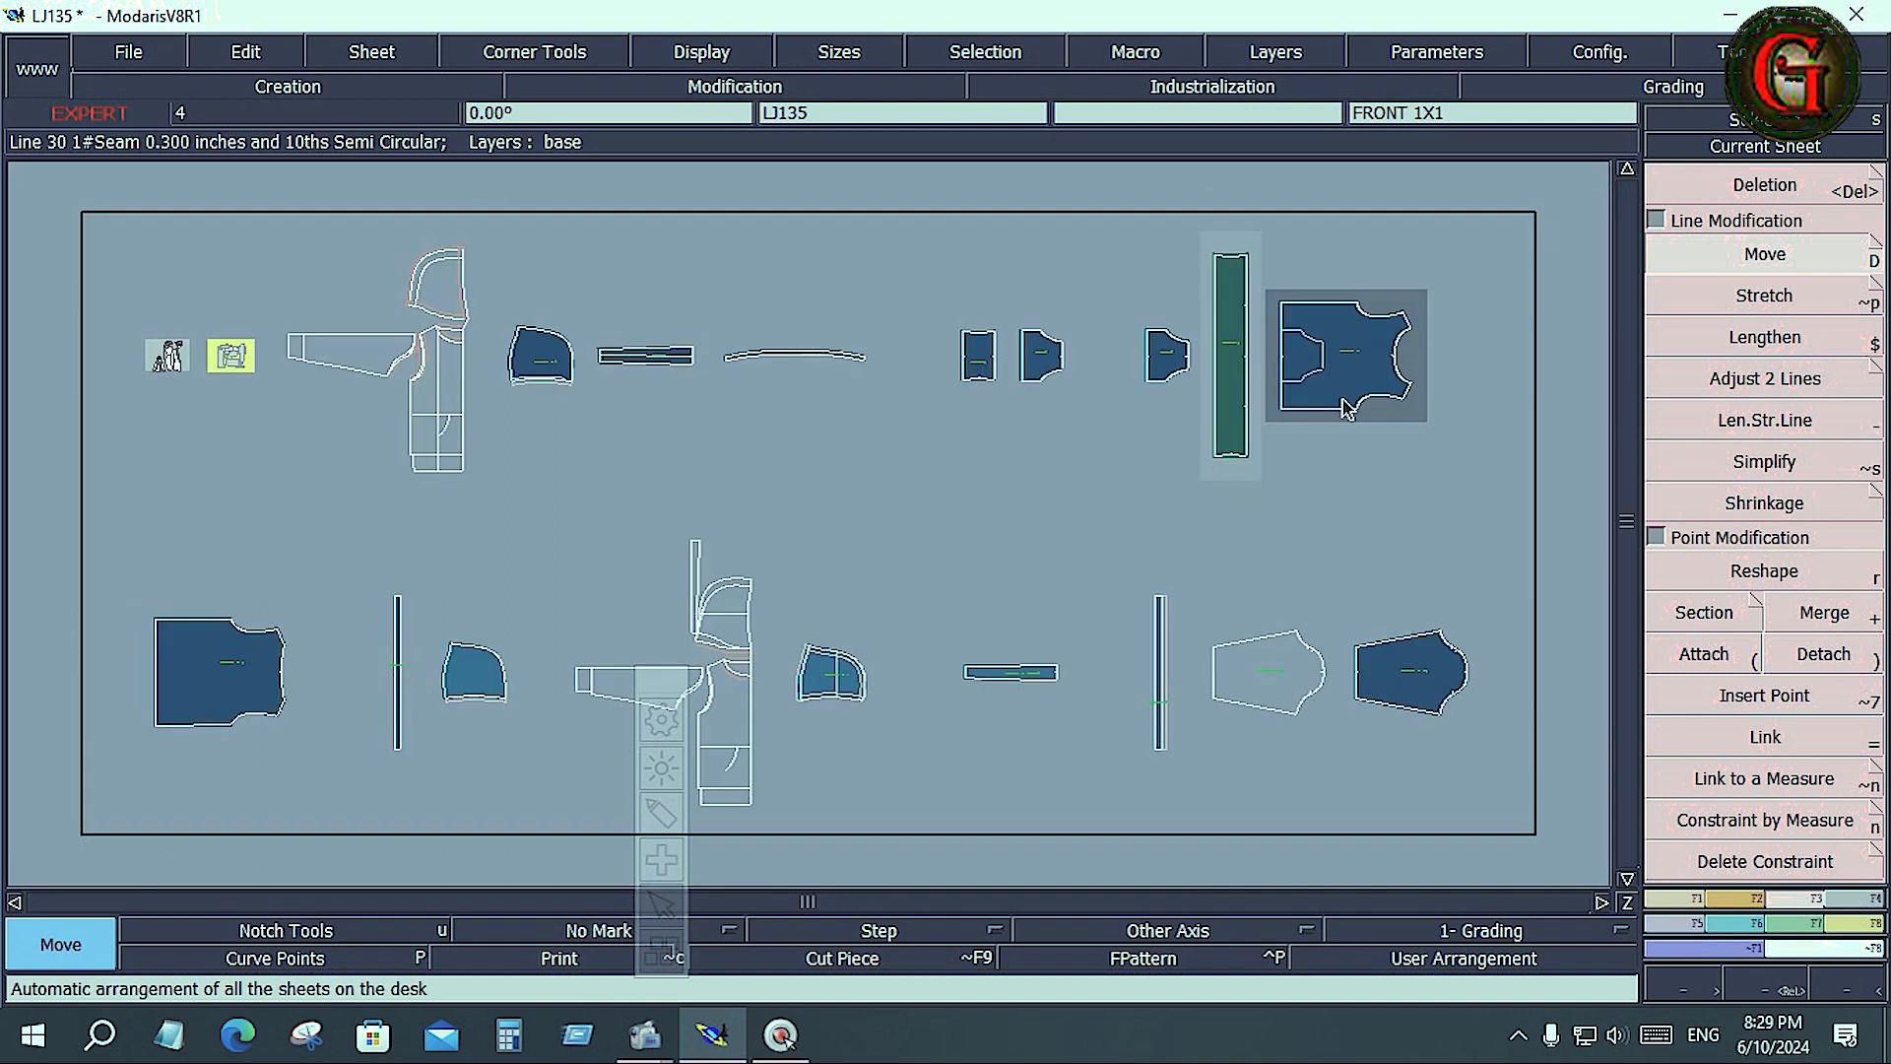
Step: Draw a rectangle about 5.1 by 2.4 inches above the grain line on the FRONT 1X1 sheet
key("Home")
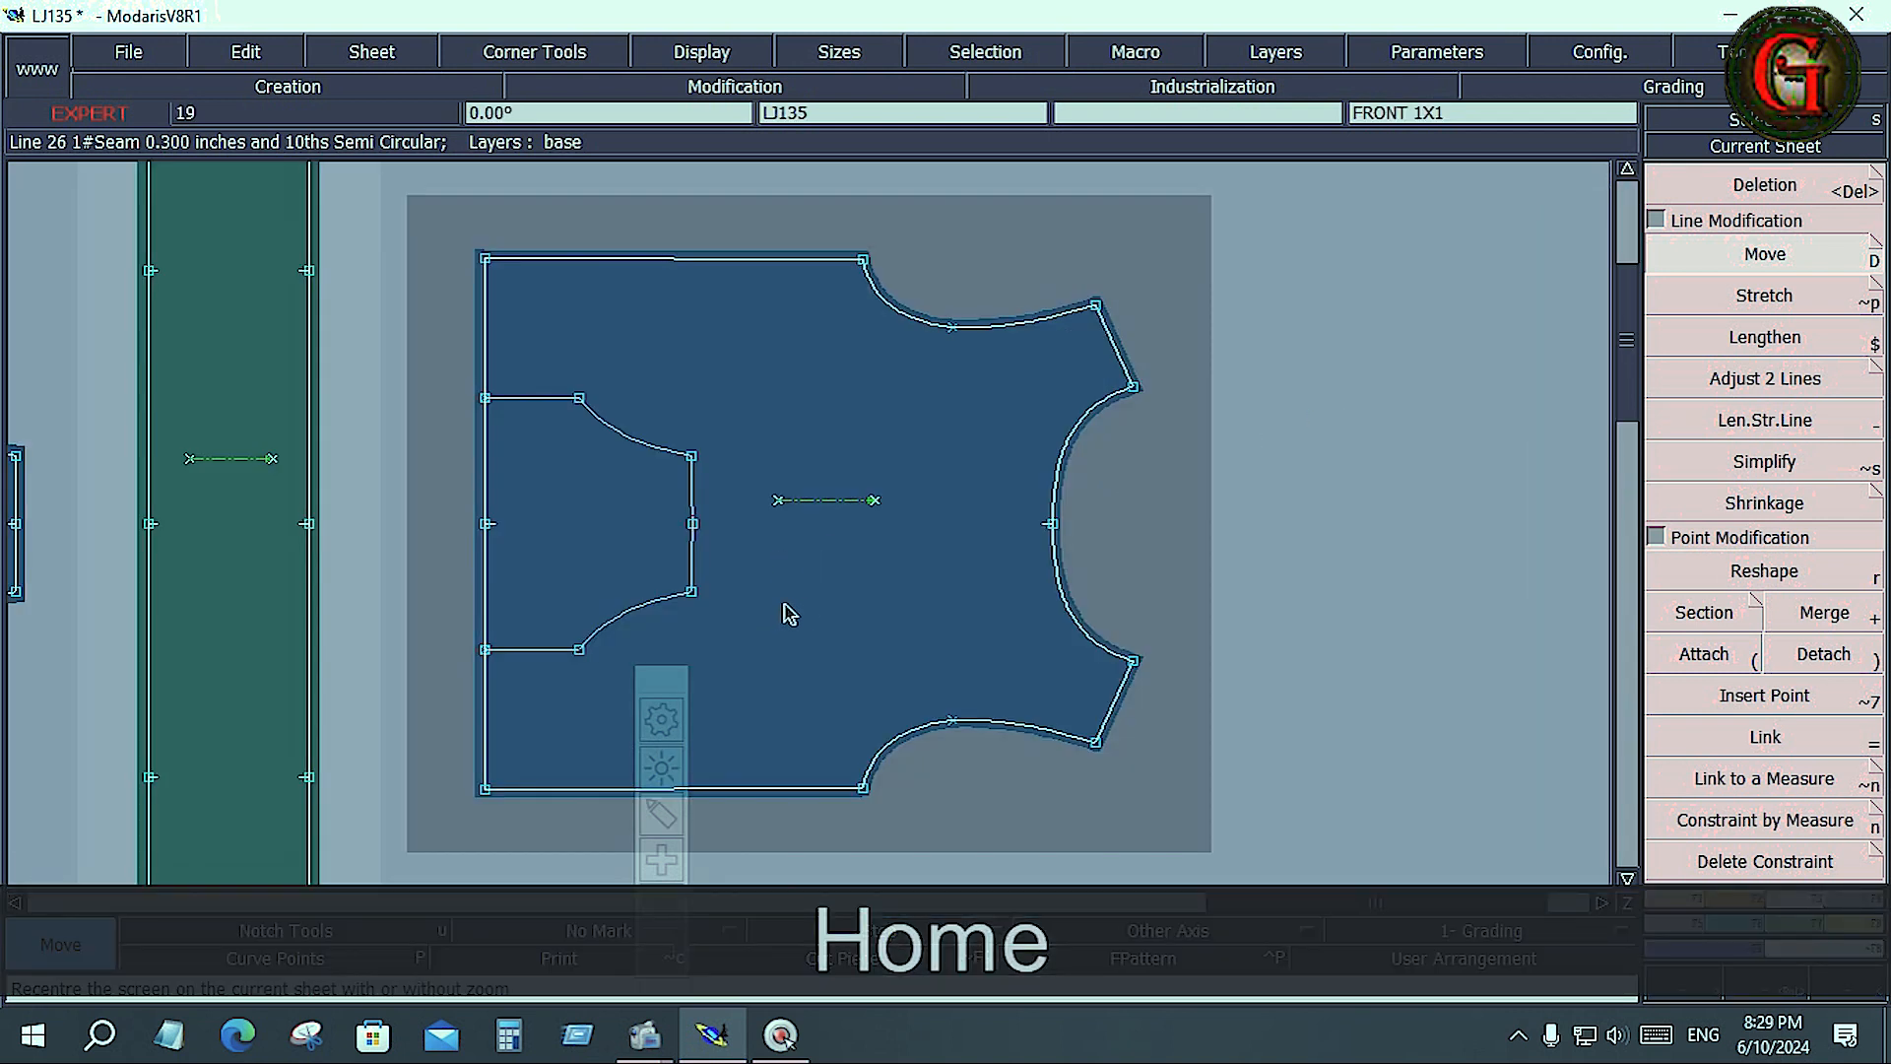
key("shift+t")
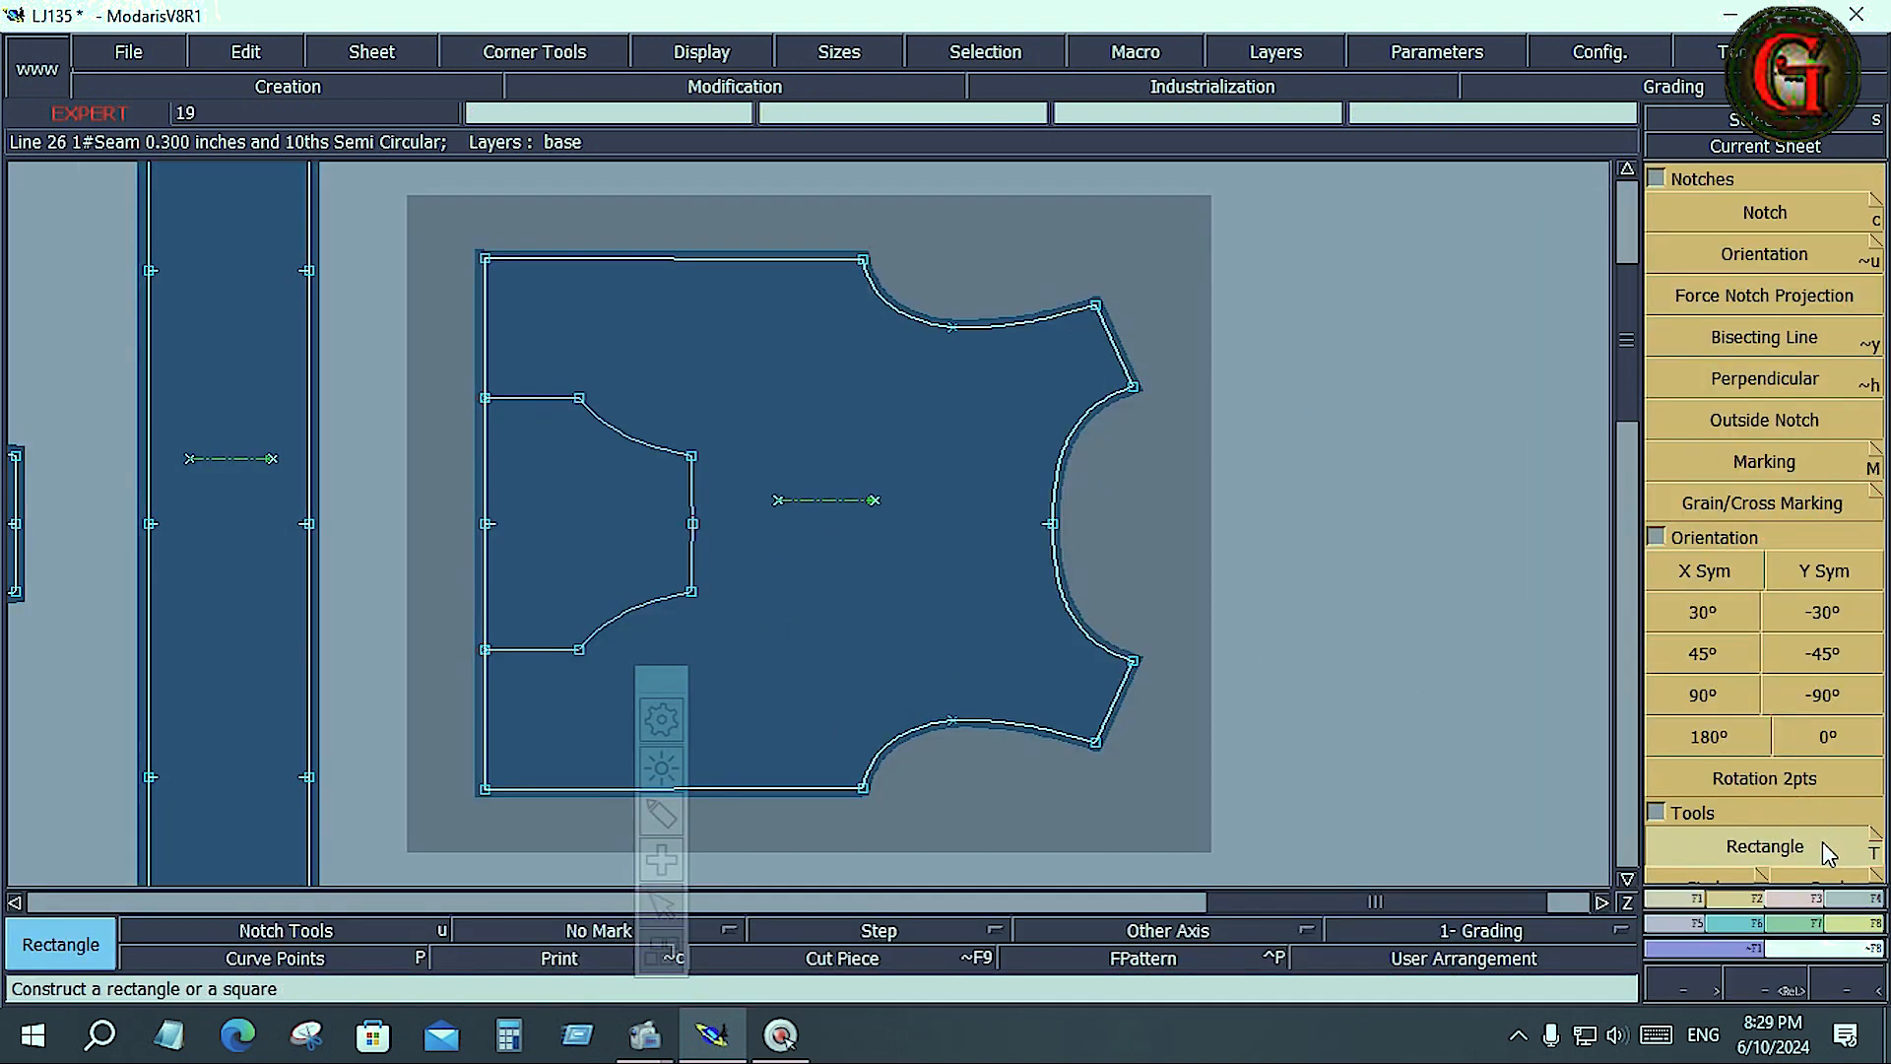
left_click(777, 372)
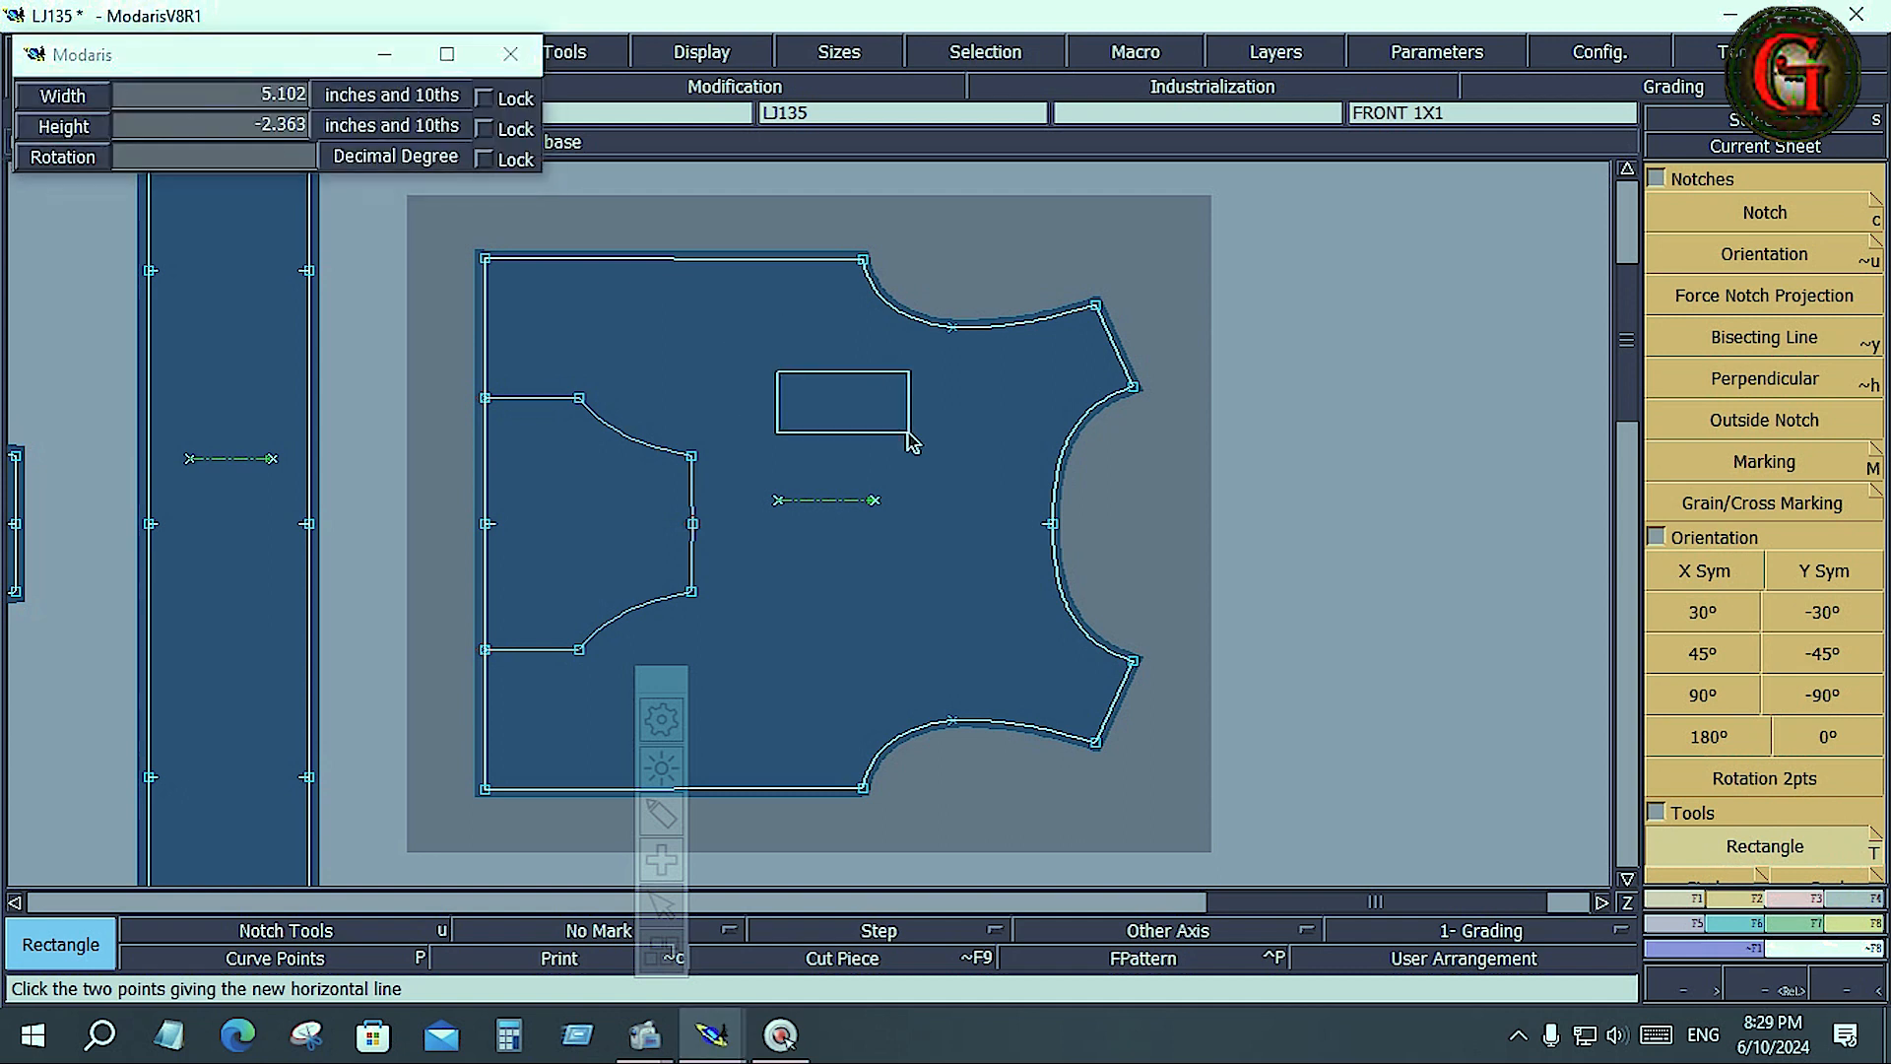
left_click(908, 432)
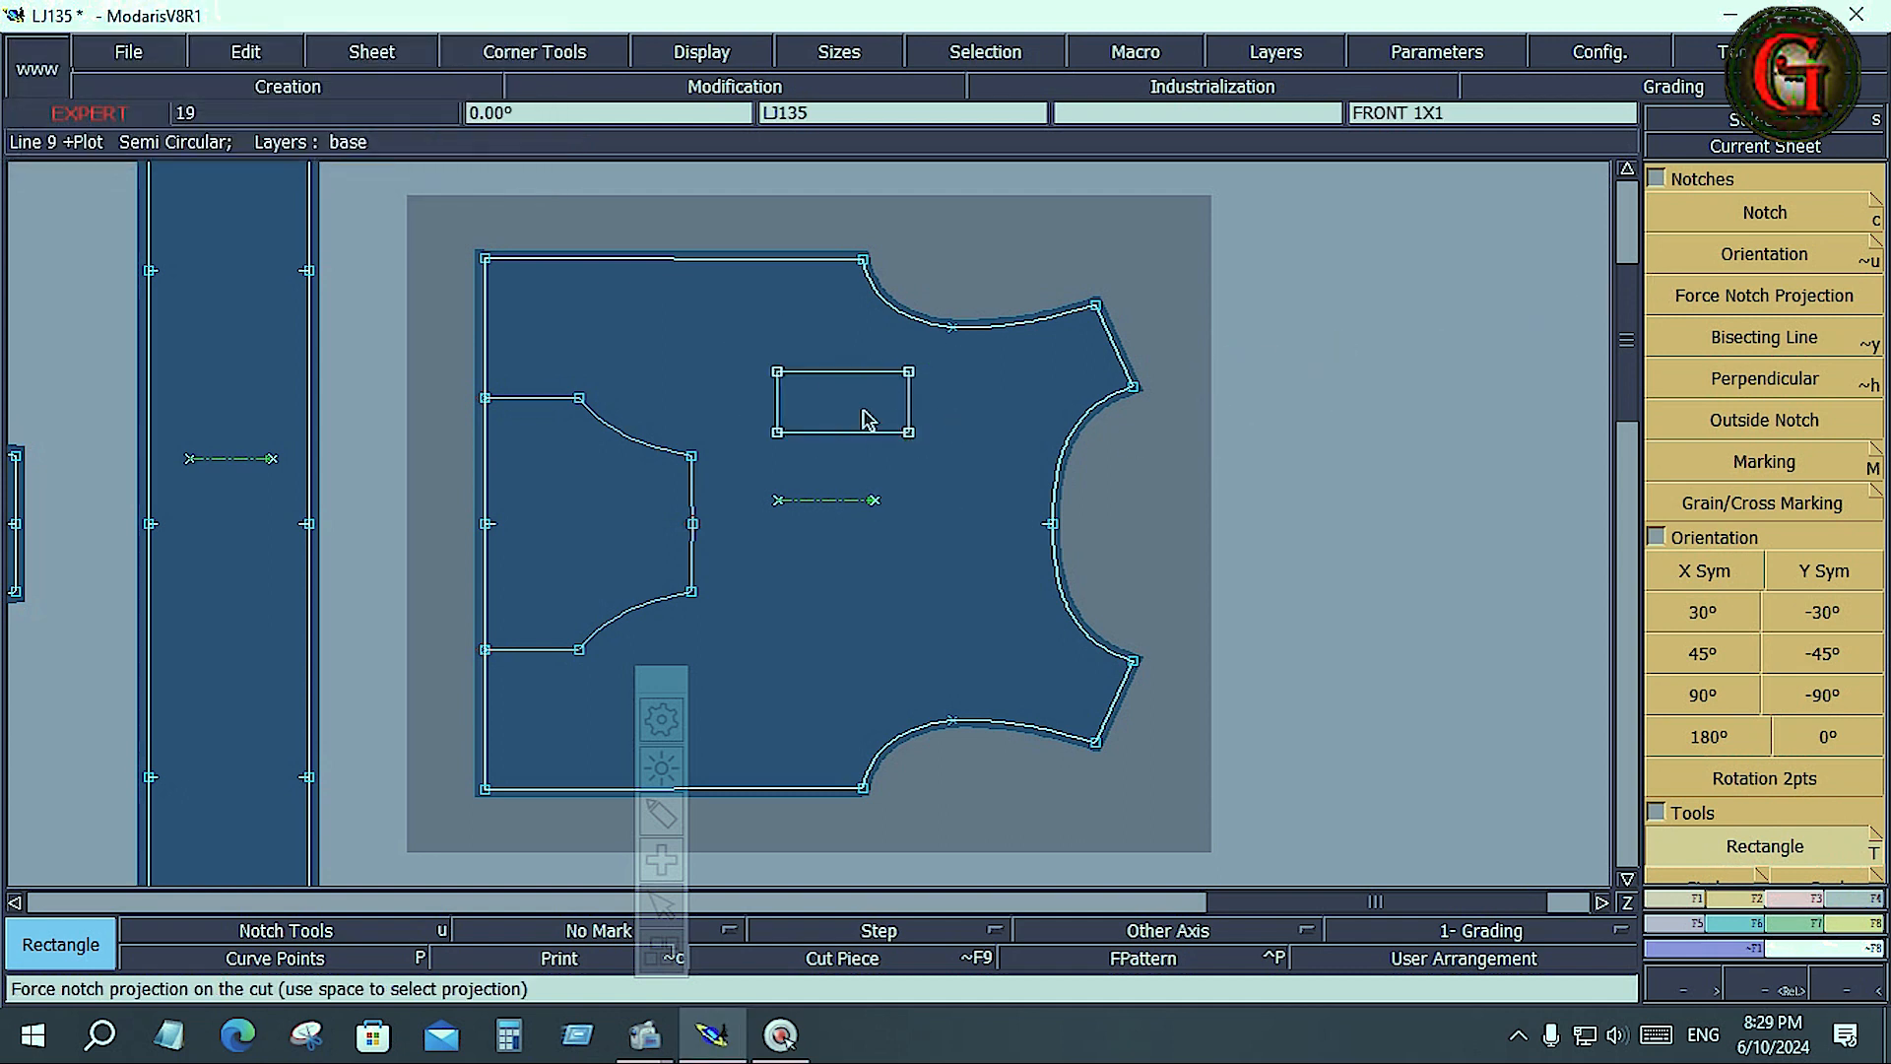
Step: Select the whole rectangle and move it above the pocket outline, near the hem corner of the front piece
left_click_drag(725, 359, 948, 450)
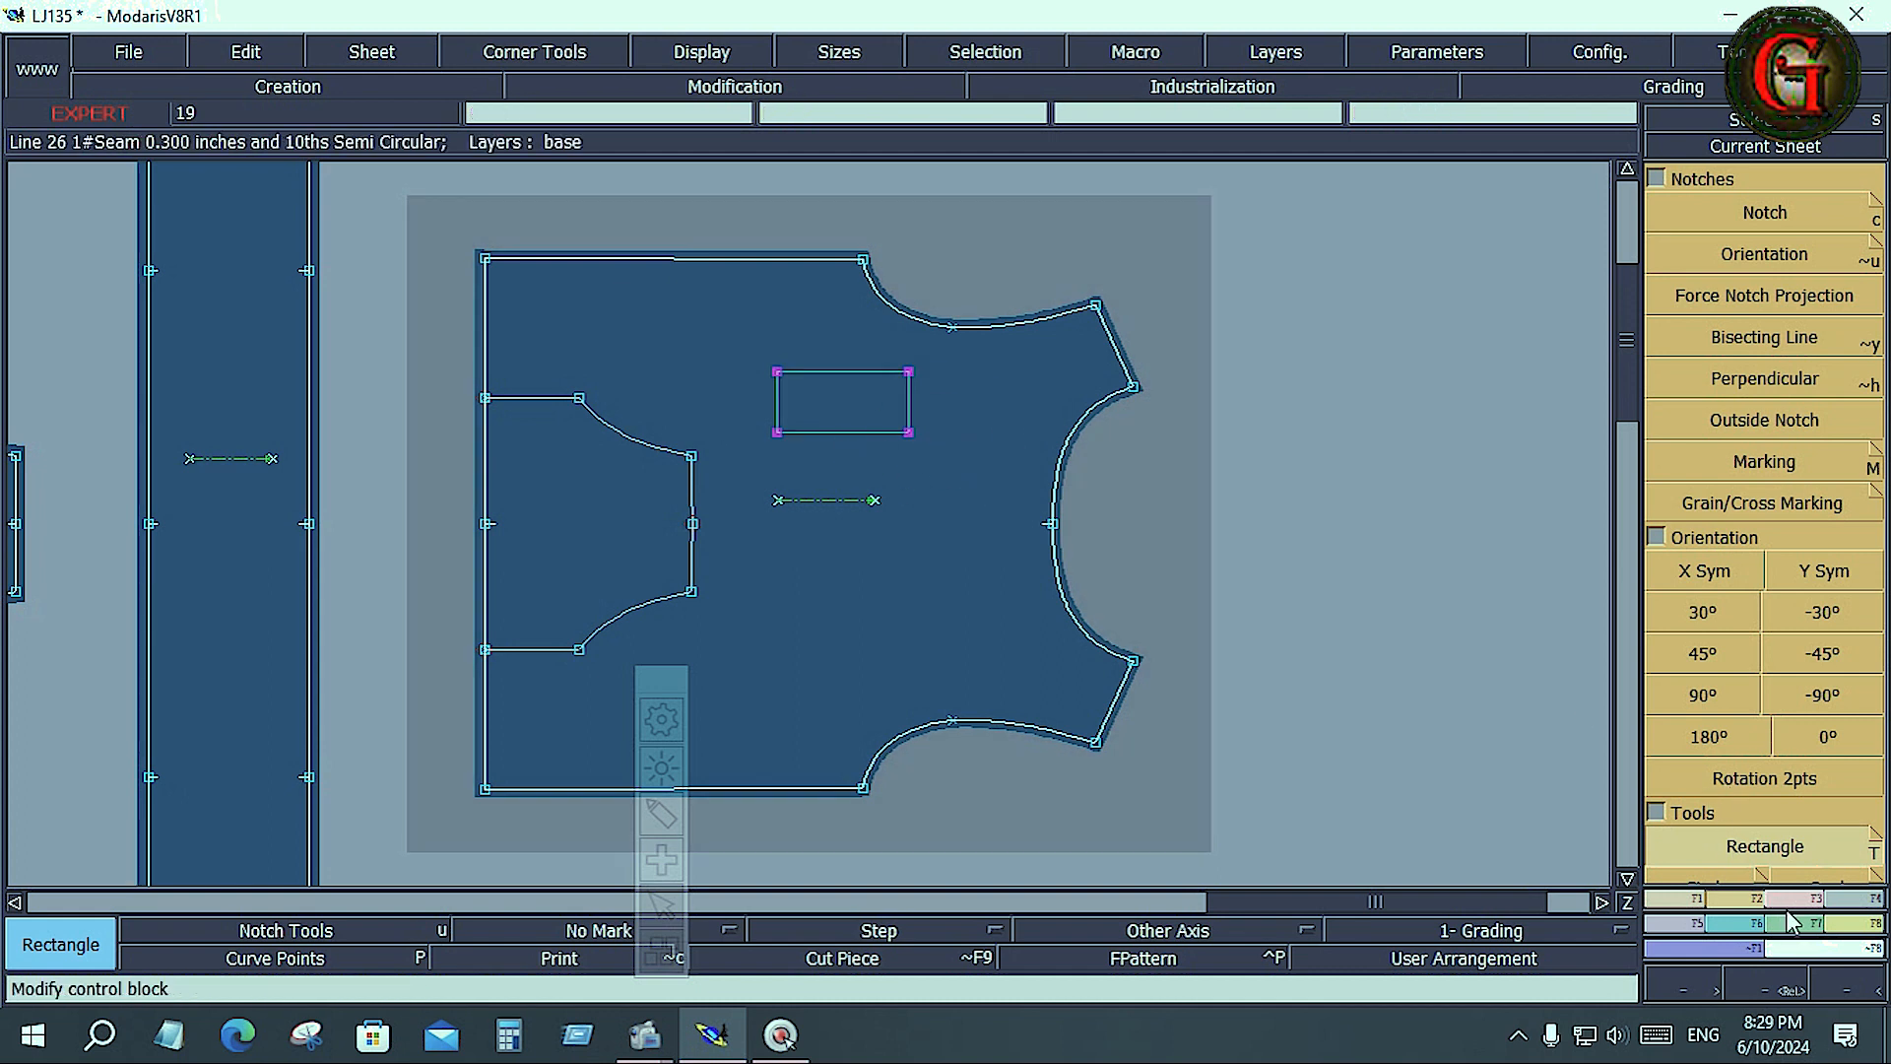
left_click(1795, 920)
left_click(1763, 256)
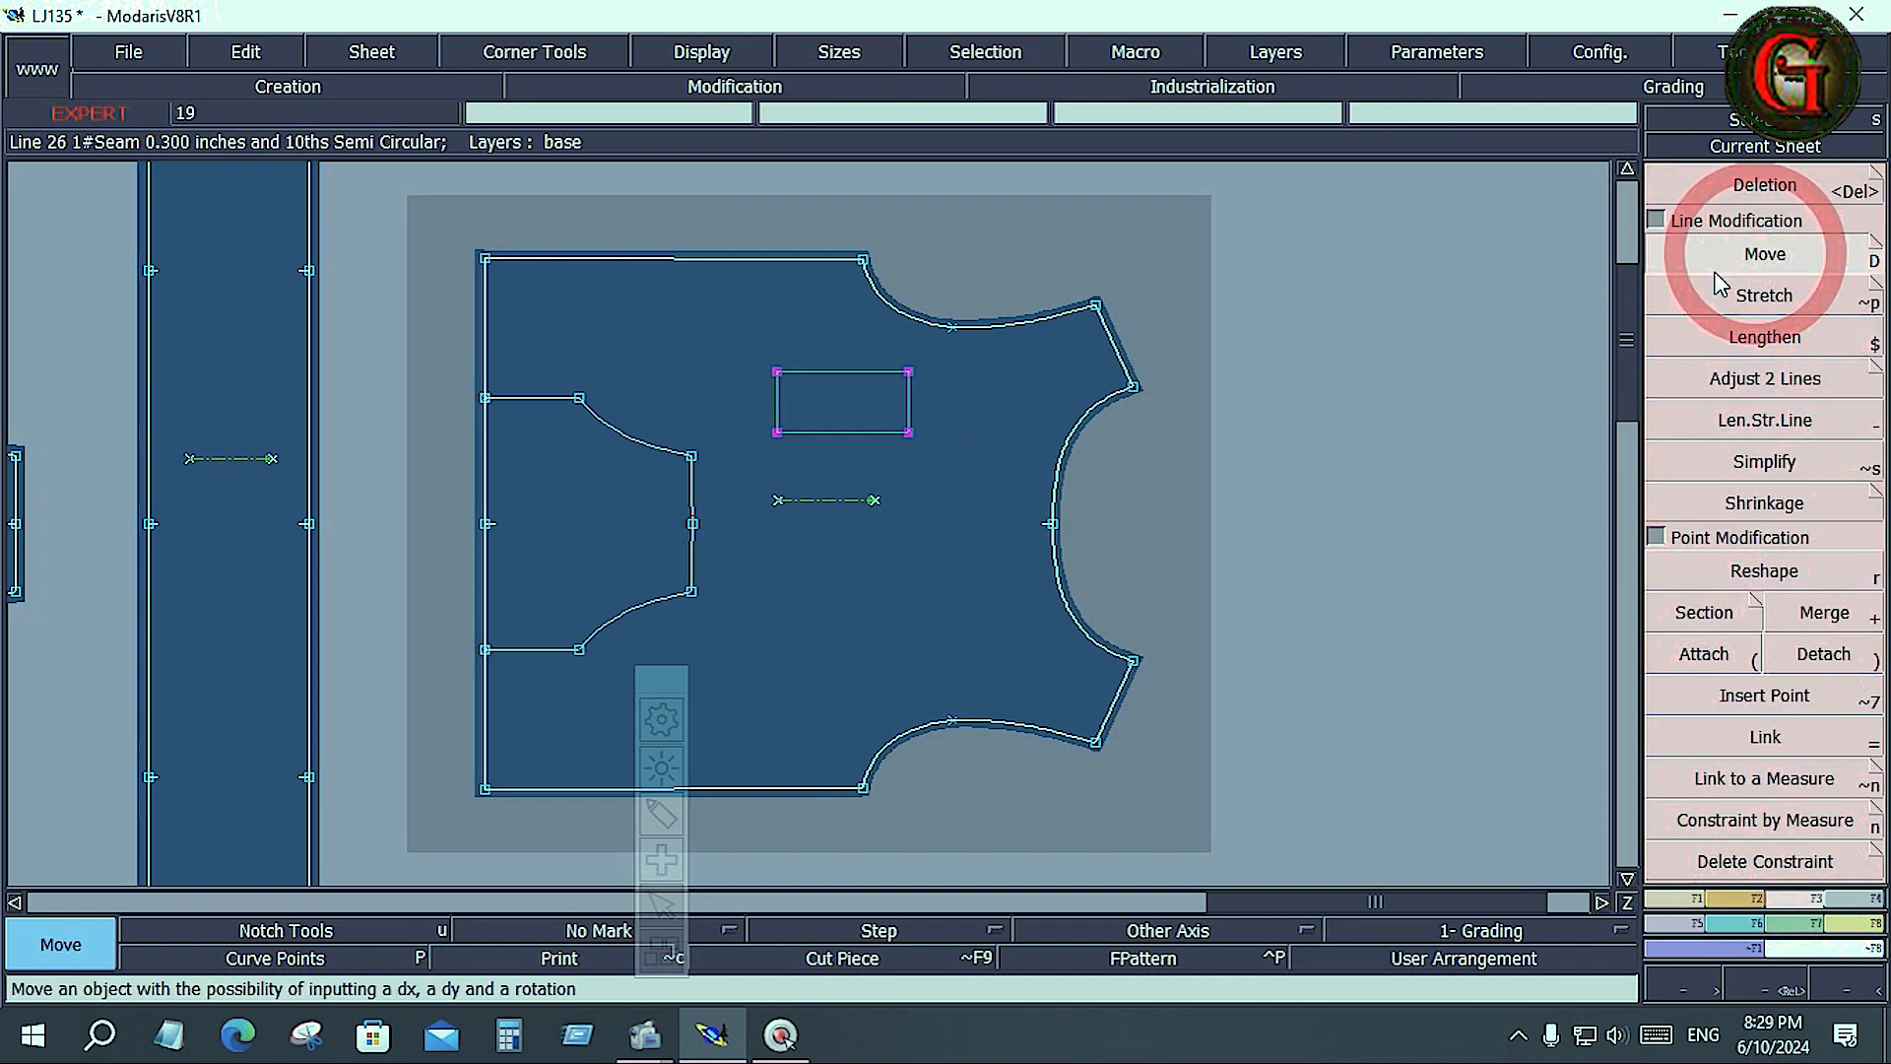
left_click(966, 399)
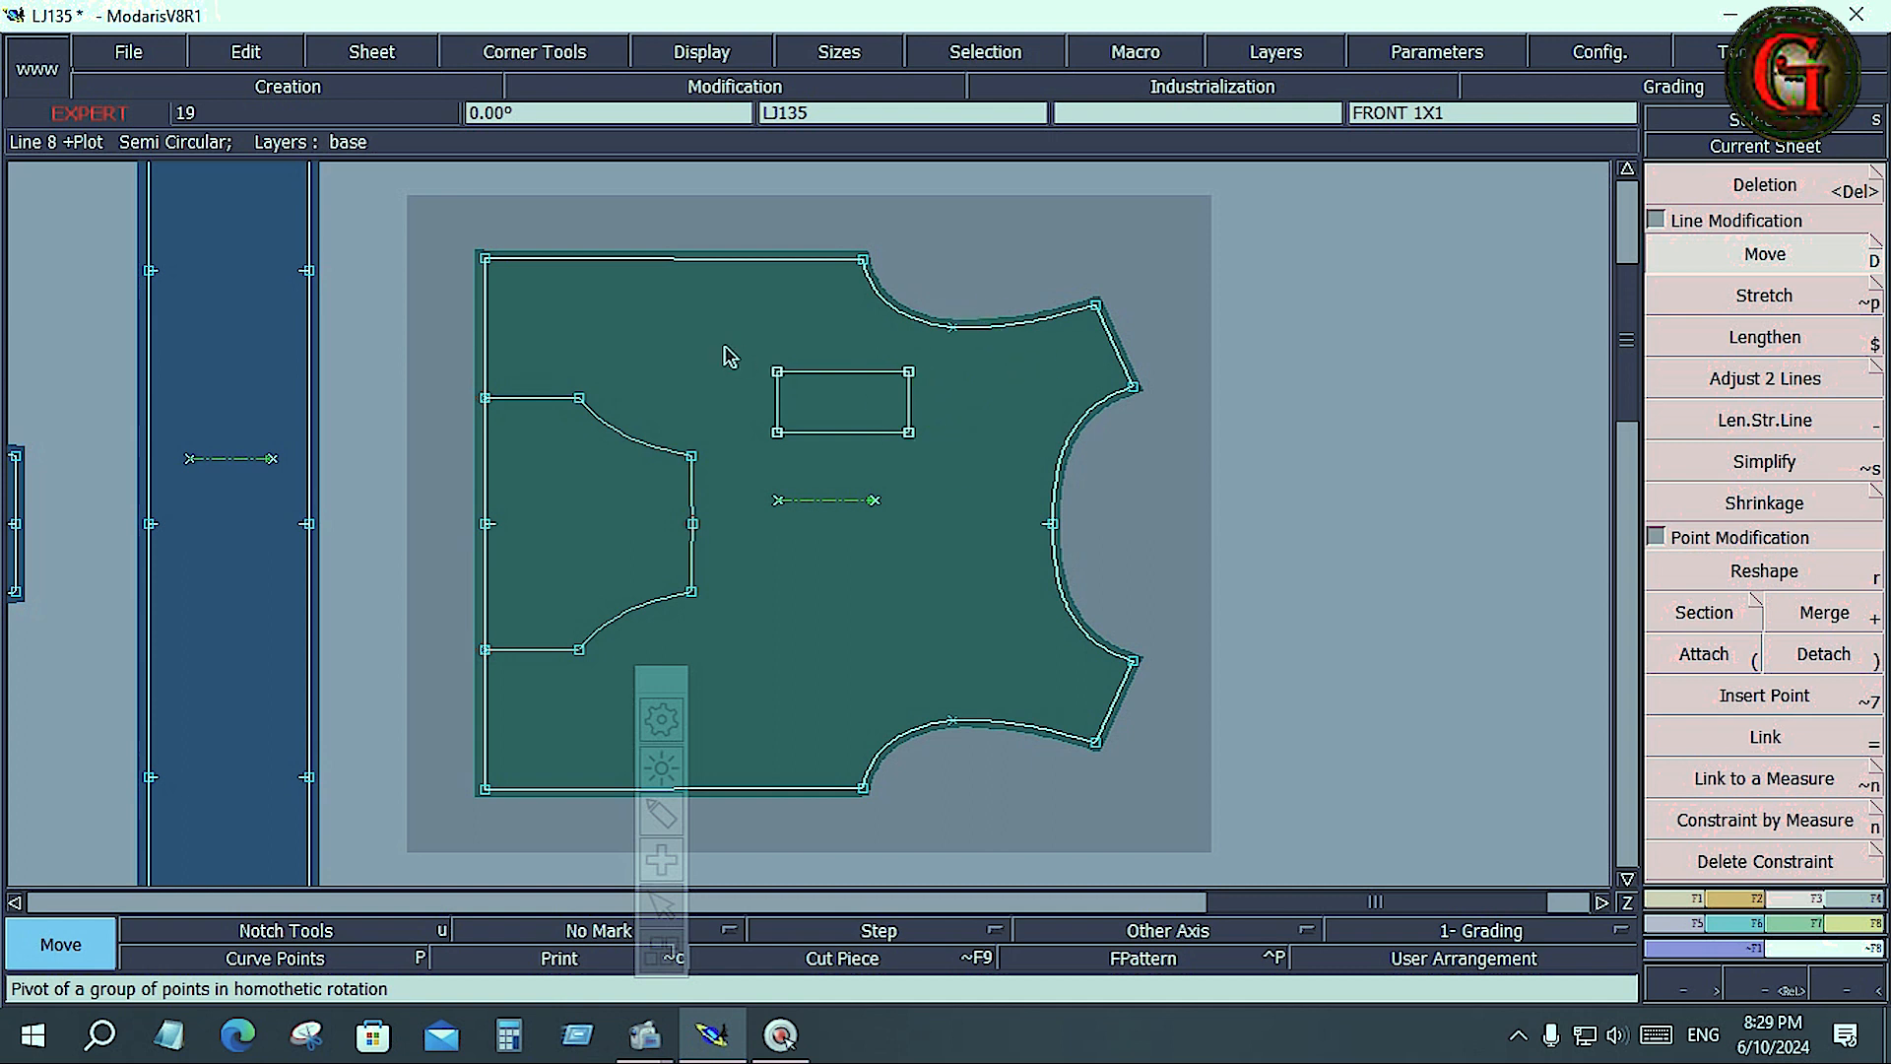
left_click(934, 467)
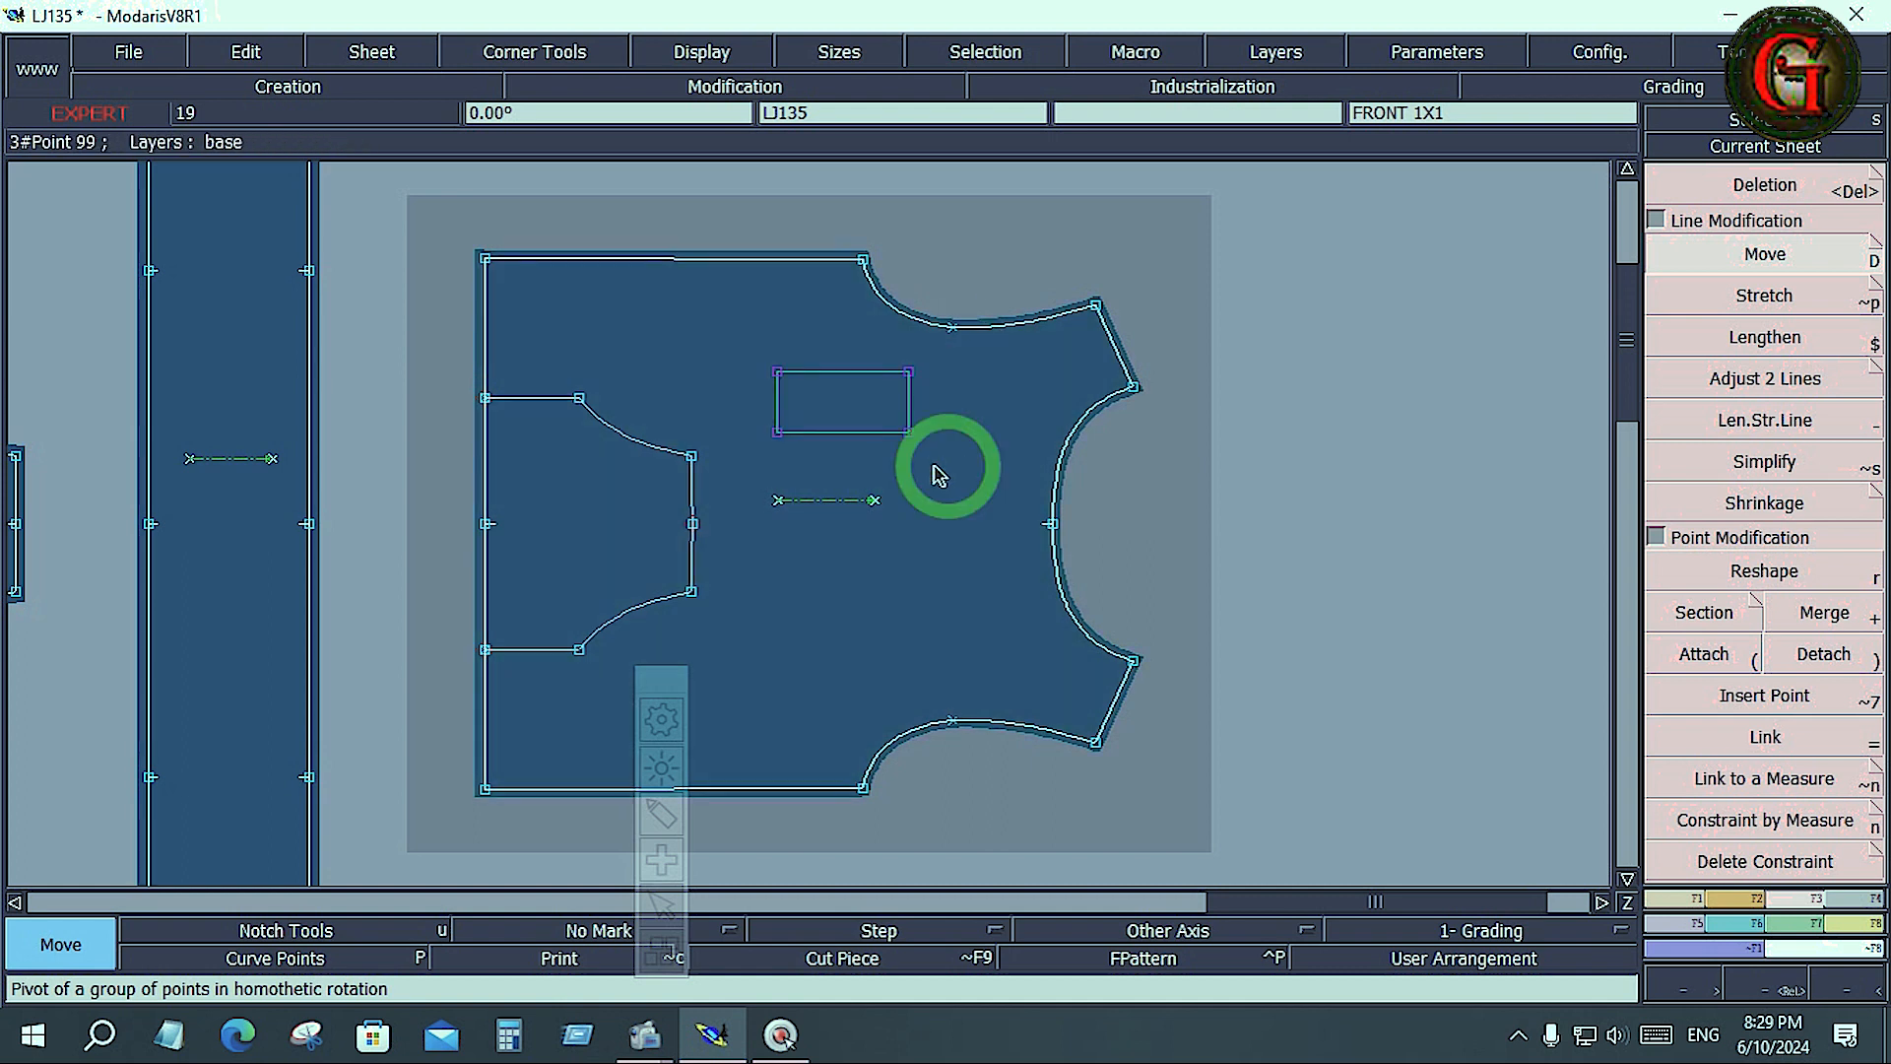
left_click(858, 372)
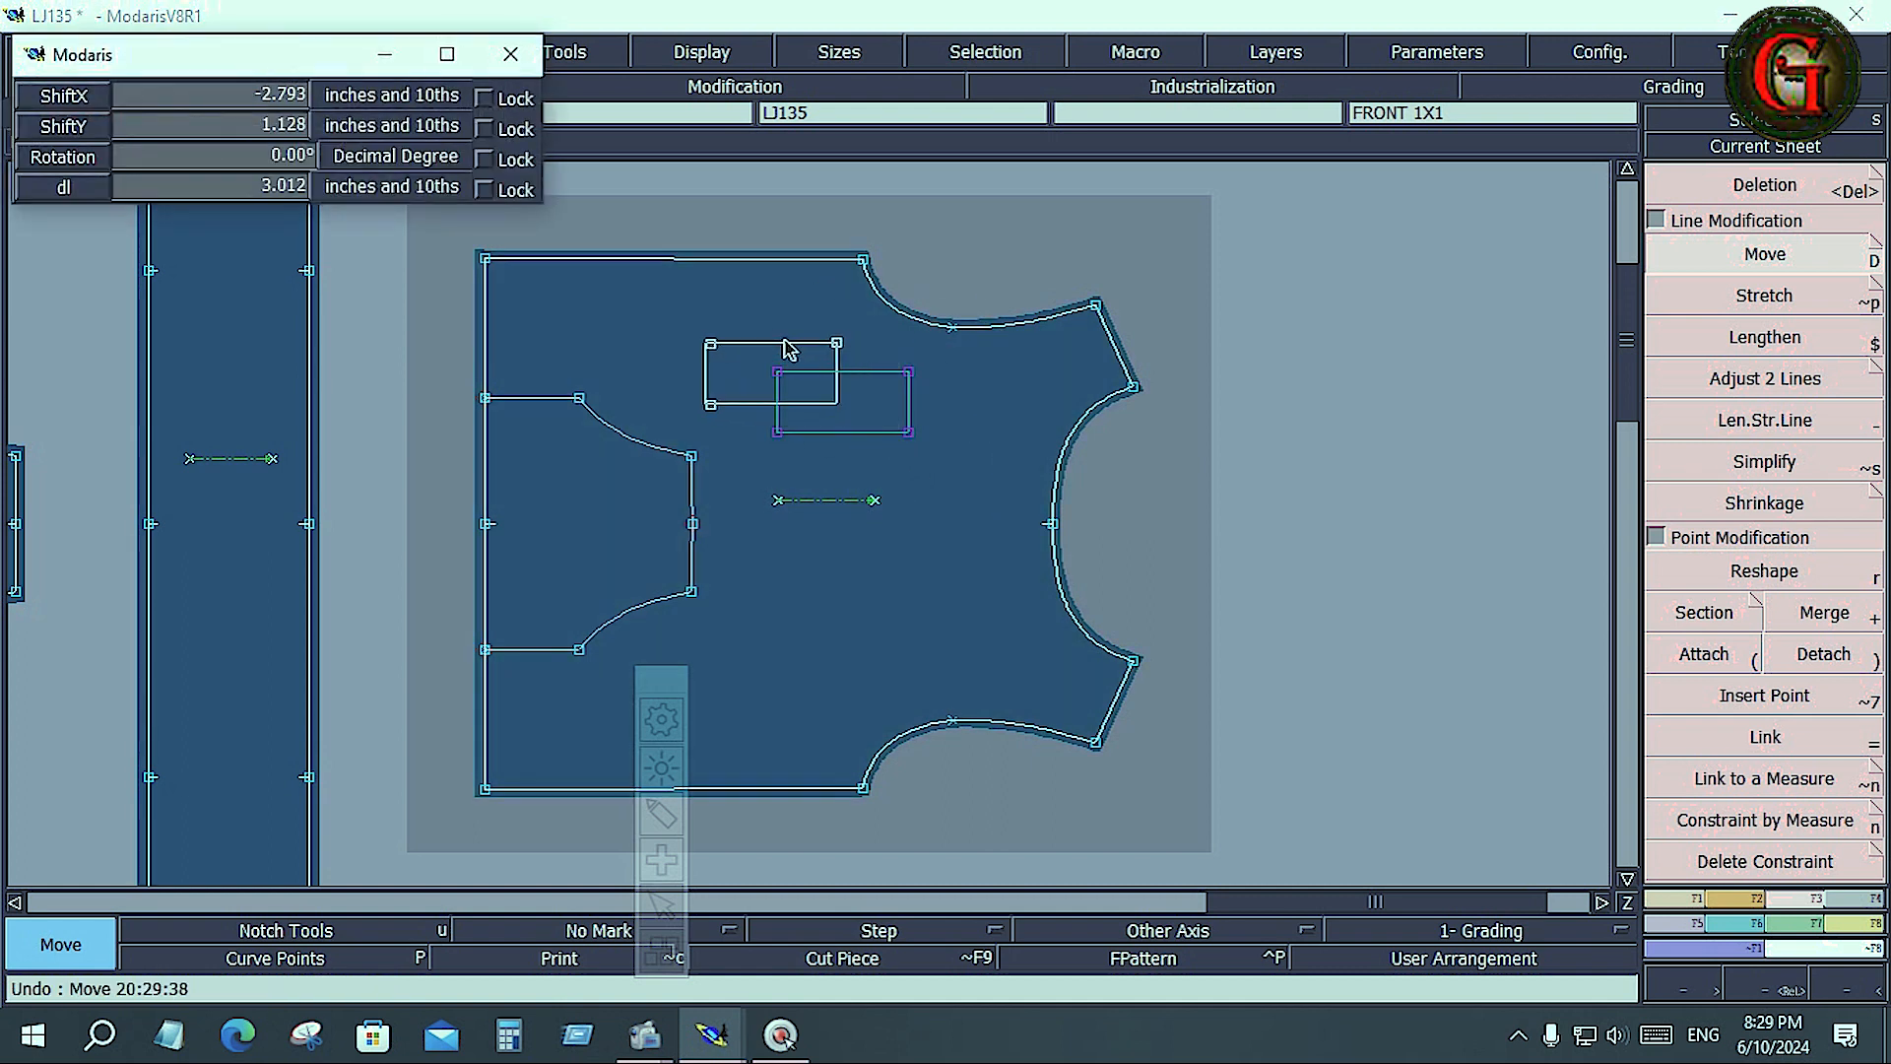
left_click(635, 295)
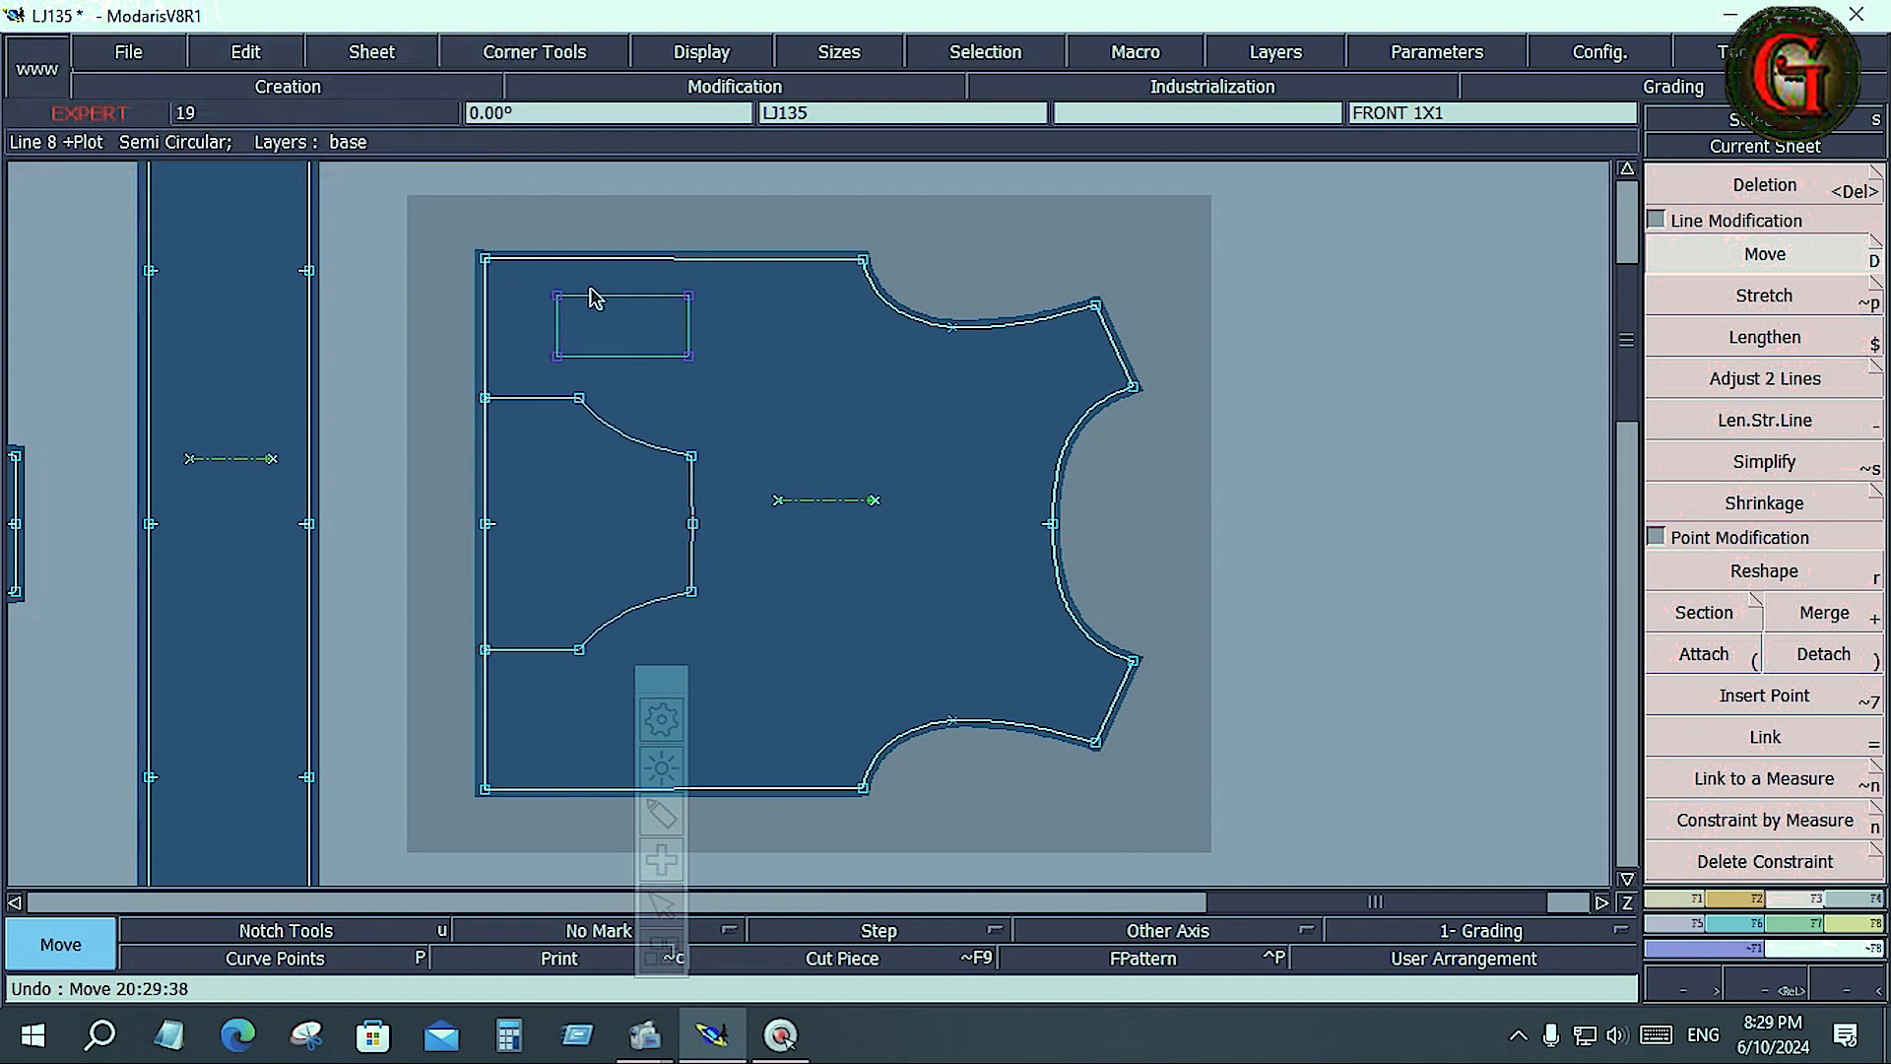
Step: Try moving the rectangle below the grain line and the selected pocket outline toward the neckline, and undo both moves
left_click(596, 295)
left_click(803, 602)
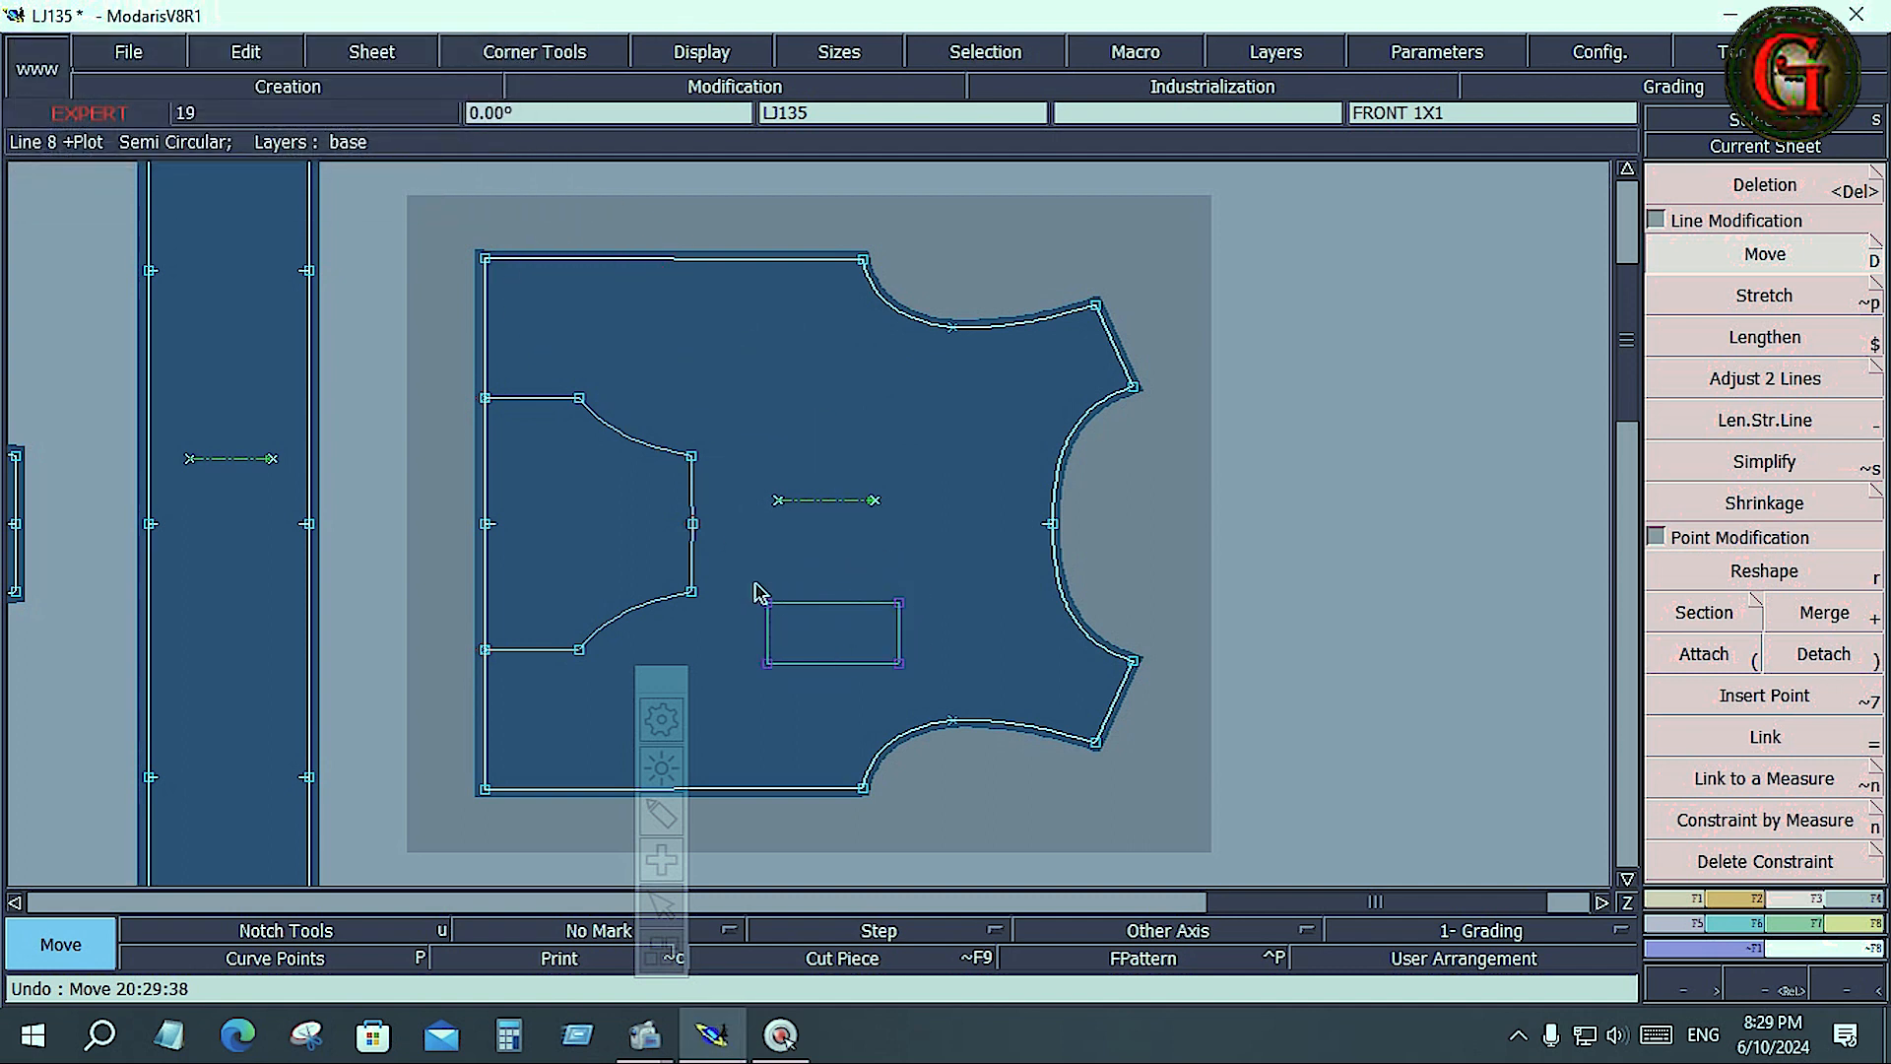
left_click_drag(414, 363, 731, 668)
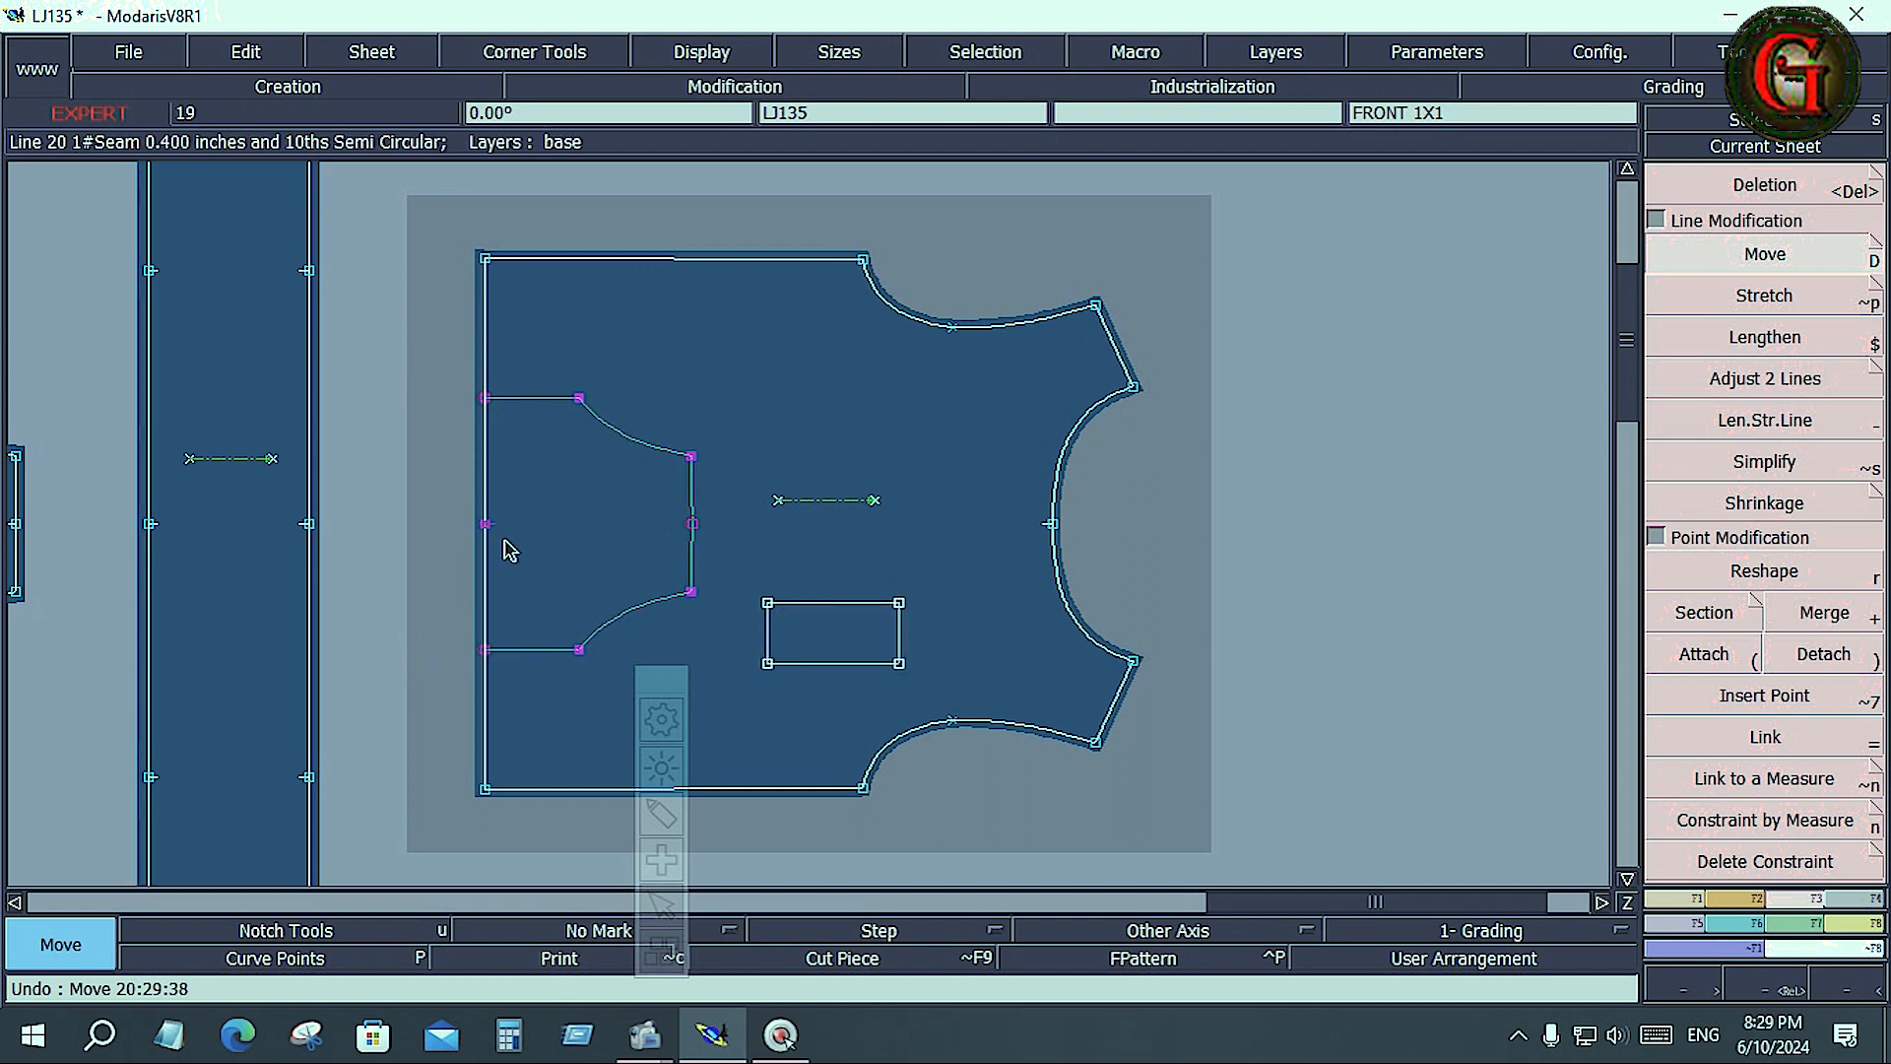
left_click(533, 401)
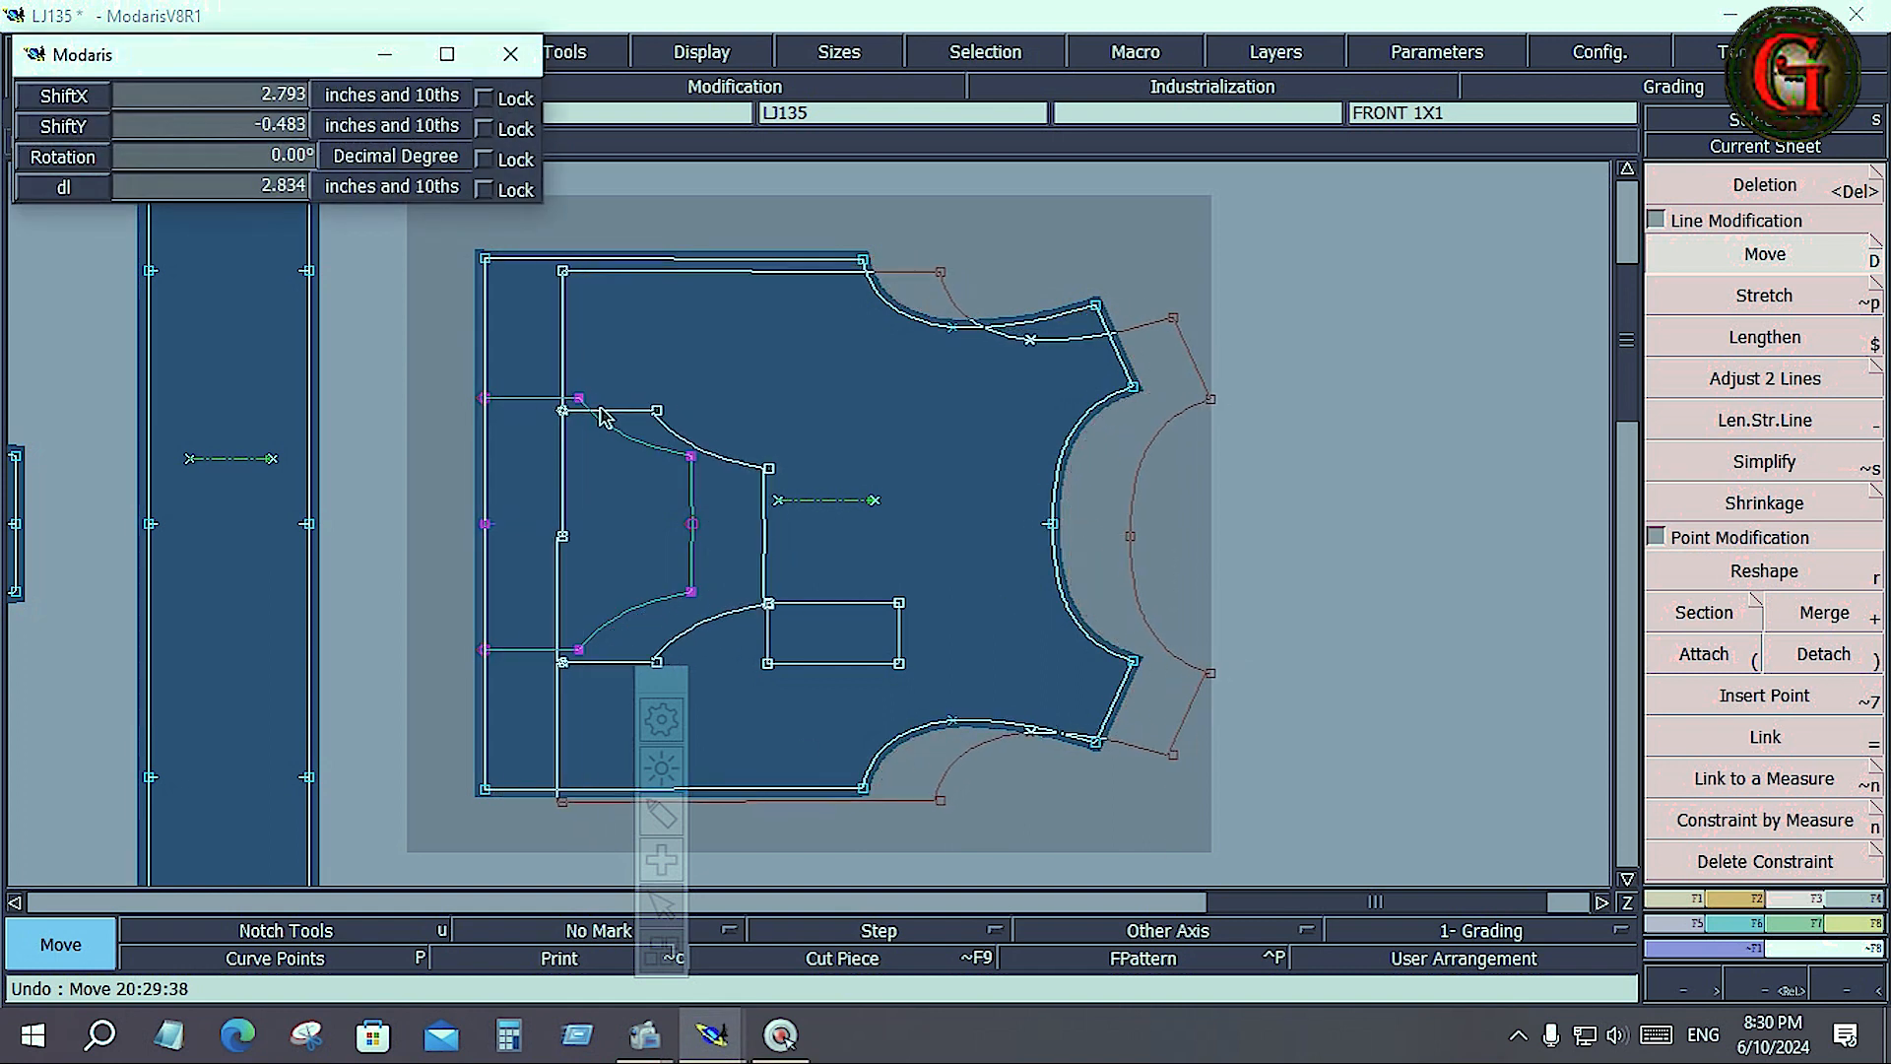
left_click(1029, 399)
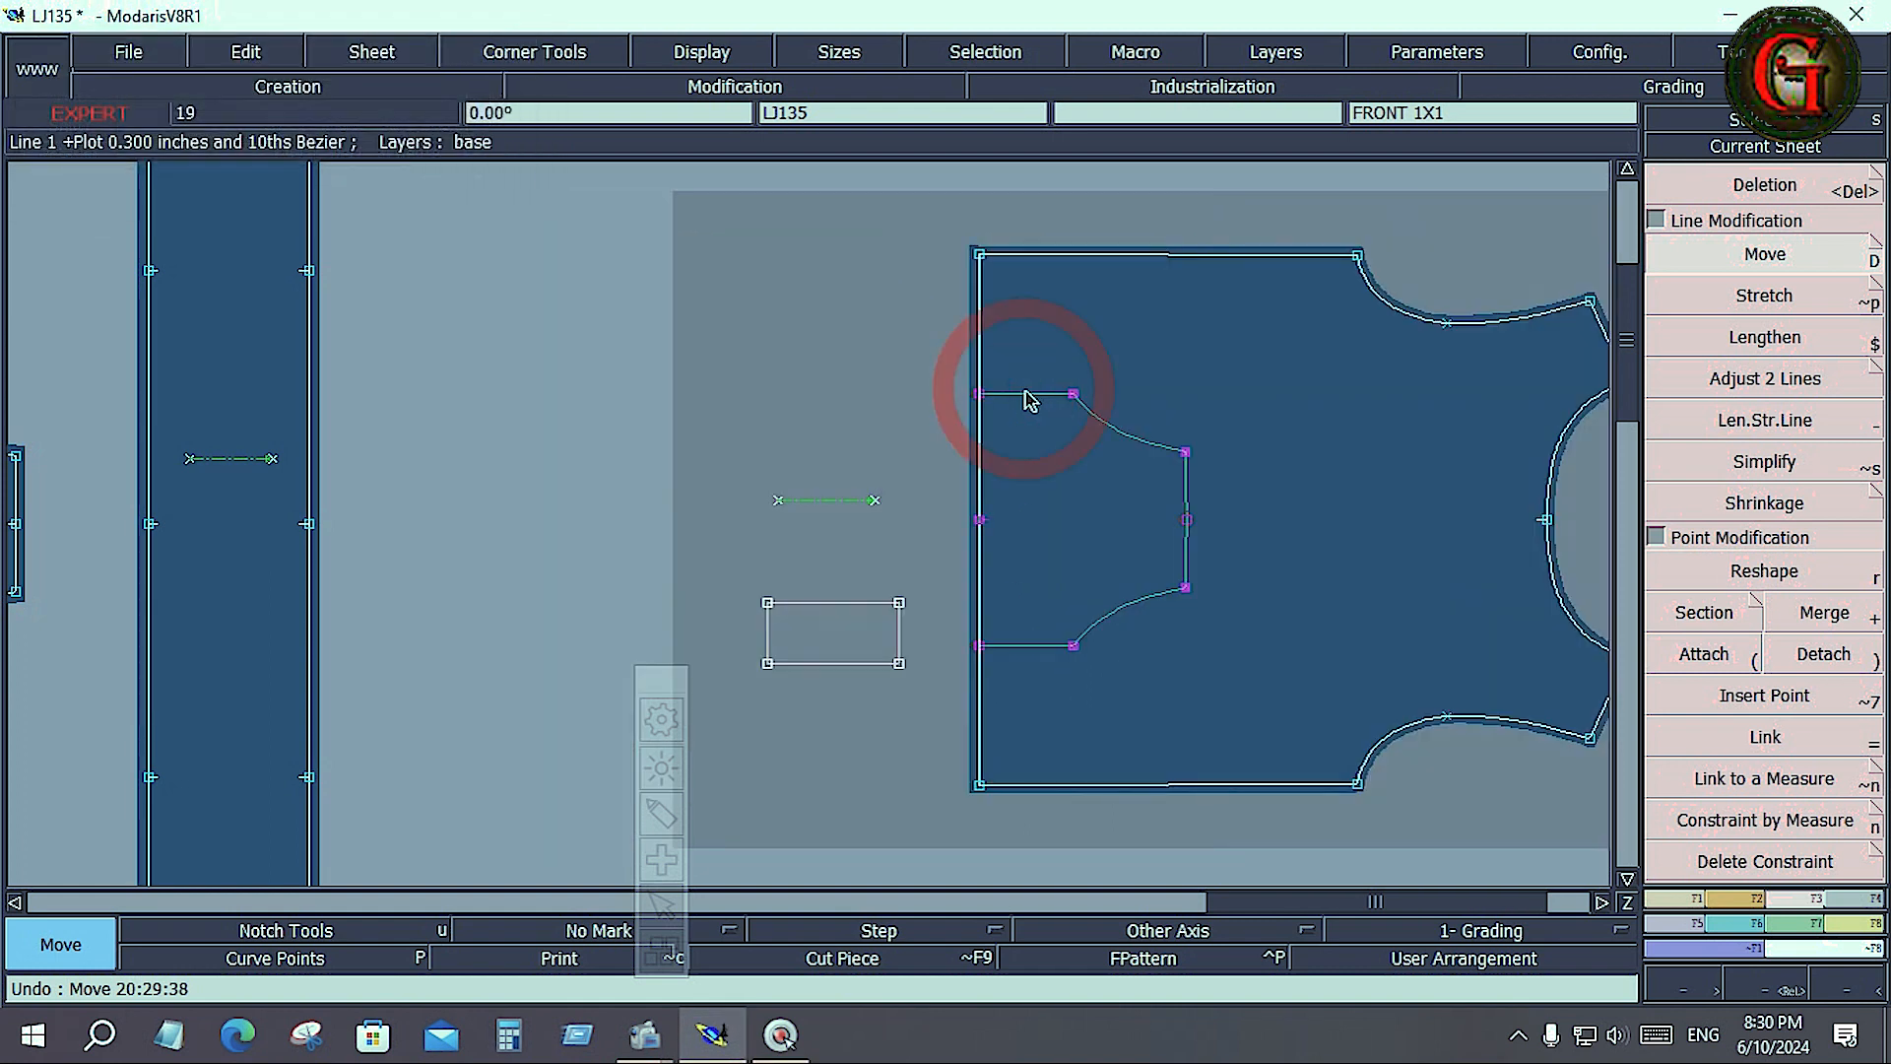
key("ctrl+z")
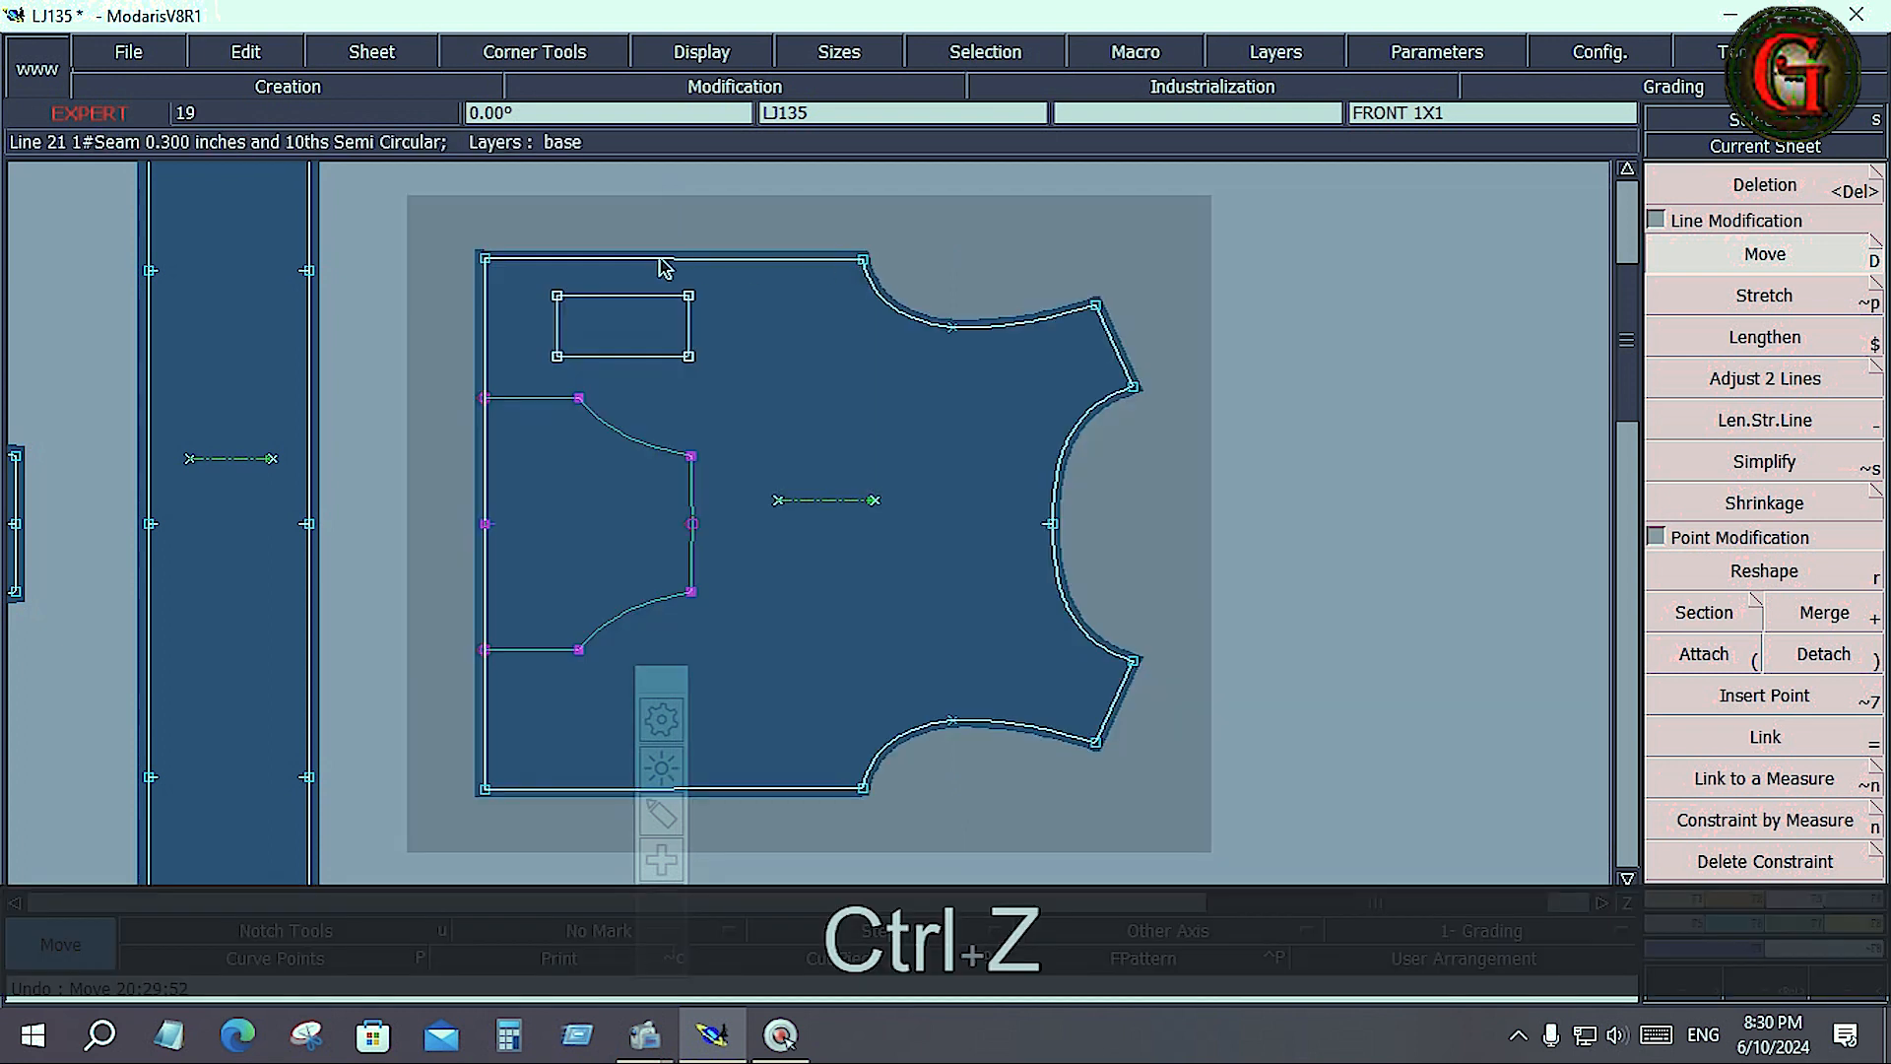
left_click(1271, 512)
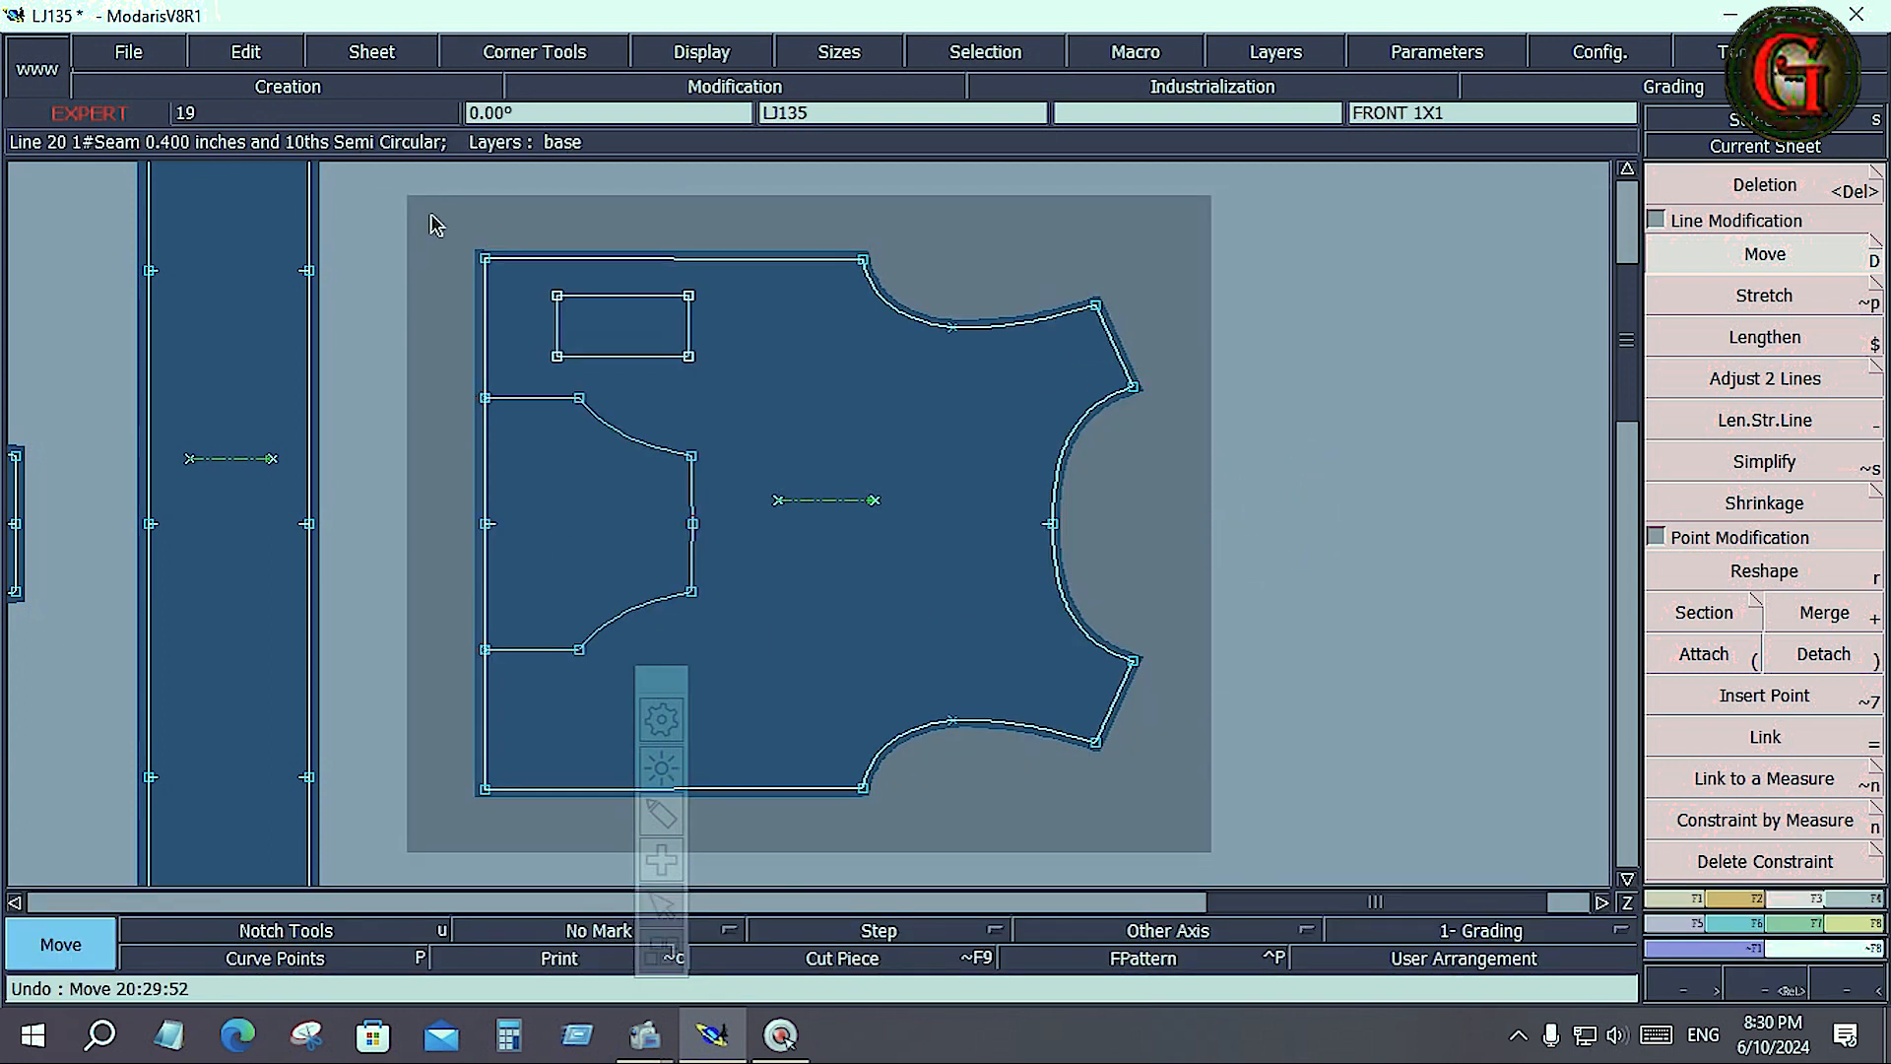
Step: Move the selected hem line inward about 1.3 inches with the sheet's end points pinned, and shift the whole front about 2.7 inches by its neck point
left_click_drag(439, 210, 537, 849)
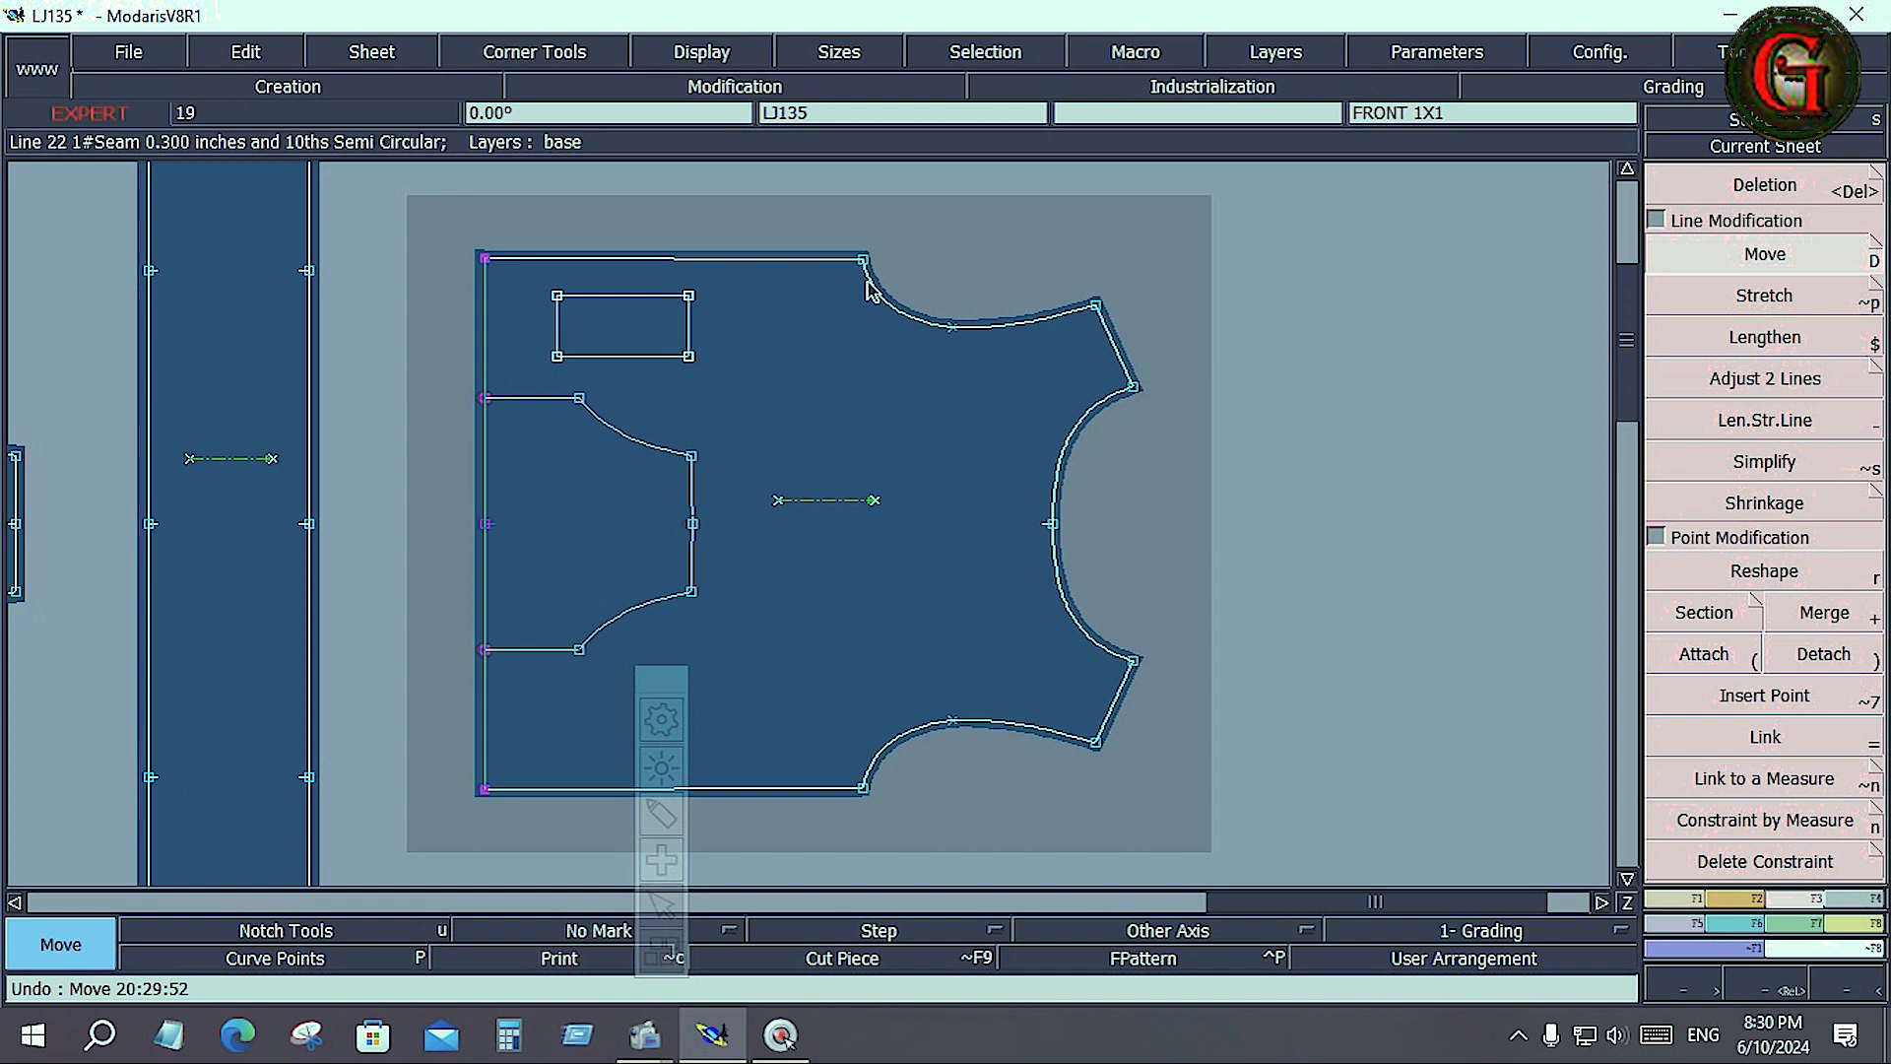
key("shift+f")
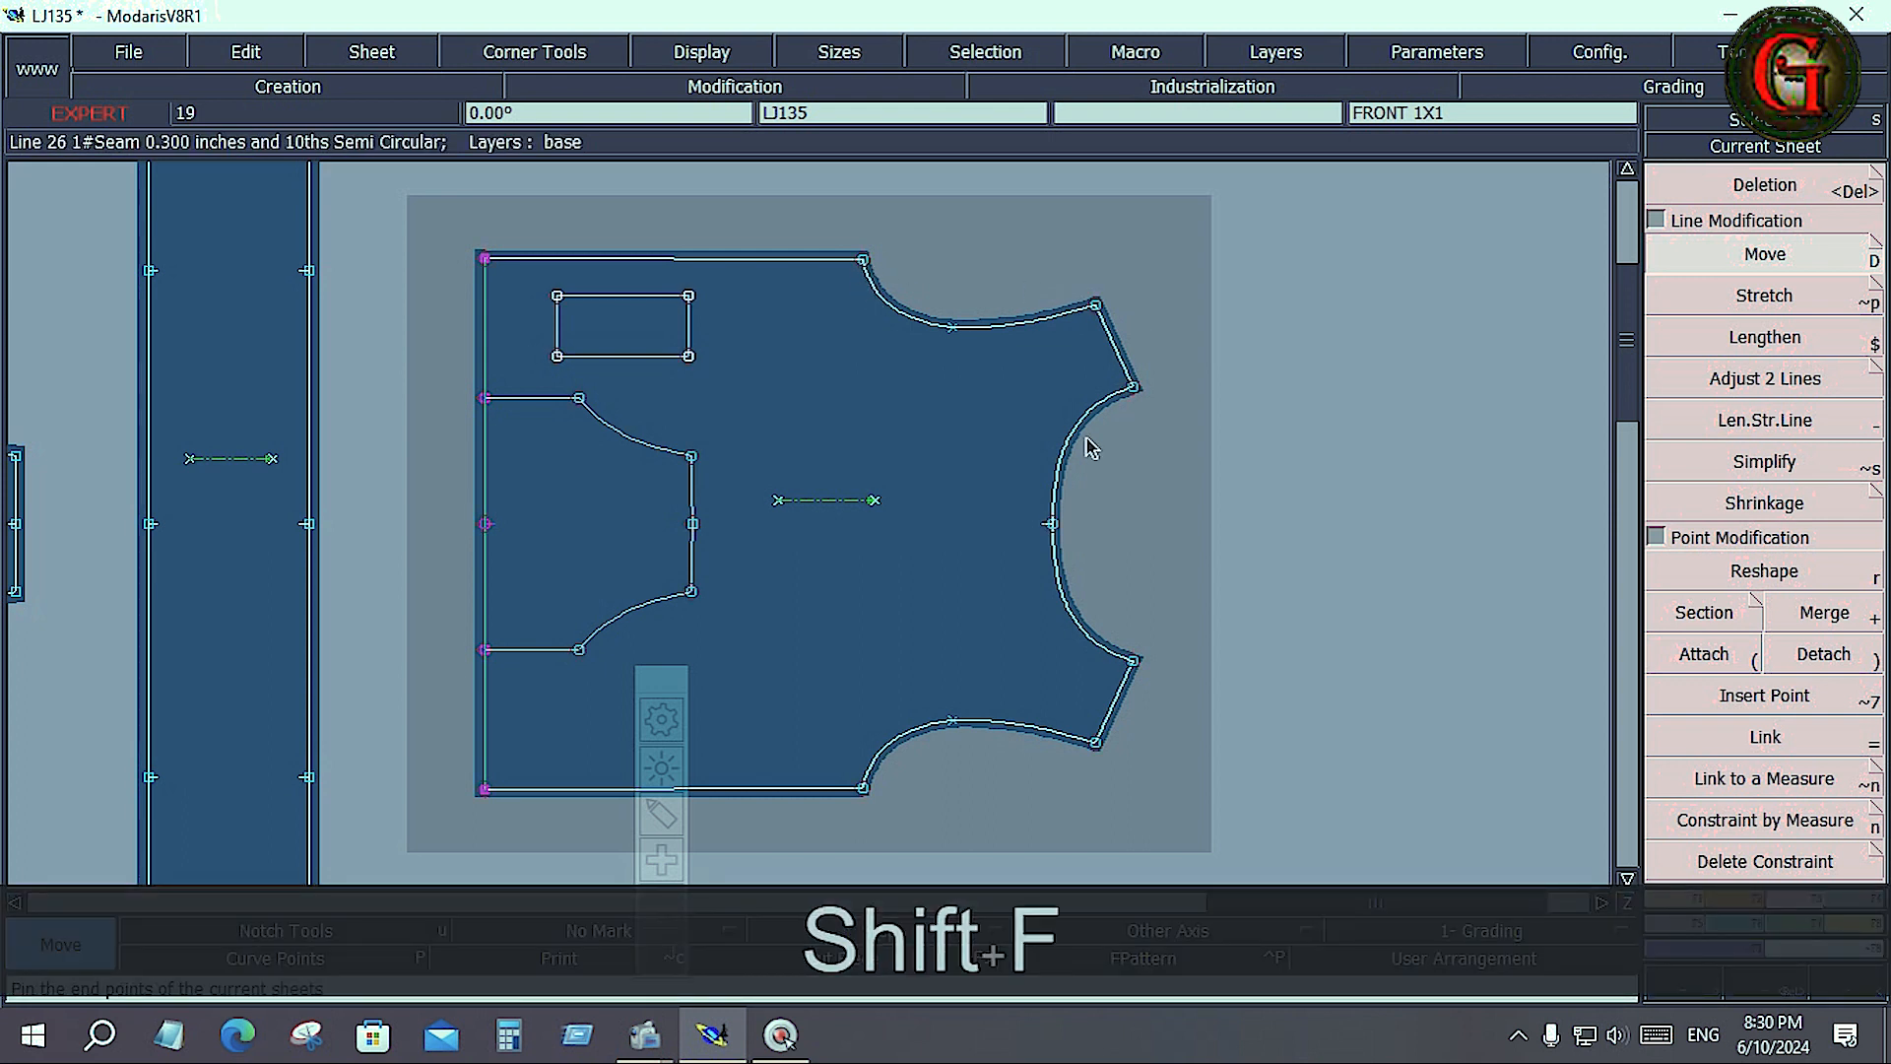
left_click(485, 527)
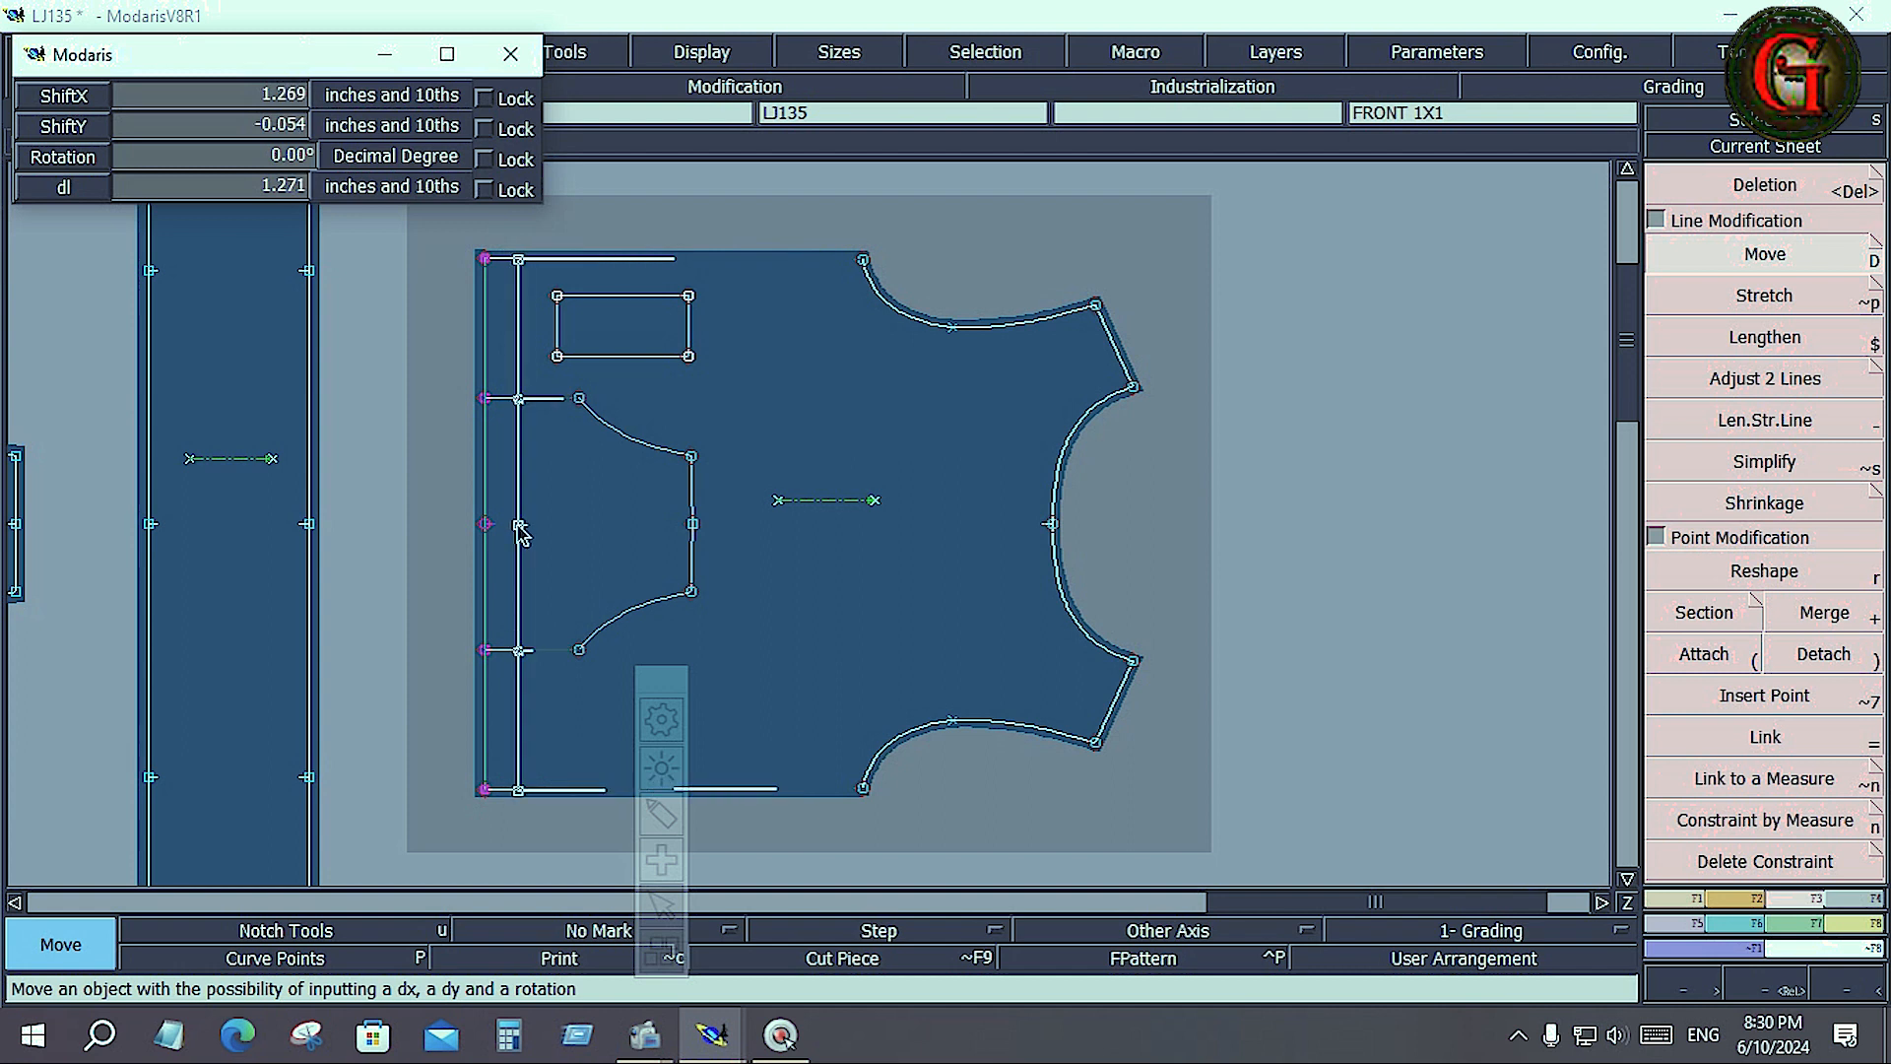
left_click(912, 578)
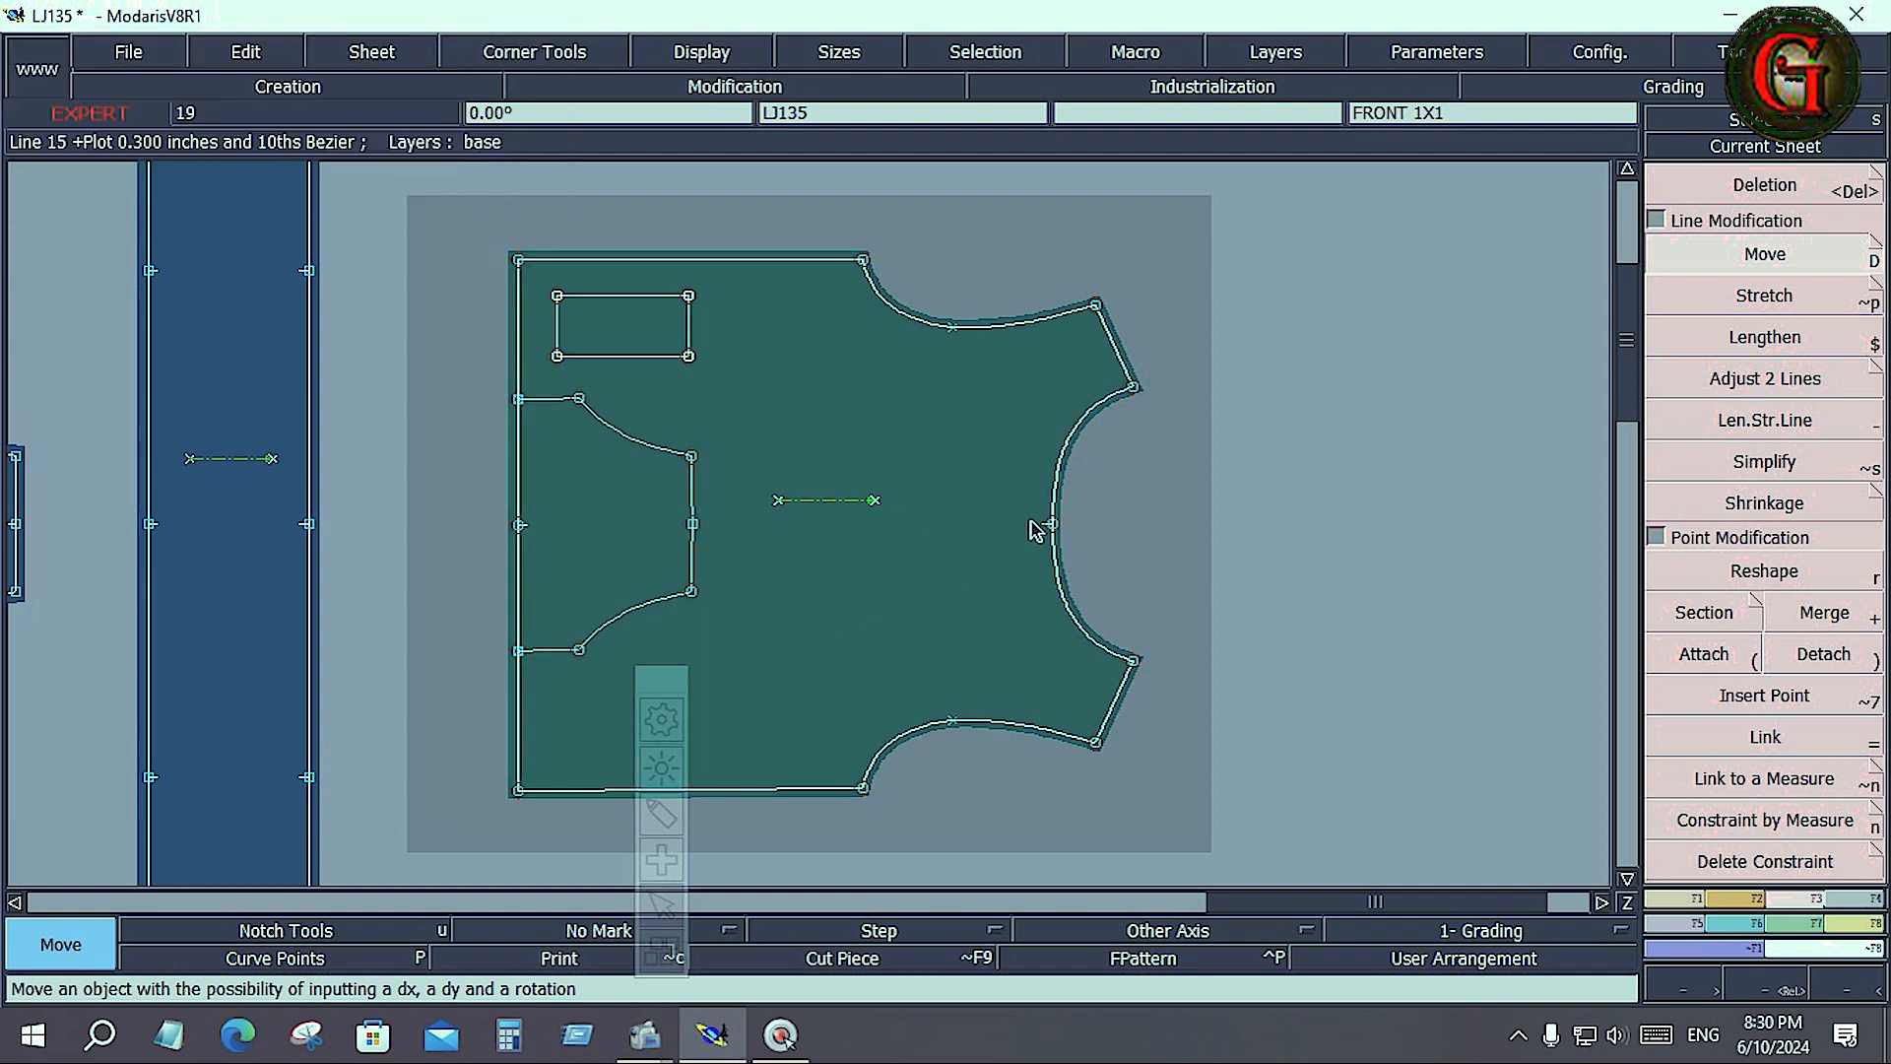
left_click(1132, 388)
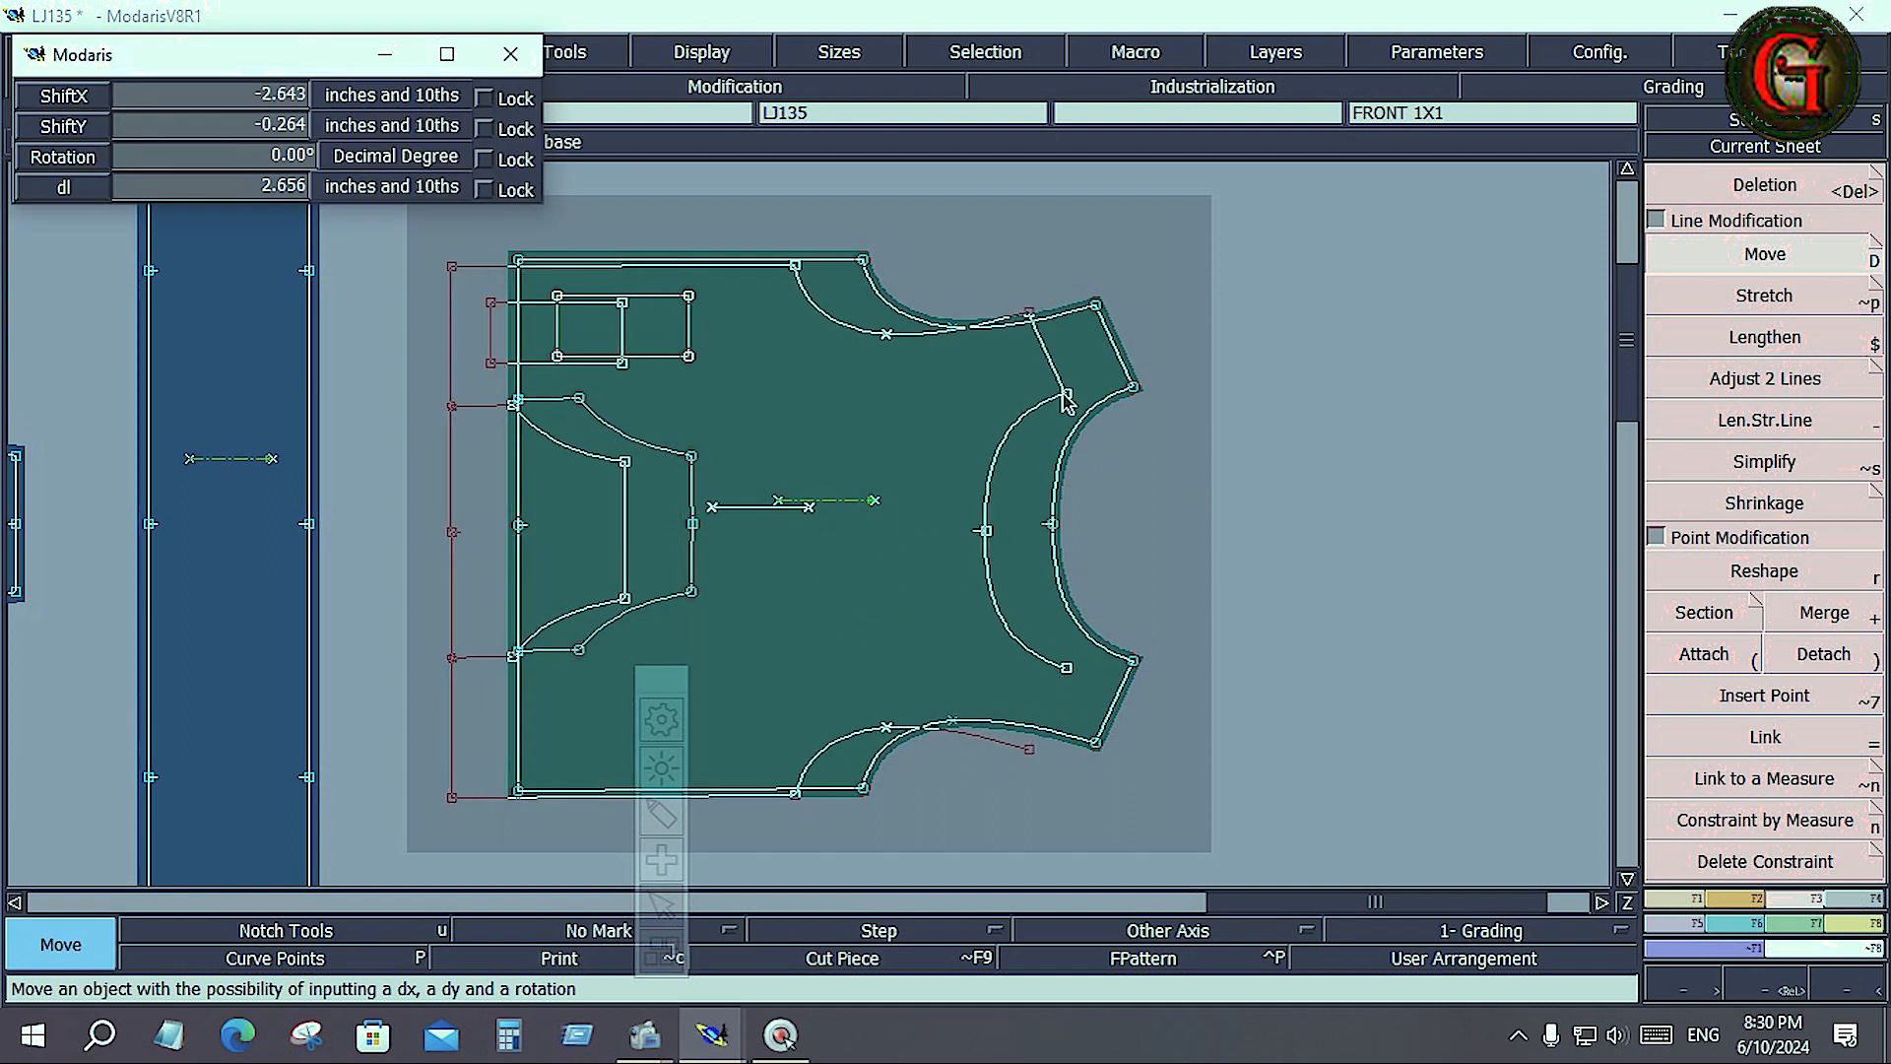
left_click(1065, 399)
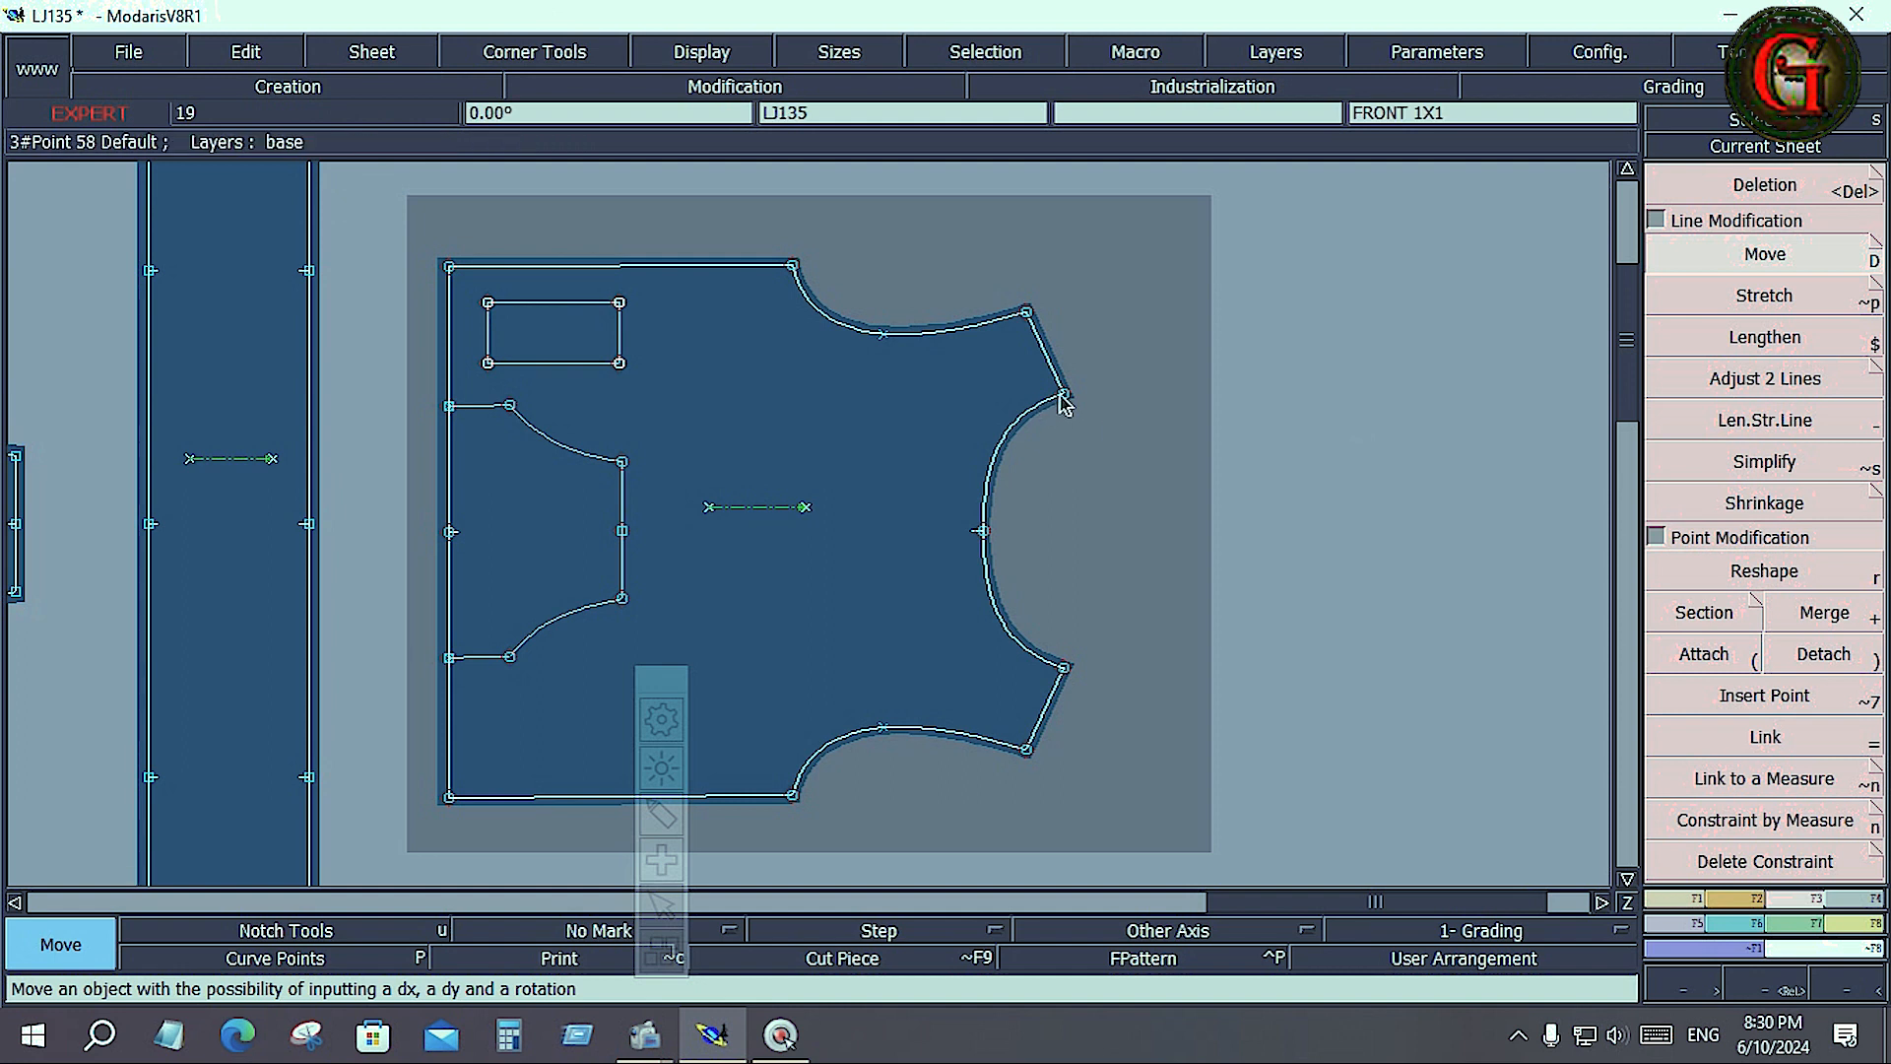
Step: Try moving only the upper neck-shoulder point of the front inward, and undo that move
left_click(1063, 402)
left_click(999, 392)
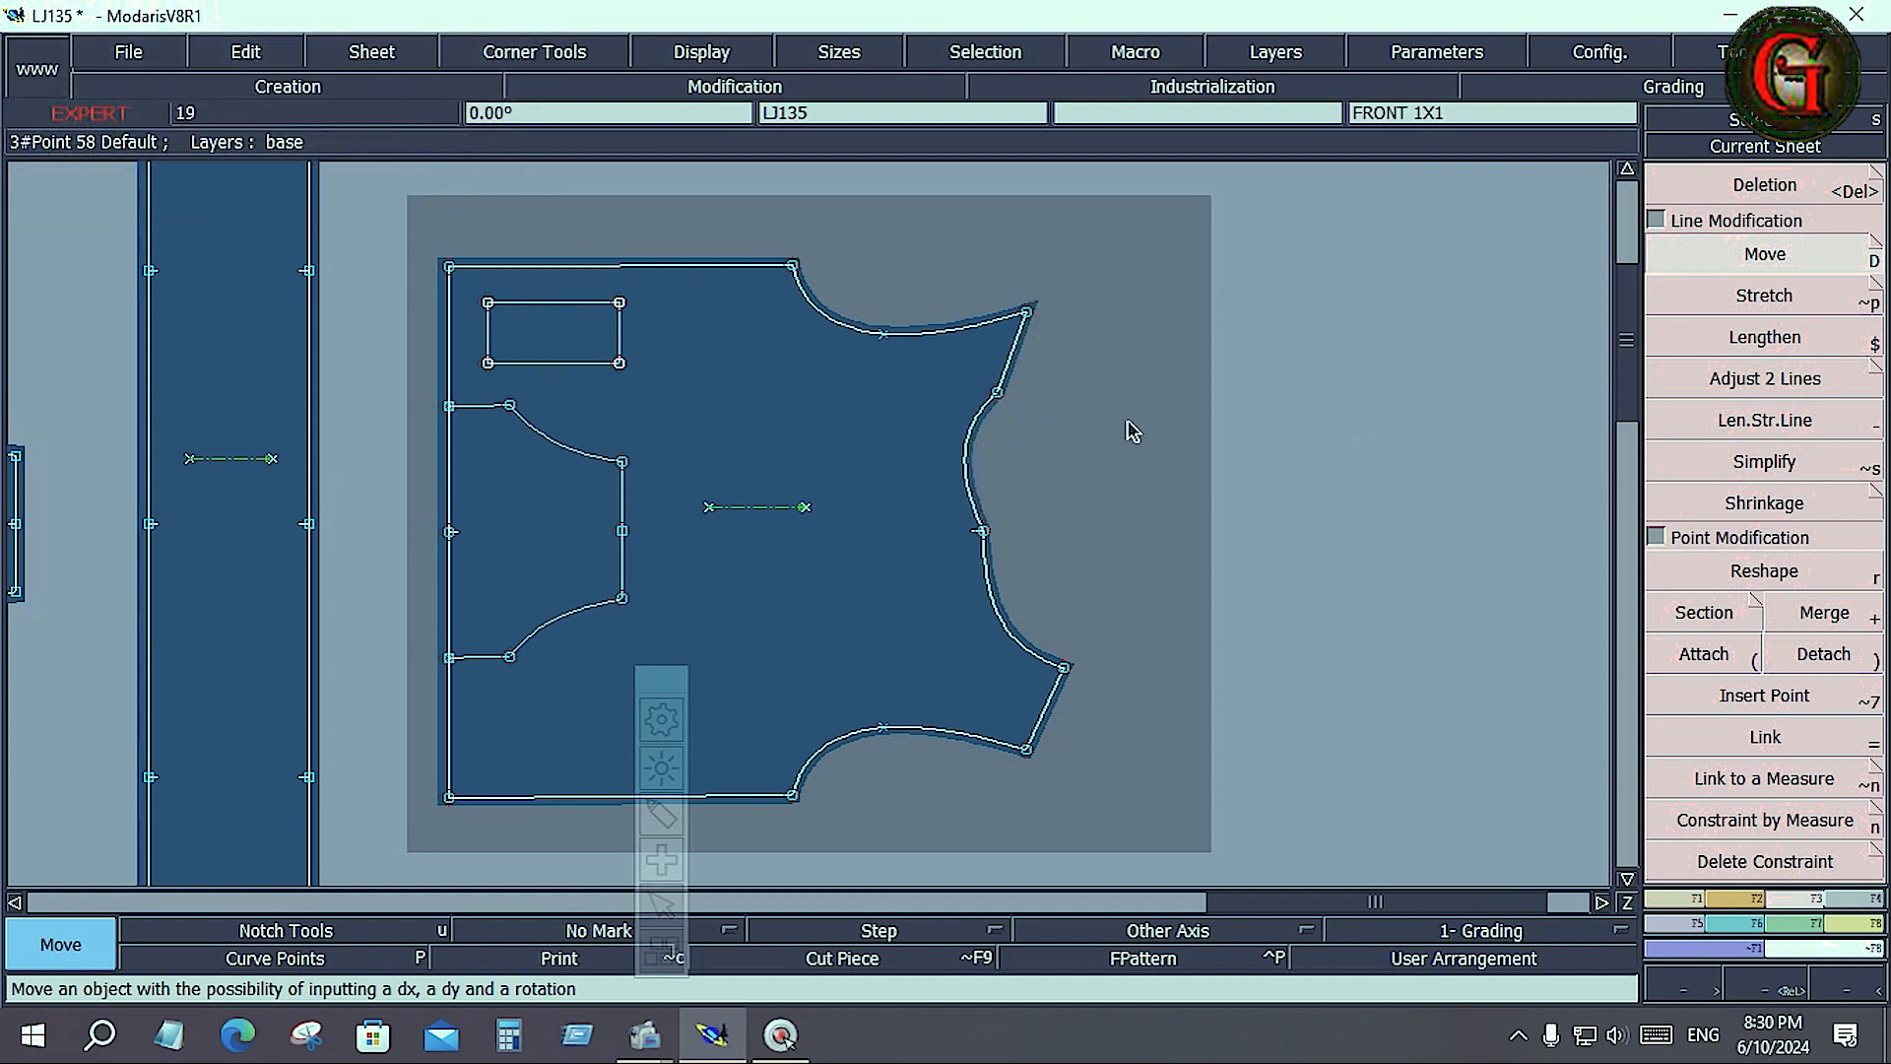
key("ctrl+z")
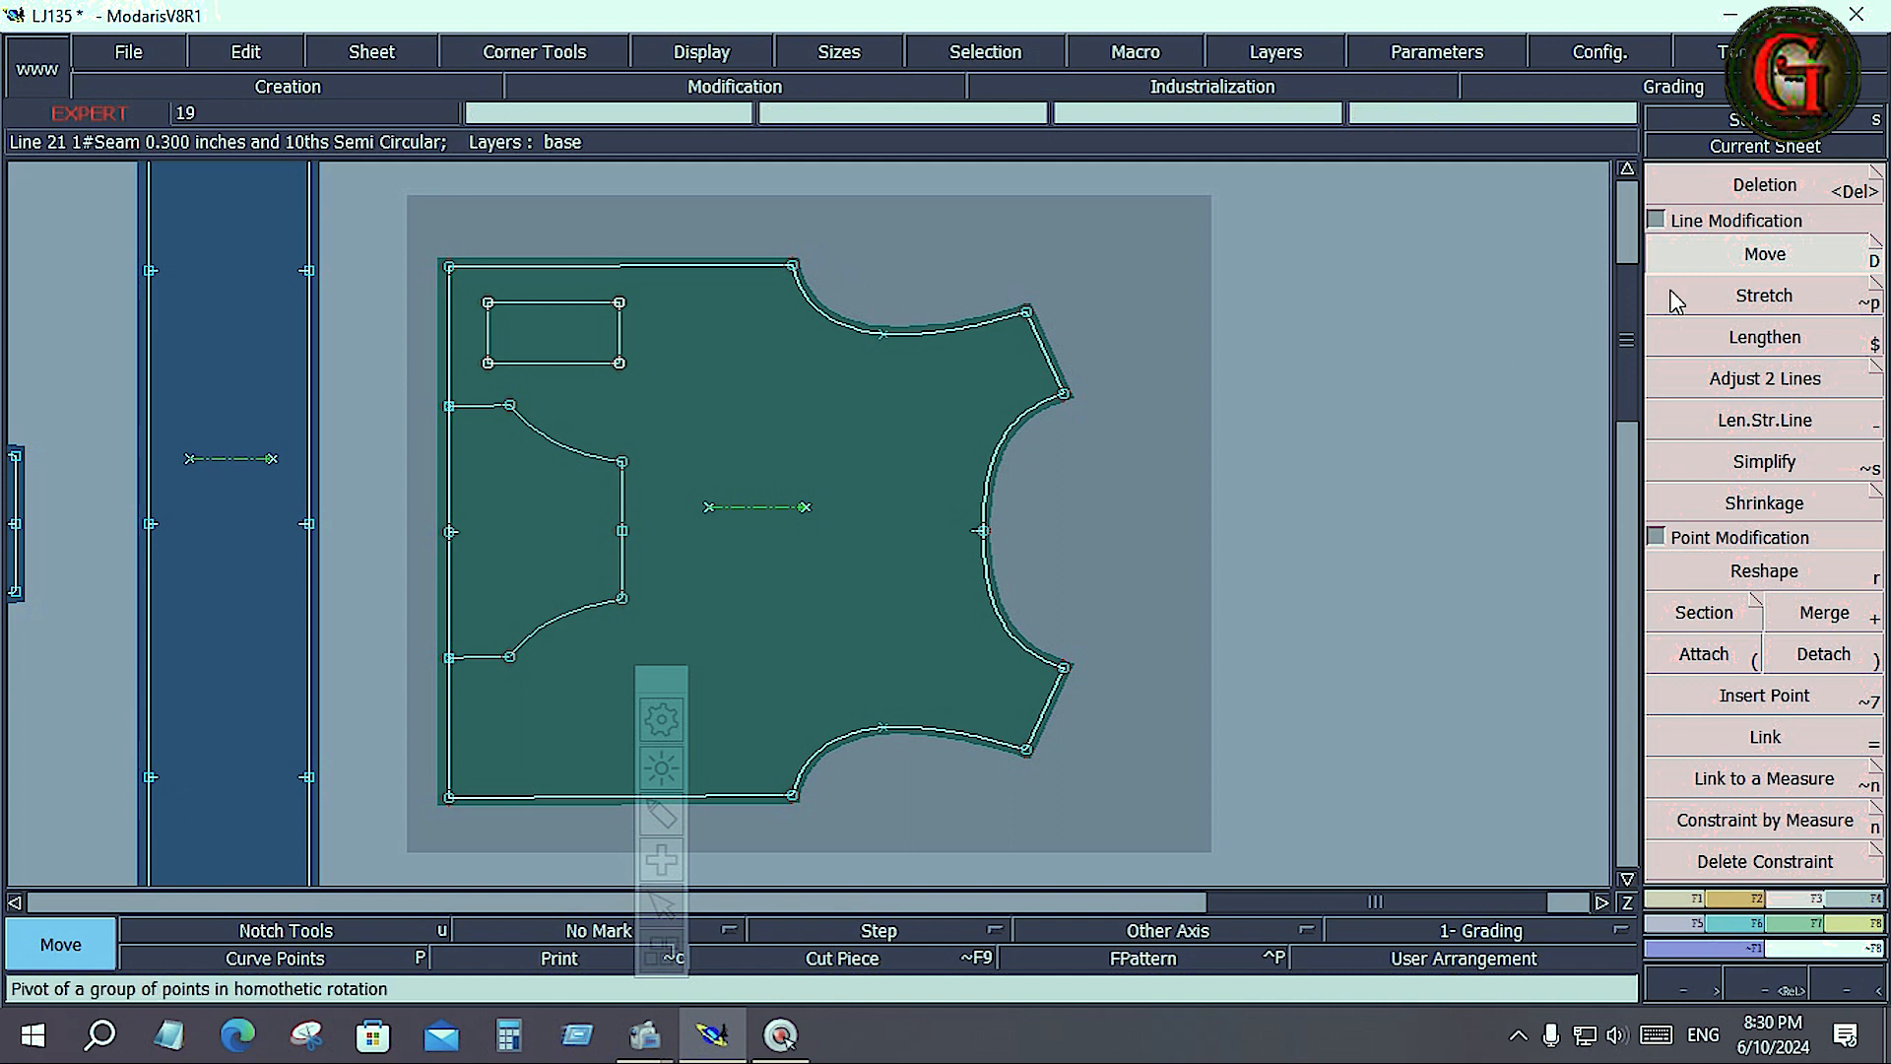
Step: Move the whole front piece twice by its outline, the second time about 10.7 inches in X and 3.2 inches in Y
left_click(956, 328)
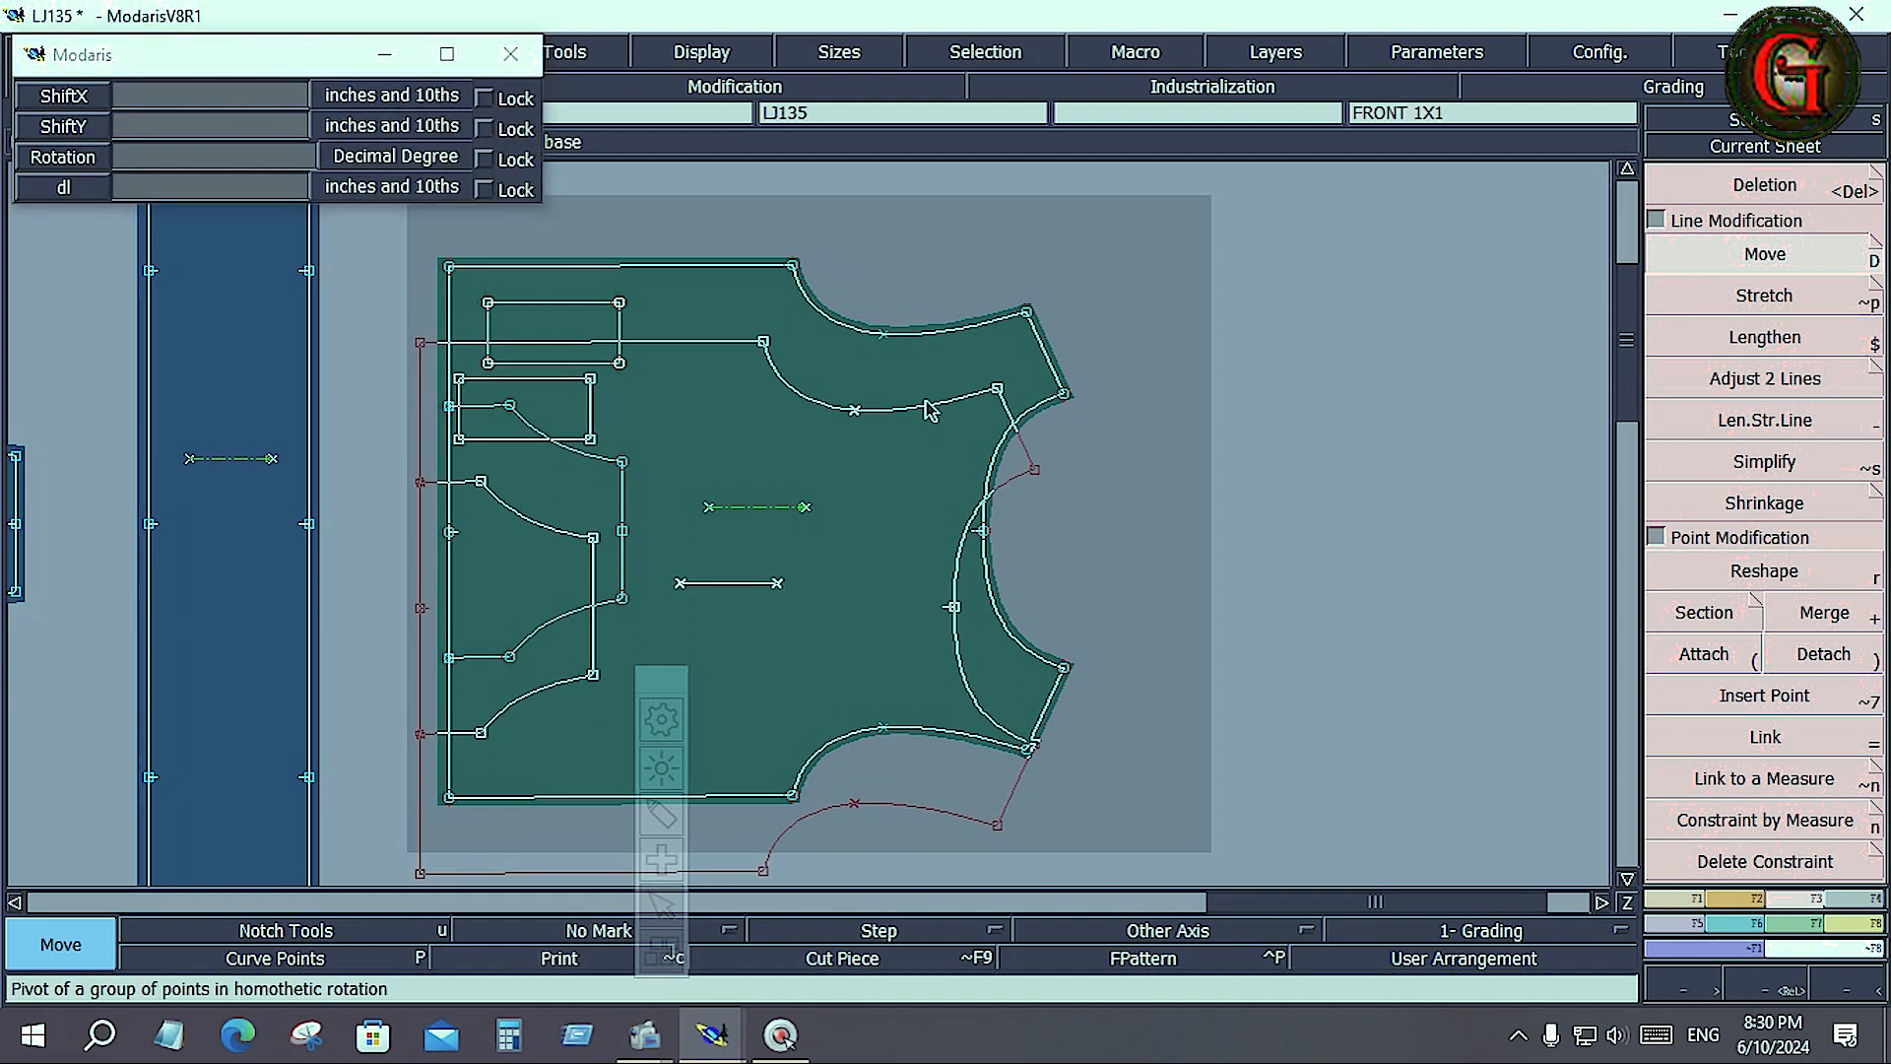
left_click(926, 405)
left_click(707, 347)
left_click(983, 265)
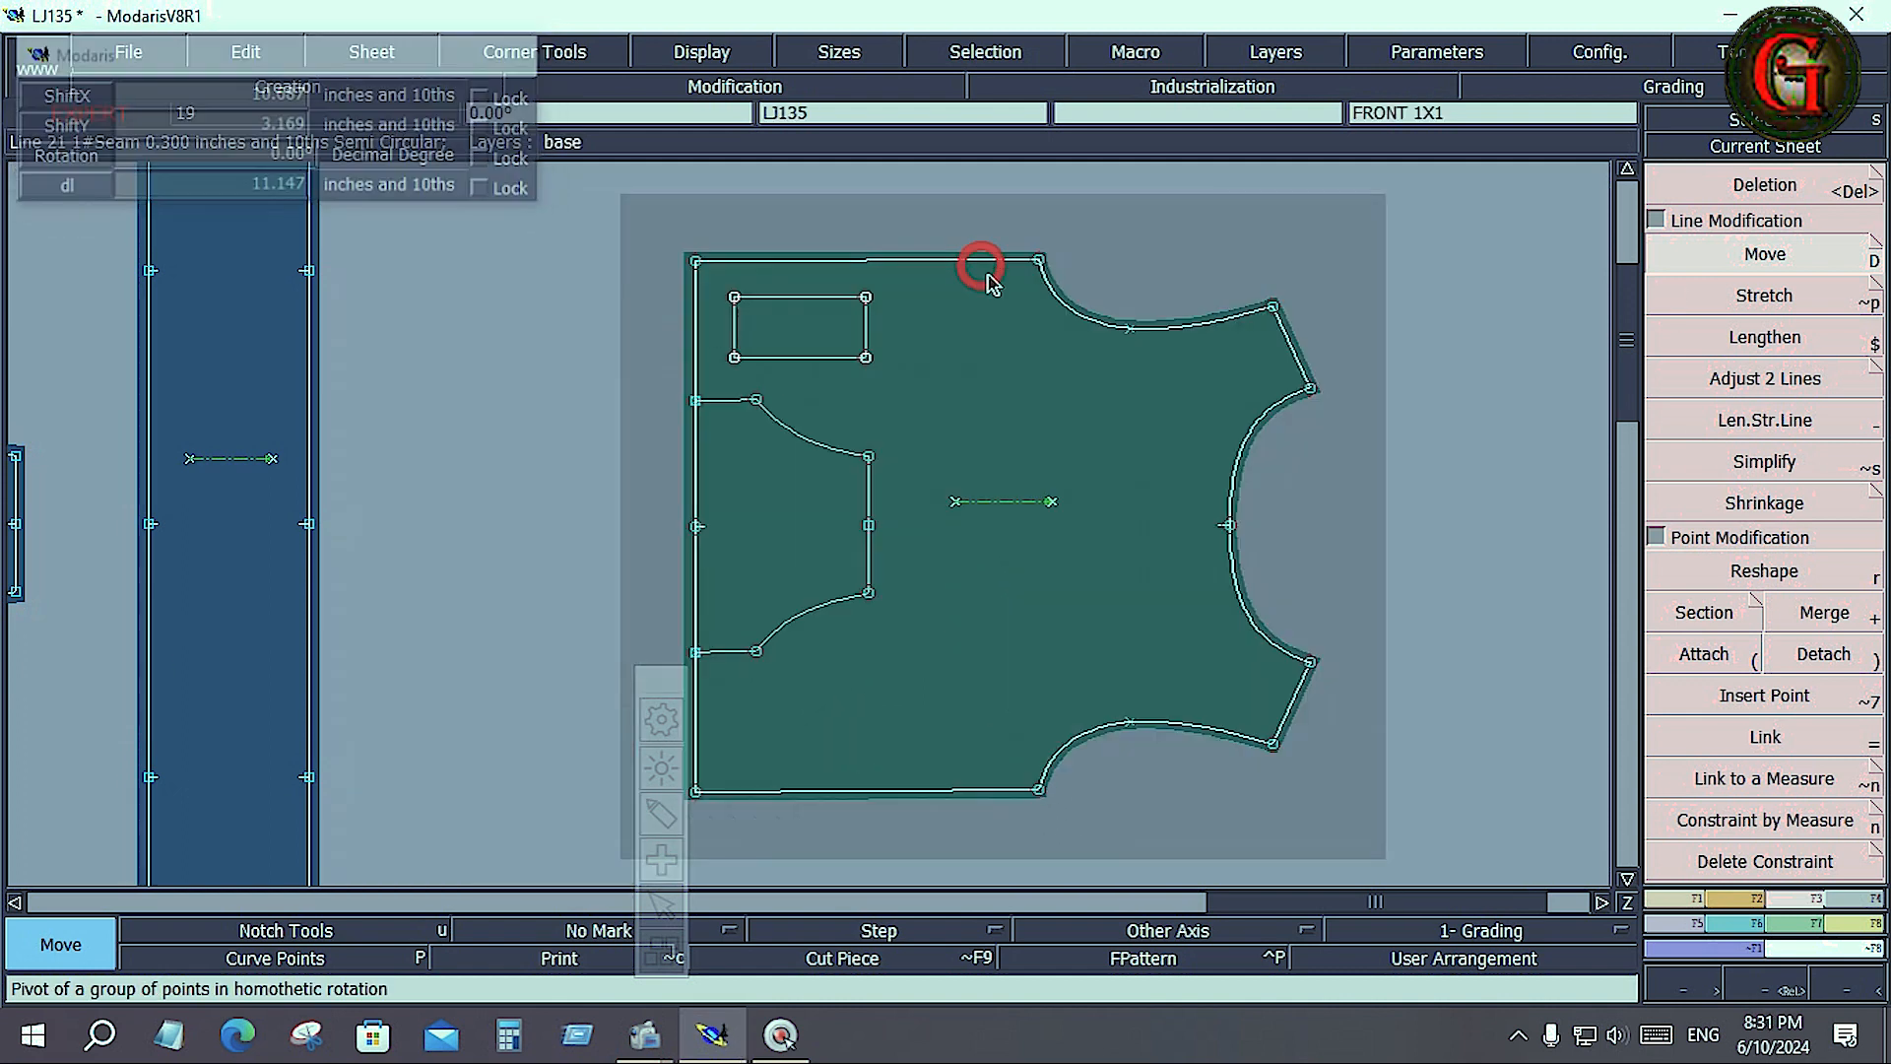
left_click(1513, 383)
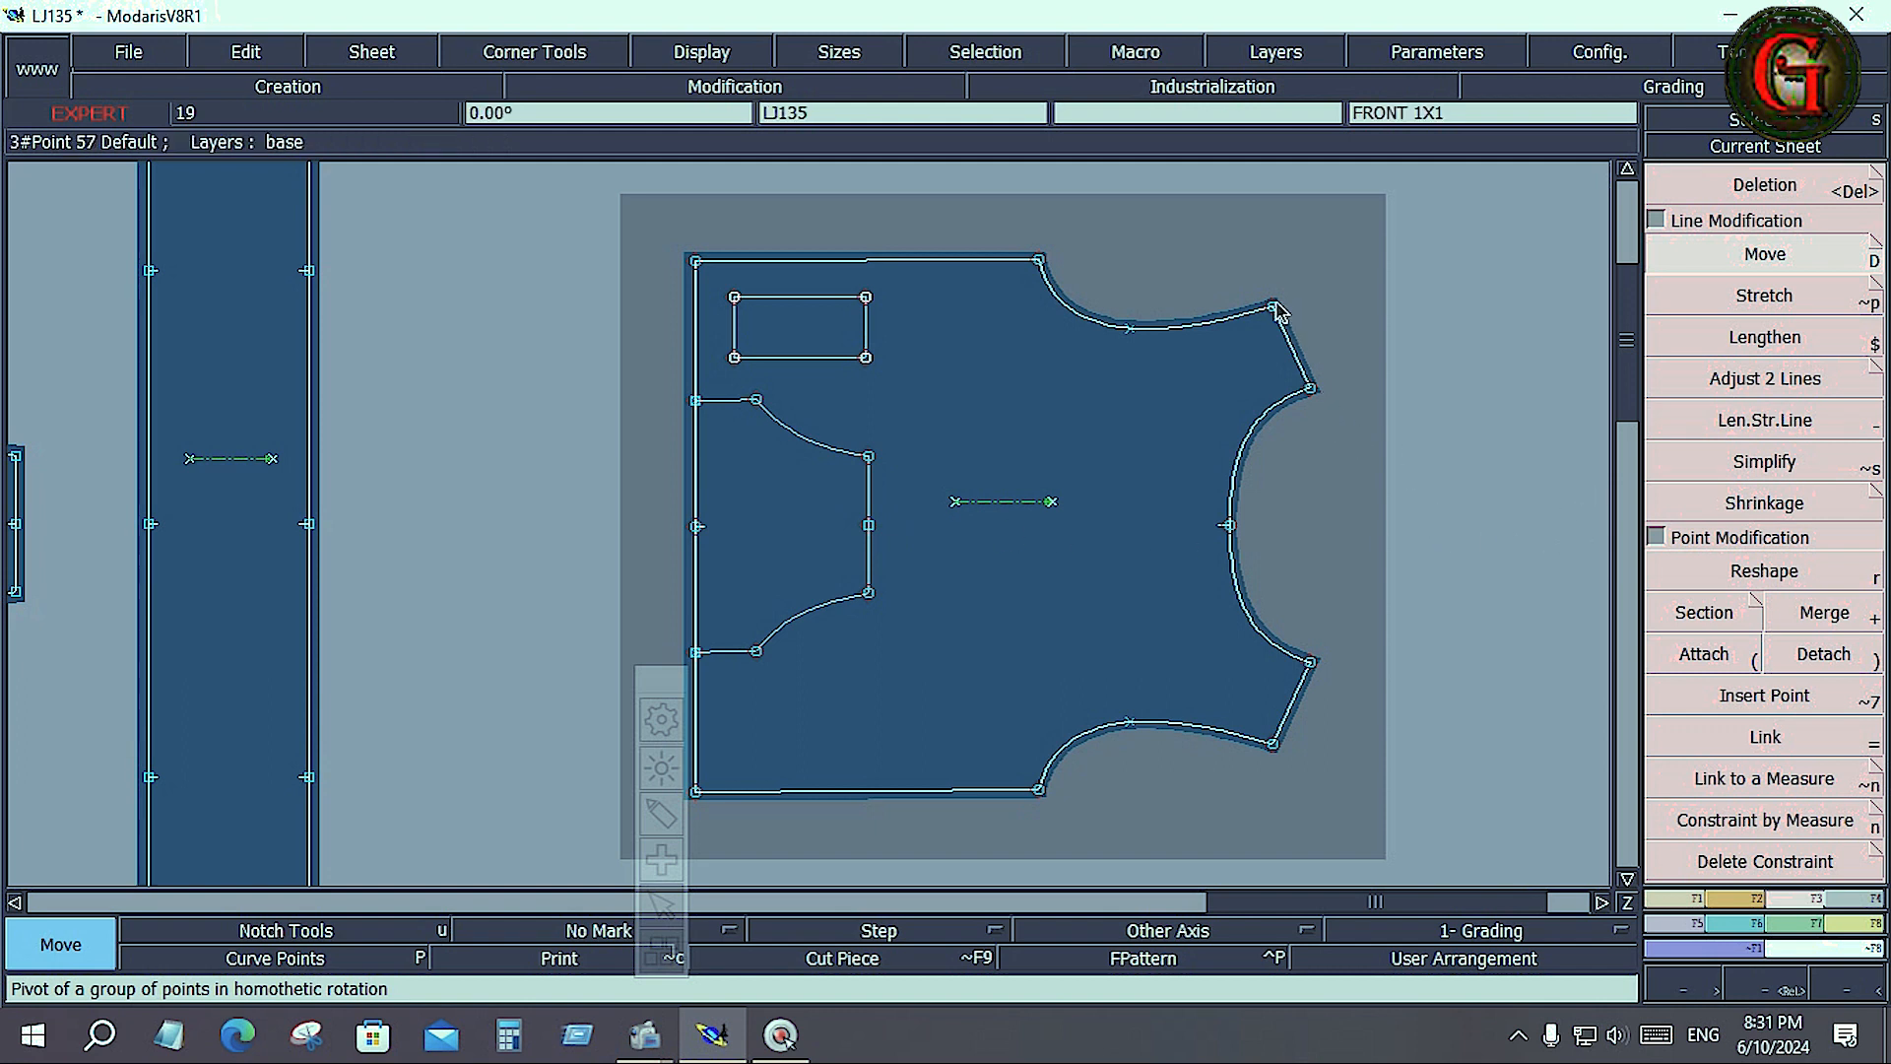
Step: Try moving the two outer shoulder points of the front inward with Move, and undo both moves
left_click_drag(1274, 306, 1209, 357)
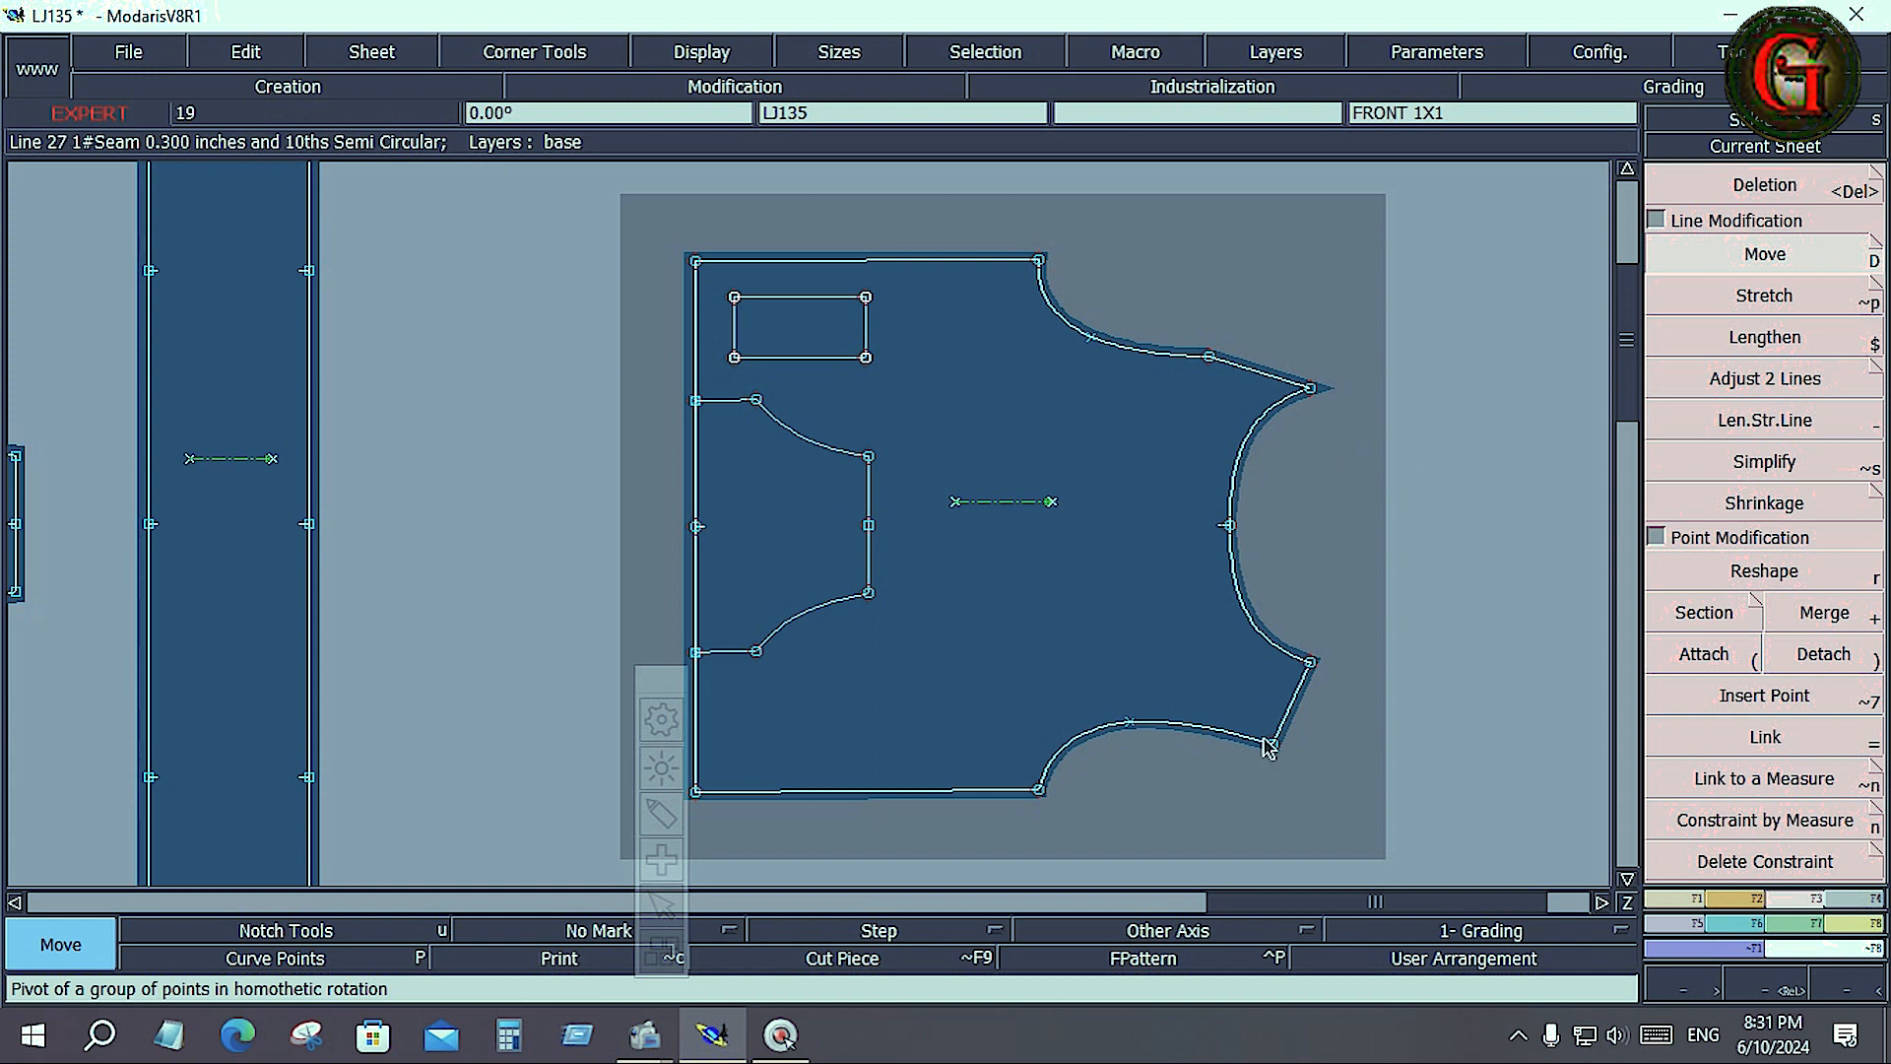
left_click_drag(1269, 743, 1223, 672)
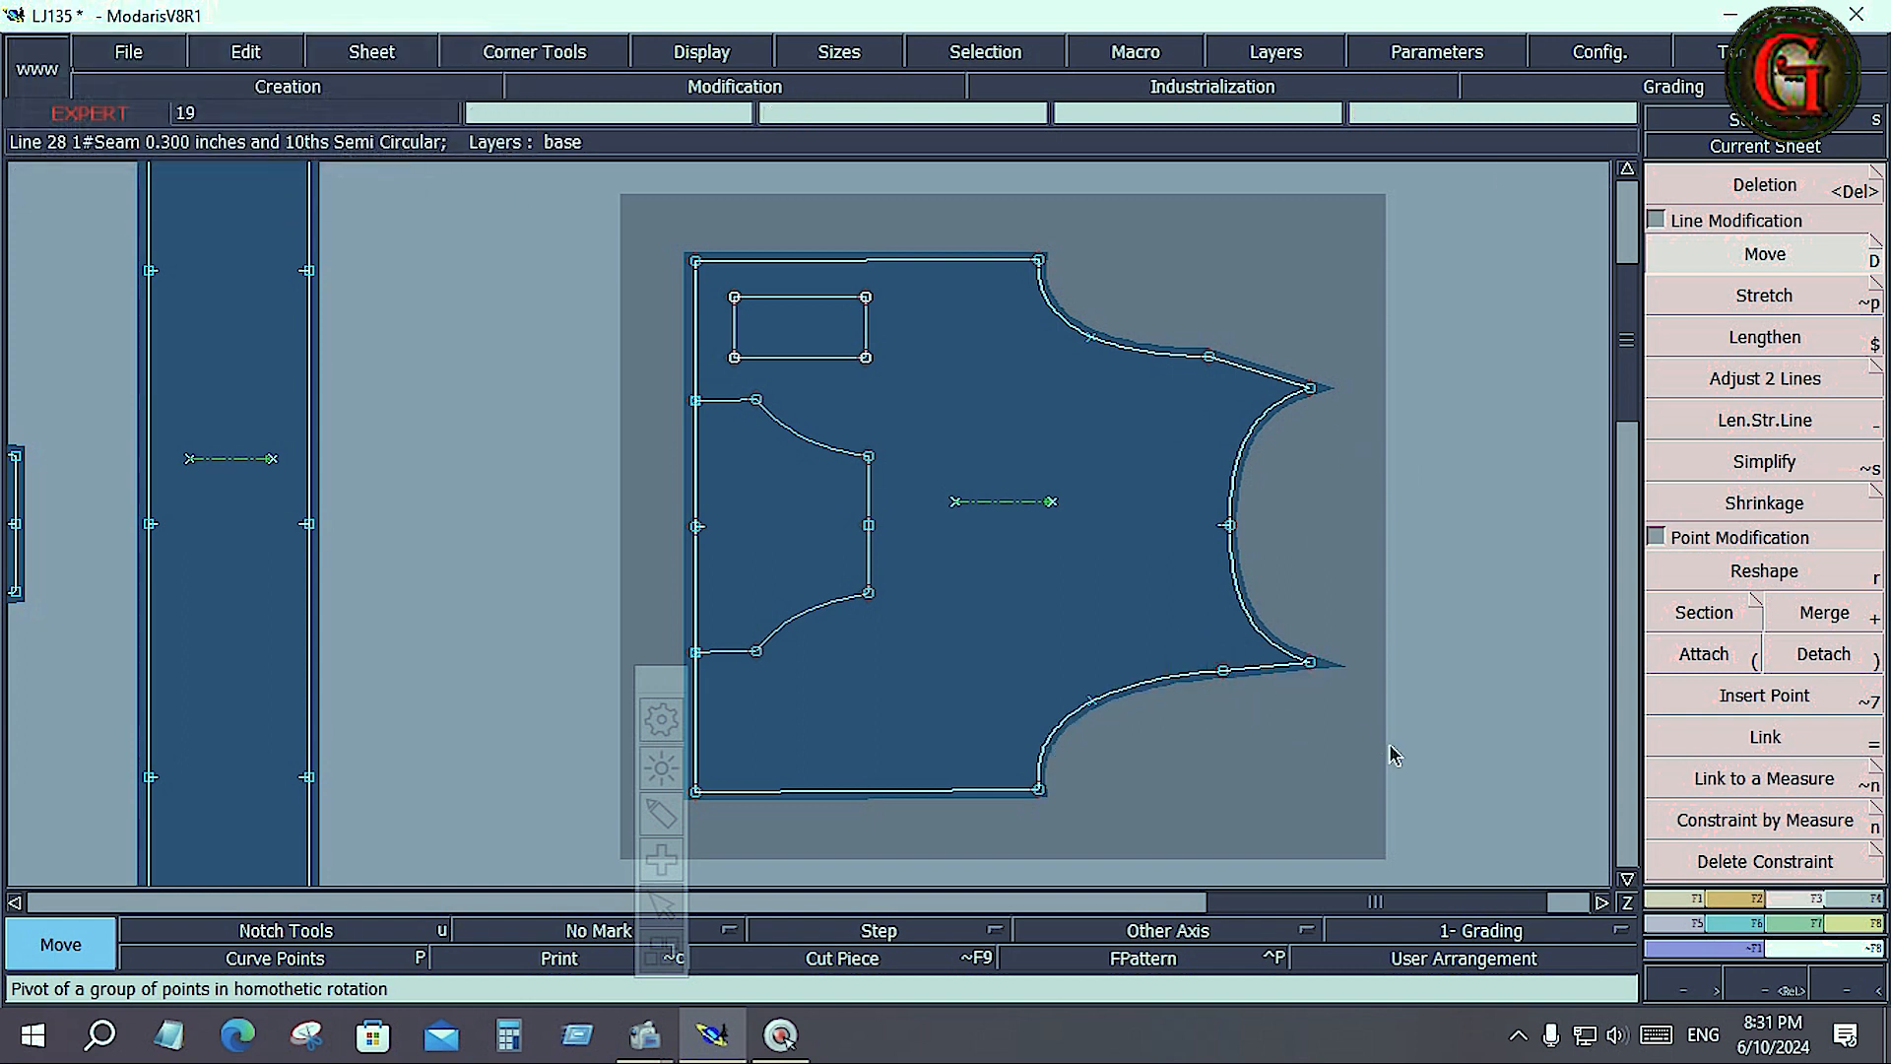
key("ctrl+z")
key("ctrl+z")
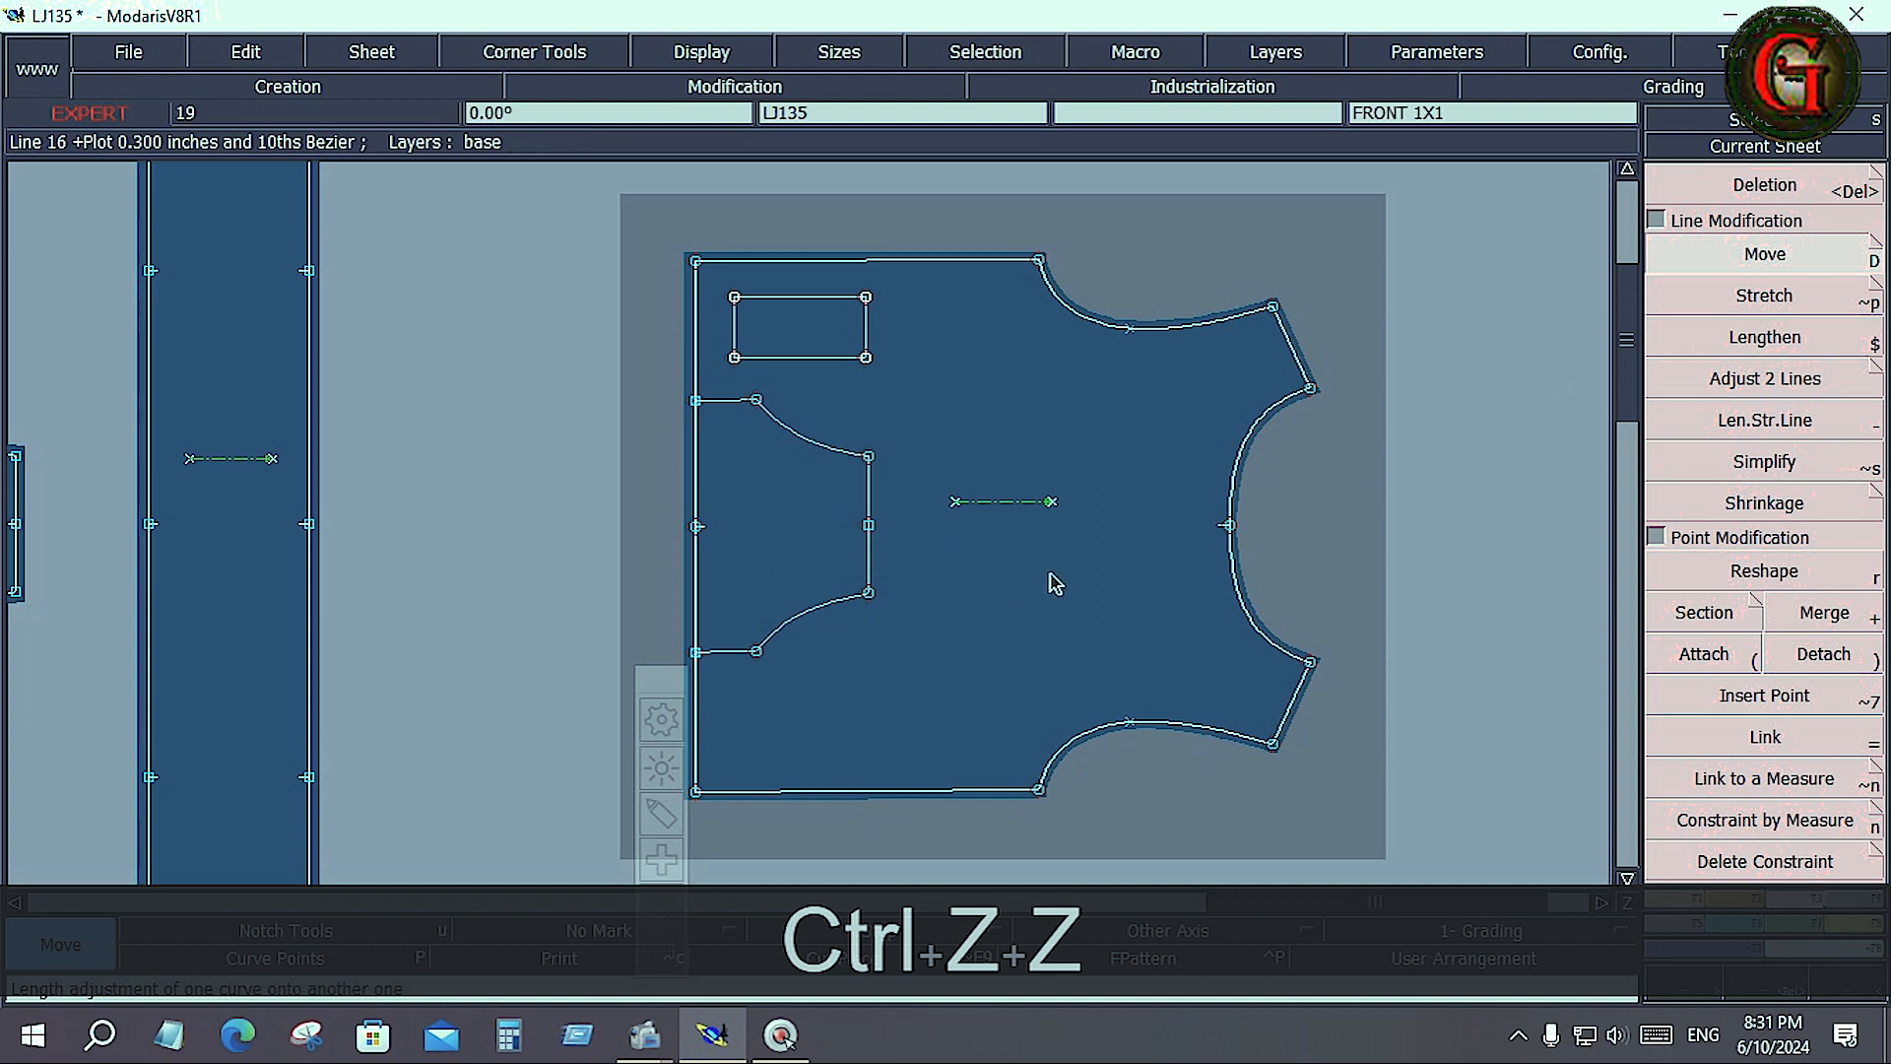
Step: Bring up the sleeve sheet SLV 1X2, pin its end points, and select the hem line's points for Move
key("j")
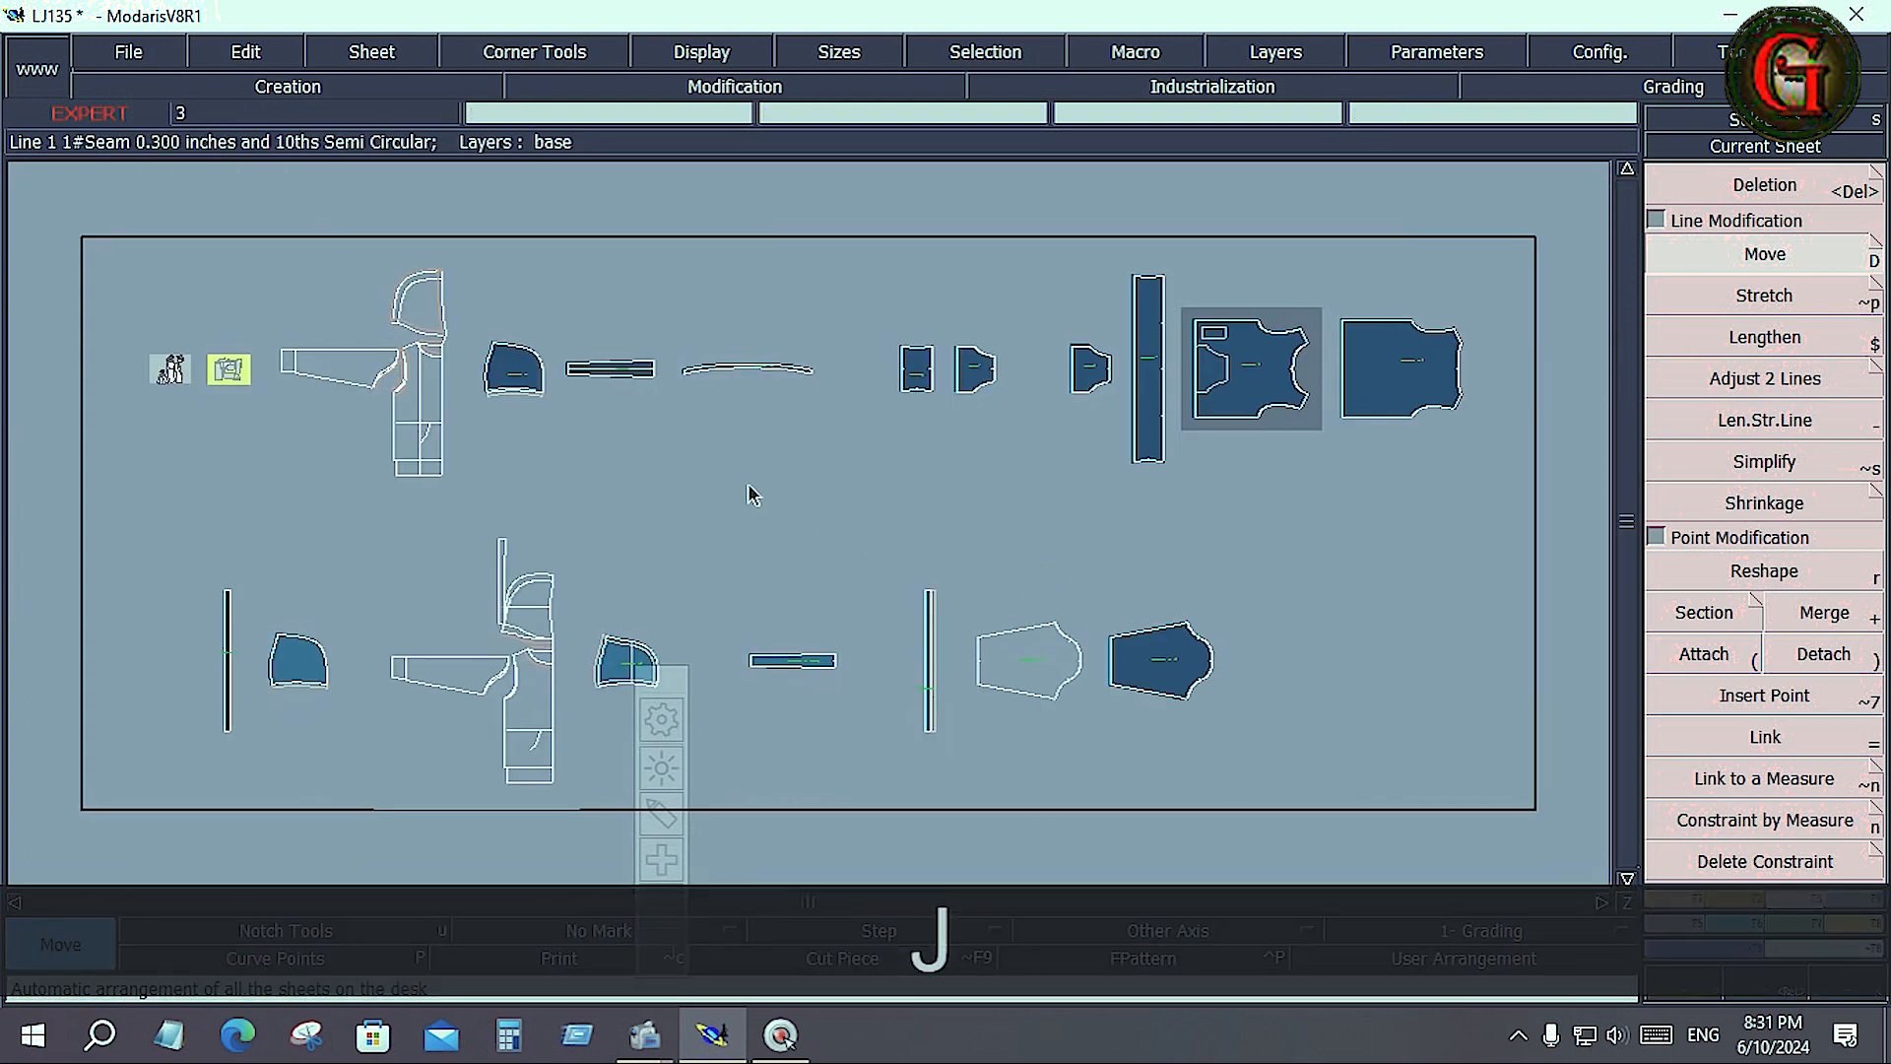
left_click(1132, 670)
key("Home")
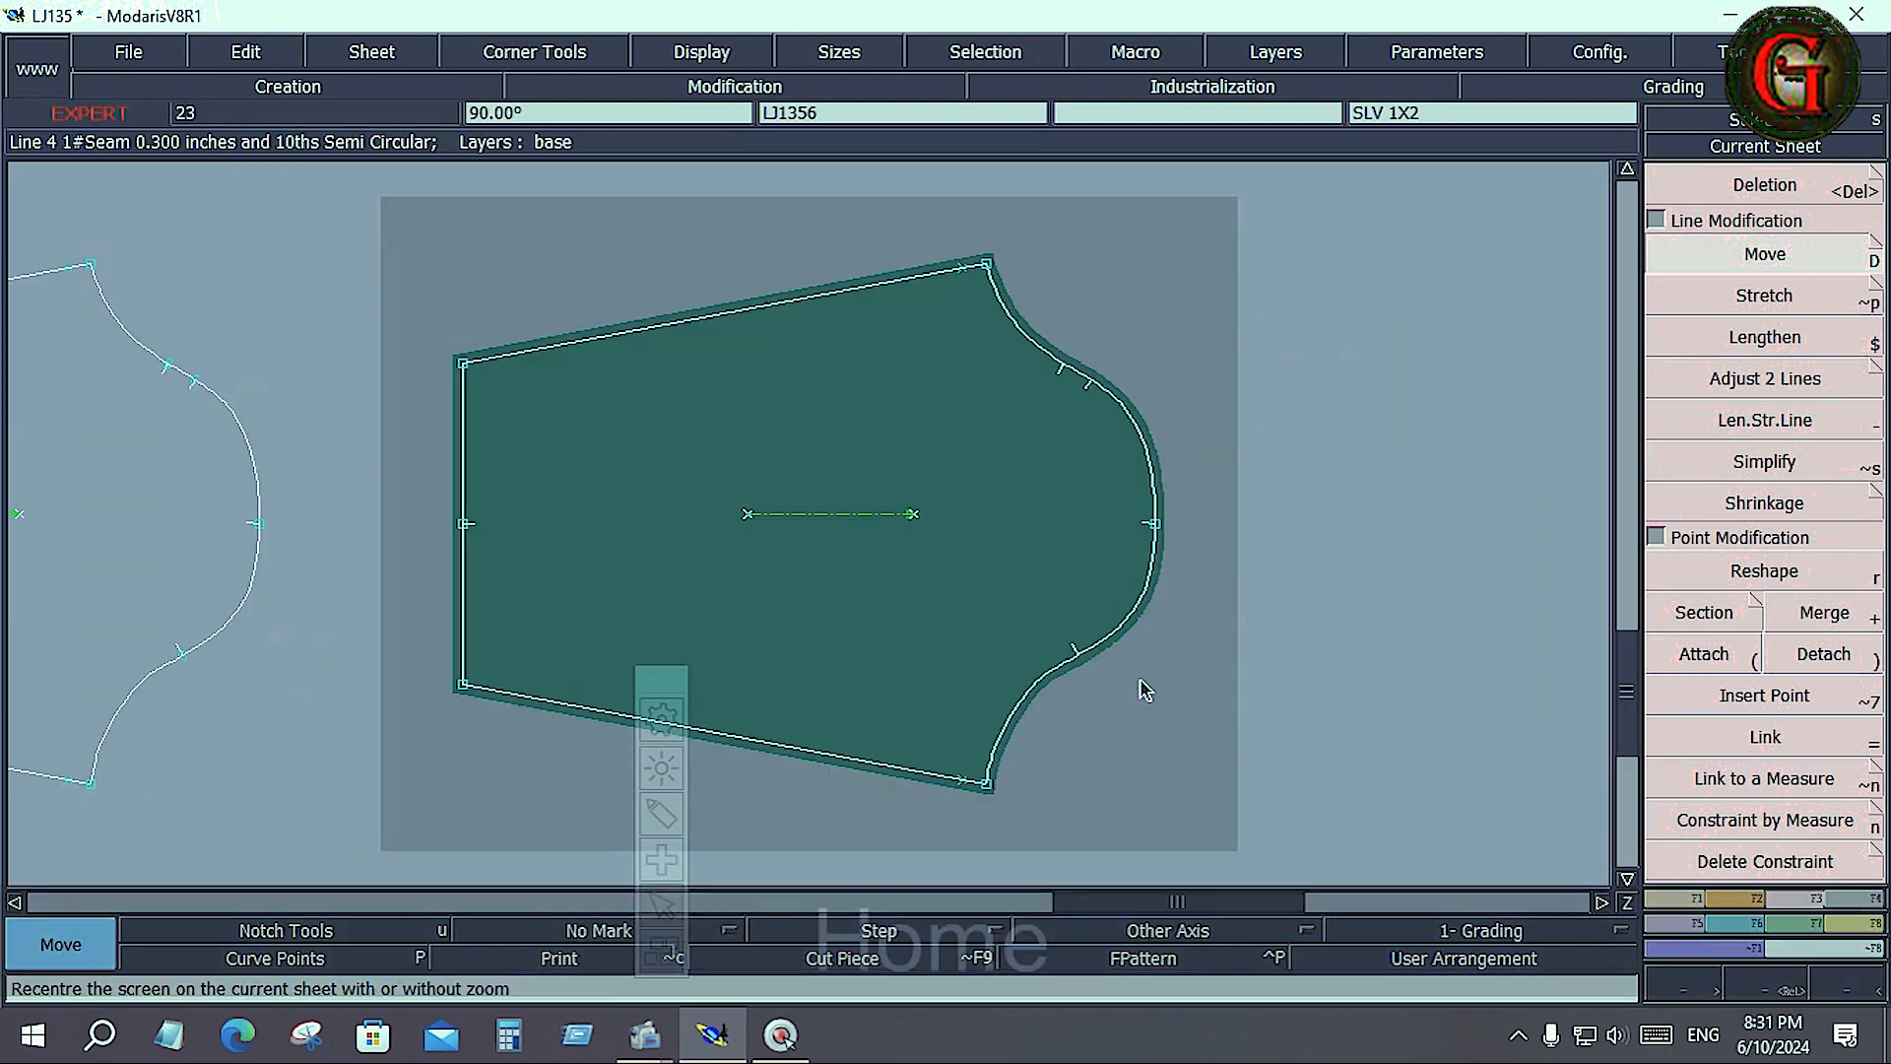
left_click(805, 616)
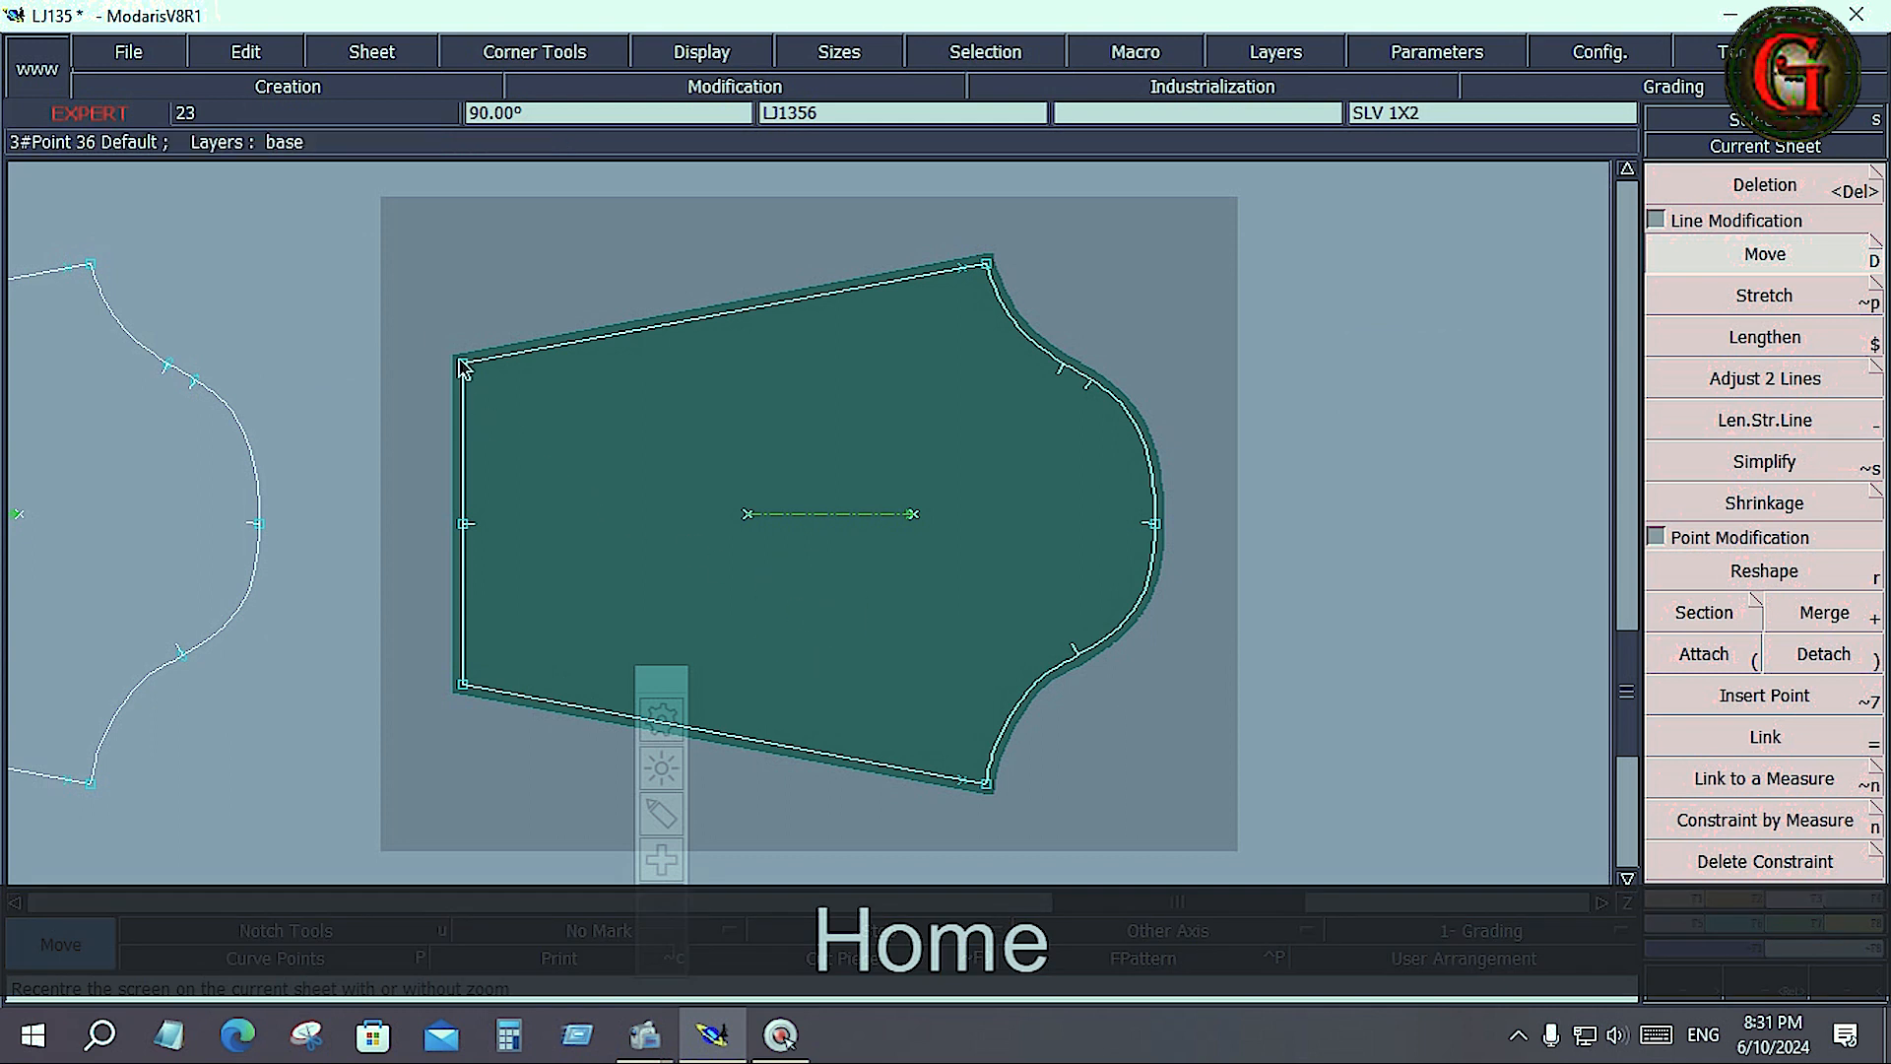
left_click(515, 731)
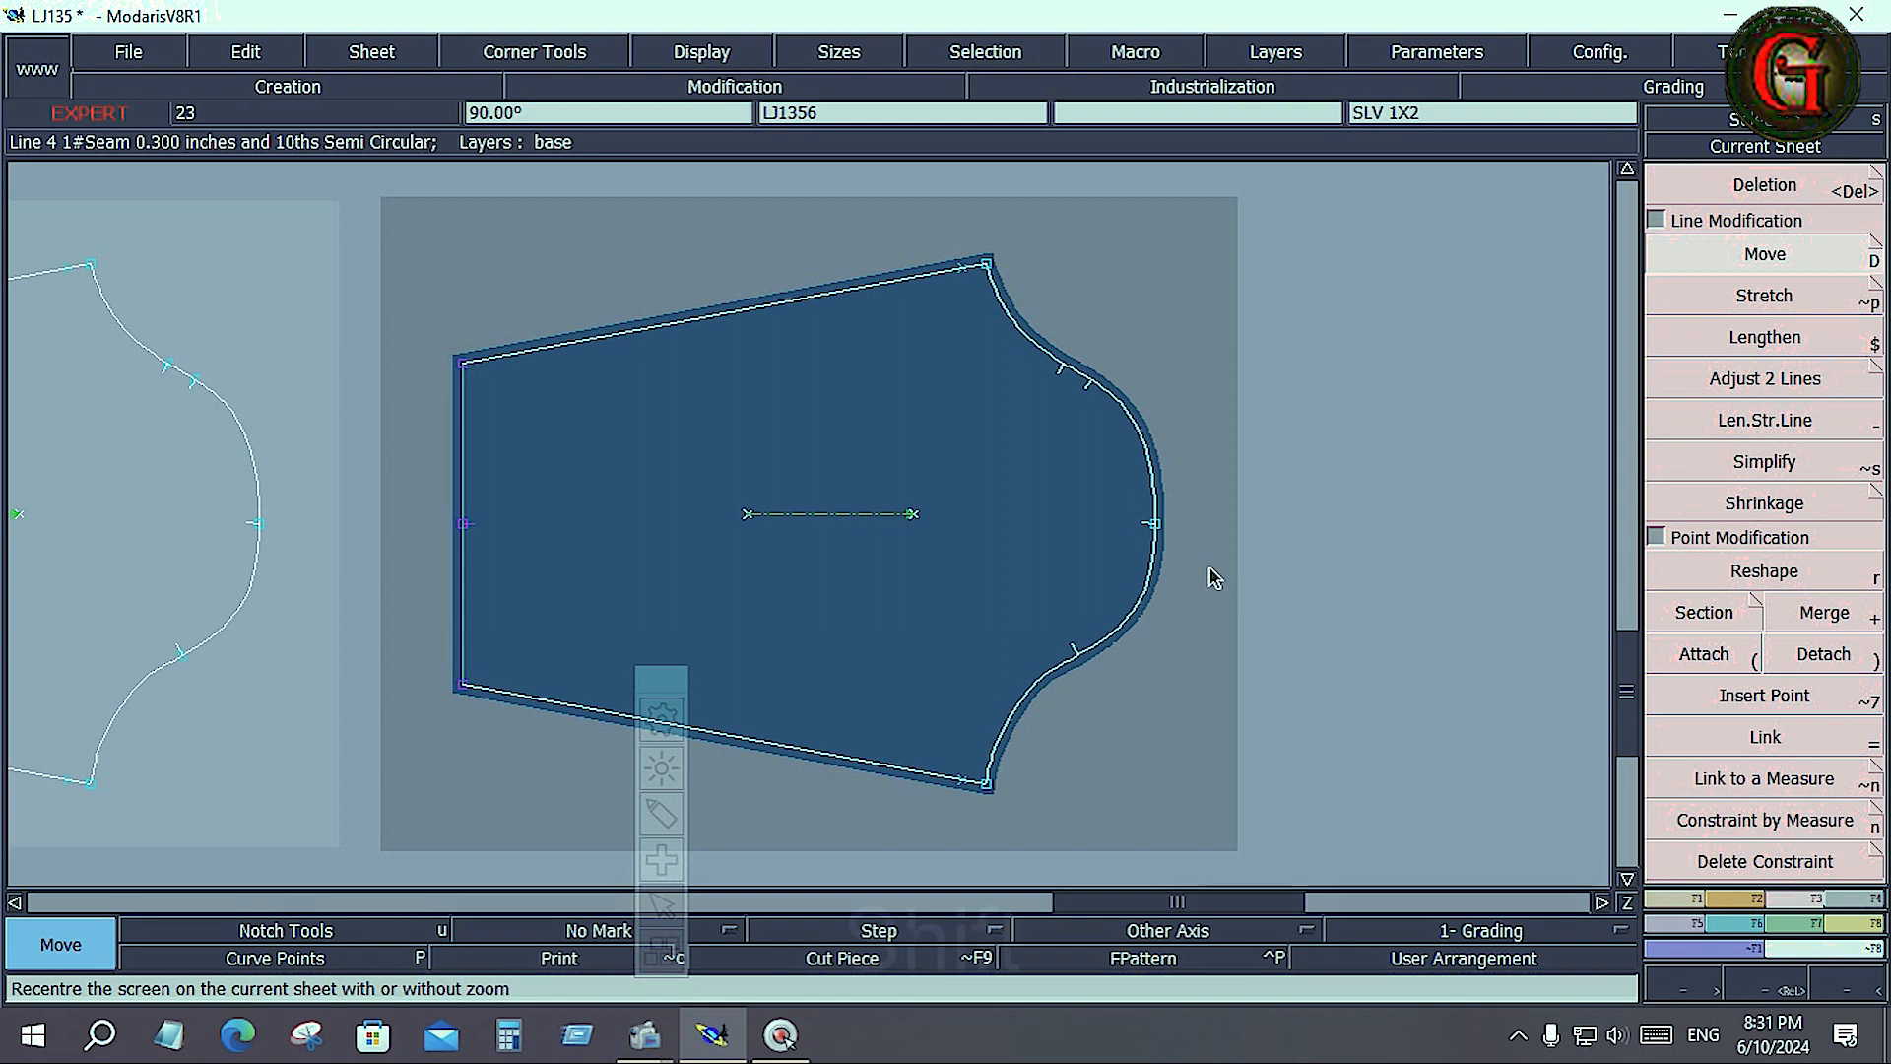
key("shift+f")
key("f")
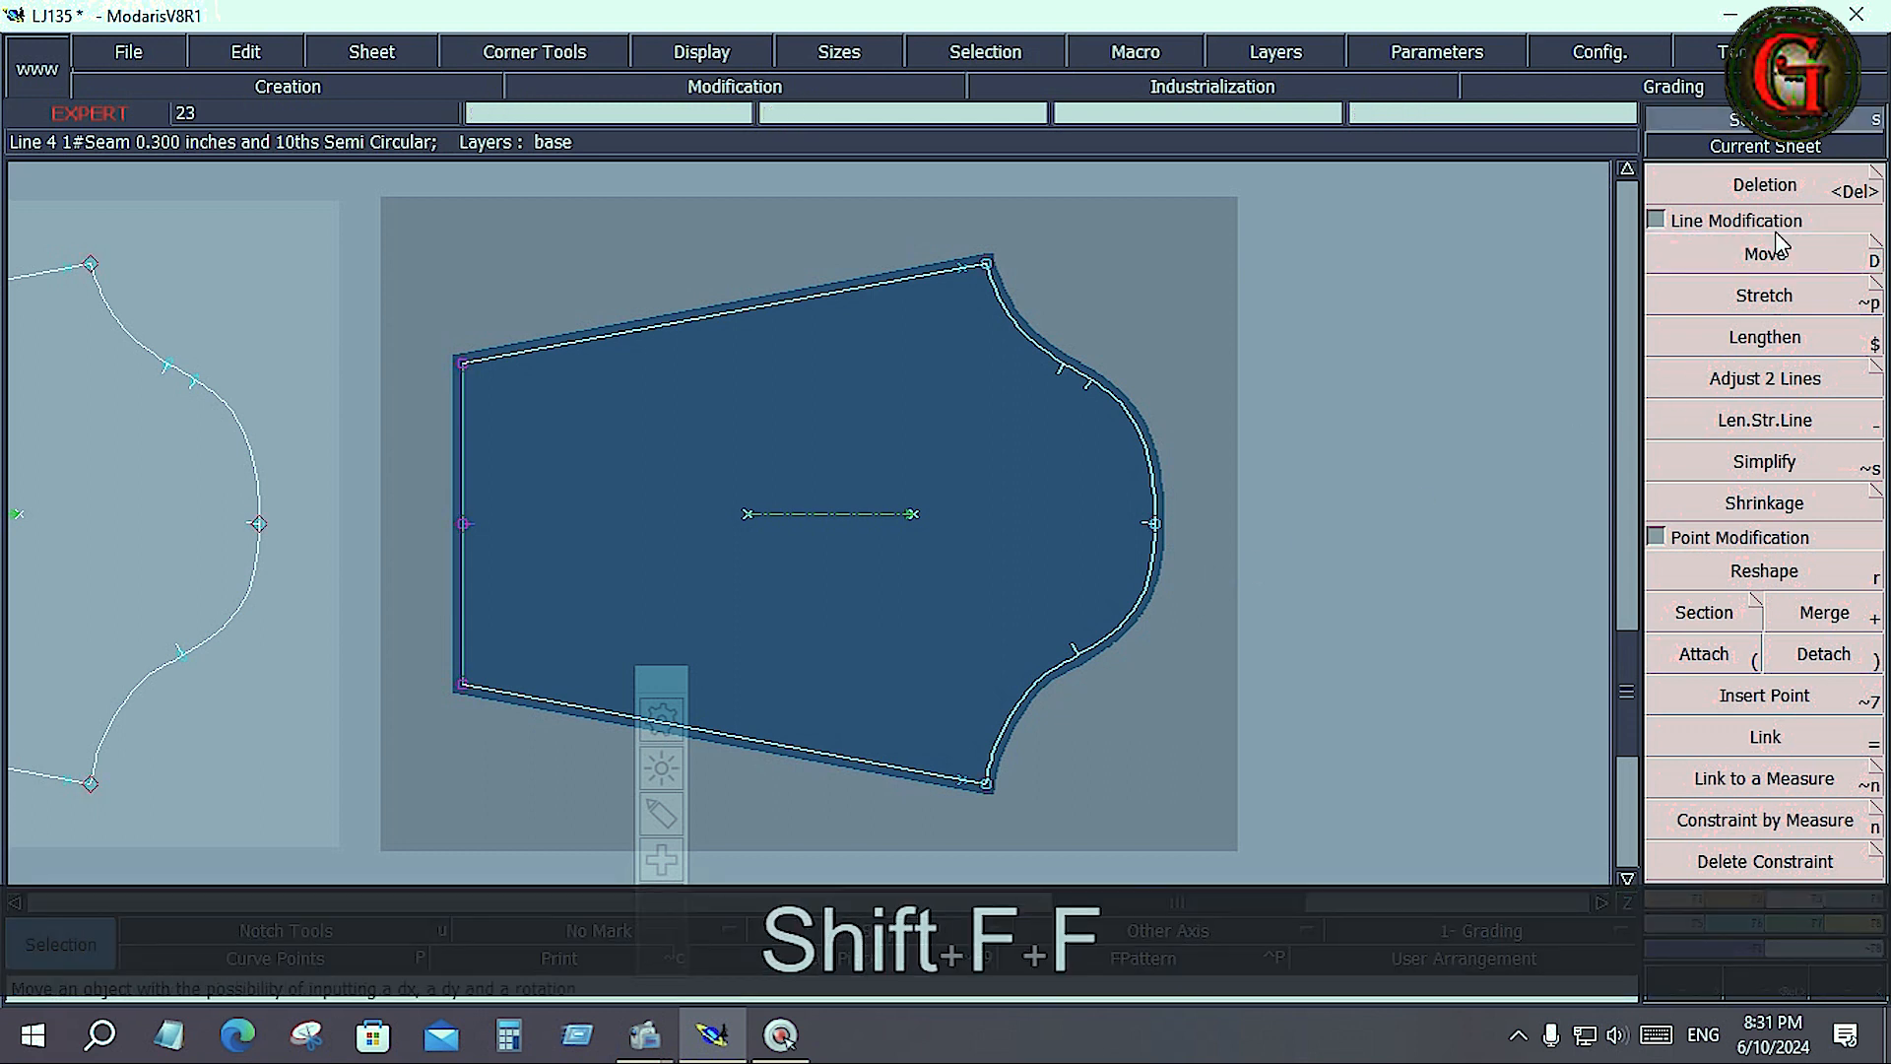
left_click(1688, 253)
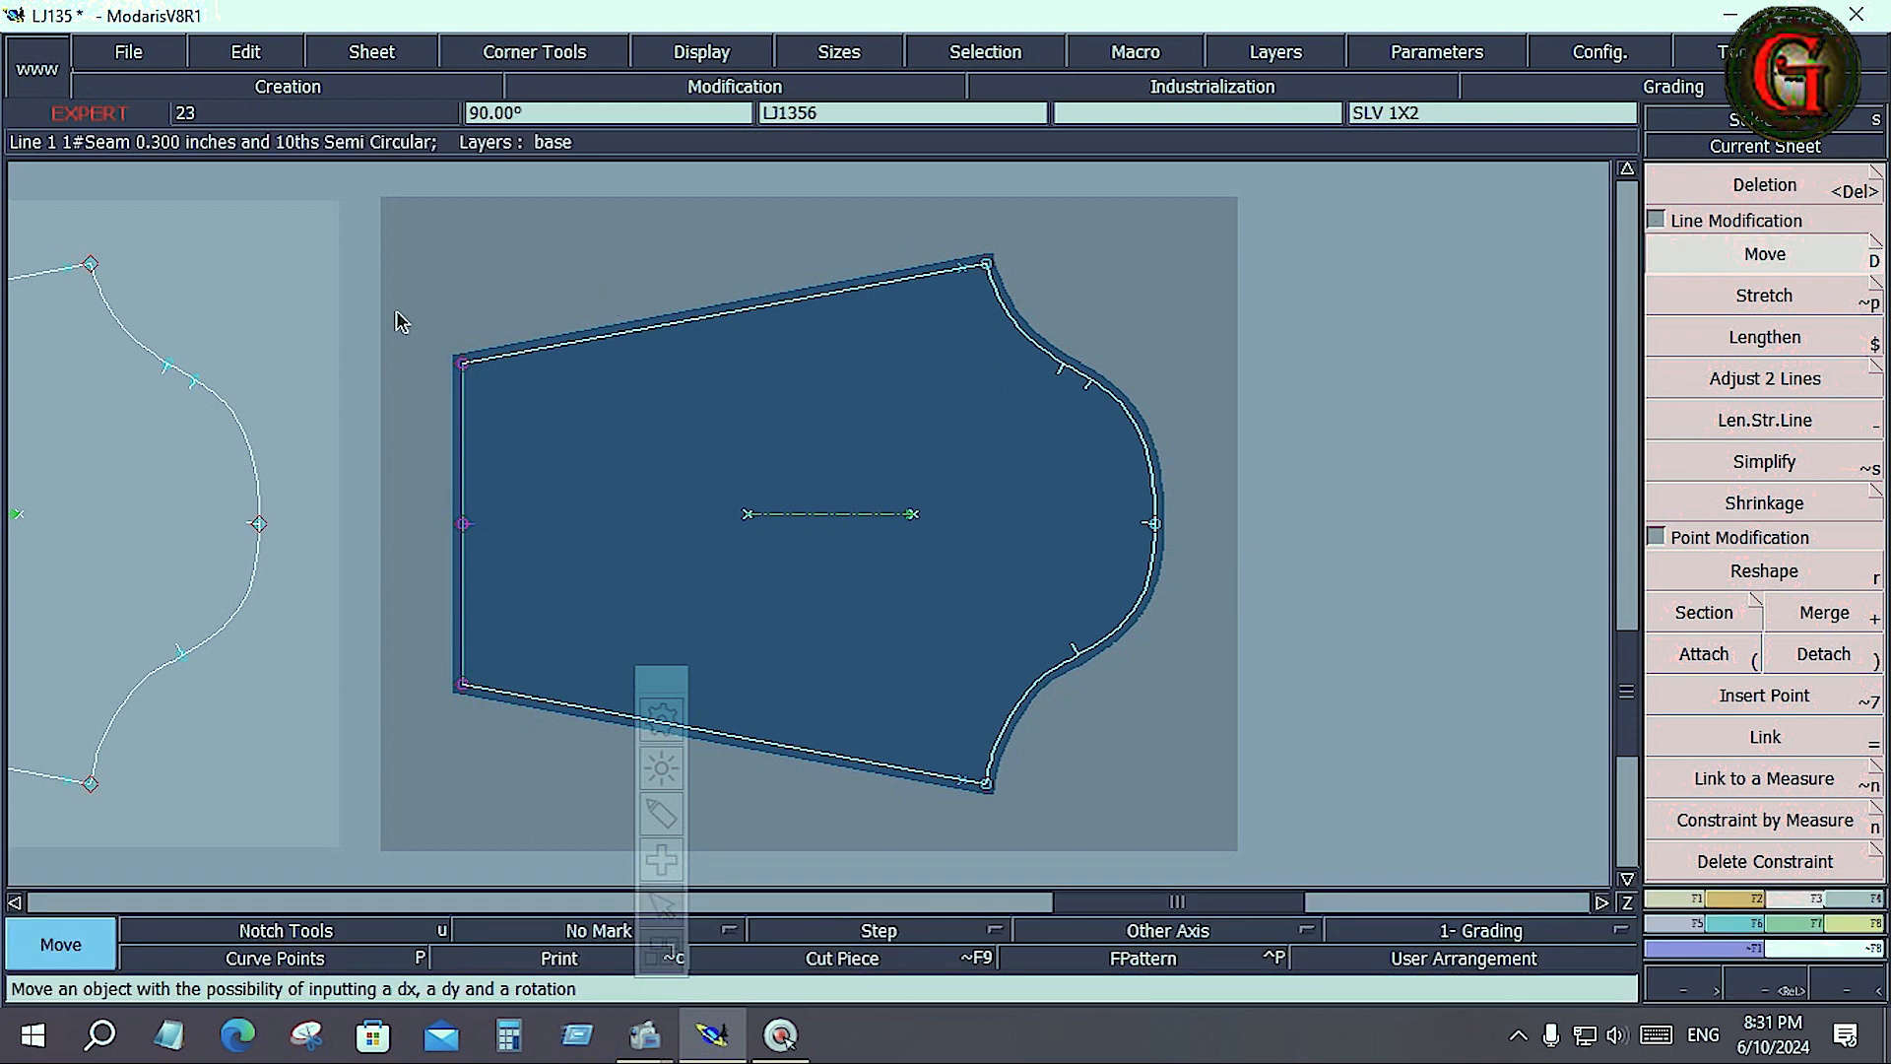
left_click_drag(399, 321, 500, 783)
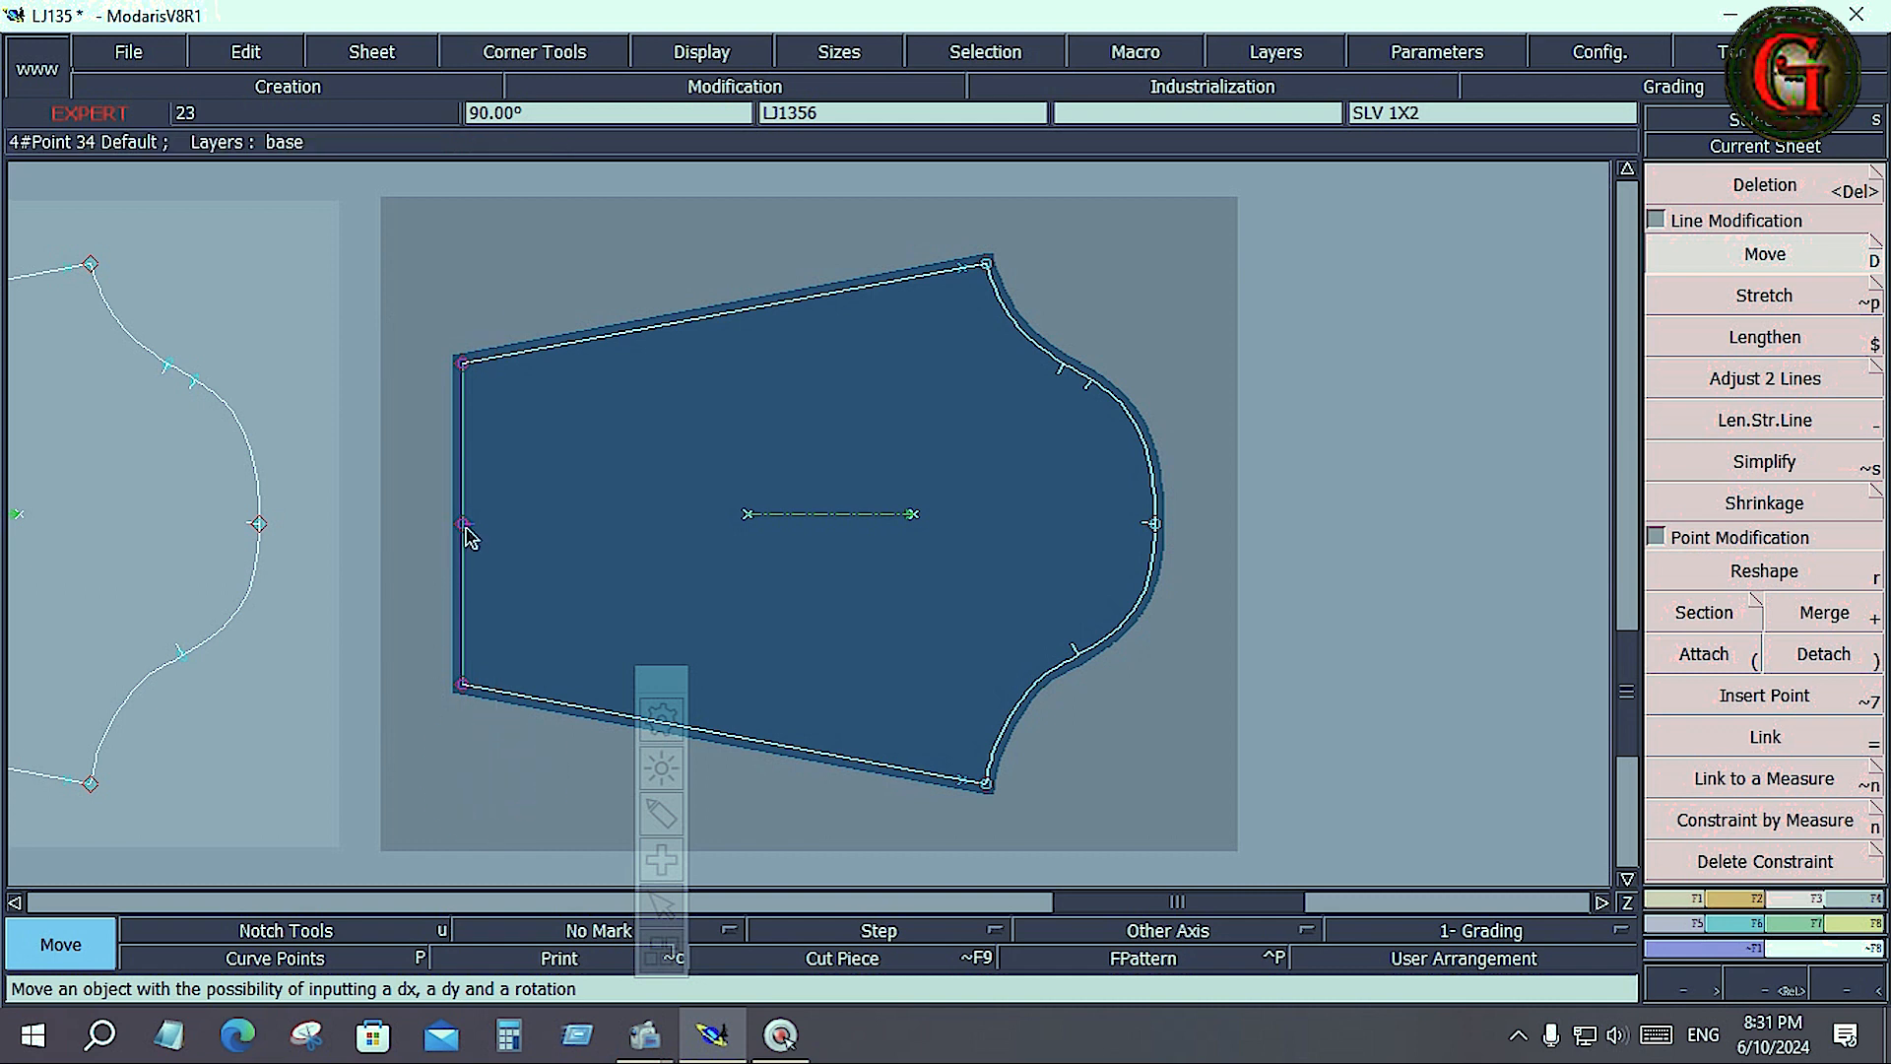
Step: Try moving the sleeve's selected hem 1 inch in X and 0 in Y, and undo the move
left_click(466, 530)
key("Down")
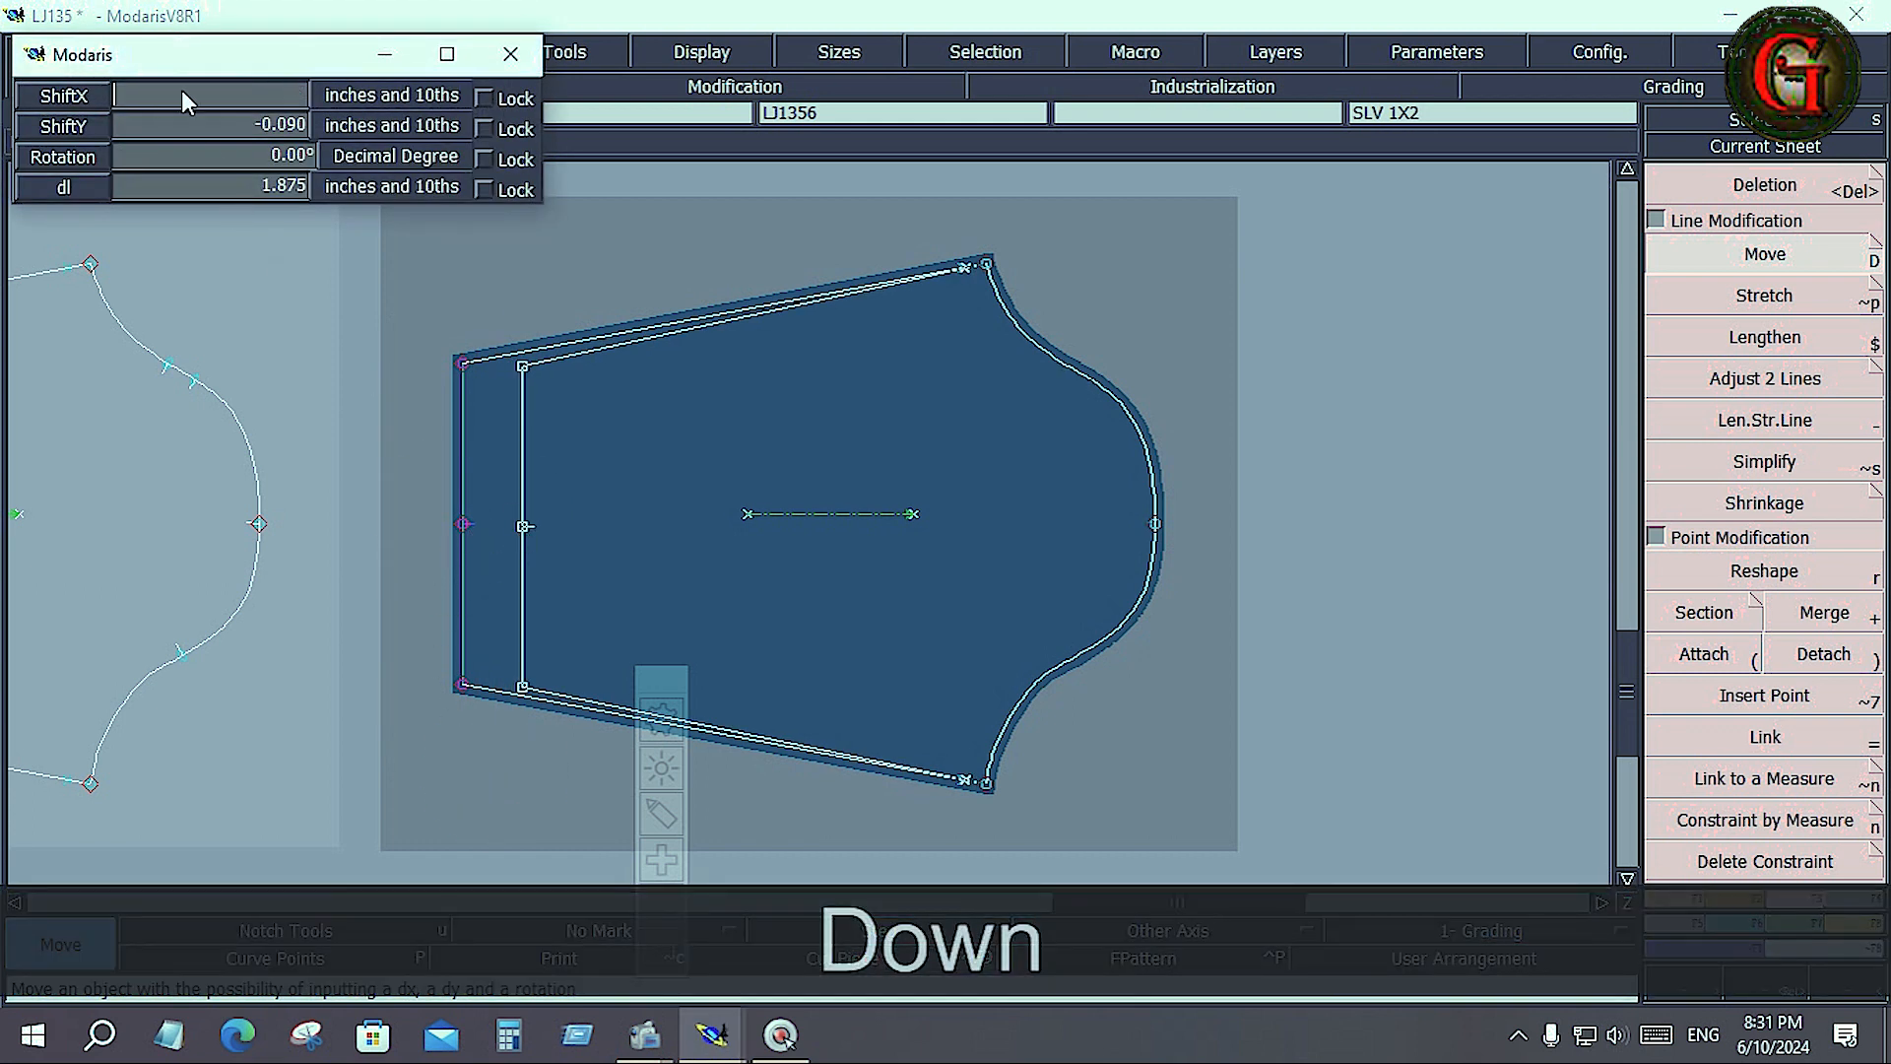
type("1")
key("Down")
type("0")
key("Down")
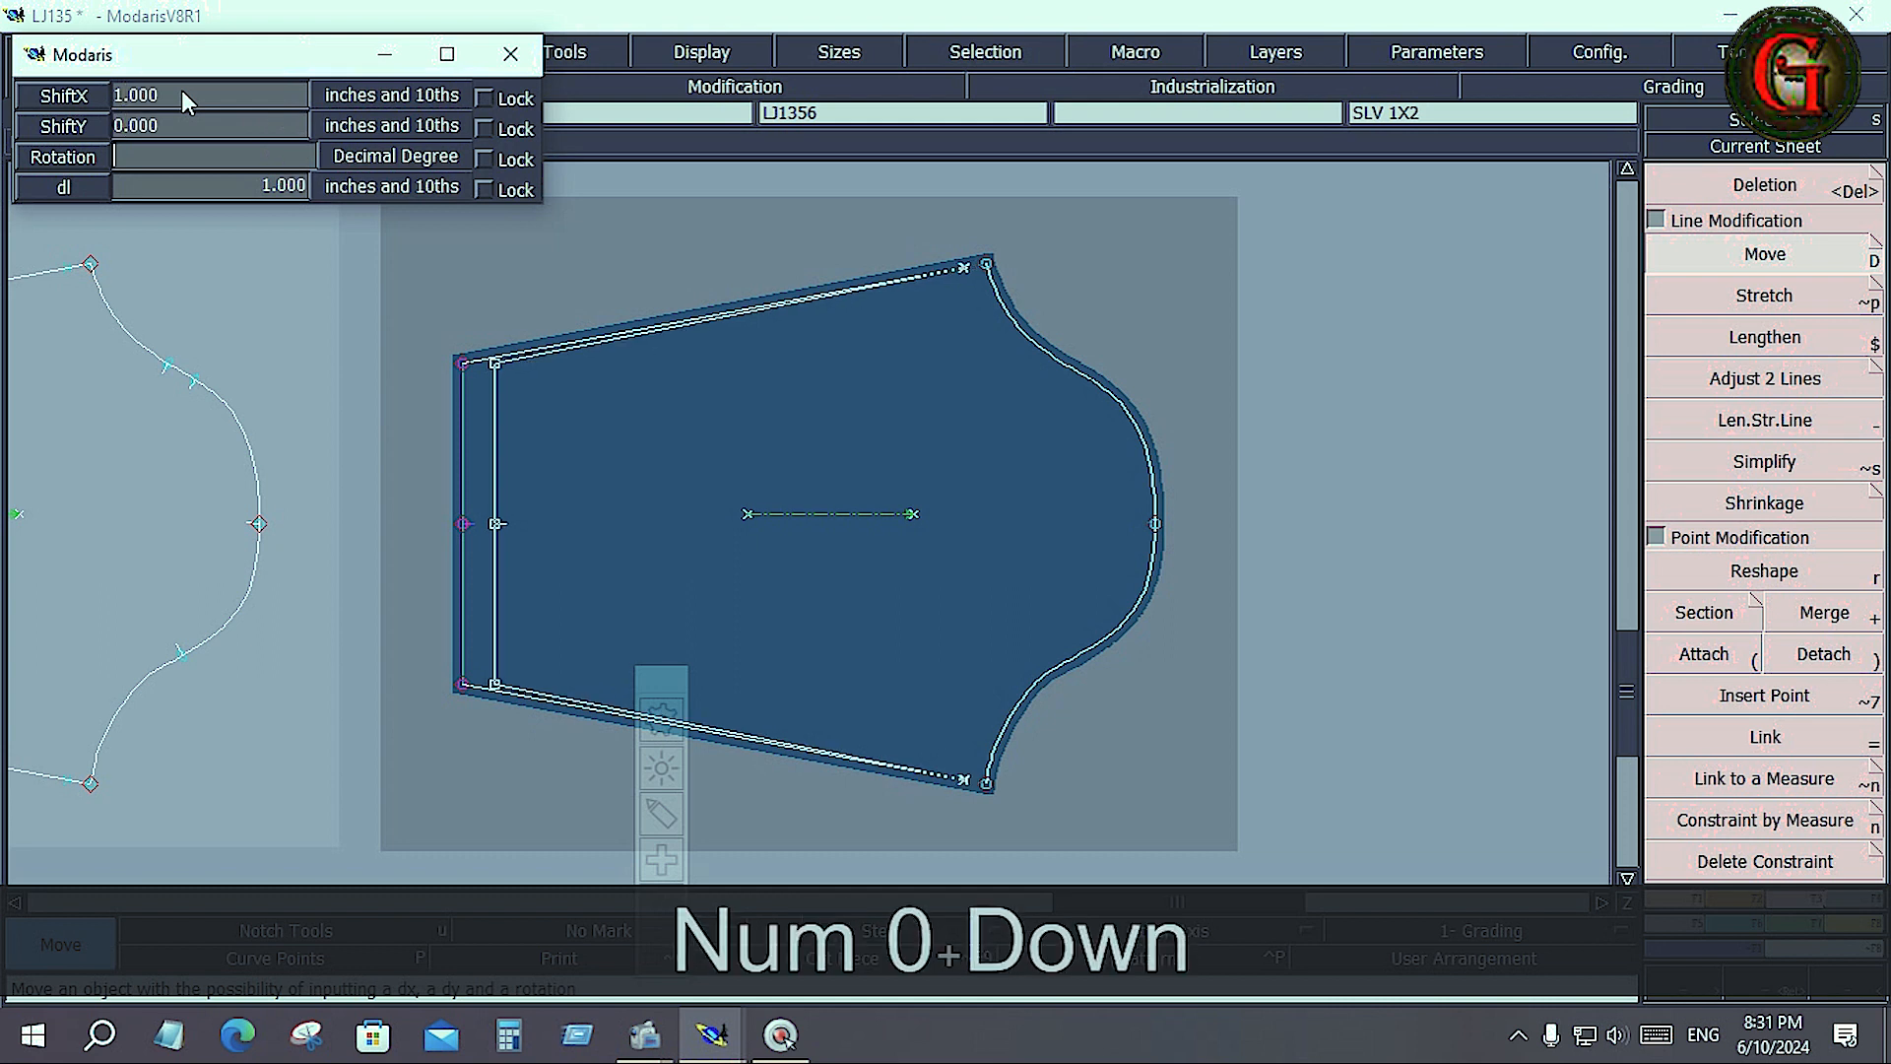
left_click(722, 439)
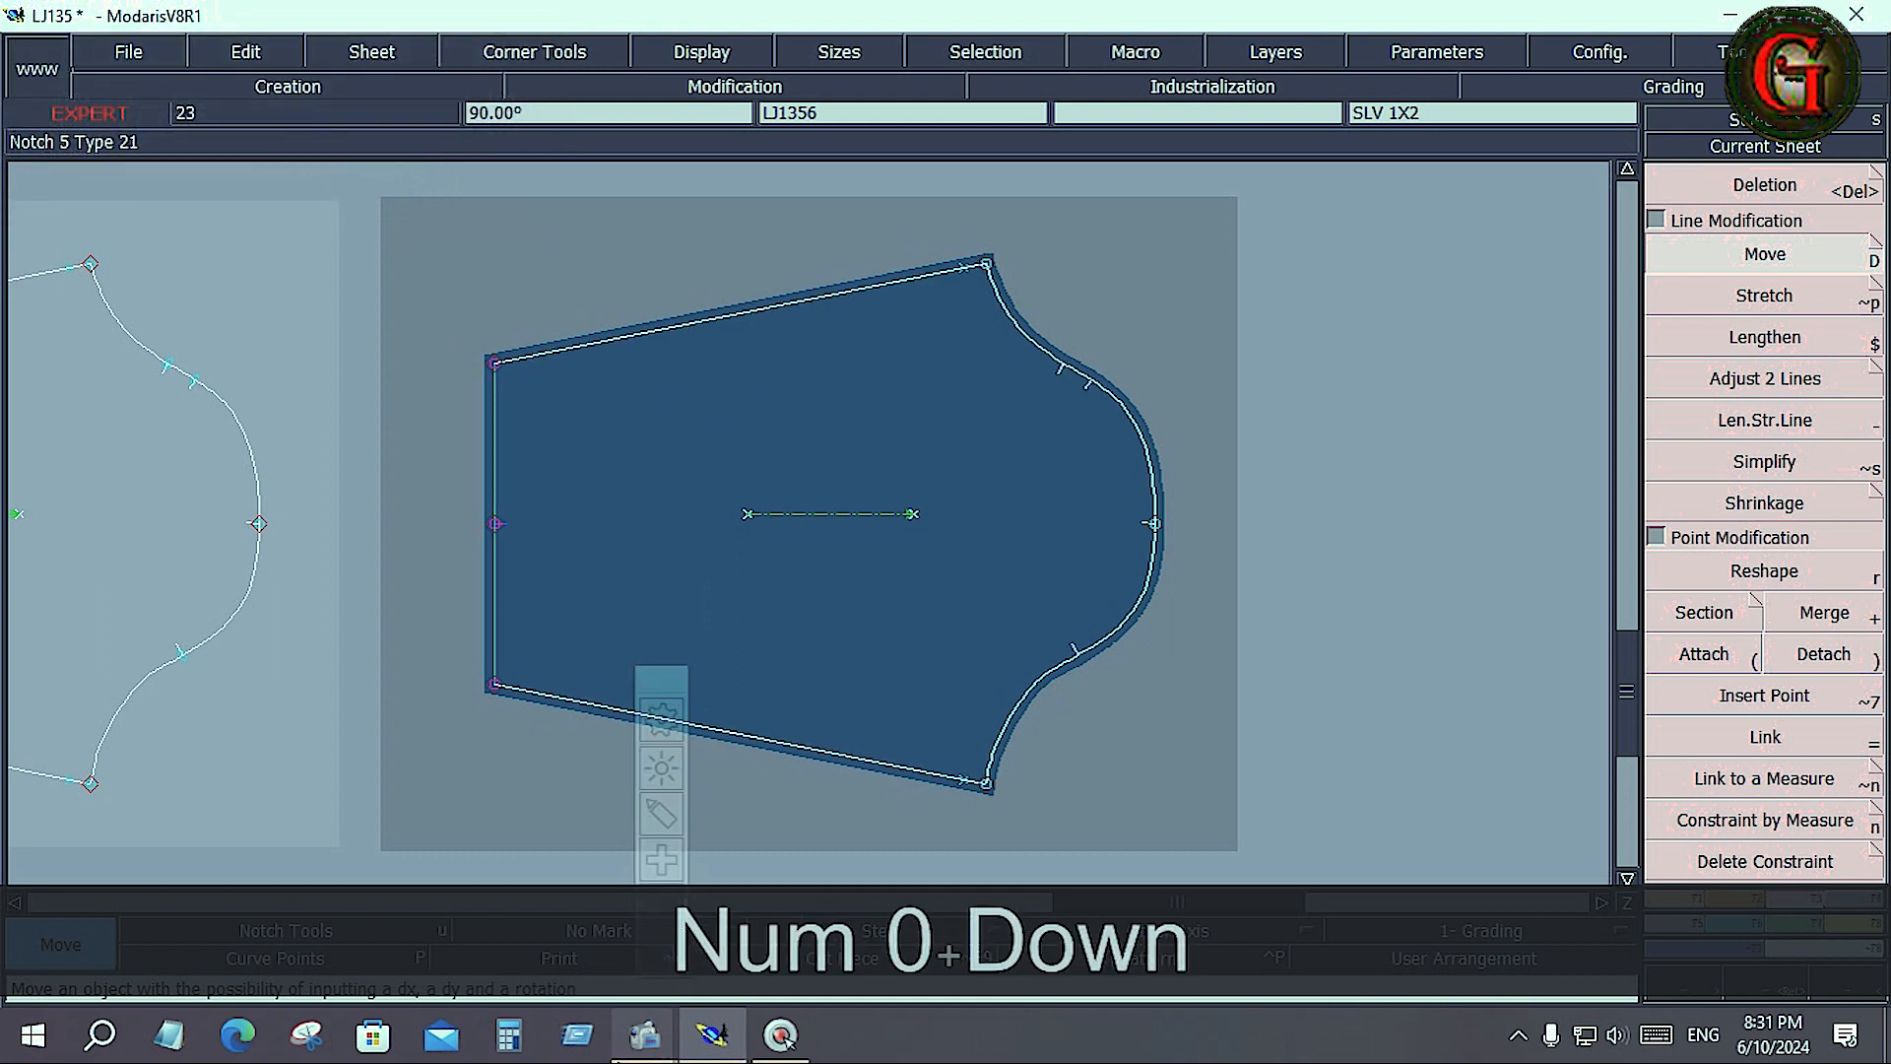
mouse_move(645, 1034)
key("ctrl")
key("ctrl+z")
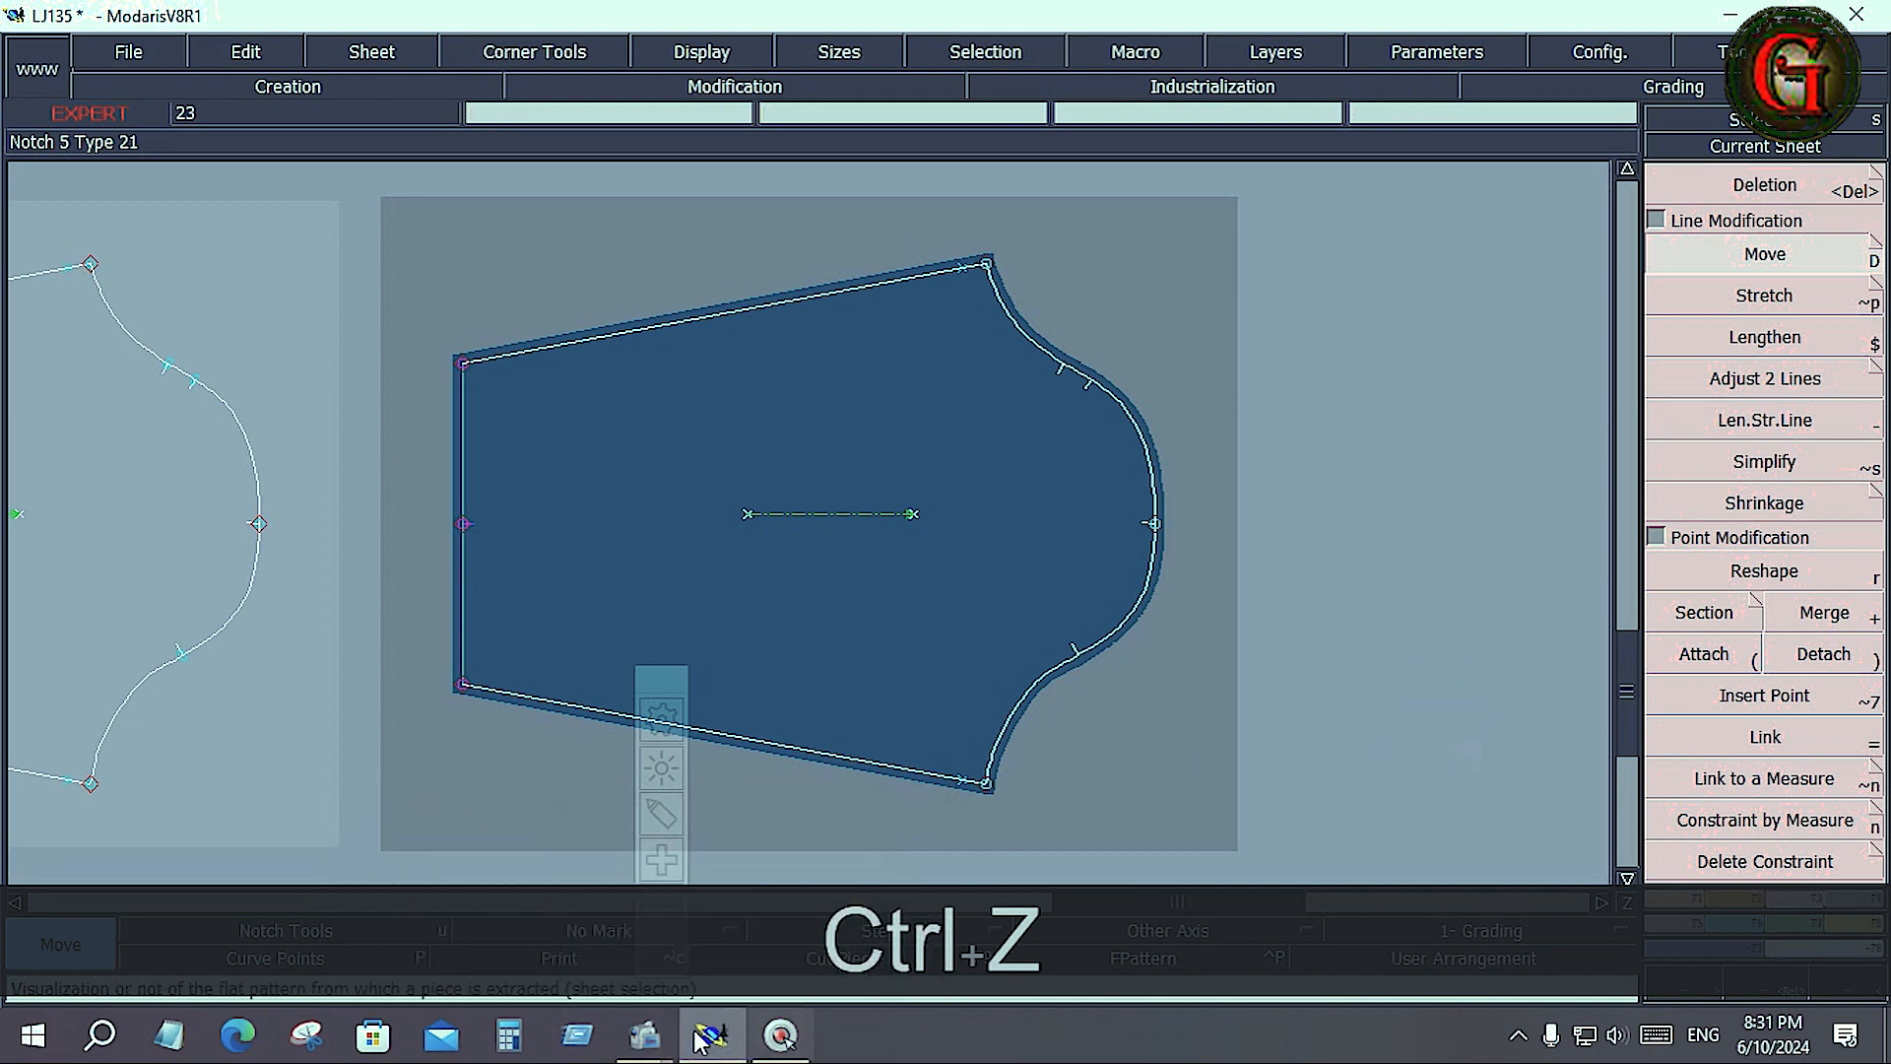
Step: Turn on Print, move the sleeve's selected hem 1 inch in X and 0 in Y, and rearrange all sheets
left_click(564, 963)
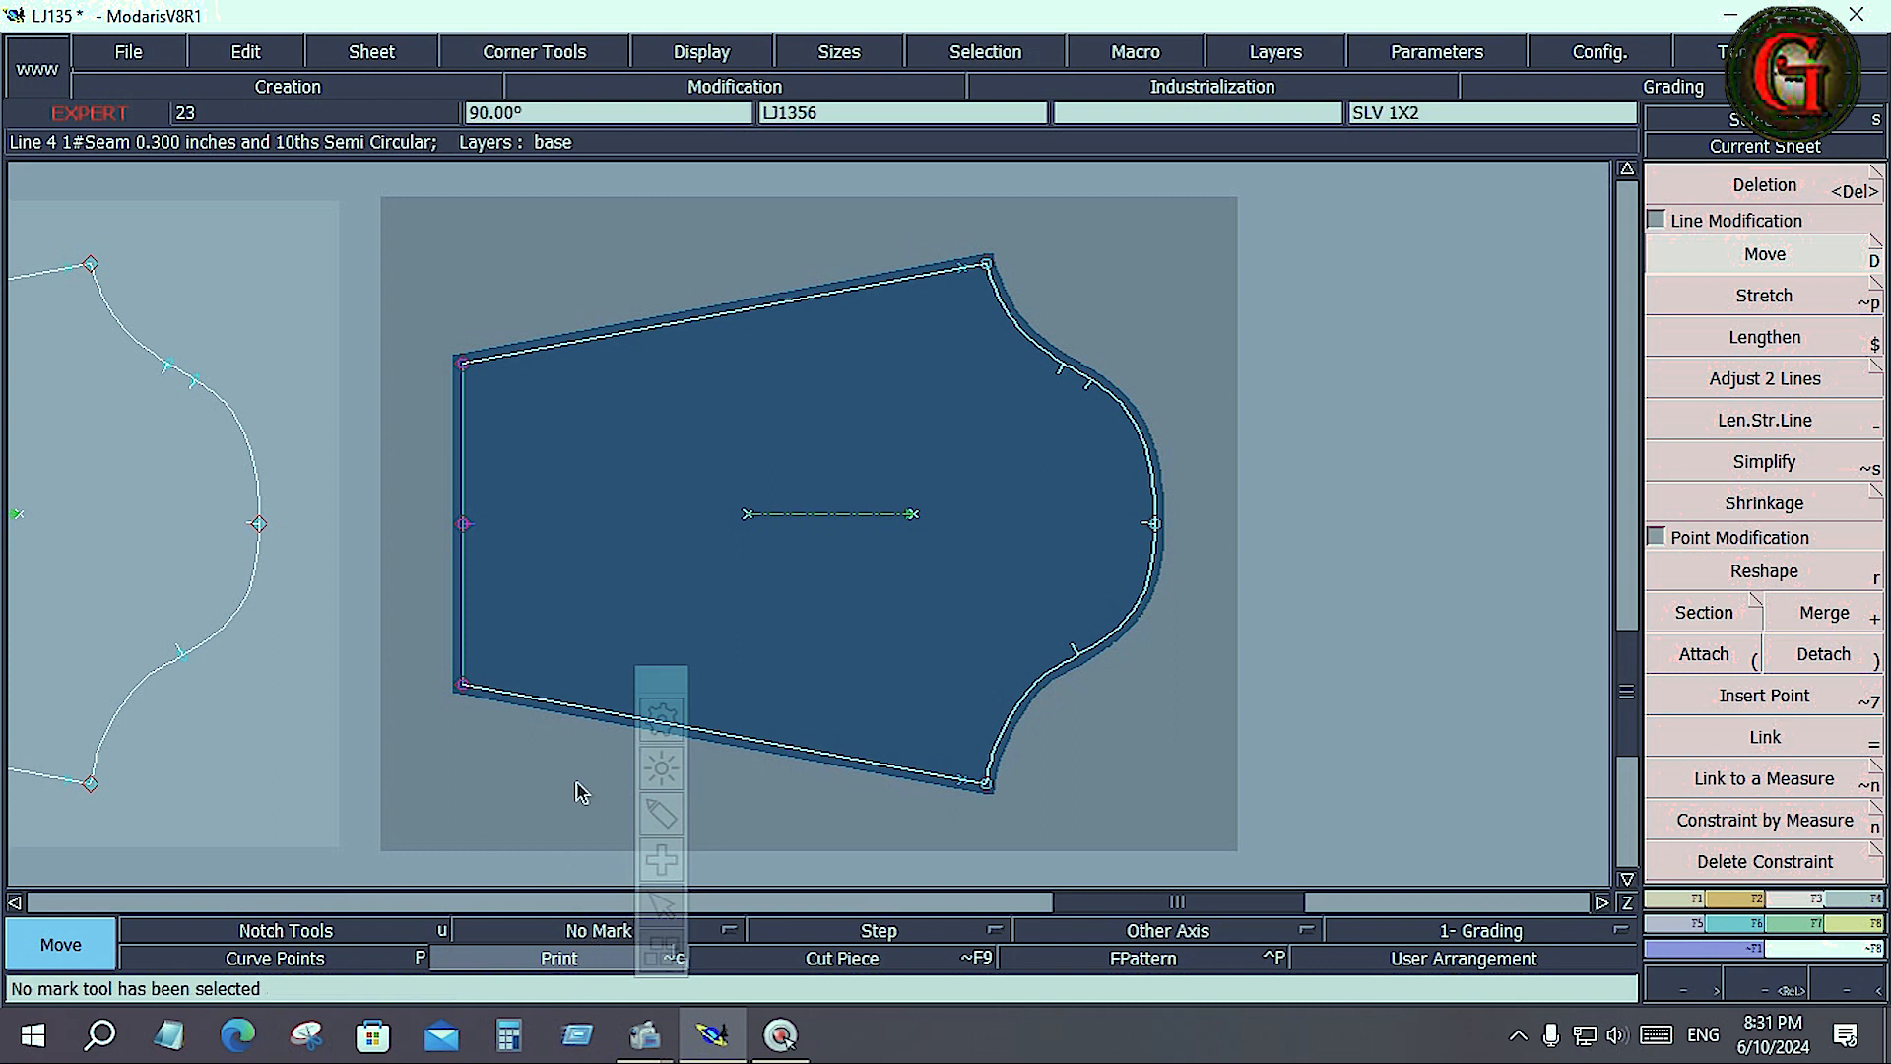
left_click_drag(463, 530, 487, 540)
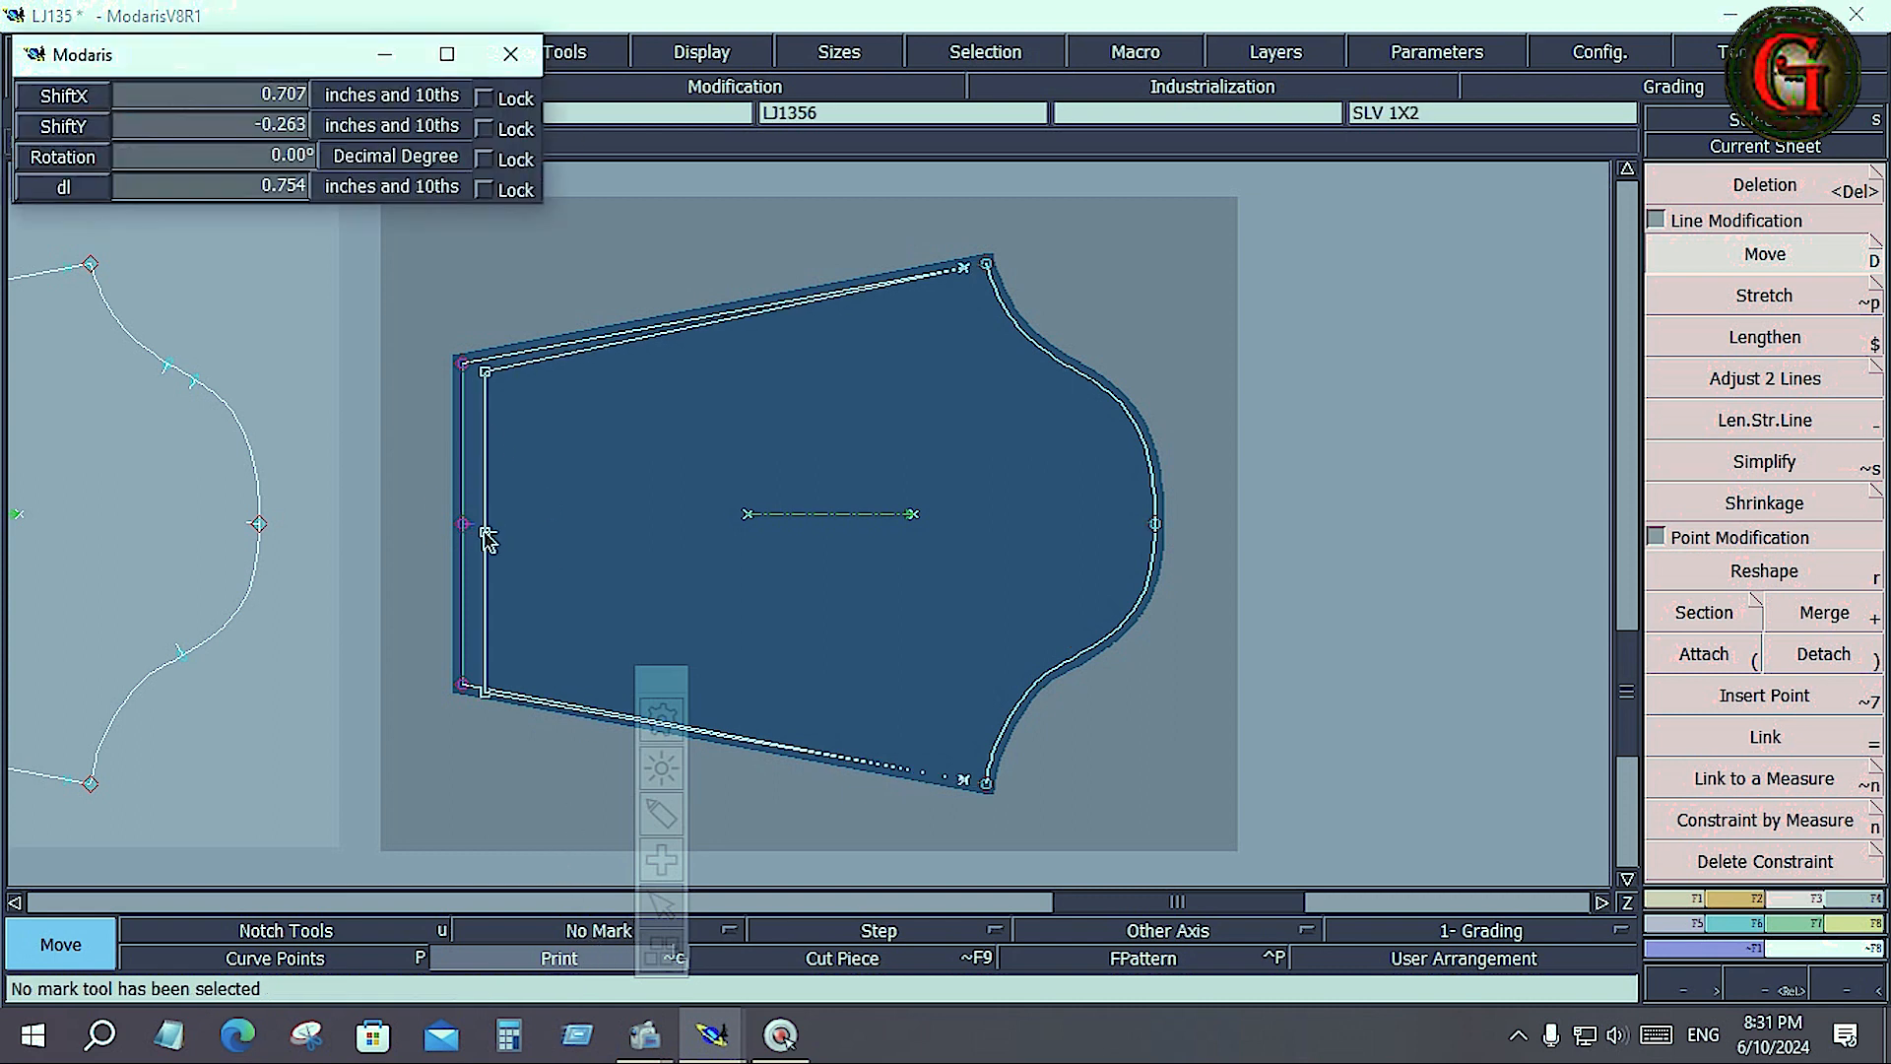
key("Down")
key("Down")
key("Down")
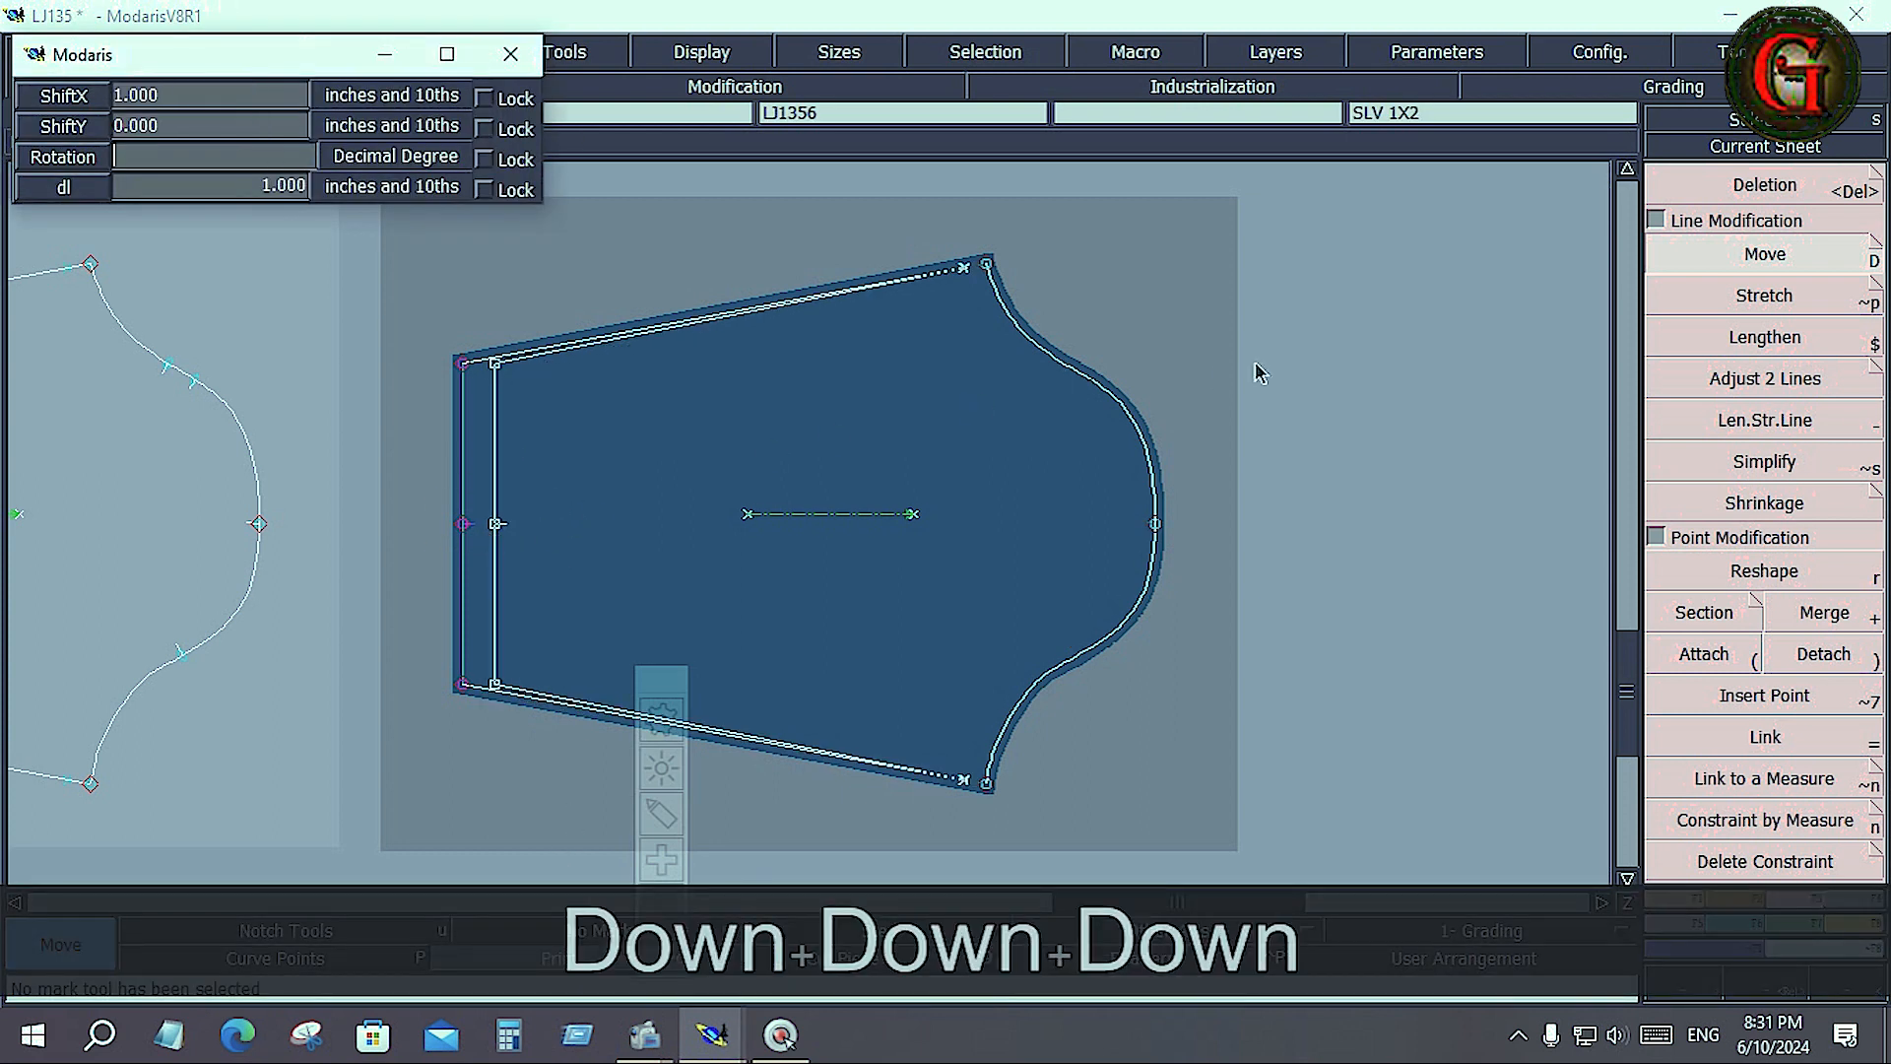
left_click(1261, 366)
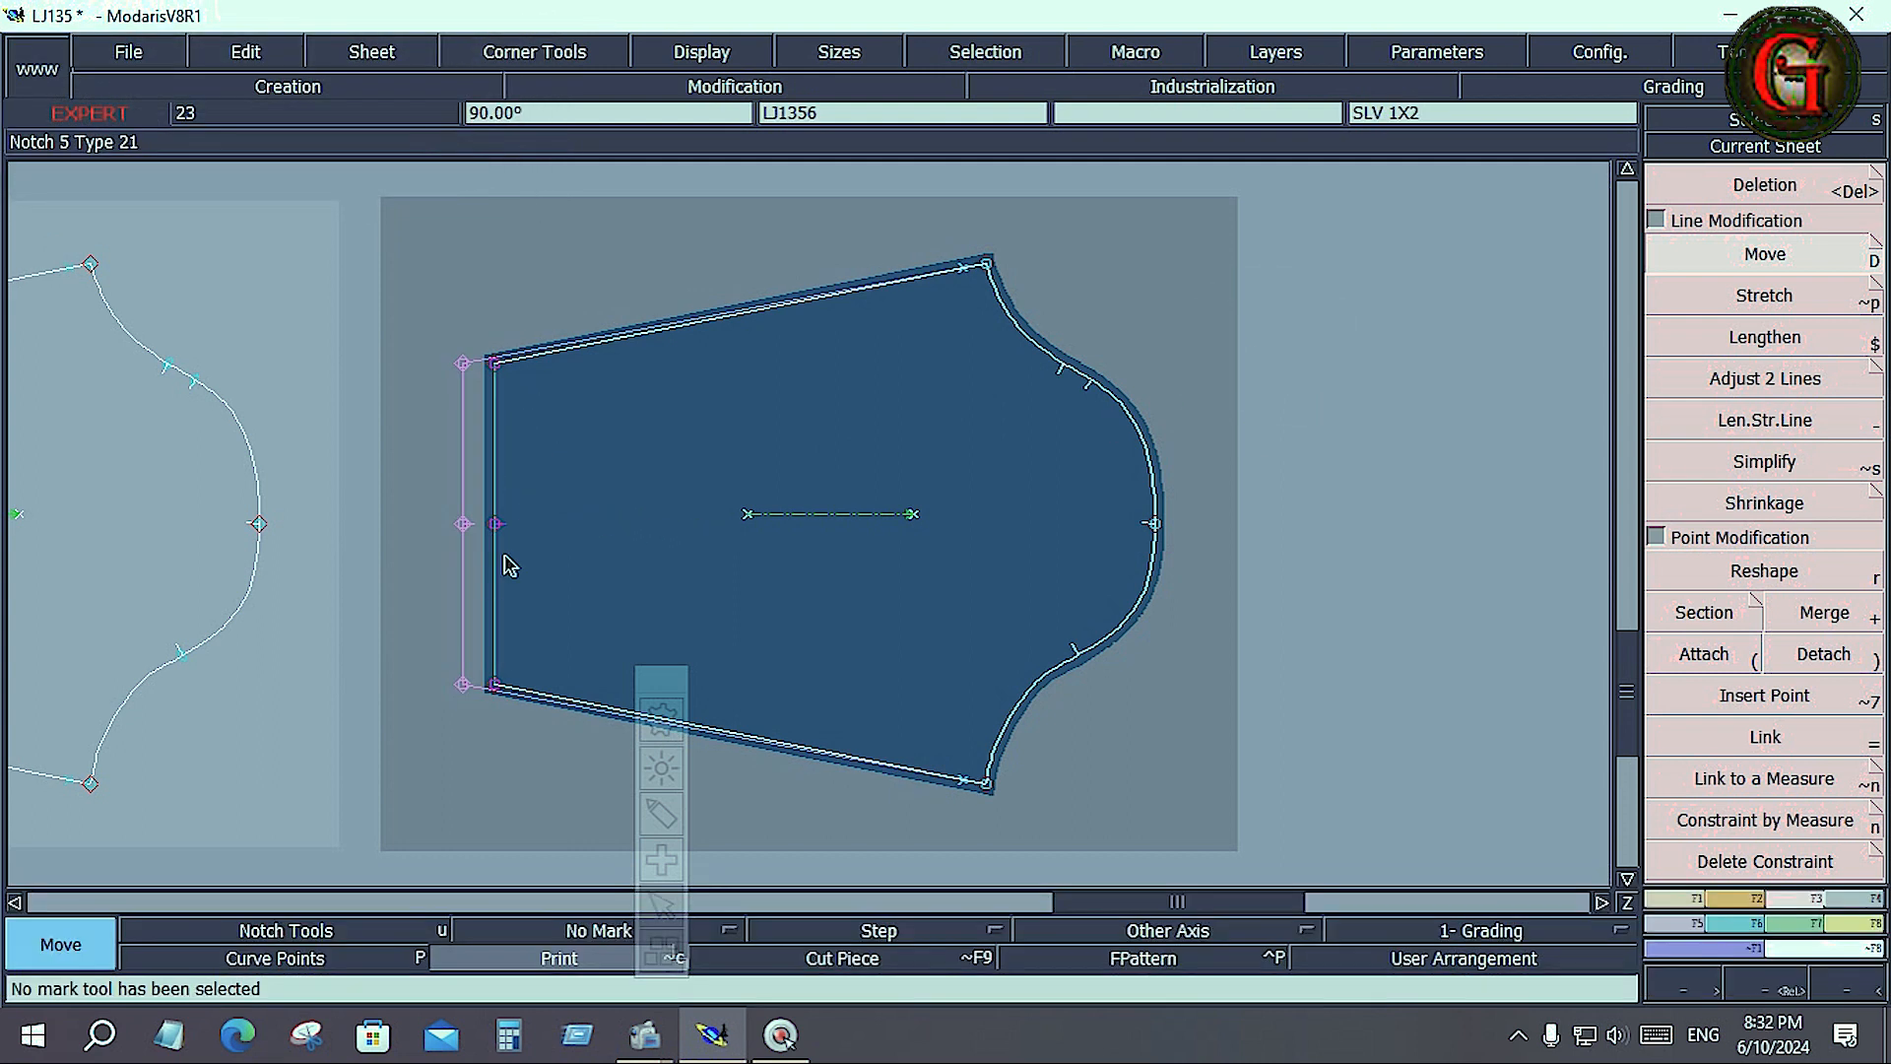
key("j")
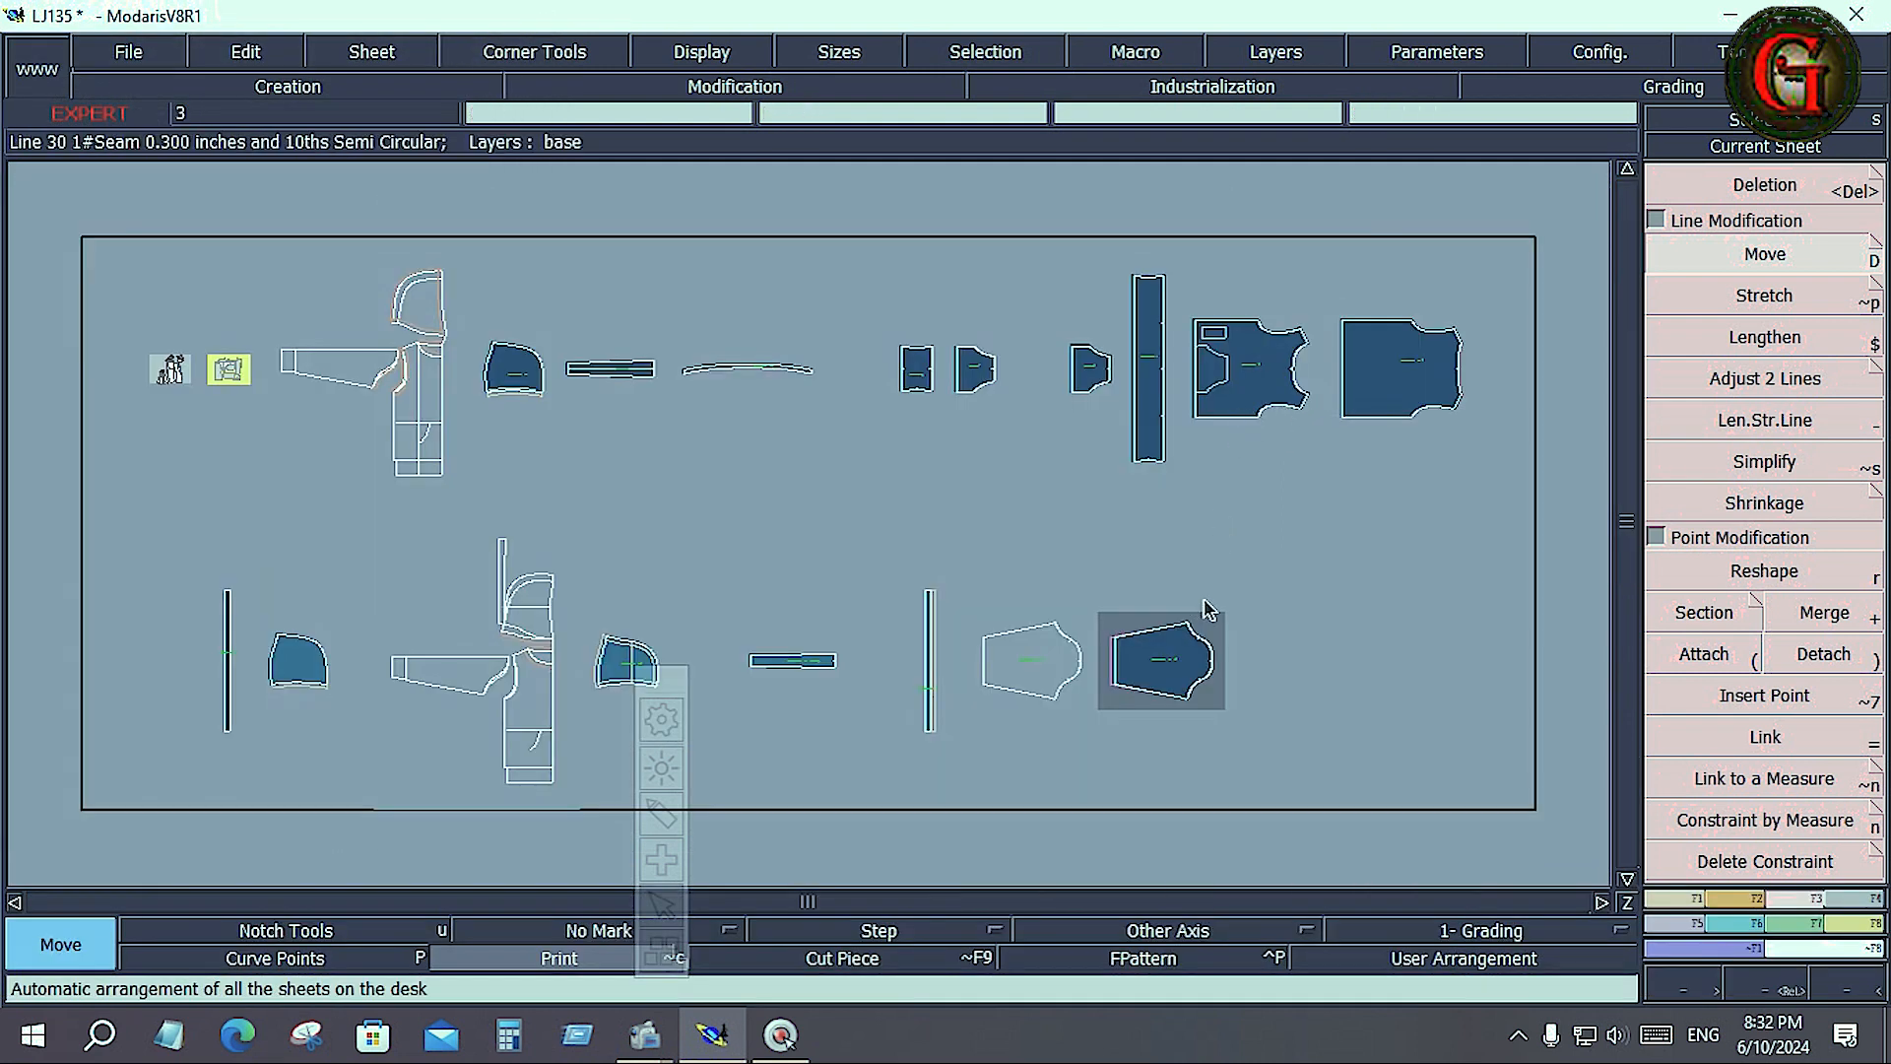
Step: Bring up the FRONT 1X1 piece of the cxzcz model and pin its end points
left_click(1783, 295)
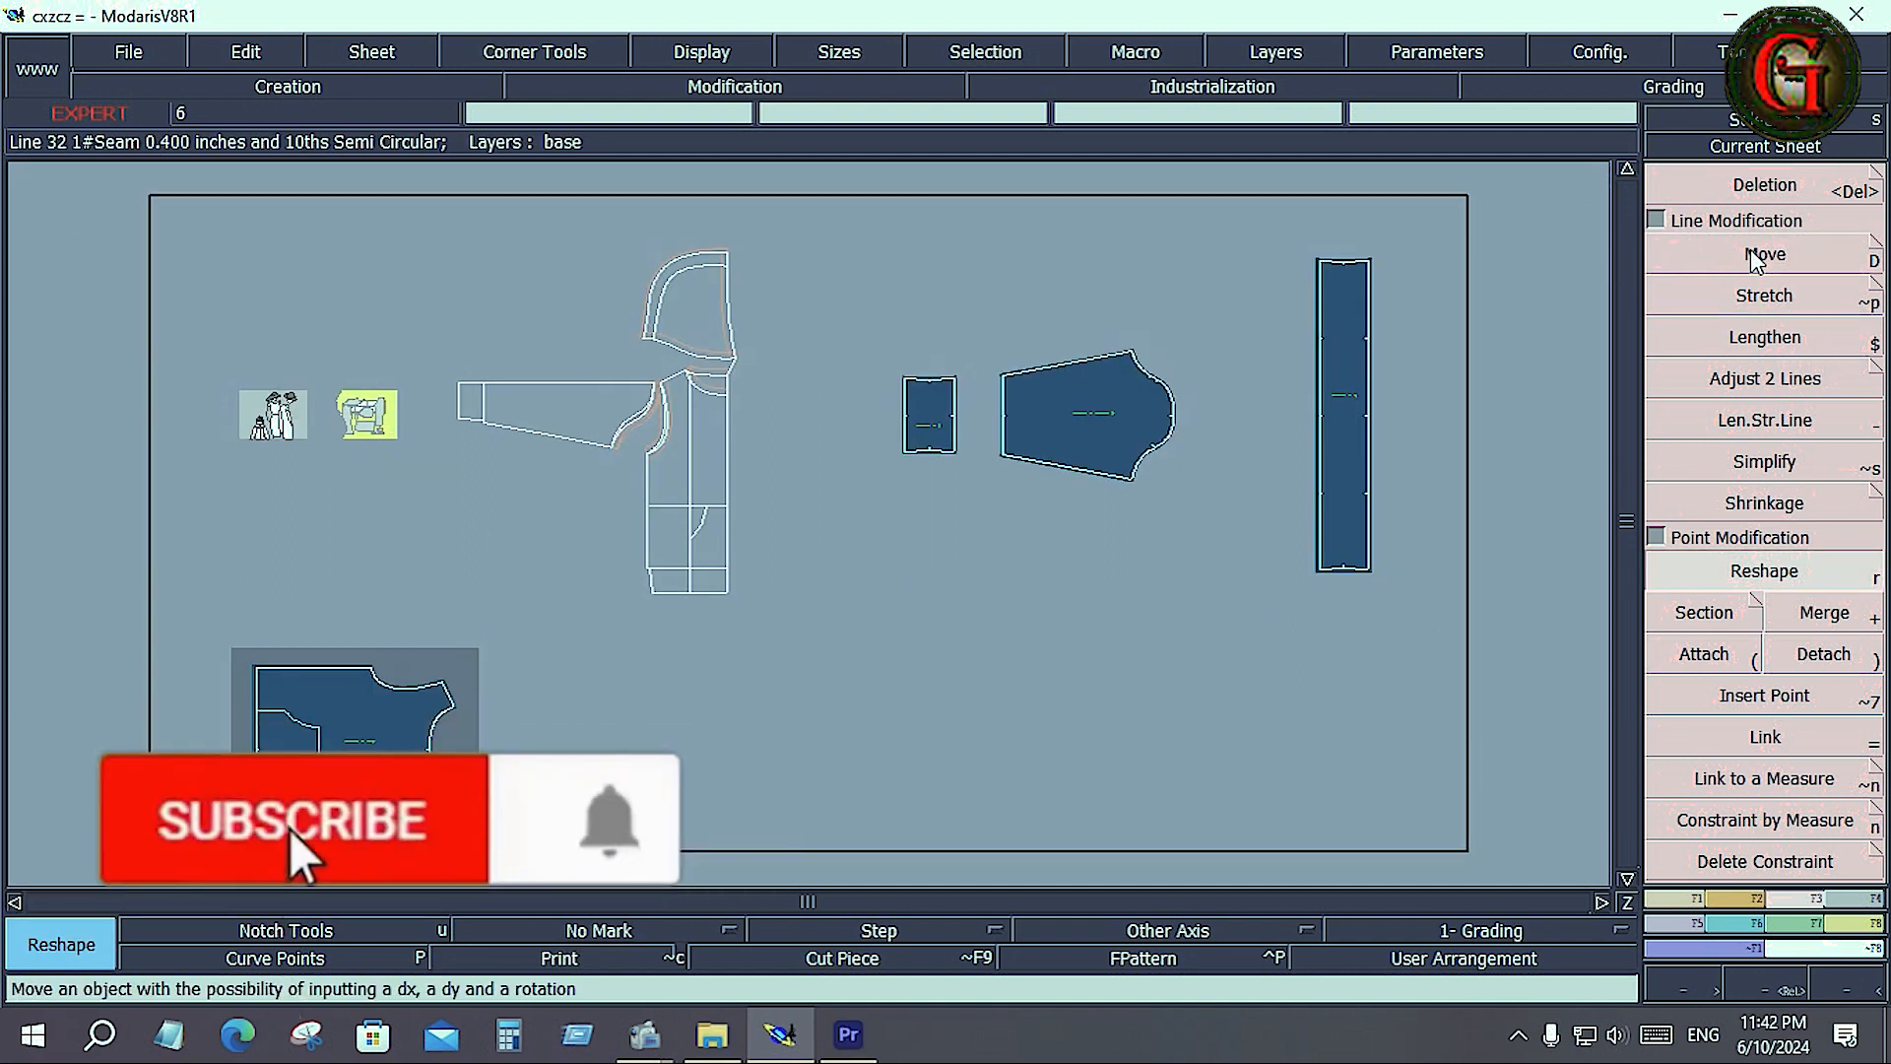
left_click(1776, 307)
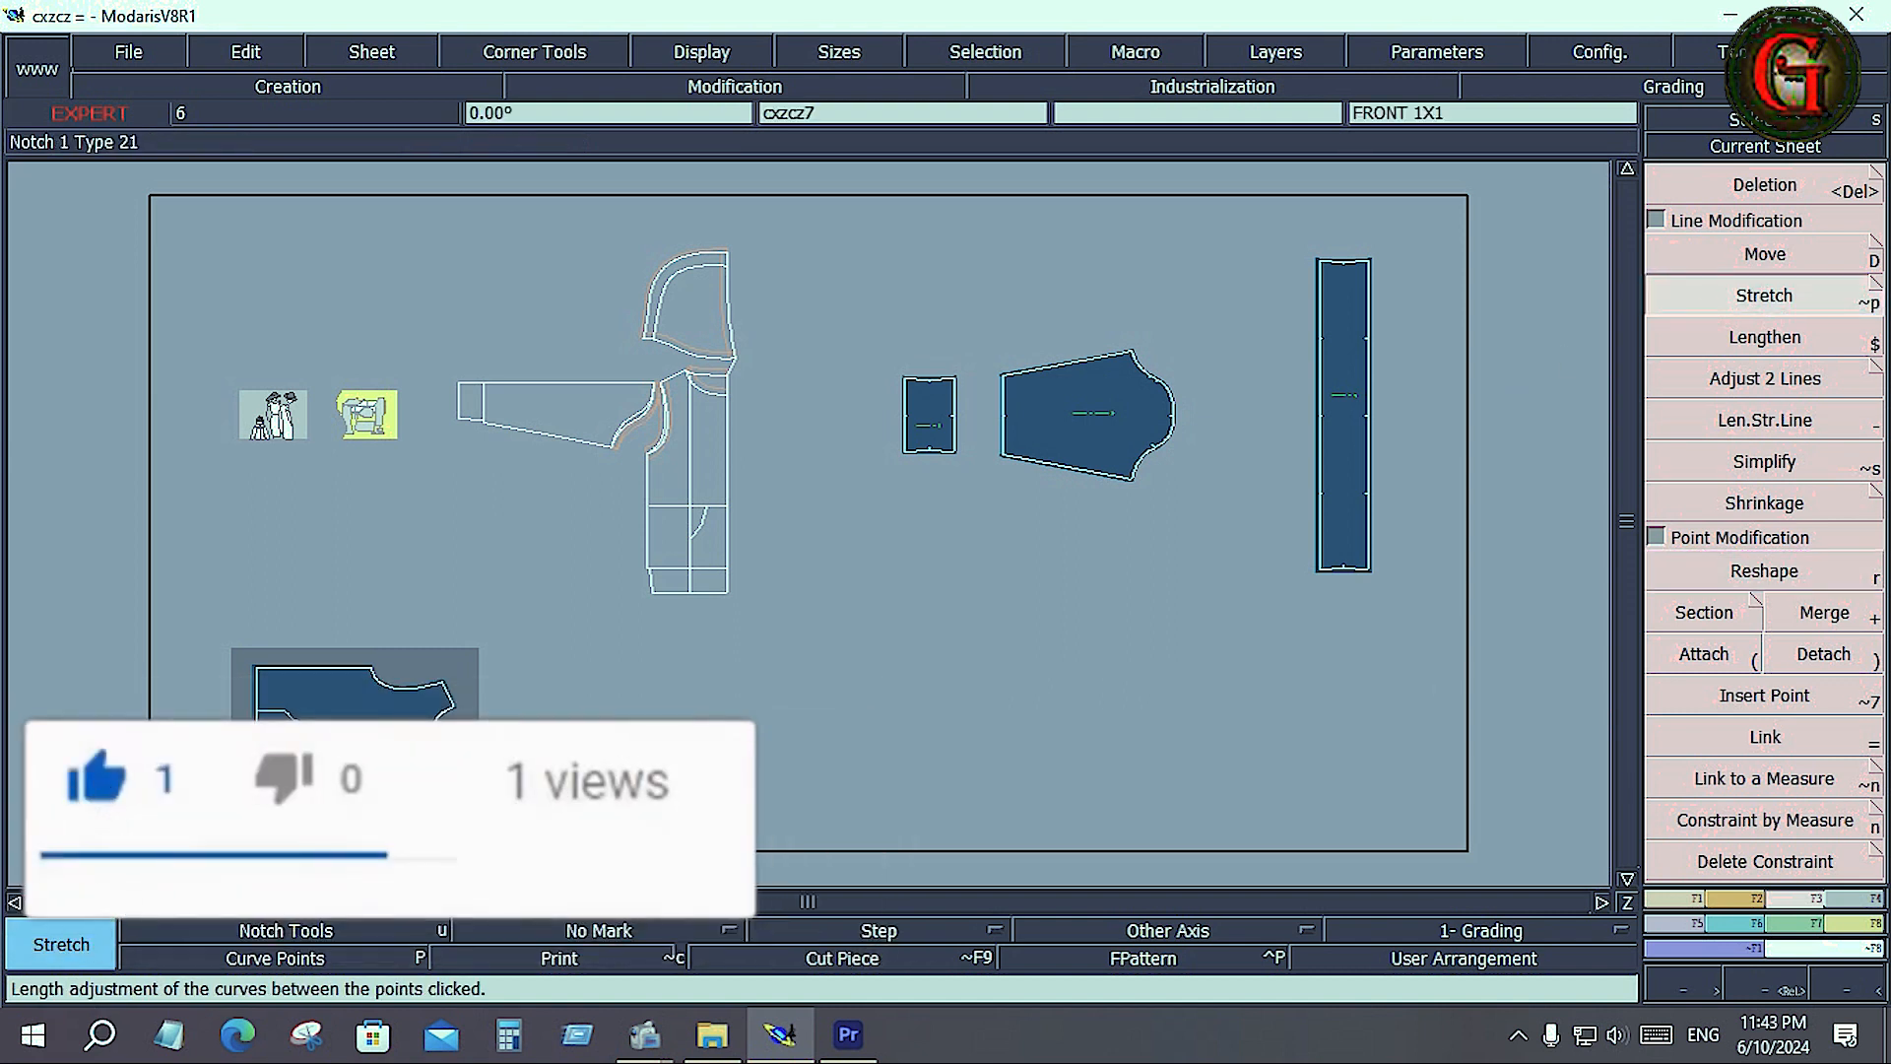
key("Home")
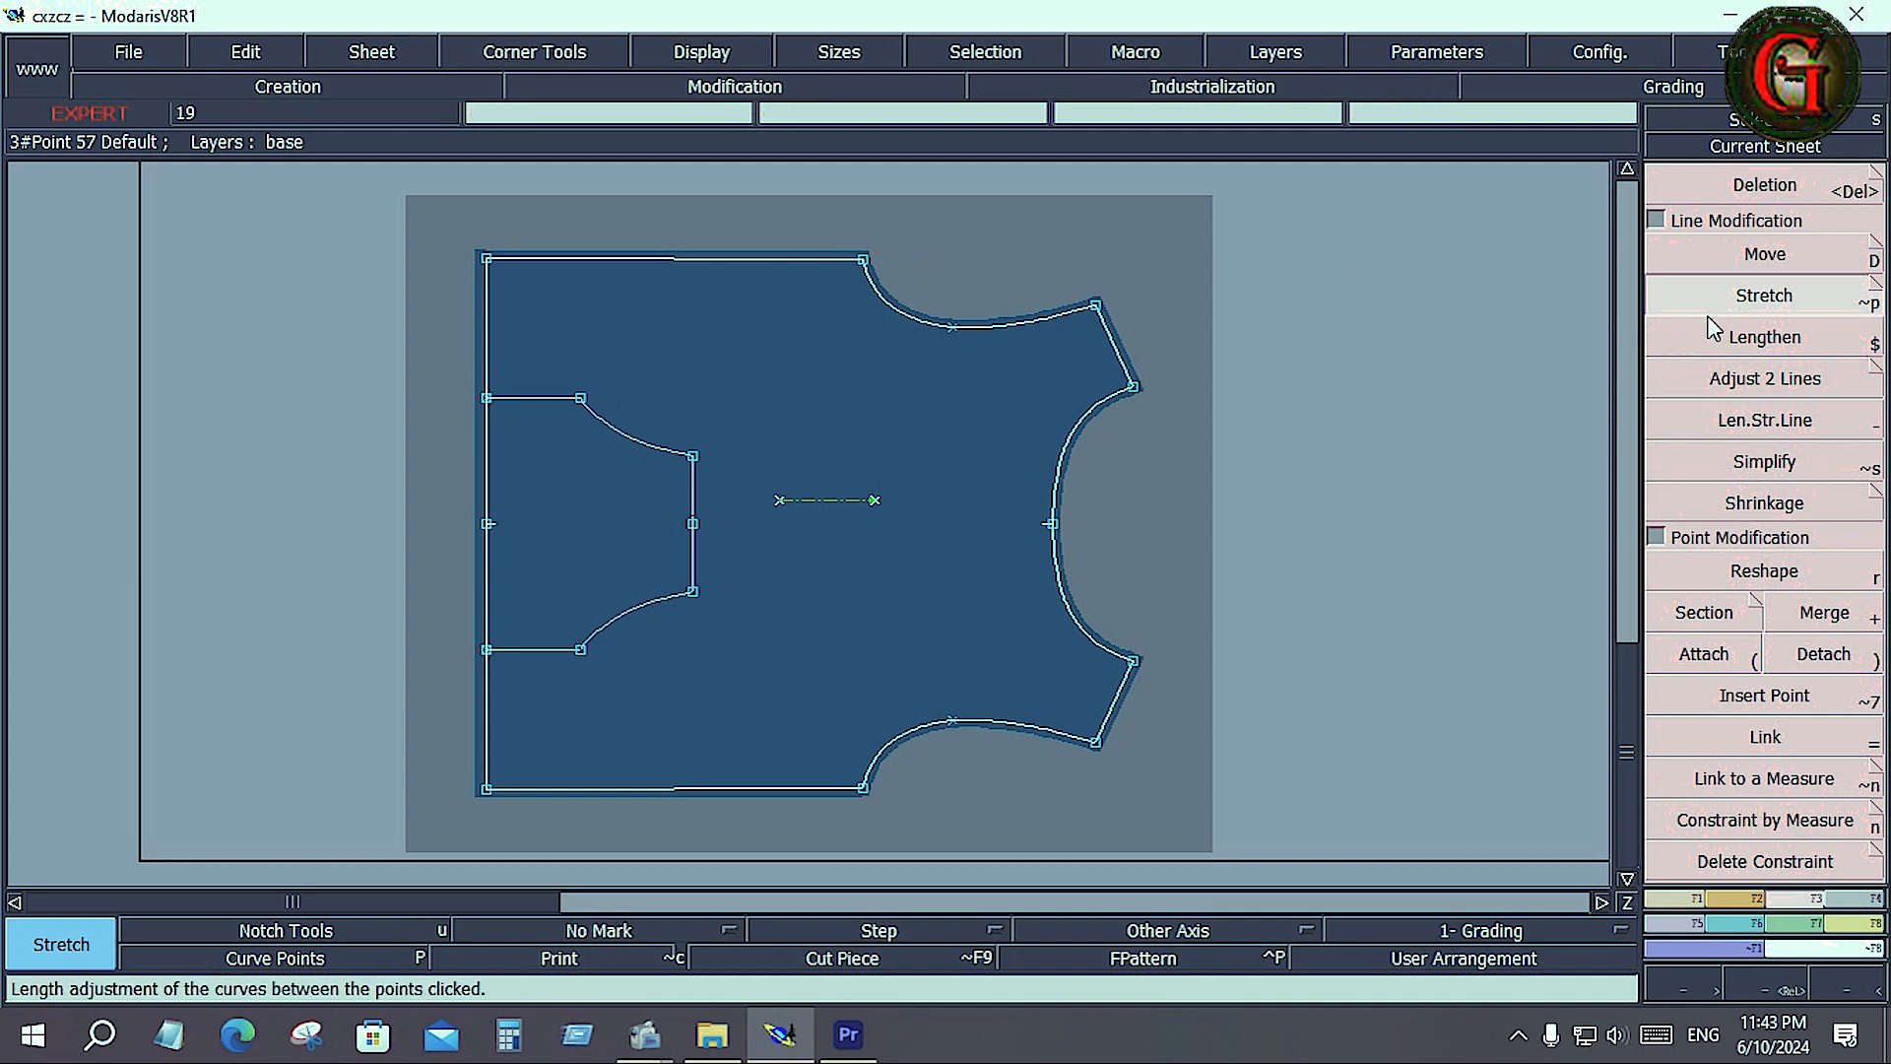
left_click(1753, 263)
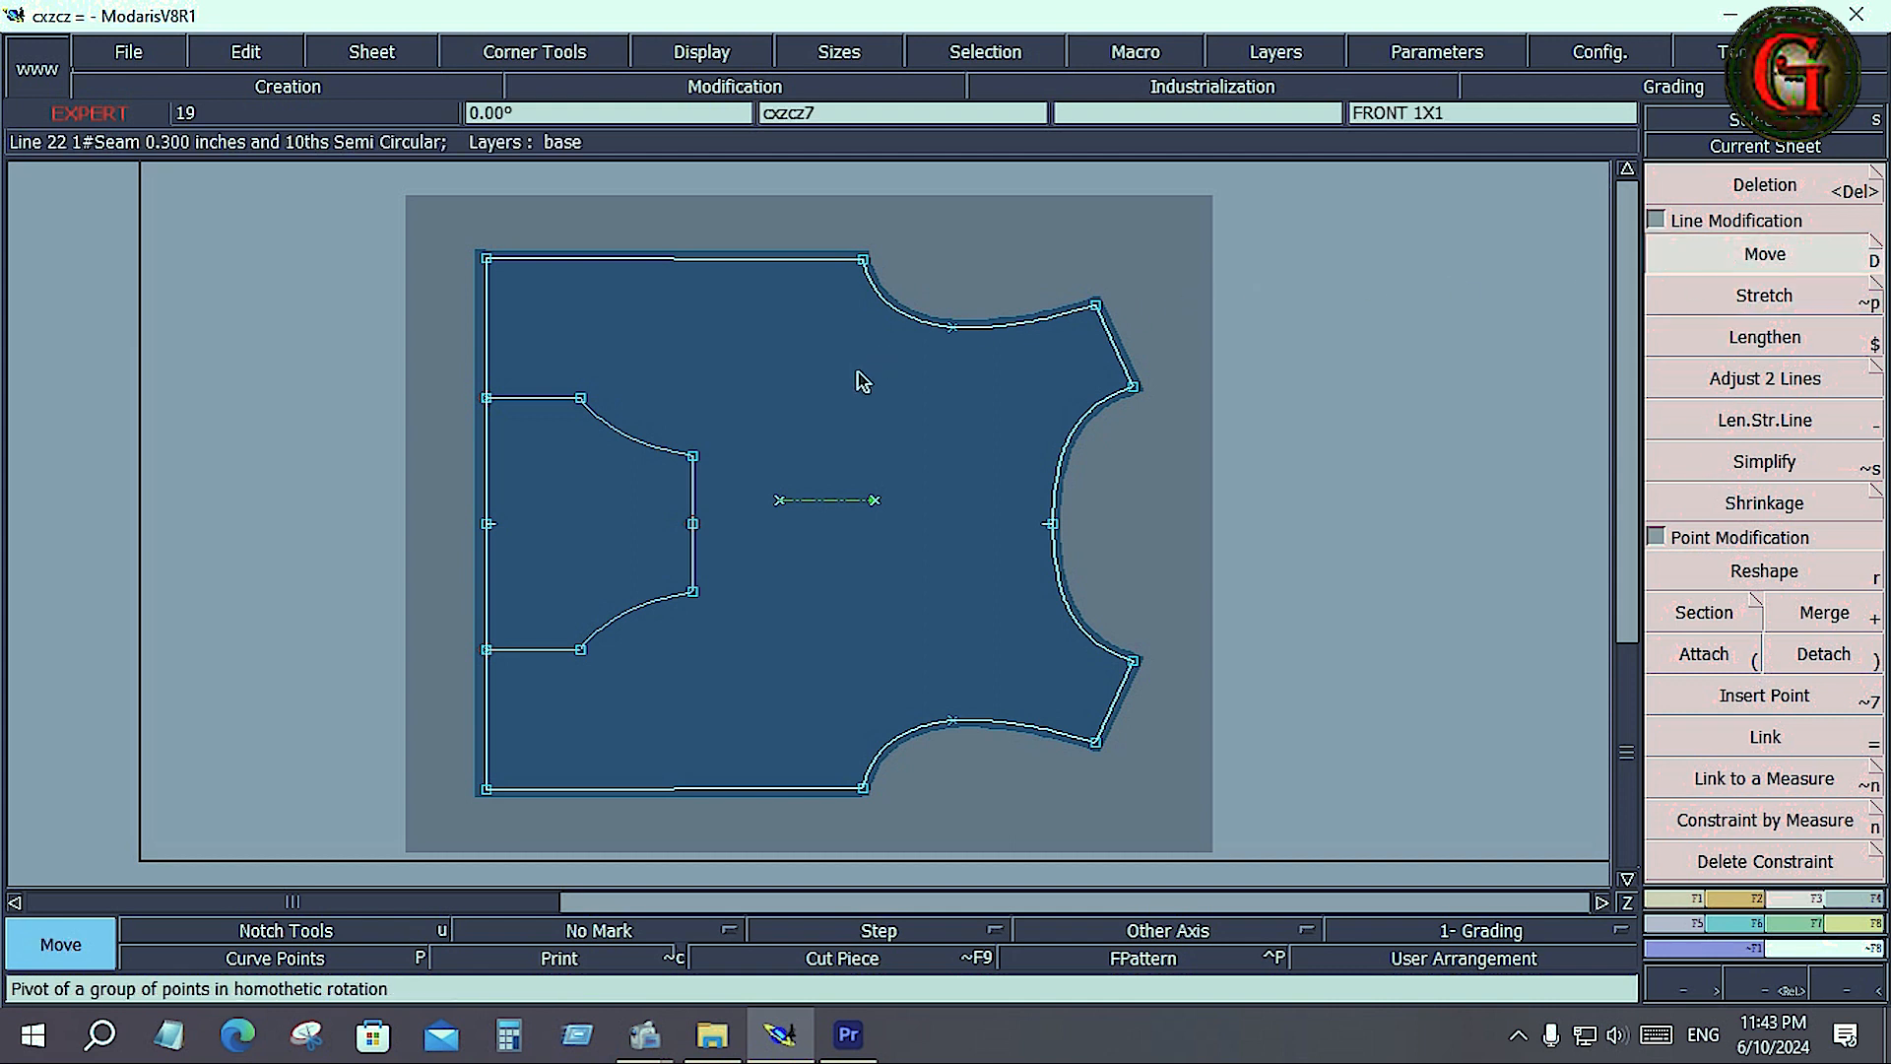
key("e")
key("s")
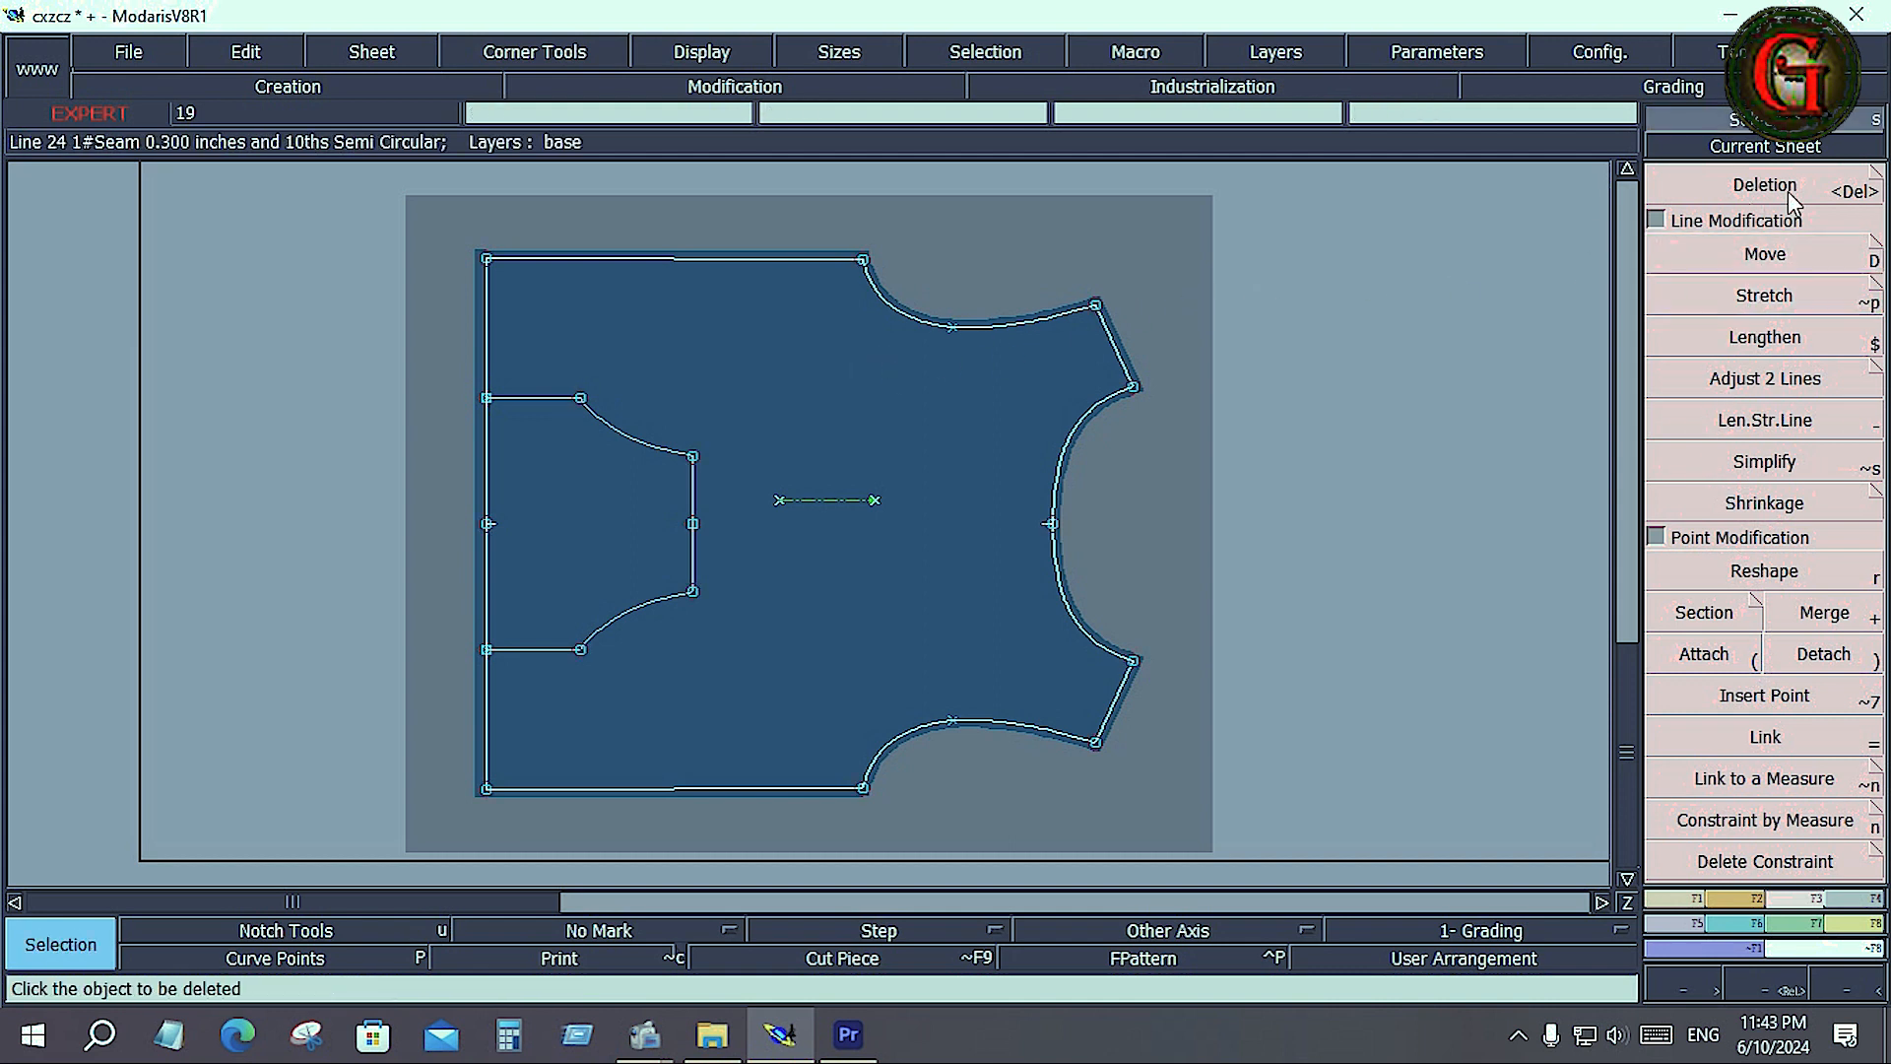
Step: Try moving the front's upper outer shoulder point outward about 1.8 inches in Y with Move
left_click(1752, 252)
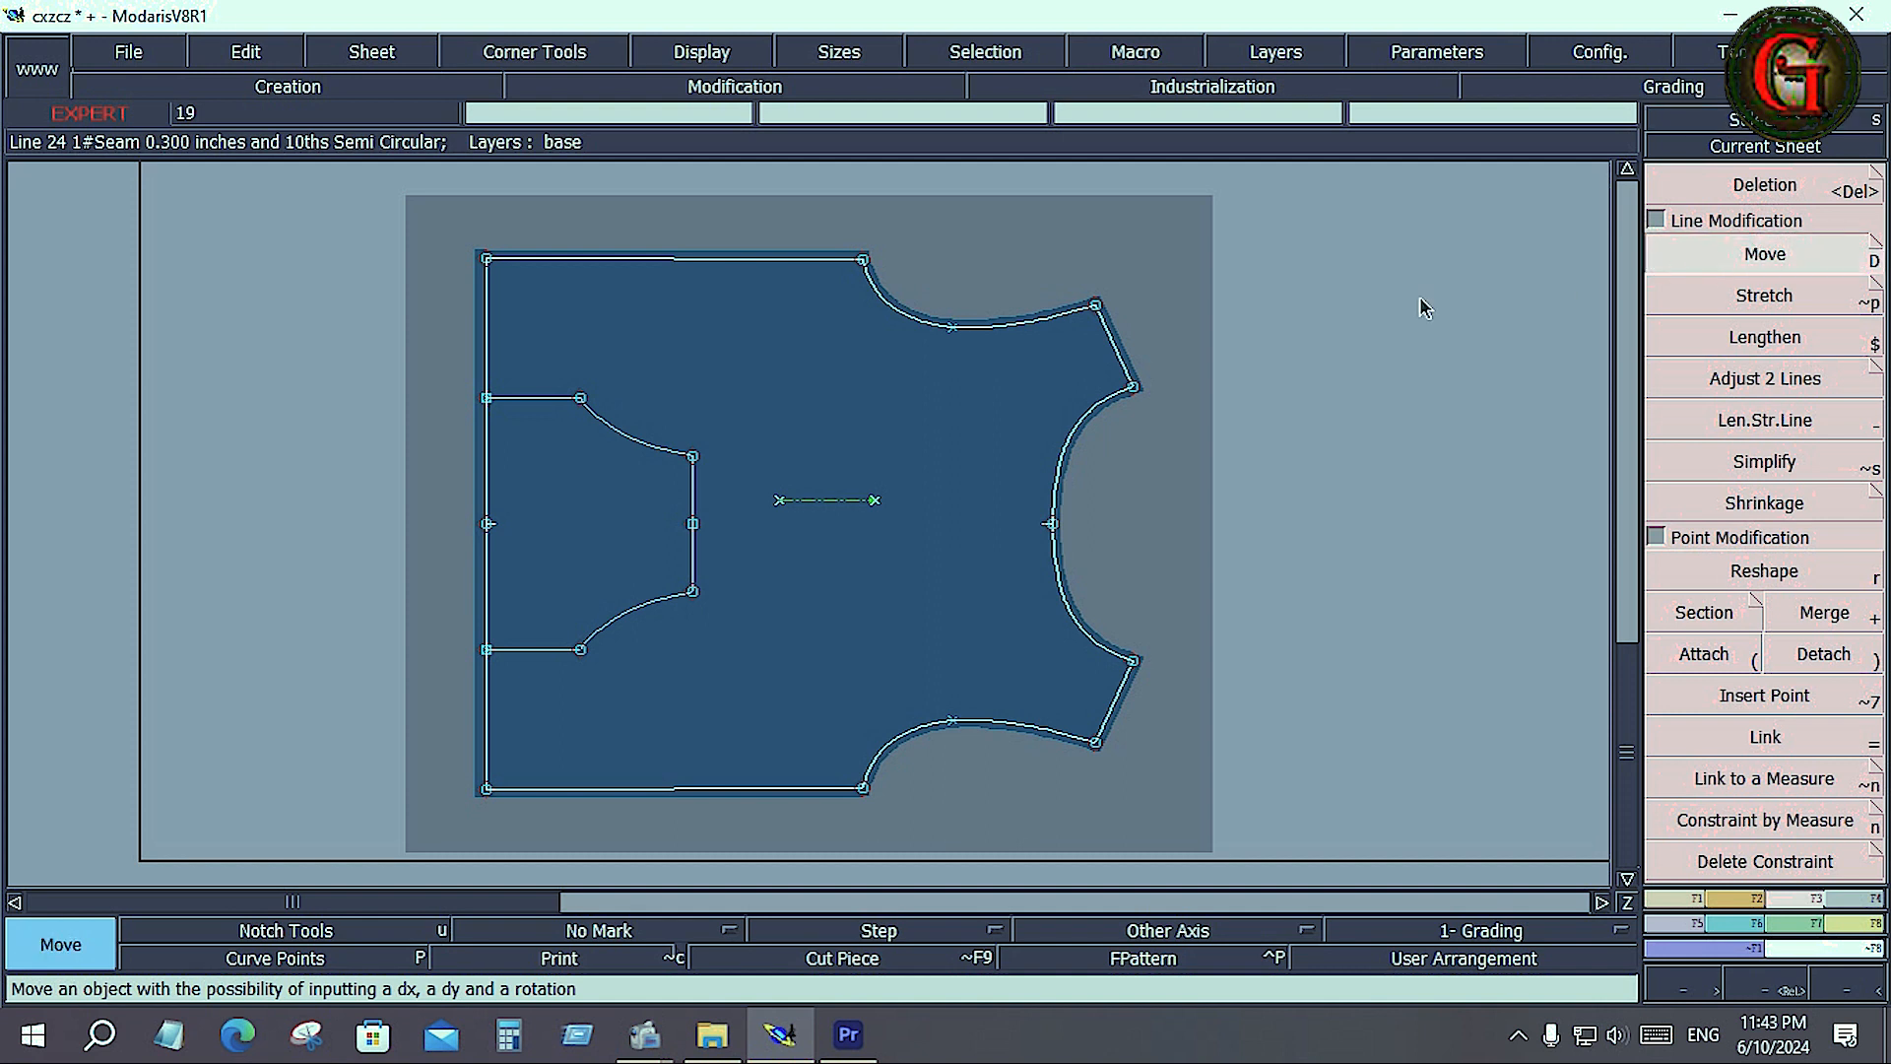
left_click(1095, 304)
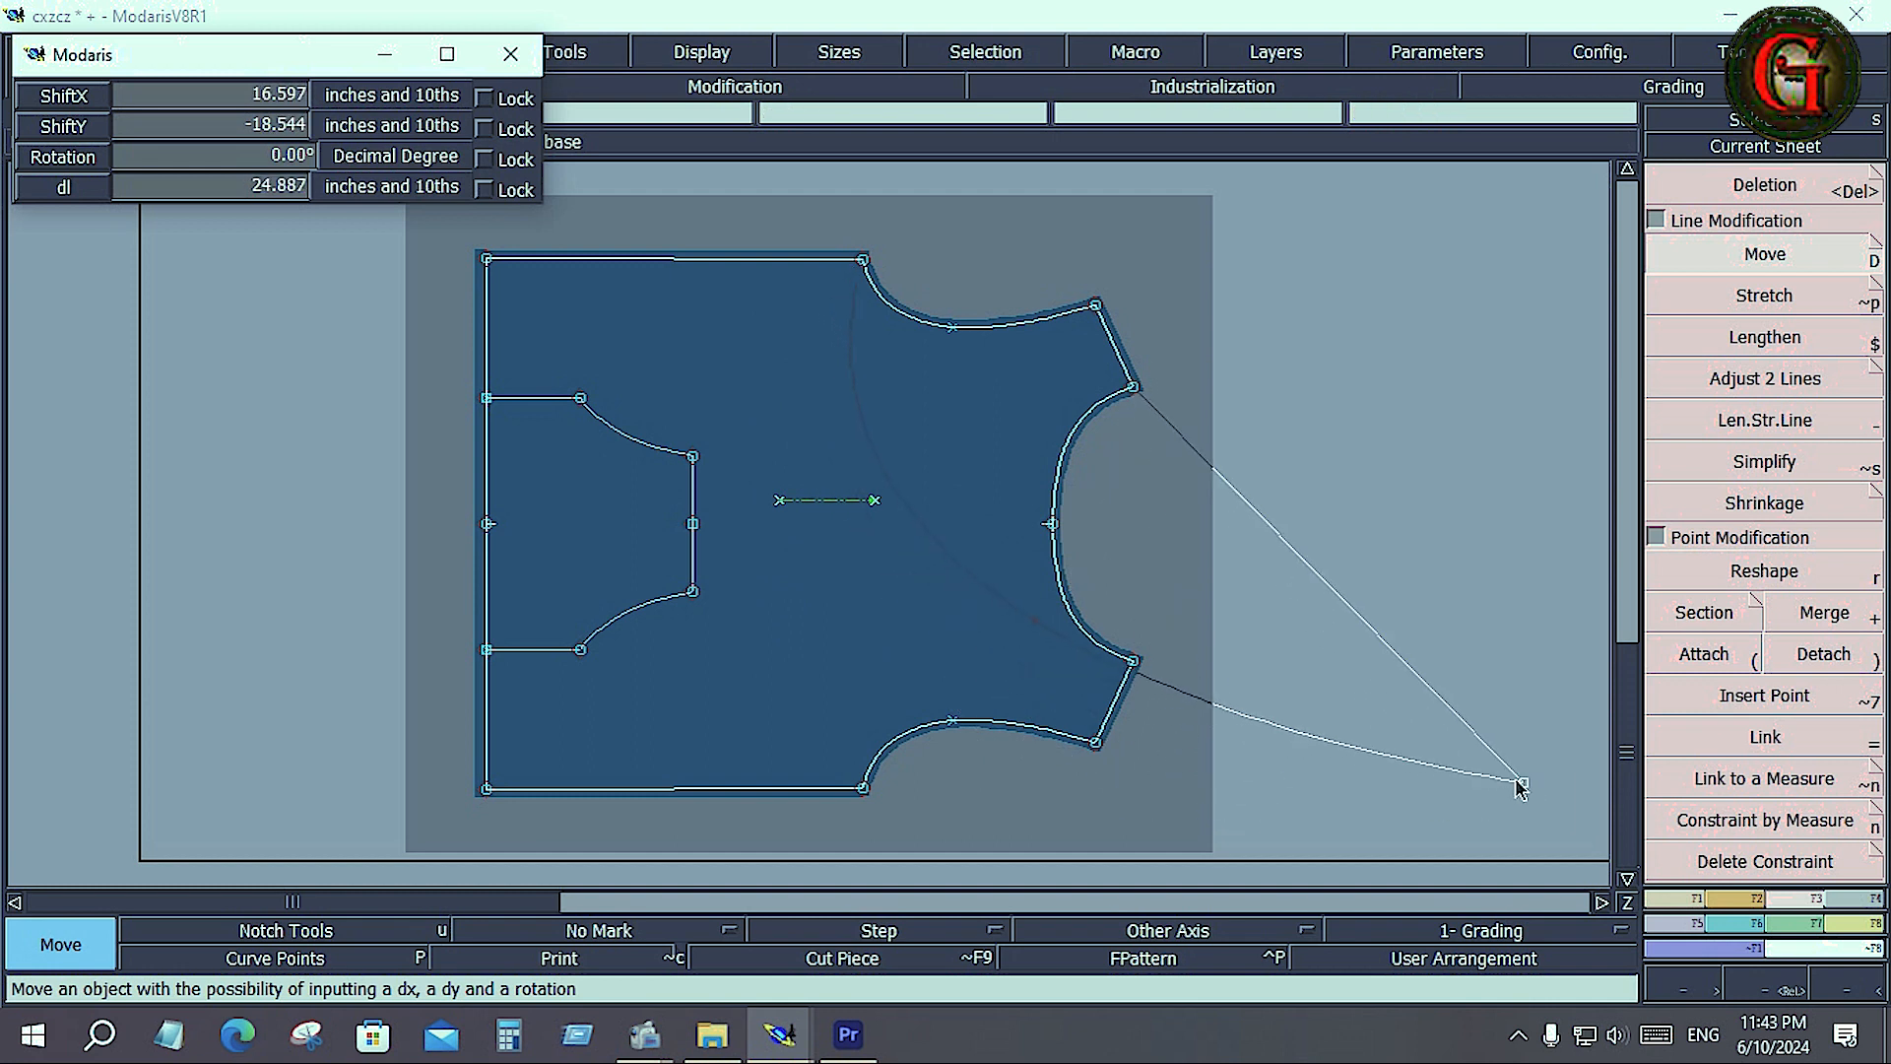
left_click(1095, 259)
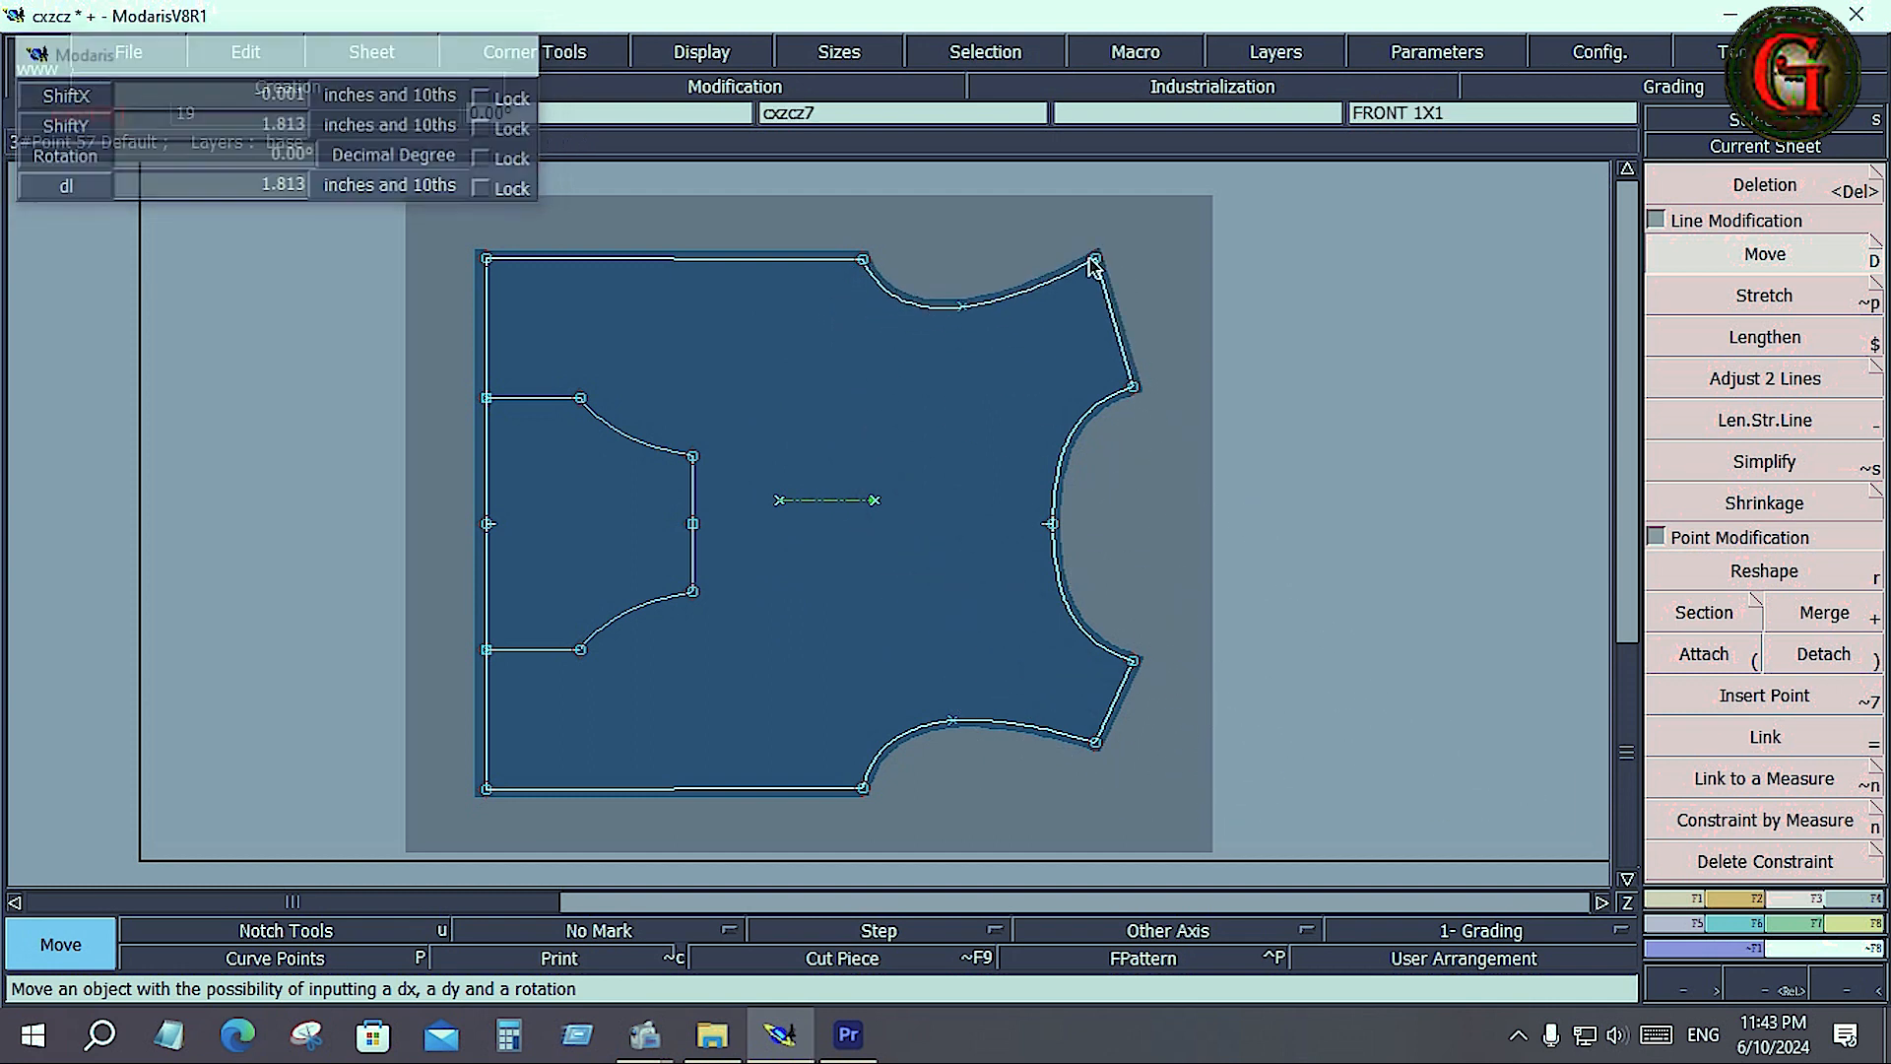
Step: Try reshaping the same shoulder point about 0.5 inches in X and 0.4 inches in Y, and undo both point changes
left_click(1798, 570)
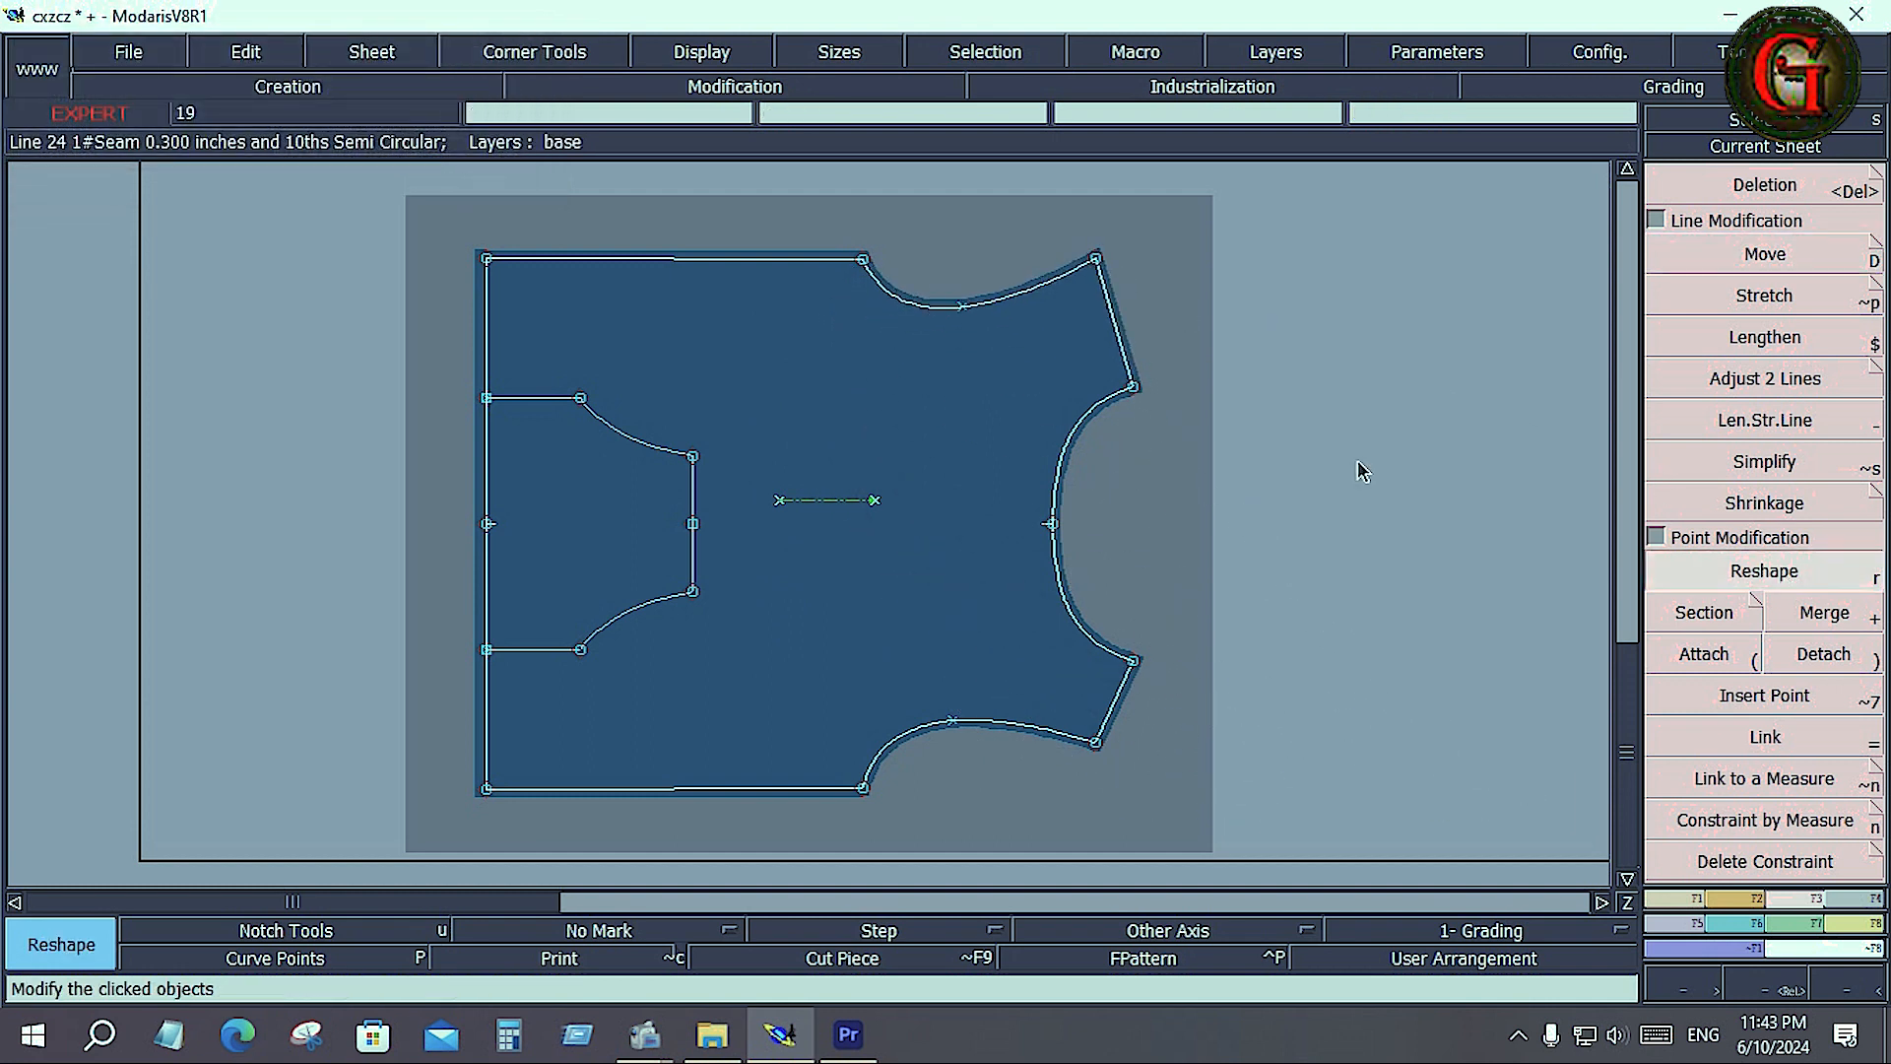
left_click(1095, 259)
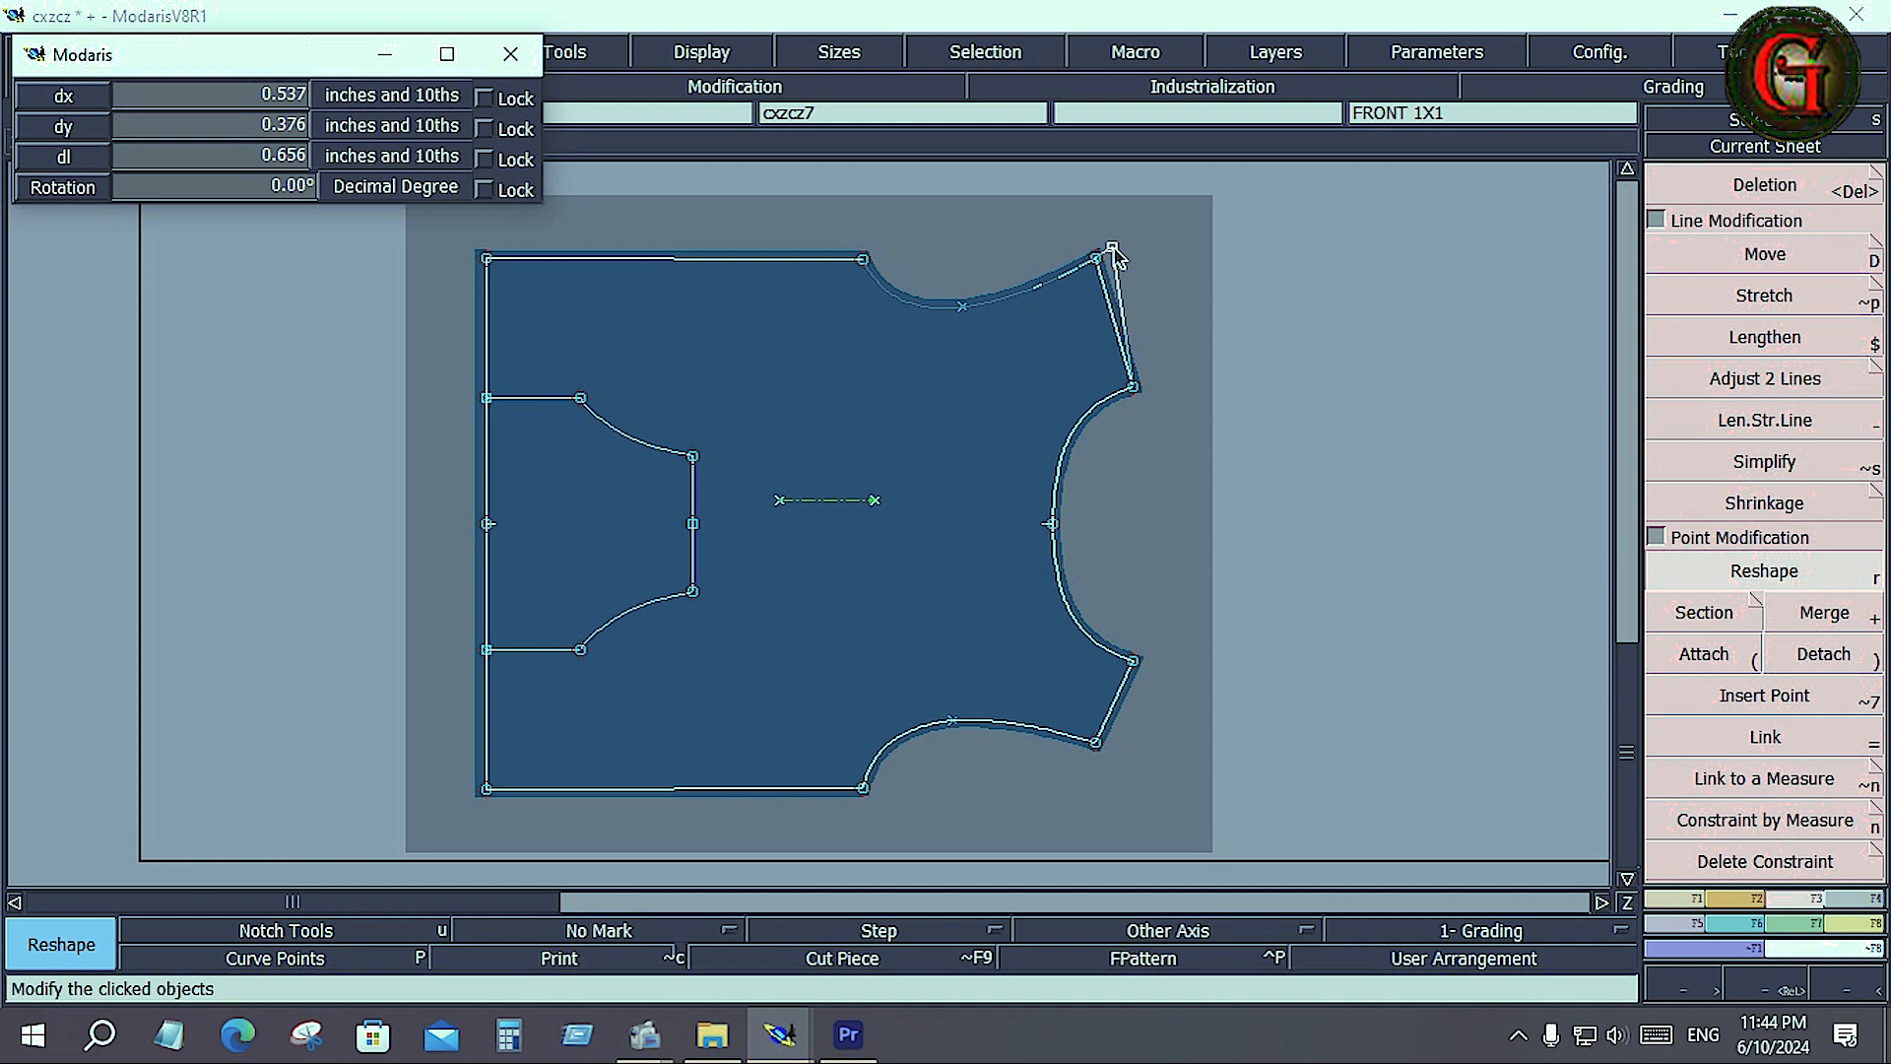
left_click(1114, 249)
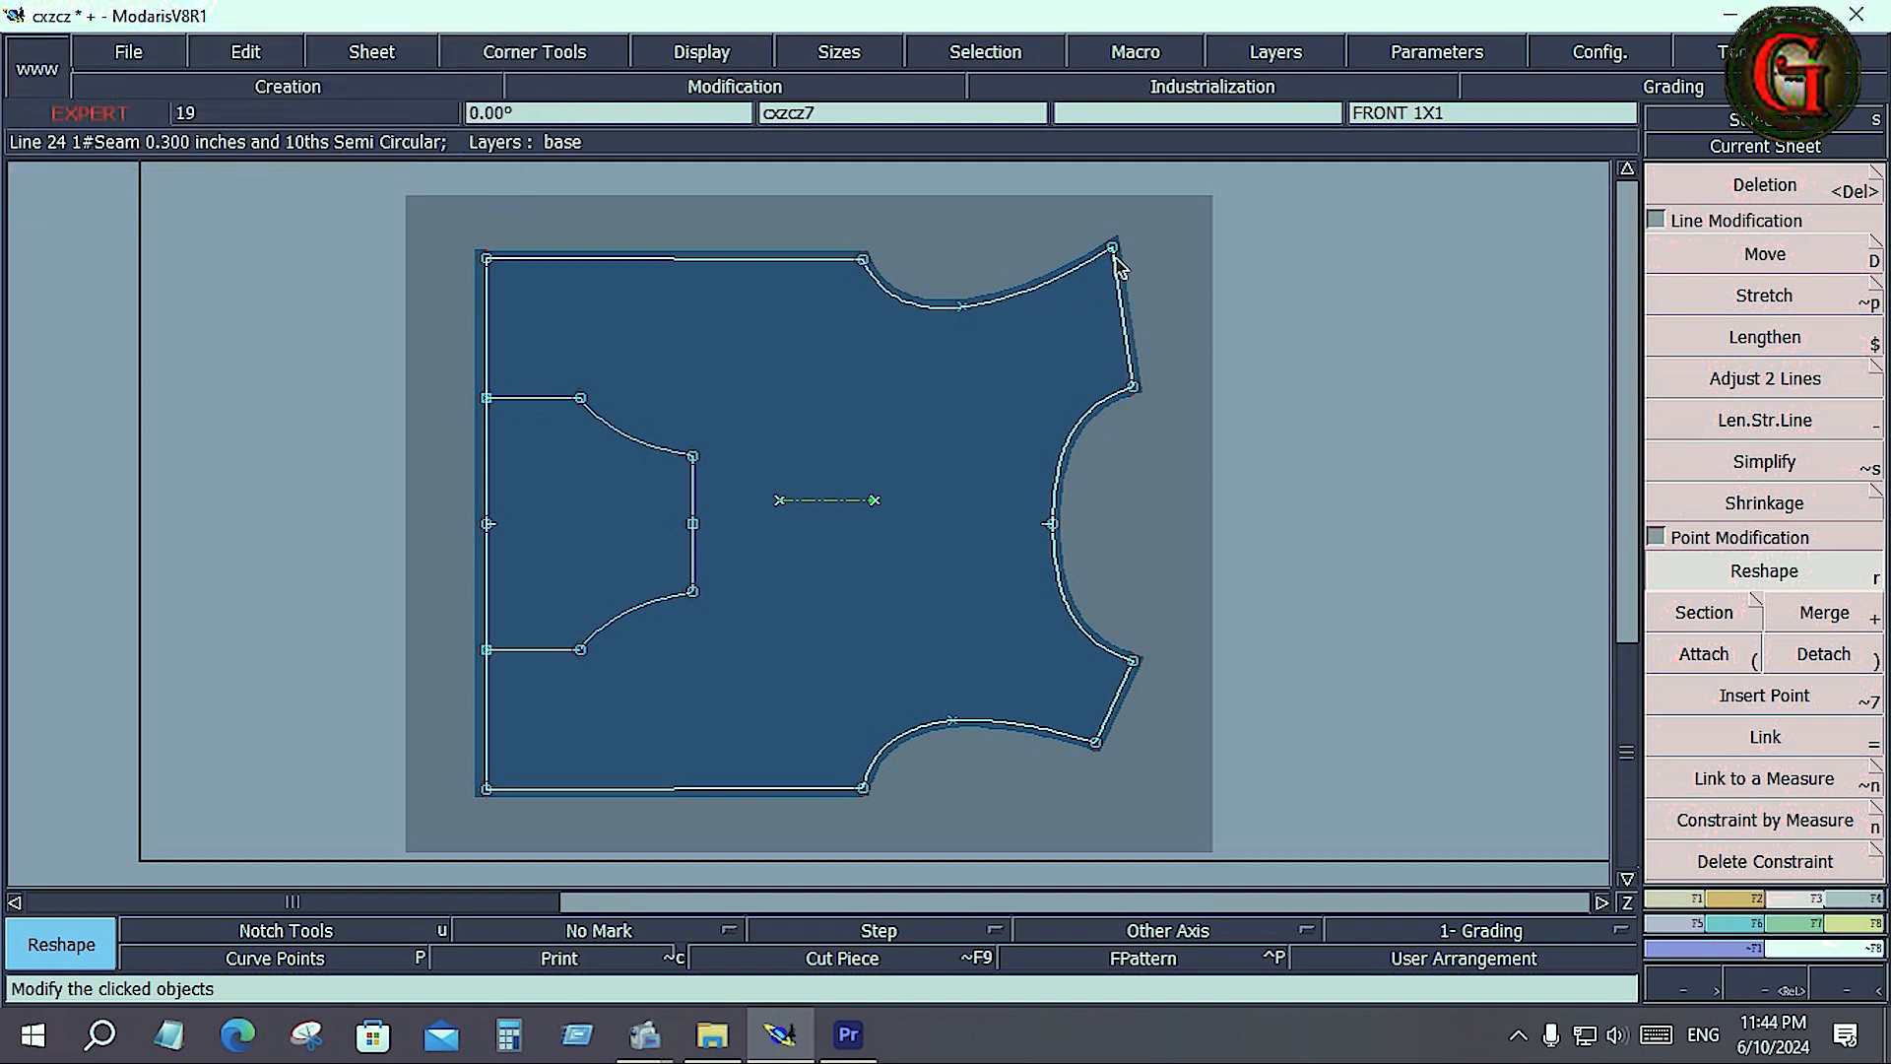
key("ctrl+z")
key("ctrl+z")
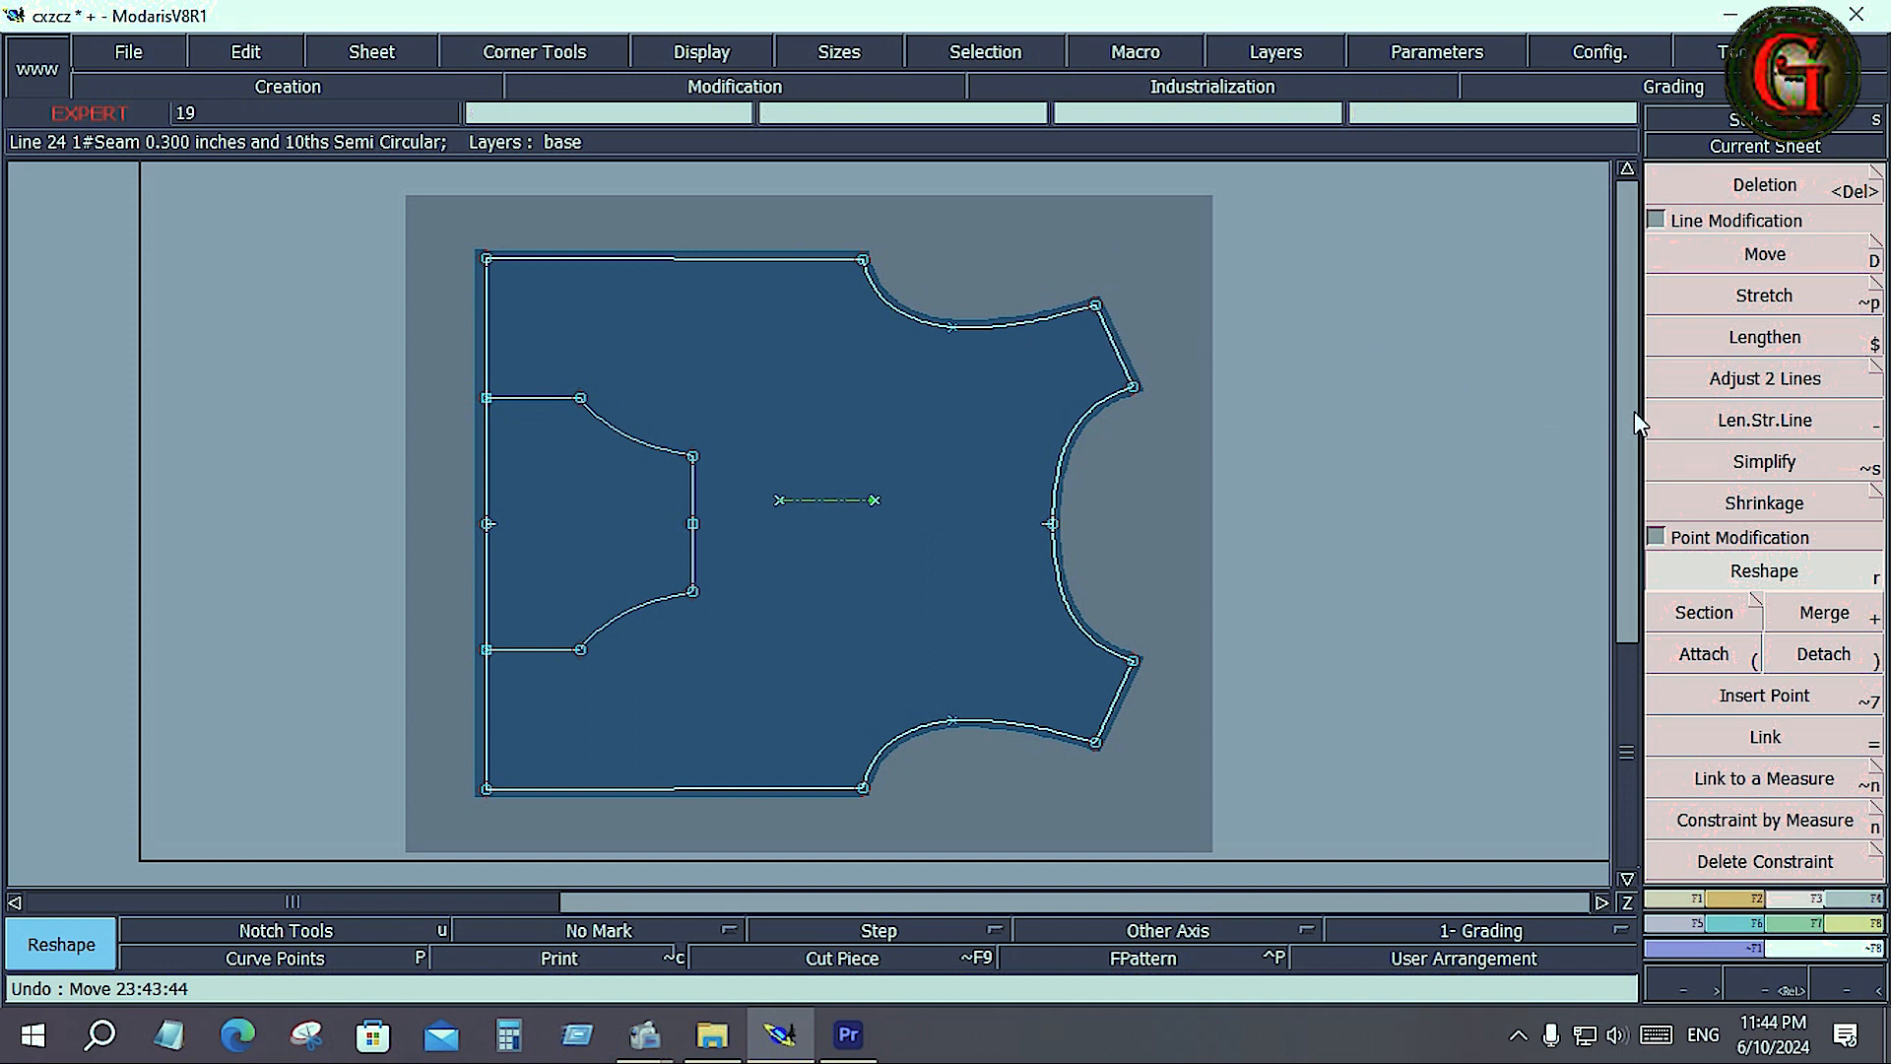
Step: Stretch the front's upper armhole from the underarm point, swinging the outer shoulder point outward about 4.2 inches
left_click(1751, 312)
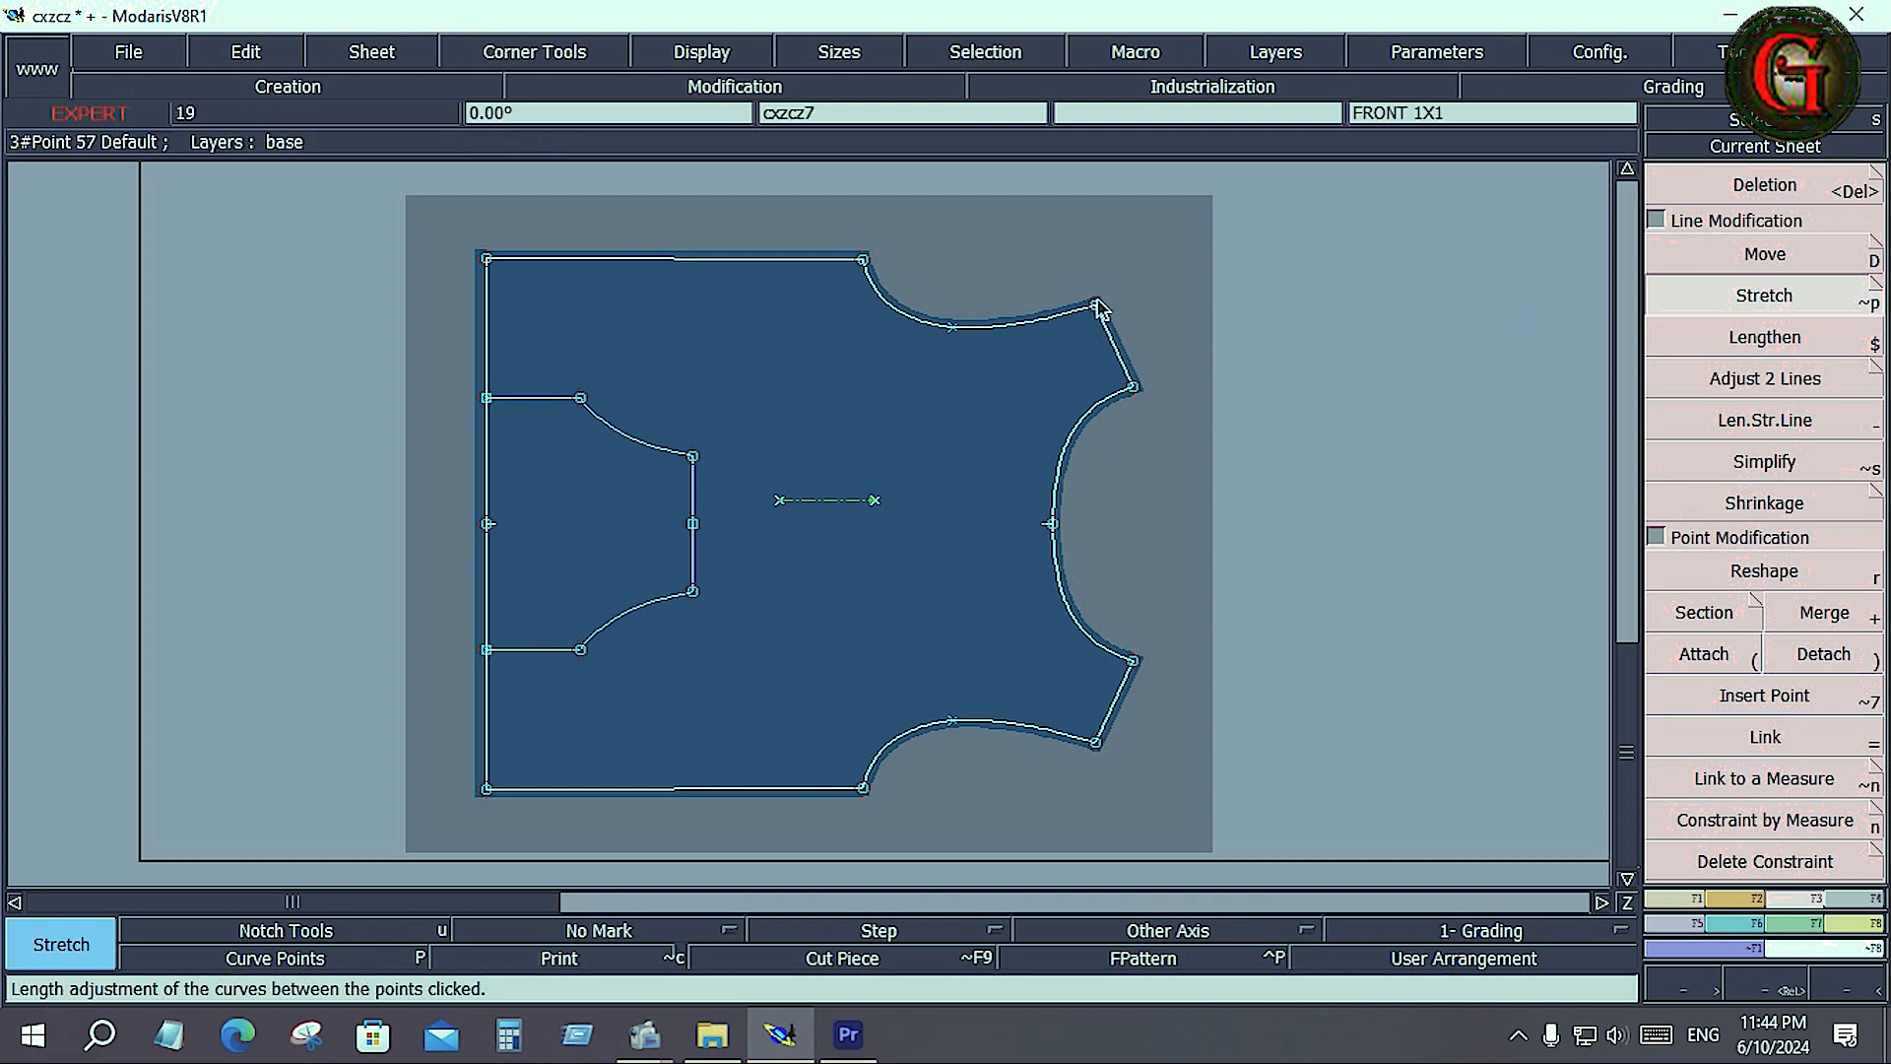
left_click(865, 262)
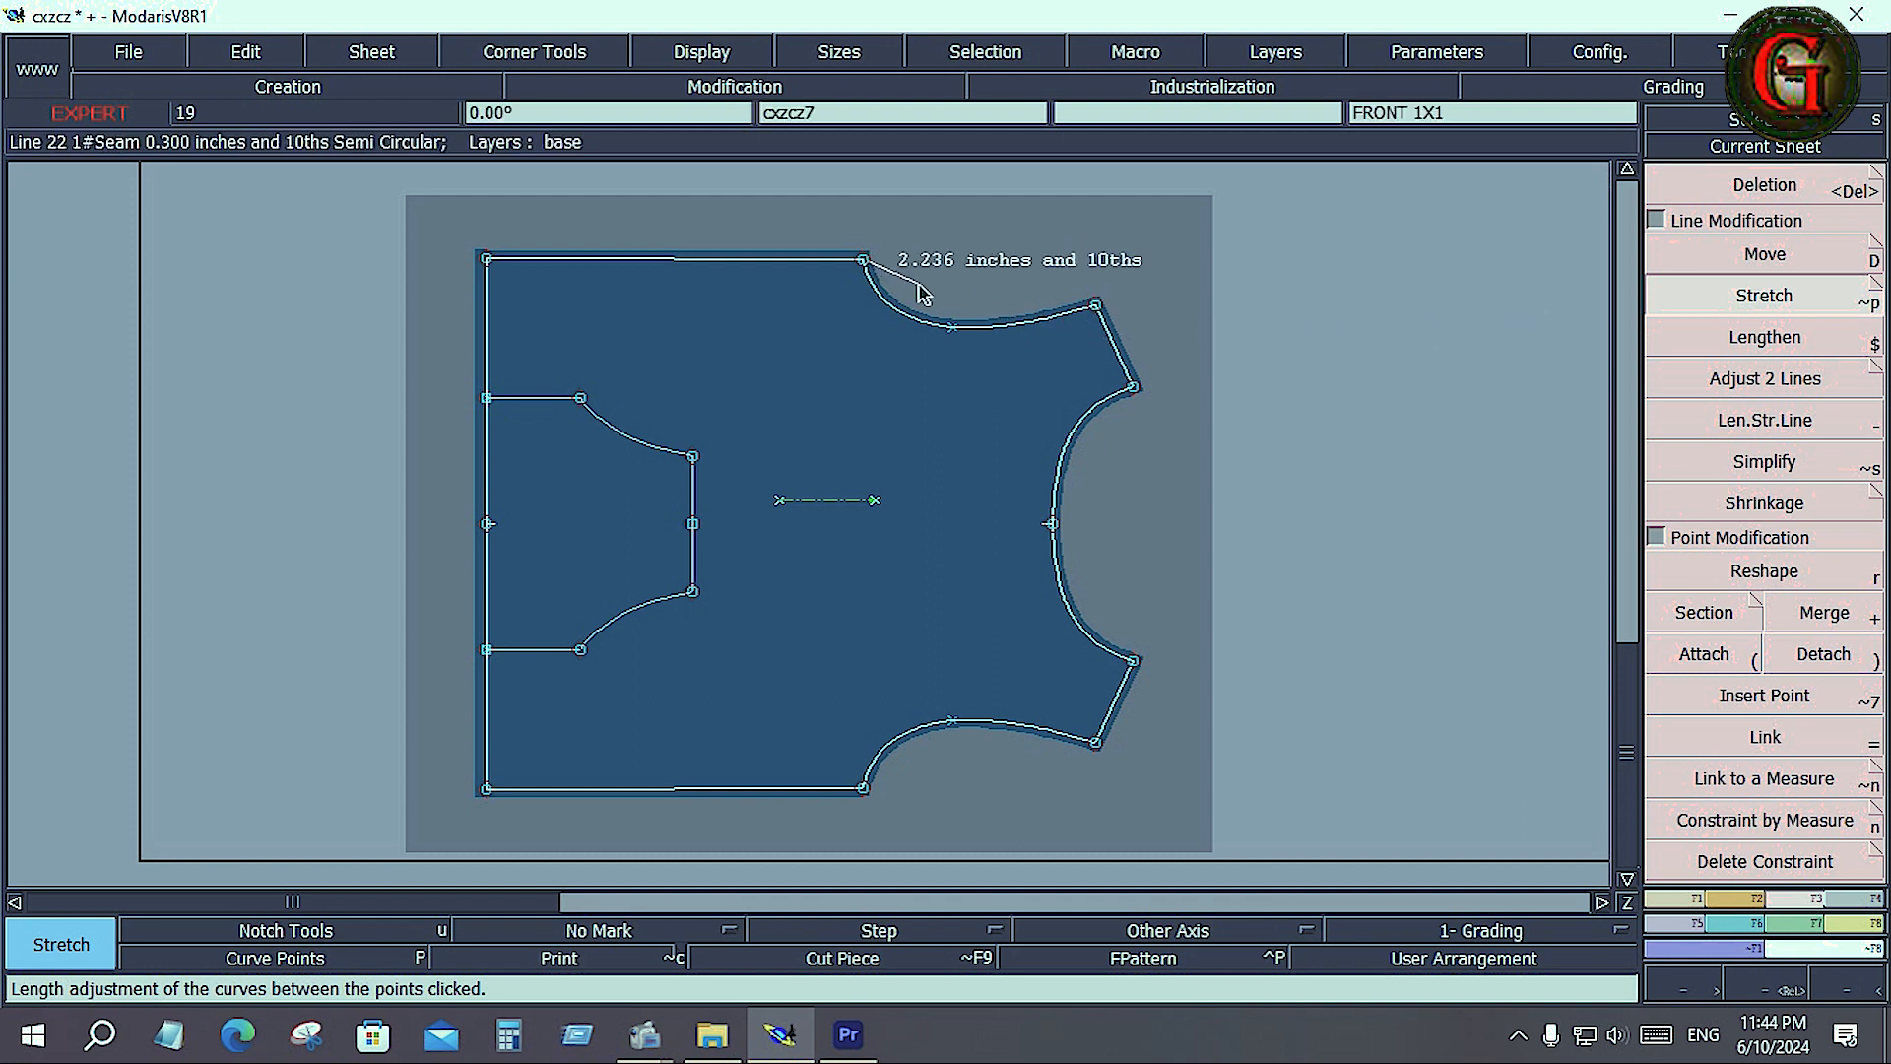
left_click(1096, 309)
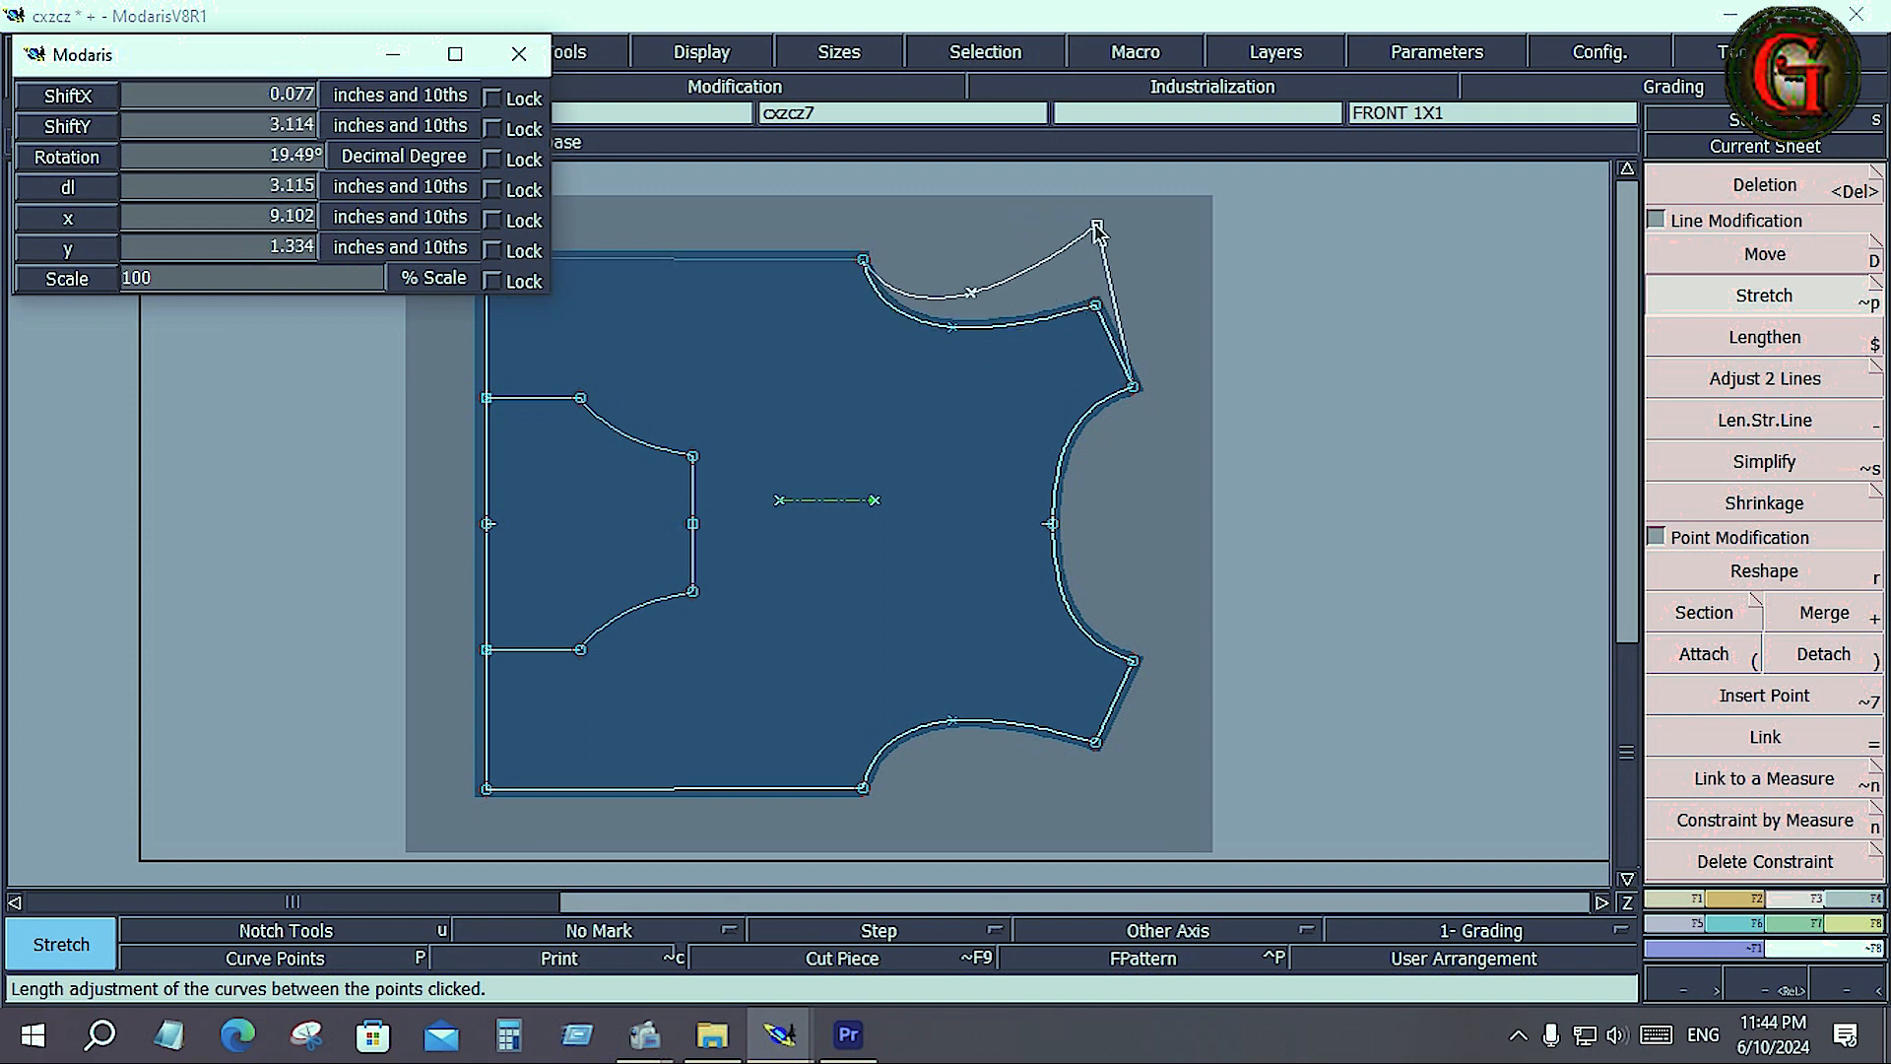
left_click(1064, 213)
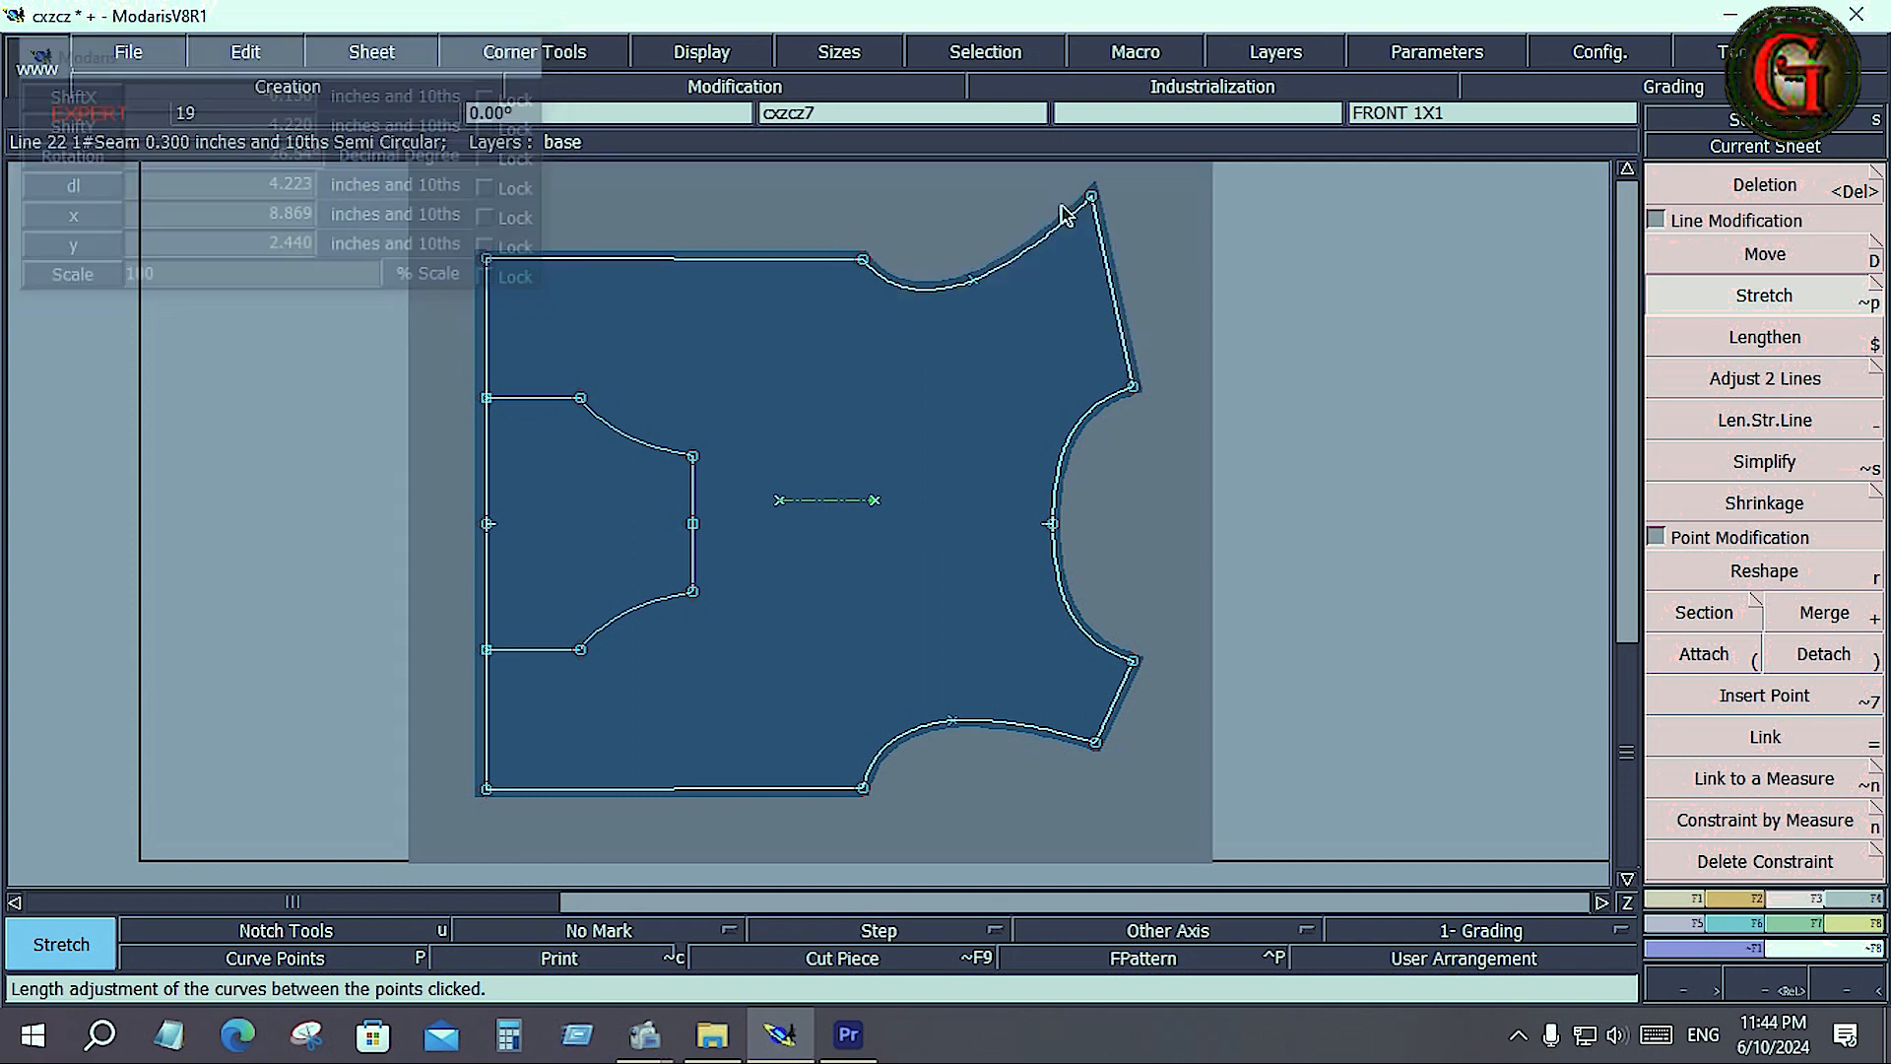
Step: Undo the armhole stretch, and try stretching the upper armhole from the outer shoulder point by moving its underarm point outward
key("ctrl+z")
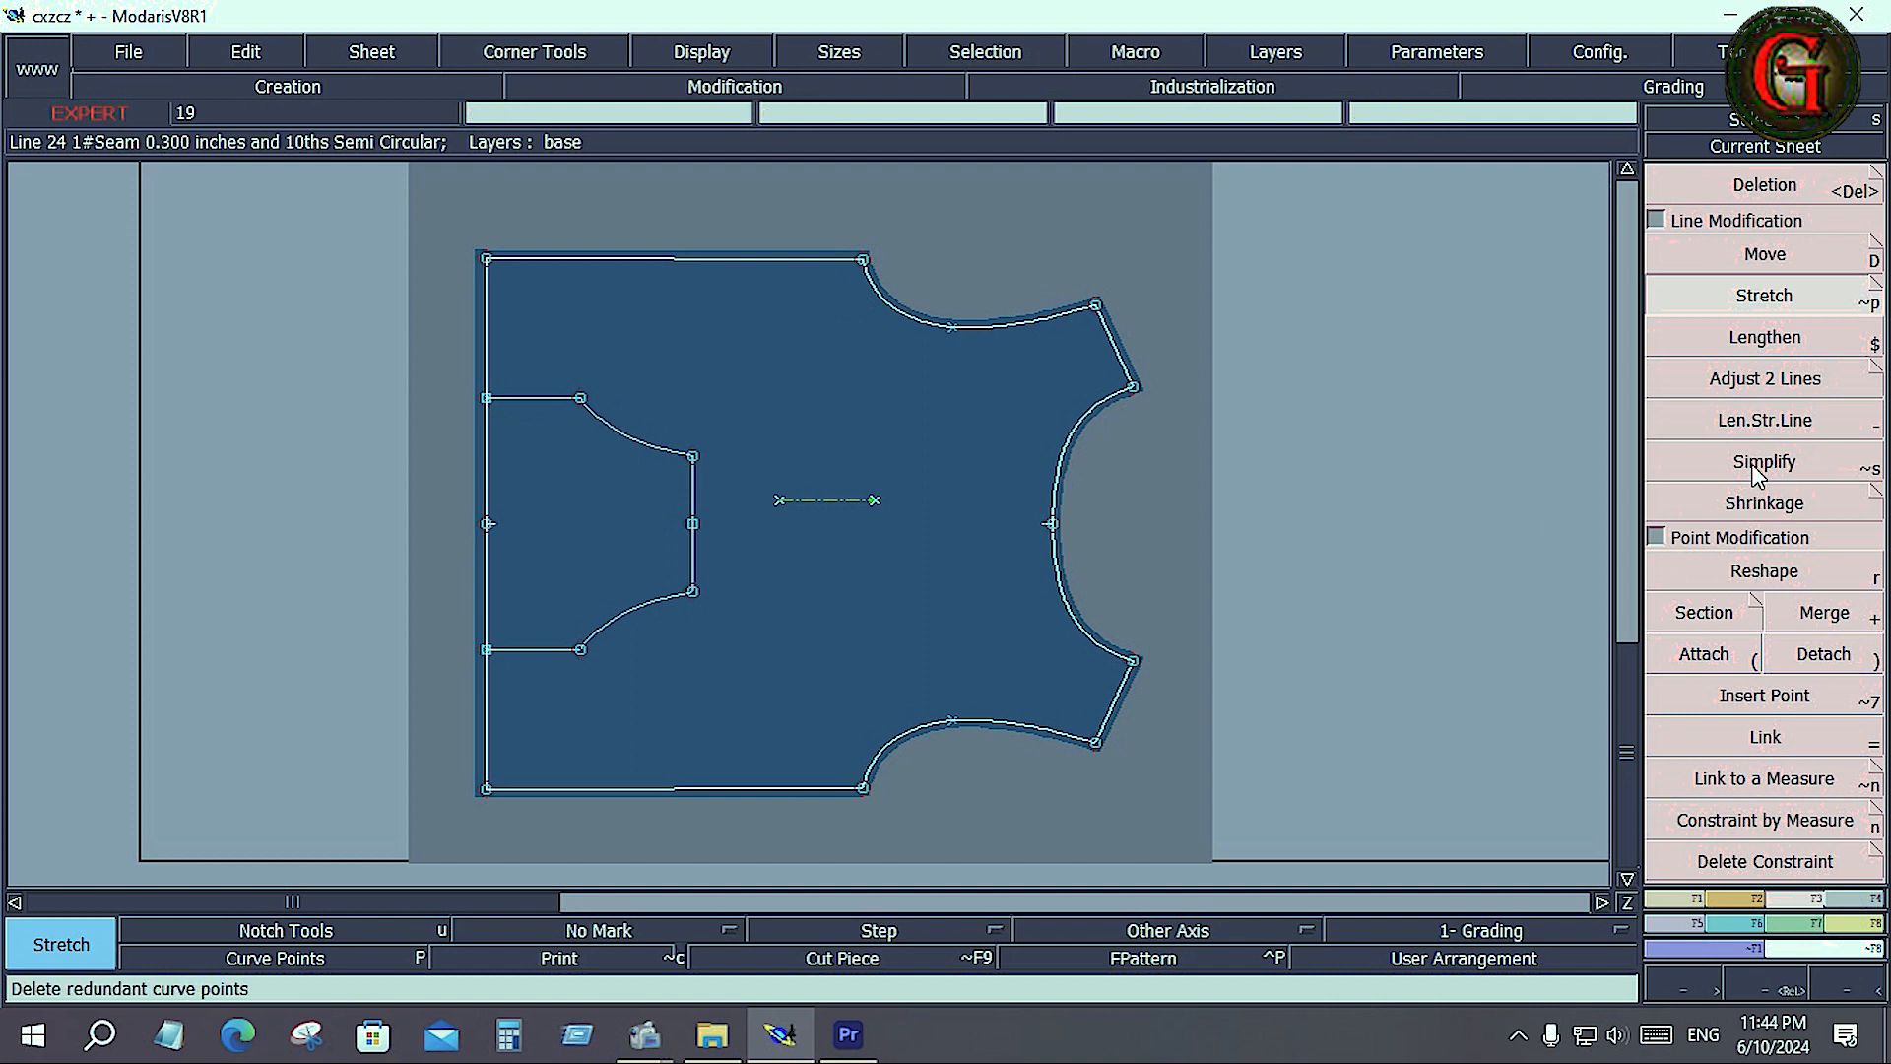
left_click(1095, 308)
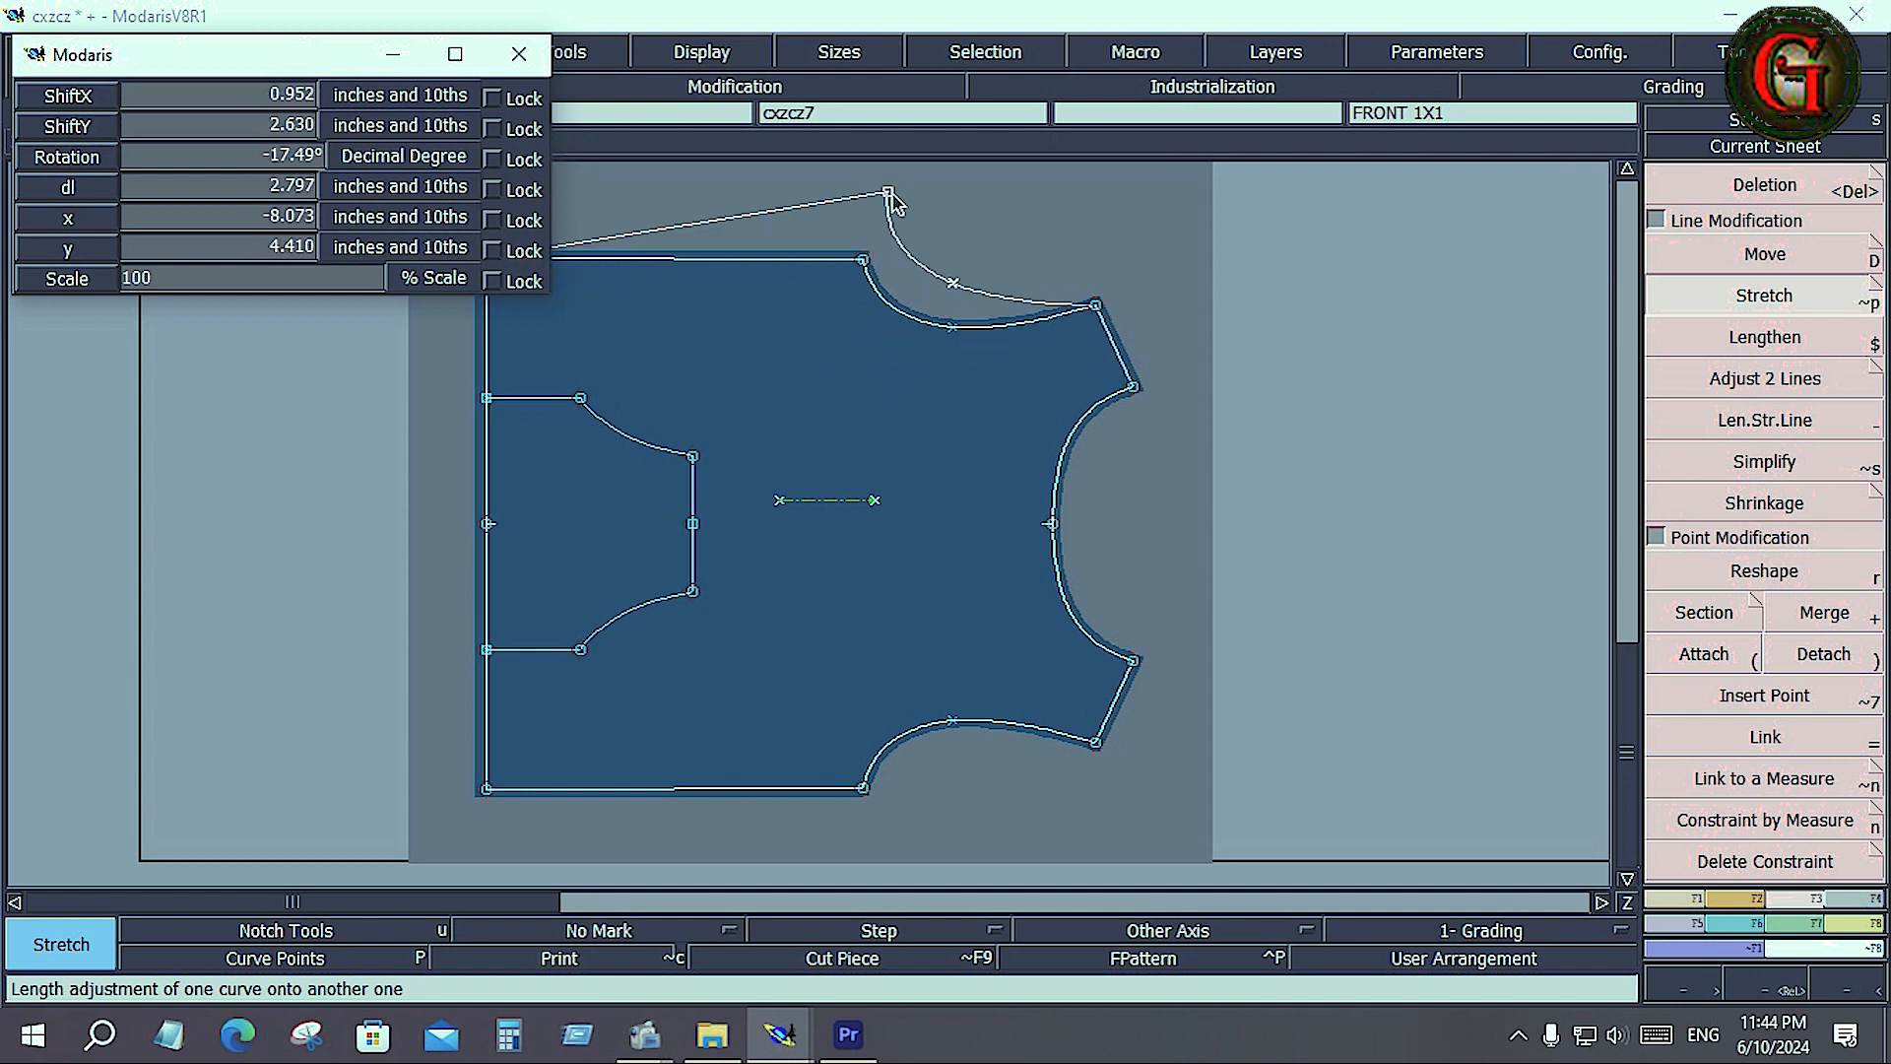
left_click(868, 245)
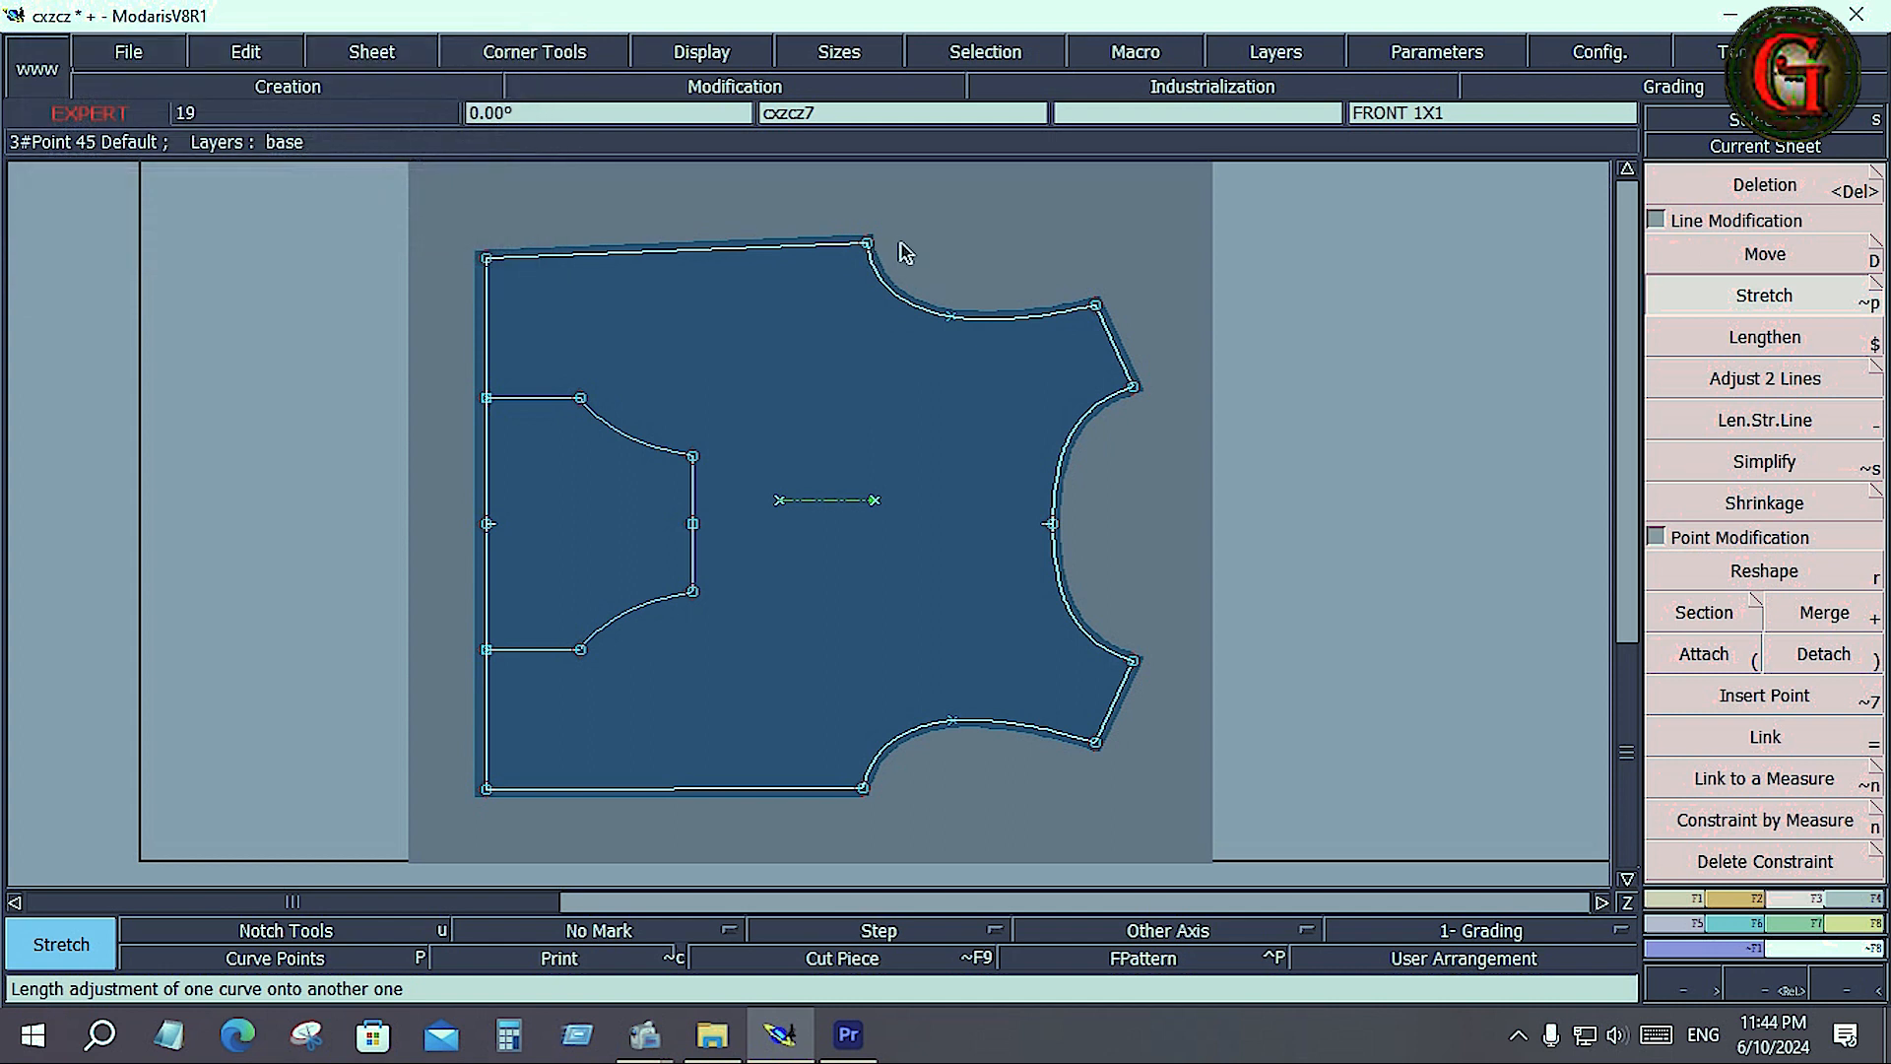
key("ctrl+z")
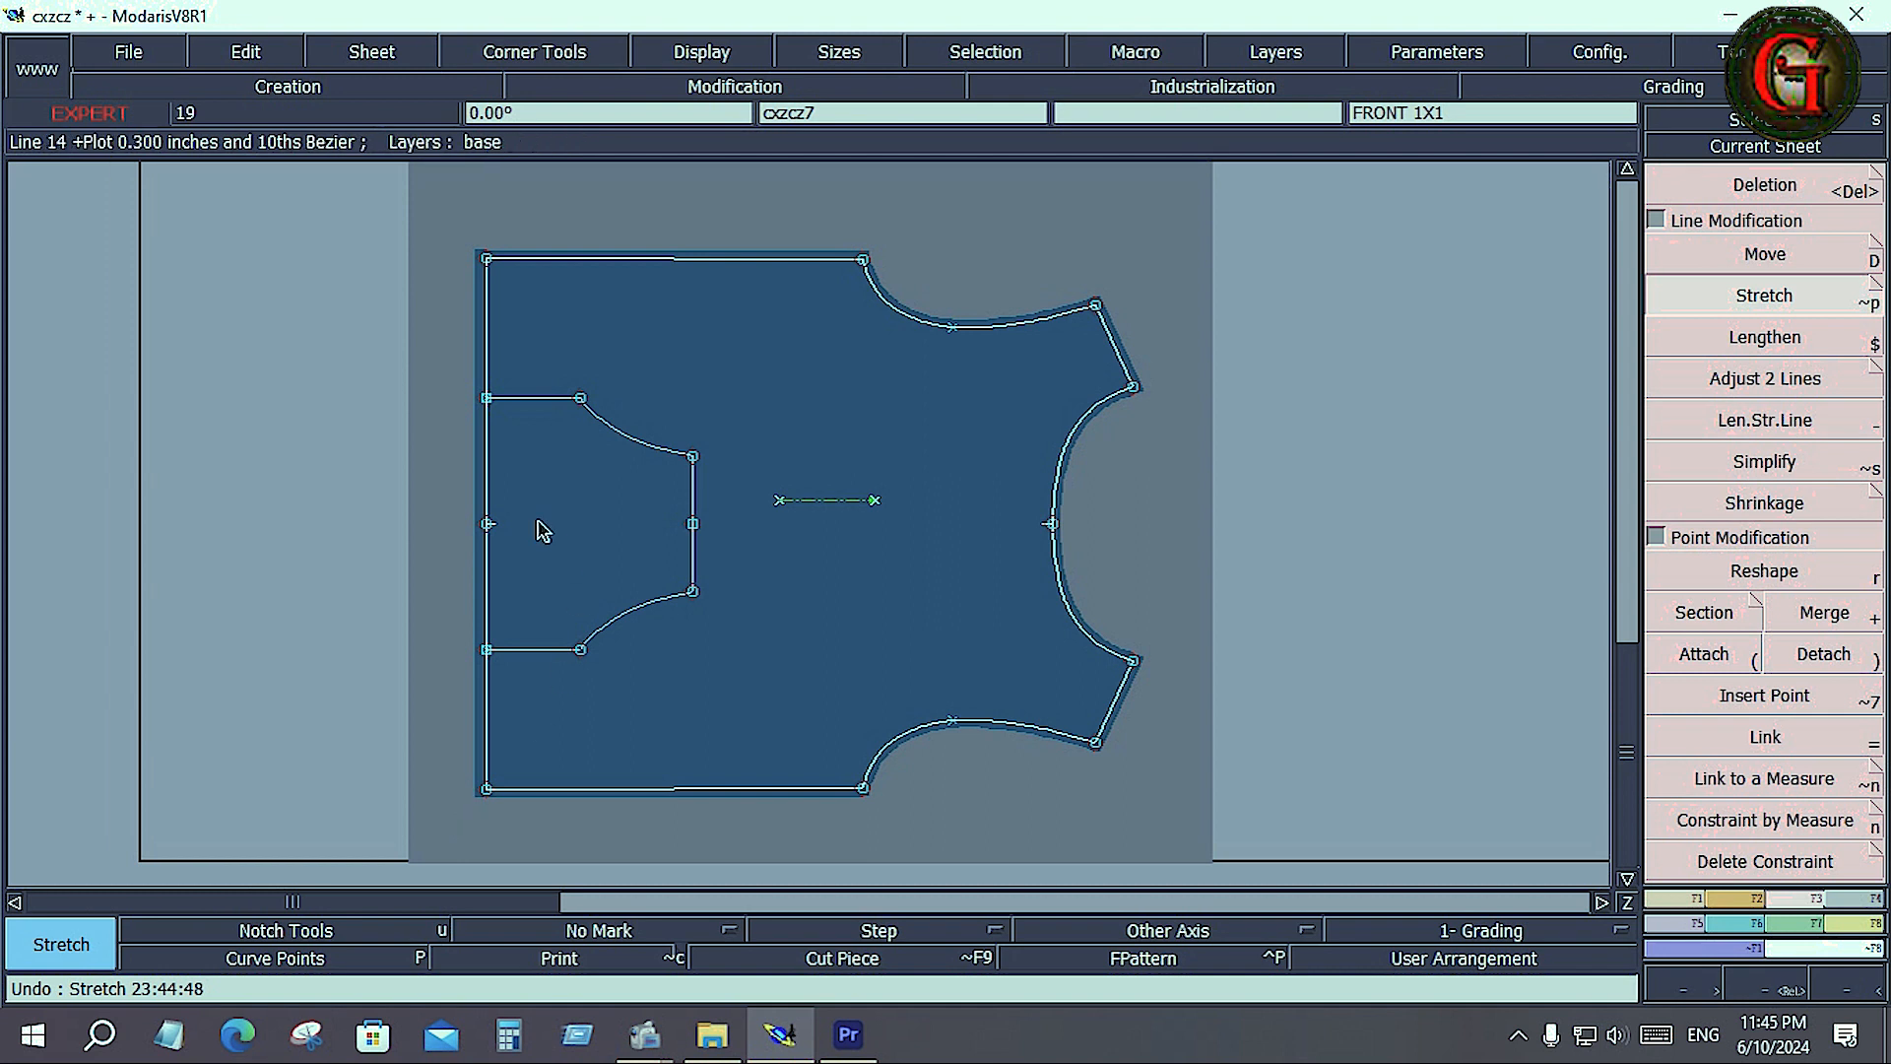
Step: Try reshaping the front's upper hem corner point slightly inward
left_click(1774, 571)
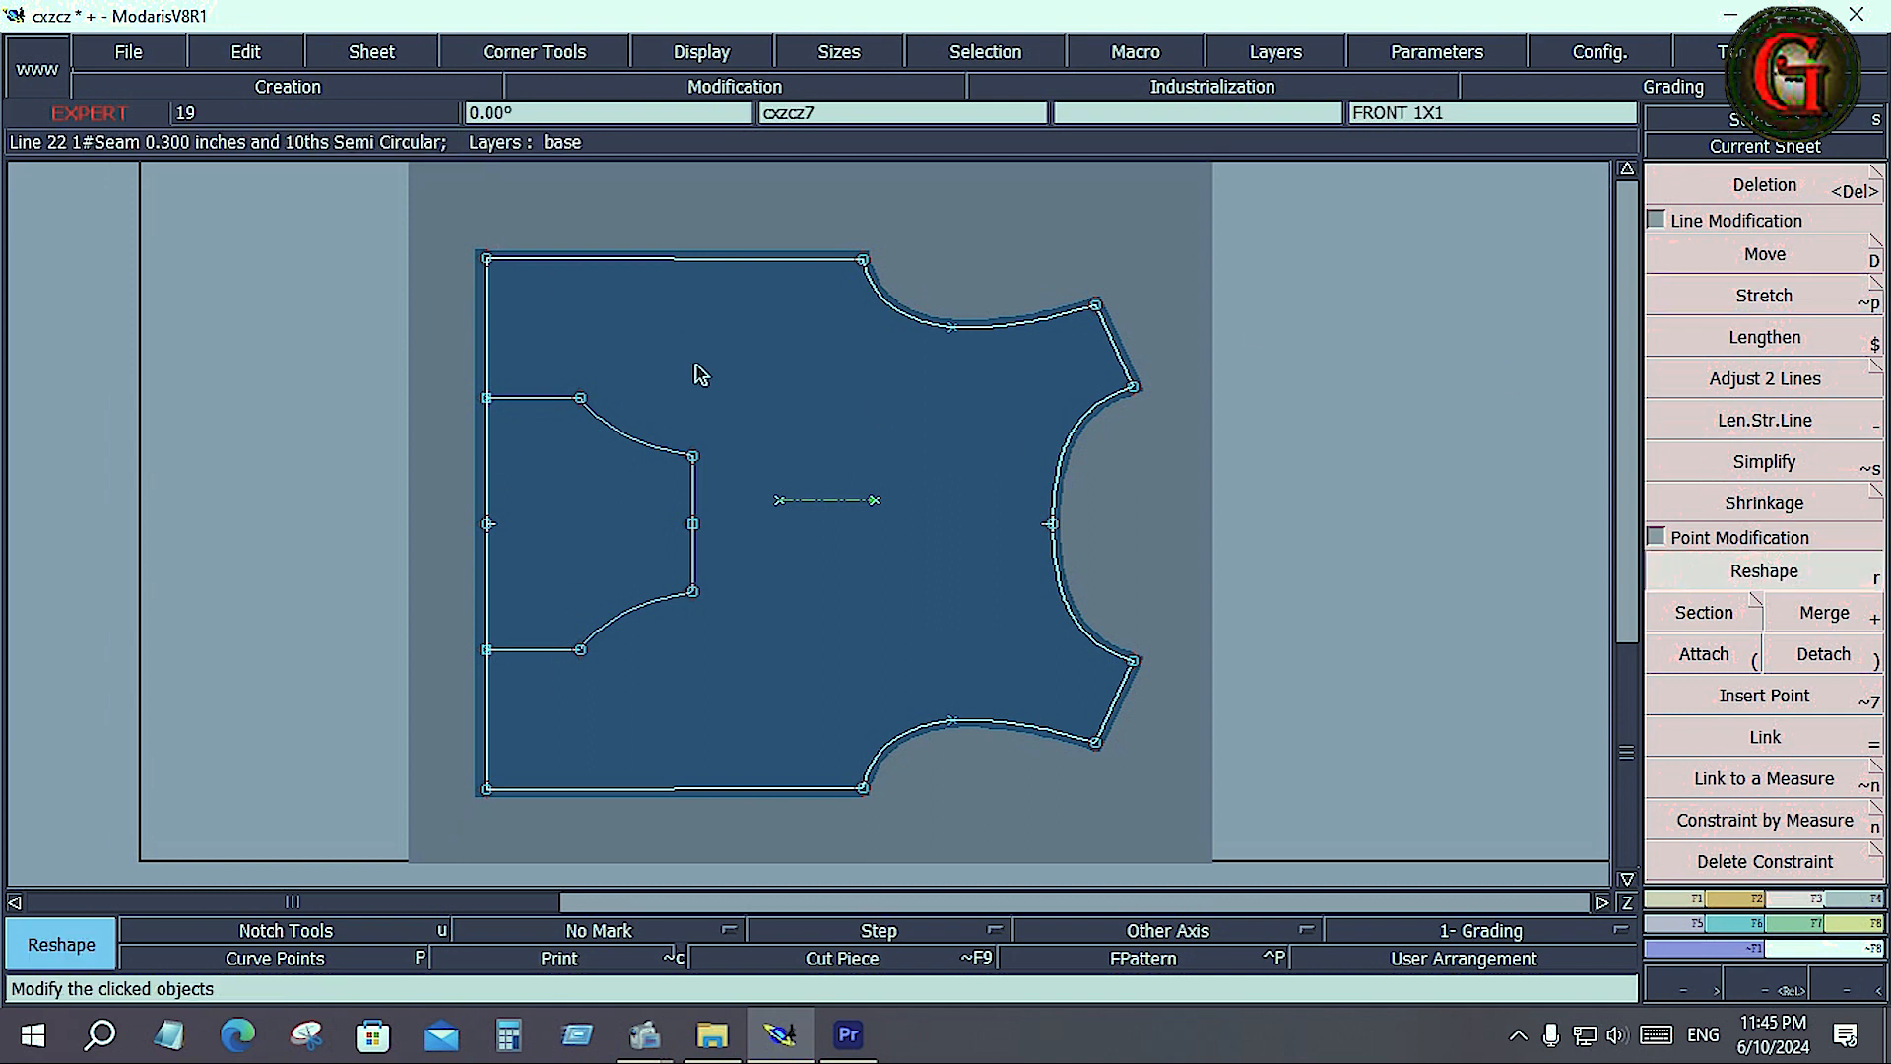
left_click(493, 259)
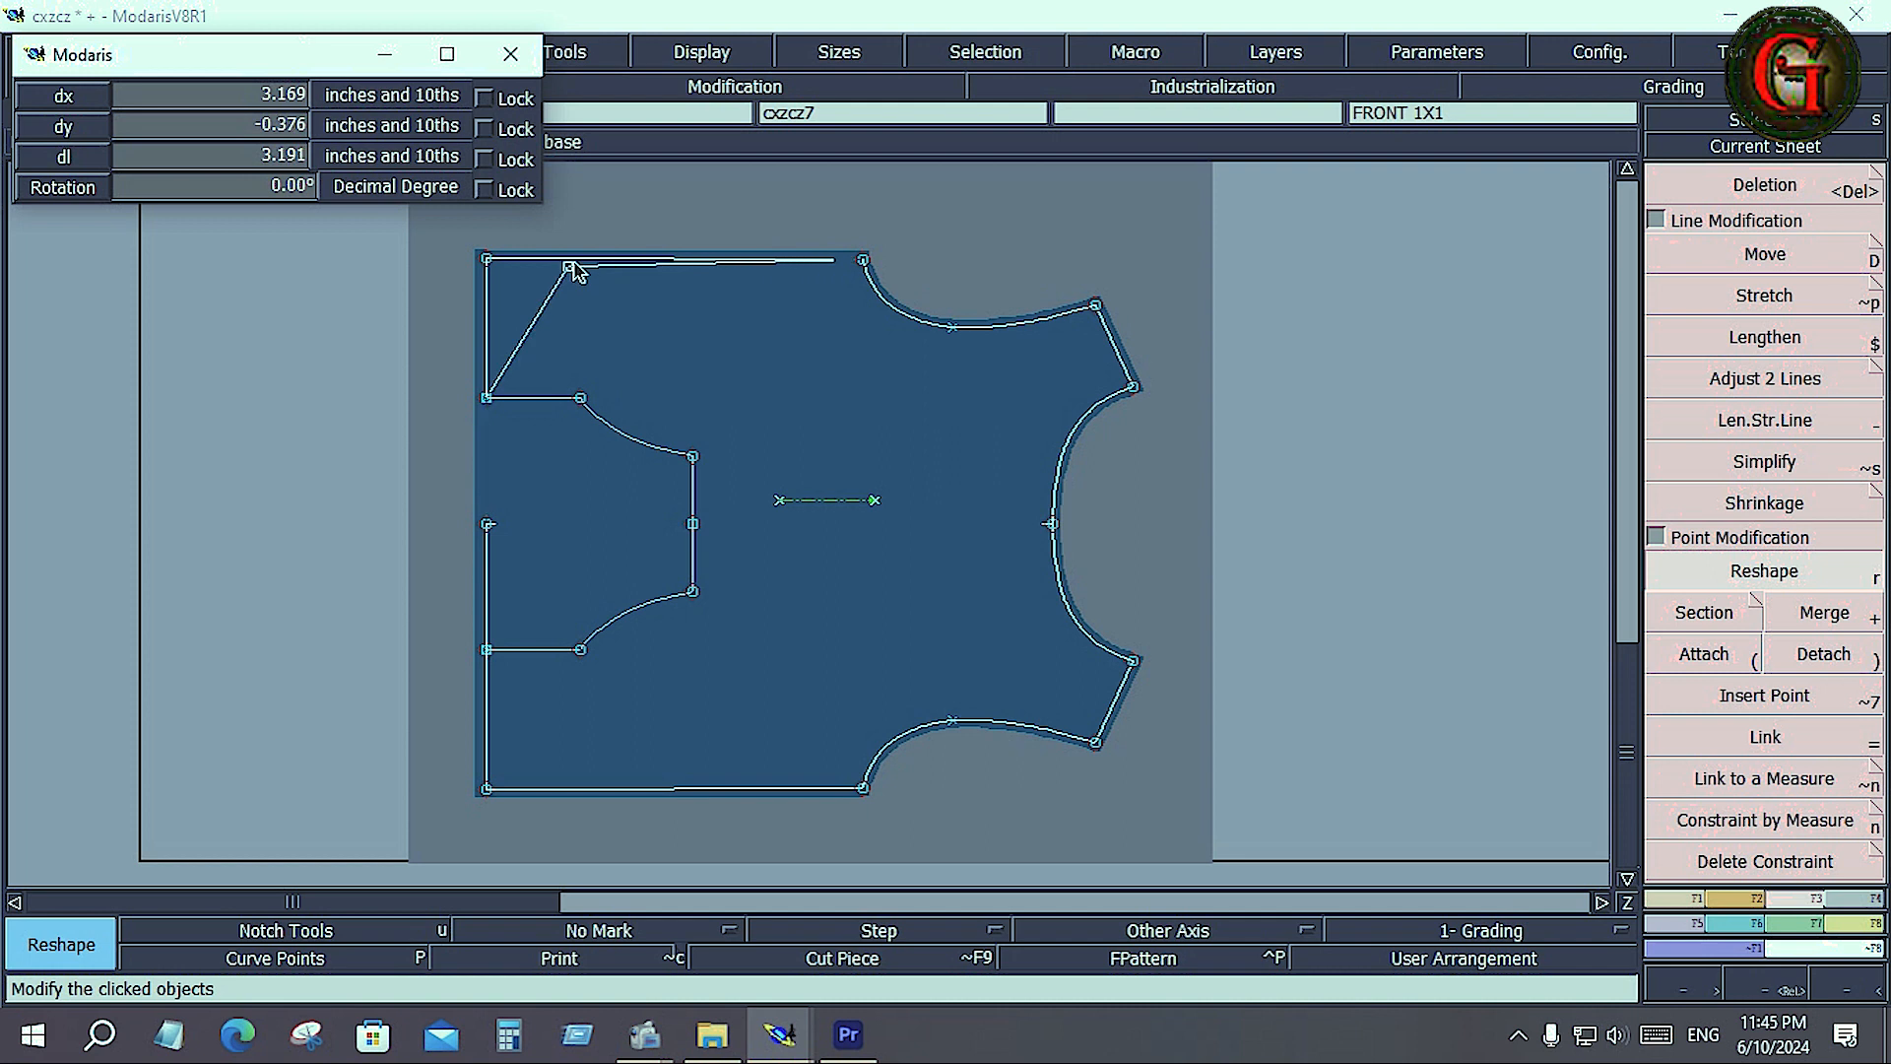
left_click(489, 267)
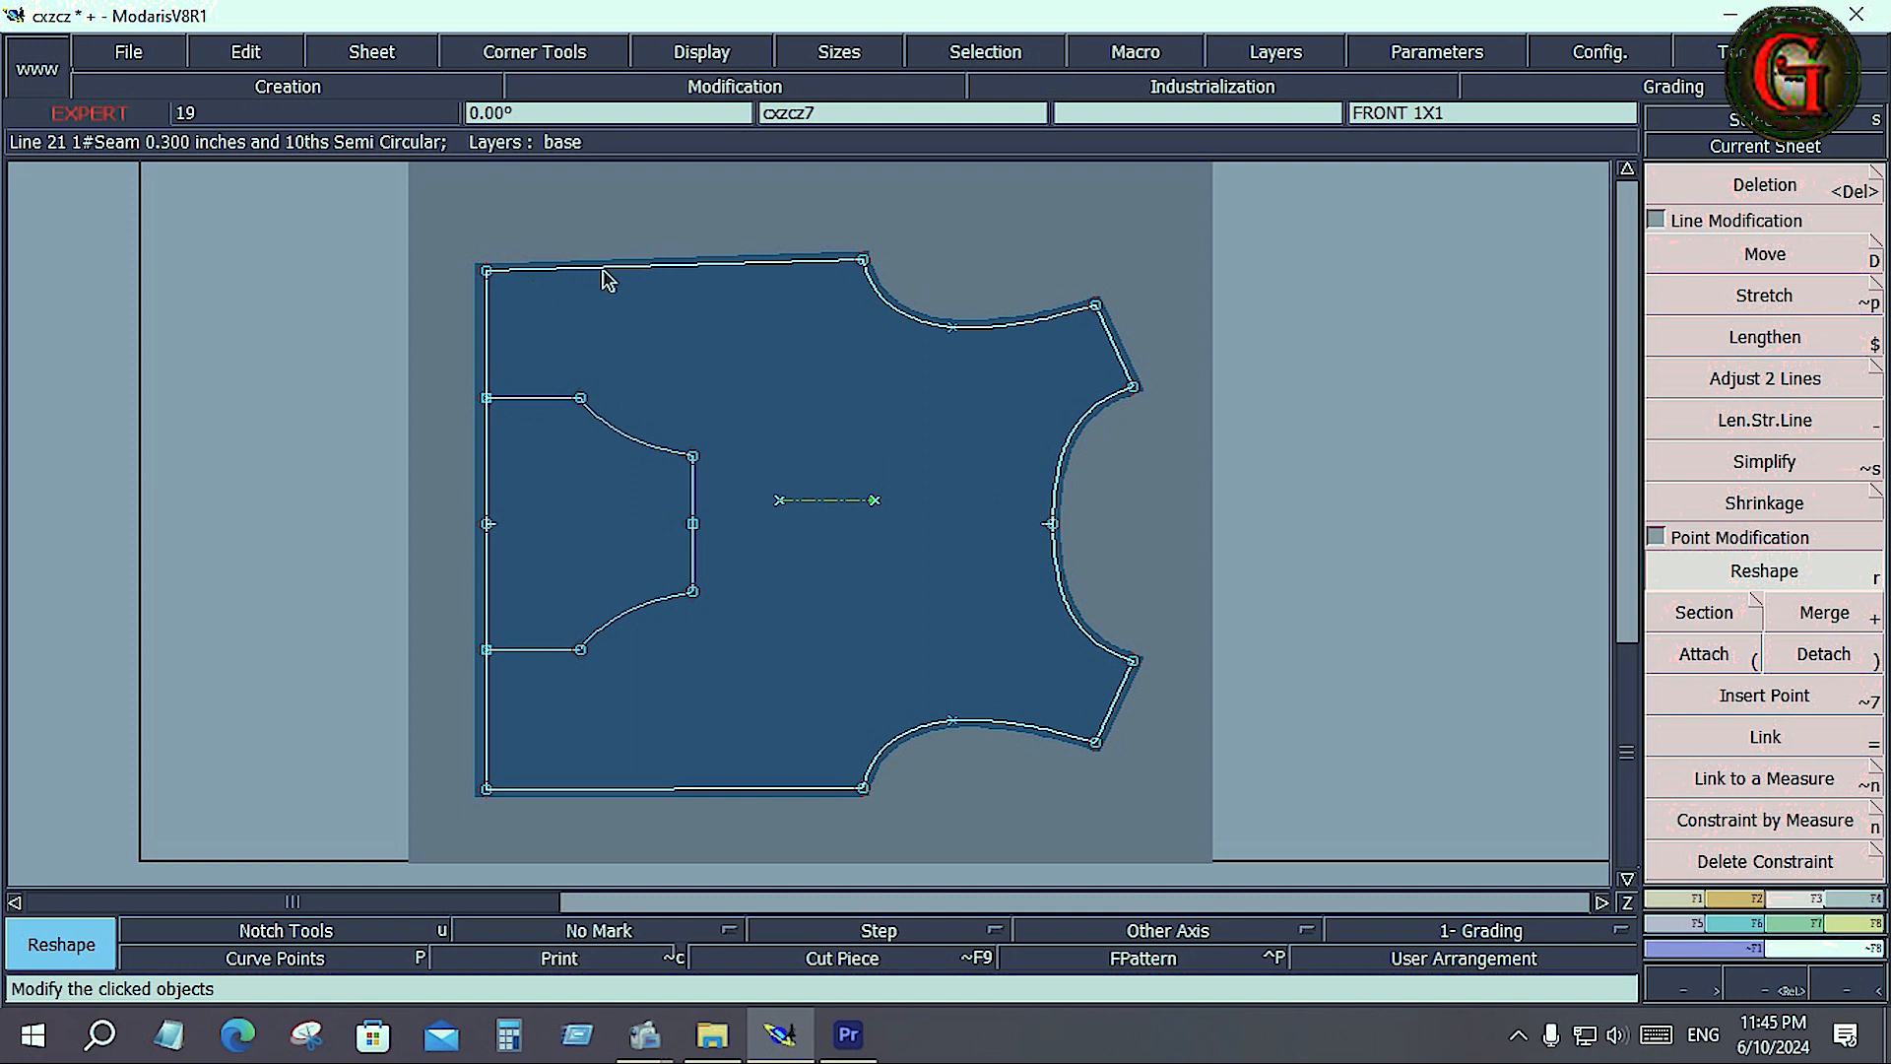
Step: Add a Length Measure along the upper side seam from underarm to hem, and undo both it and the corner reshape
left_click(1854, 924)
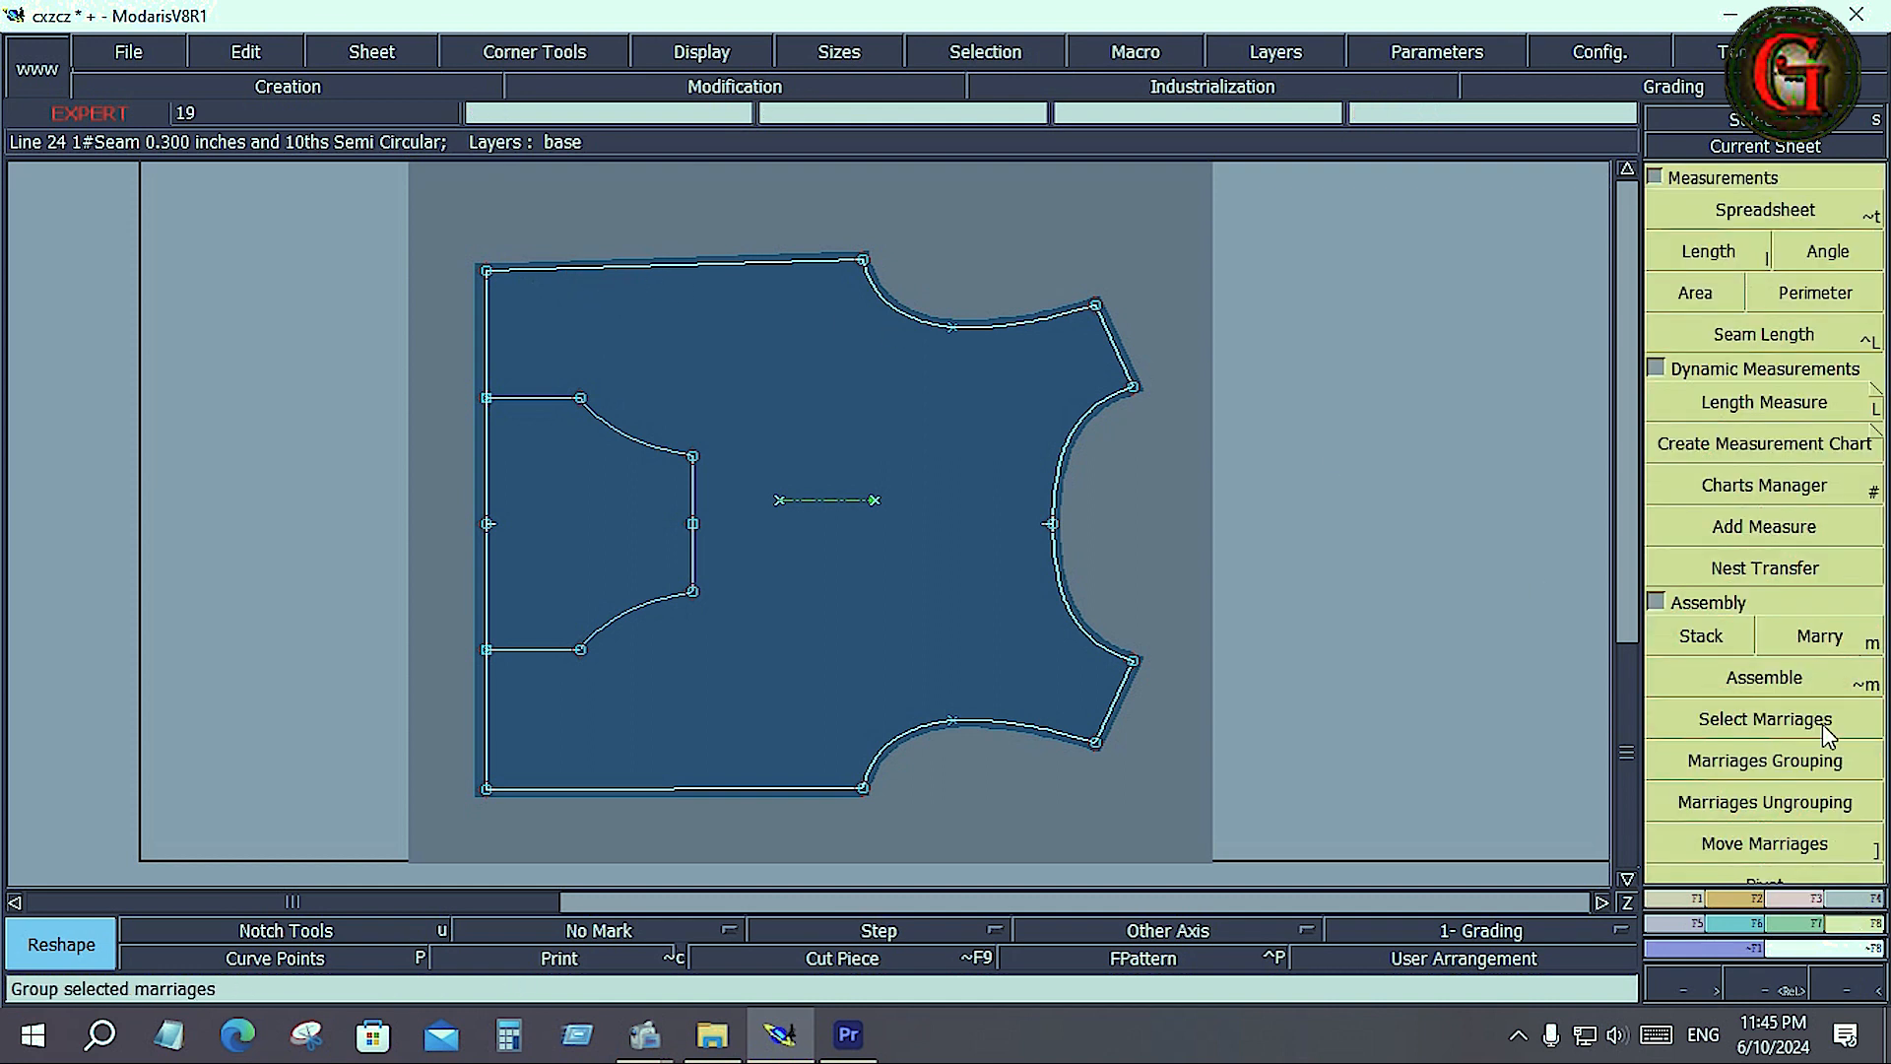
left_click(1850, 405)
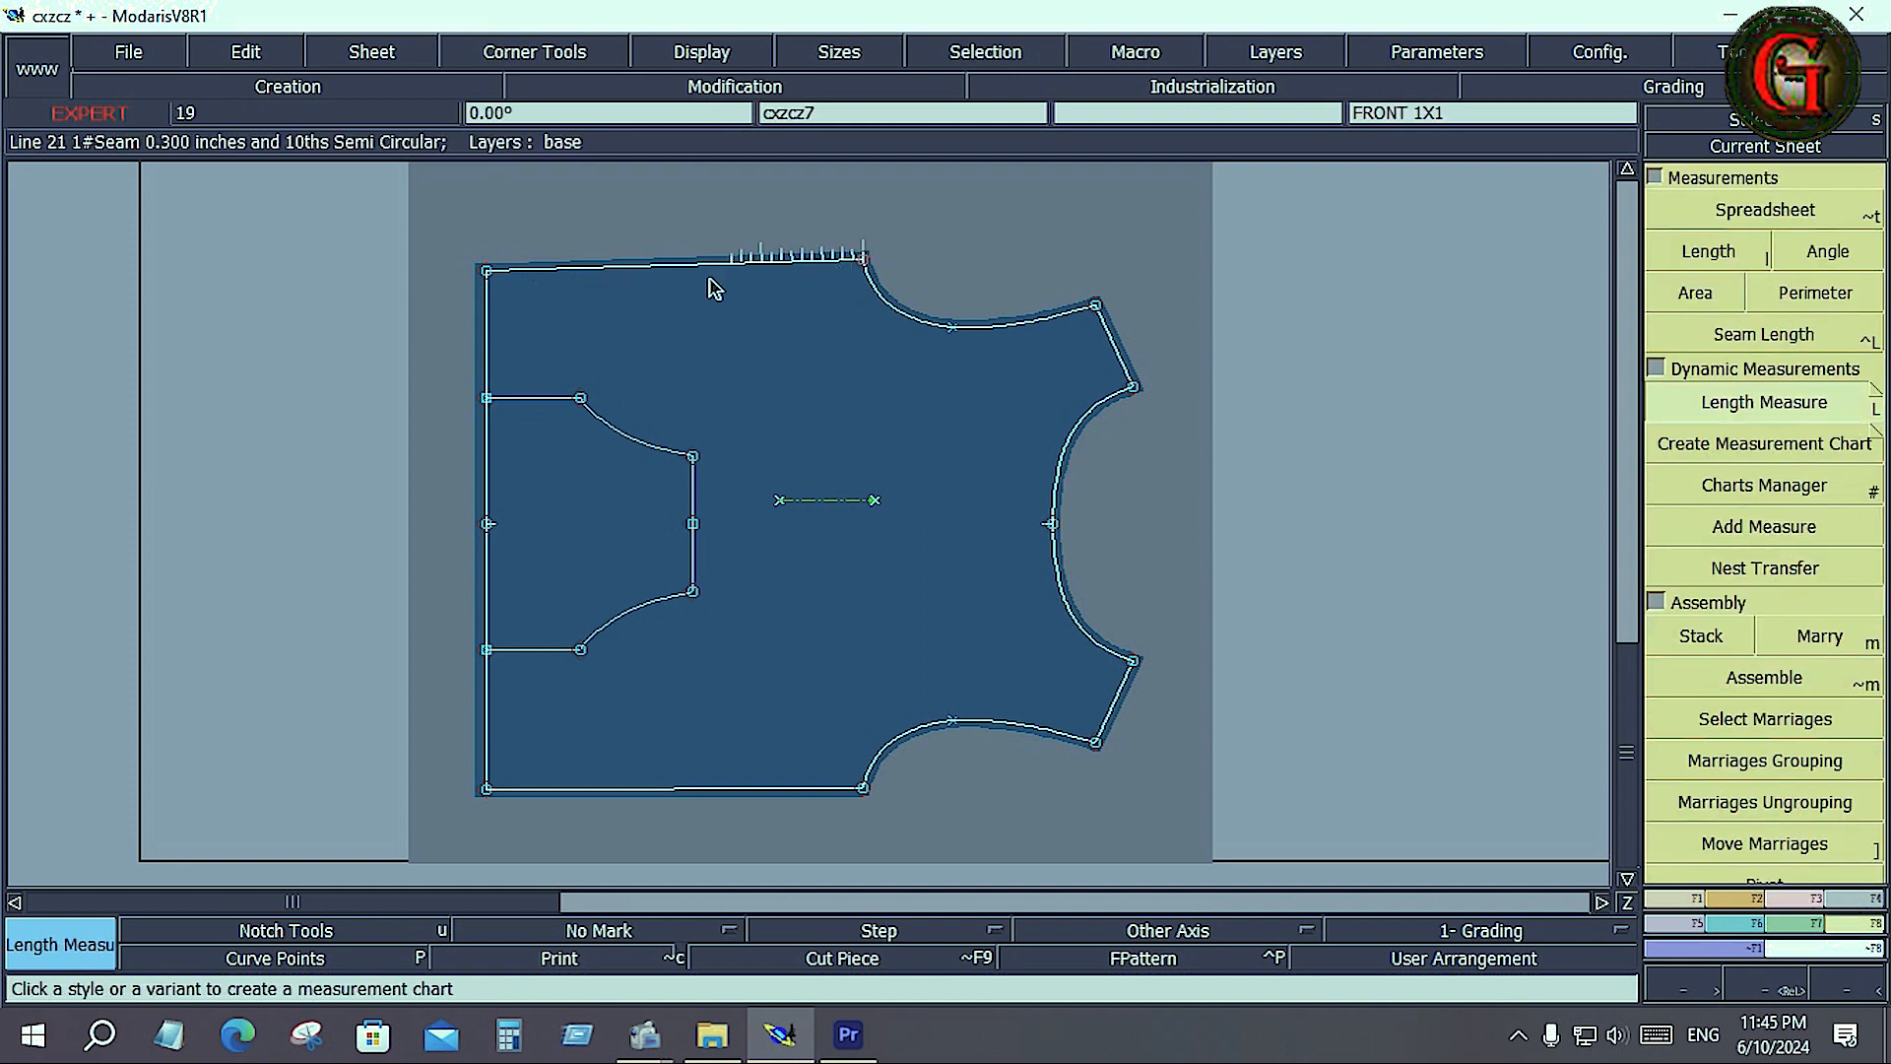
left_click(490, 266)
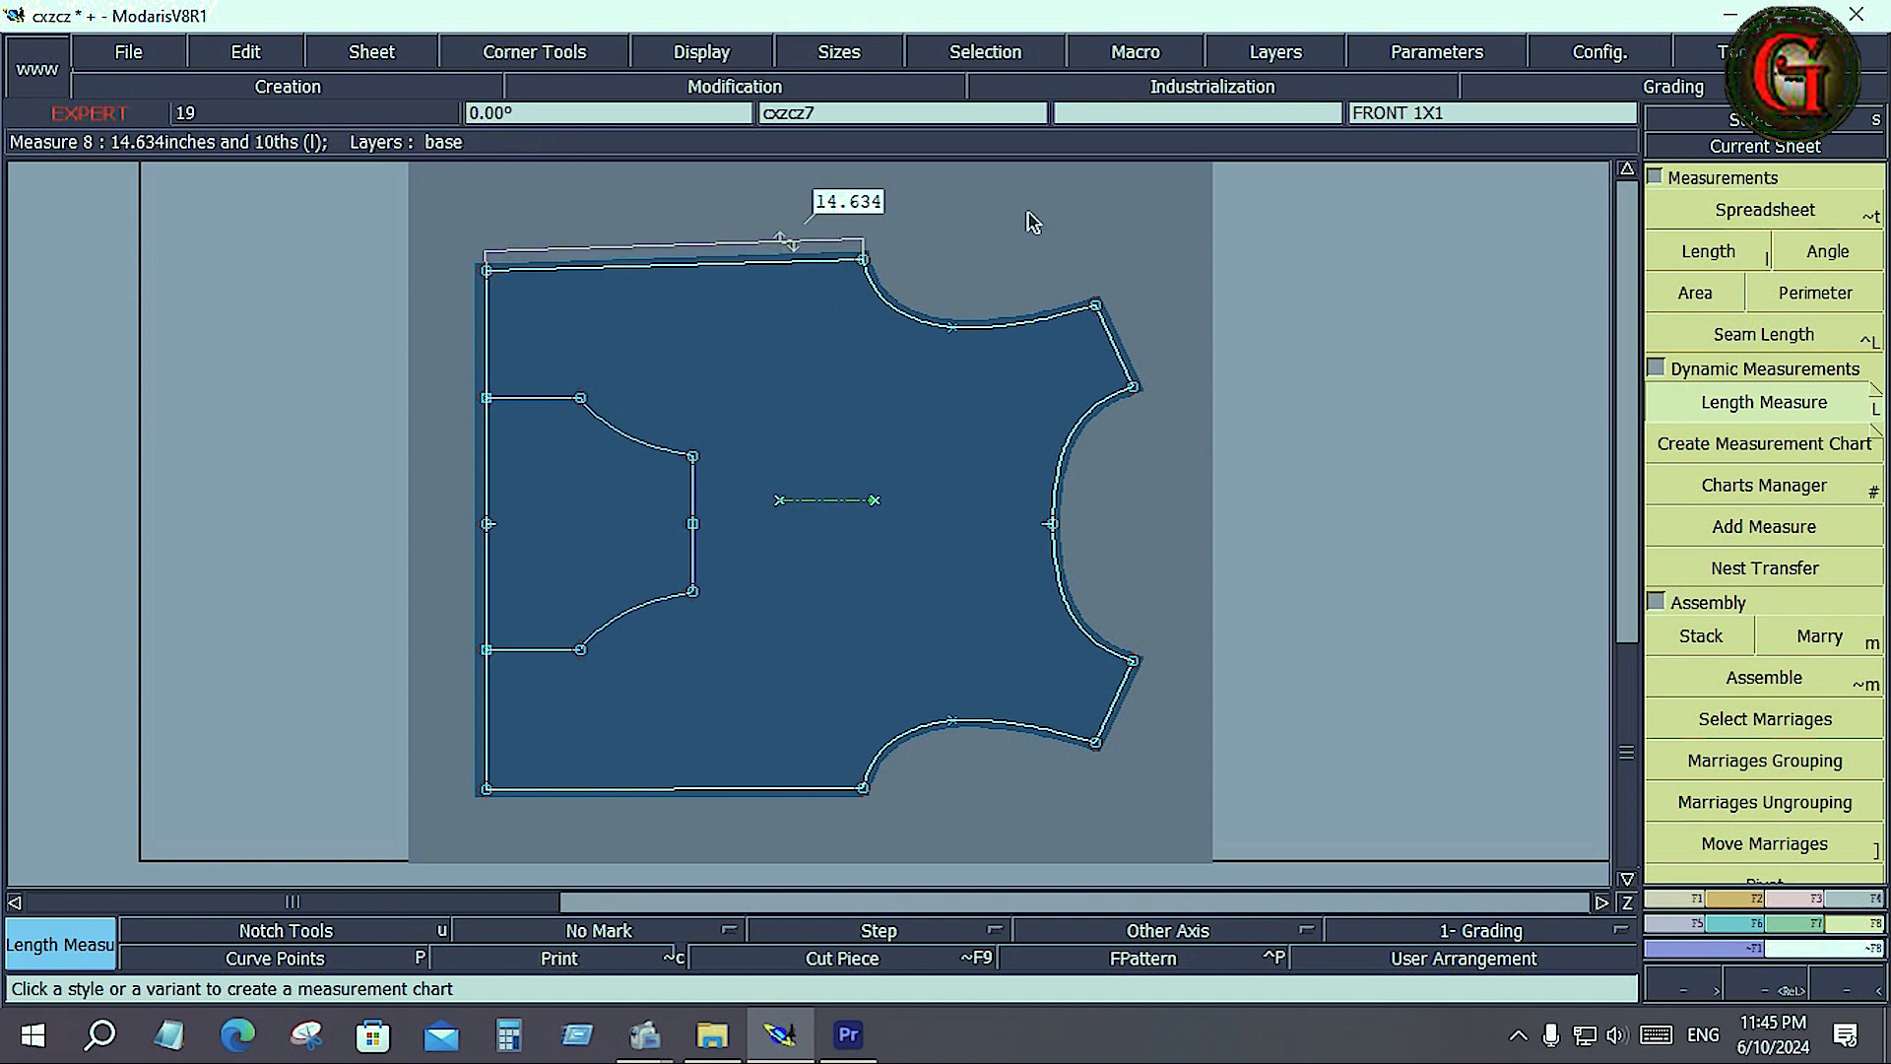
key("ctrl+z")
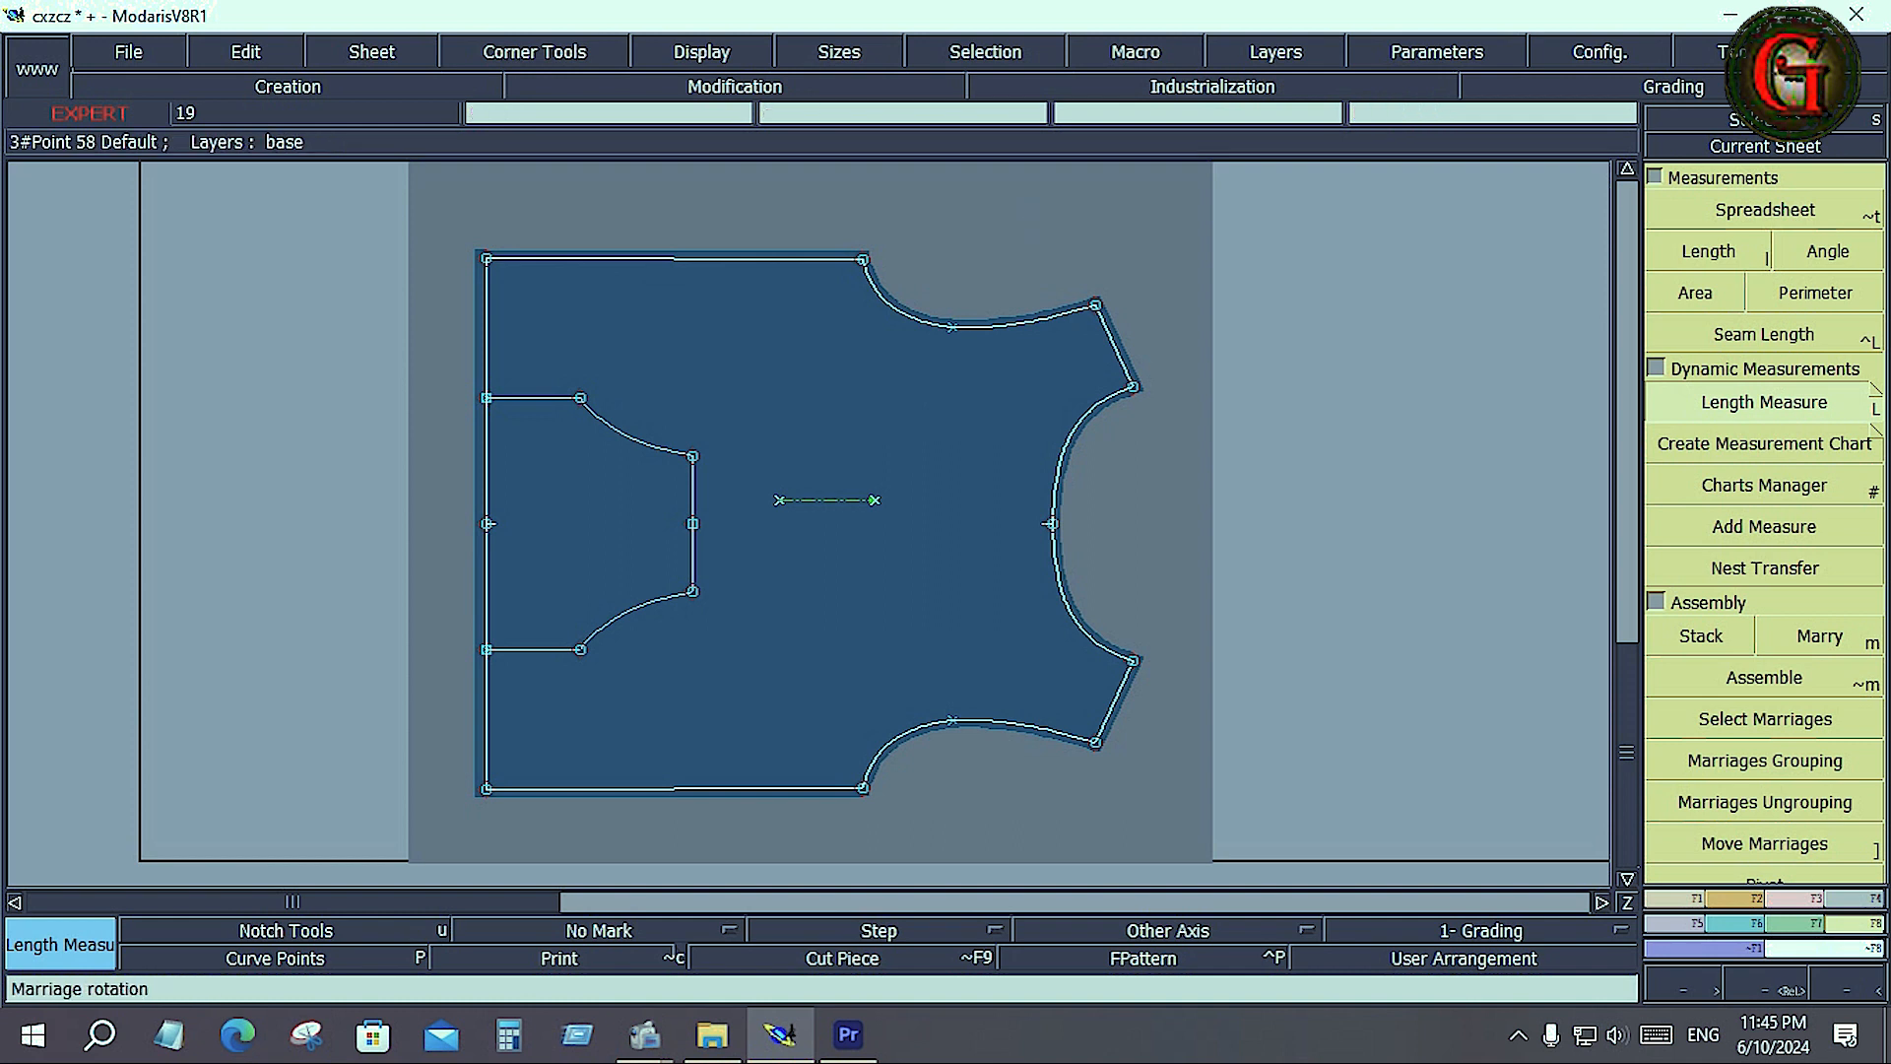
Step: Measure the restored upper side seam from underarm to hem with Length Measure, and delete the measure
left_click(865, 263)
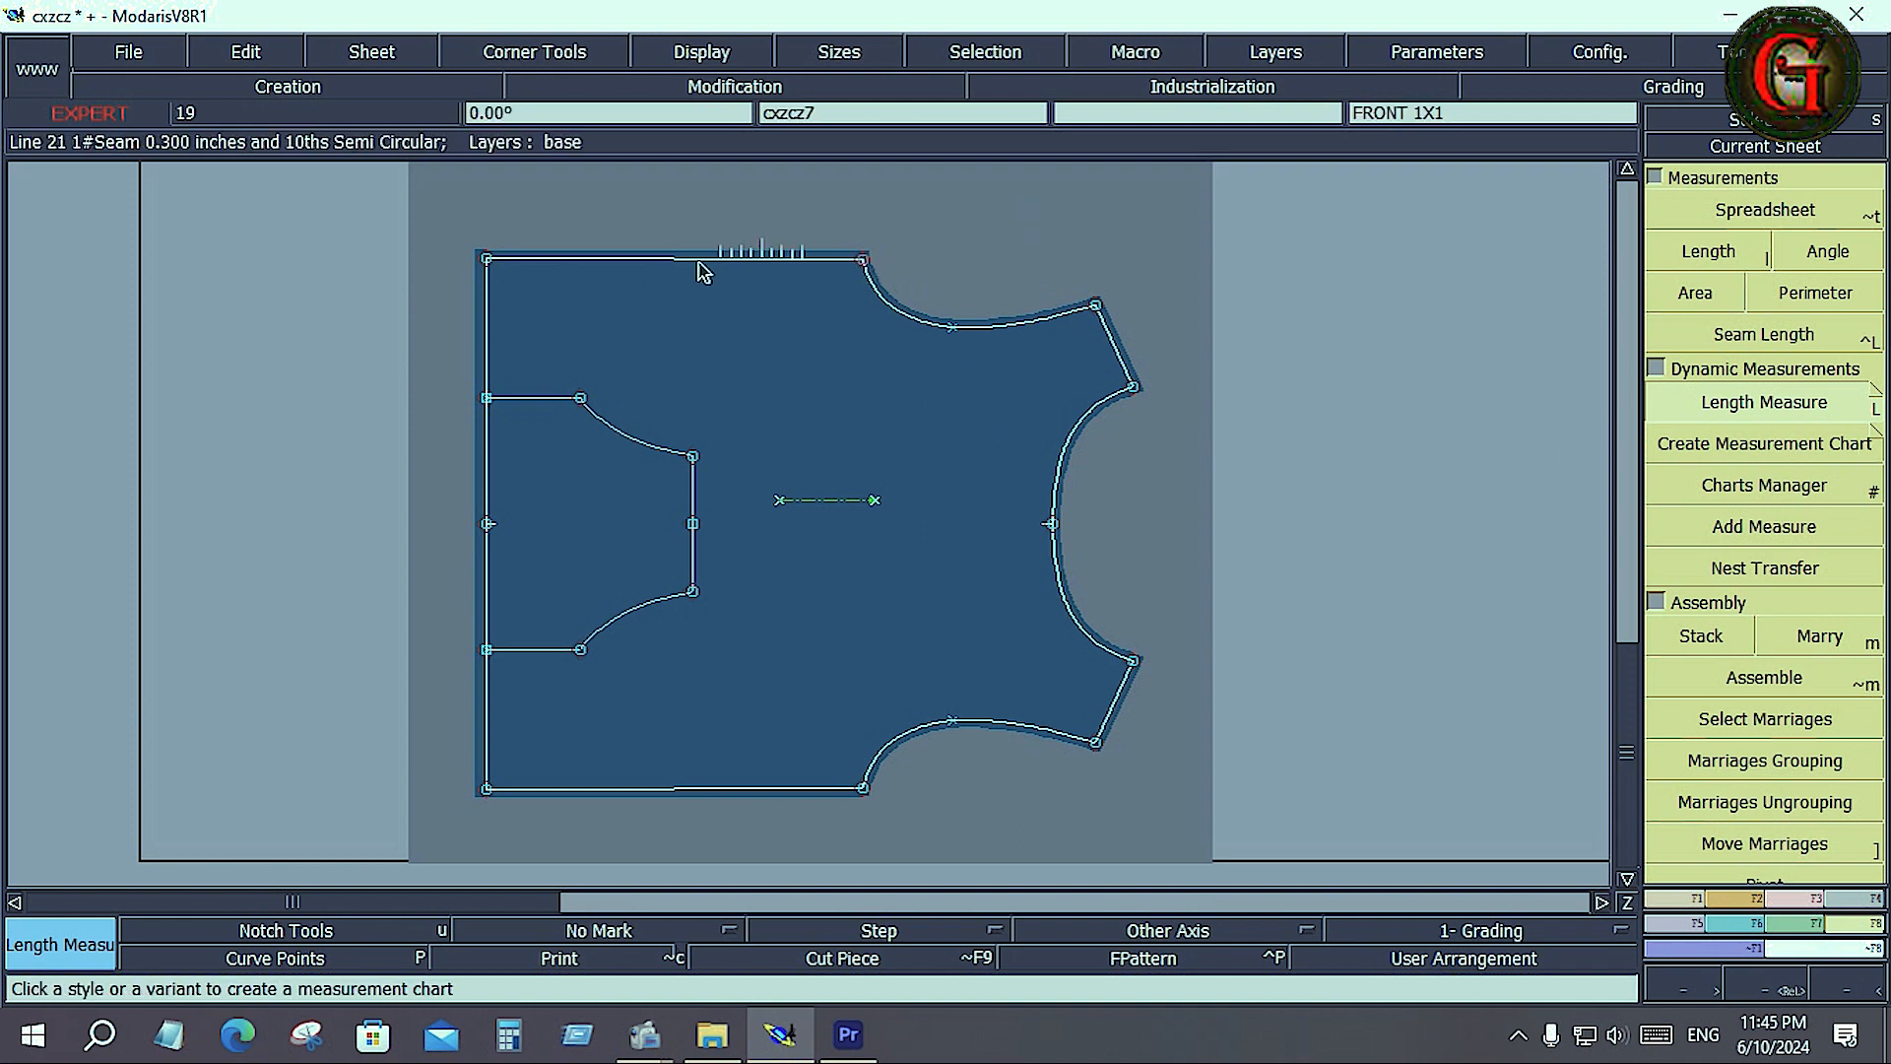
left_click(488, 263)
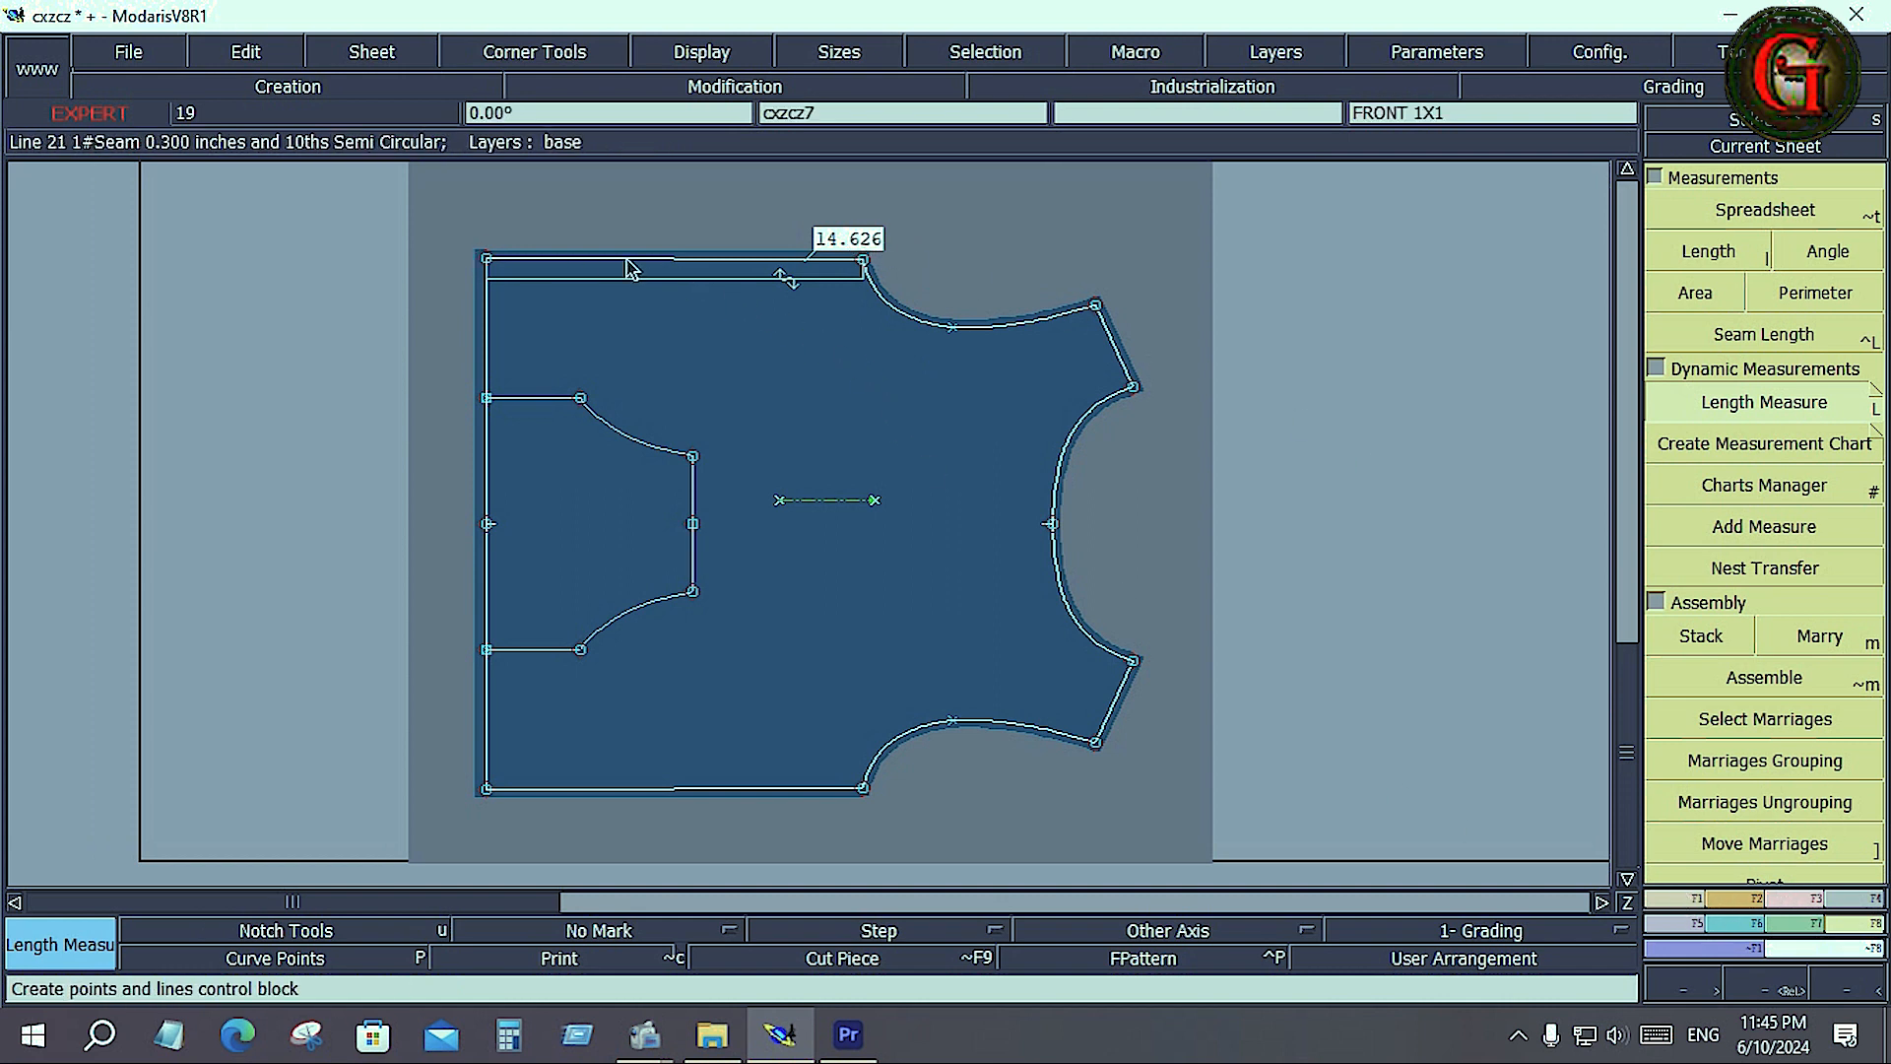
left_click(1676, 895)
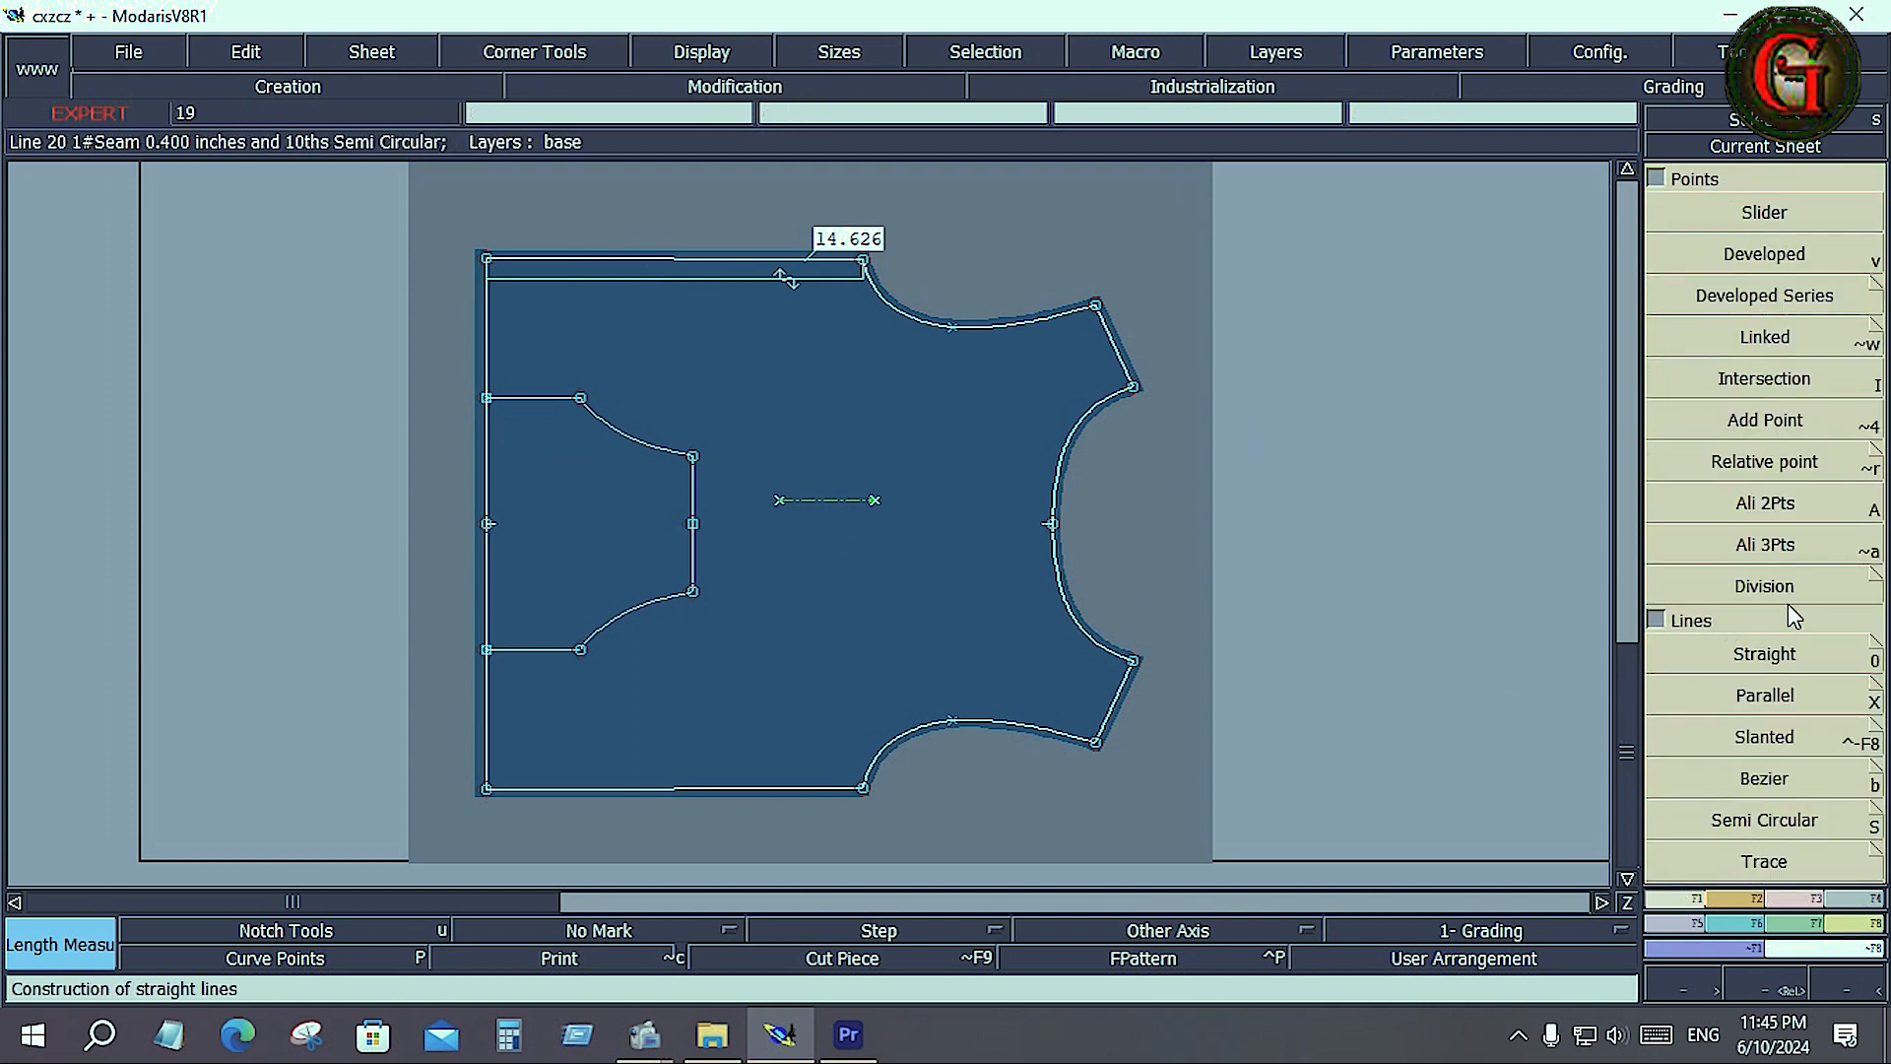
left_click(1817, 899)
key("Delete")
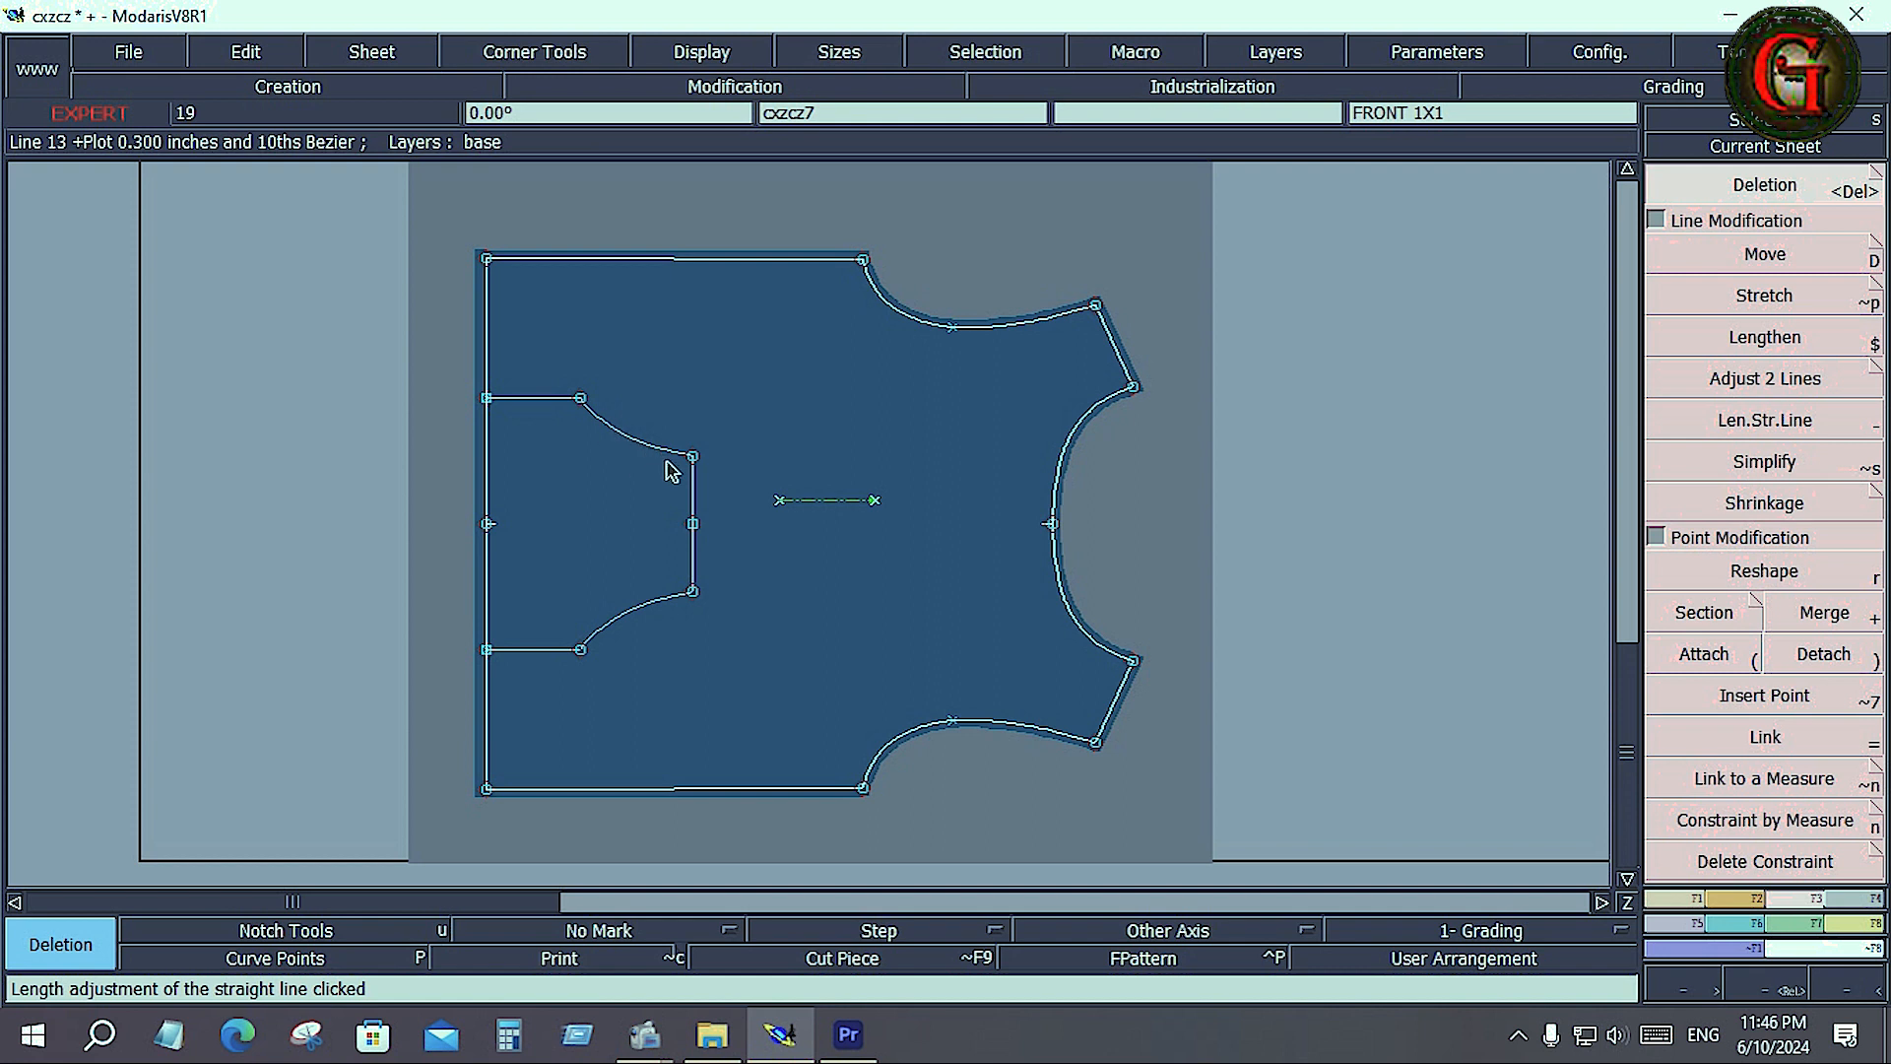
Step: Stretch the pocket's upper curve from its hem-side end, swinging the inner corner outward about 0.8 inches
left_click_drag(667, 439, 744, 626)
left_click(746, 633)
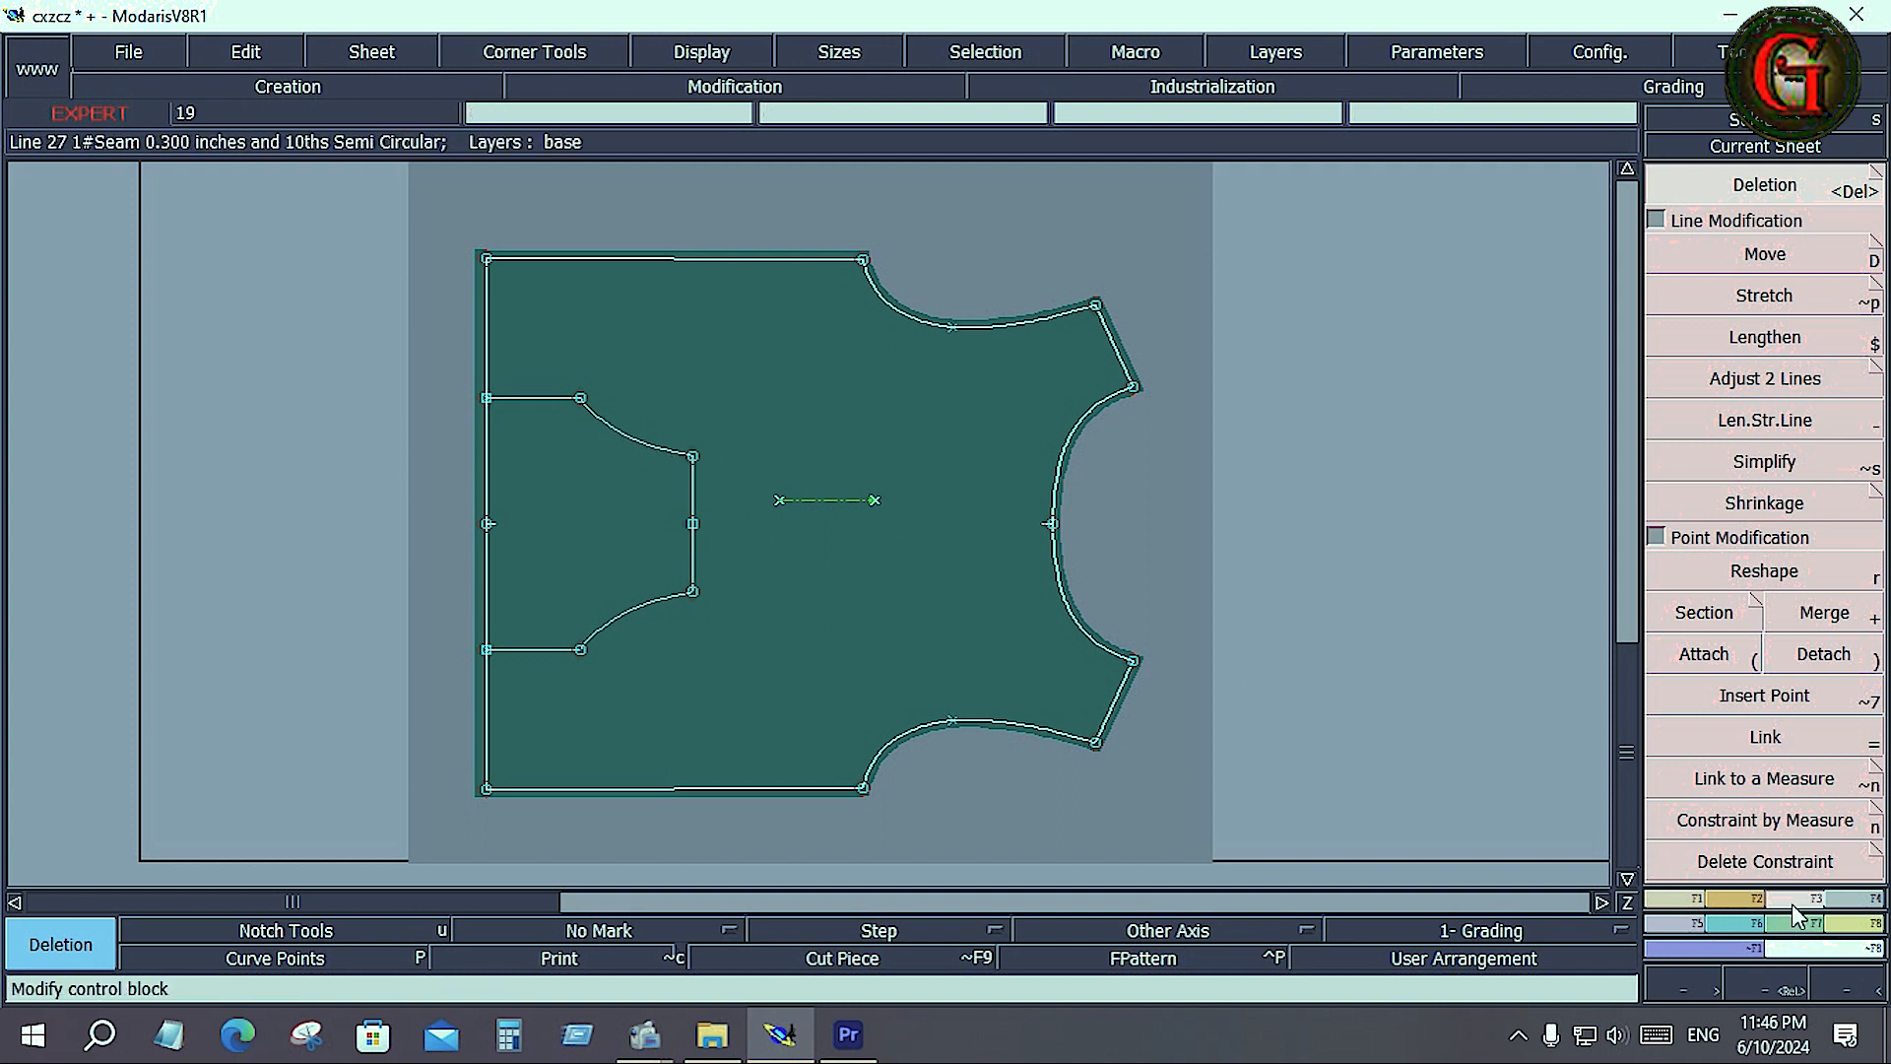
left_click(1760, 299)
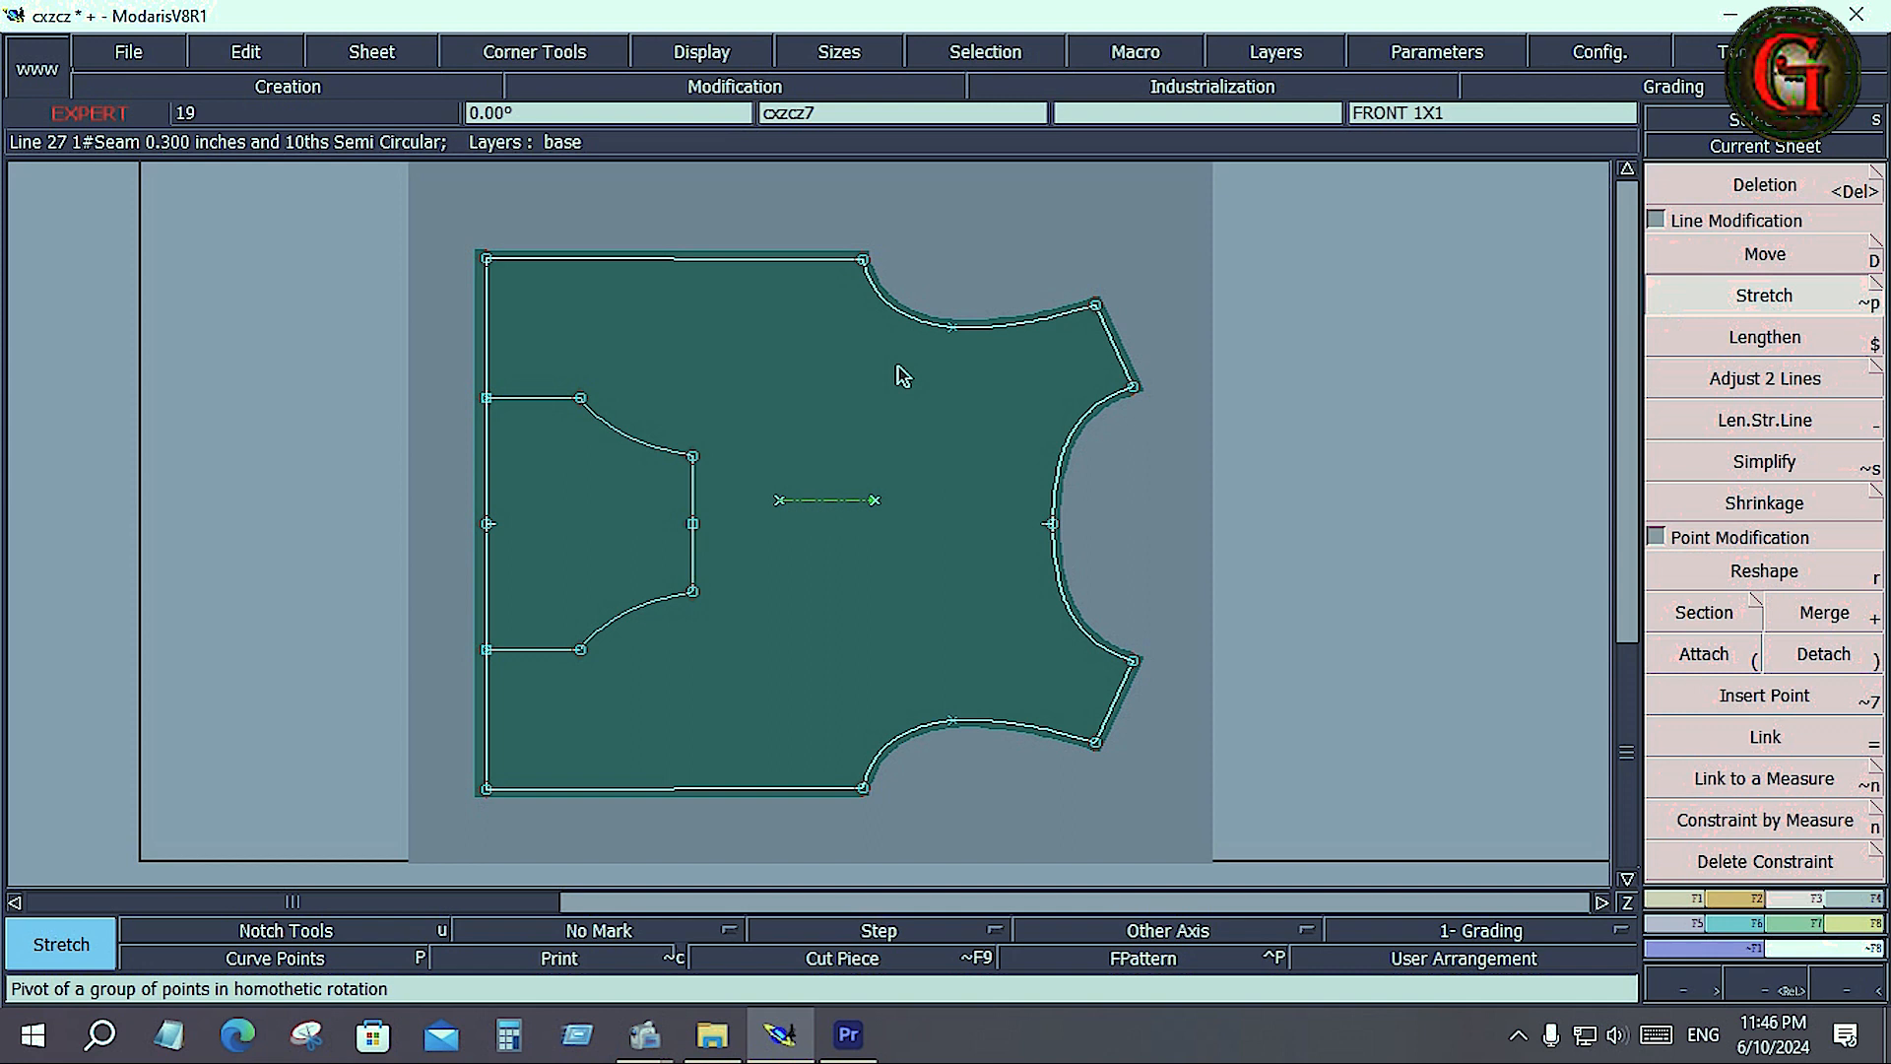
left_click(585, 402)
left_click(697, 456)
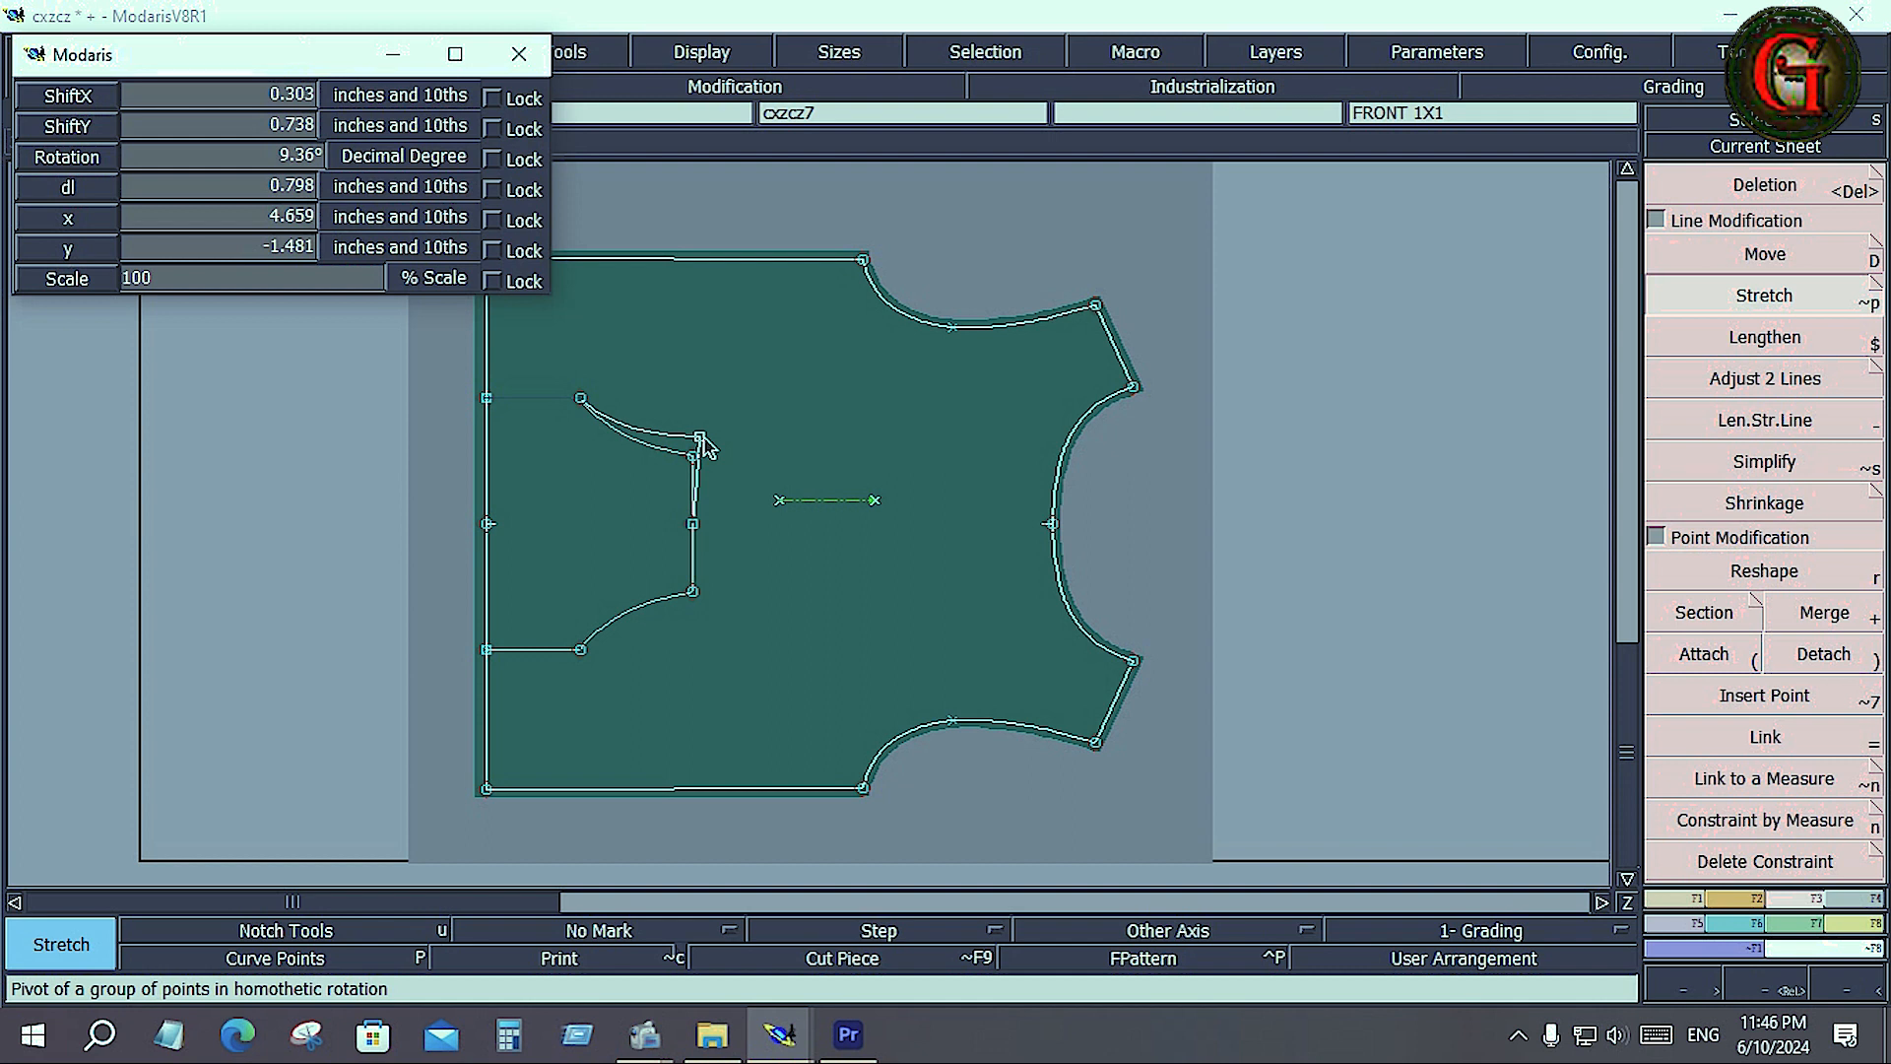
left_click(703, 445)
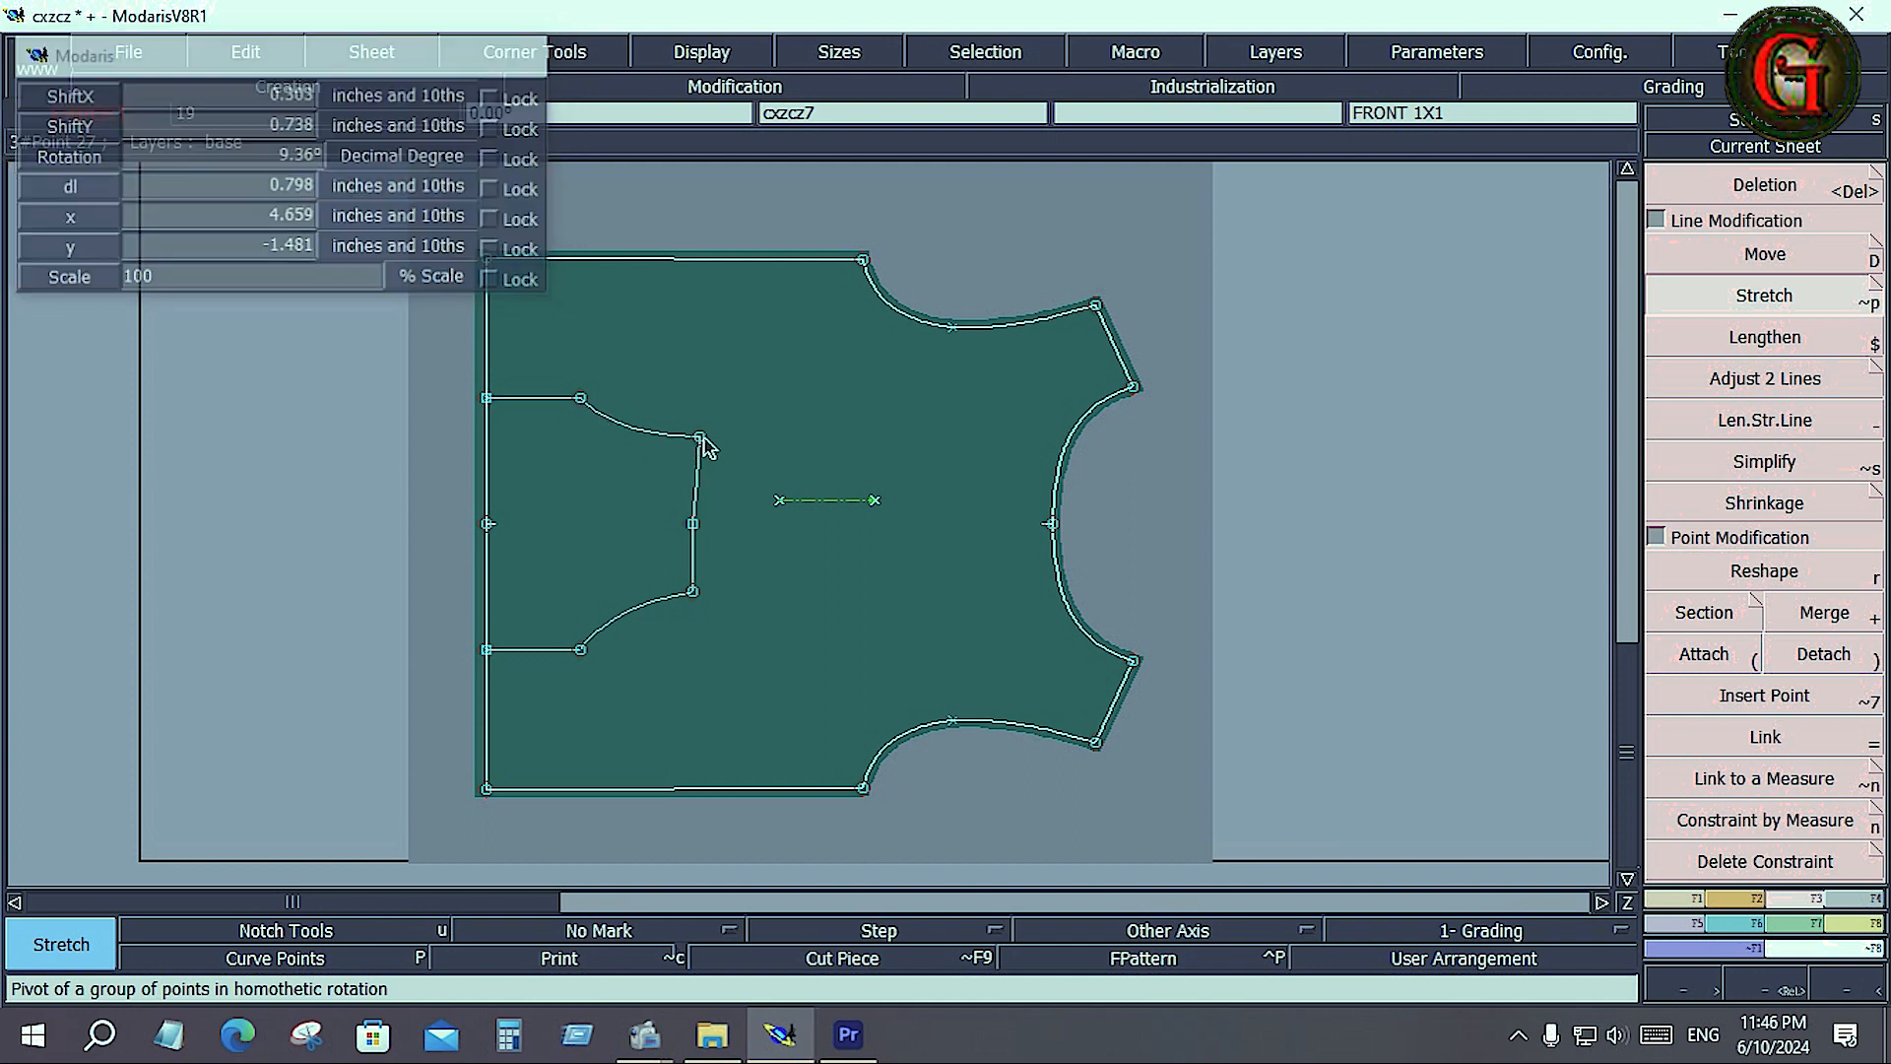
Step: Stretch the pocket's lower curve from its hem-side end, swinging the inner corner outward to mirror the upper one
left_click(582, 651)
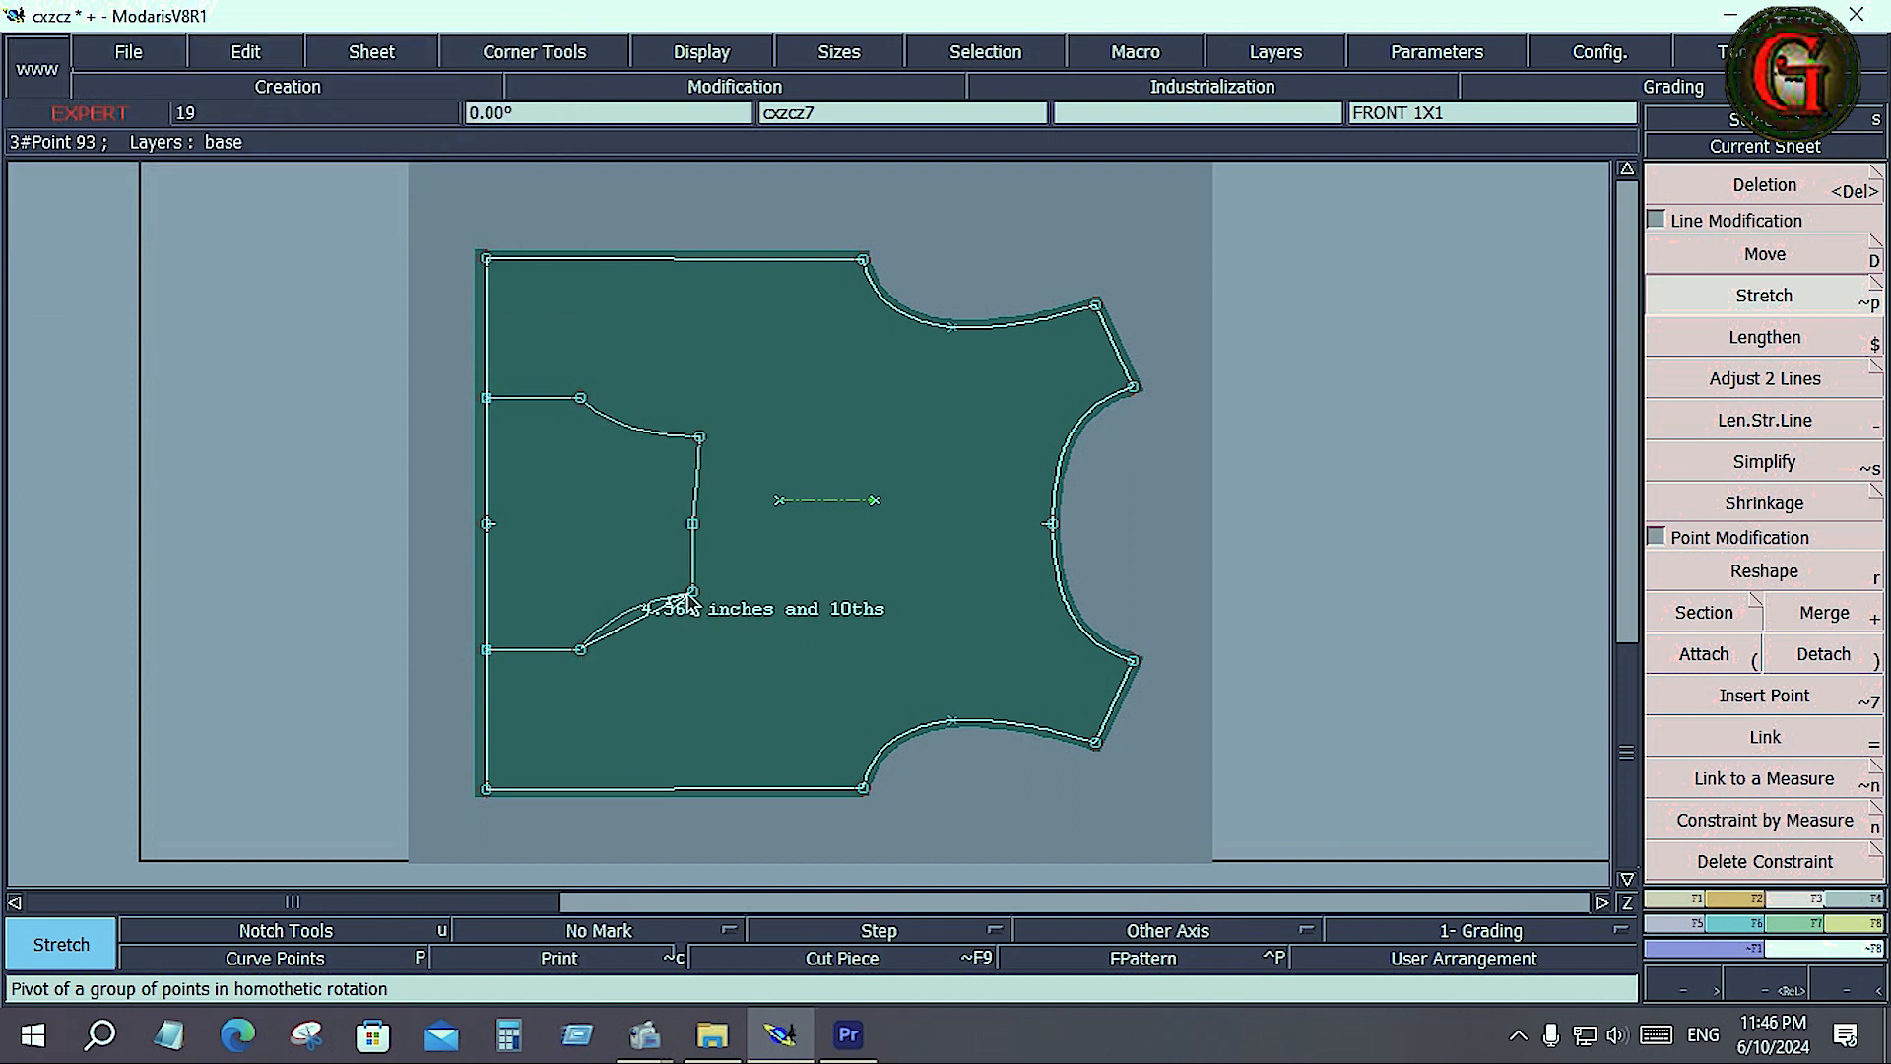
left_click(693, 594)
left_click(696, 611)
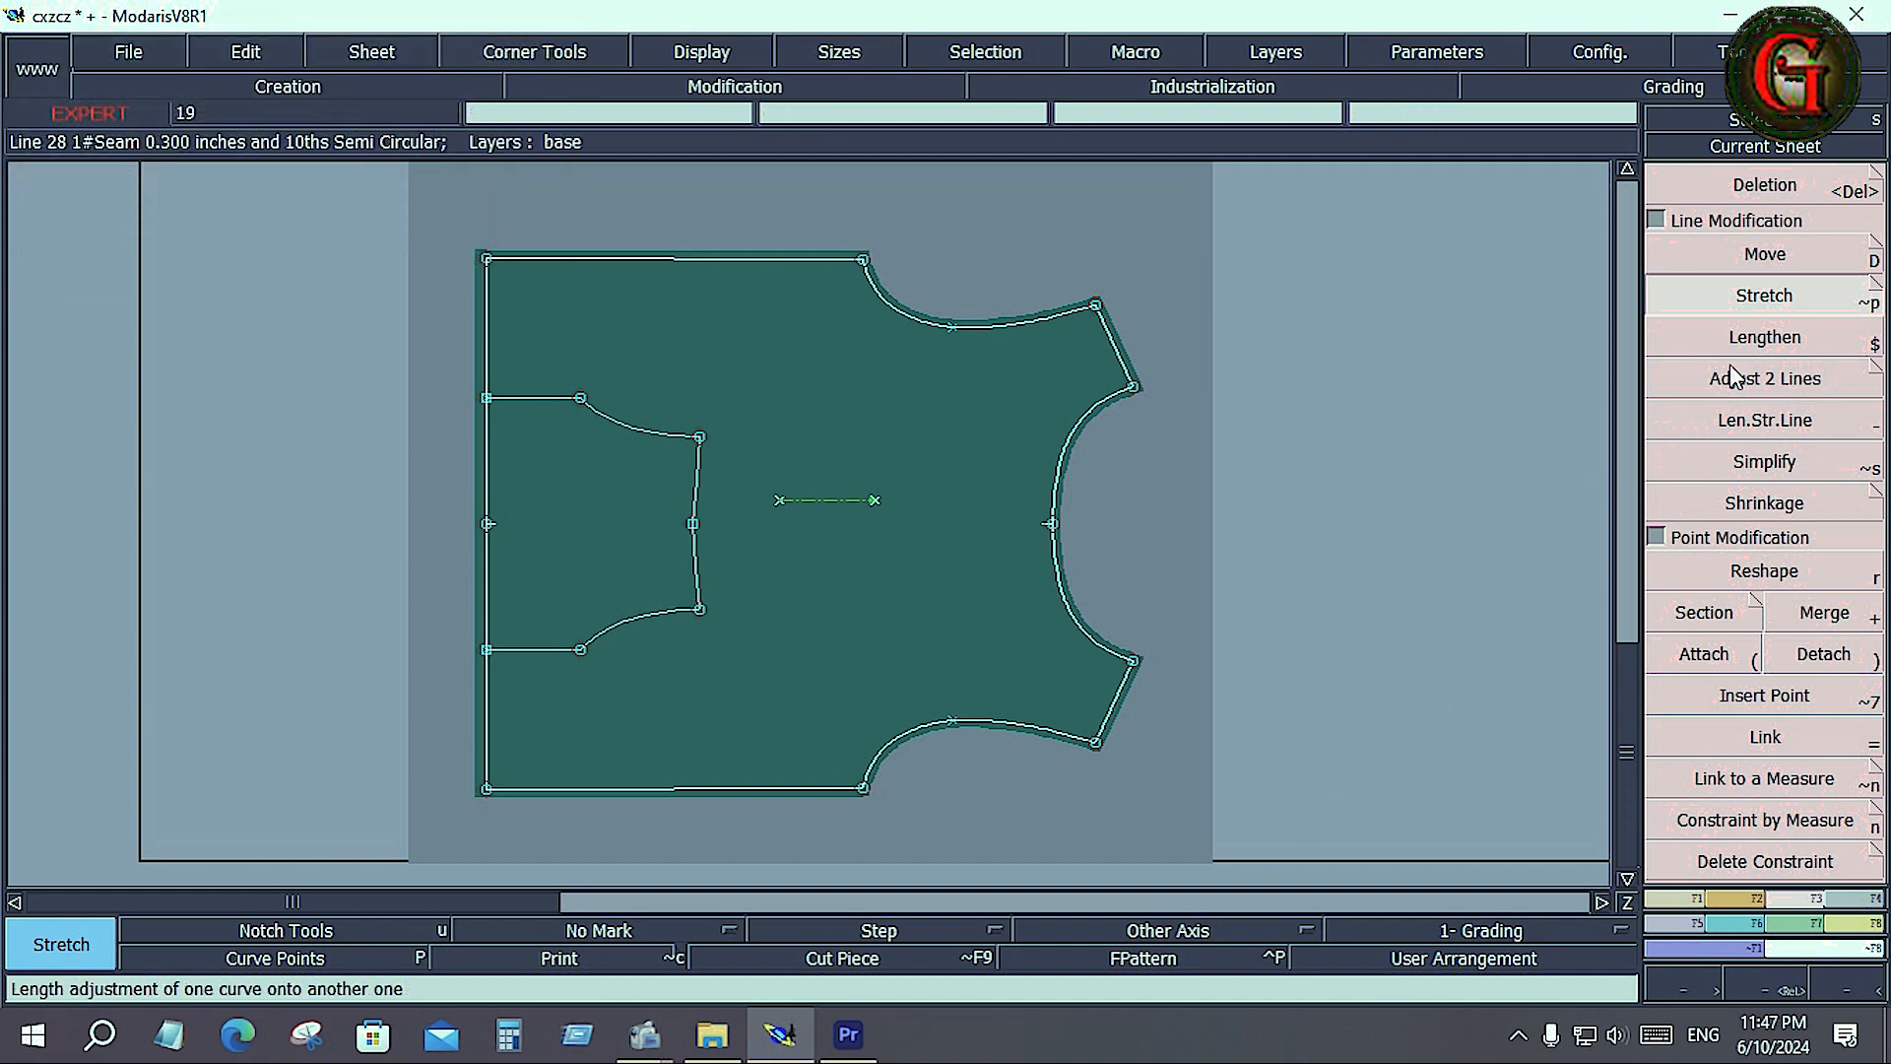
Step: Try moving all hem and pocket points together away from the neckline to lengthen the front, and undo the move
left_click(1792, 299)
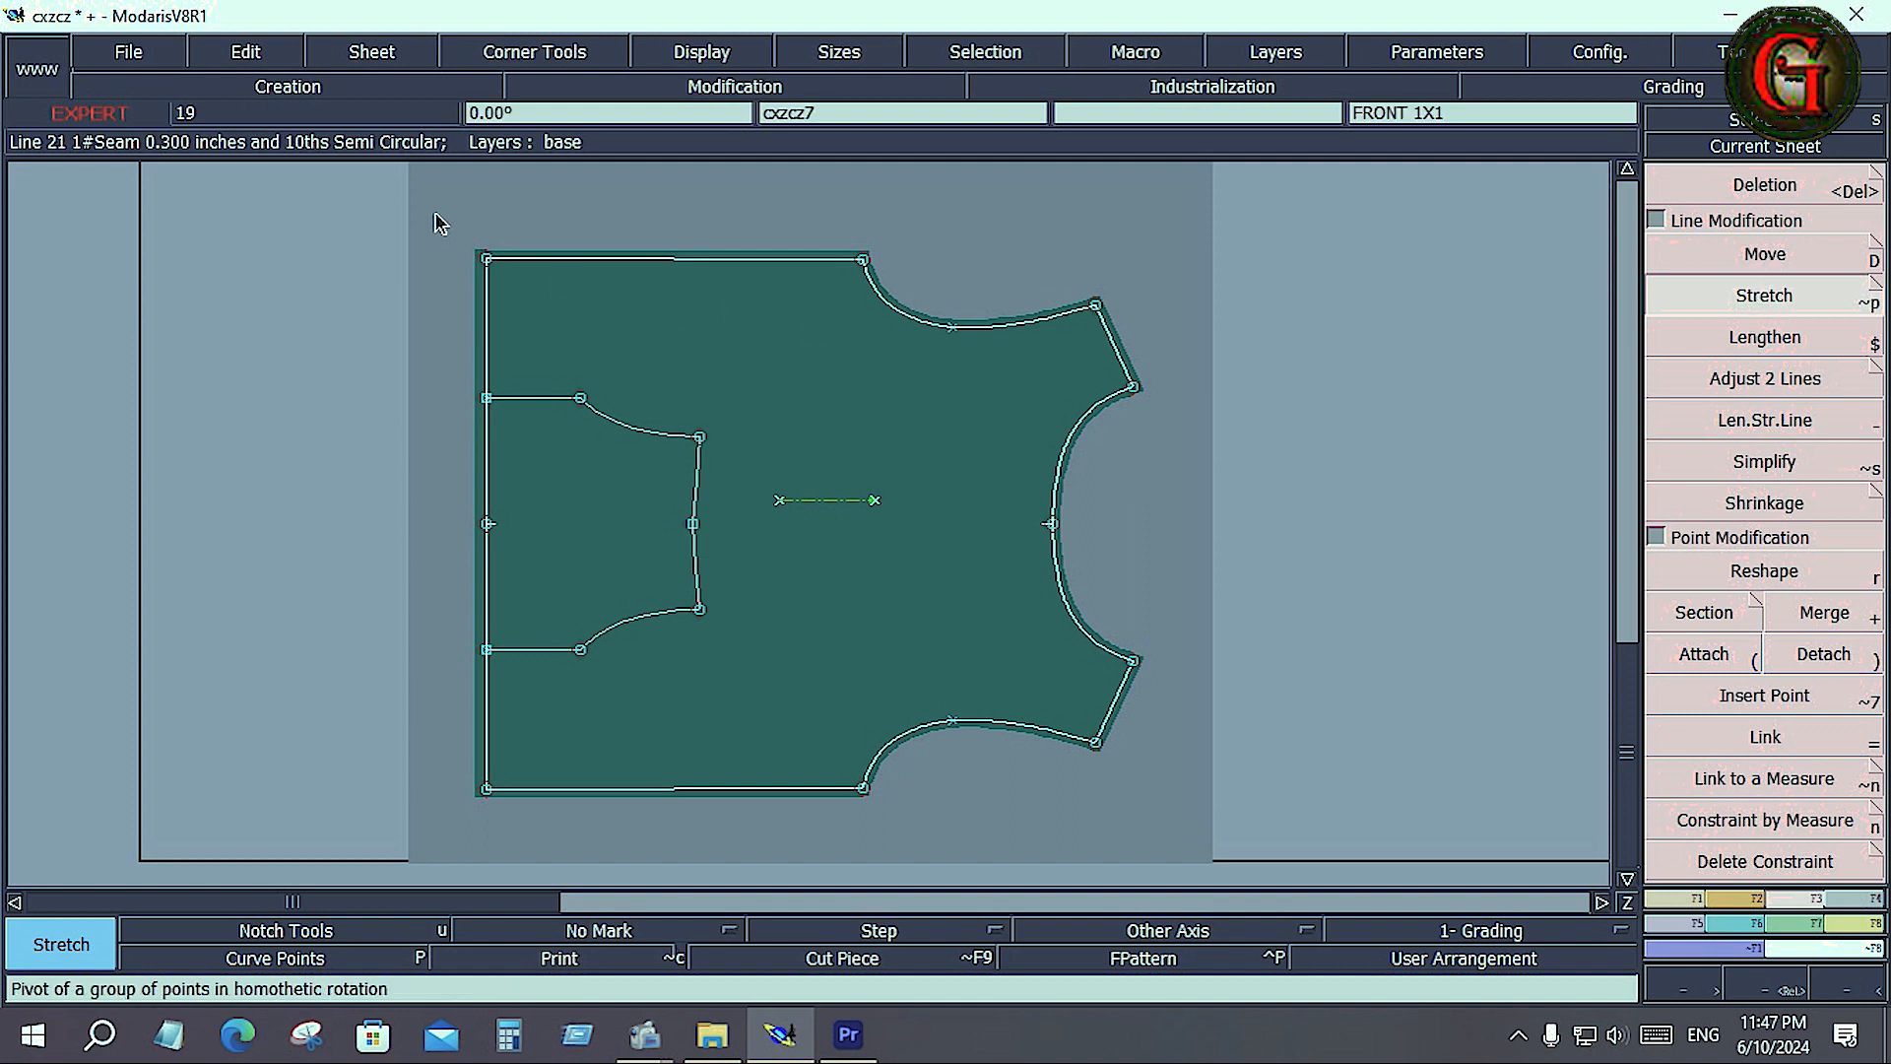
left_click_drag(436, 214, 747, 848)
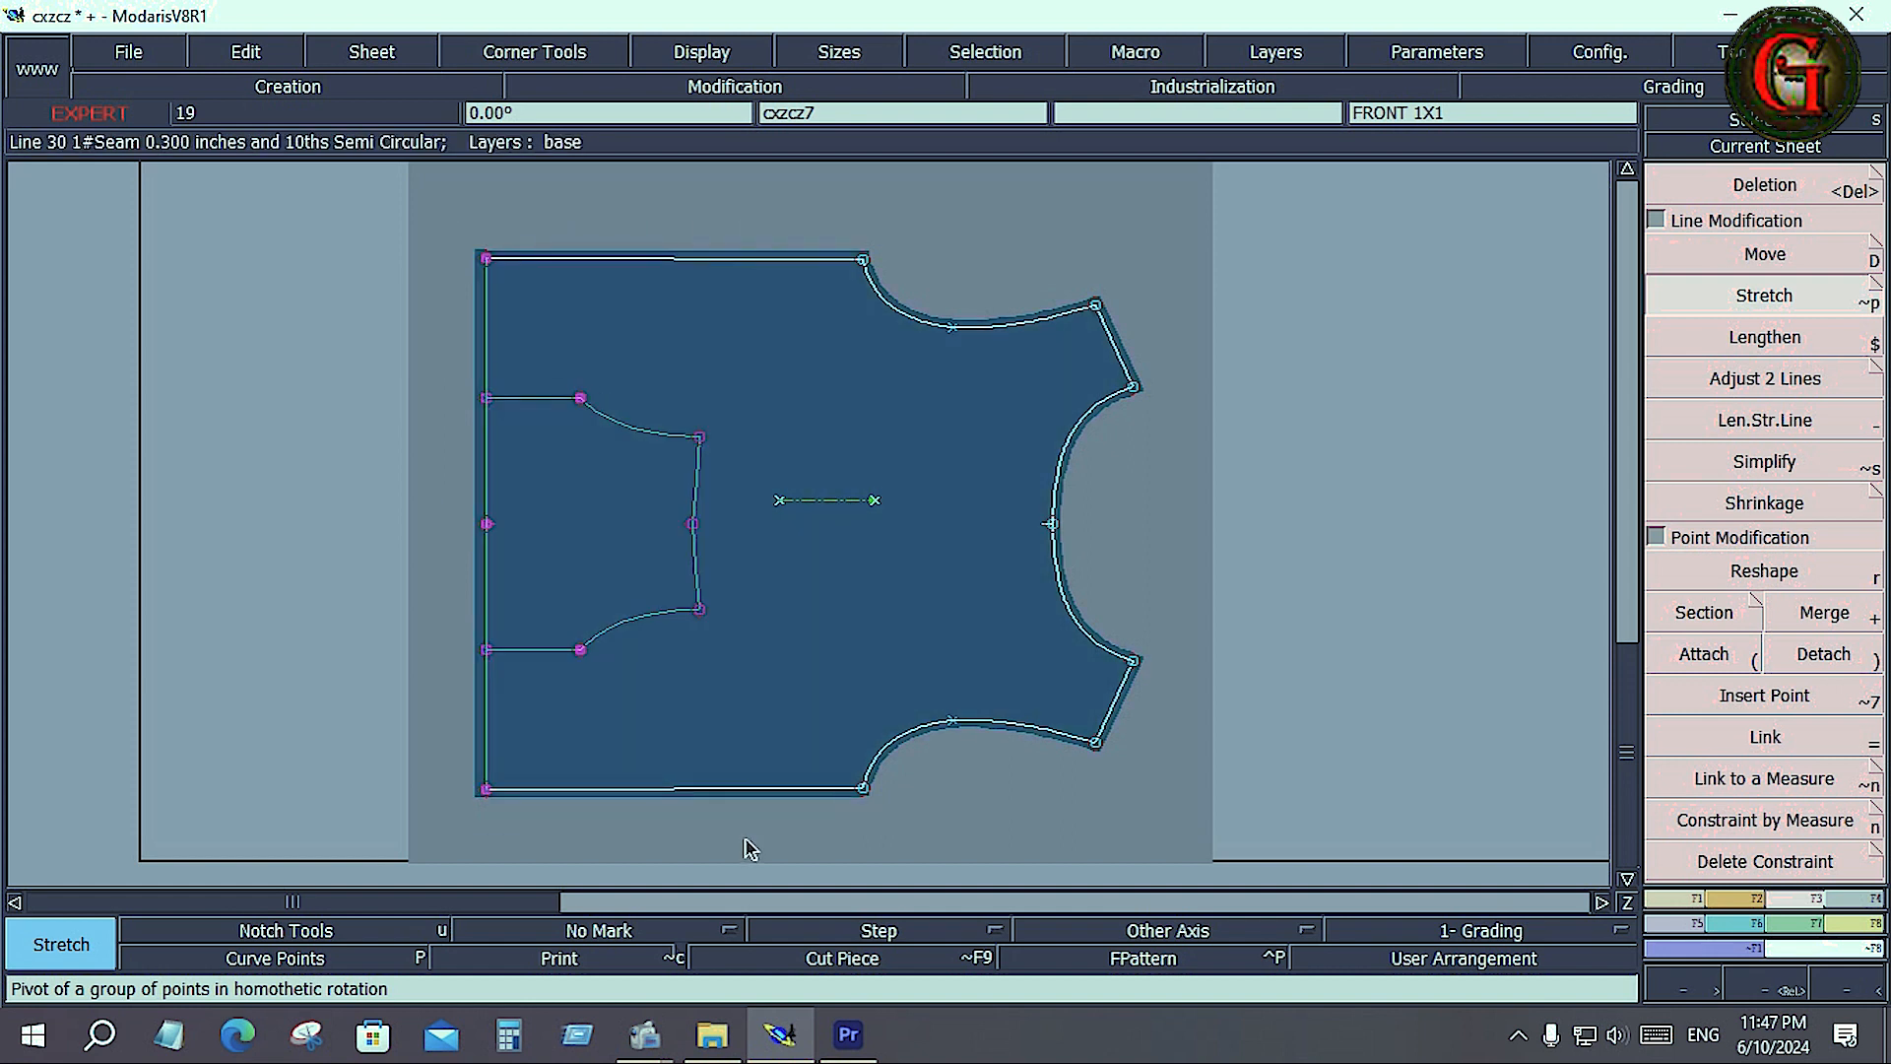
left_click(1785, 254)
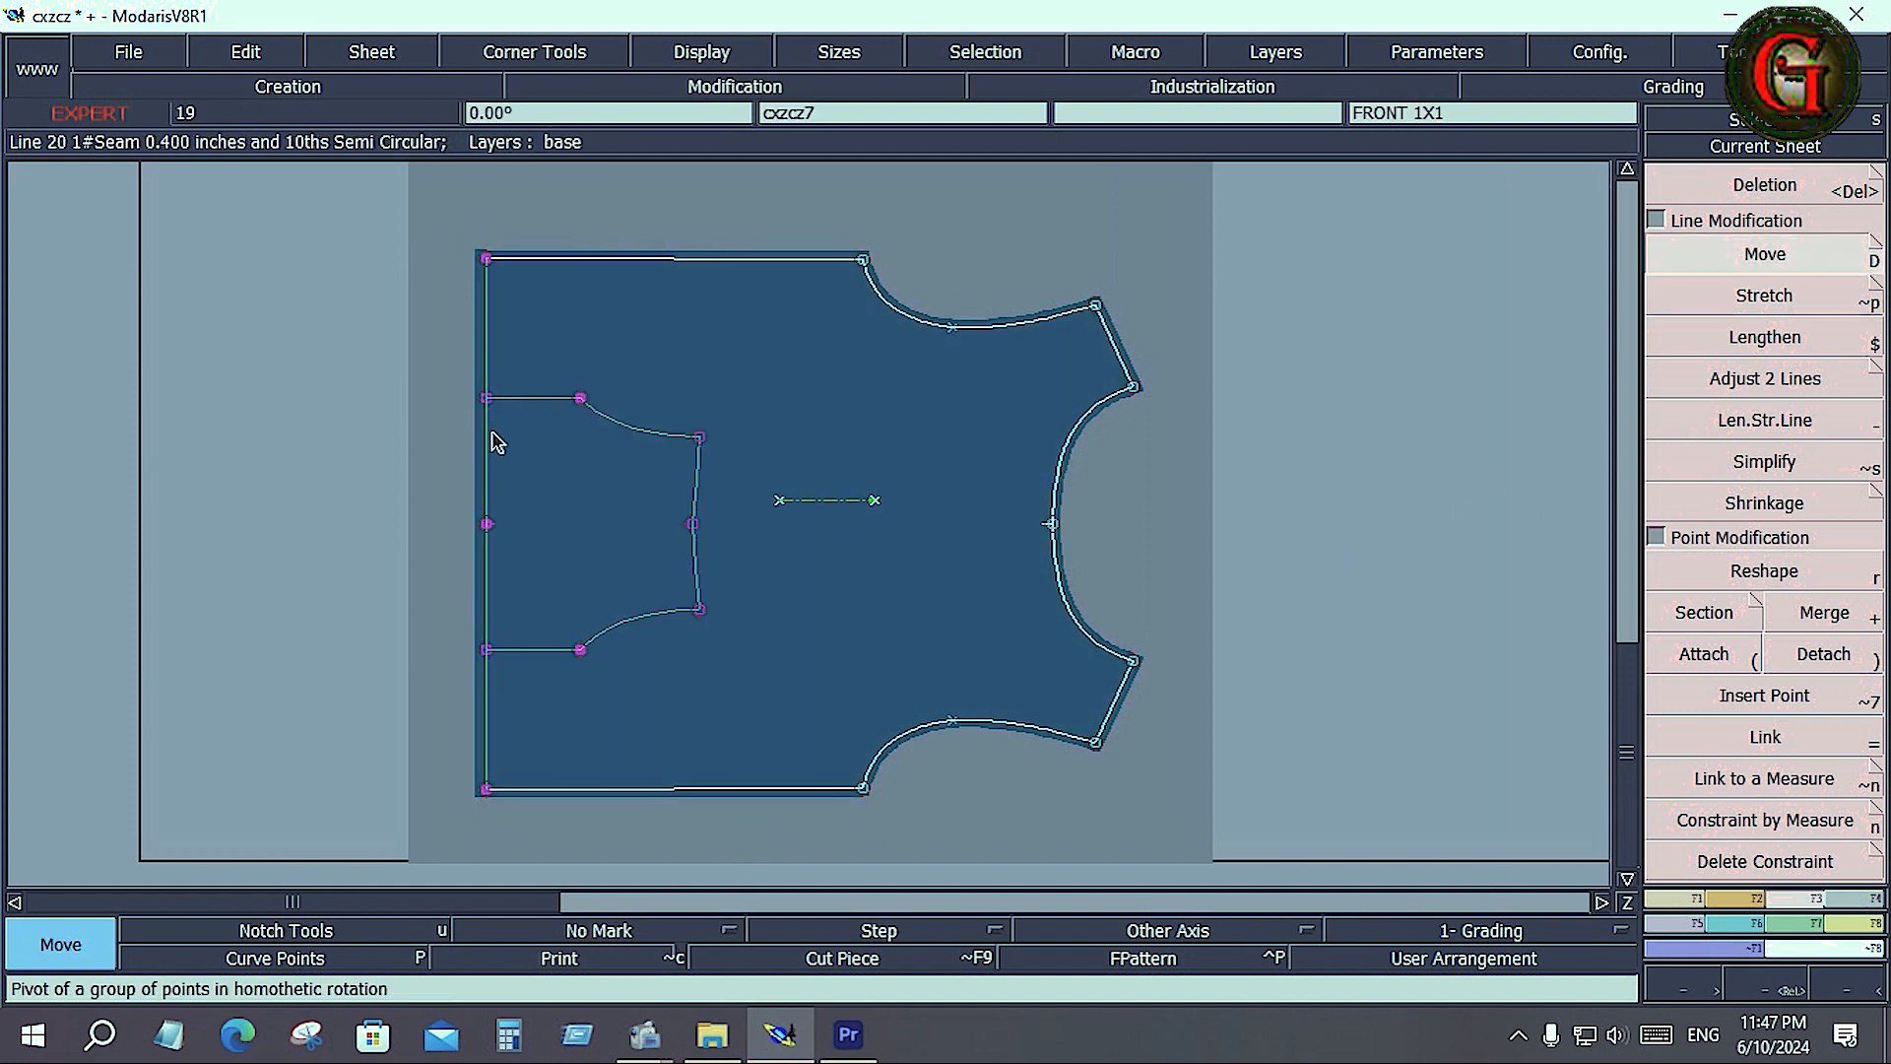
left_click_drag(489, 523, 429, 518)
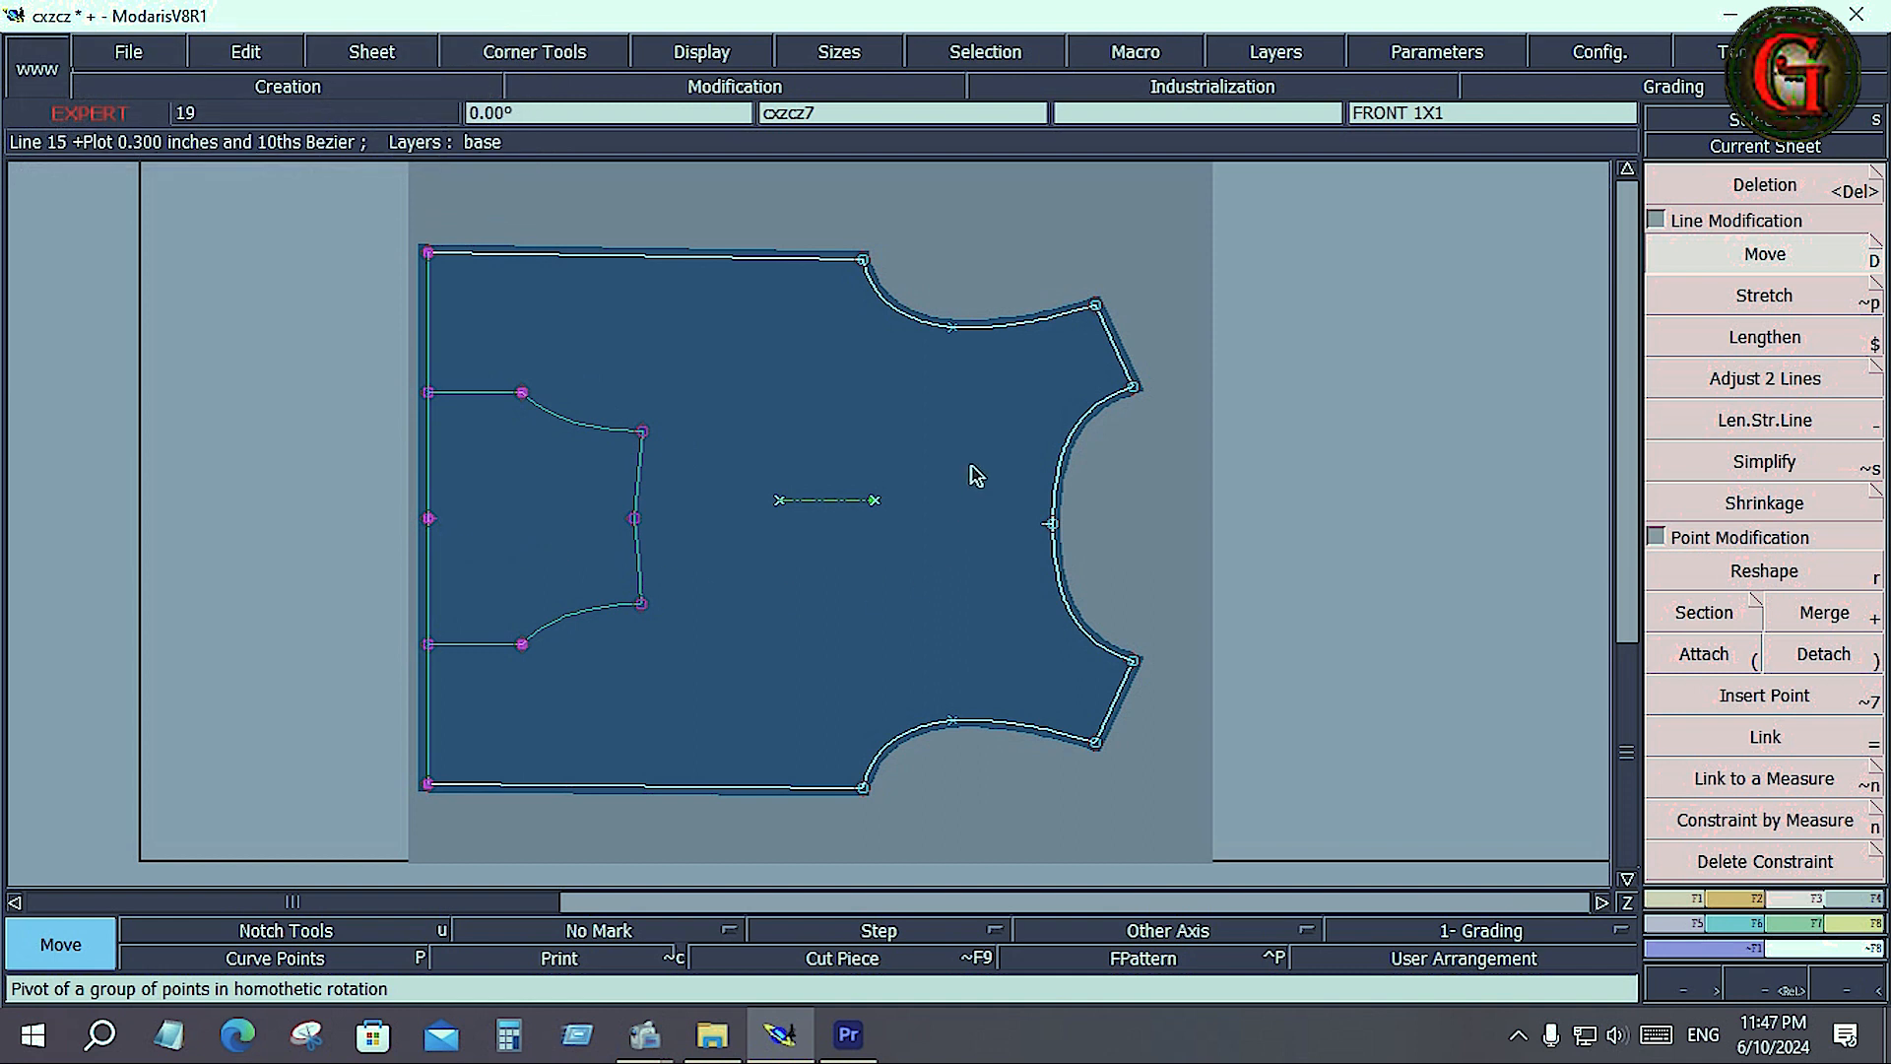
key("ctrl+z")
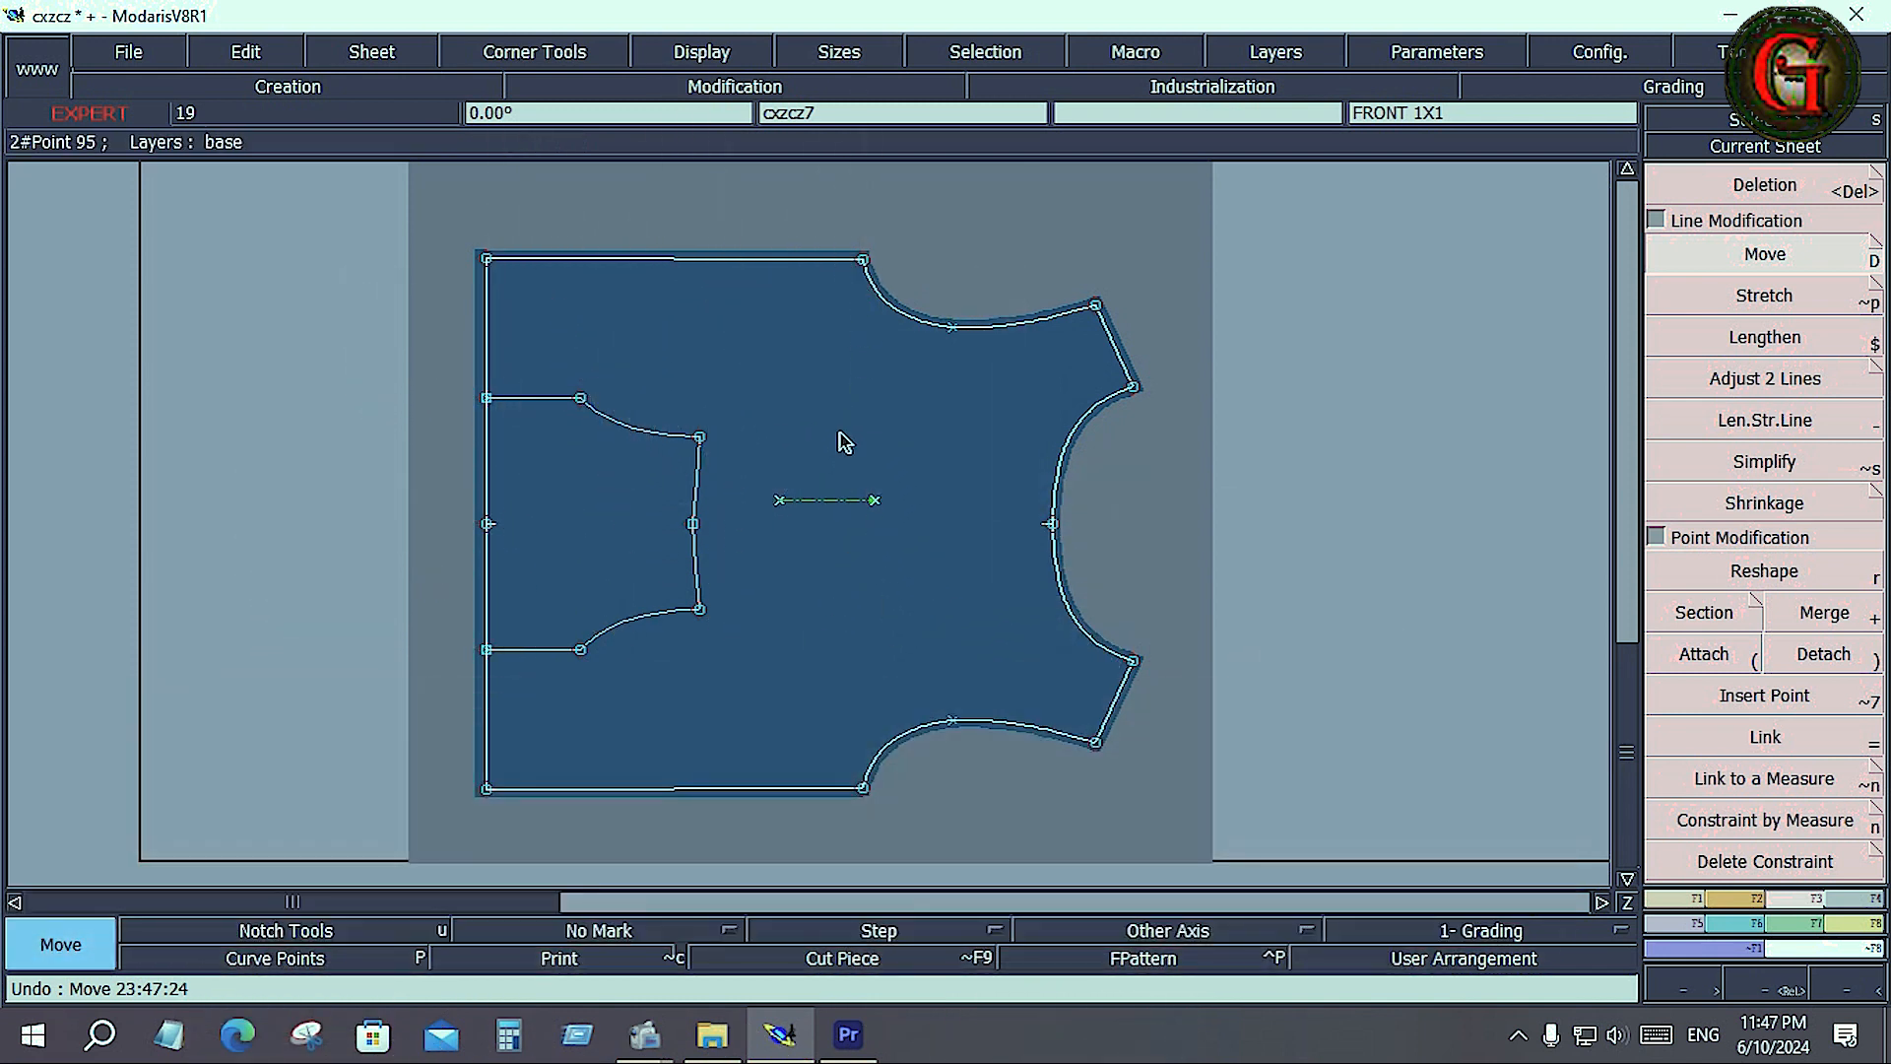
left_click_drag(836, 225, 920, 308)
left_click_drag(821, 737, 898, 823)
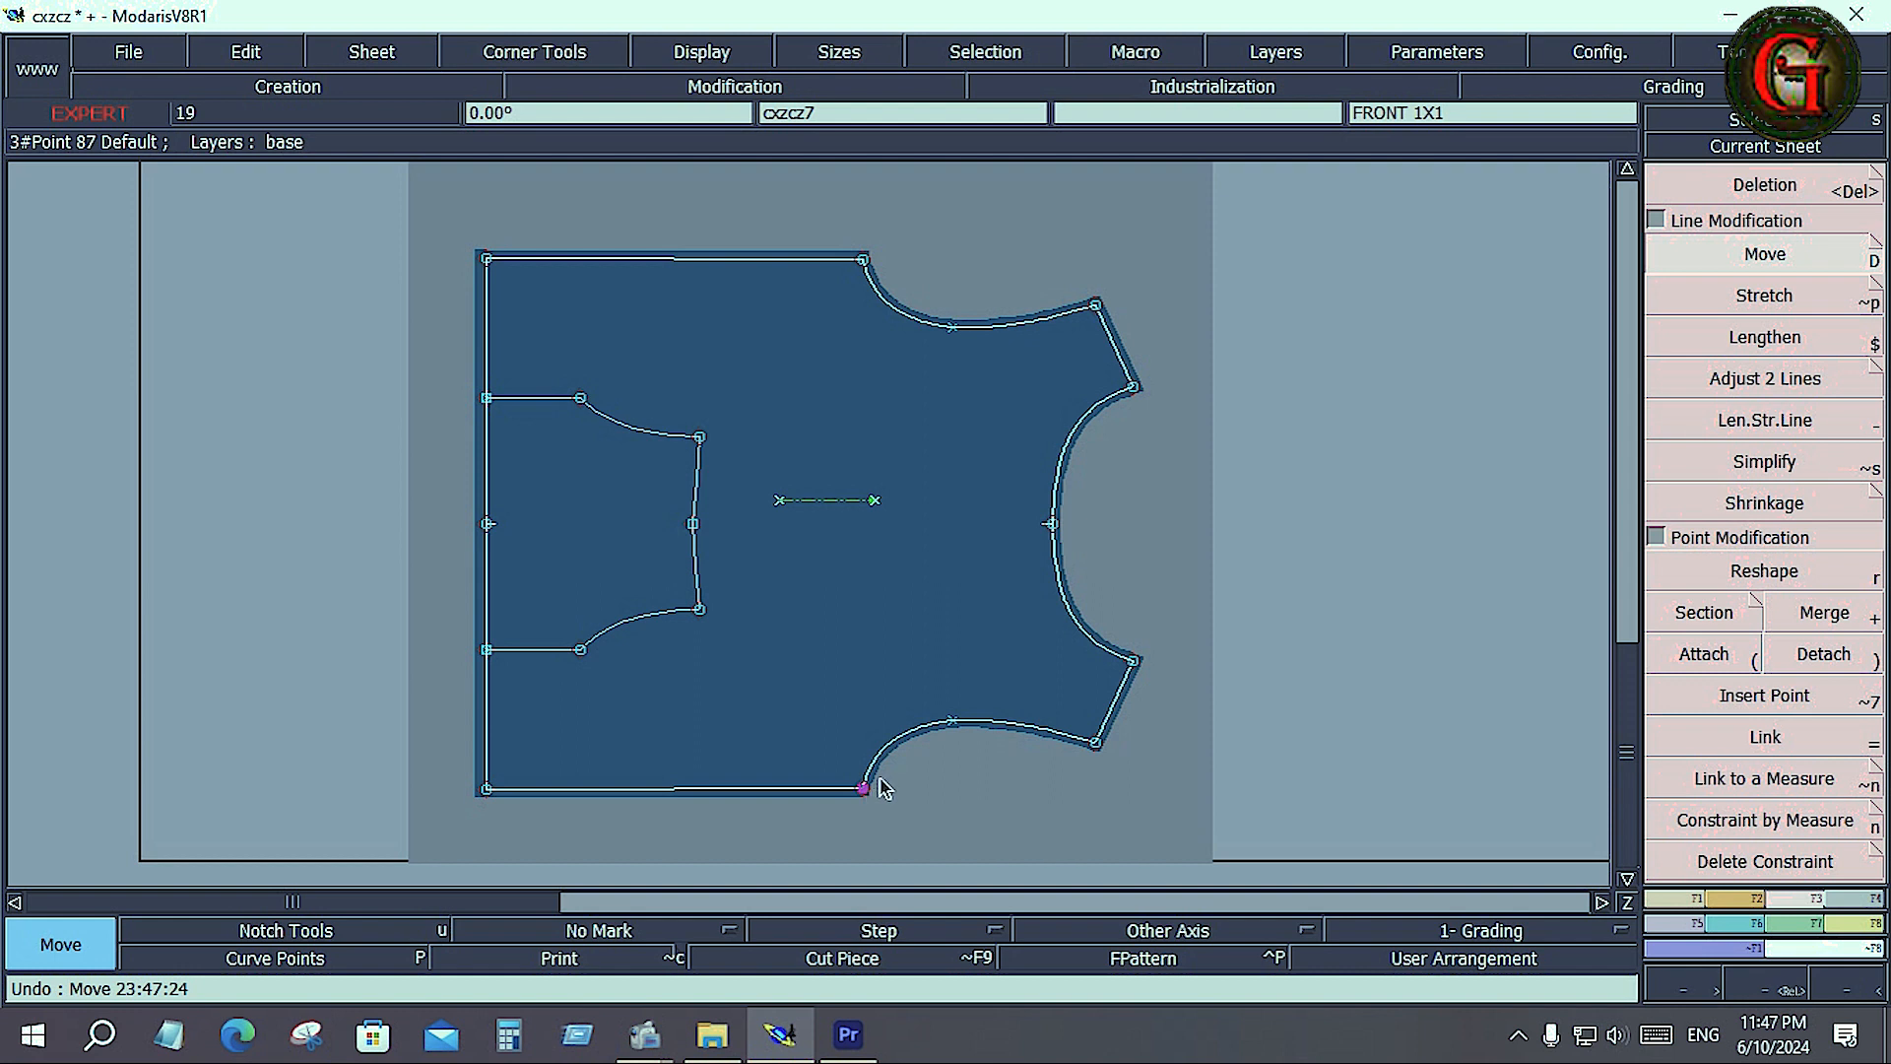
left_click_drag(914, 273, 1215, 786)
left_click(1765, 296)
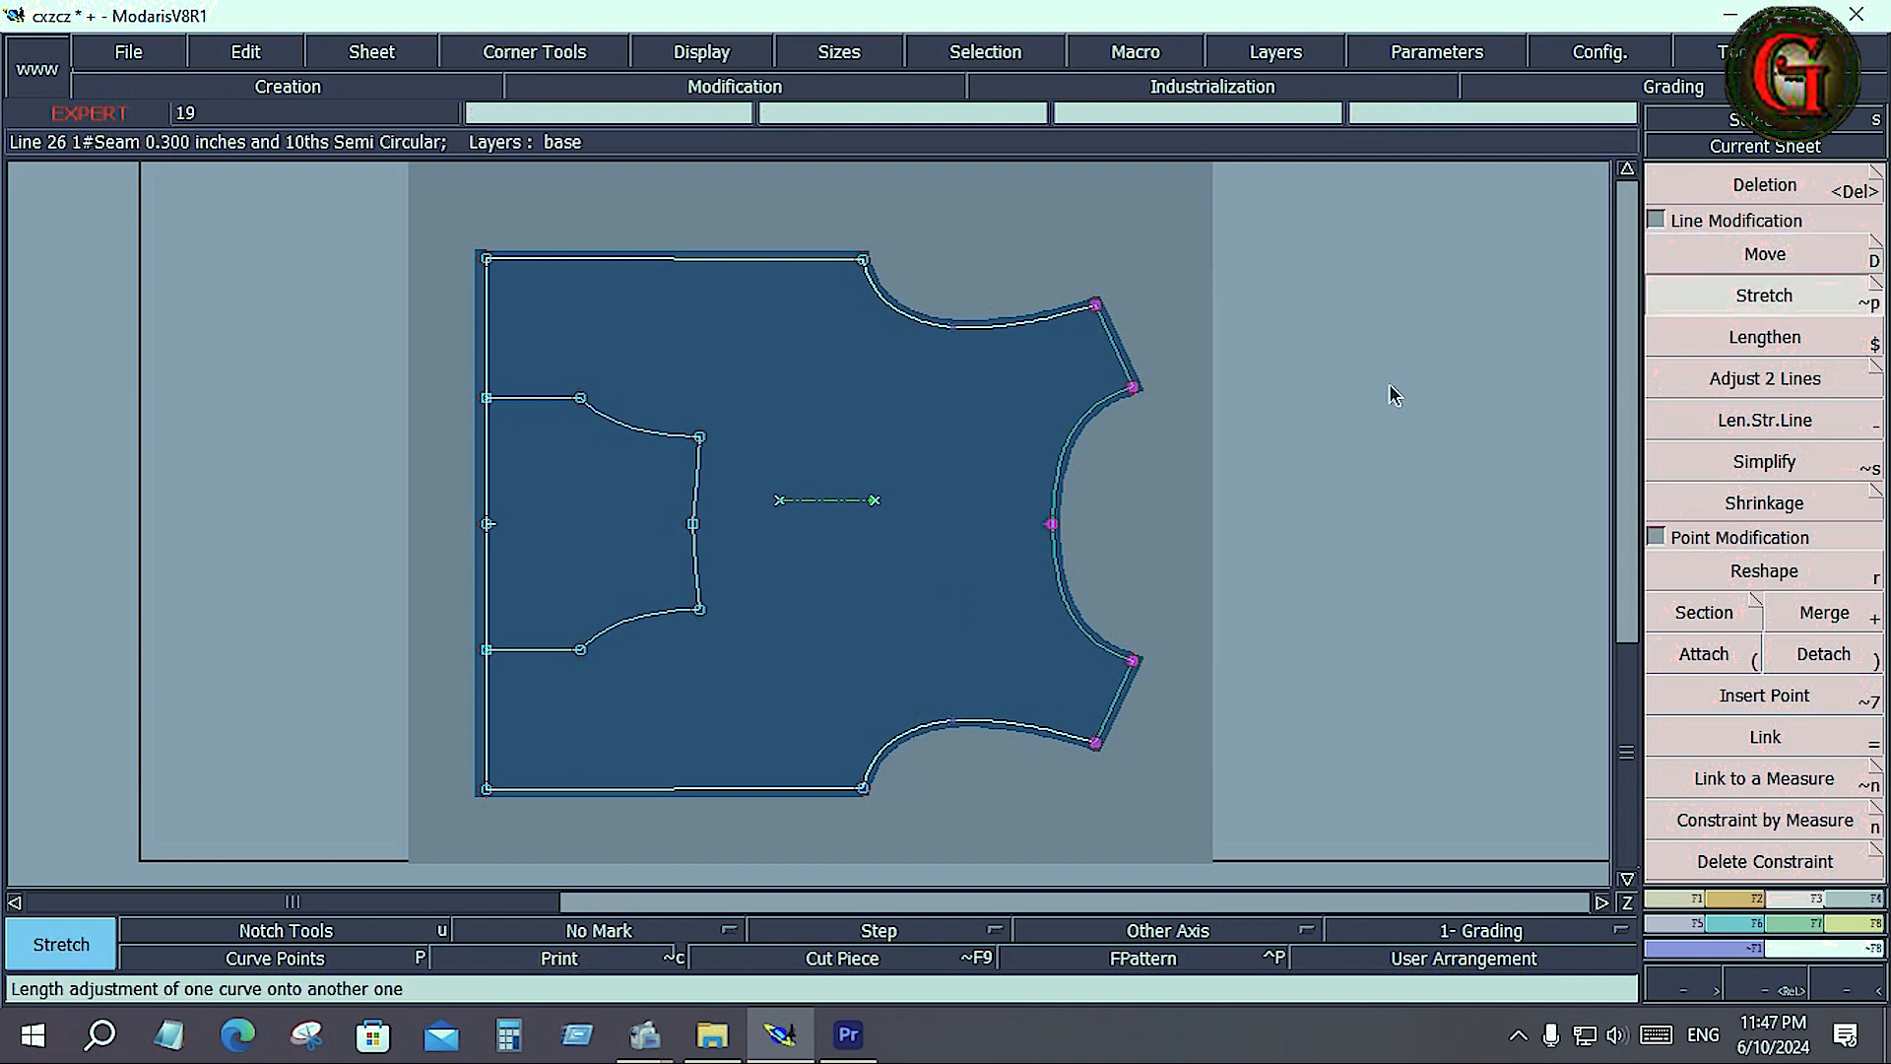
left_click(864, 272)
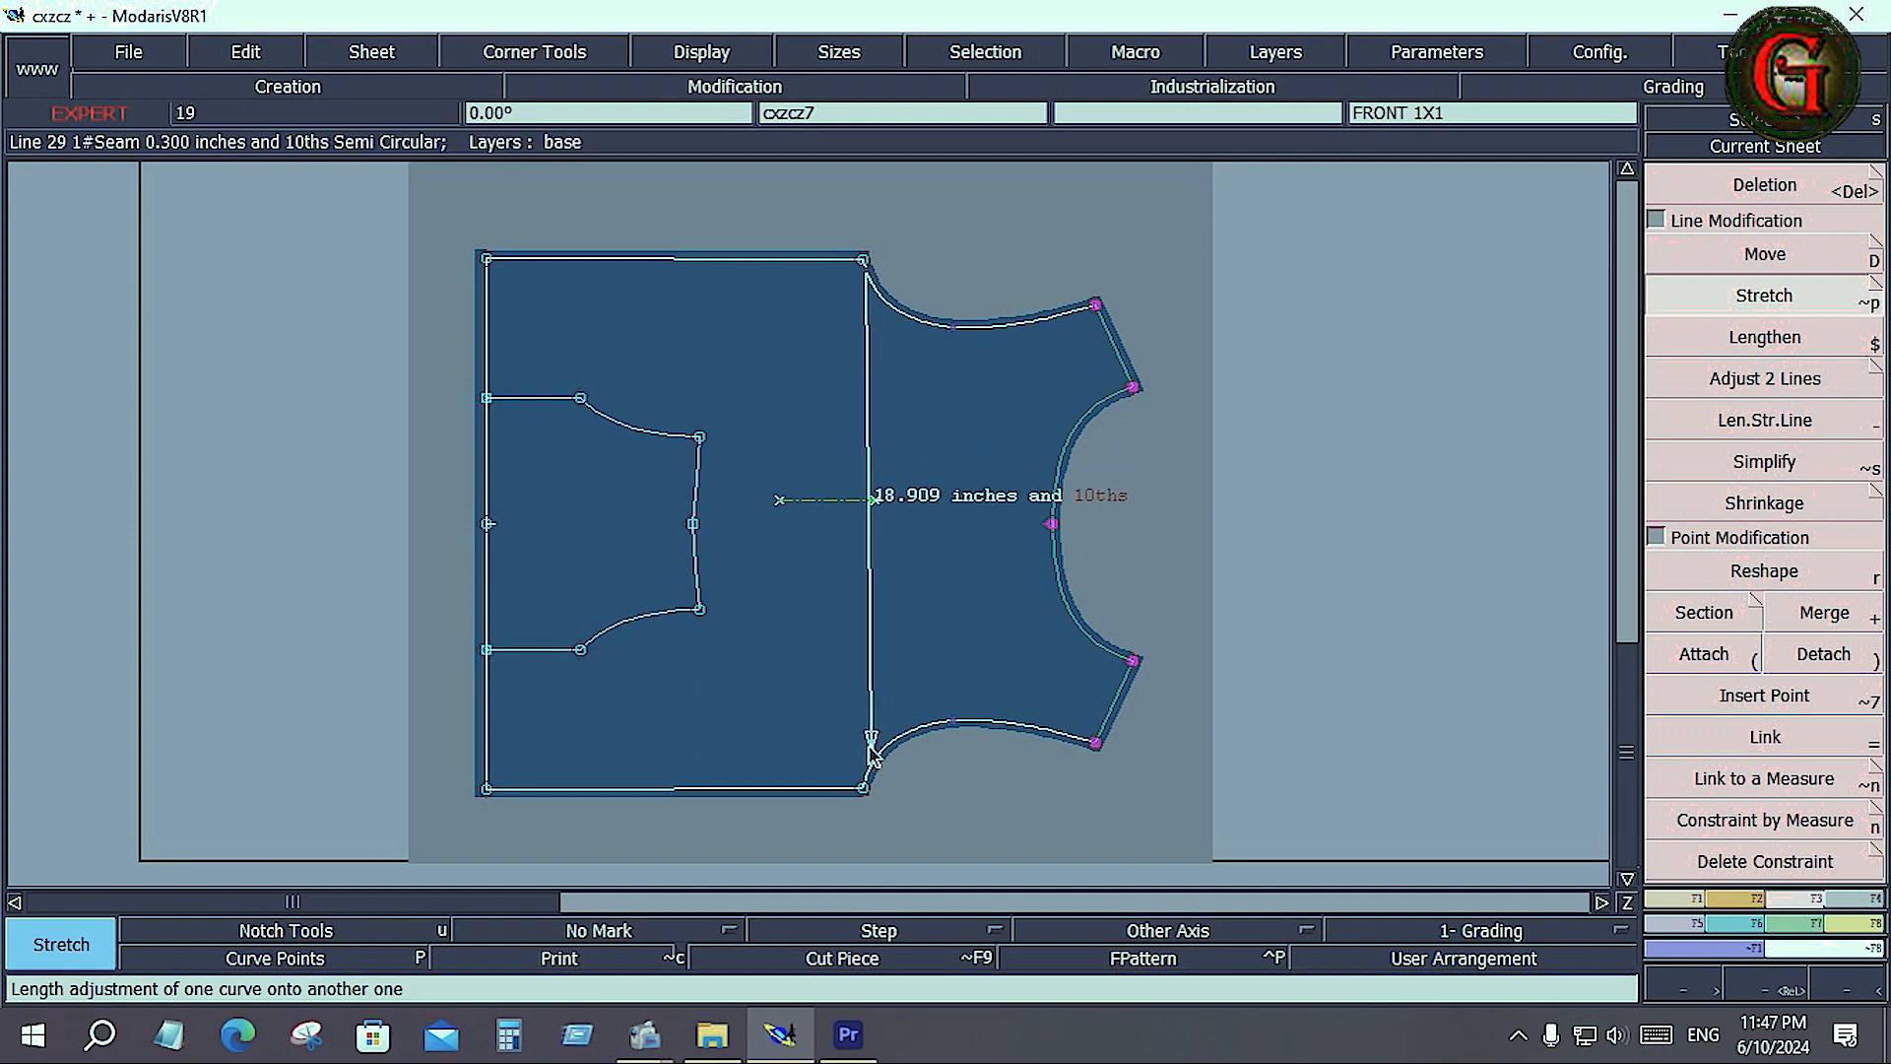
left_click(876, 686)
left_click(1281, 502)
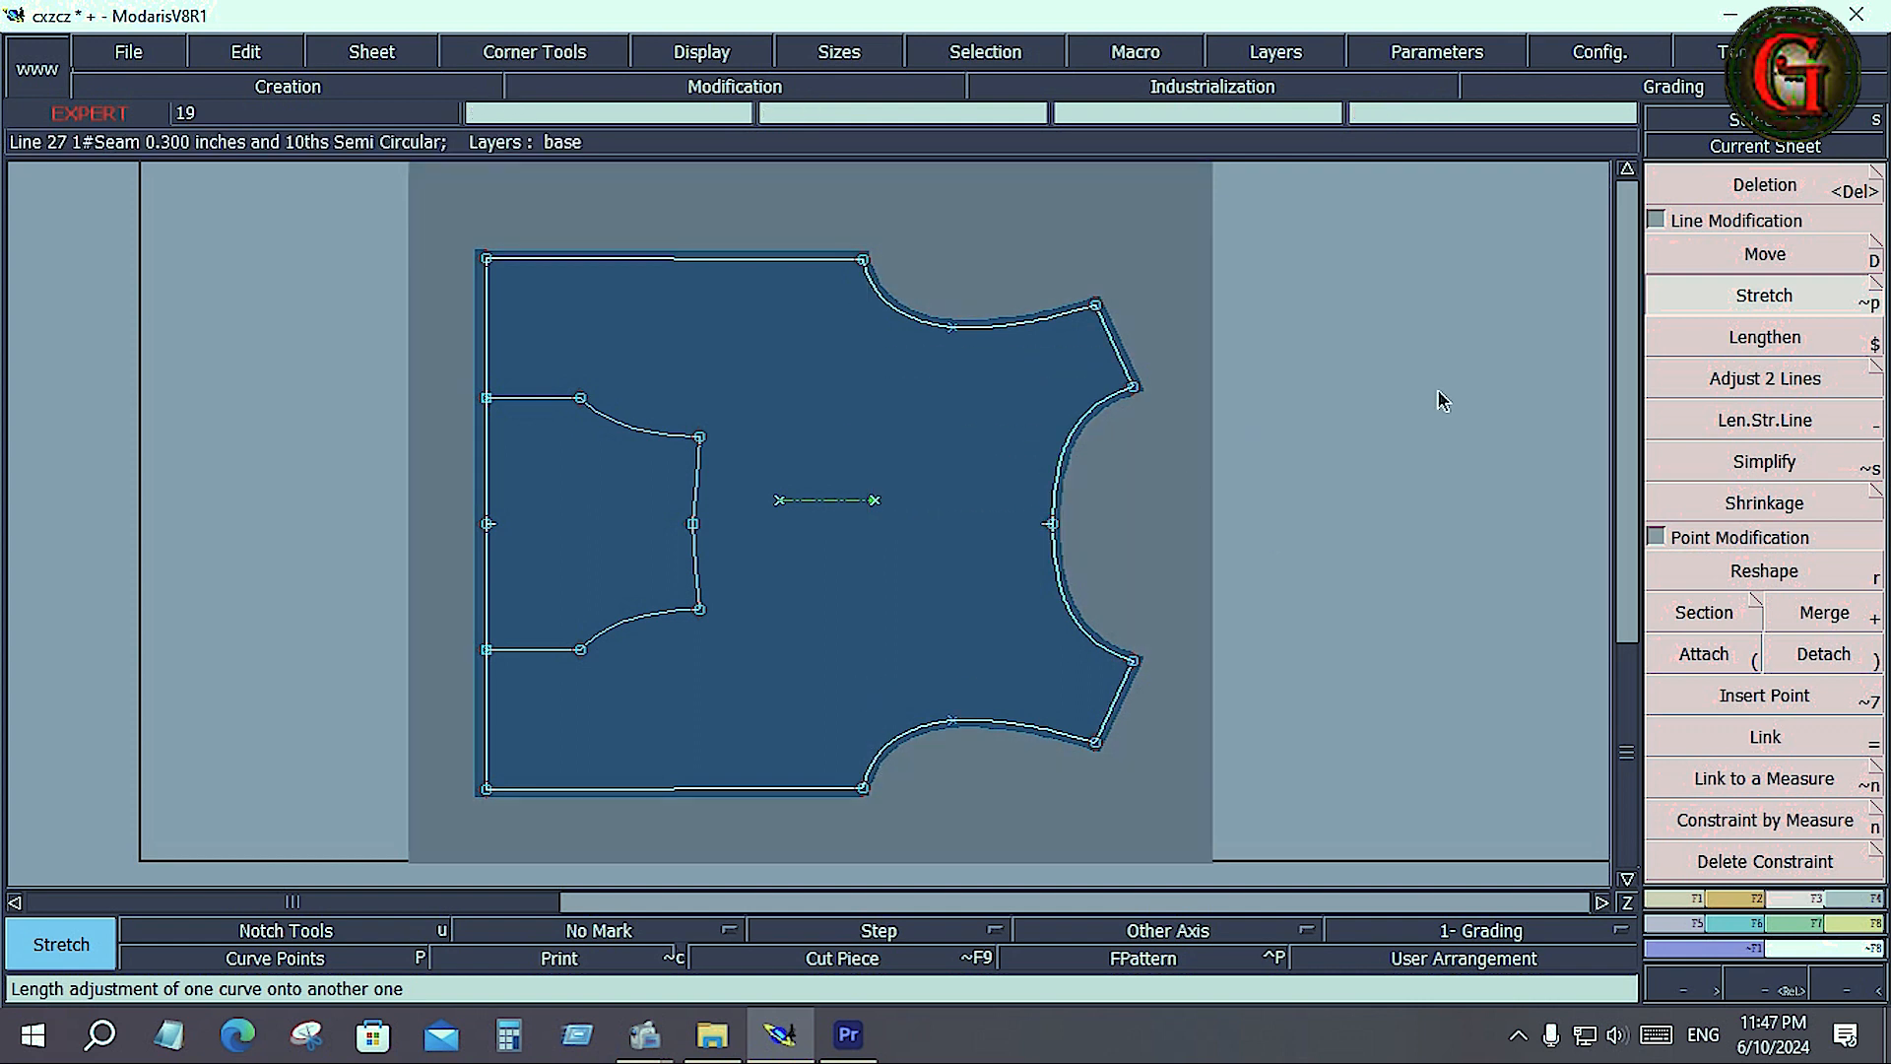
Step: Try stretching the armholes, shoulders and neckline about the upper underarm point by swinging the lower underarm point, and undo it
left_click(1752, 301)
left_click(864, 260)
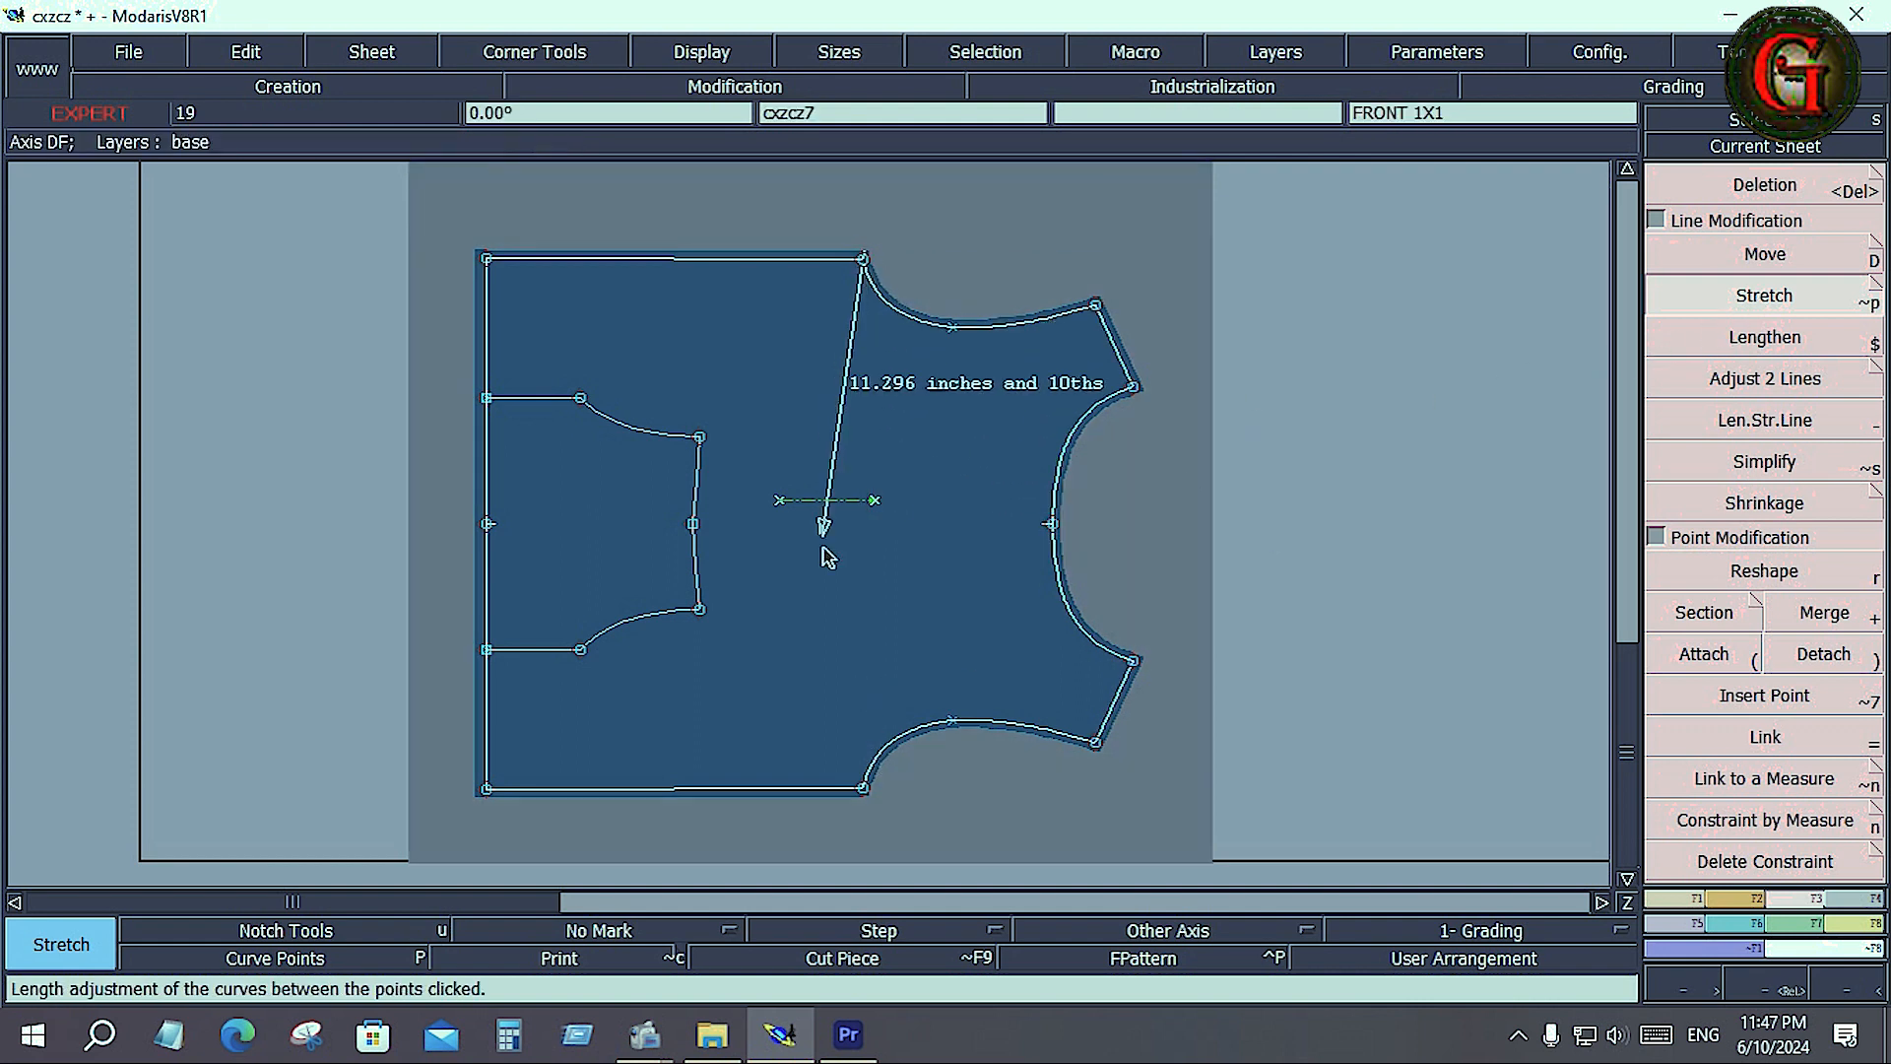
left_click(865, 789)
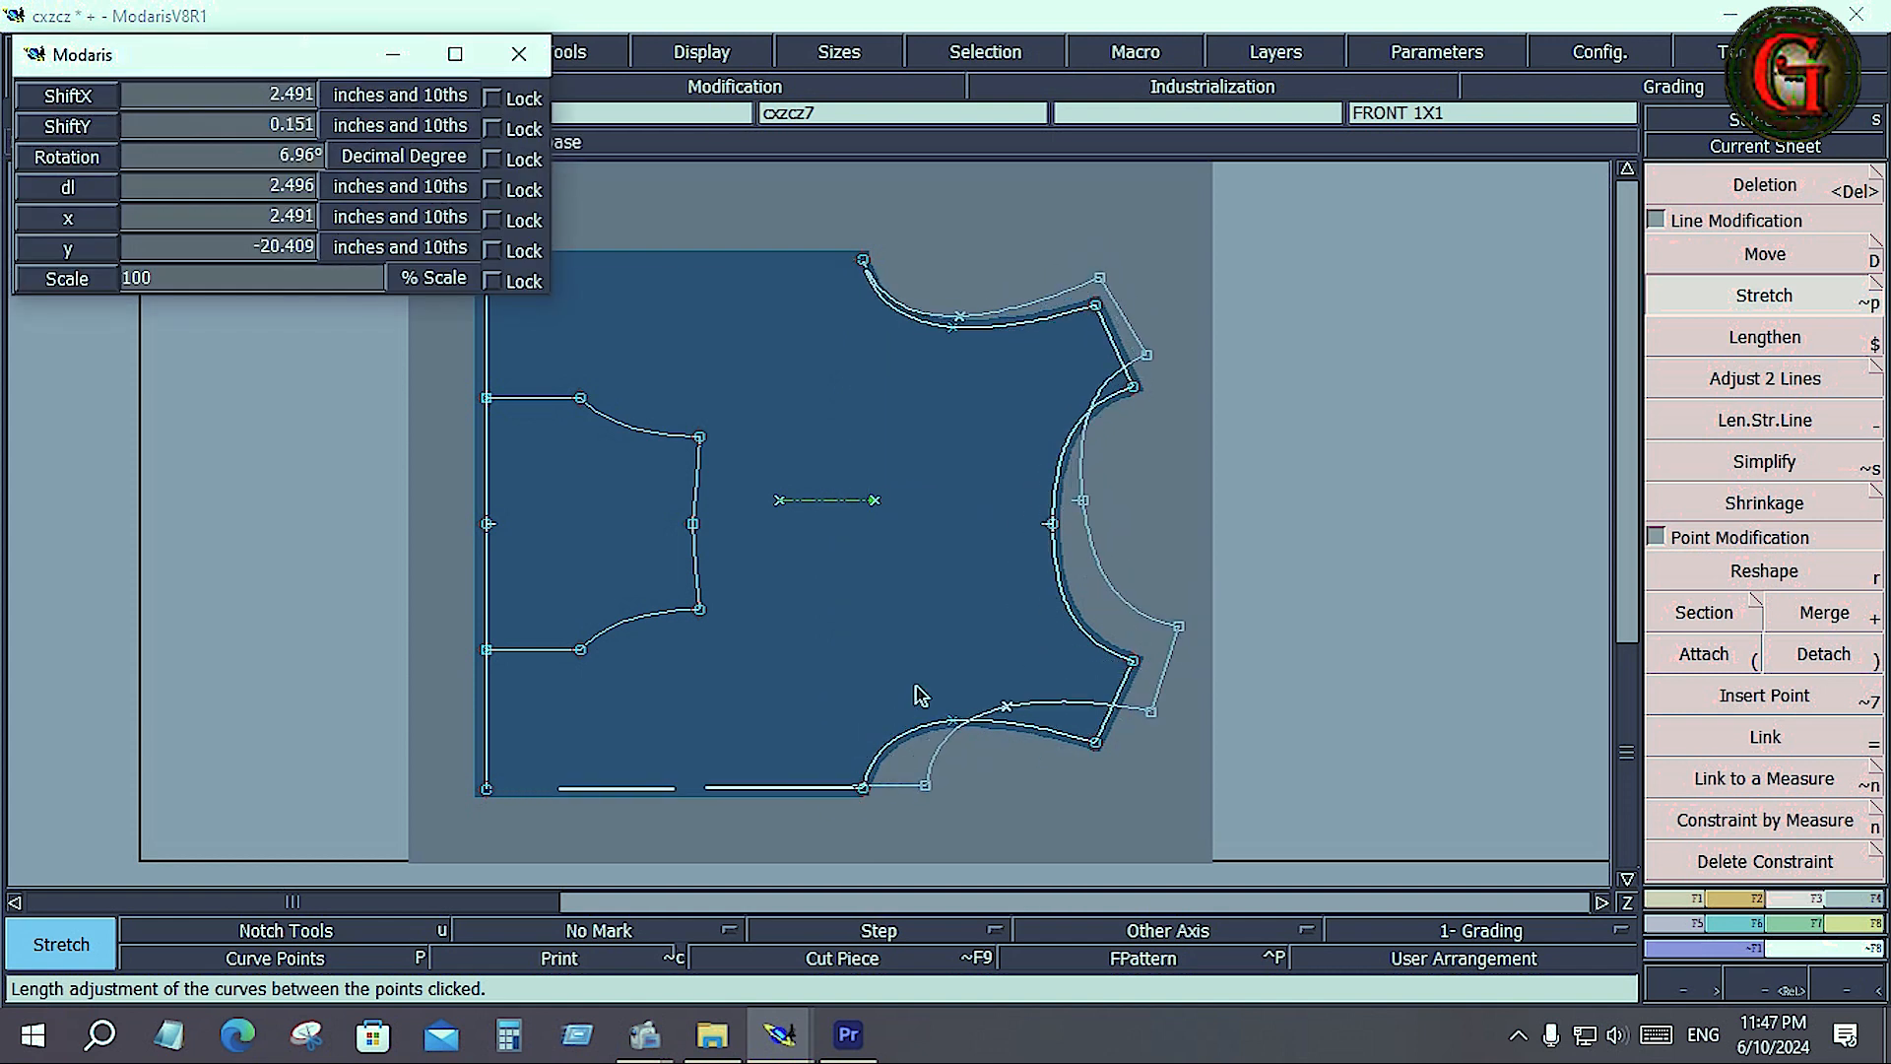
left_click(897, 605)
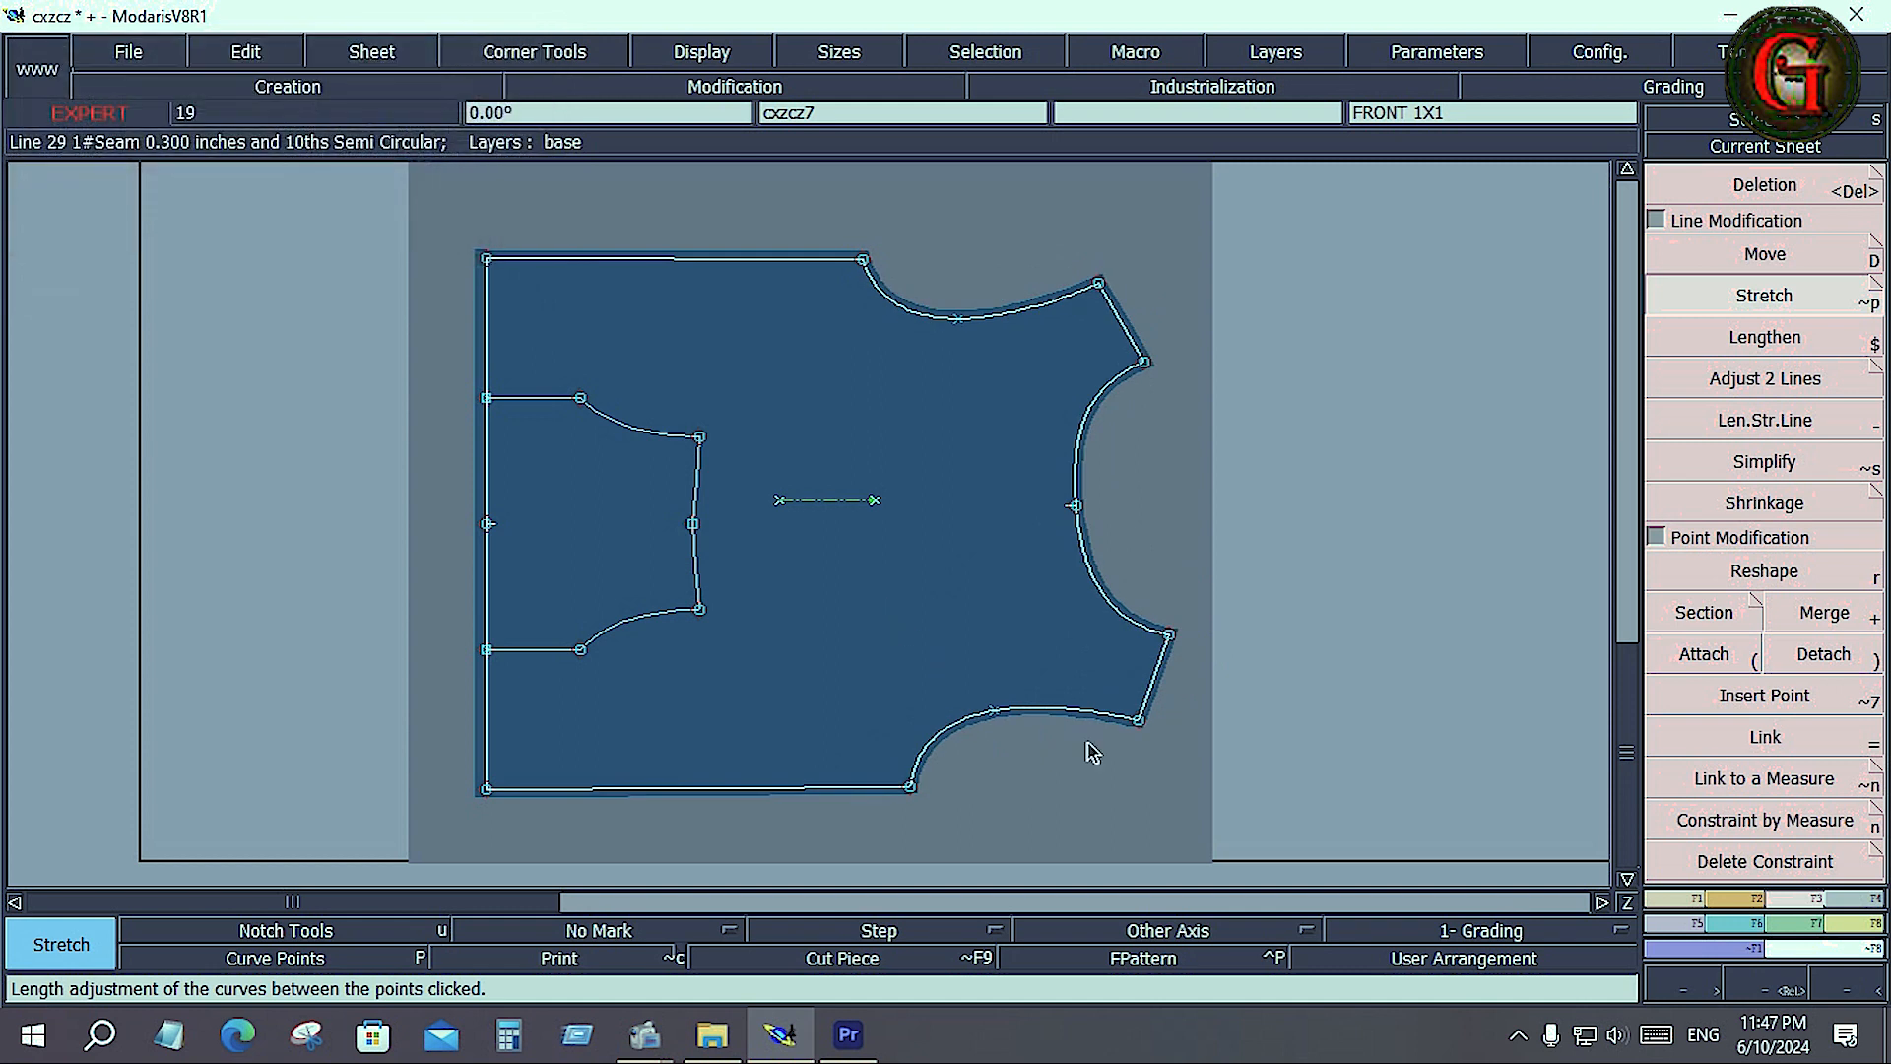
key("ctrl+z")
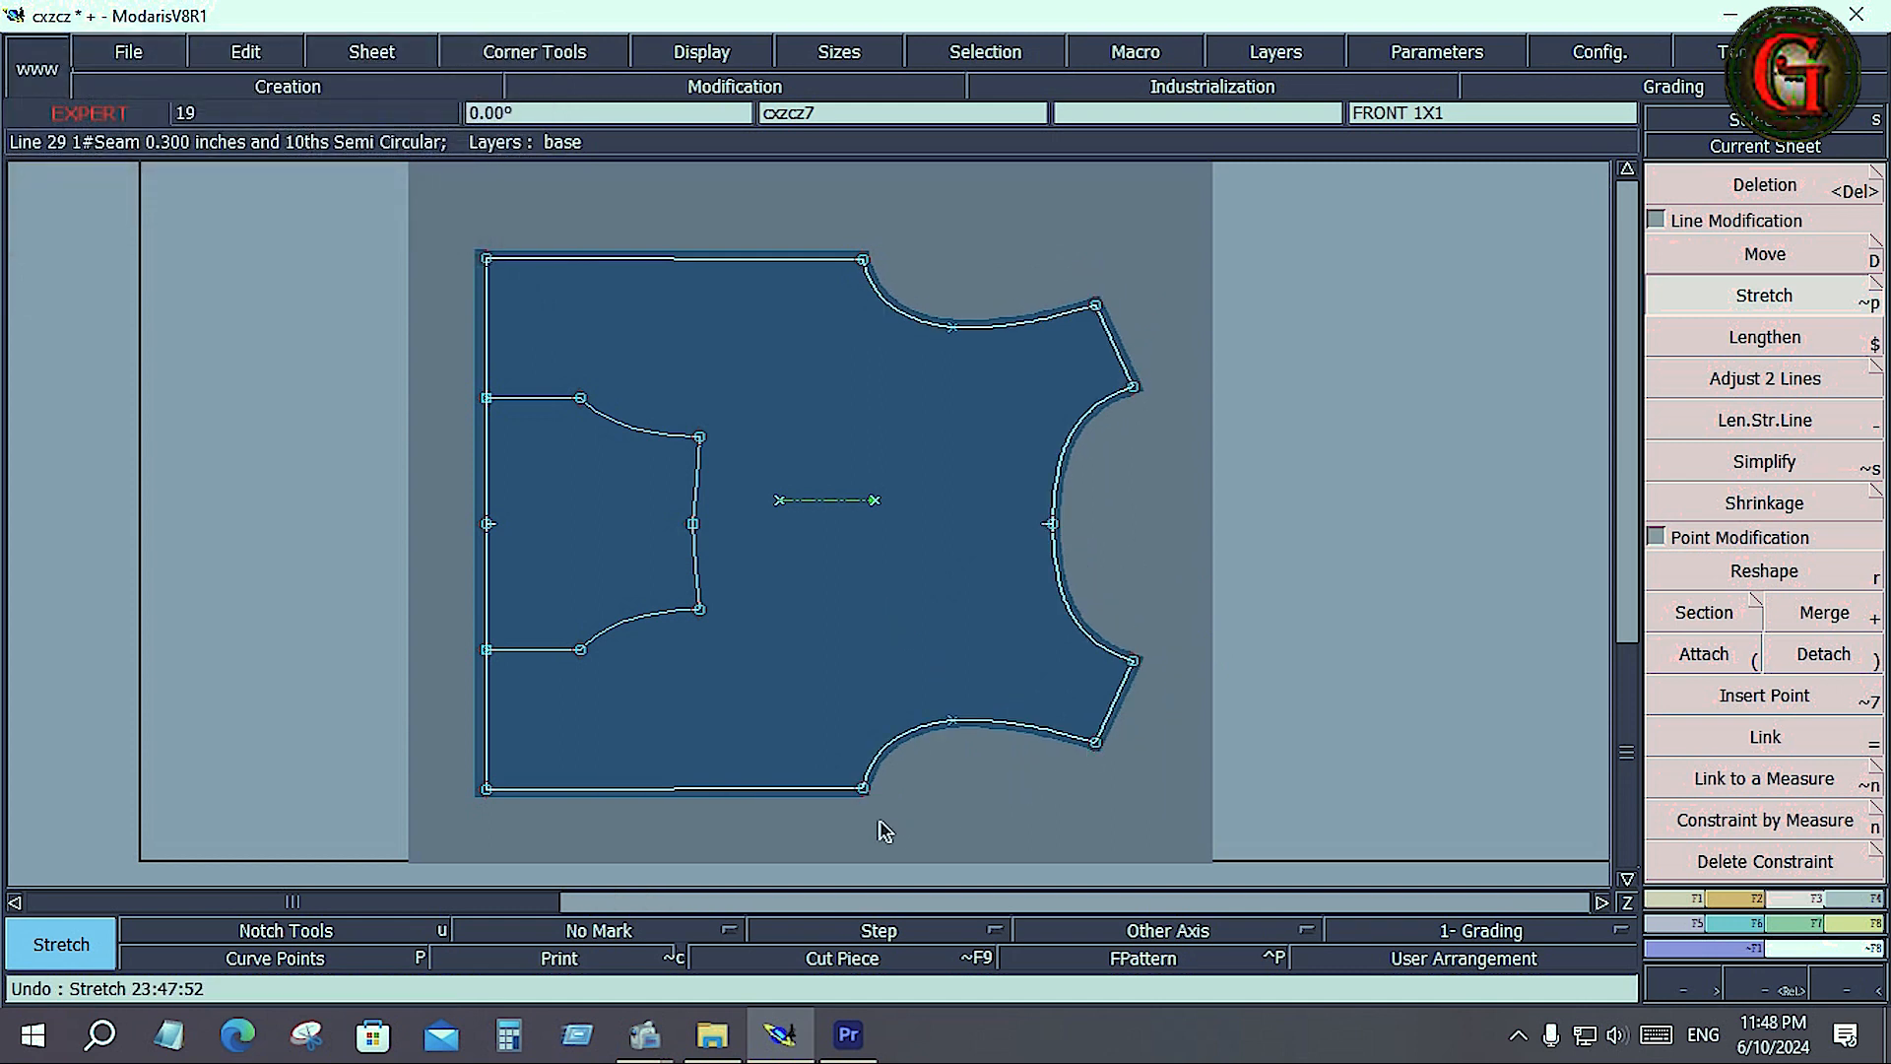
Step: Try stretching the armholes, shoulders and neckline about the lower hem corner by swinging the upper neck-shoulder point, and undo it
left_click(487, 789)
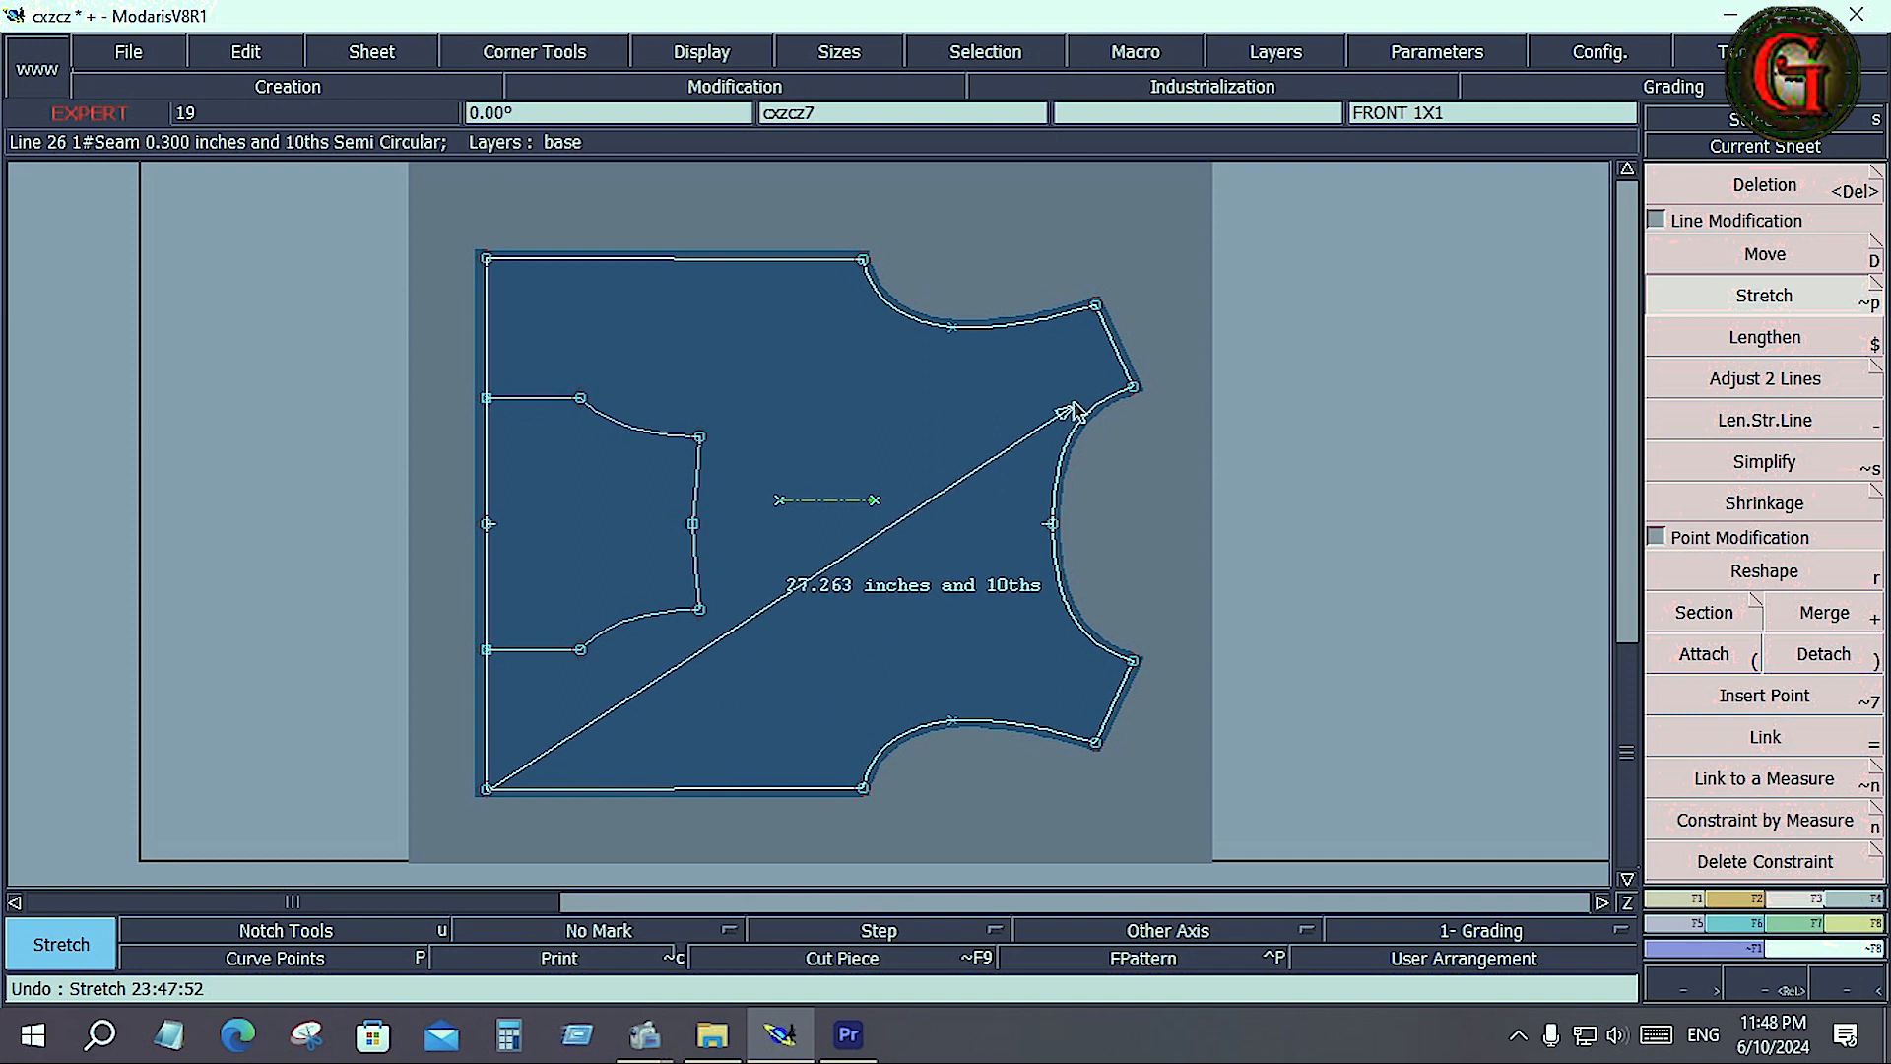
left_click(1133, 418)
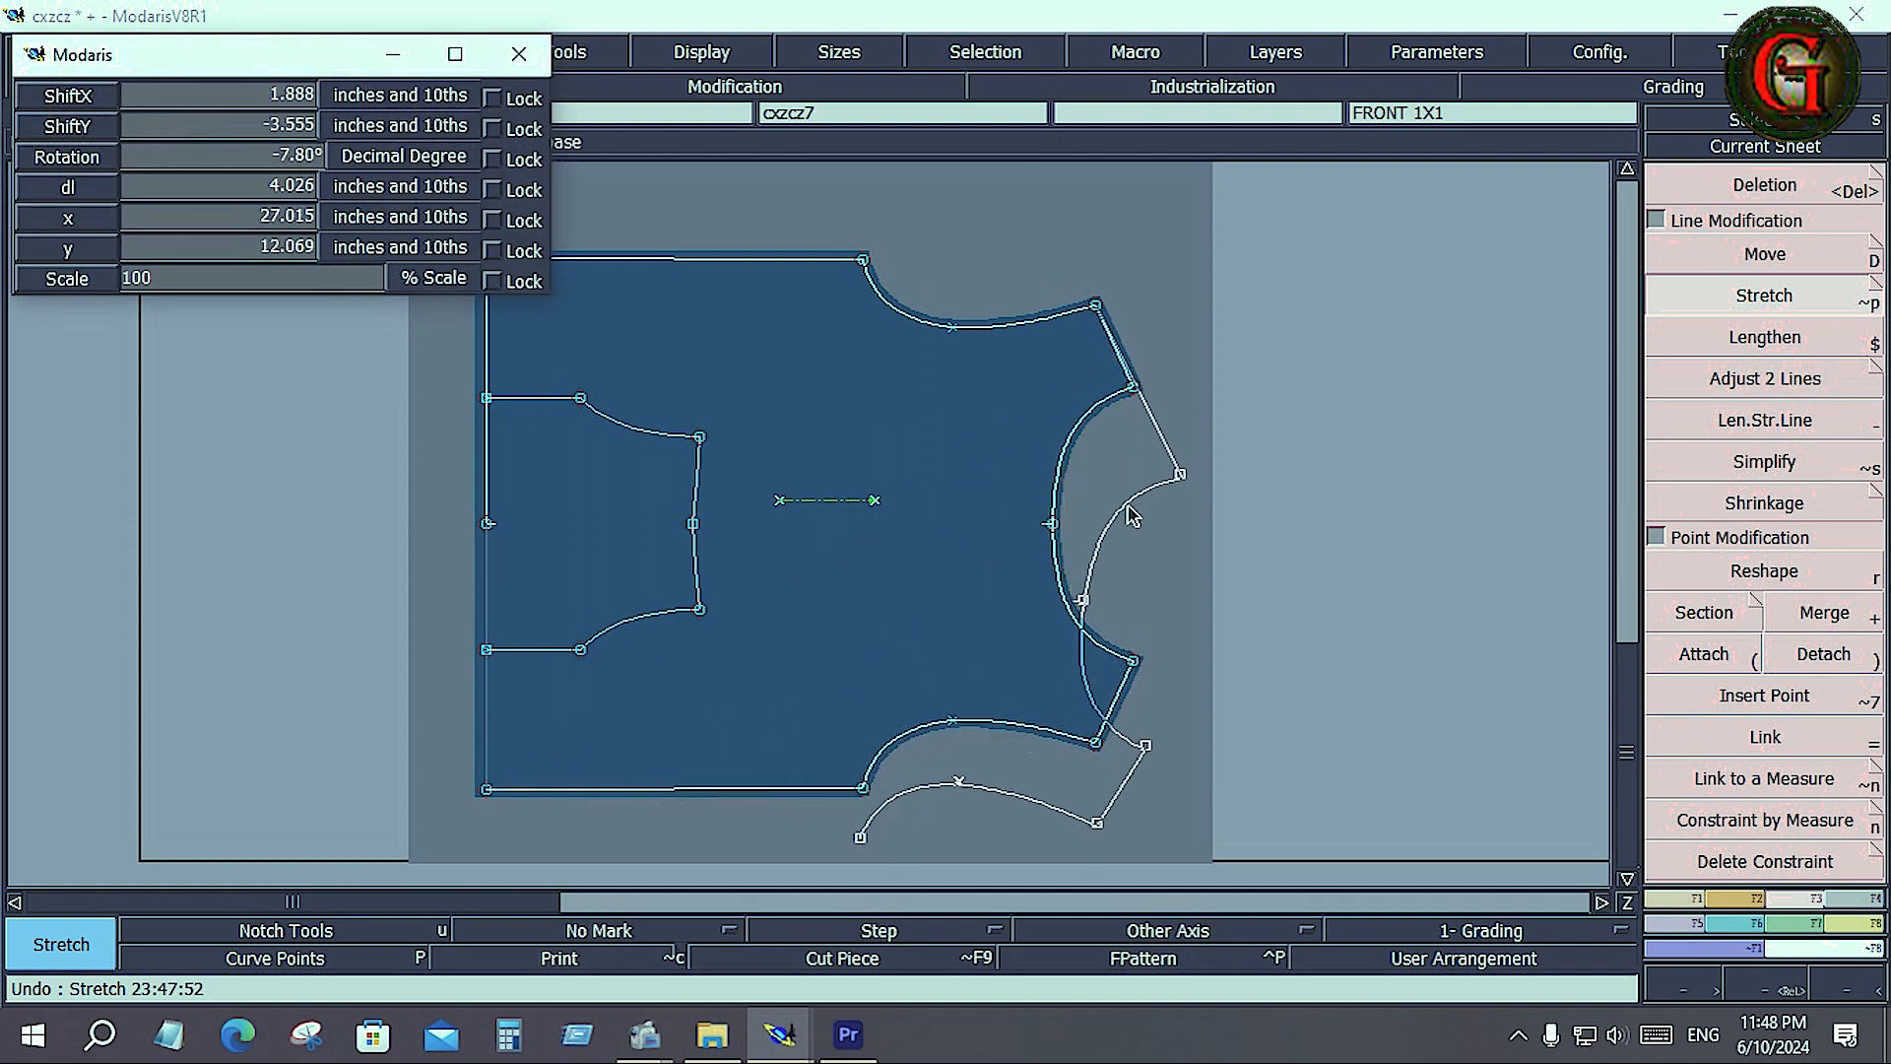
left_click(1125, 435)
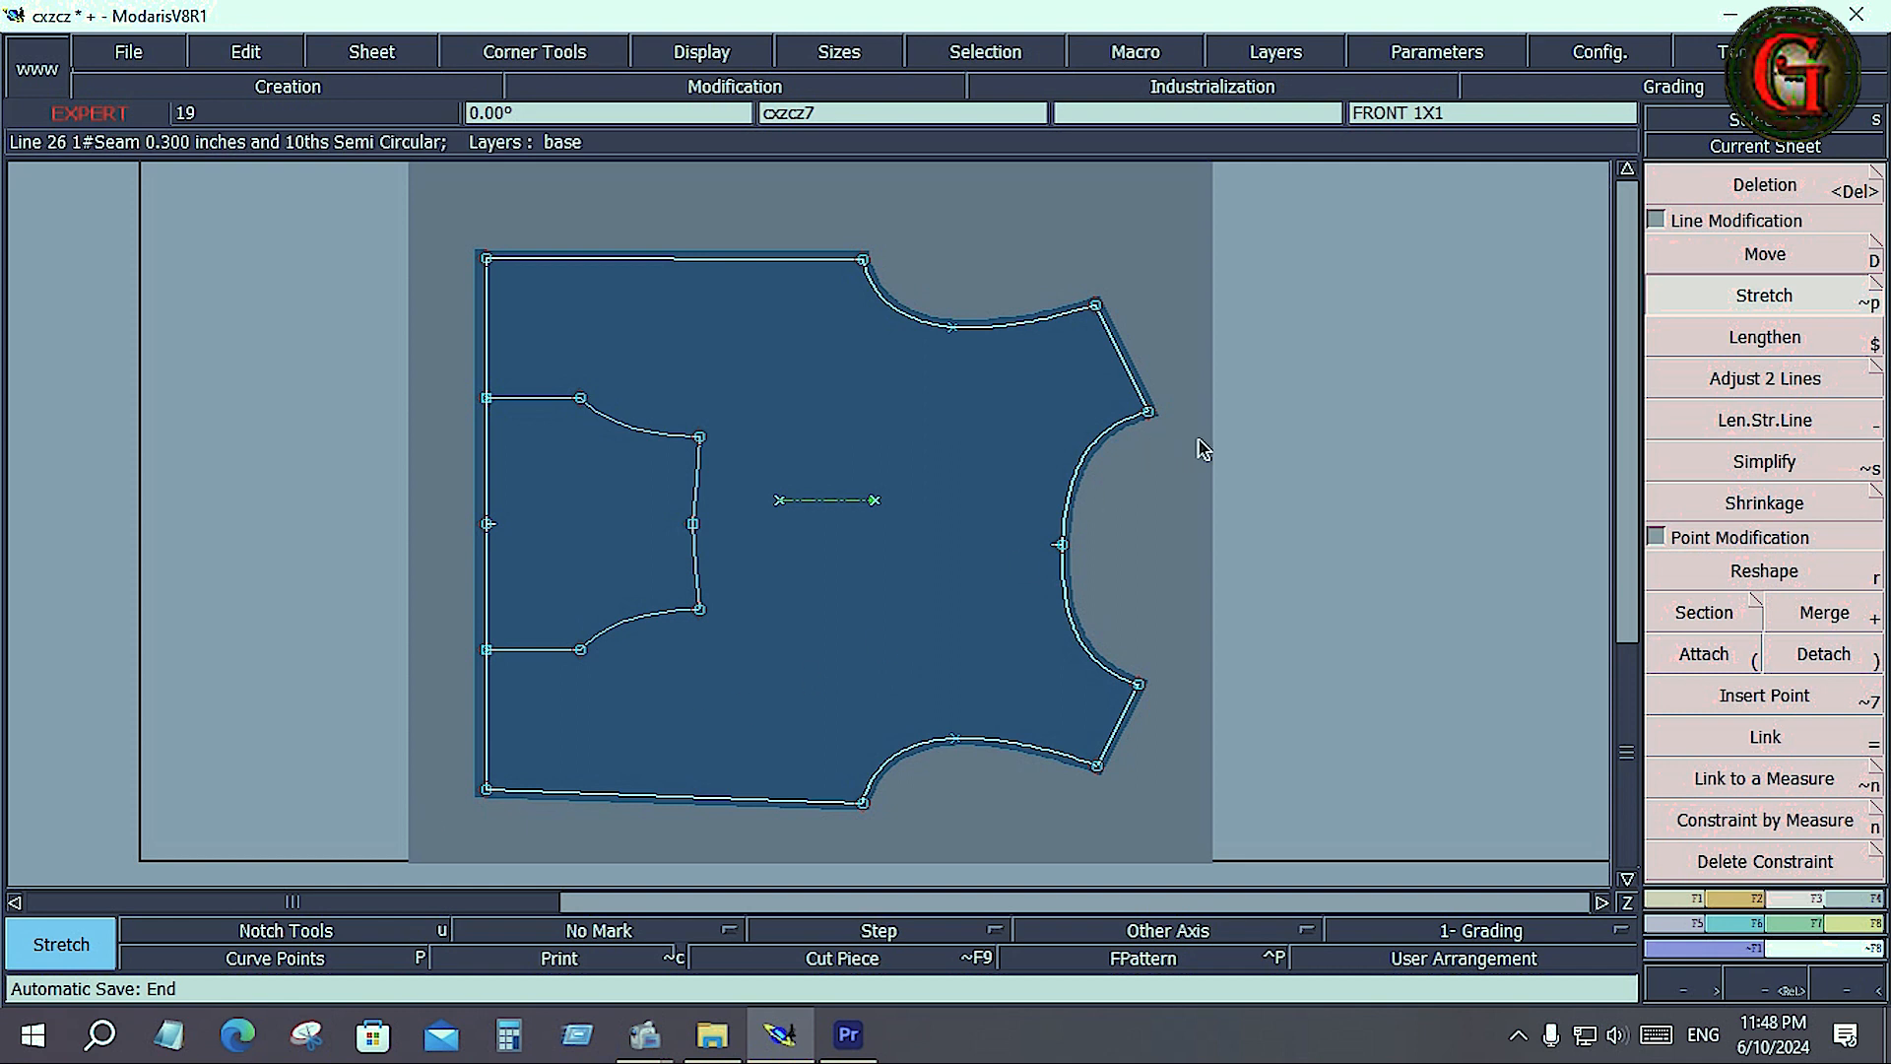
key("ctrl+z")
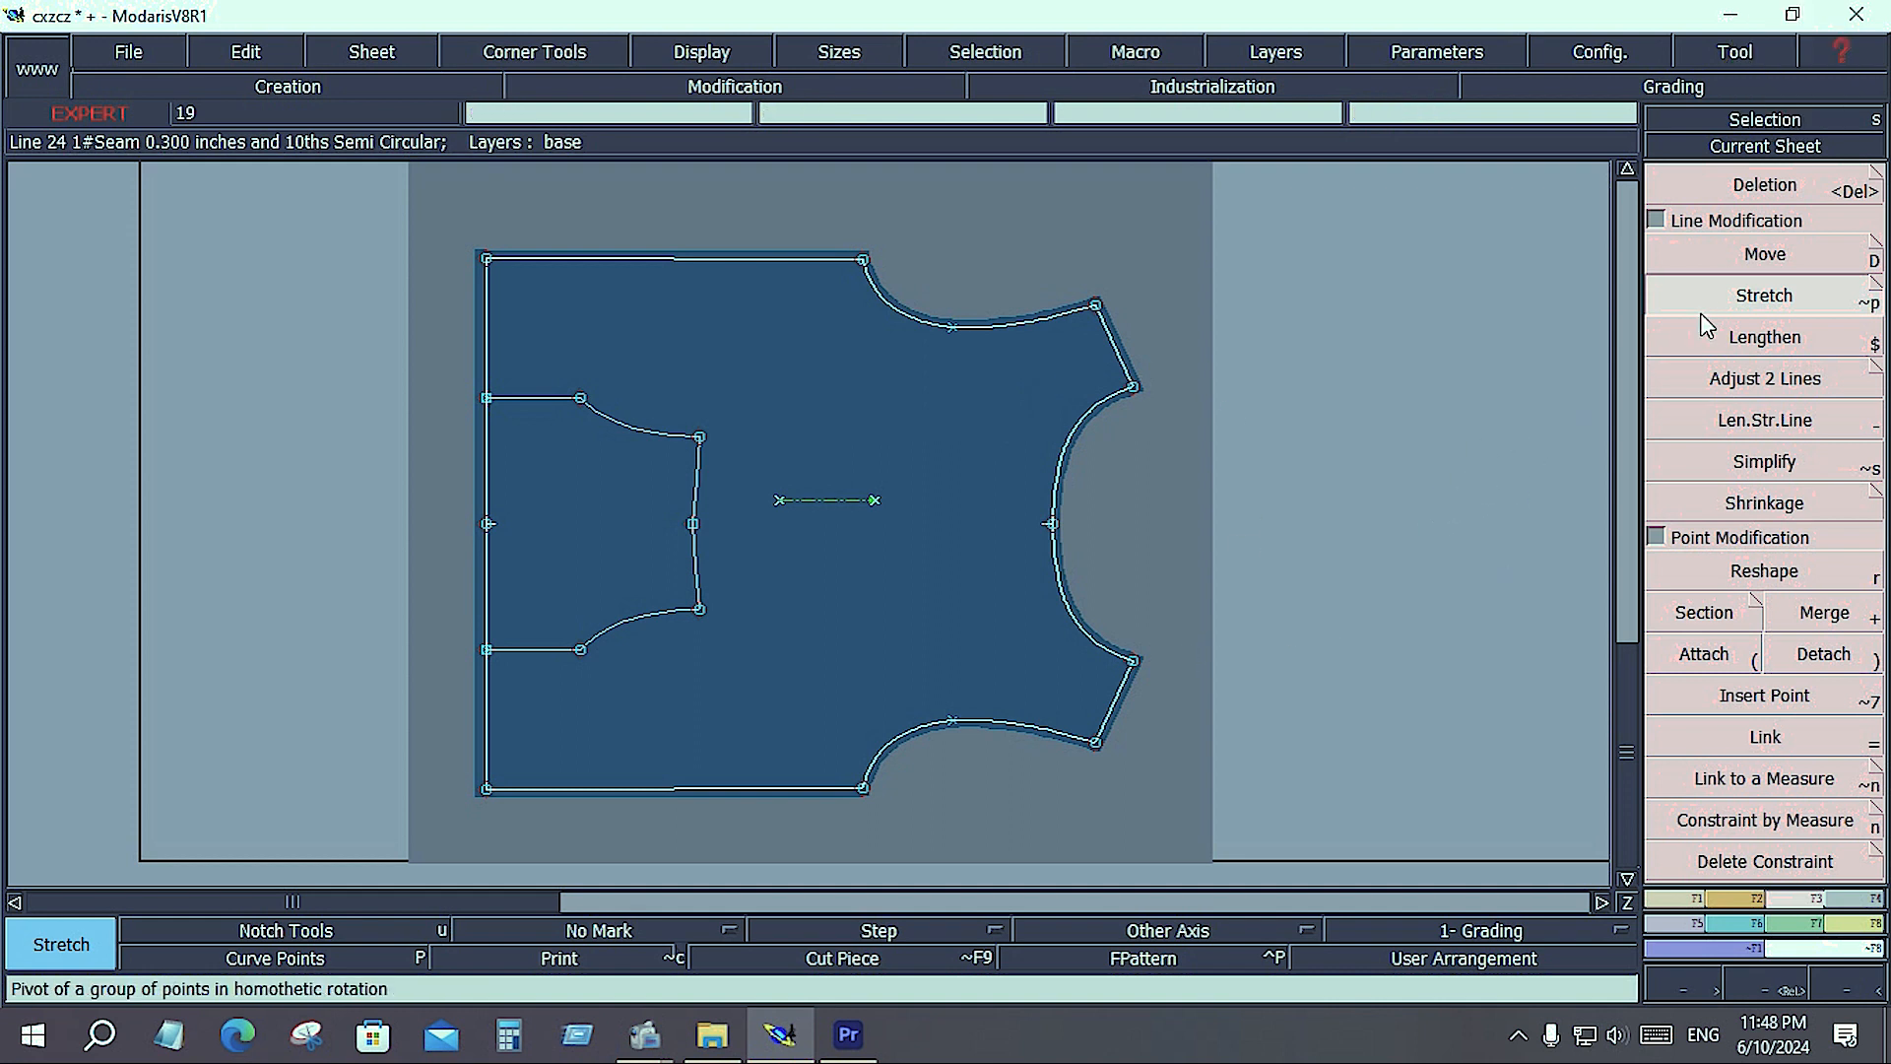
Step: Arrange all the pattern sheets automatically on the desk, keeping the Stretch command selected
left_click(1768, 297)
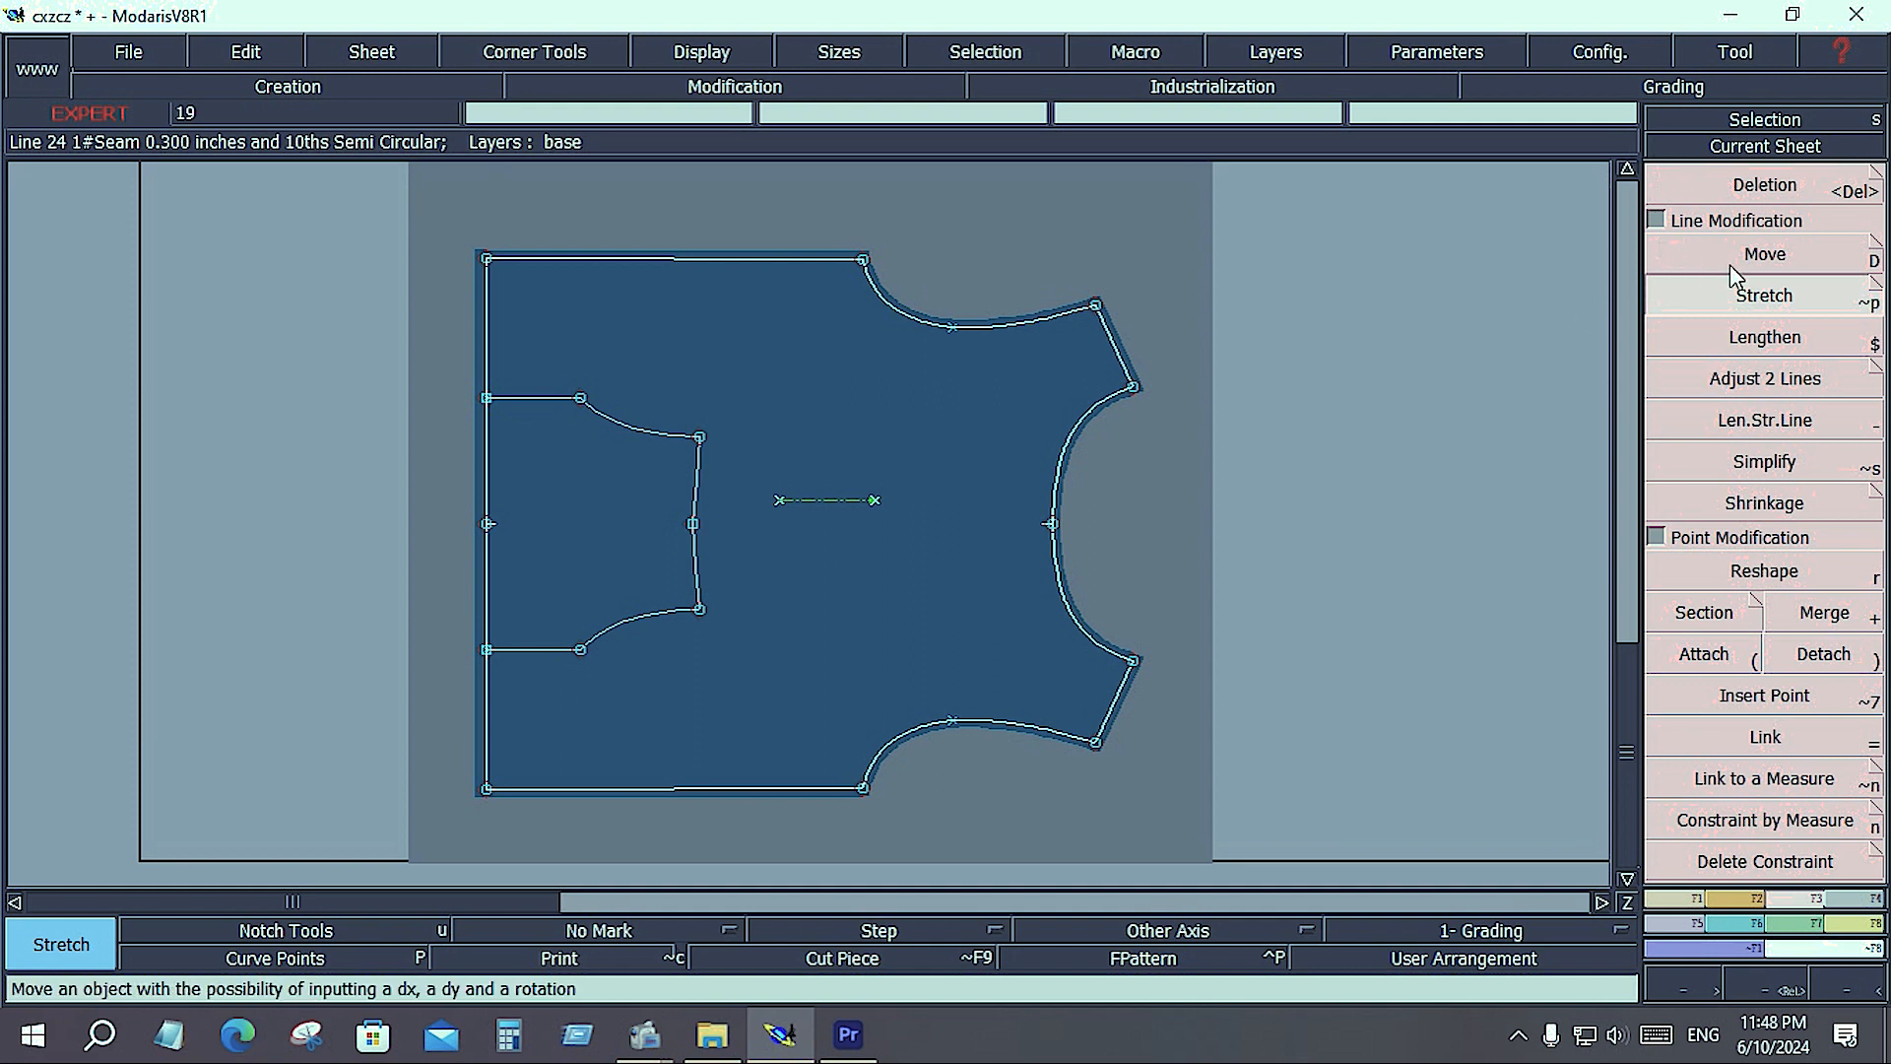
left_click(1764, 297)
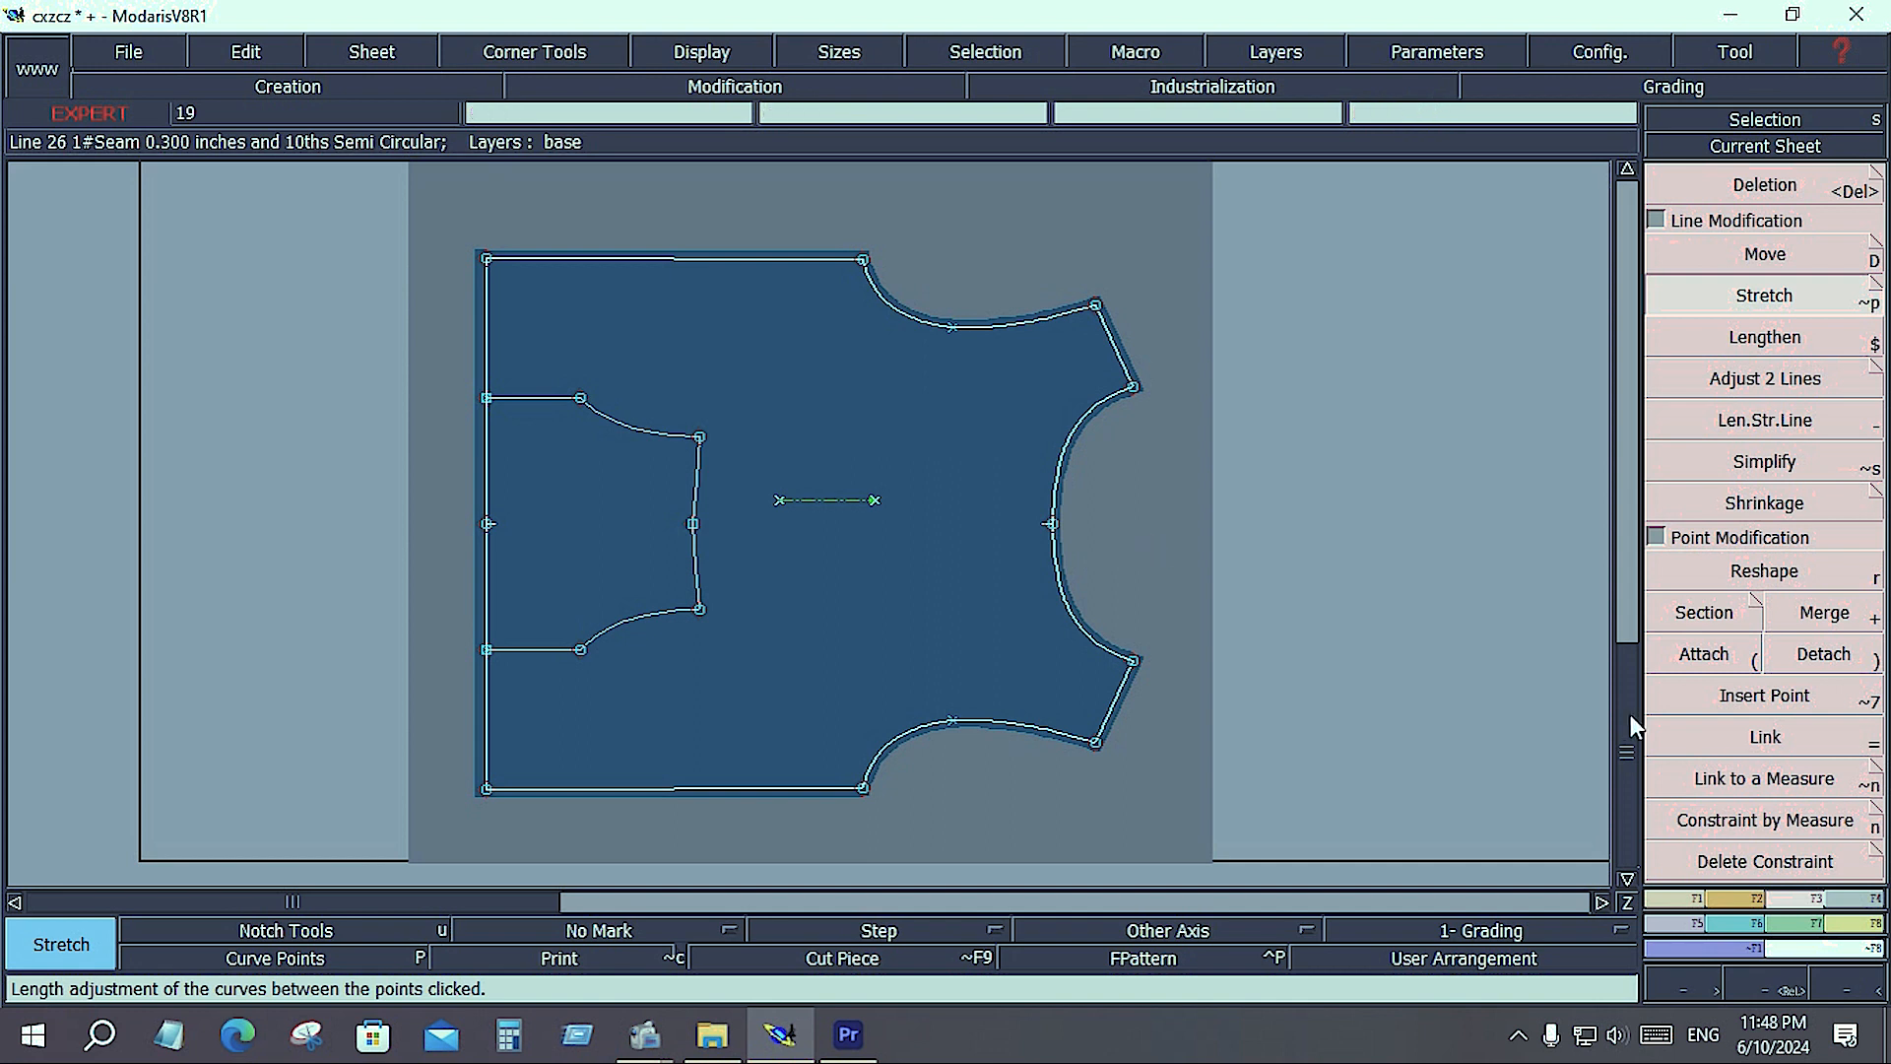
key("8")
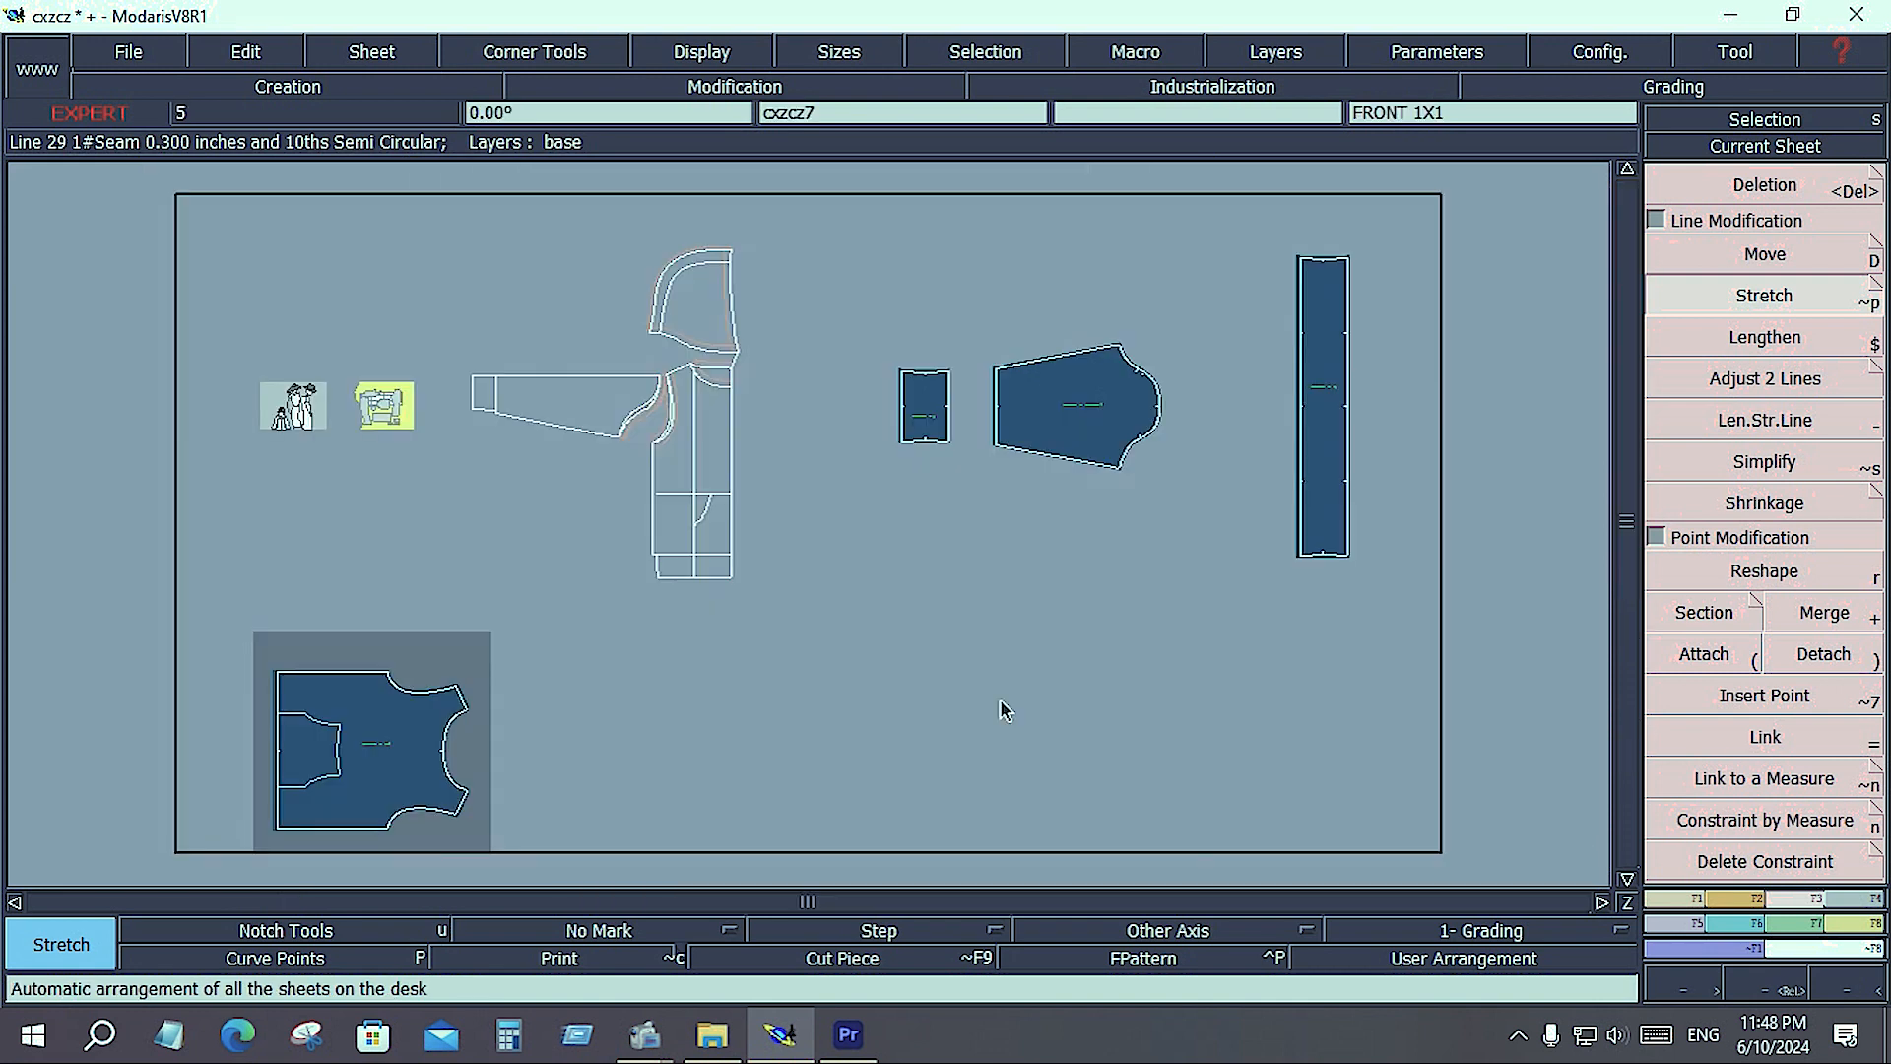